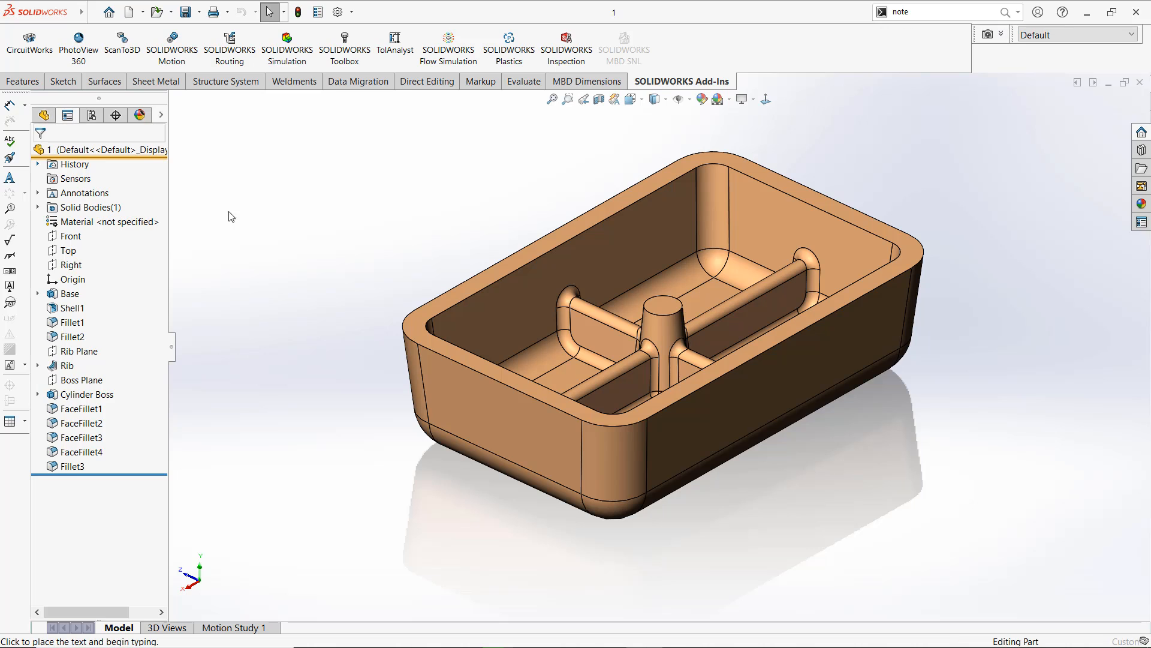
Attach a leader note reading "Top Surface" to the tray's top rim face
{"action": "left_click", "coordinate": [451, 296]}
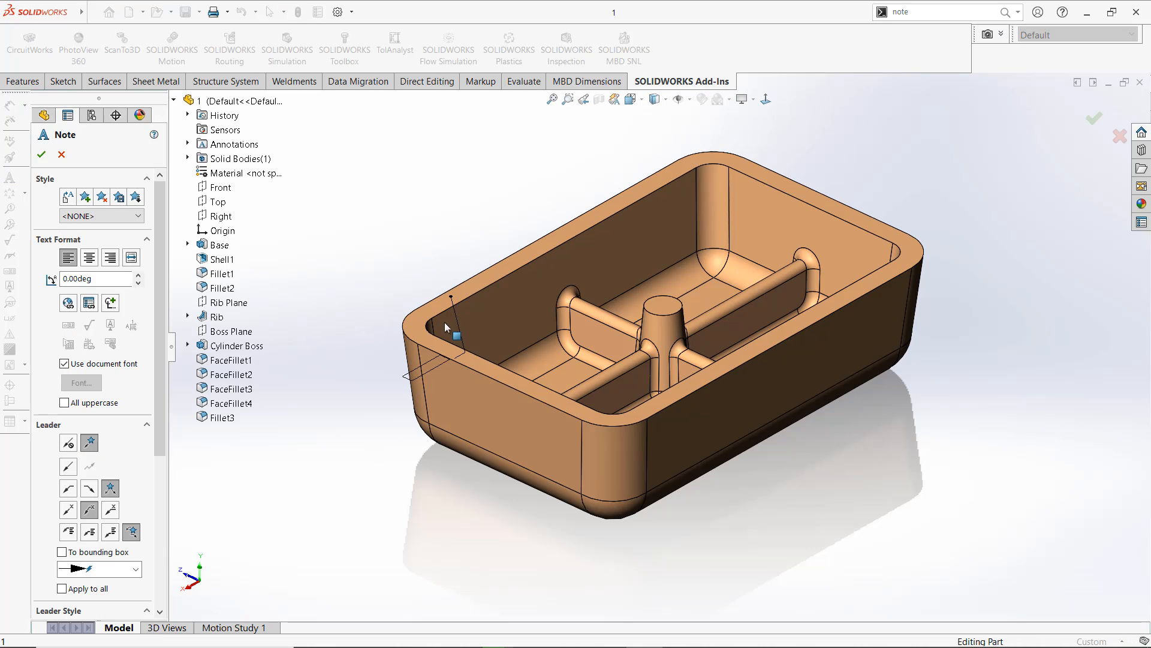
{"action": "left_click", "coordinate": [358, 288]}
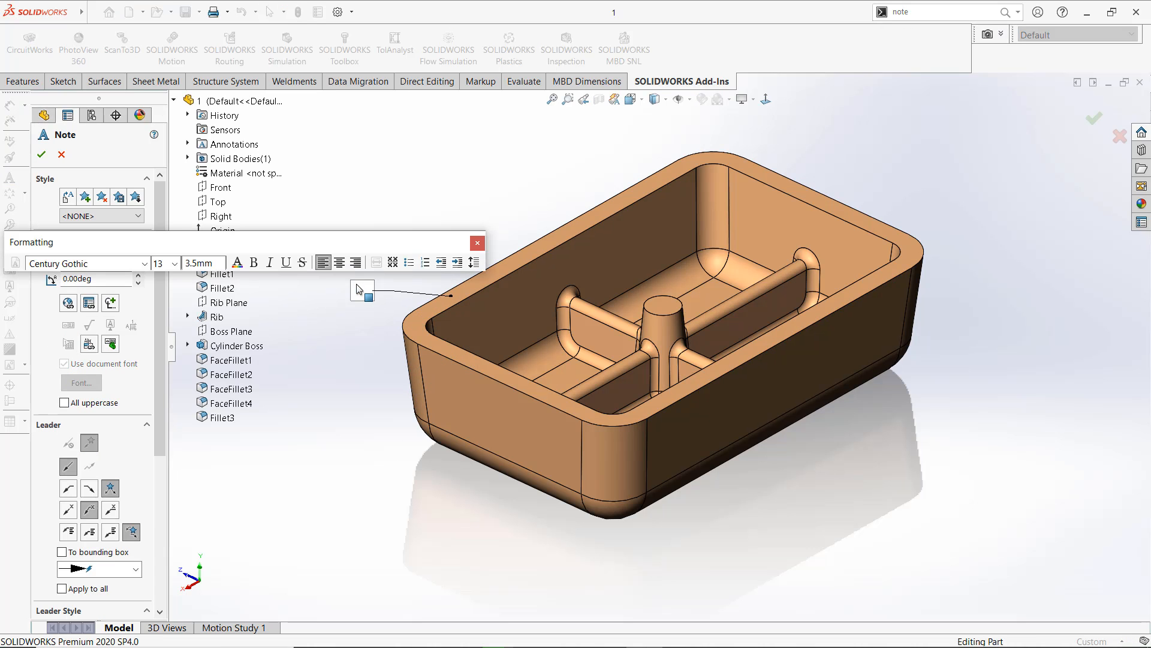
{"action": "type", "text": "Top Surfa"}
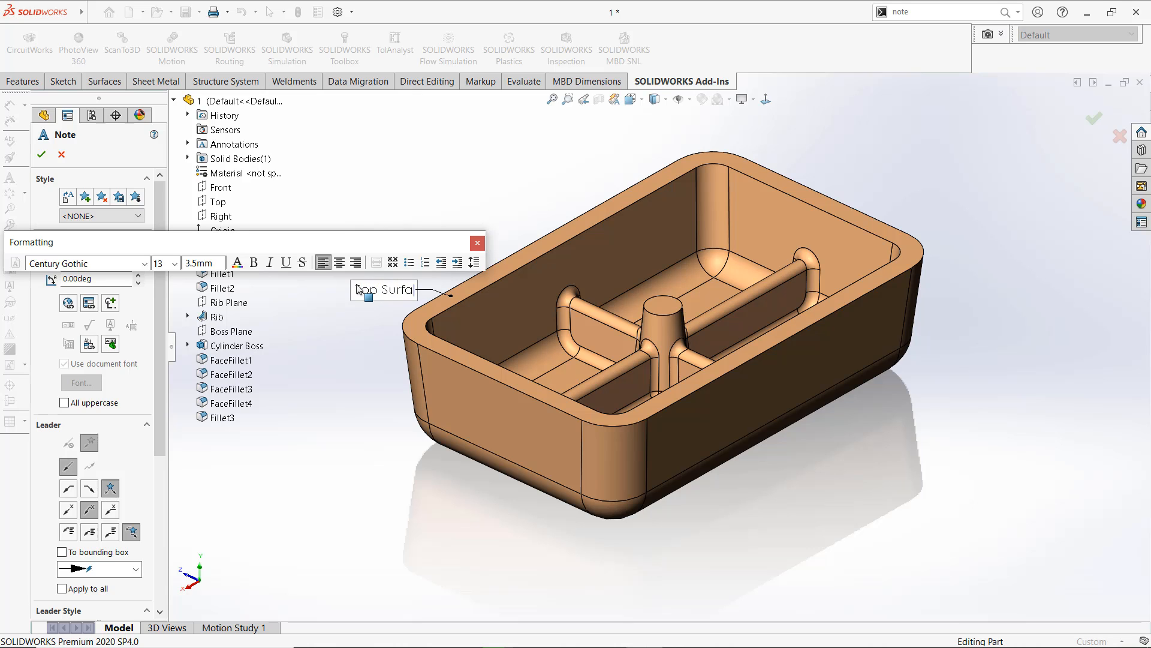
{"action": "type", "text": "ce"}
{"action": "left_click", "coordinate": [42, 155]}
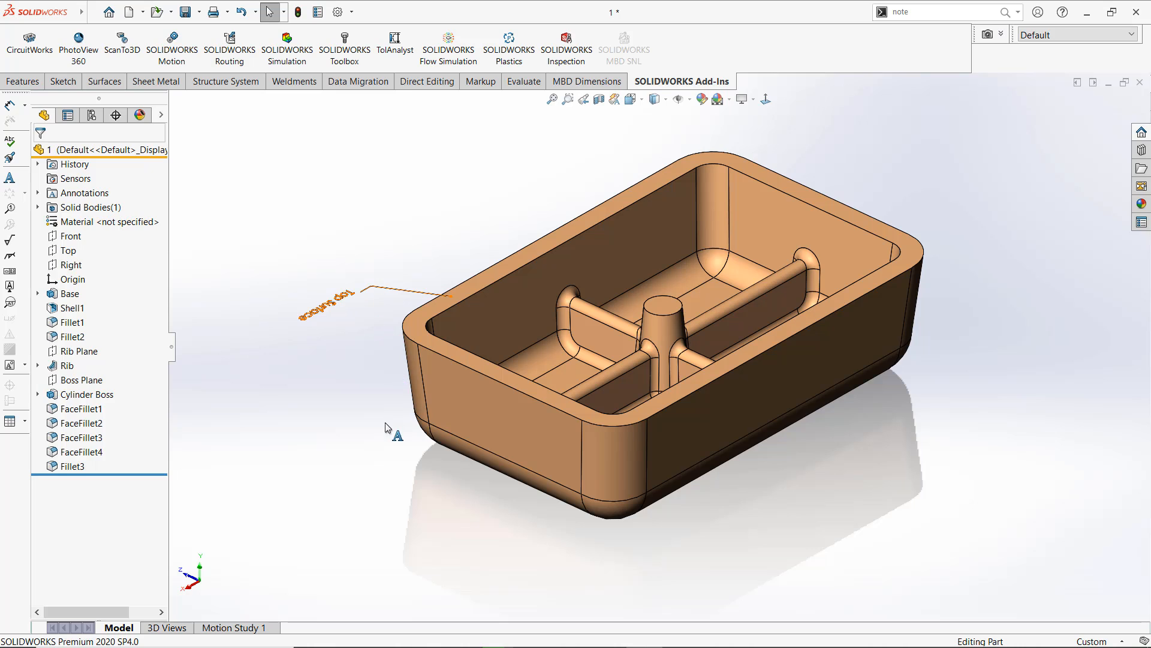
Choose an annotation view for the "Top Surface" note and move the note clear of the tray, beyond the rim's corner
{"action": "right_click", "coordinate": [387, 497]}
{"action": "left_click", "coordinate": [403, 474]}
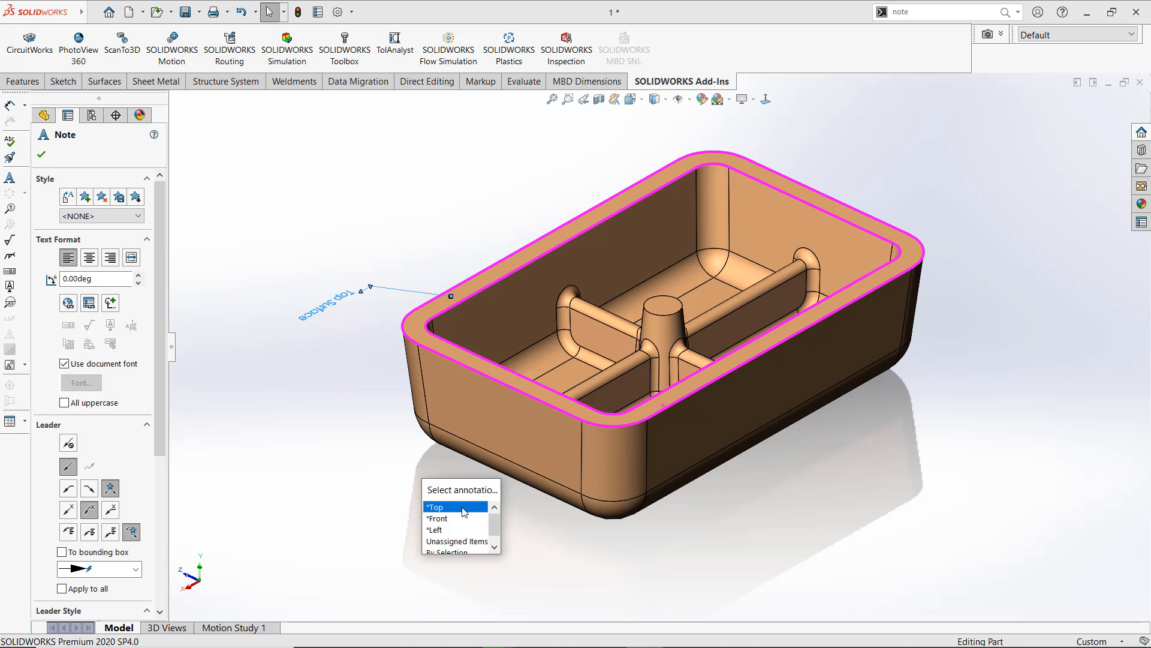
{"action": "left_click", "coordinate": [464, 538]}
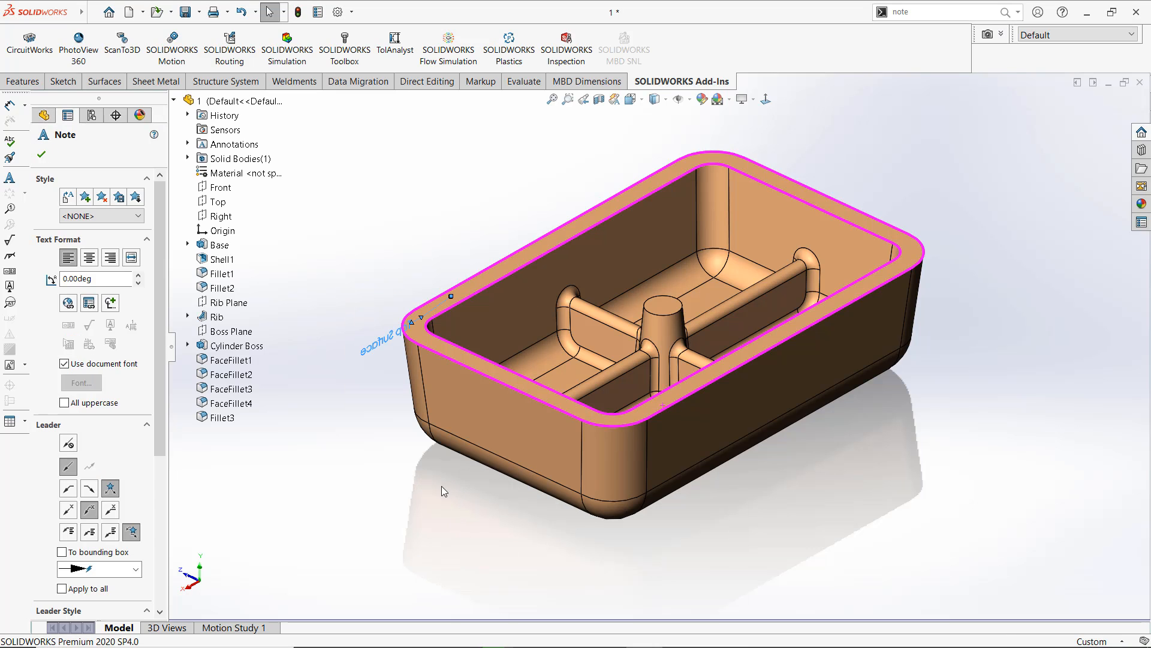
{"action": "left_click", "coordinate": [434, 509]}
{"action": "middle_click_drag", "start_coordinate": [434, 509], "coordinate": [696, 507]}
{"action": "left_click_drag", "start_coordinate": [940, 254], "coordinate": [930, 186]}
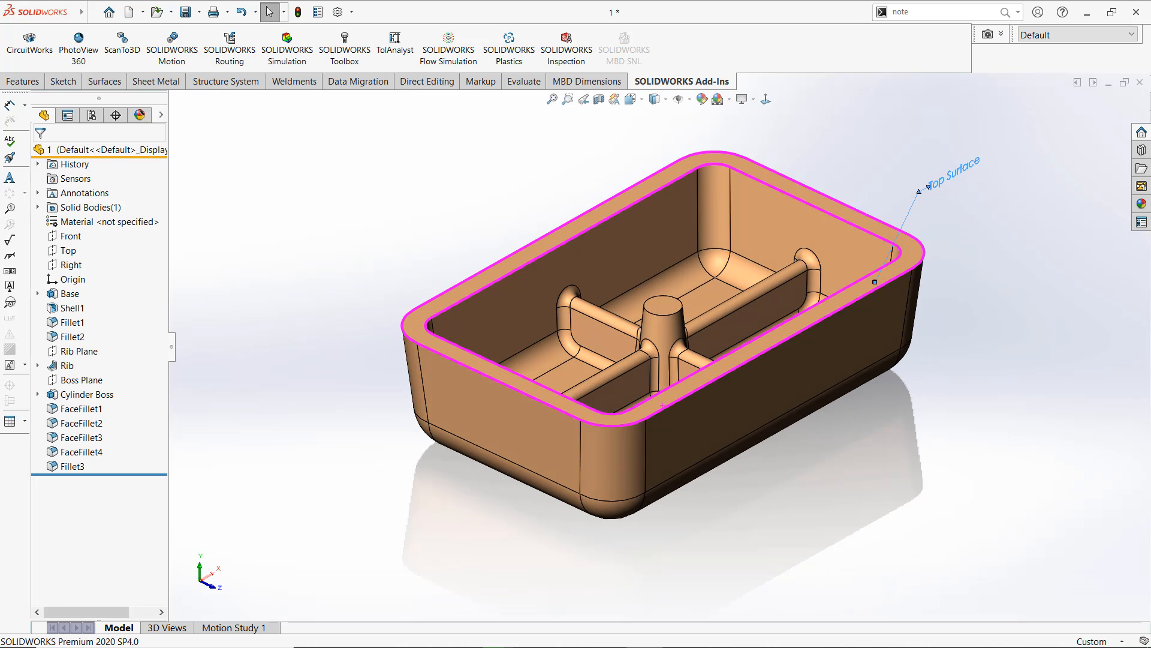
{"action": "left_click", "coordinate": [985, 232]}
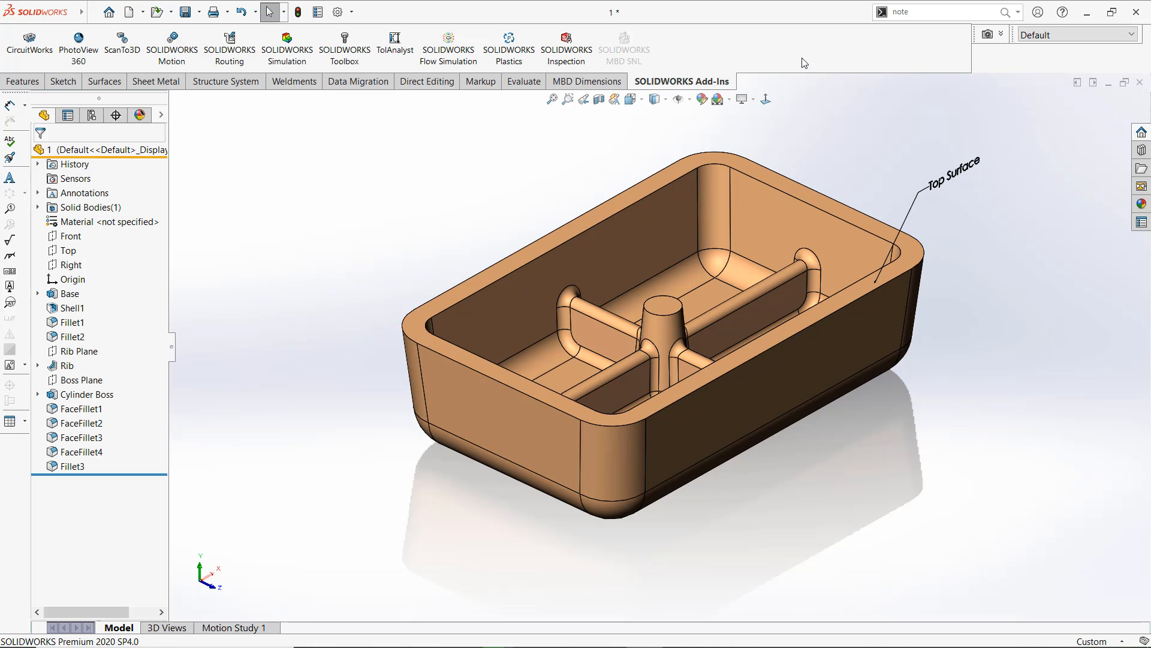
Place a basic surface finish symbol on the tray's rim face, with N beside its leg and 9 above its bar
{"action": "left_click", "coordinate": [983, 12]}
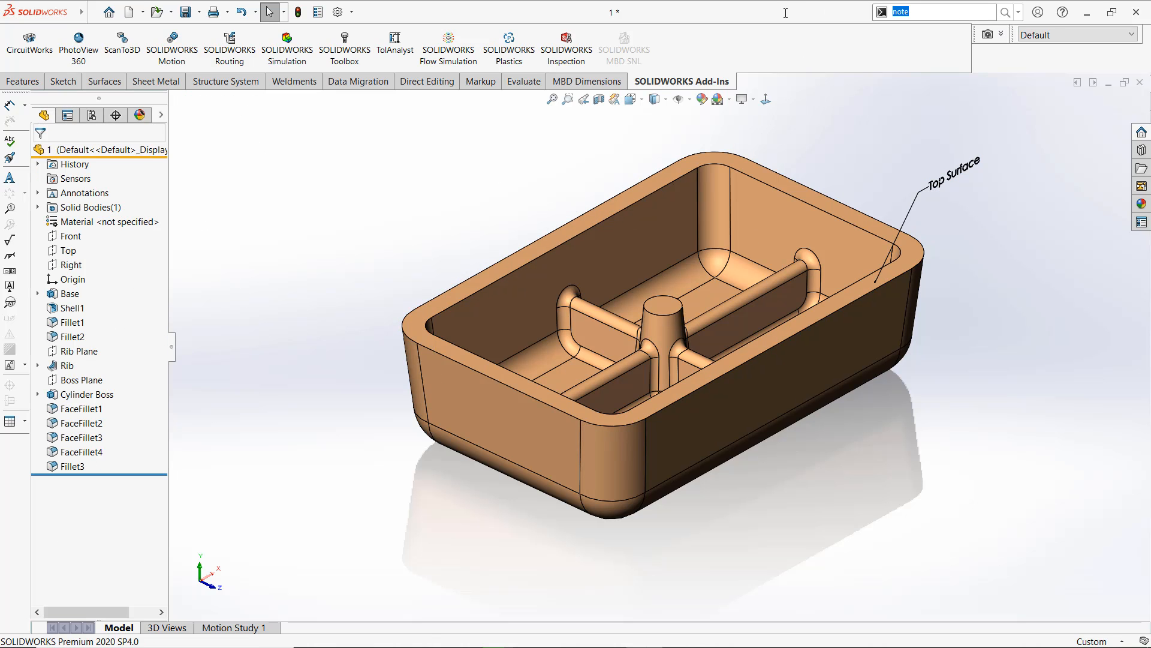
{"action": "type", "text": "find"}
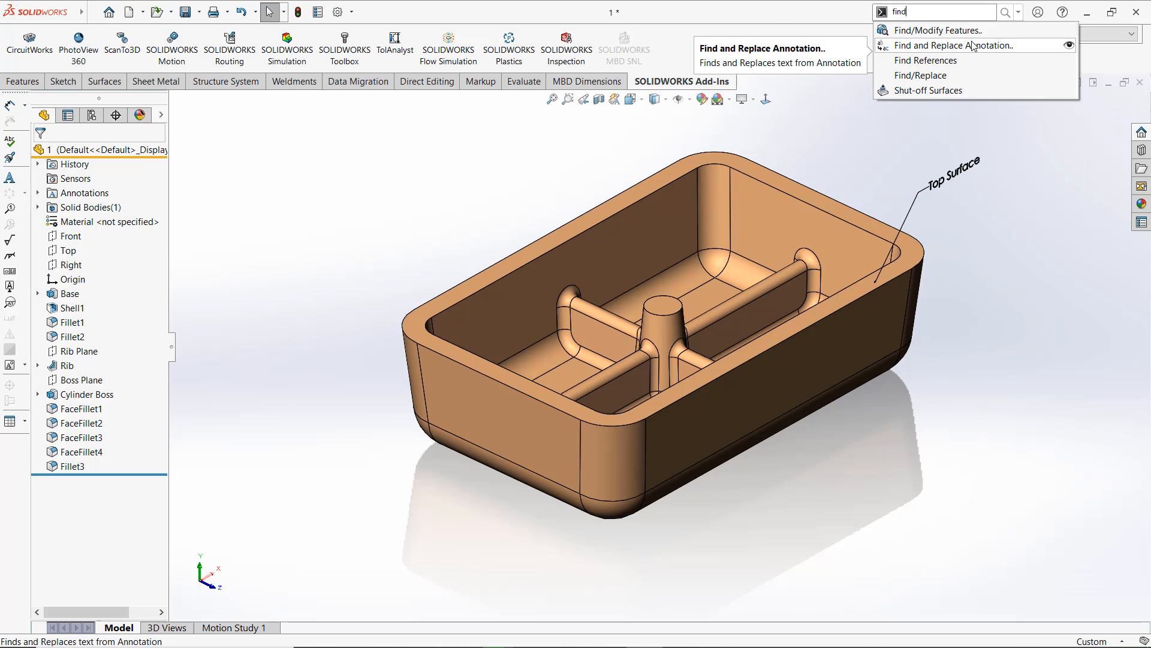
{"action": "left_click", "coordinate": [935, 11]}
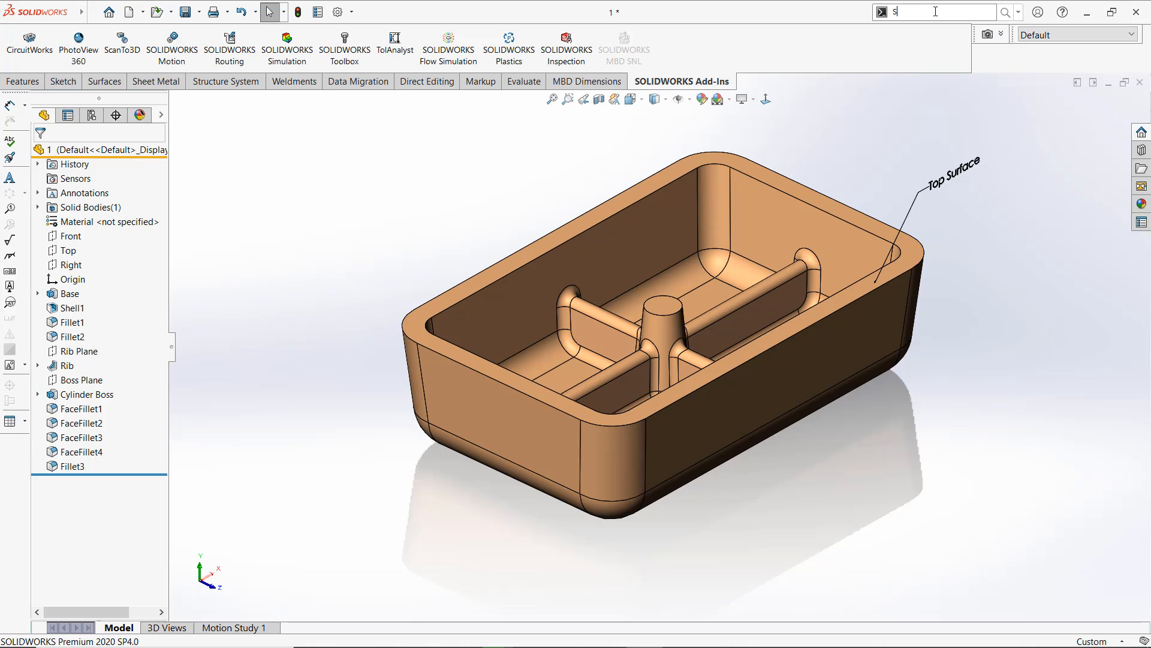
{"action": "type", "text": "Surfac"}
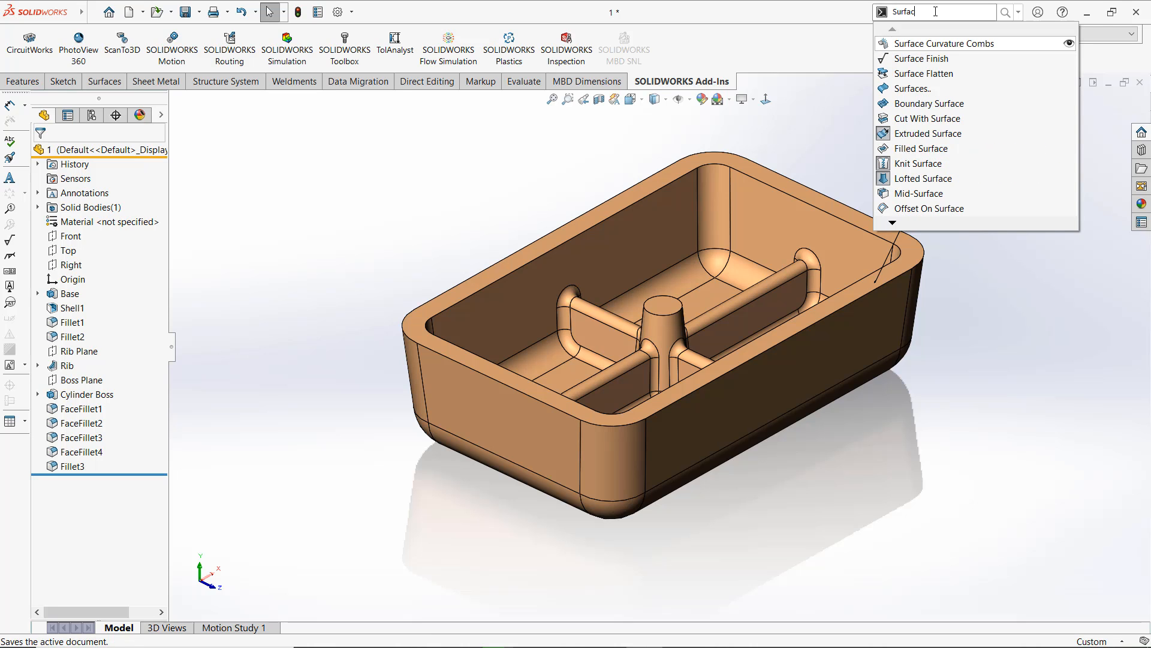
{"action": "left_click", "coordinate": [921, 59]}
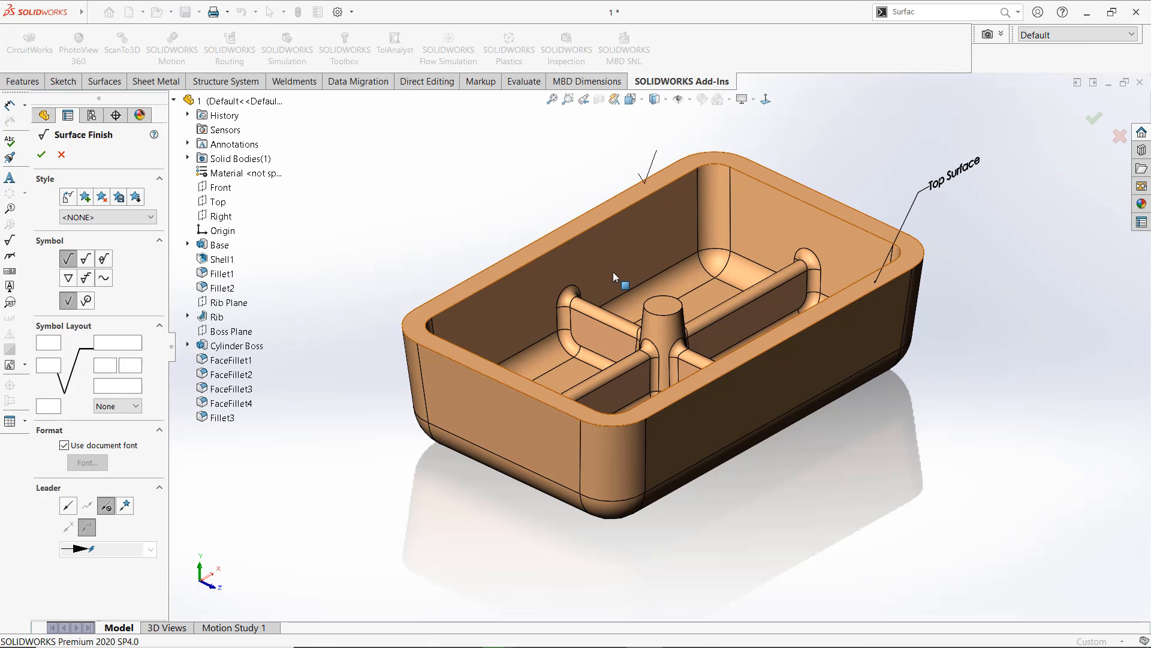
{"action": "left_click", "coordinate": [49, 367]}
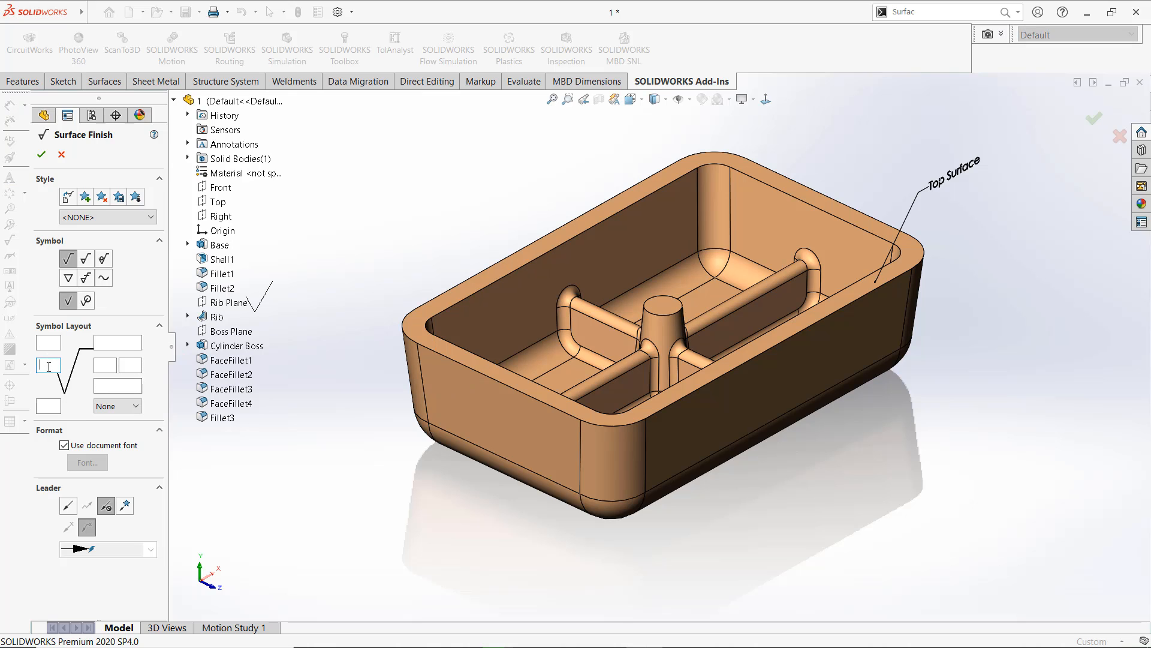
{"action": "left_click", "coordinate": [111, 343]}
{"action": "type", "text": "9"}
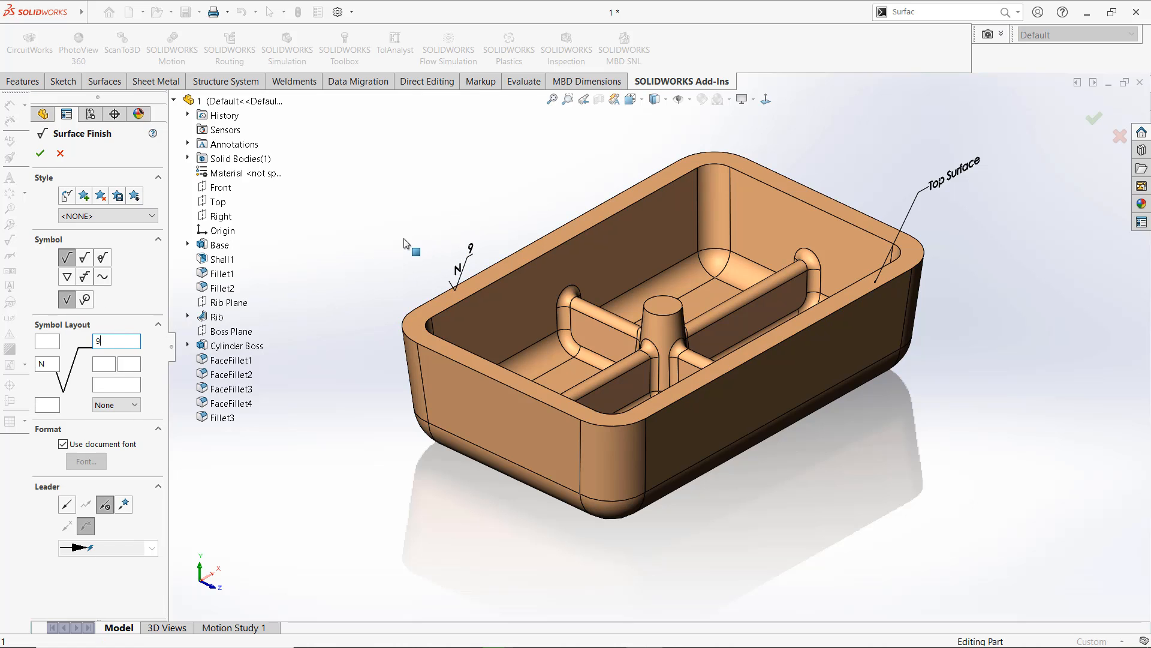
{"action": "left_click", "coordinate": [40, 153]}
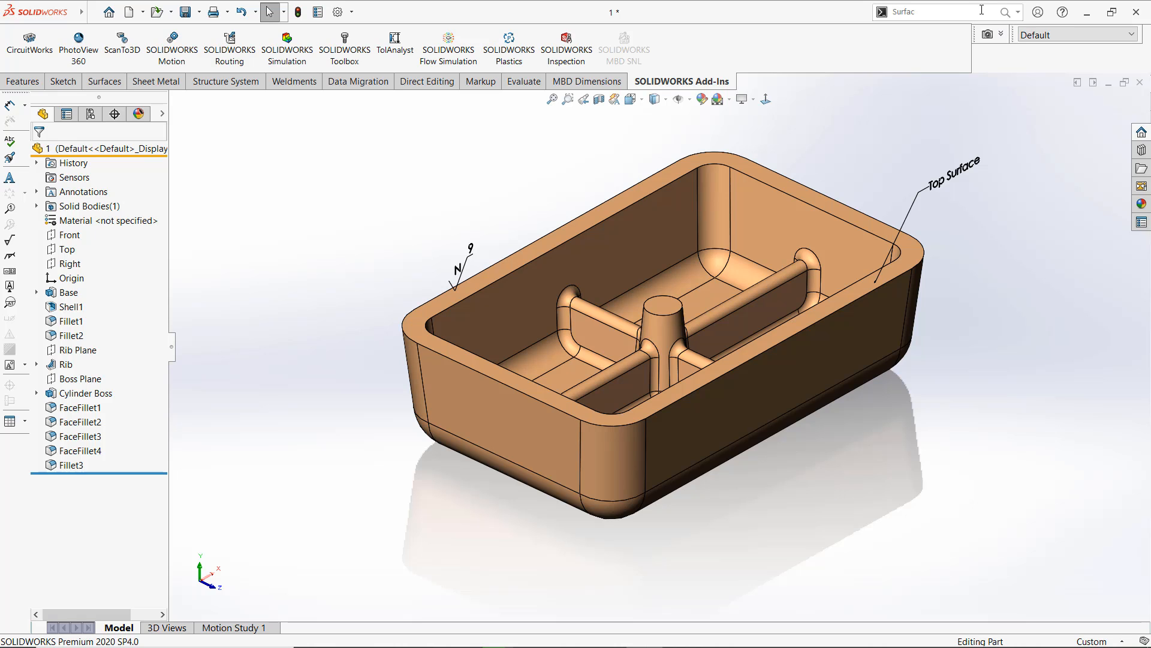
Search the part's annotations for "Surface" with Find and Replace Annotation
{"action": "left_click", "coordinate": [1007, 14]}
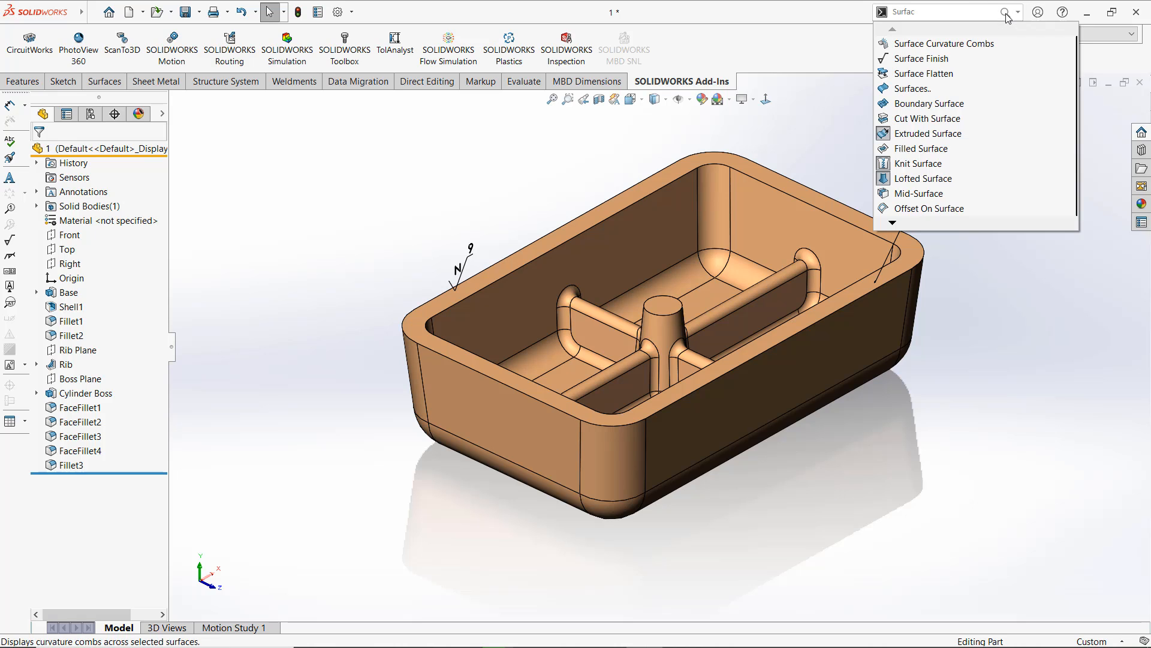
{"action": "double_click", "coordinate": [930, 14]}
{"action": "type", "text": "find"}
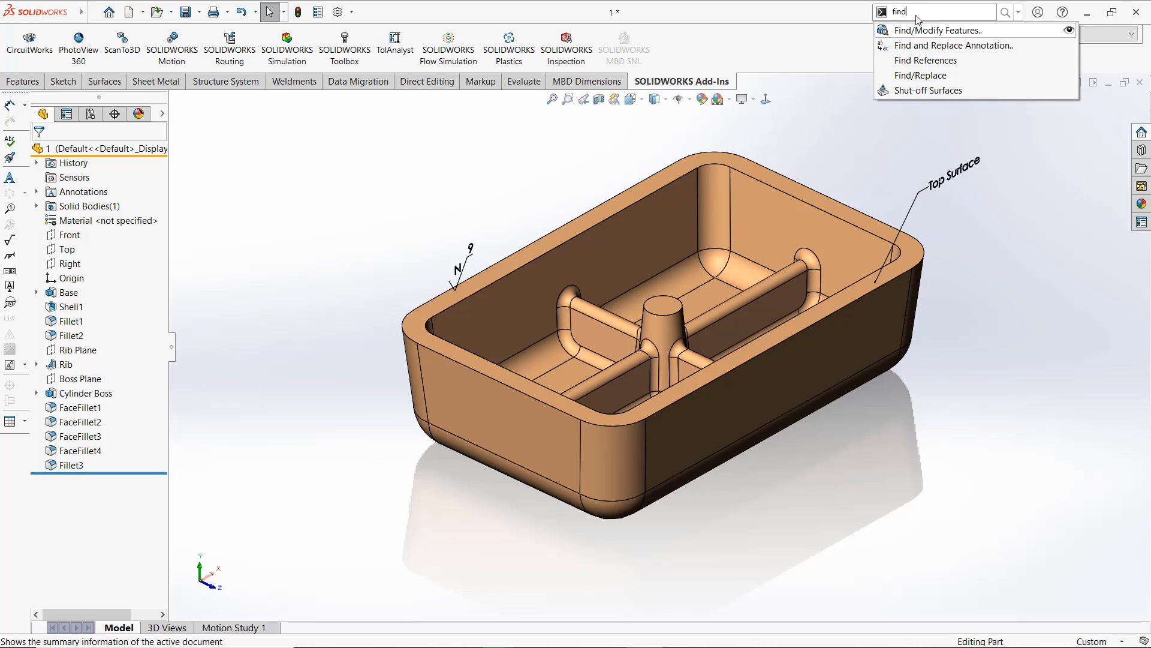
{"action": "left_click", "coordinate": [953, 45]}
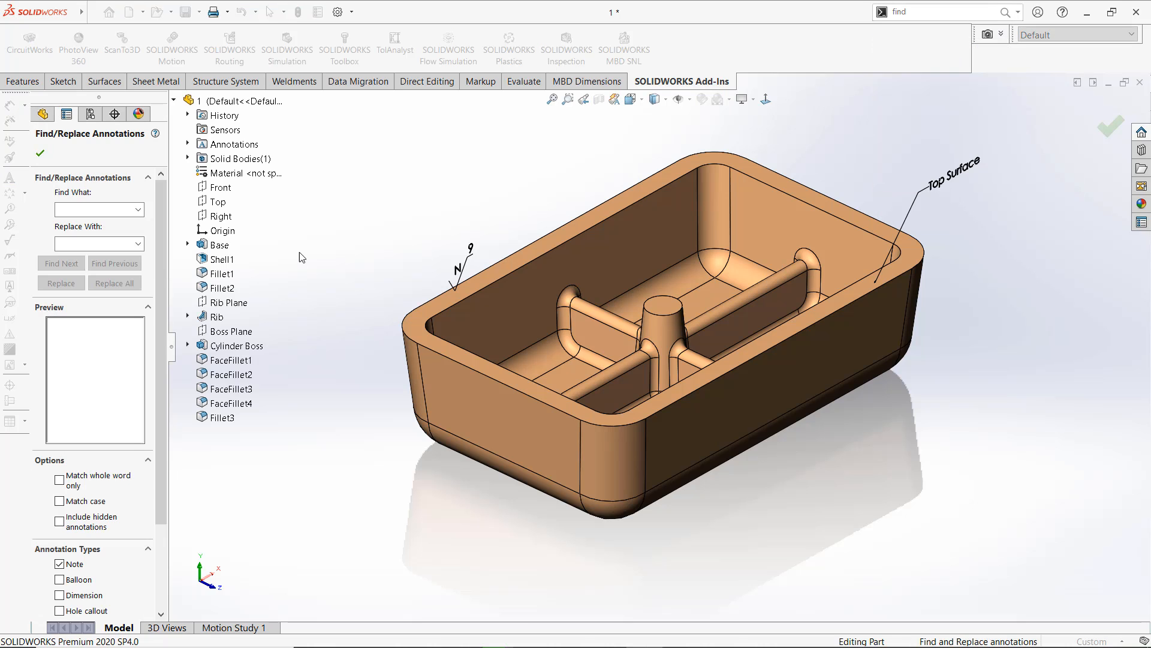
{"action": "left_click", "coordinate": [108, 210]}
{"action": "type", "text": "Surface"}
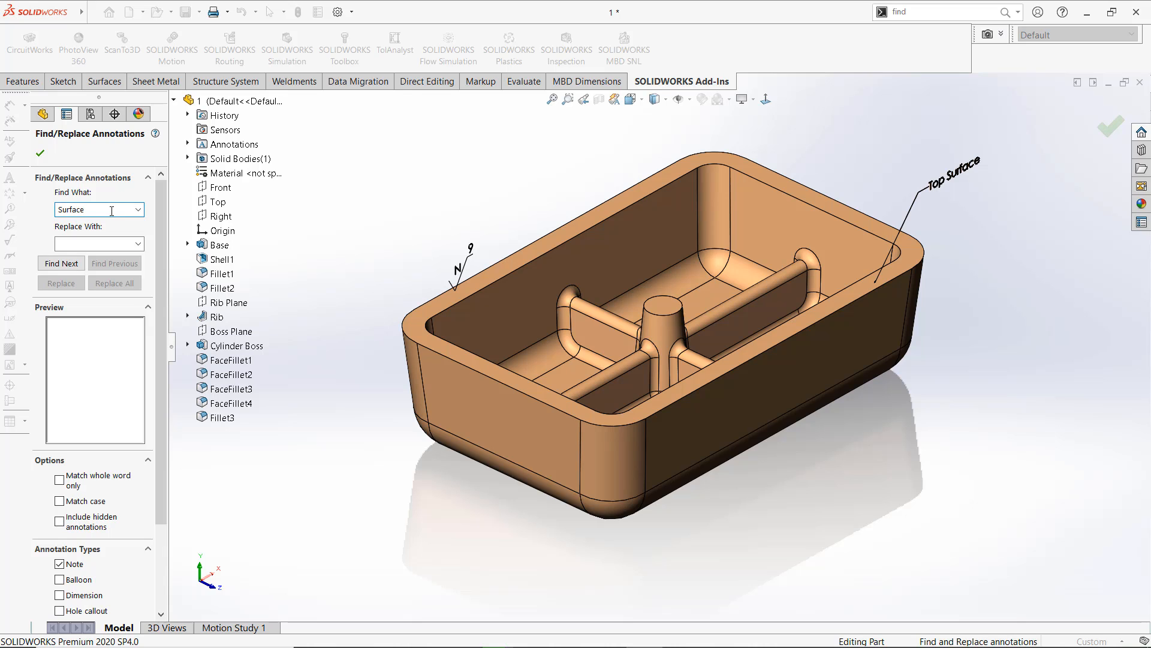
{"action": "left_click", "coordinate": [57, 264]}
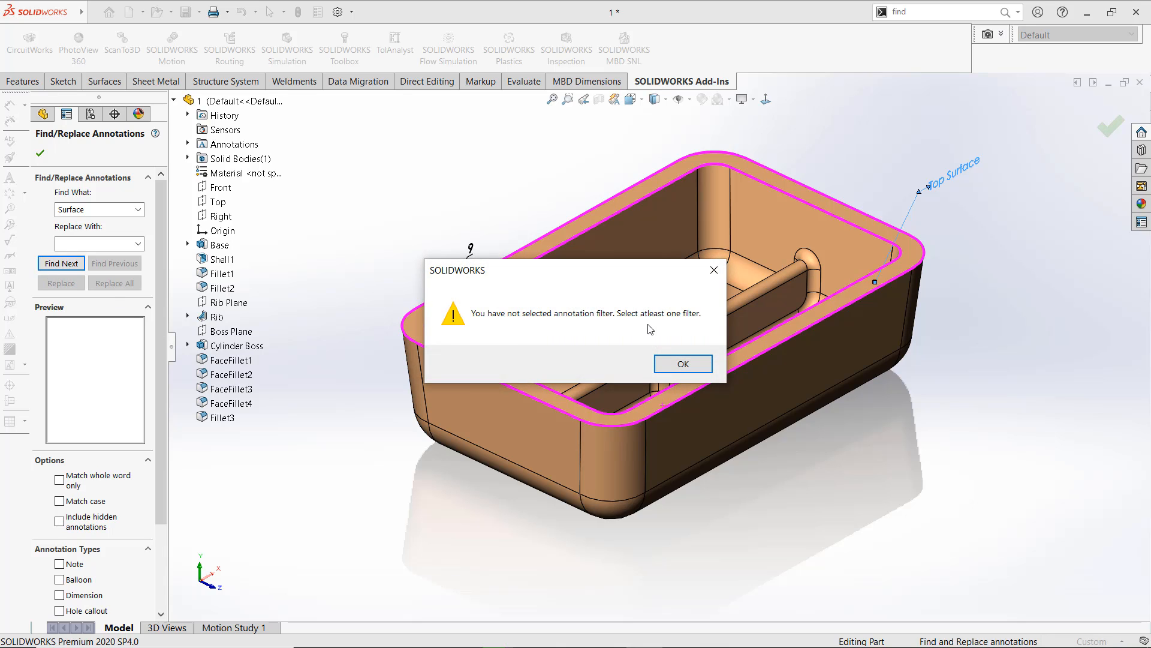
Set the annotation types to include surface finish symbols and notes, and search for "Surface" again
{"action": "left_click", "coordinate": [683, 363]}
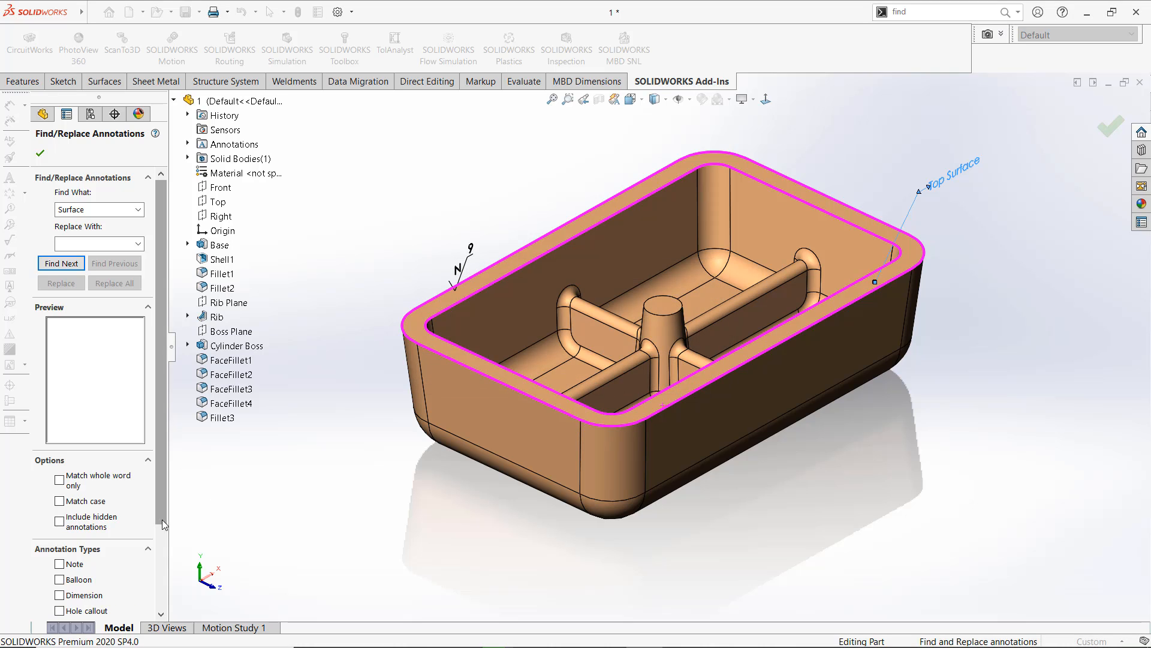
{"action": "scroll", "coordinate": [161, 520], "scroll_direction": "down", "scroll_amount": 3}
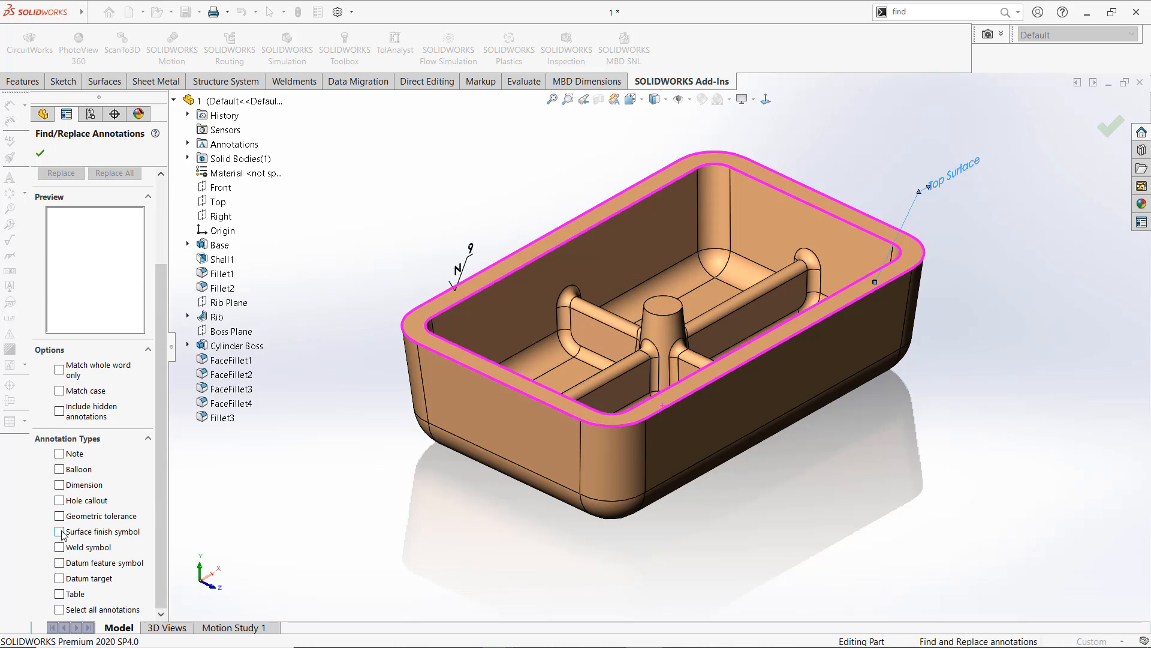
{"action": "scroll", "coordinate": [161, 488], "scroll_direction": "up", "scroll_amount": 3}
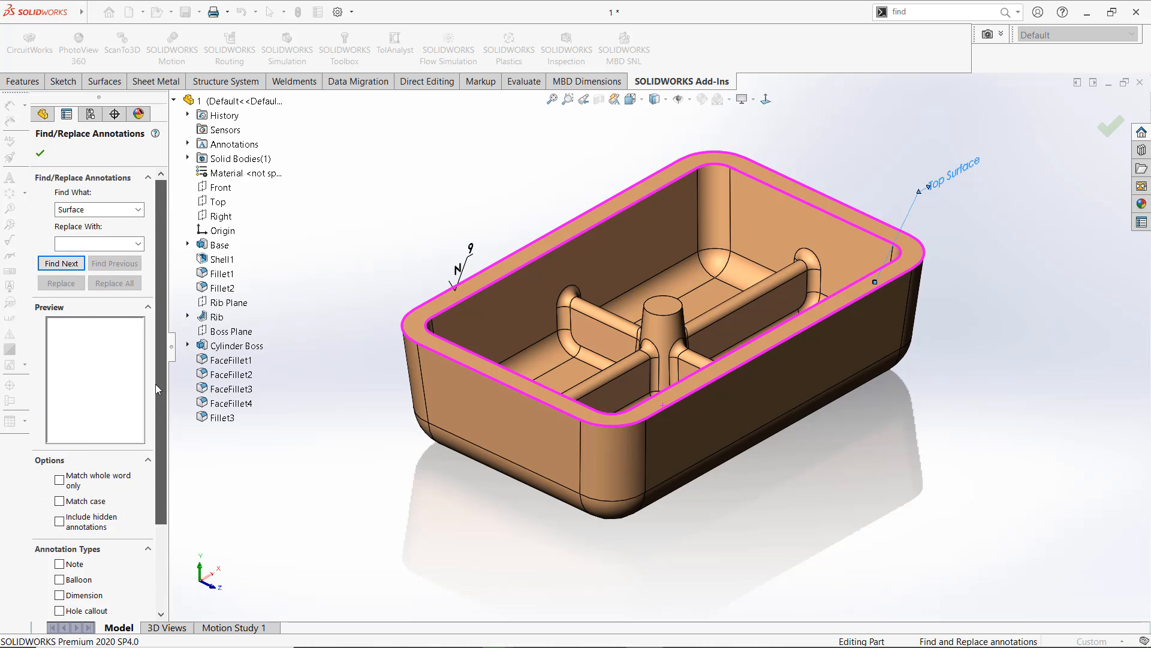
{"action": "left_click", "coordinate": [64, 263]}
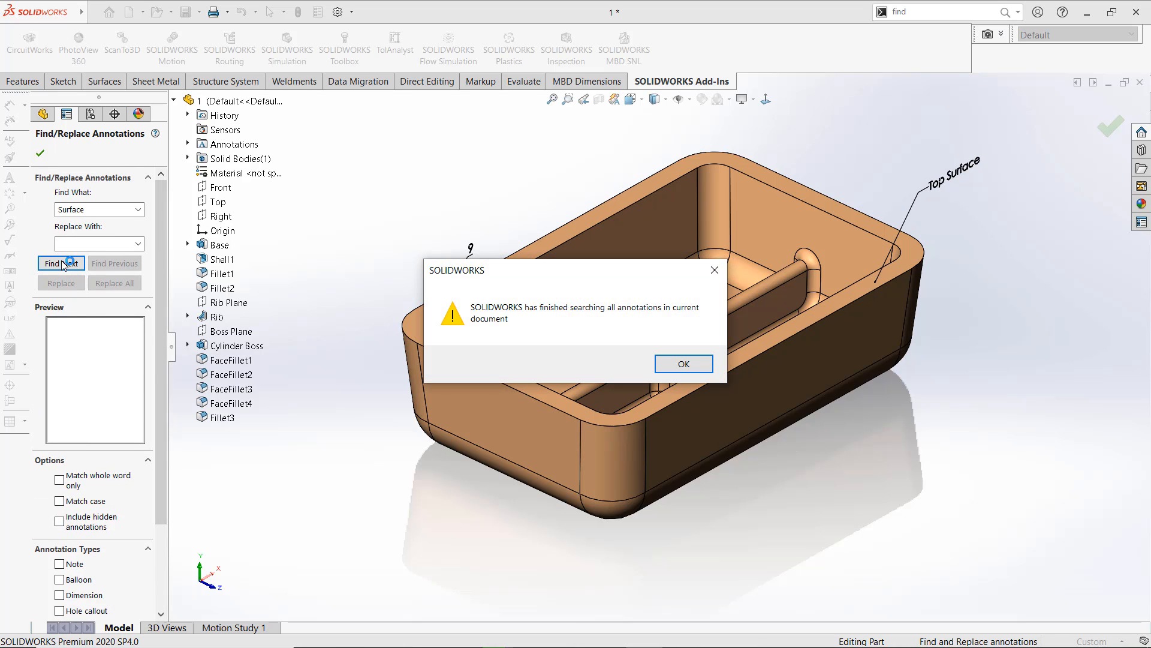
{"action": "left_click", "coordinate": [684, 364]}
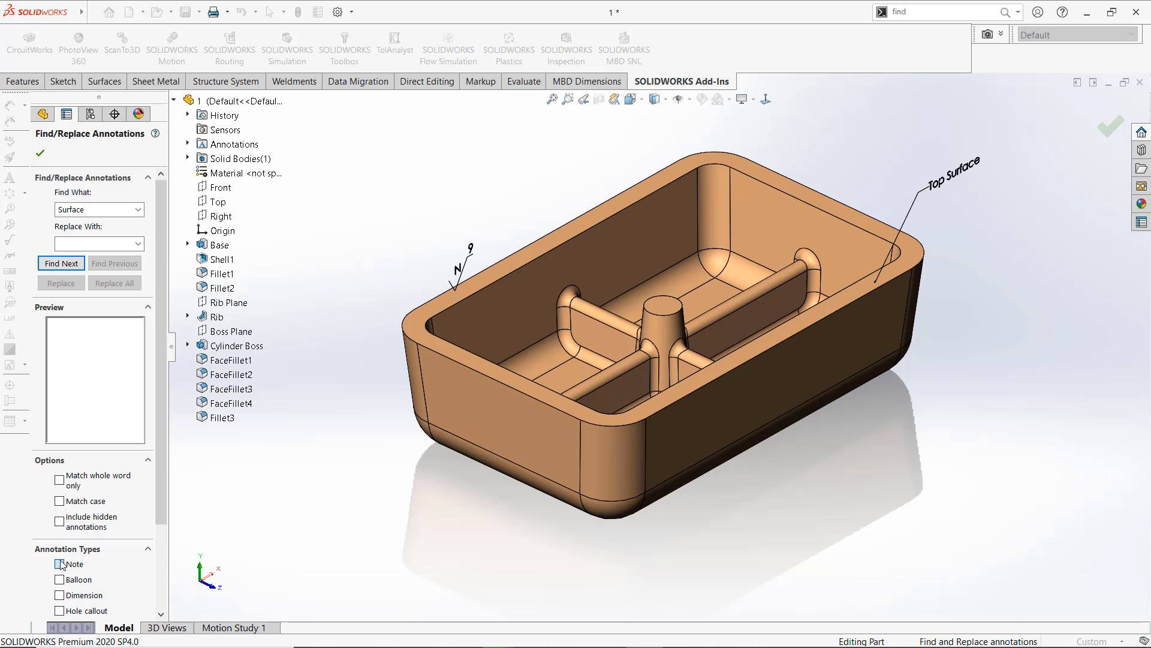
{"action": "left_click", "coordinate": [68, 265]}
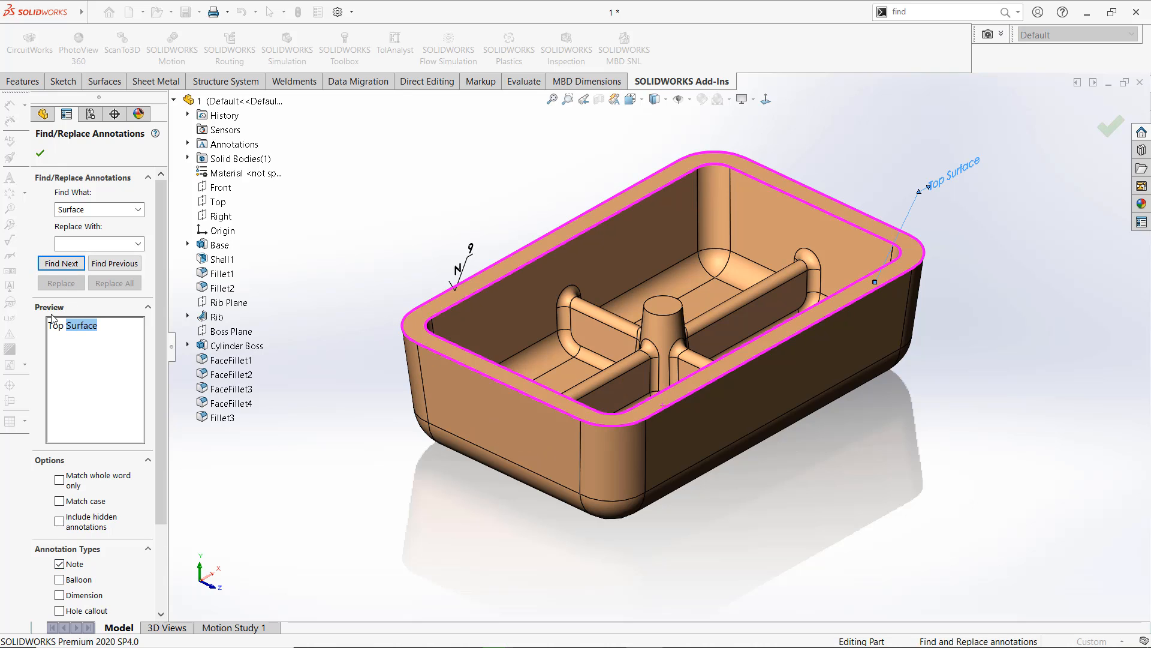
Replace "Surface" with "Face" in the rim's note
{"action": "left_click", "coordinate": [92, 244]}
{"action": "type", "text": "Face"}
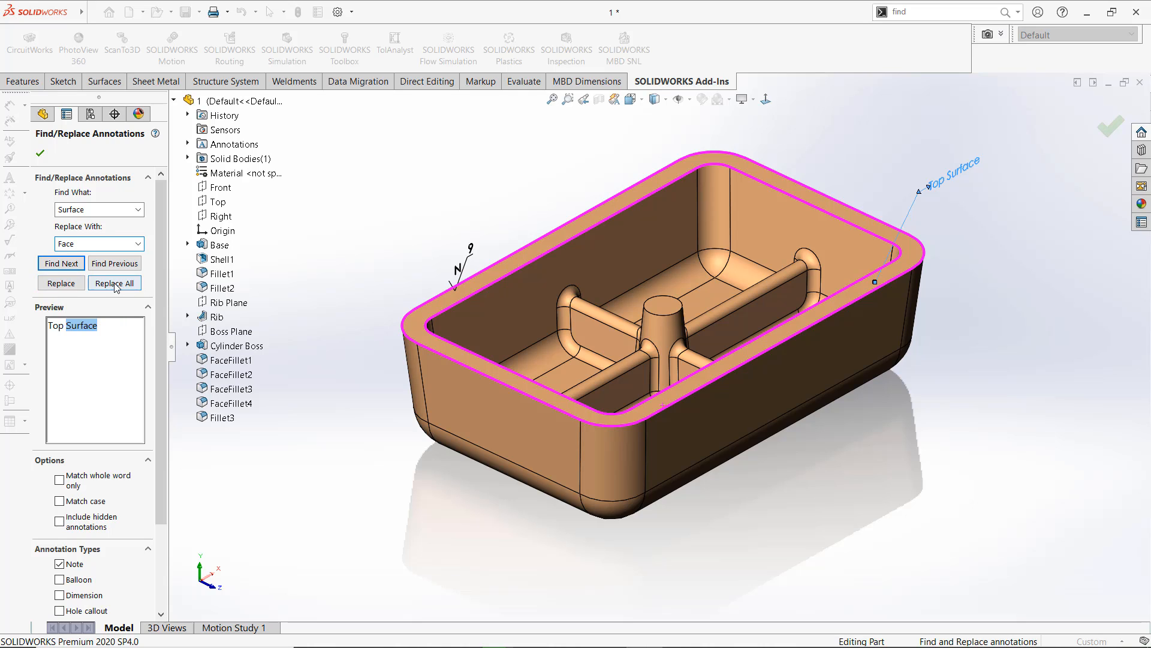
{"action": "left_click", "coordinate": [60, 284]}
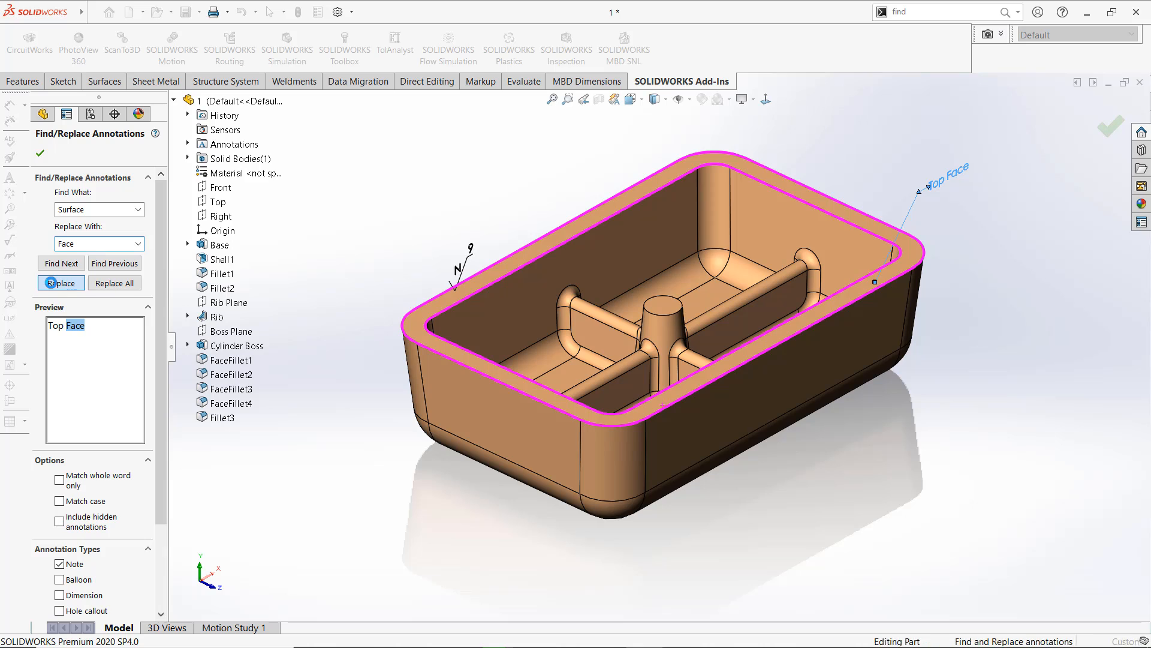
Find "N" in the surface finish symbol, replace it with "N1" and close the find and replace tool
{"action": "double_click", "coordinate": [60, 210]}
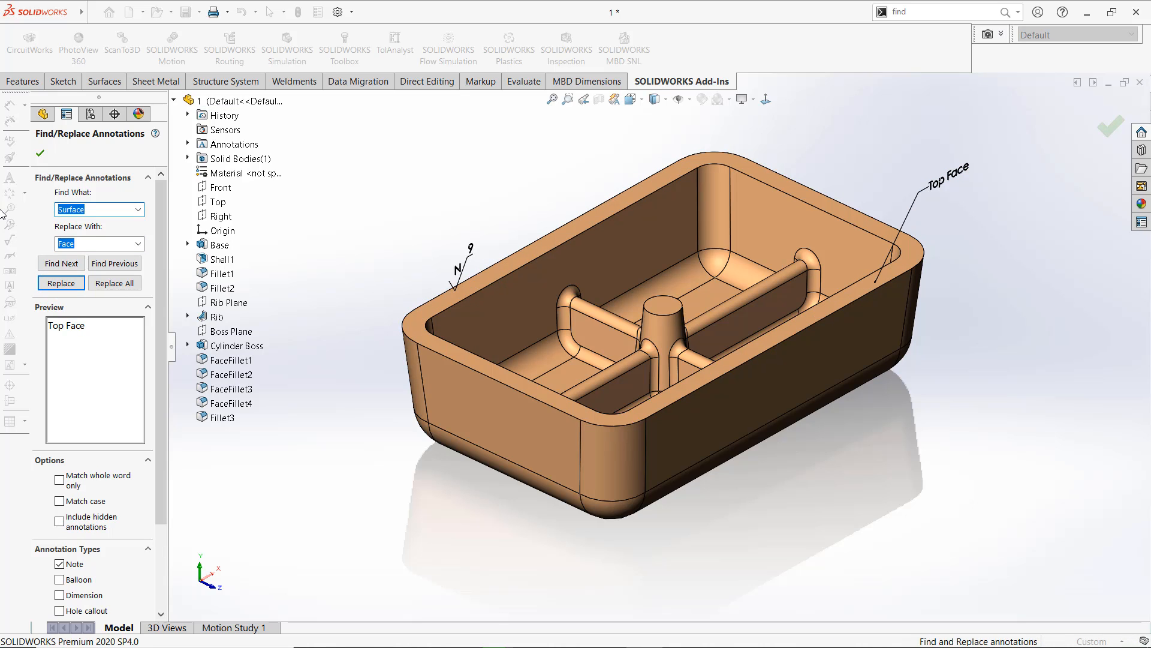
{"action": "type", "text": "N"}
{"action": "left_click", "coordinate": [60, 263]}
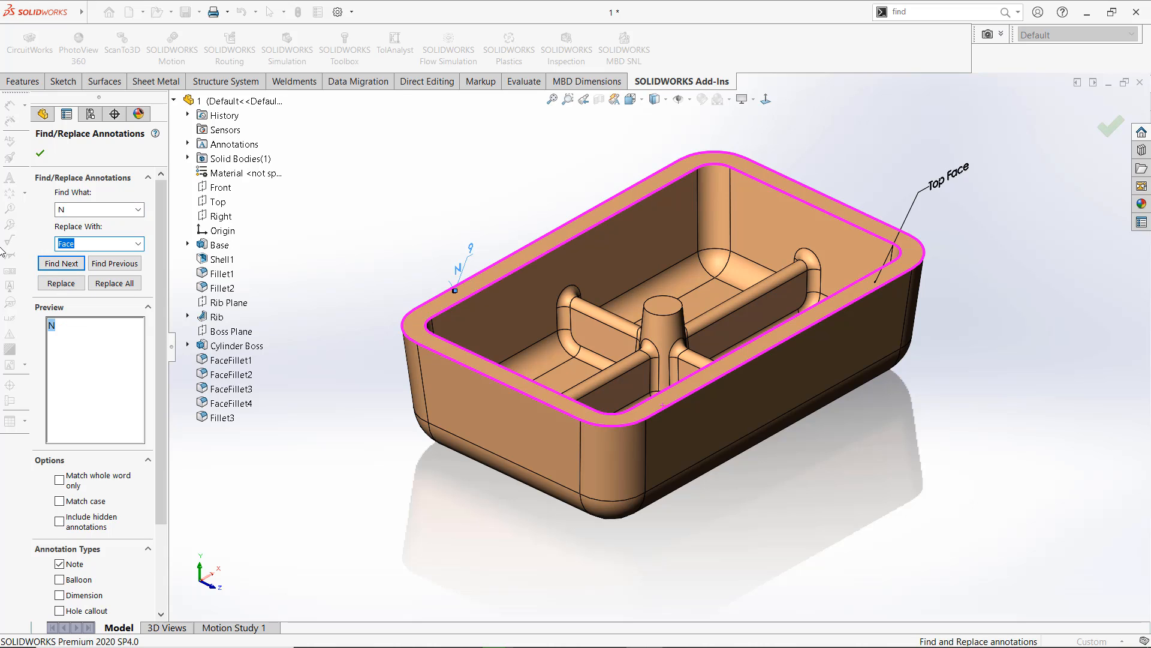
{"action": "type", "text": "N1"}
{"action": "left_click", "coordinate": [61, 283]}
{"action": "left_click", "coordinate": [40, 154]}
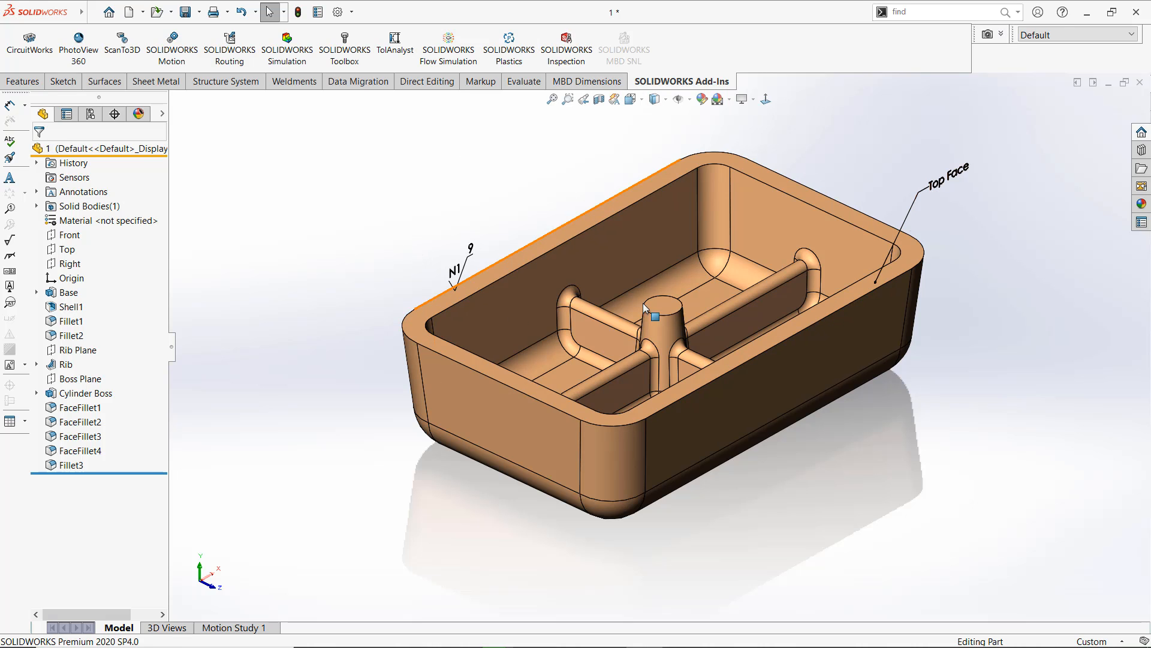
Inspect the edited surface finish symbol and note, and switch to the SOLIDWORKS Utilities slide in the PowerPoint slide show
{"action": "left_click", "coordinate": [457, 271]}
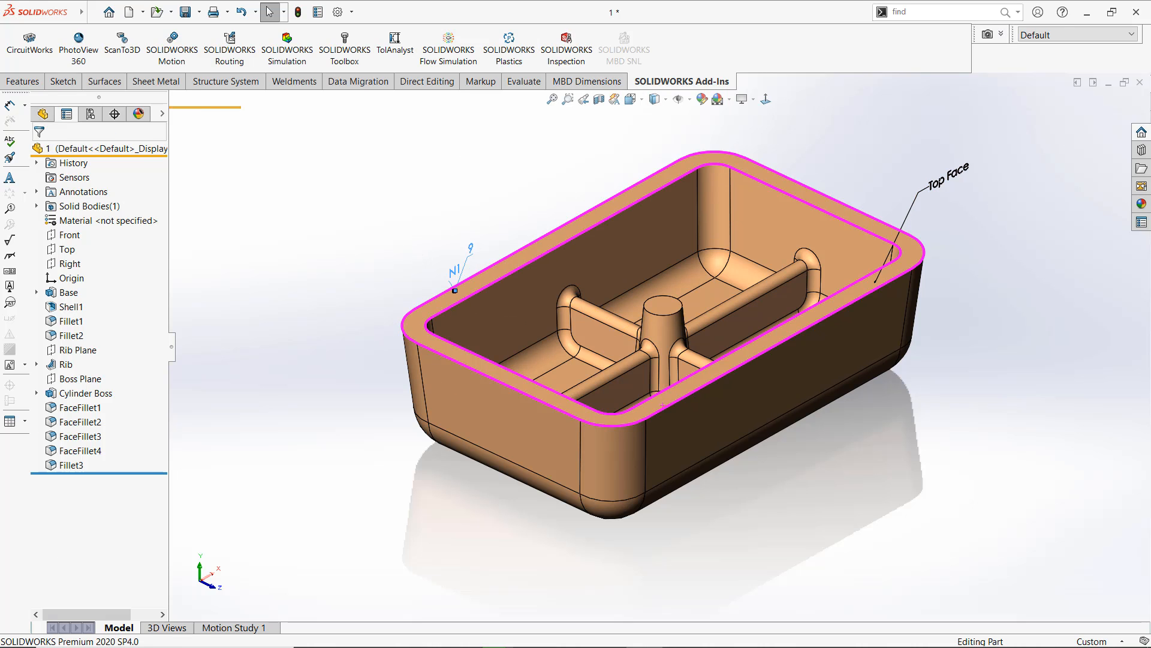
{"action": "left_click", "coordinate": [943, 177]}
{"action": "key", "text": "alt+Tab"}
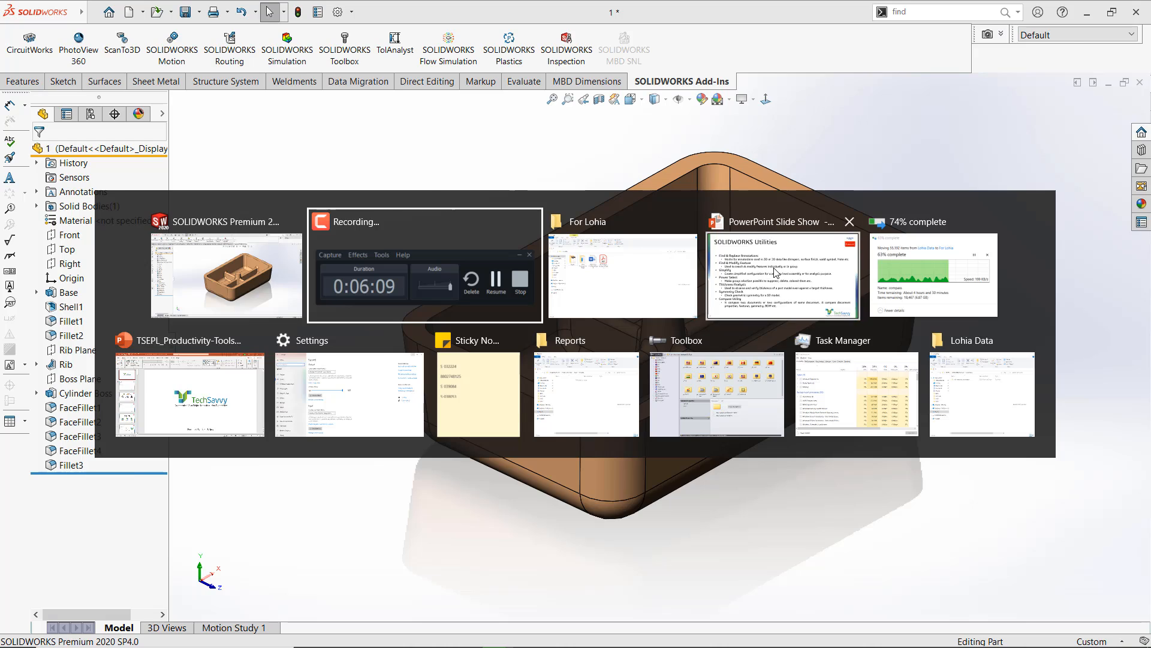
{"action": "left_click", "coordinate": [713, 269]}
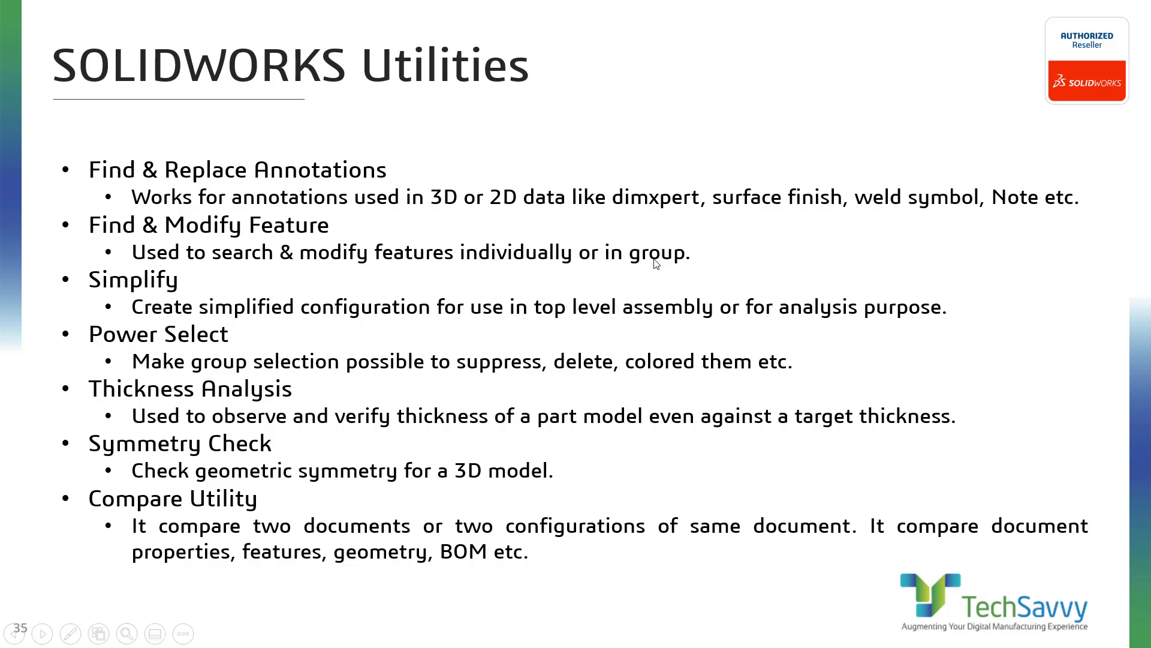
Switch back to SOLIDWORKS and open the Find/Modify Features utility for the tray part
{"action": "key", "text": "alt+Tab"}
{"action": "left_click", "coordinate": [378, 261]}
{"action": "left_click", "coordinate": [1002, 12]}
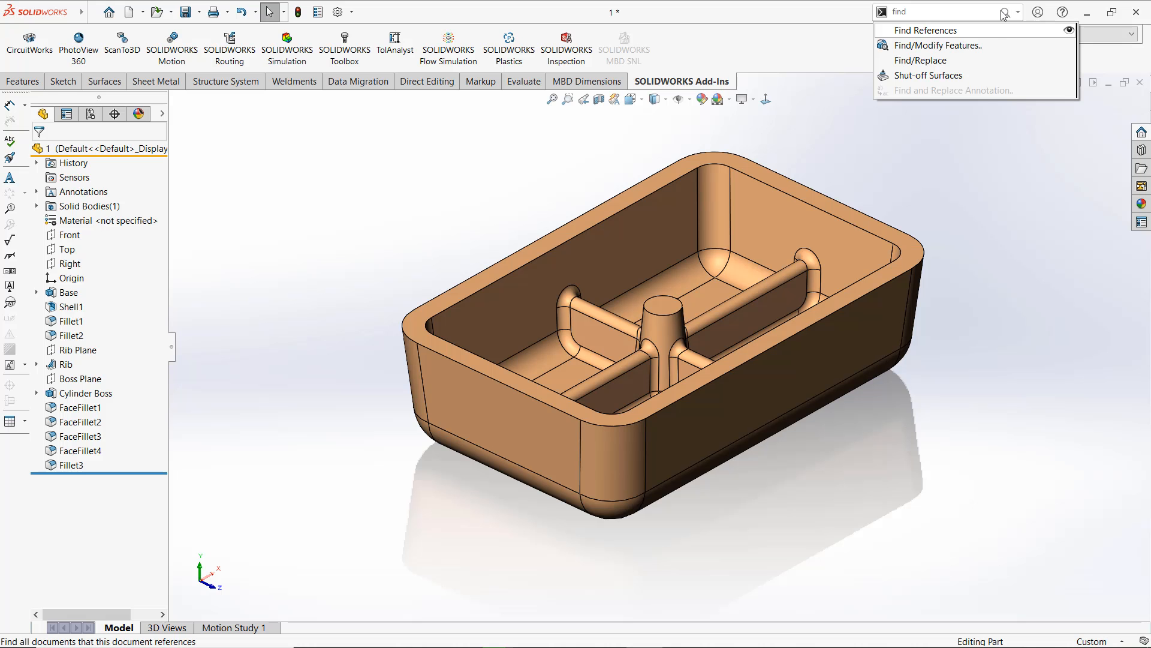
{"action": "left_click", "coordinate": [927, 45]}
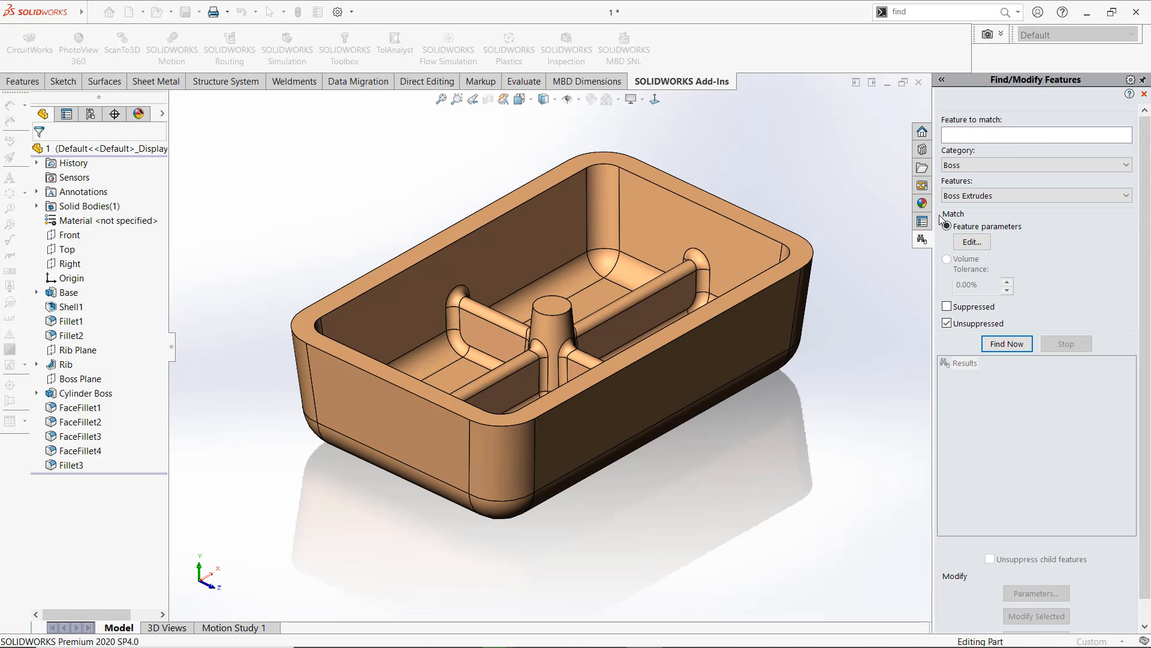
Set the search category to Features and the feature type to Simple Fillets, and open the feature parameters for editing
{"action": "left_click", "coordinate": [973, 197]}
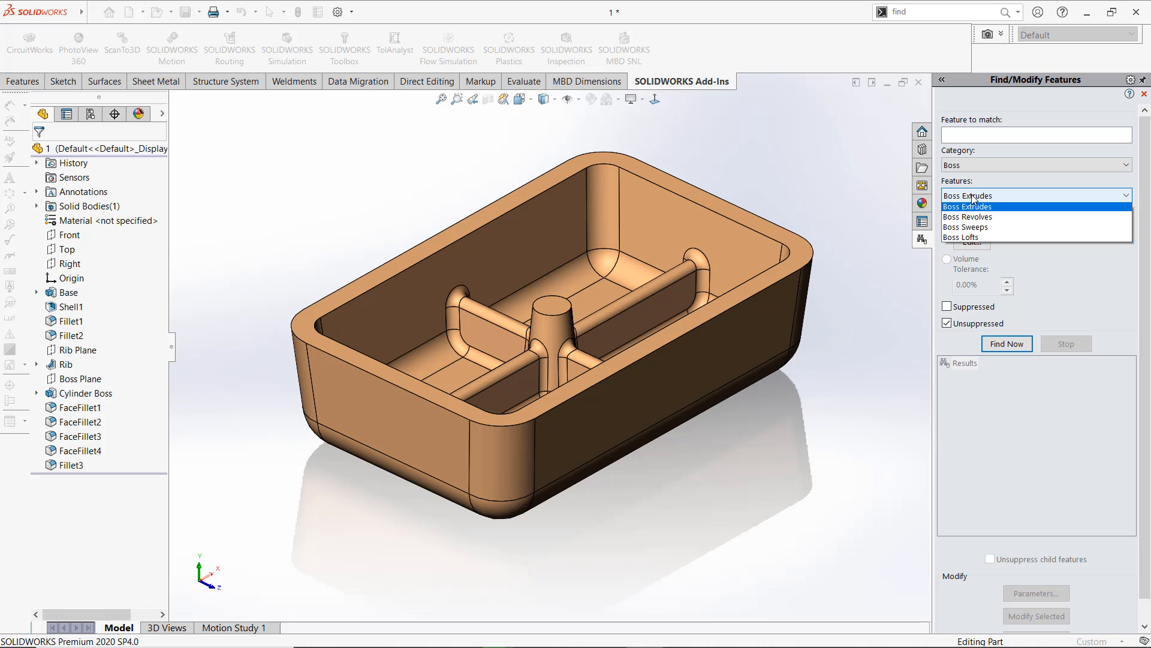
{"action": "left_click", "coordinate": [966, 168]}
{"action": "left_click", "coordinate": [966, 168]}
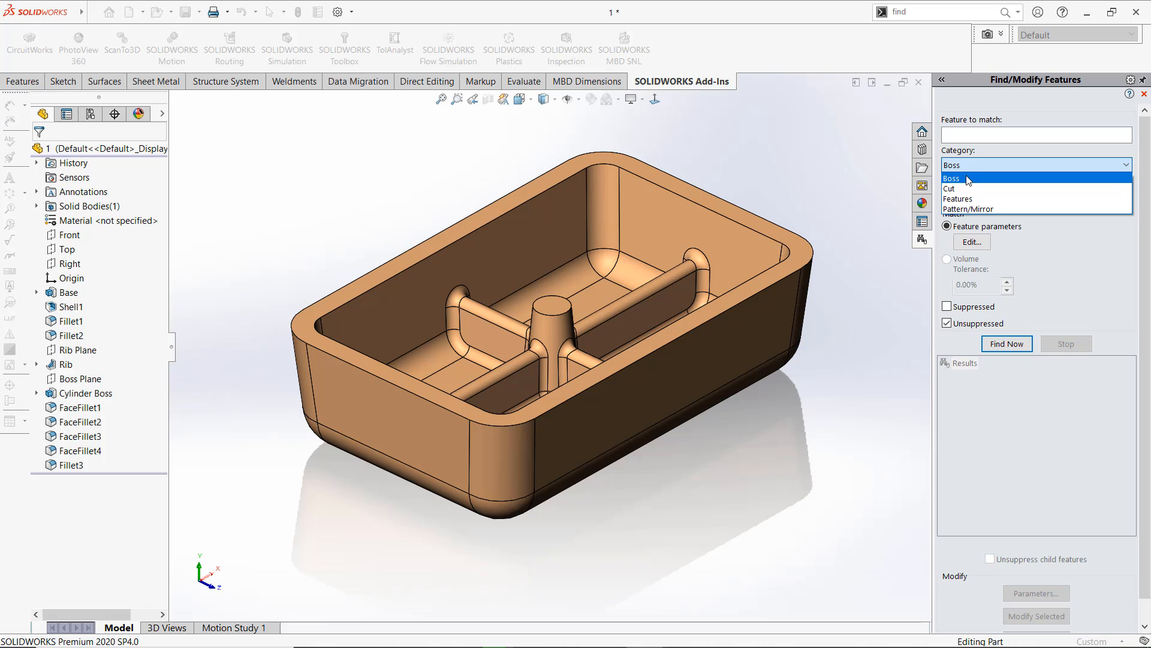
{"action": "left_click", "coordinate": [971, 206]}
{"action": "left_click", "coordinate": [973, 194]}
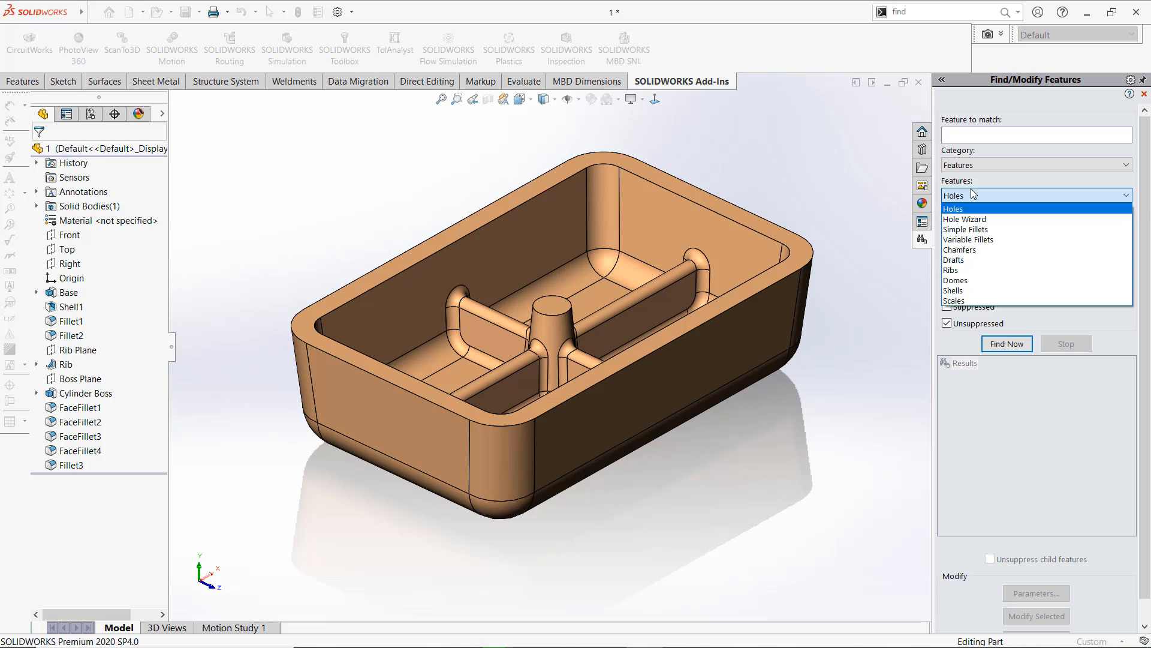
{"action": "left_click", "coordinate": [975, 230]}
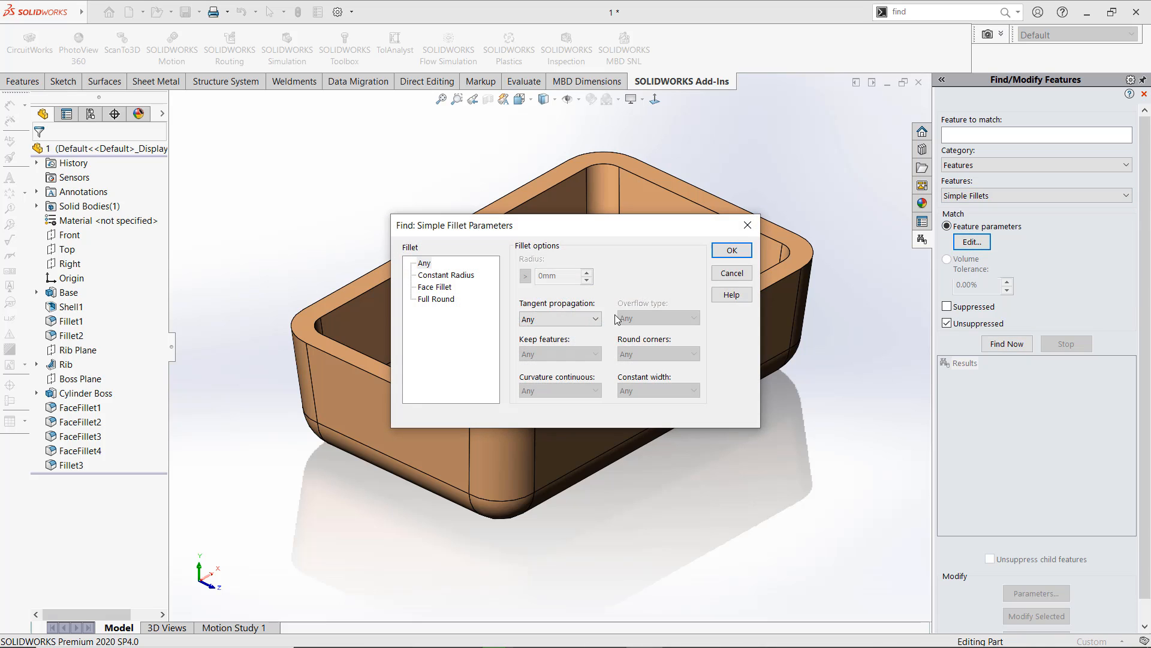
Set the fillet type to match to Any, accept the parameters and find all unsuppressed simple fillets
{"action": "left_click", "coordinate": [447, 274]}
{"action": "key", "text": "Down"}
{"action": "key", "text": "Down"}
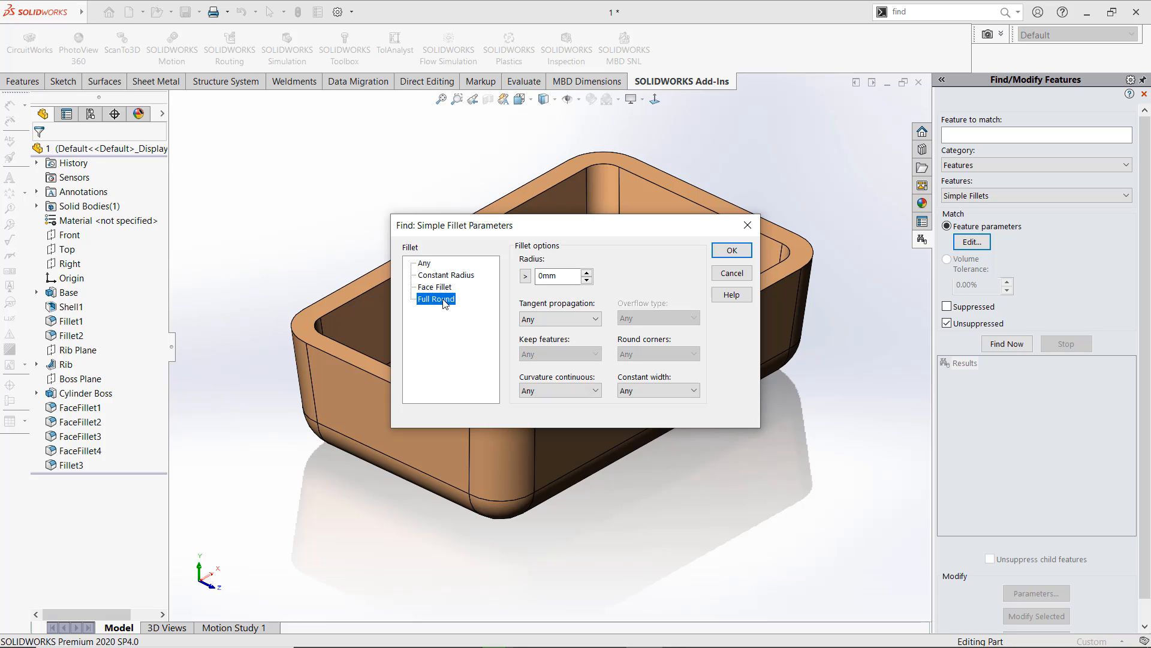
{"action": "left_click", "coordinate": [425, 264]}
{"action": "left_click", "coordinate": [732, 250]}
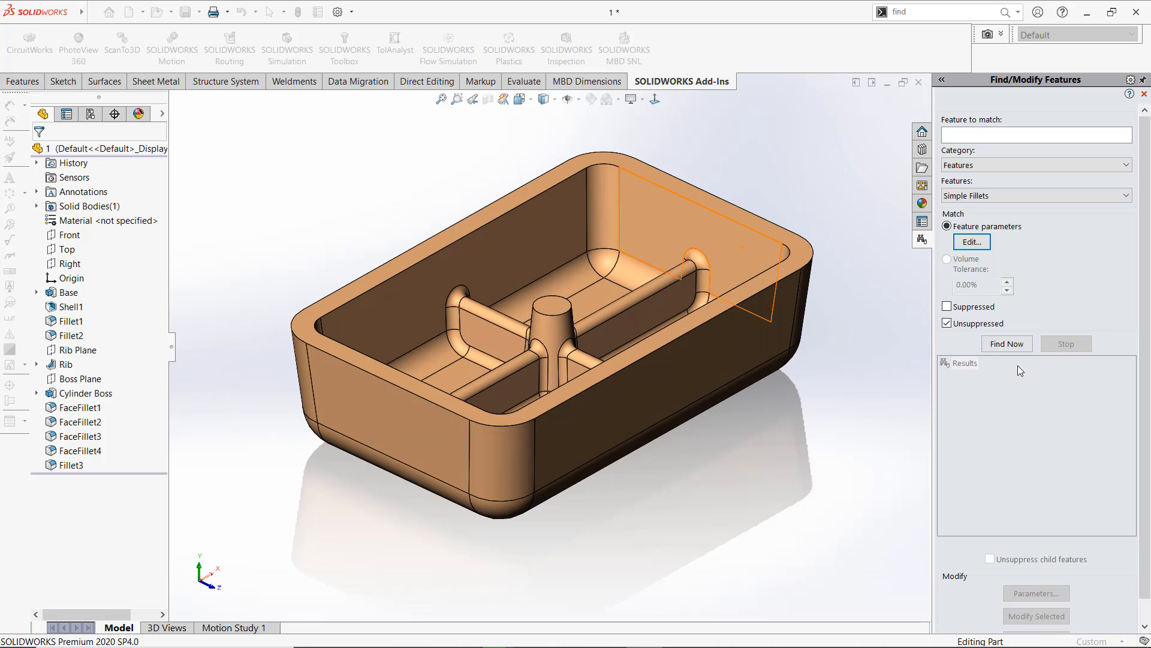
{"action": "left_click", "coordinate": [1019, 346]}
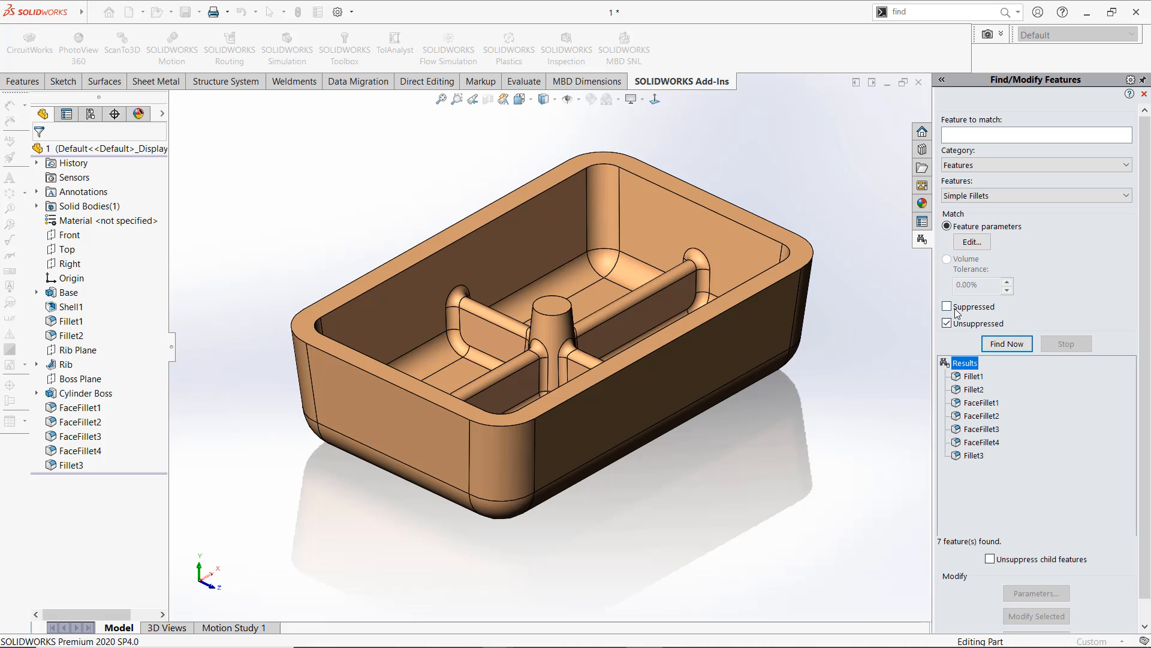
Set the radius of Fillet1 to 5 mm, apply it to the selected feature and inspect its radius dimension on the model
{"action": "left_click", "coordinate": [973, 376]}
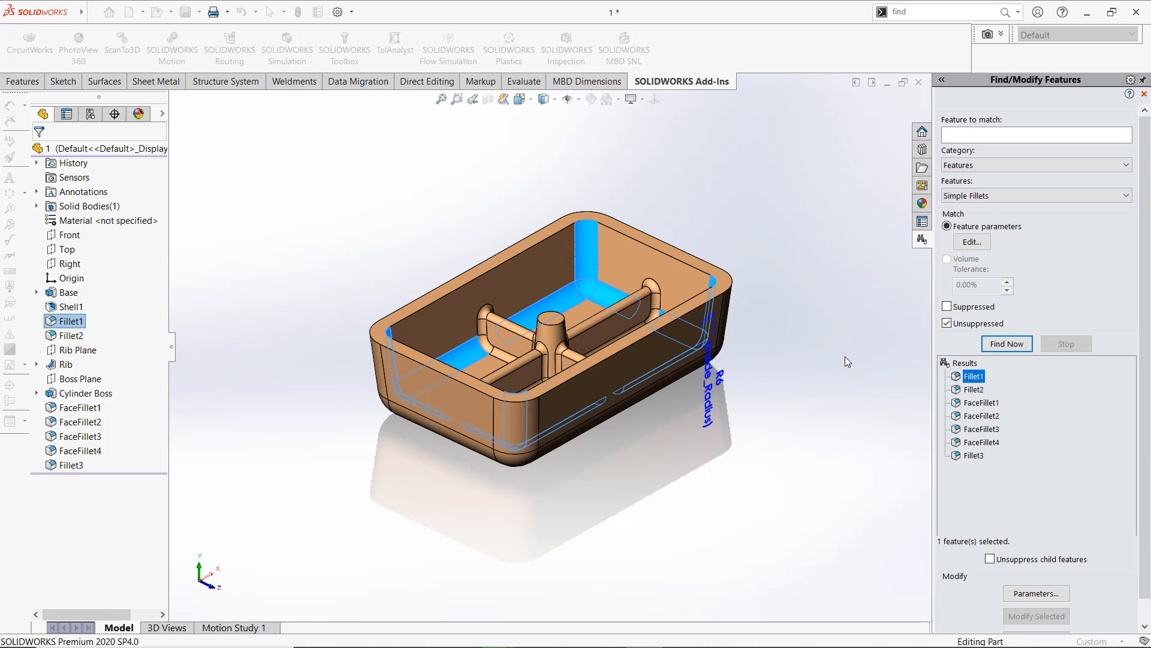
{"action": "left_click_drag", "start_coordinate": [672, 387], "coordinate": [776, 390]}
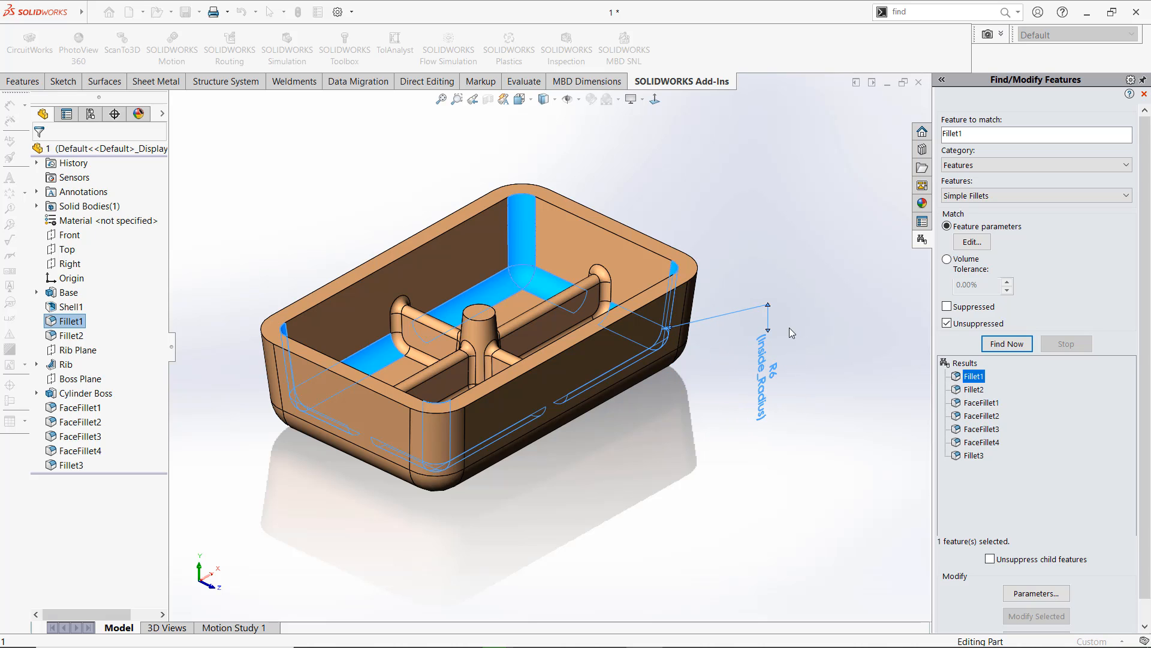
{"action": "left_click", "coordinate": [1029, 594]}
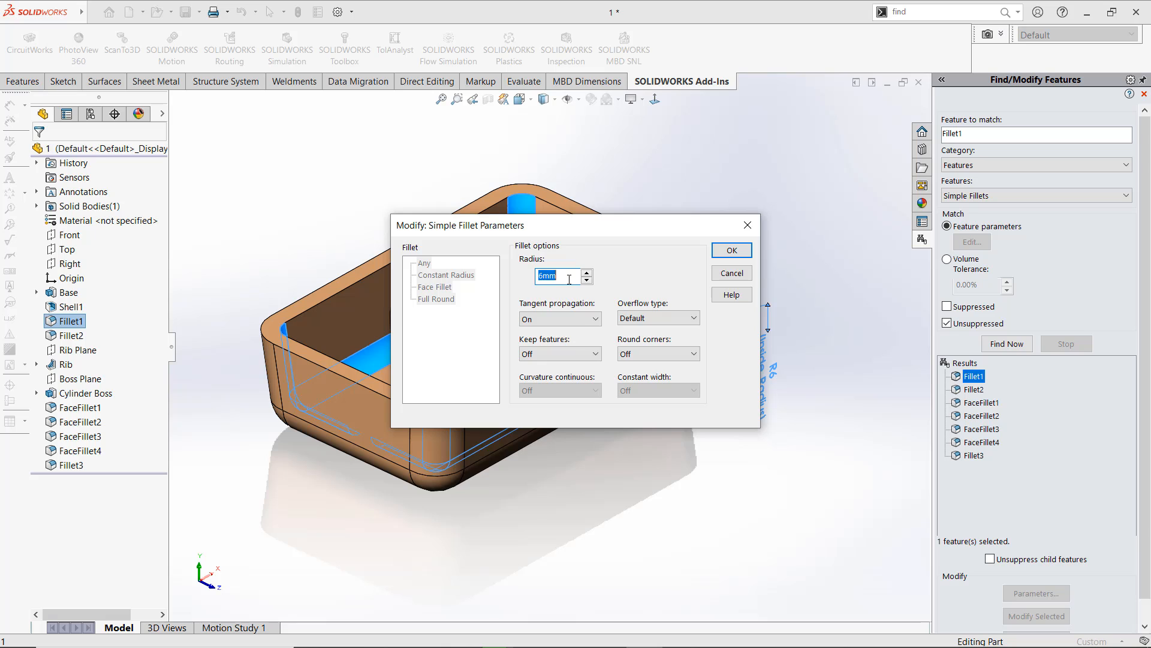
{"action": "type", "text": "5"}
{"action": "left_click", "coordinate": [732, 250]}
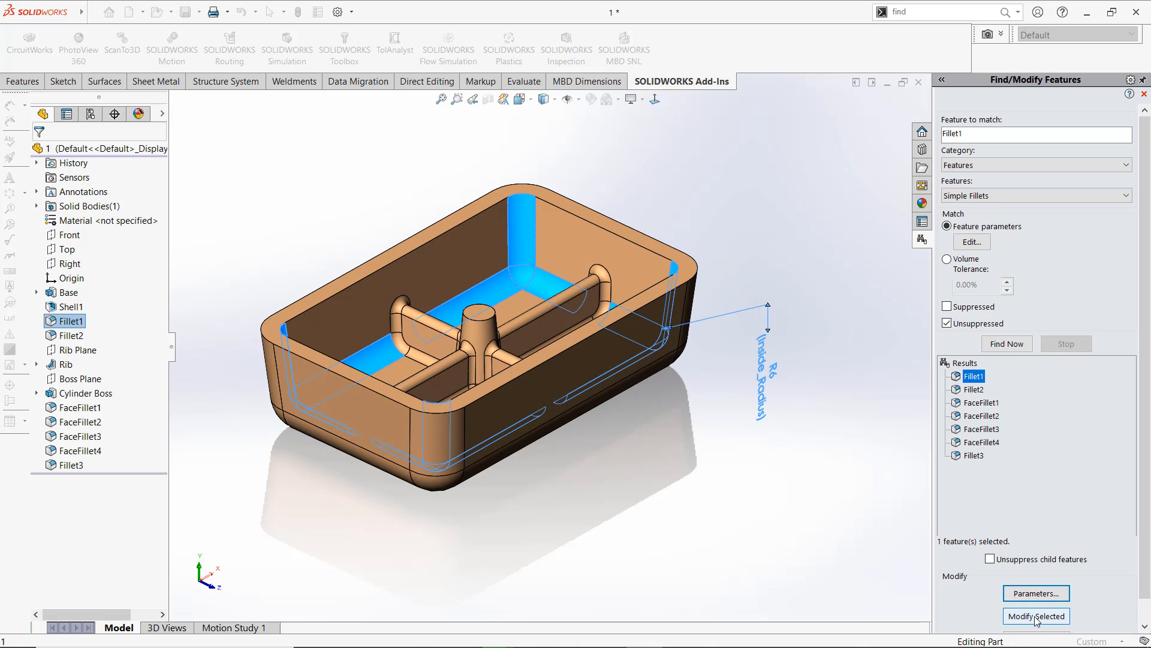
{"action": "scroll", "coordinate": [1035, 618], "scroll_direction": "down", "scroll_amount": 1}
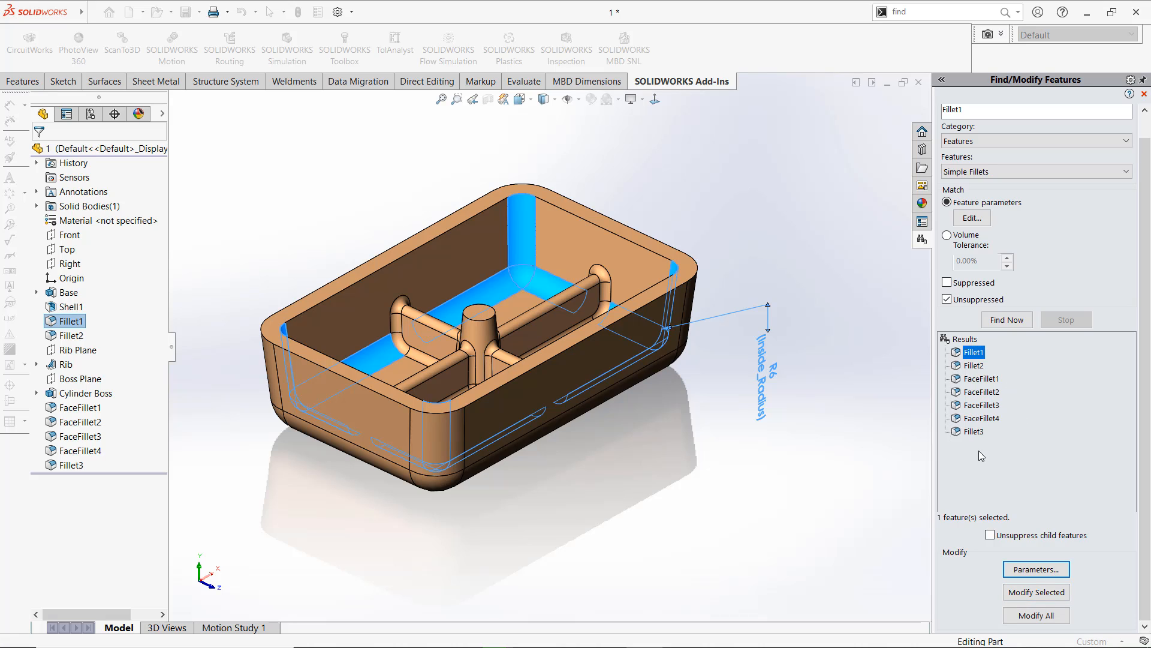
{"action": "left_click", "coordinate": [1044, 593]}
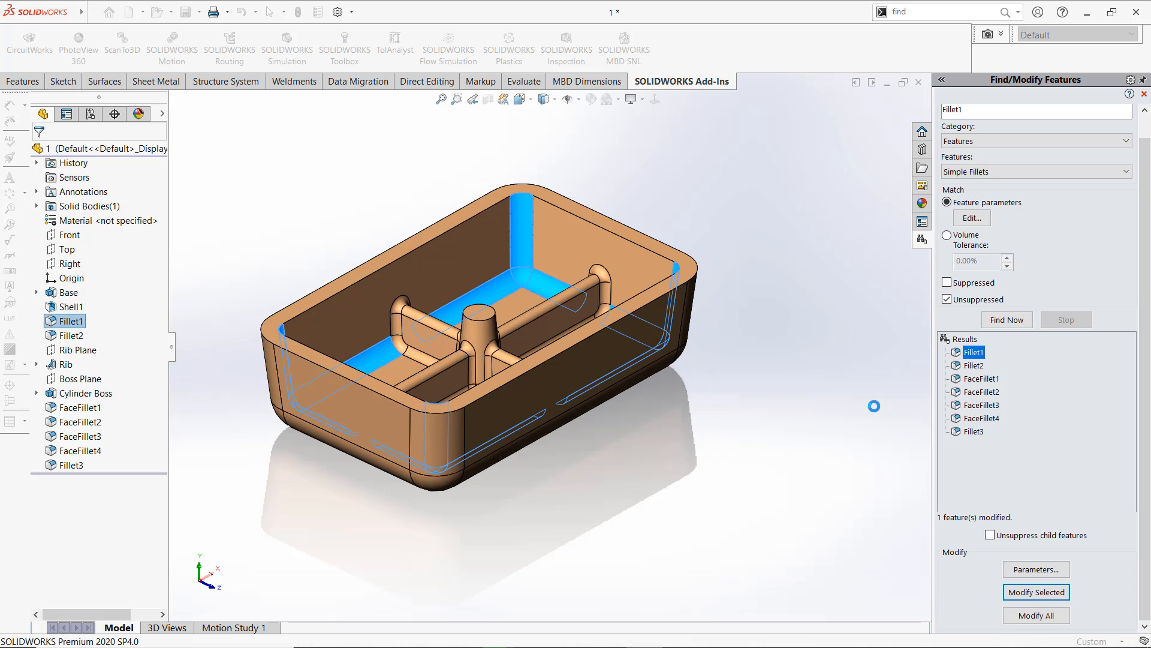
{"action": "left_click", "coordinate": [958, 353]}
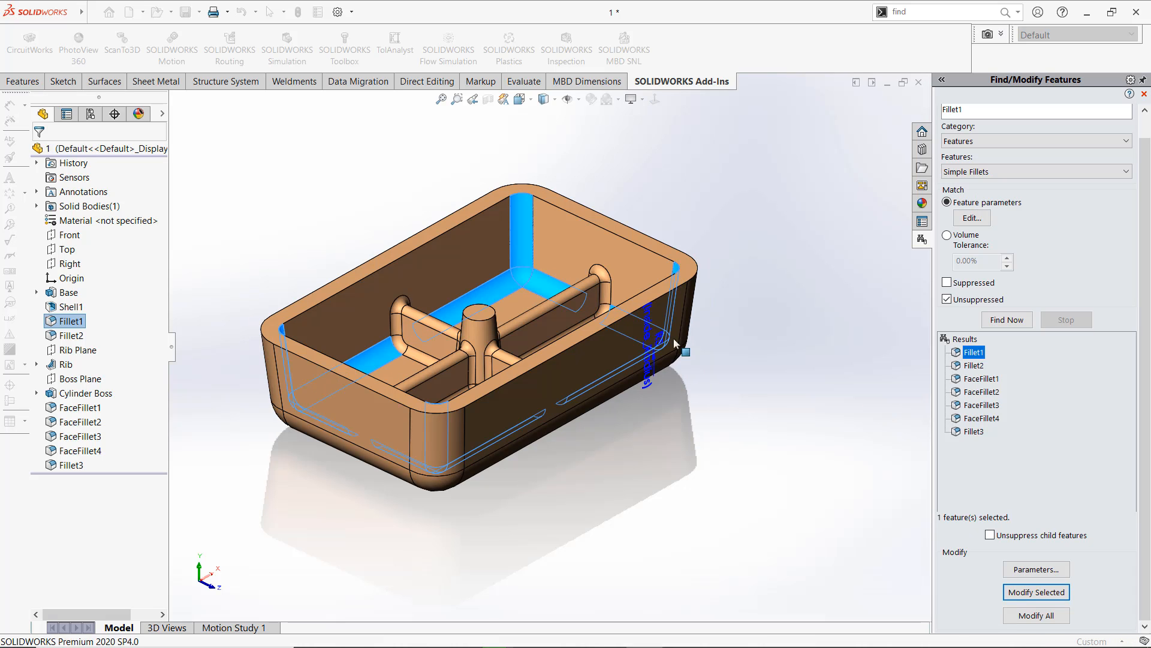
{"action": "left_click_drag", "start_coordinate": [674, 337], "coordinate": [791, 345]}
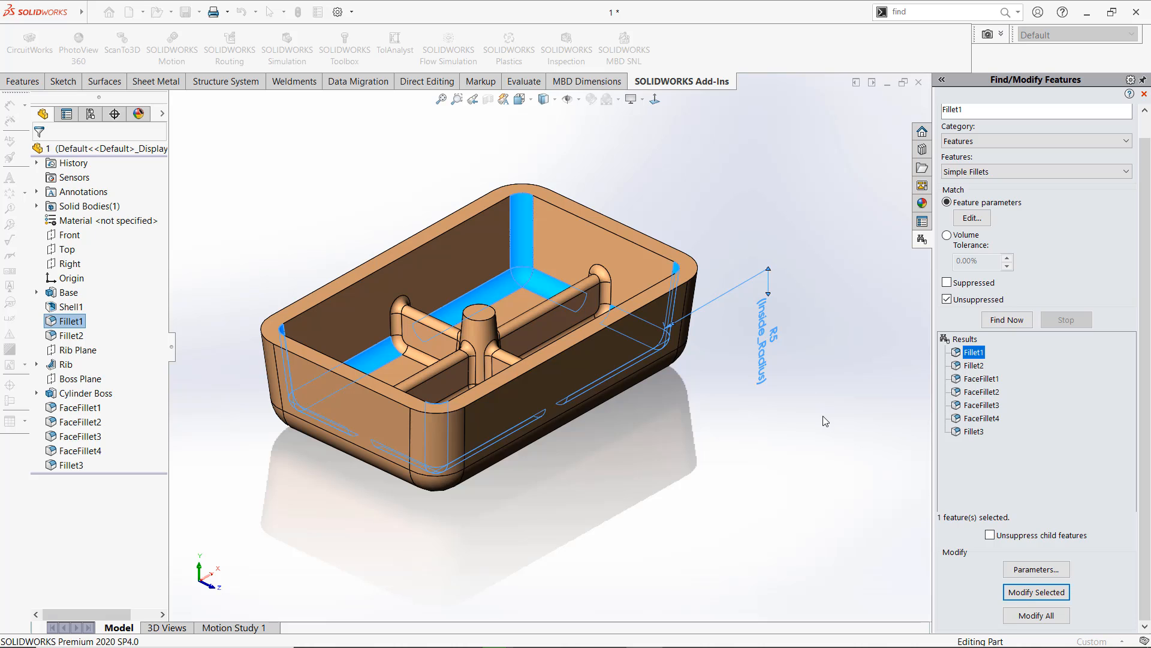
Set the radius of Fillet2 to 10 mm, apply it to the selected feature and close the find and modify tool
{"action": "left_click", "coordinate": [973, 365]}
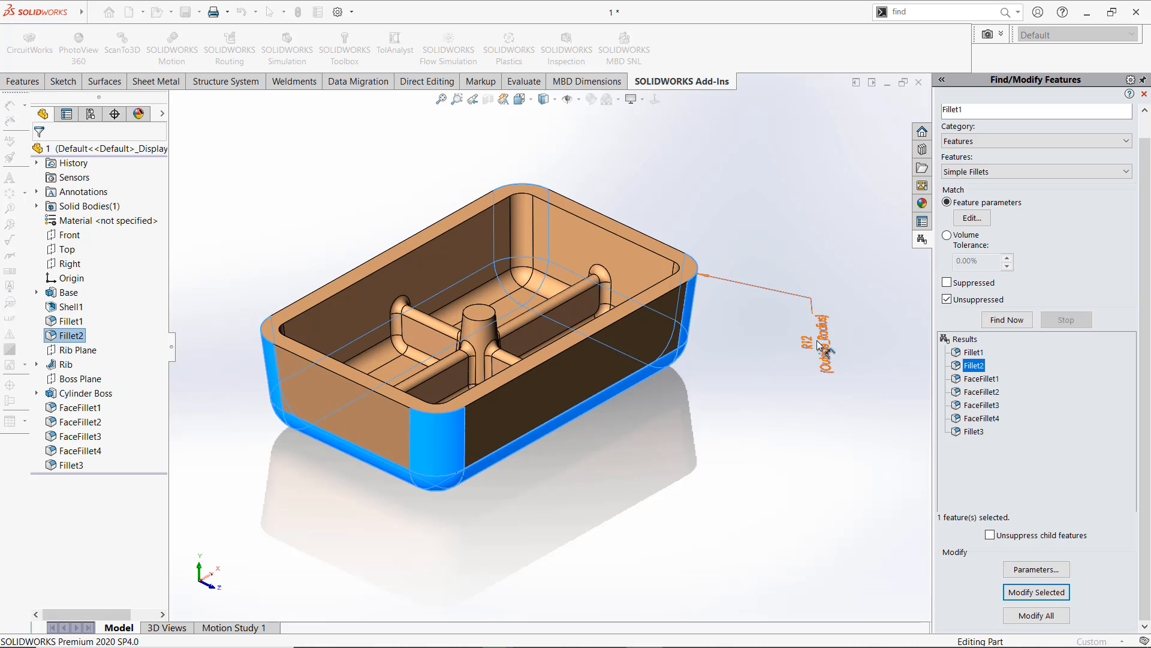
{"action": "left_click", "coordinate": [1013, 569]}
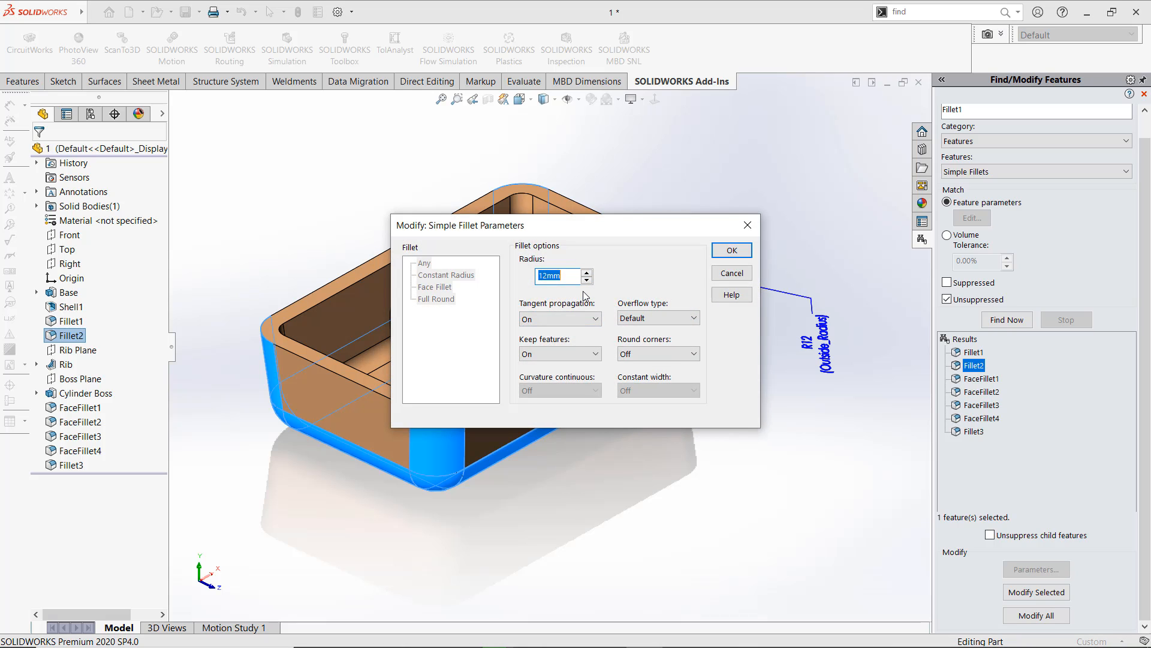
{"action": "type", "text": "10"}
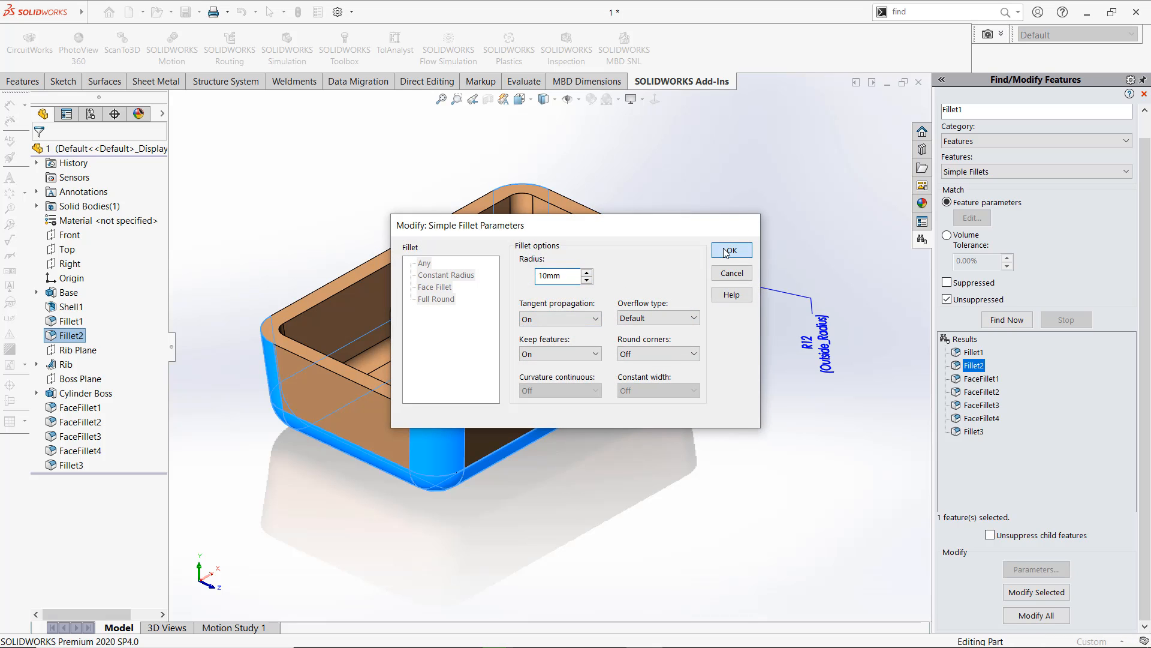
{"action": "left_click", "coordinate": [727, 251]}
{"action": "left_click", "coordinate": [1036, 593]}
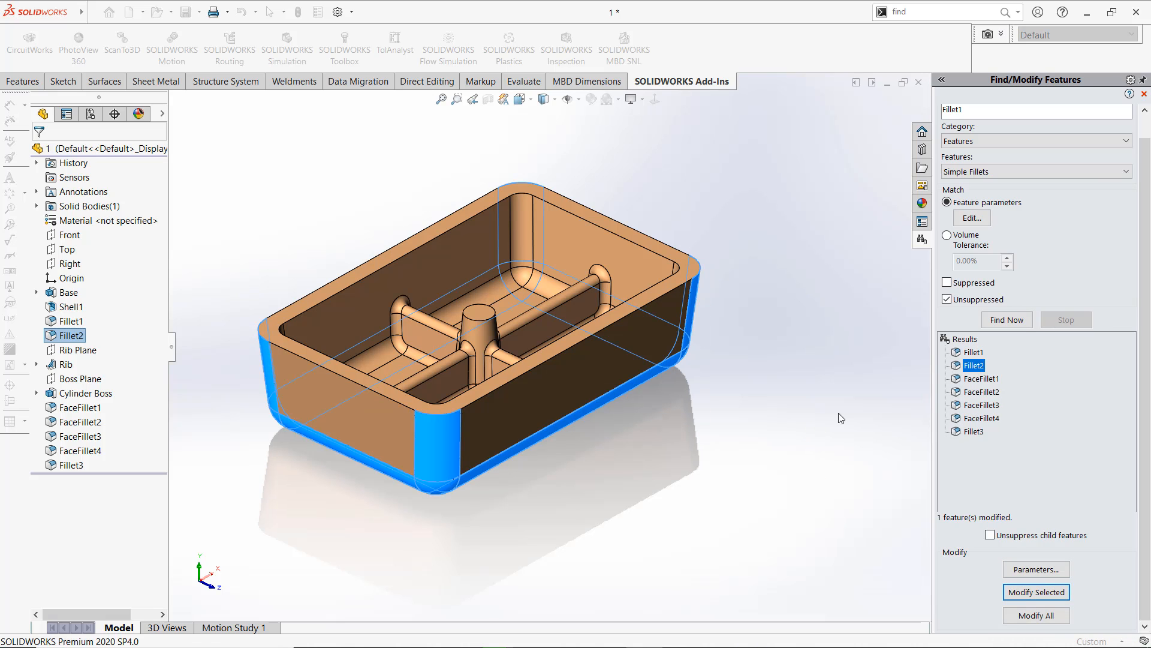
{"action": "left_click_drag", "start_coordinate": [695, 279], "coordinate": [784, 317]}
{"action": "left_click", "coordinate": [780, 402]}
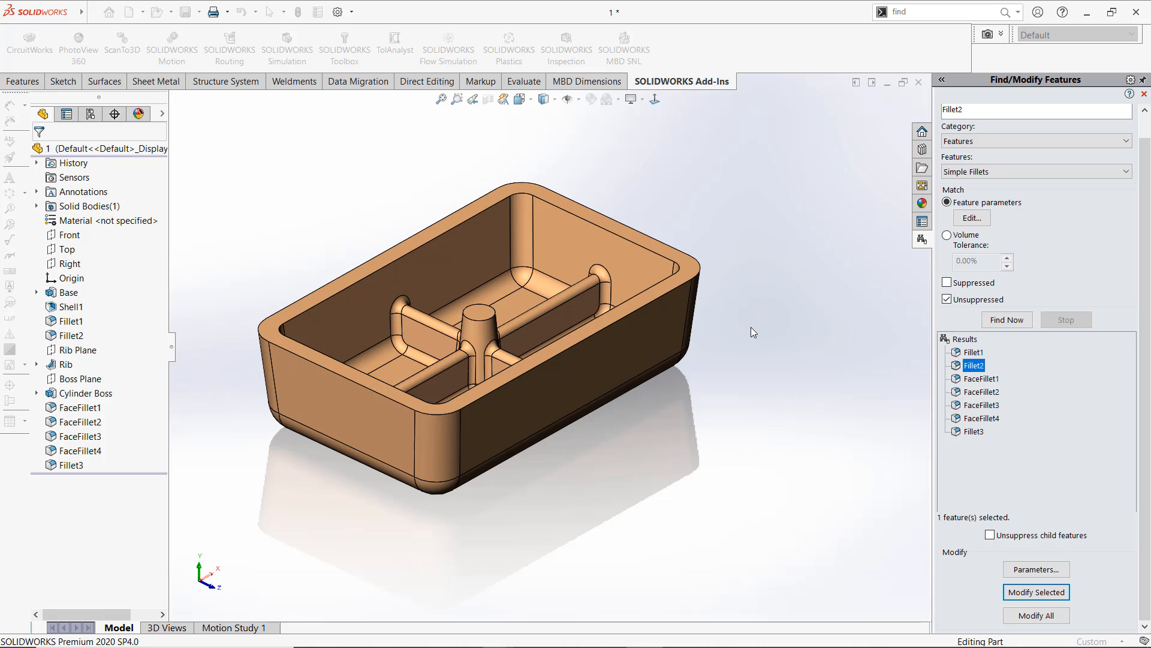
{"action": "left_click", "coordinate": [1145, 94]}
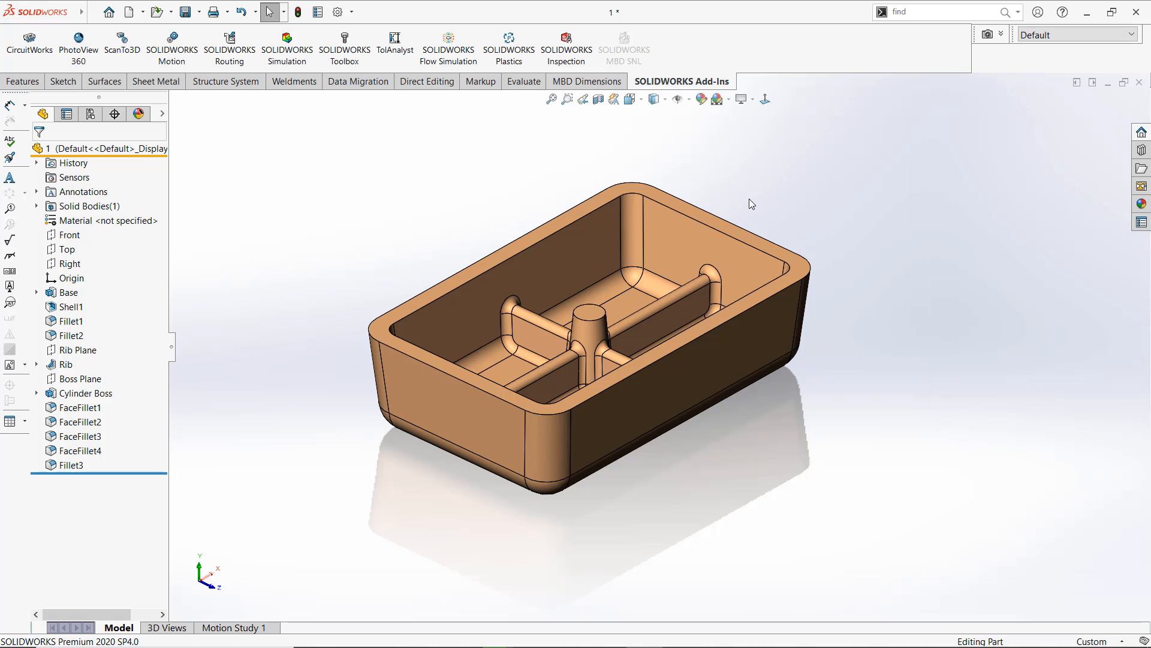
Check the Simplify entry on the PowerPoint slide, return to SOLIDWORKS and open the Simplify utility
{"action": "key", "text": "alt+Tab"}
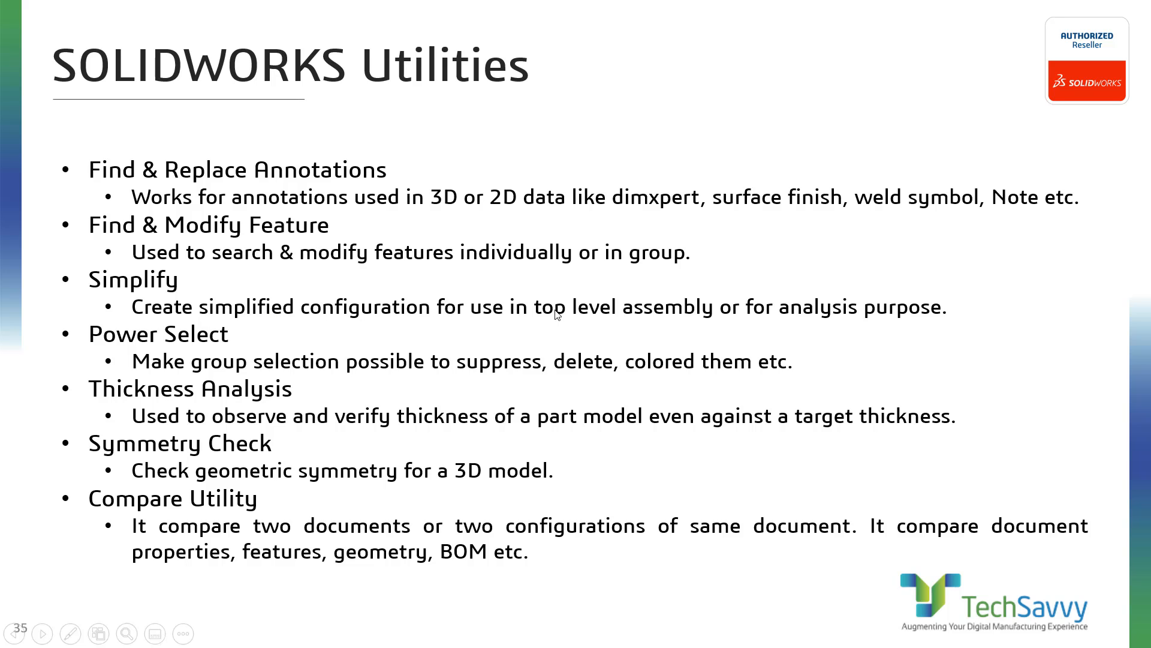
{"action": "key", "text": "alt+Tab"}
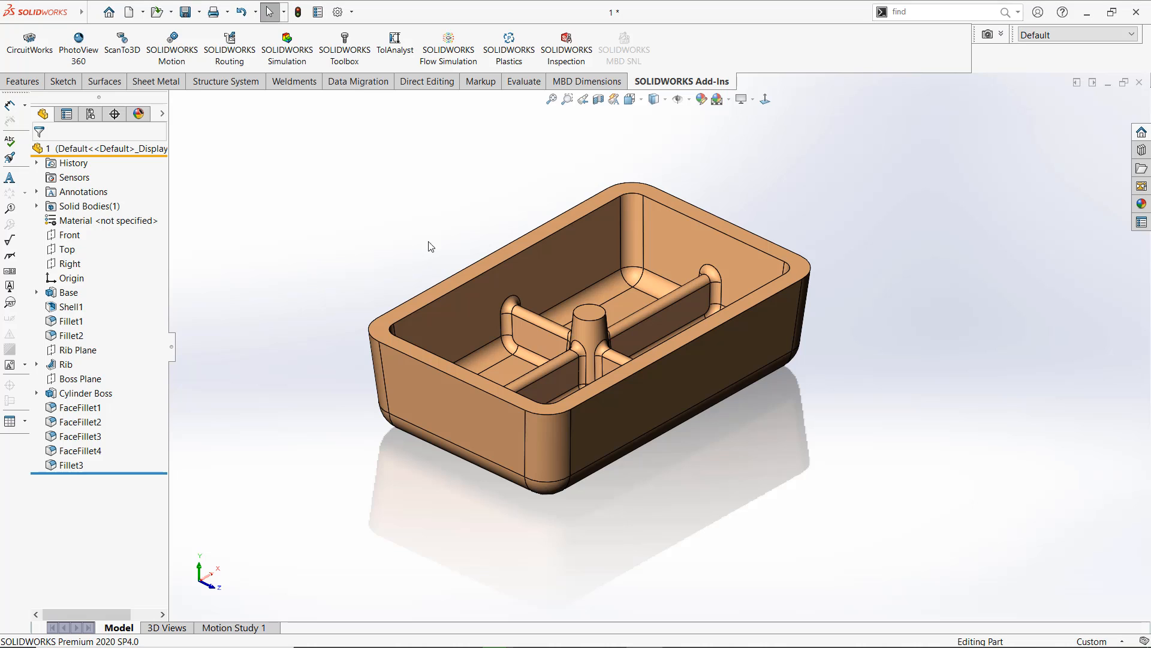
{"action": "left_click", "coordinate": [915, 14]}
{"action": "type", "text": "simpl"}
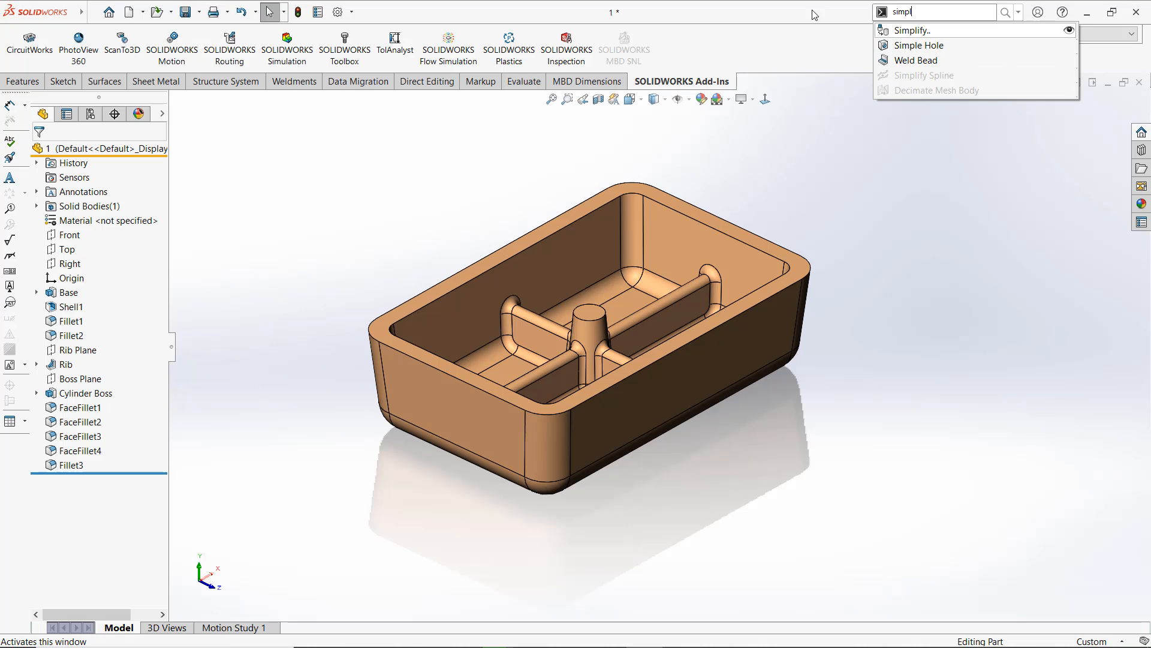
{"action": "key", "text": "Return"}
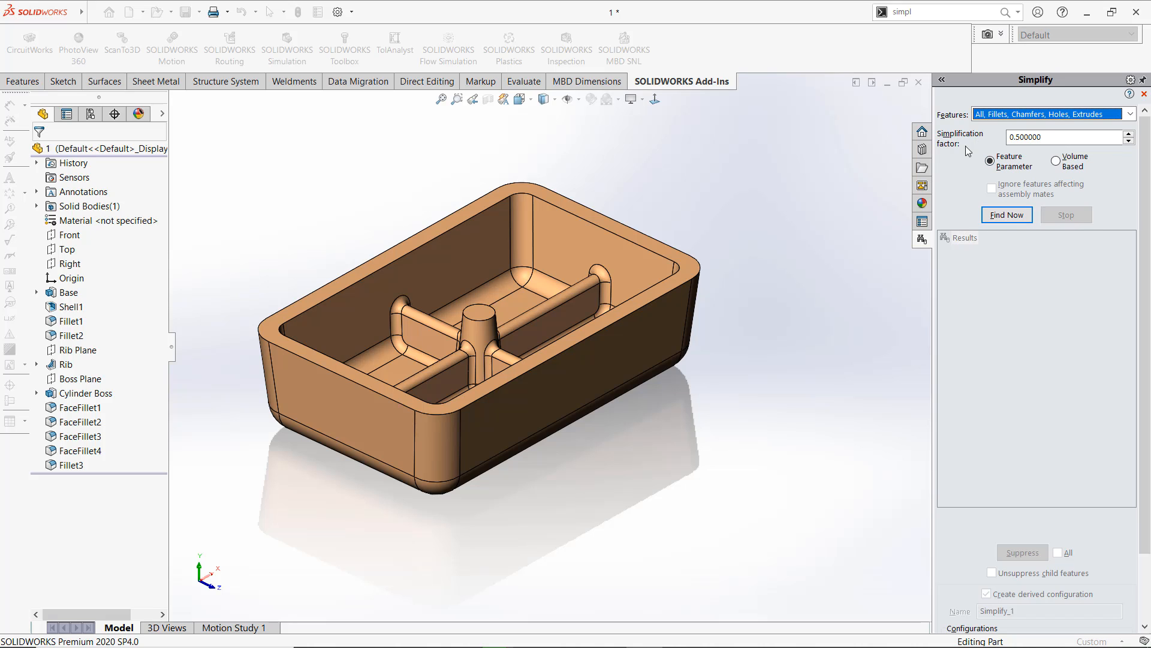
Find features to simplify with all feature types included and a feature-parameter simplification factor of 0.5
{"action": "left_click", "coordinate": [1054, 115]}
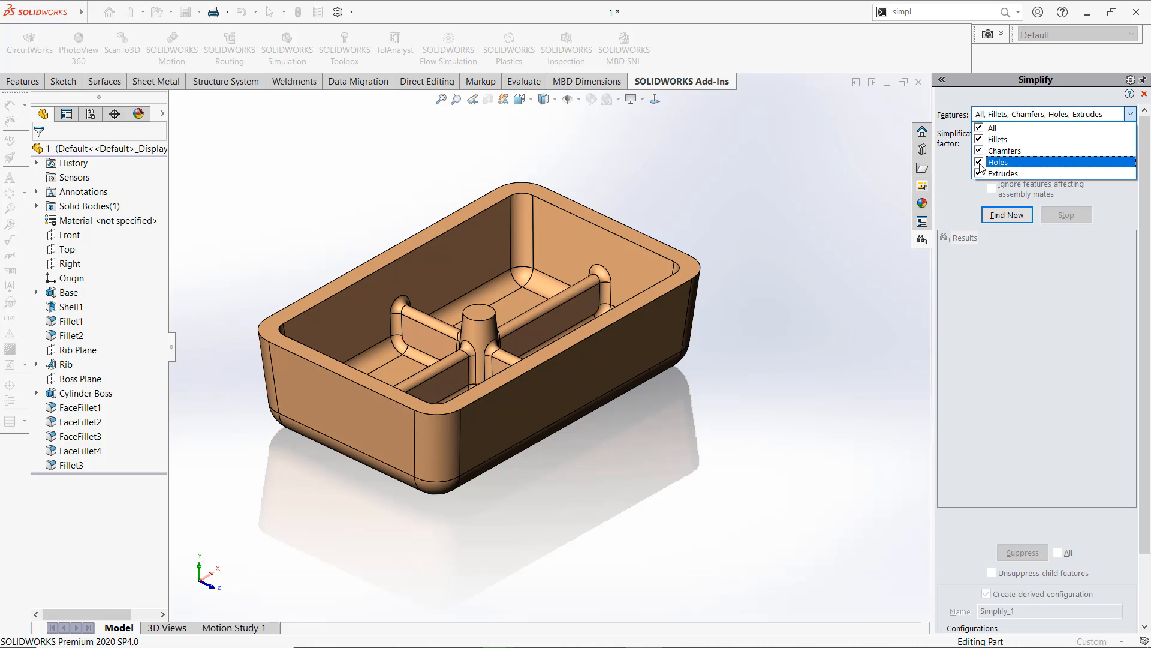
{"action": "left_click", "coordinate": [979, 116]}
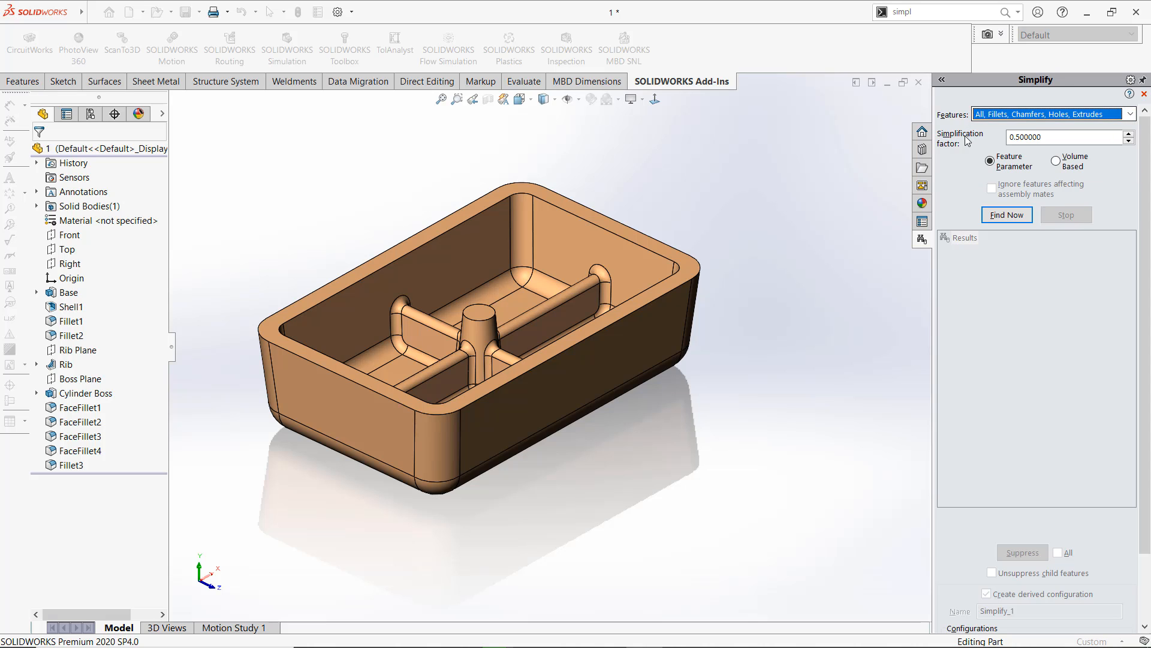
{"action": "key", "text": "Tab"}
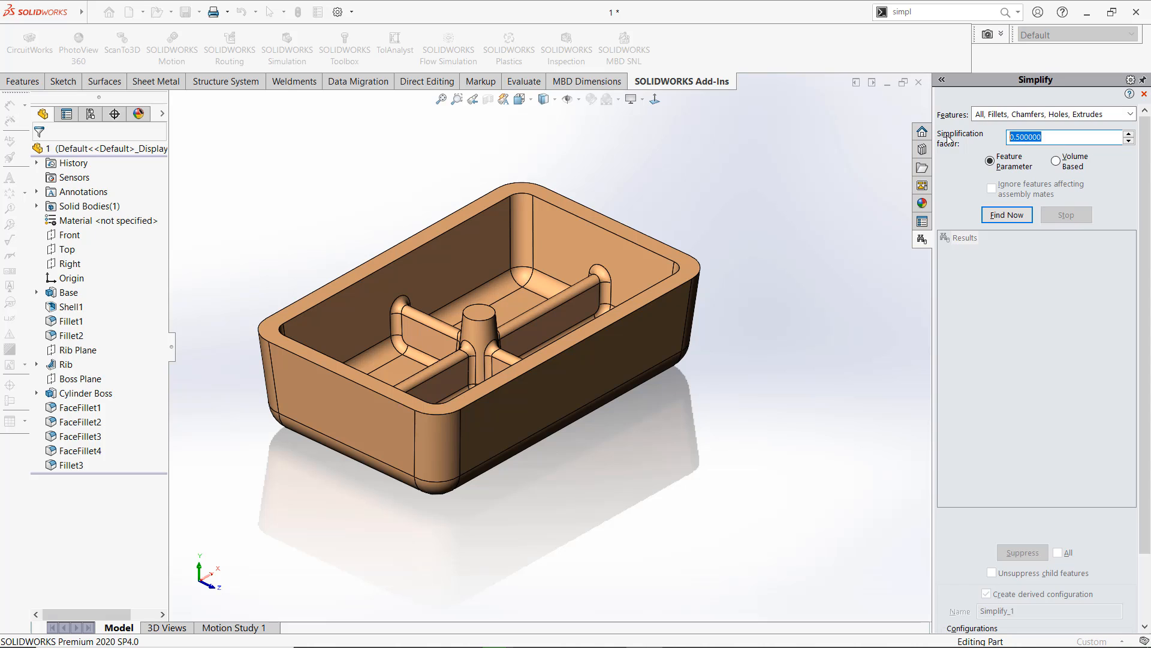
{"action": "left_click", "coordinate": [1006, 216]}
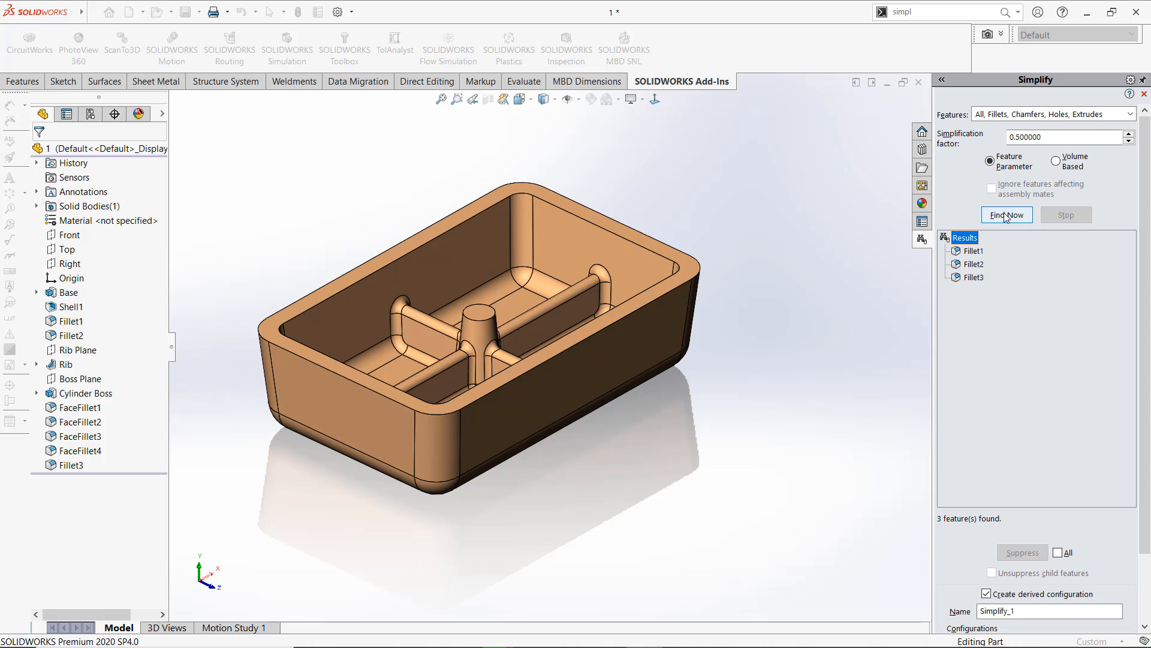
Inspect each of the found features Fillet1, Fillet2 and Fillet3 on the tray model
{"action": "left_click", "coordinate": [962, 251]}
{"action": "left_click", "coordinate": [958, 266]}
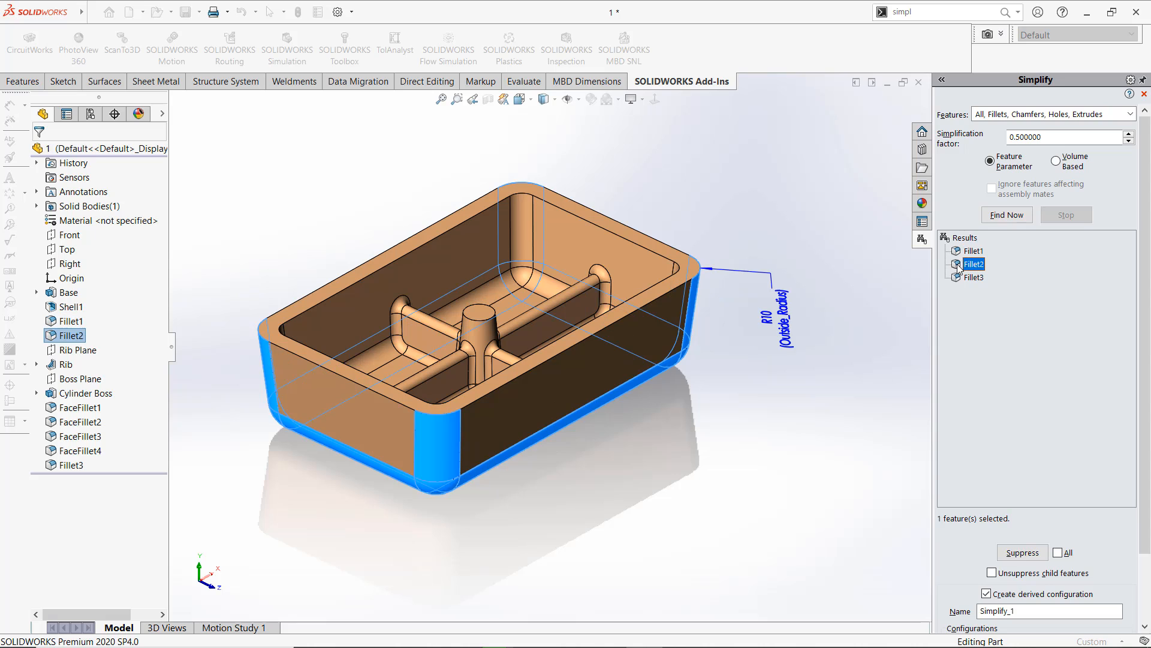
{"action": "left_click", "coordinate": [960, 280]}
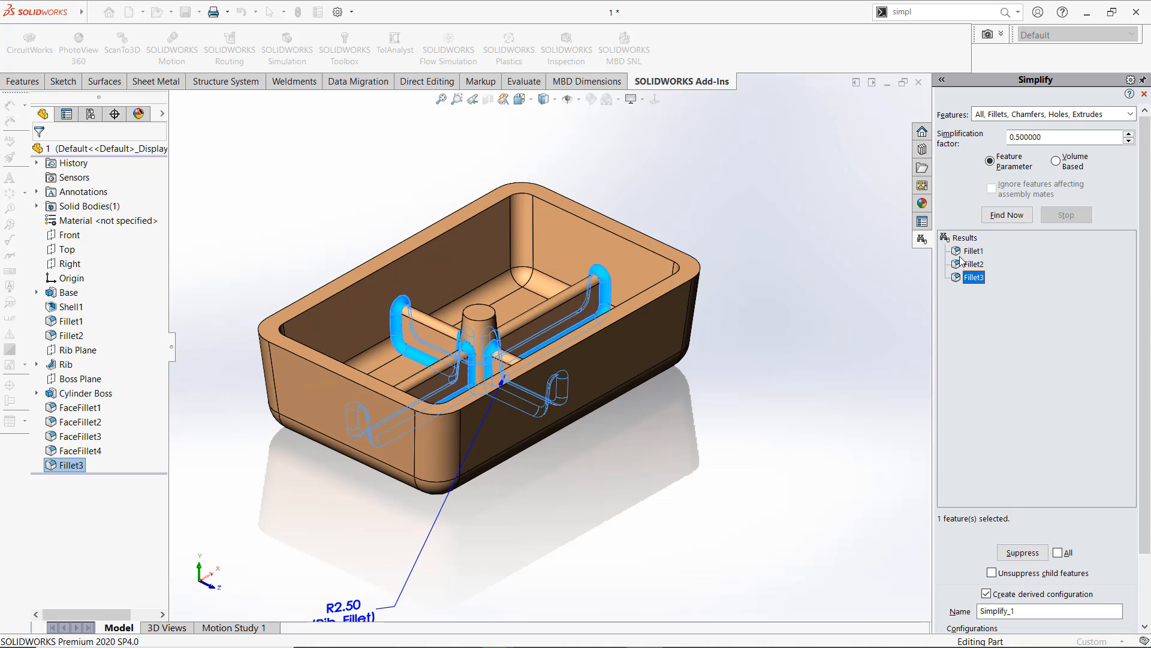
{"action": "left_click", "coordinate": [961, 265]}
{"action": "left_click", "coordinate": [961, 251]}
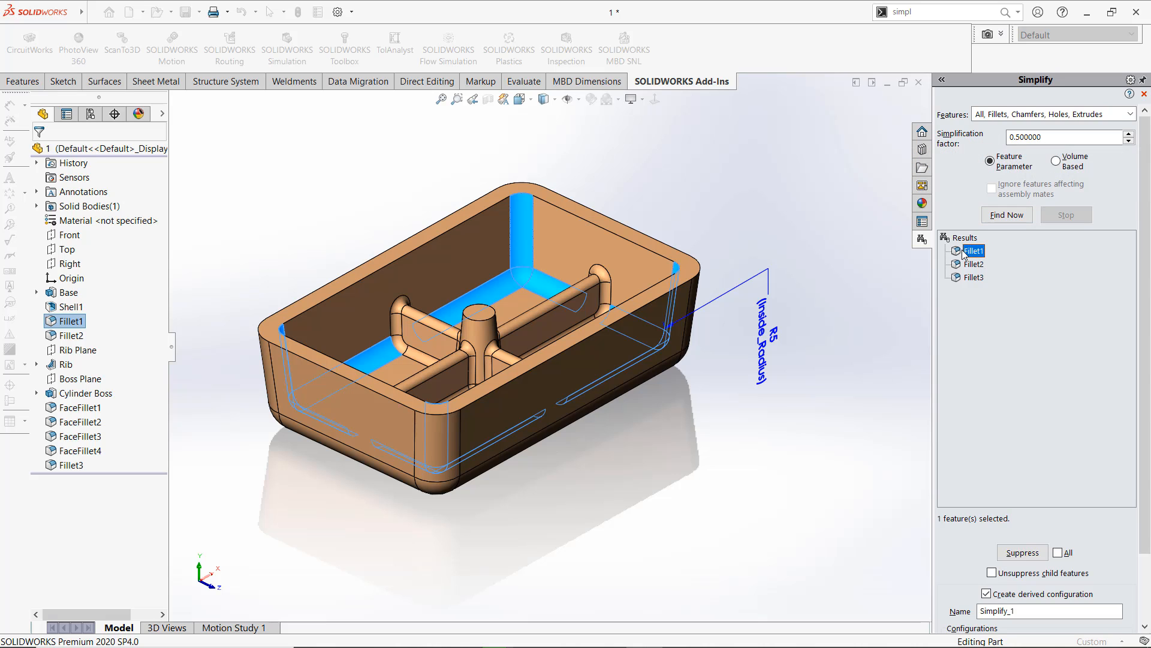
Suppress Fillet1, Fillet2 and Fillet3 together in a derived configuration named Simplify_1 and close the Simplify utility
{"action": "left_click", "coordinate": [973, 265]}
{"action": "left_click", "coordinate": [972, 278], "text": "ctrl"}
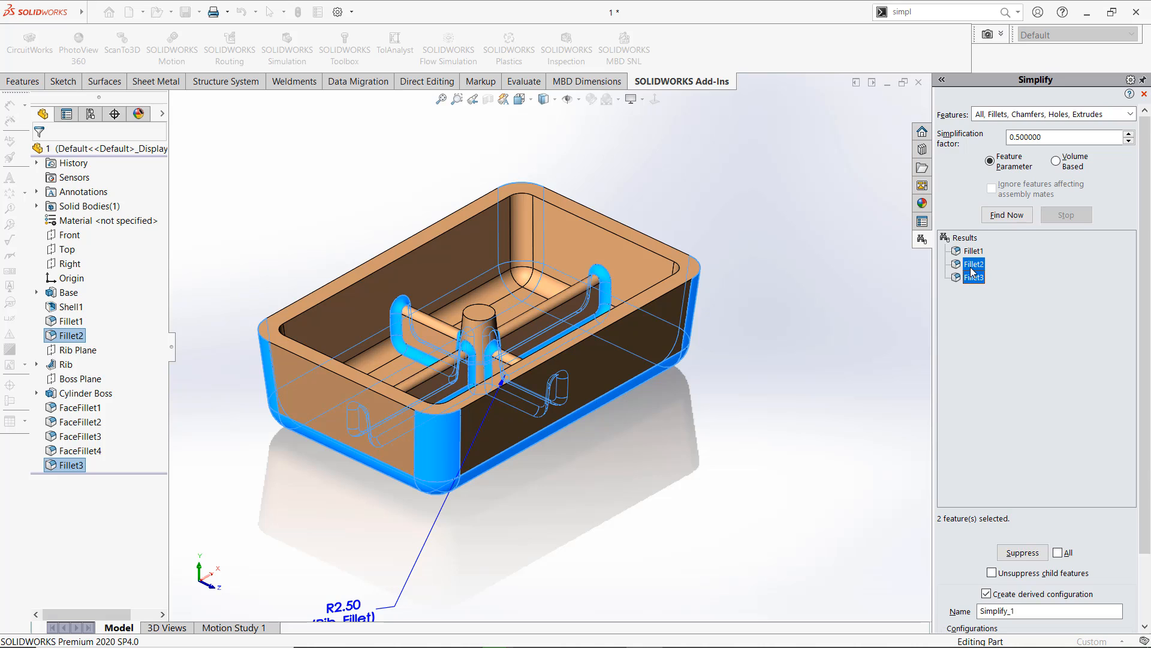
{"action": "left_click", "coordinate": [972, 251], "text": "ctrl"}
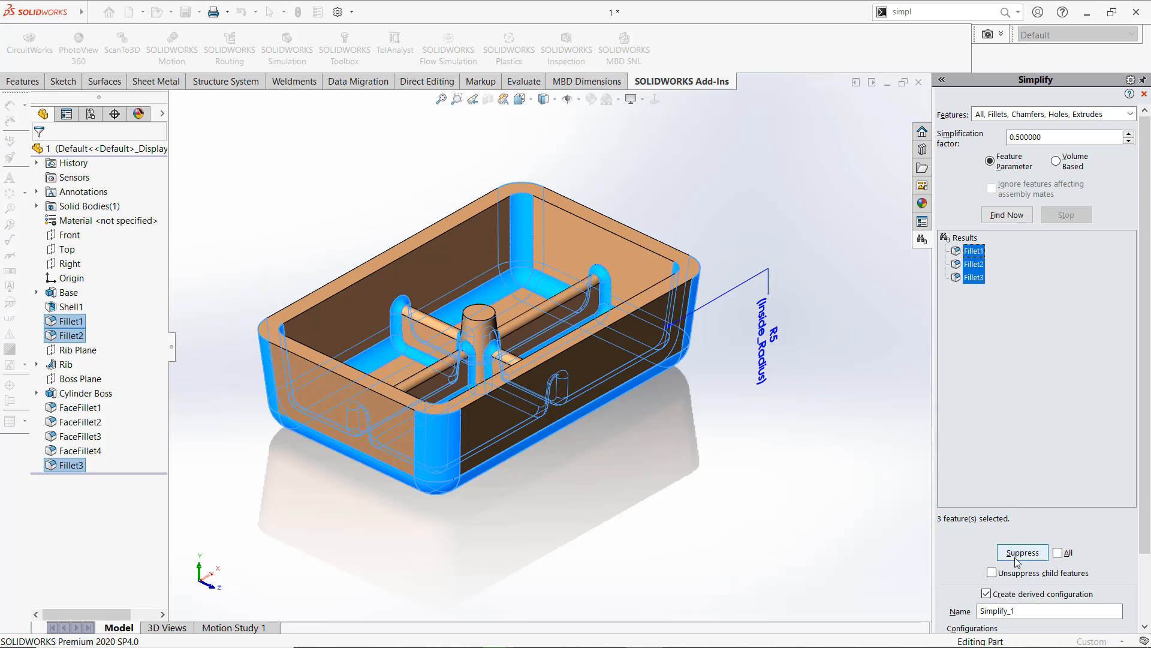
{"action": "scroll", "coordinate": [1022, 540], "scroll_direction": "down", "scroll_amount": 3}
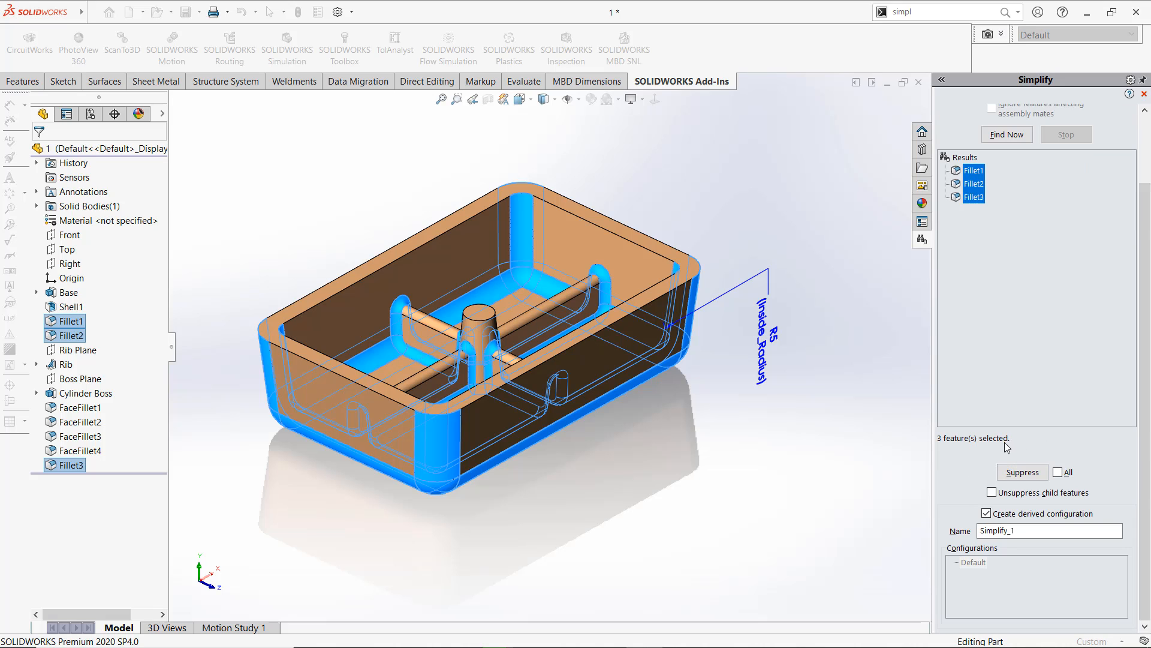
{"action": "left_click", "coordinate": [986, 514]}
{"action": "left_click", "coordinate": [1023, 472]}
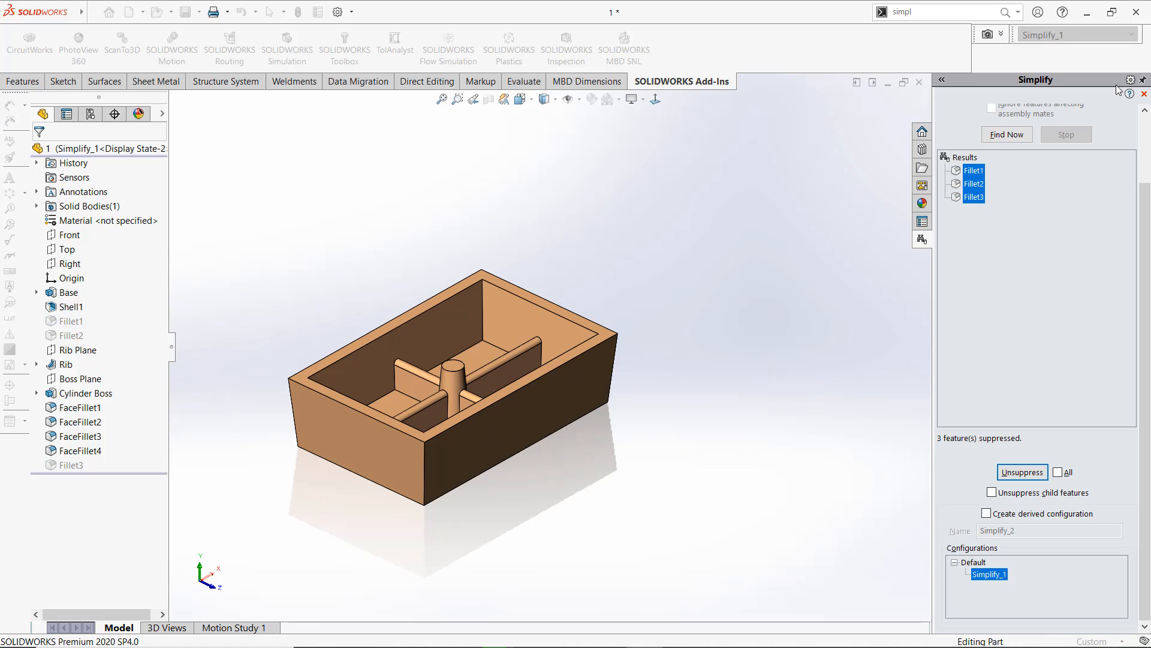
{"action": "left_click", "coordinate": [1144, 94]}
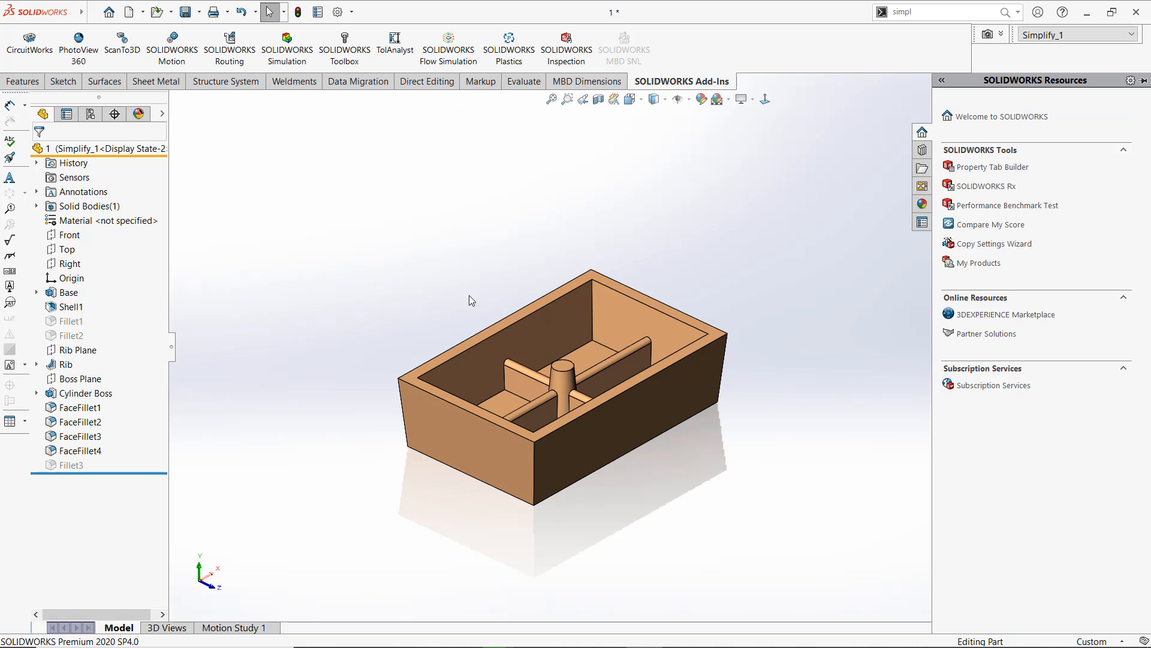
Show the part's configurations and activate the Default configuration
{"action": "left_click", "coordinate": [91, 114]}
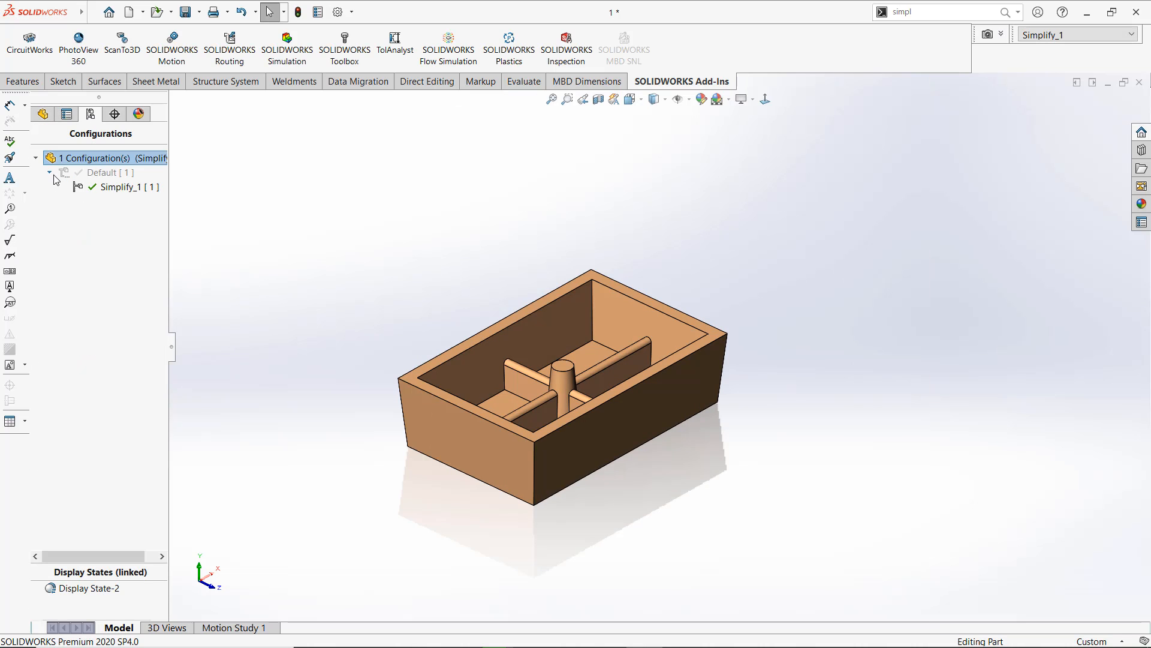
{"action": "double_click", "coordinate": [99, 173]}
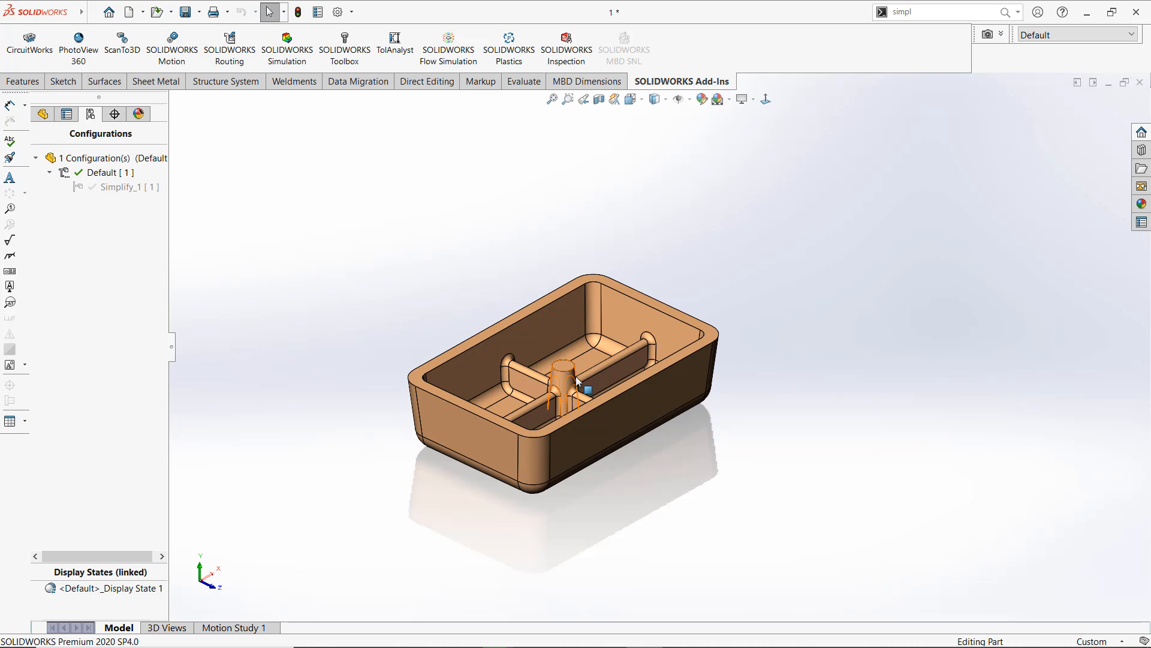
{"action": "scroll", "coordinate": [579, 384], "scroll_direction": "down", "scroll_amount": 2}
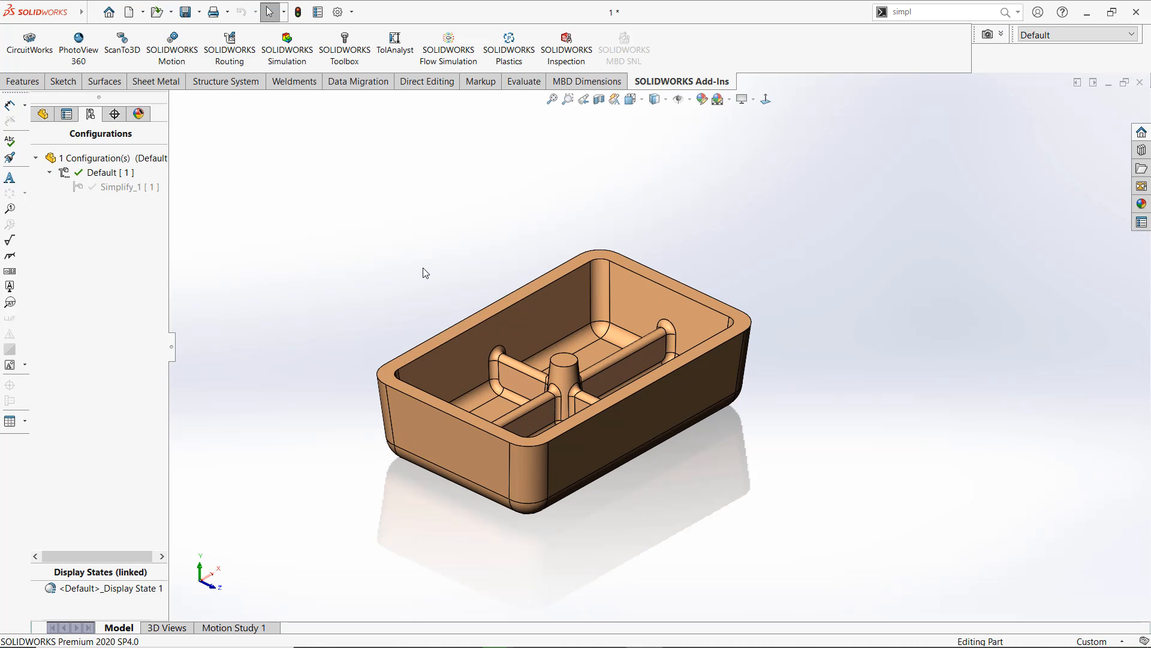
Check the Power Select entry on the PowerPoint slide, return to SOLIDWORKS and open the Power Select utility
{"action": "key", "text": "alt+Tab"}
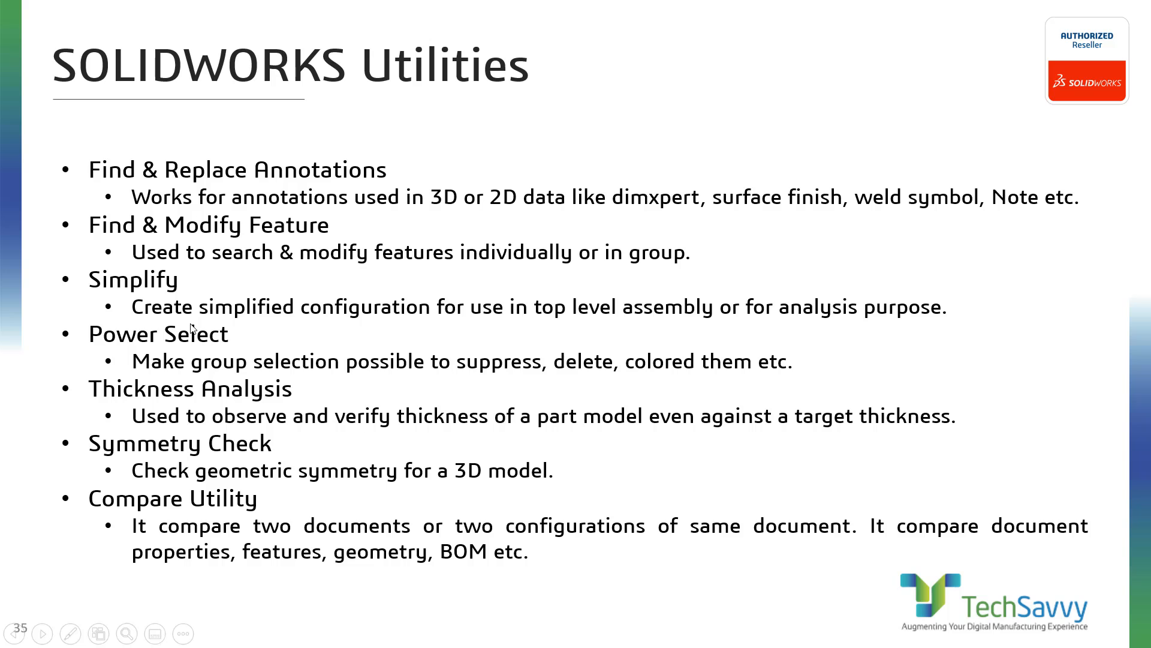
{"action": "key", "text": "alt+Tab"}
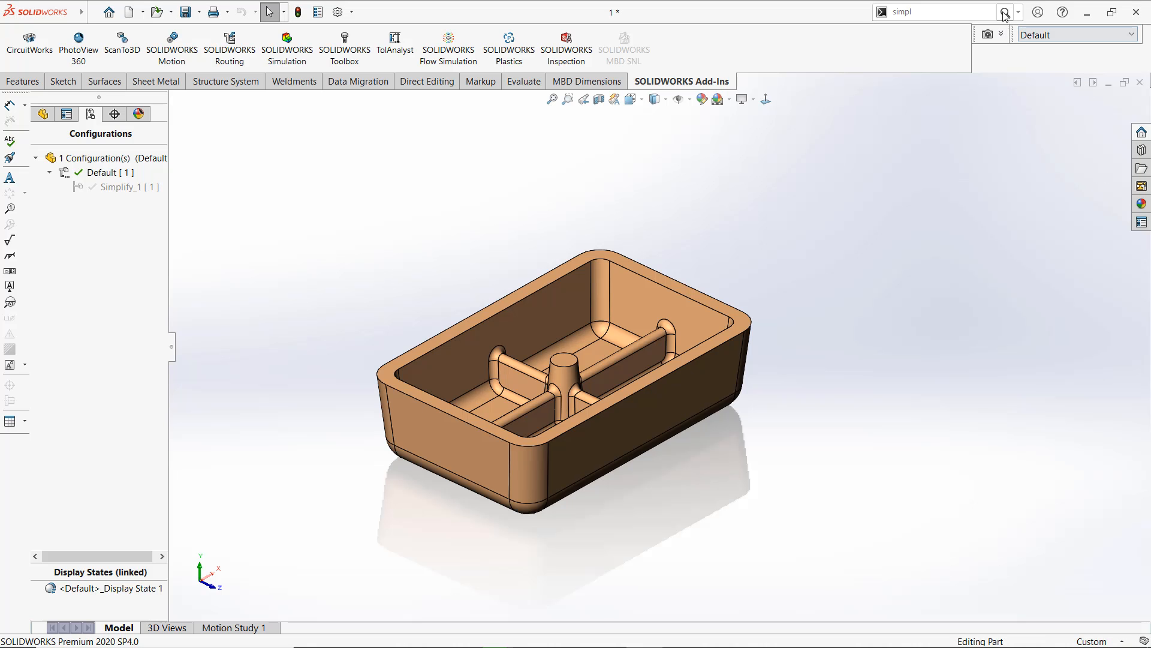
{"action": "left_click", "coordinate": [963, 14]}
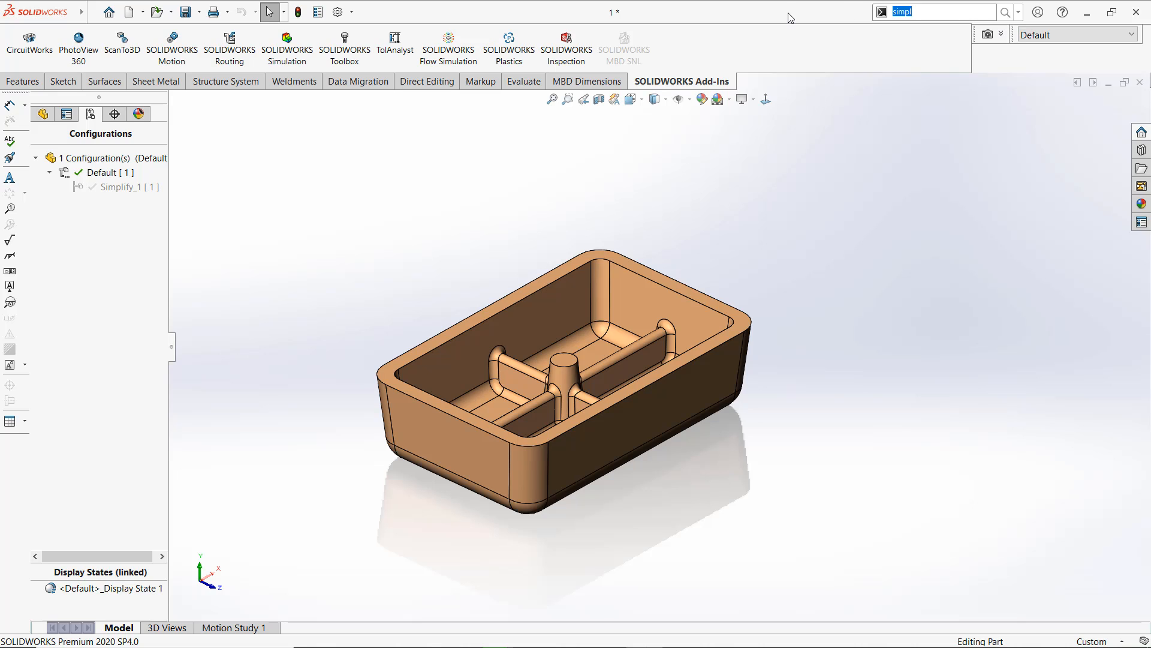
{"action": "type", "text": "po"}
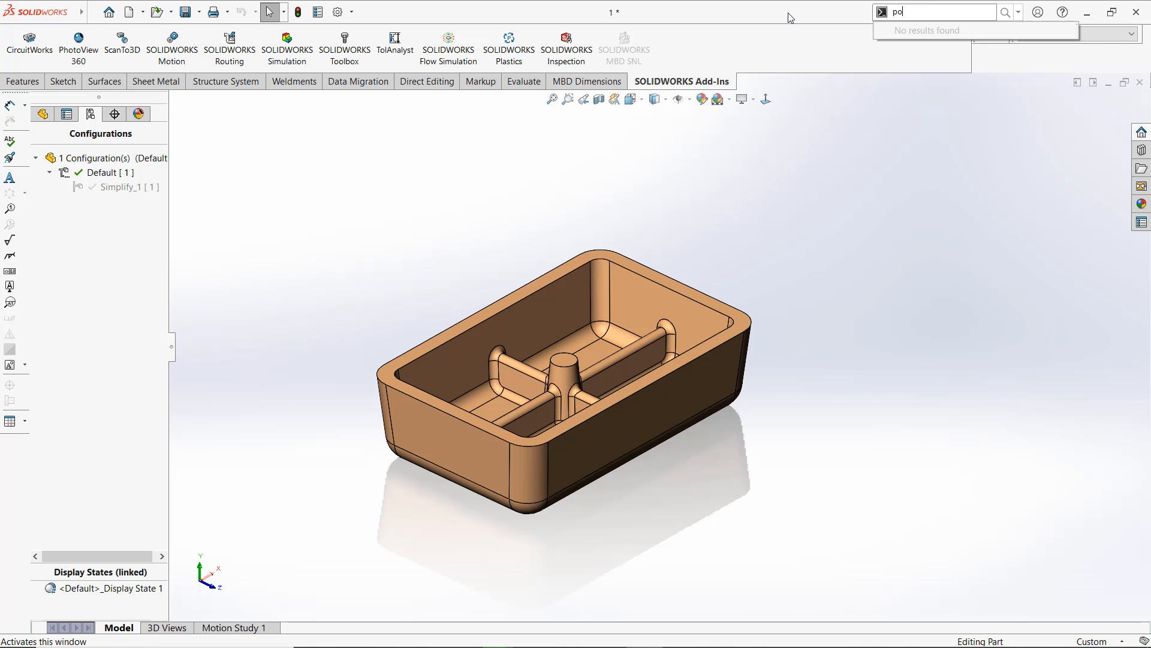
{"action": "type", "text": "wer"}
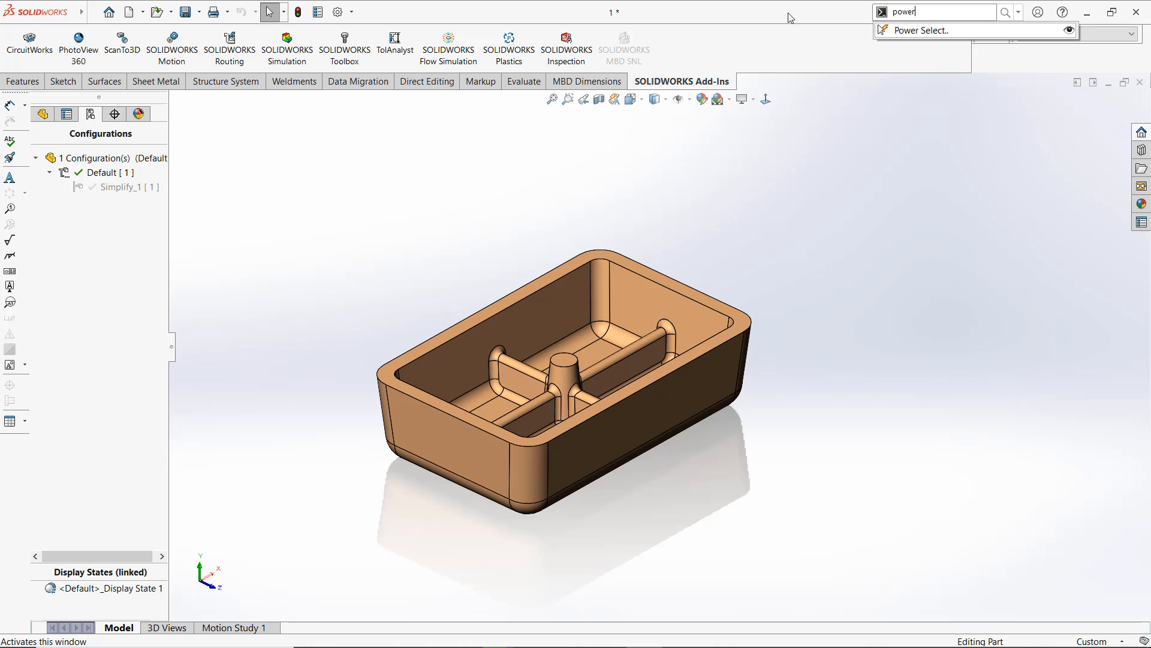
{"action": "key", "text": "Return"}
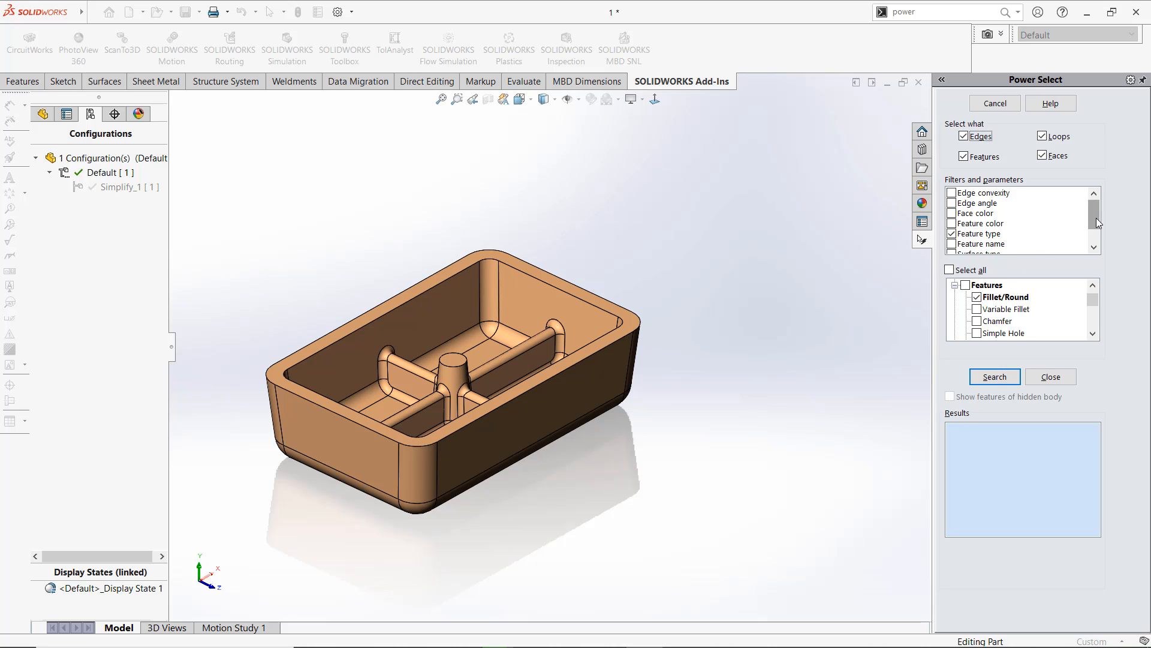
Select all Fillet/Round features of the part with a feature-type search and close Power Select
{"action": "left_click_drag", "start_coordinate": [1096, 226], "coordinate": [1097, 239]}
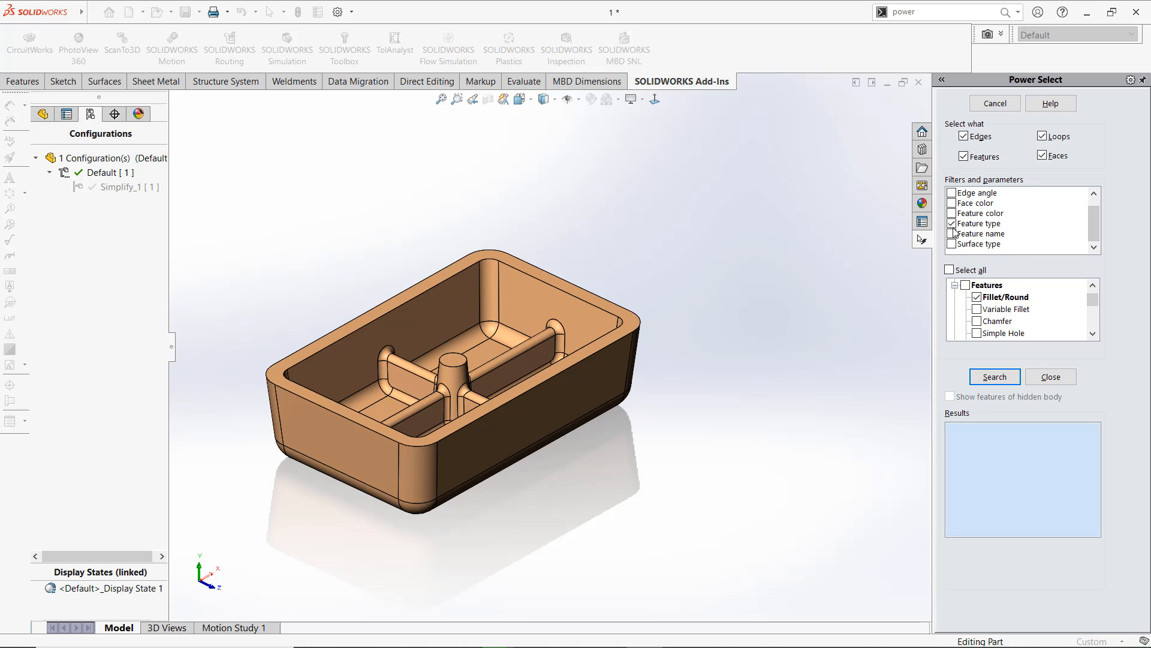
{"action": "left_click", "coordinate": [955, 285]}
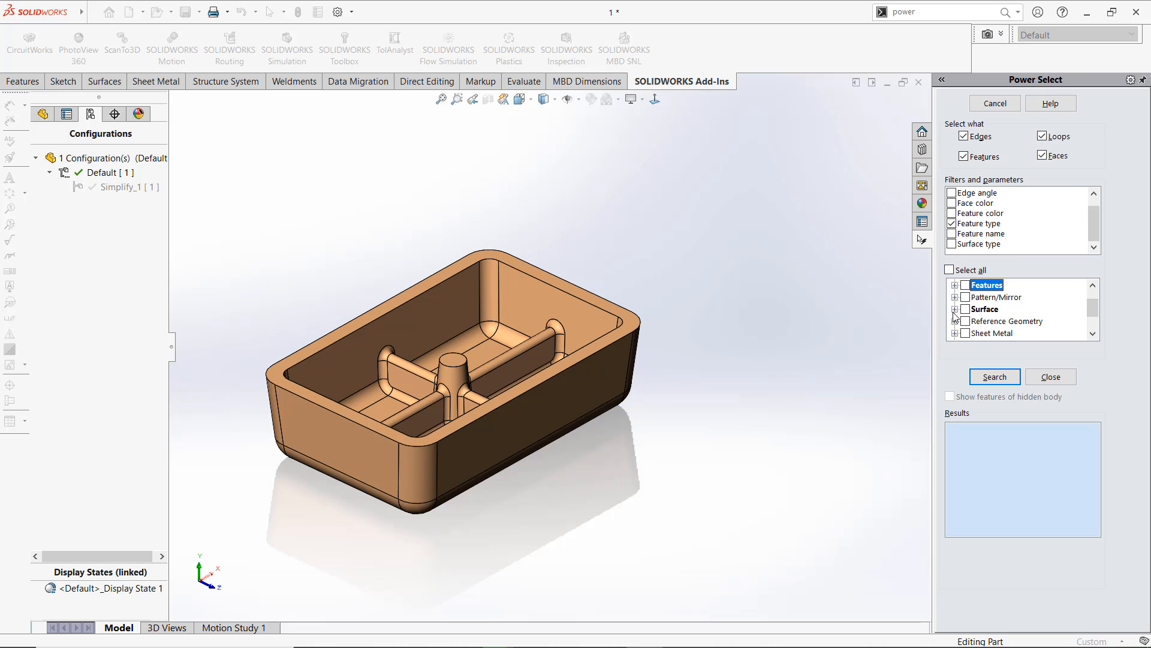
{"action": "left_click", "coordinate": [955, 310]}
{"action": "left_click", "coordinate": [956, 310]}
{"action": "left_click", "coordinate": [955, 310]}
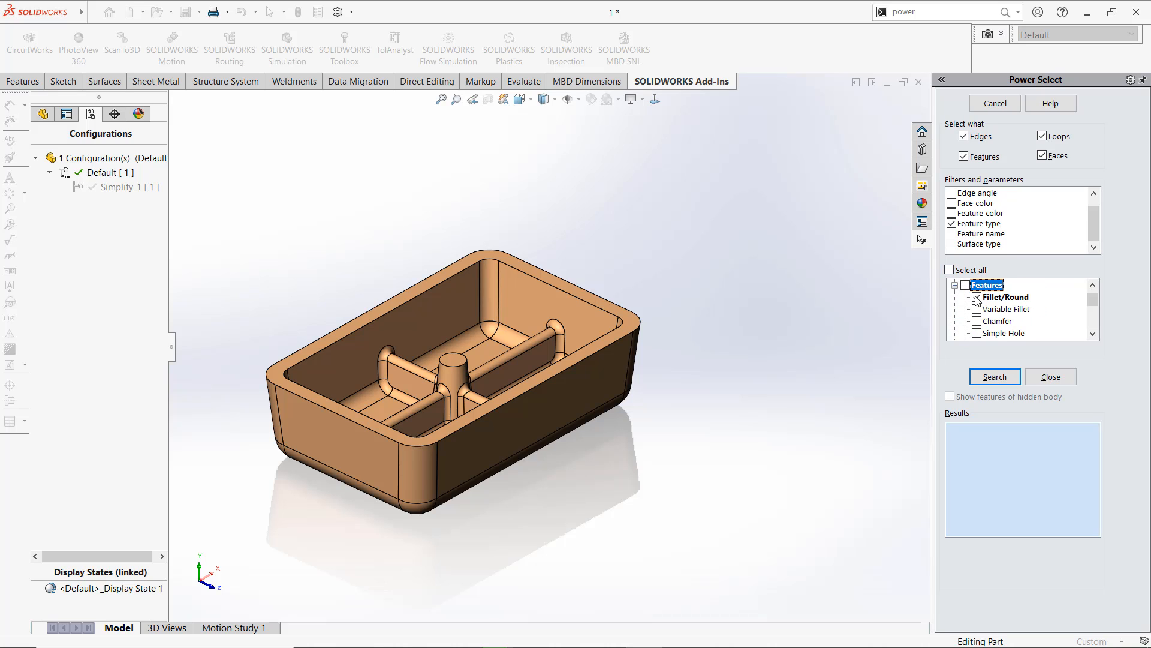
{"action": "left_click", "coordinate": [994, 378]}
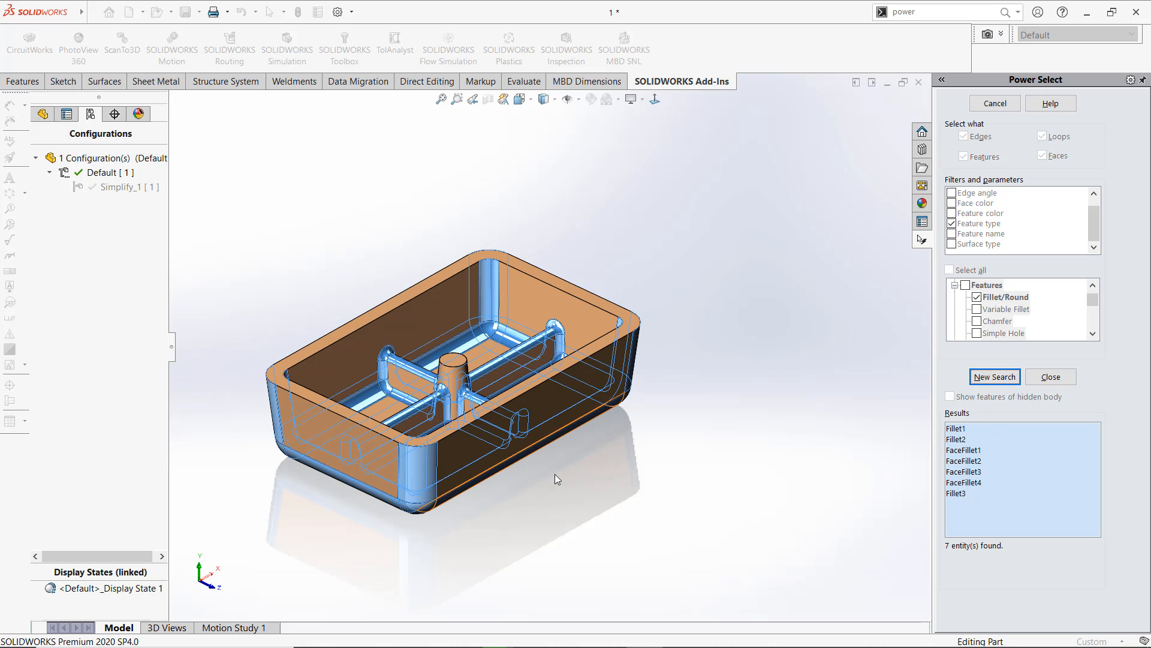
{"action": "left_click", "coordinate": [1051, 377]}
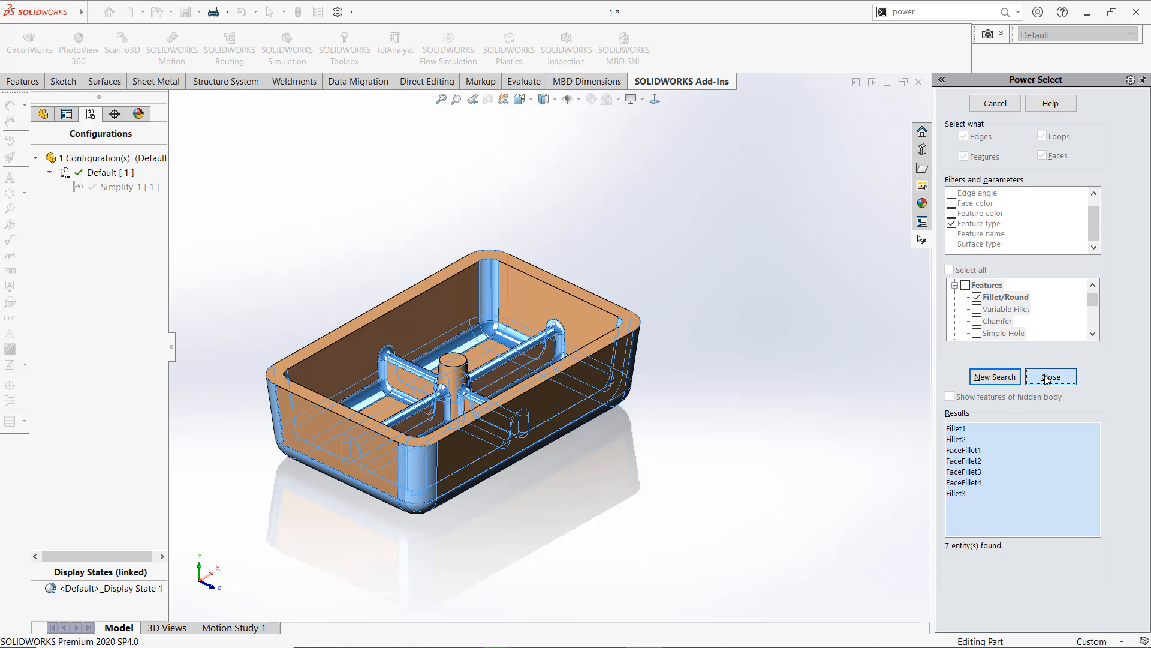
Suppress all the selected fillets and face fillets at once from the feature tree
{"action": "left_click", "coordinate": [43, 114]}
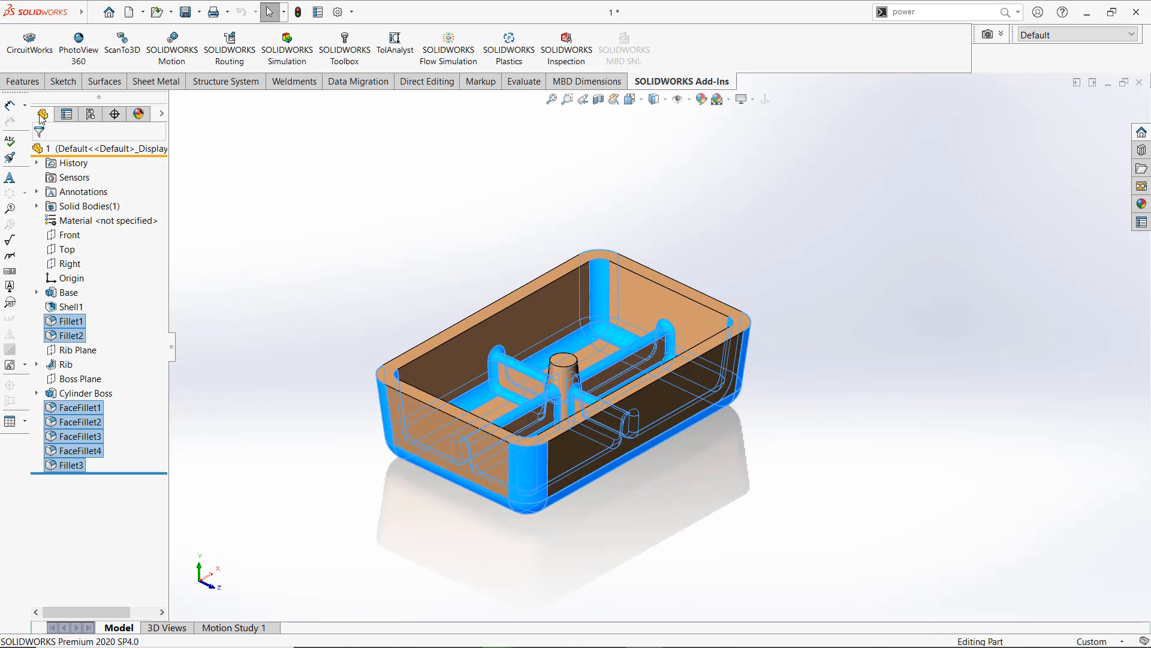
{"action": "right_click", "coordinate": [63, 466]}
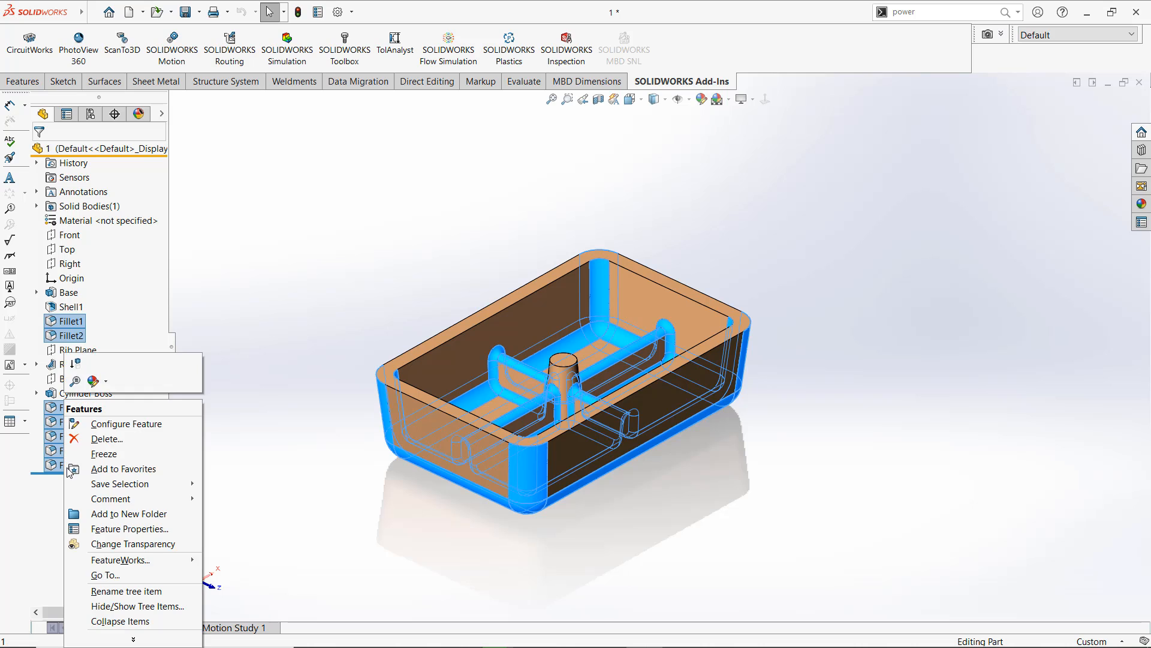
{"action": "left_click", "coordinate": [77, 363]}
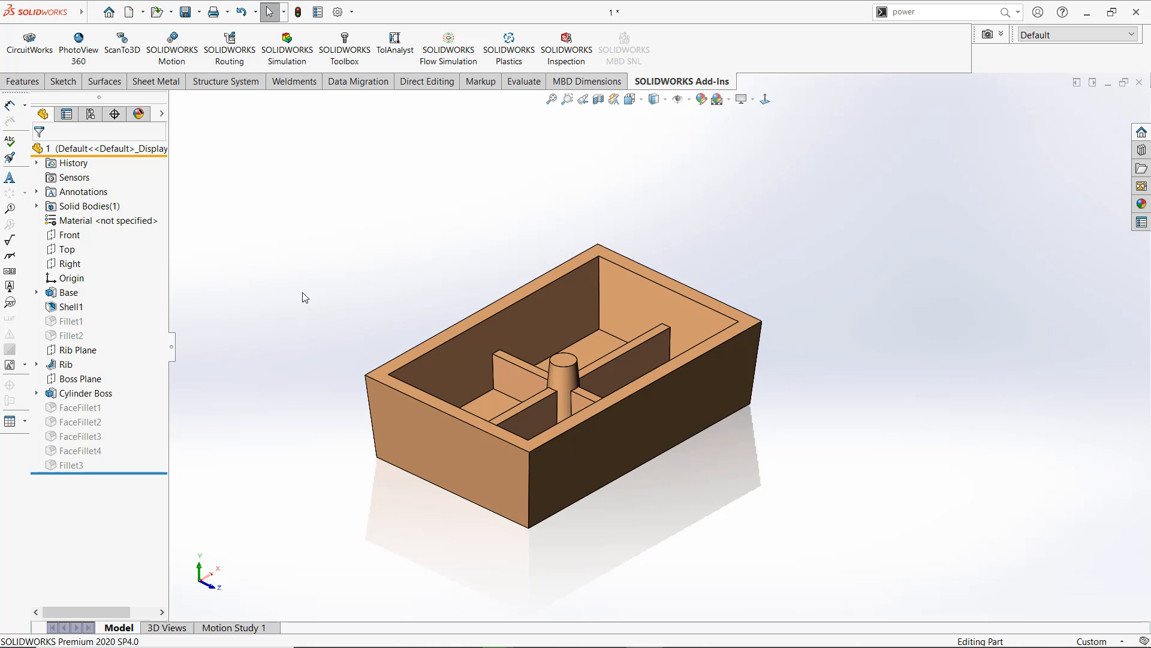
Check the Thickness Analysis entry on the PowerPoint slide, return to SOLIDWORKS and open the Thickness Analysis tool
{"action": "key", "text": "alt+Tab"}
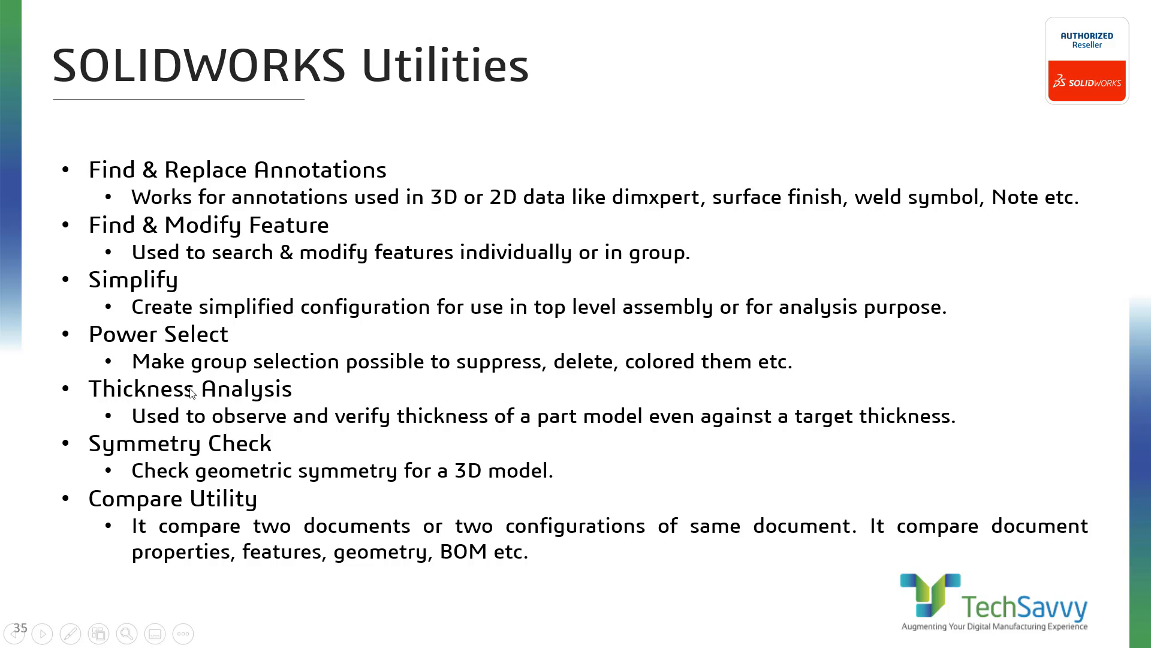
{"action": "key", "text": "alt+Tab"}
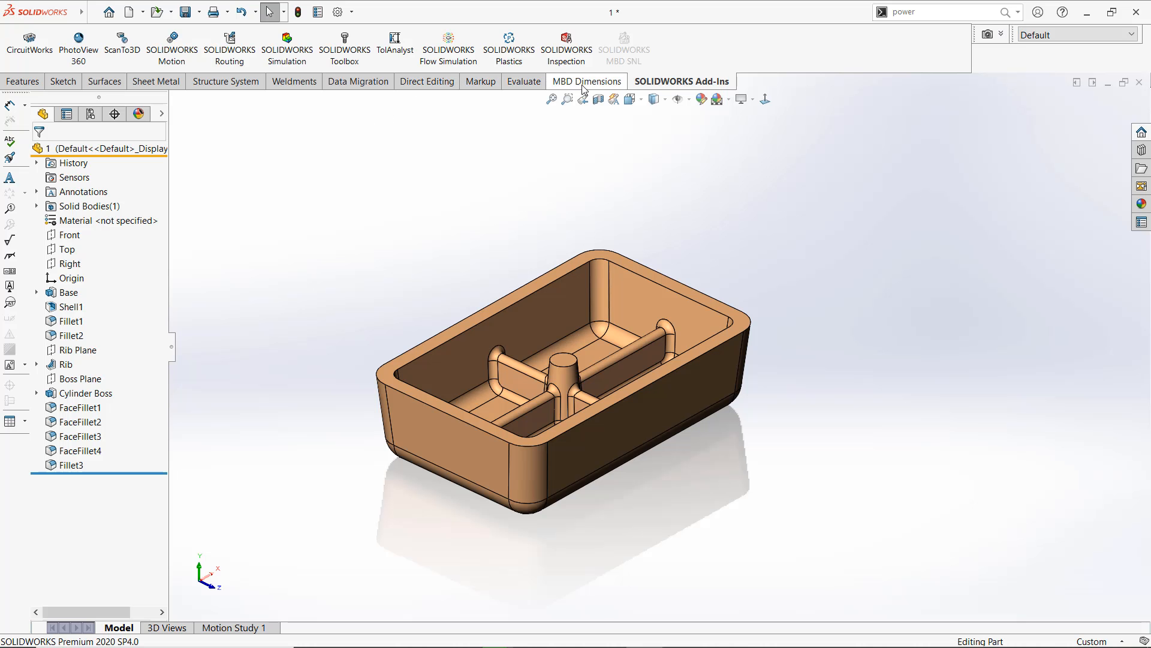
{"action": "left_click", "coordinate": [581, 85]}
{"action": "left_click", "coordinate": [522, 85]}
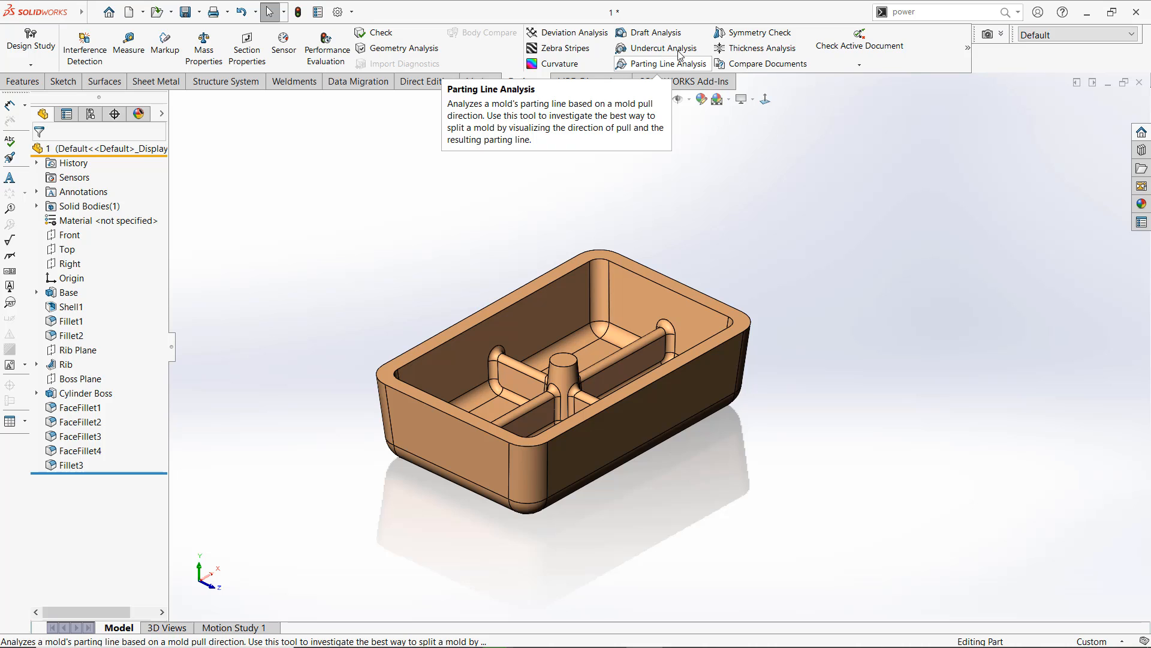
{"action": "left_click", "coordinate": [755, 49]}
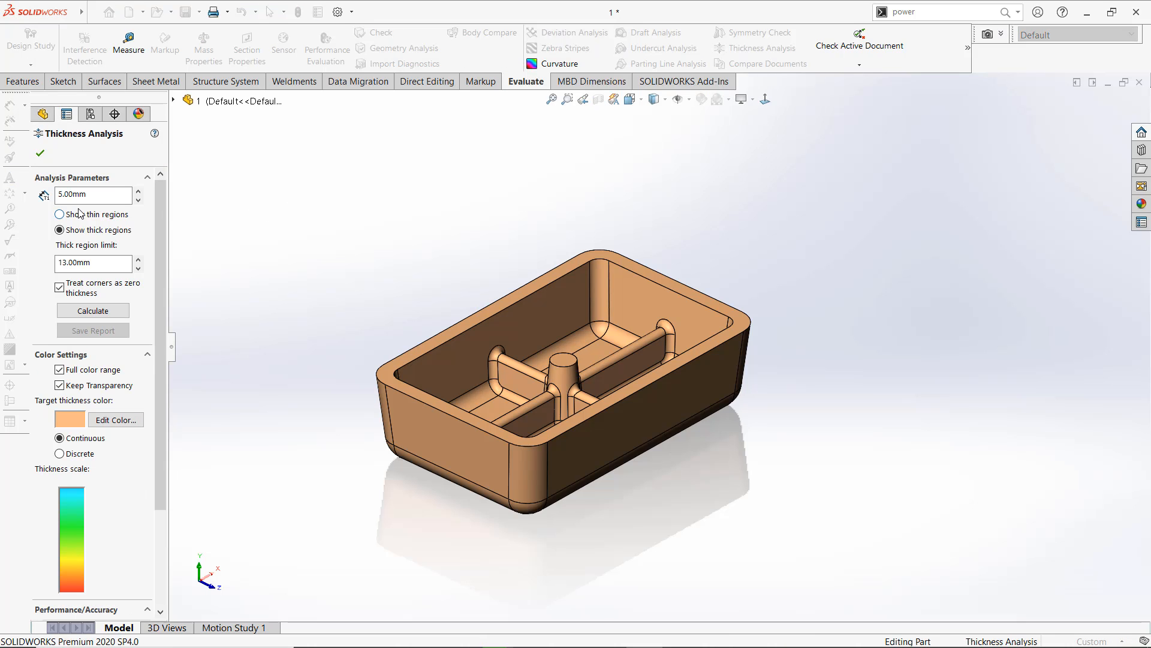
Calculate the thickness analysis for thin regions with a target thickness of 5 mm
{"action": "left_click", "coordinate": [60, 214]}
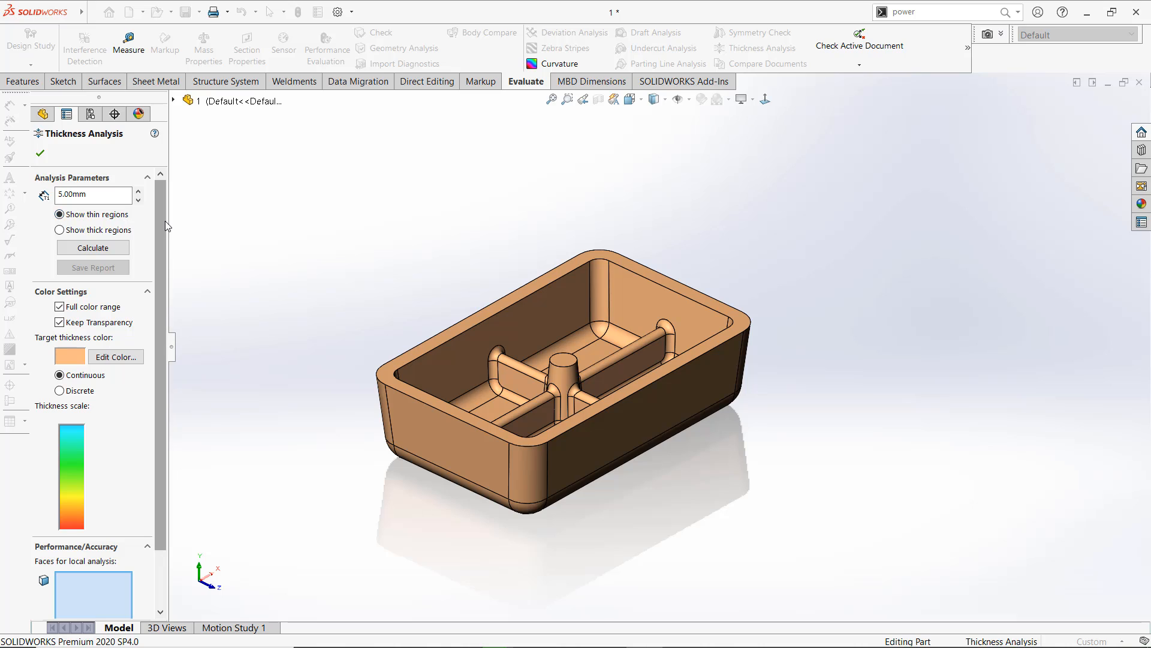
{"action": "double_click", "coordinate": [78, 194]}
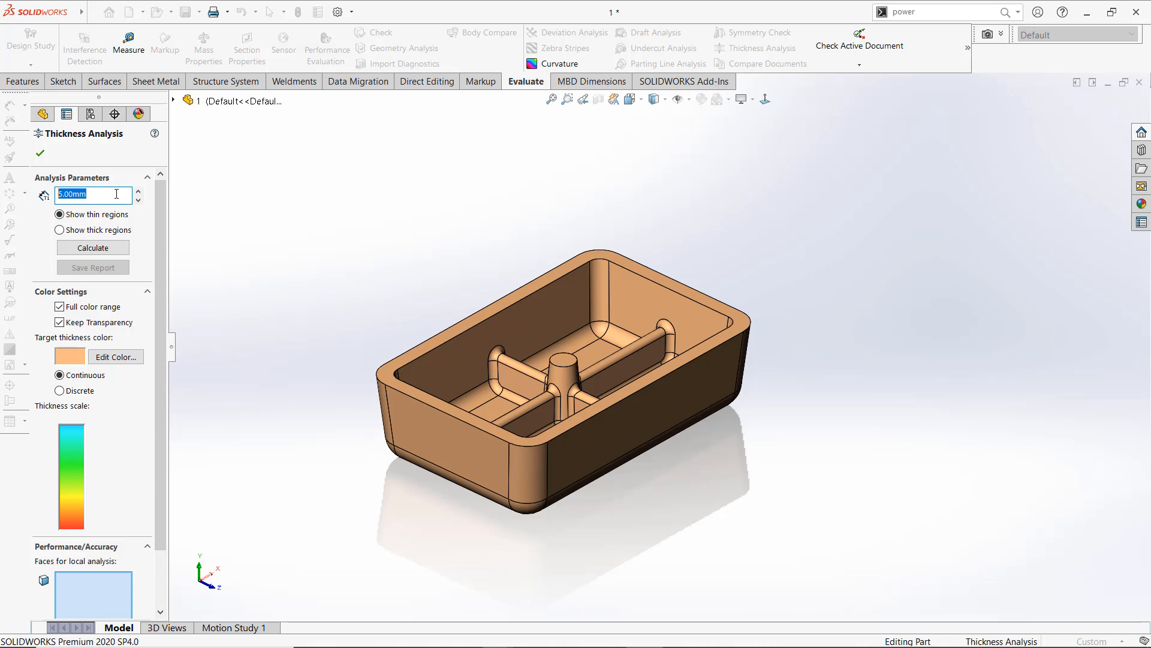
{"action": "left_click", "coordinate": [84, 250]}
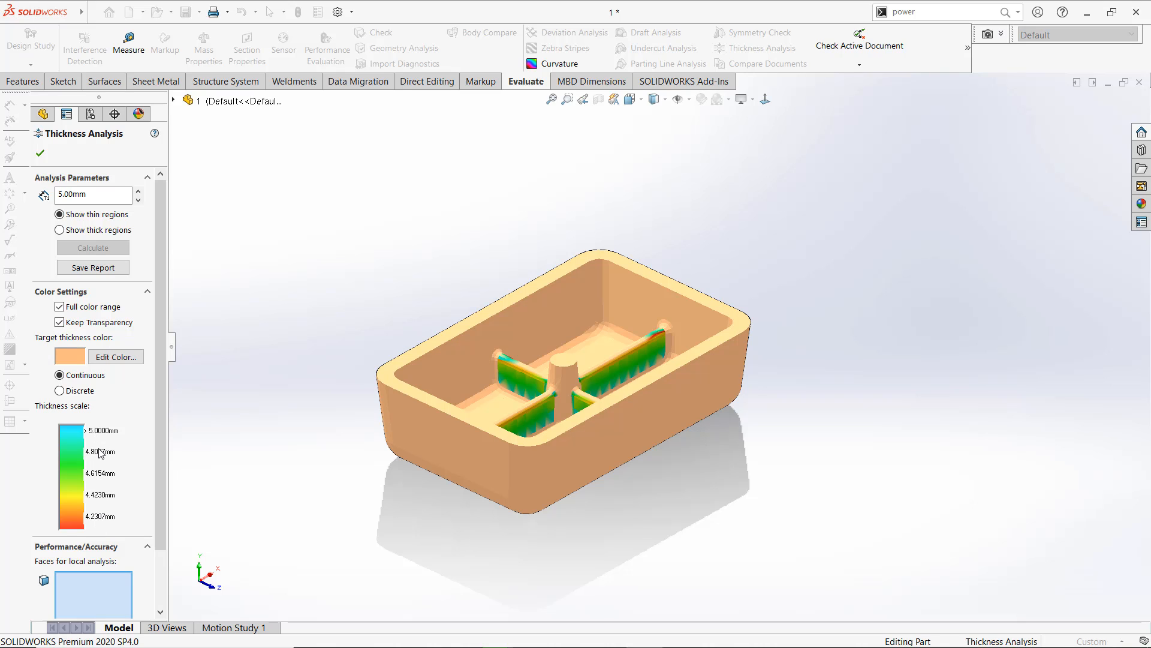
Set the target thickness to 10 mm, recalculate the thin regions and examine the colored ribs and walls up close
{"action": "left_click_drag", "start_coordinate": [90, 194], "coordinate": [2, 186]}
{"action": "type", "text": "10"}
{"action": "key", "text": "Return"}
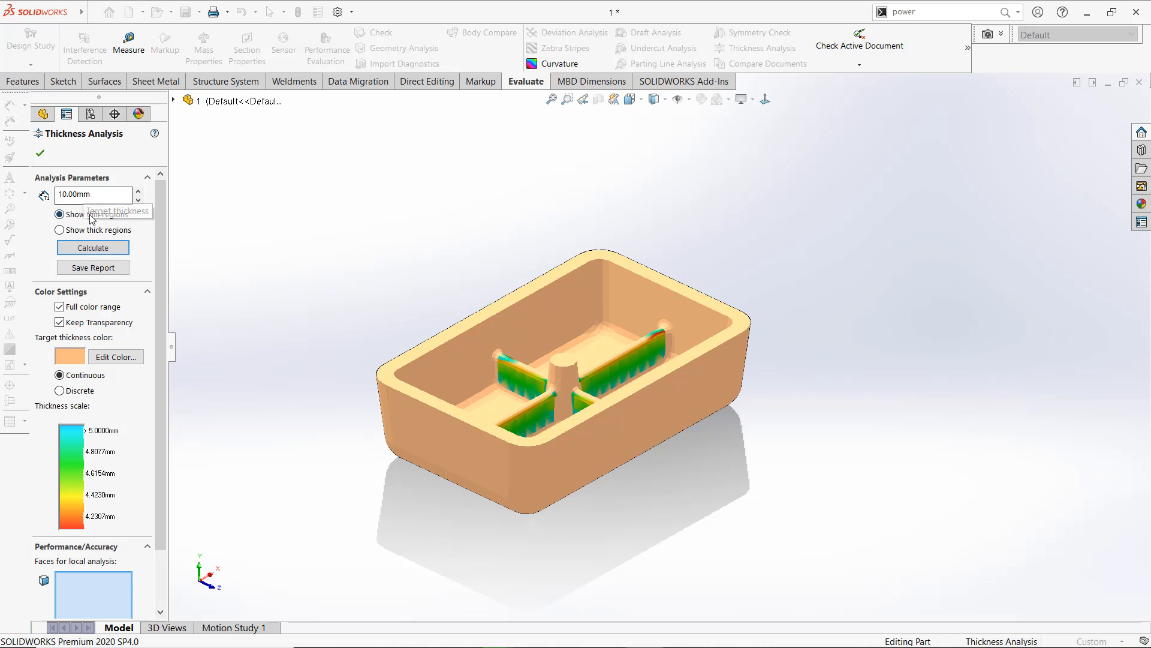
{"action": "left_click", "coordinate": [90, 249]}
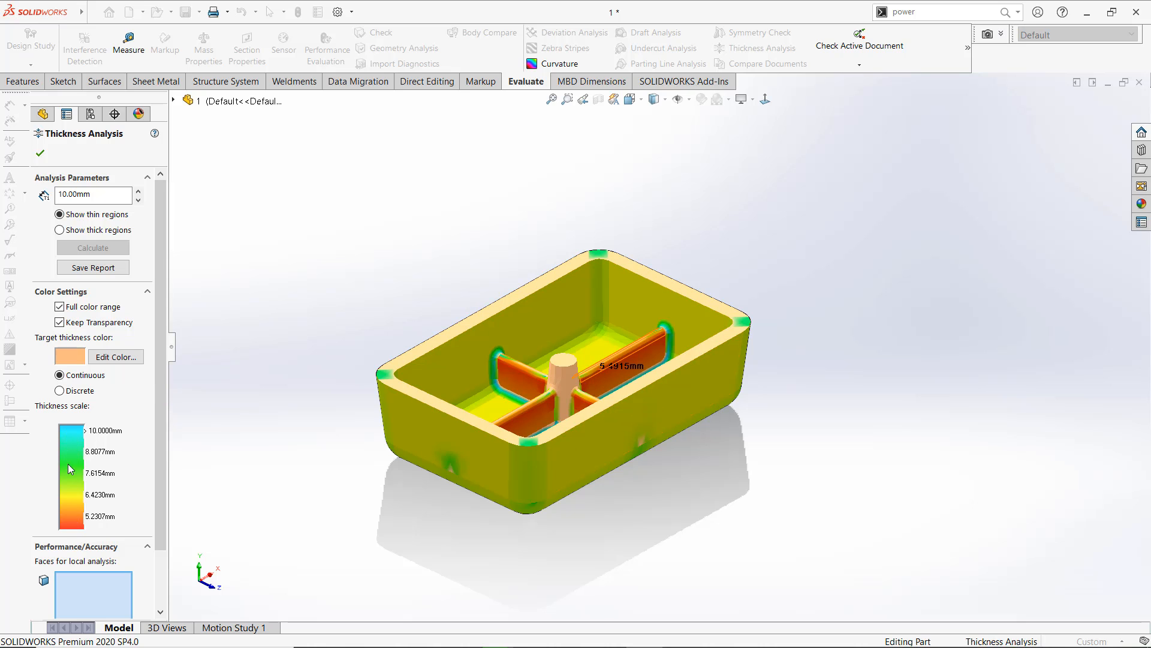
{"action": "scroll", "coordinate": [609, 381], "scroll_direction": "down", "scroll_amount": 3}
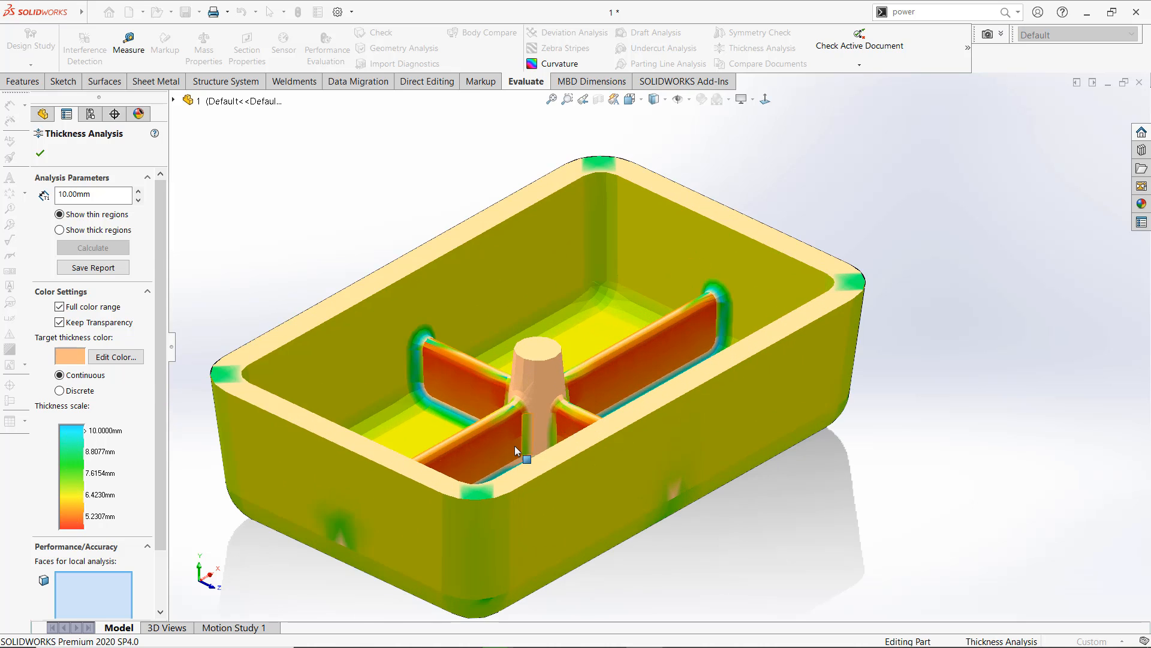
Save the thin region results as a report named Thin Region Analysis in the Reports folder
{"action": "scroll", "coordinate": [516, 451], "scroll_direction": "up", "scroll_amount": 2}
{"action": "middle_click_drag", "start_coordinate": [300, 249], "coordinate": [311, 277]}
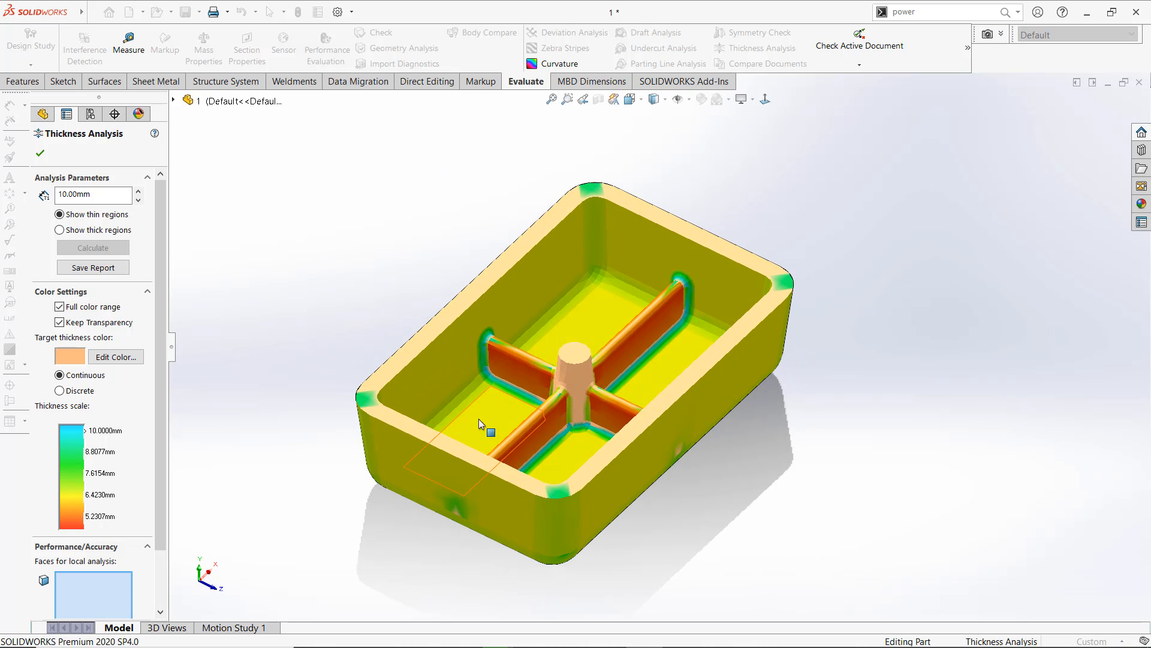
{"action": "scroll", "coordinate": [642, 334], "scroll_direction": "down", "scroll_amount": 5}
{"action": "middle_click_drag", "start_coordinate": [621, 286], "coordinate": [673, 348]}
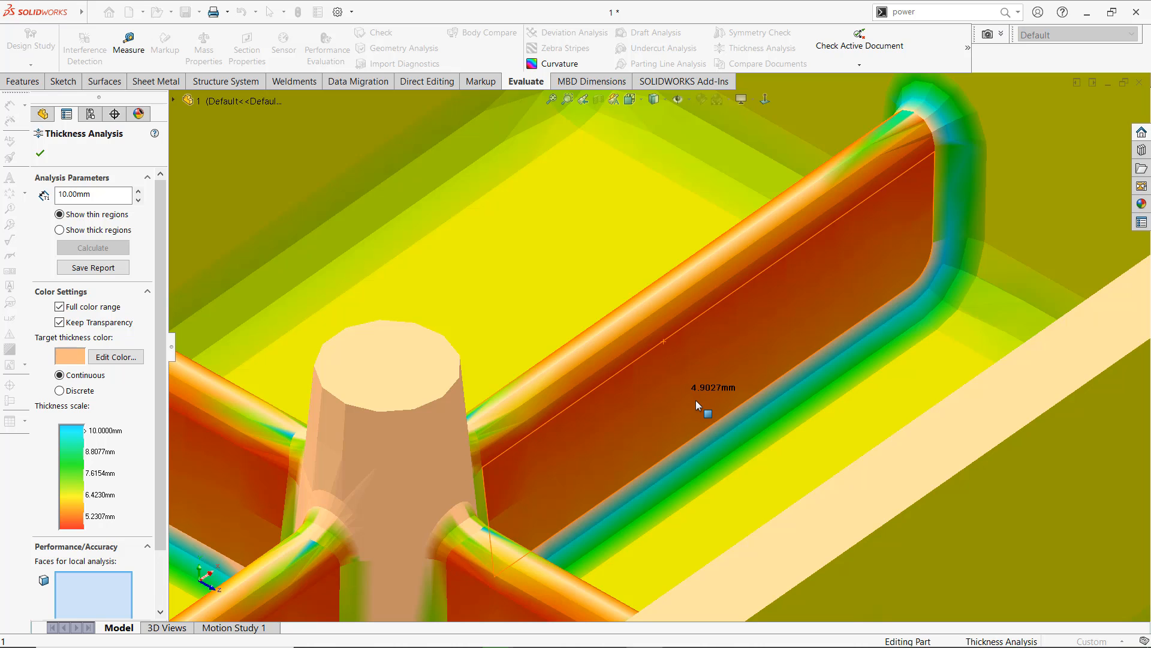
{"action": "key", "text": "f"}
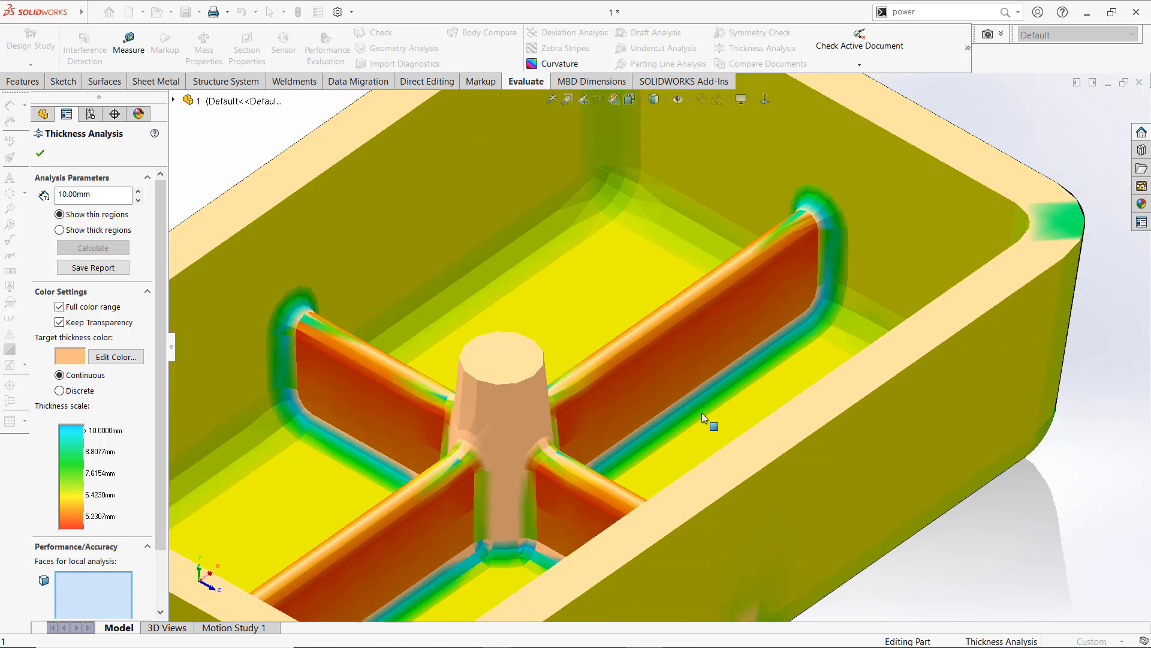
{"action": "left_click", "coordinate": [90, 267]}
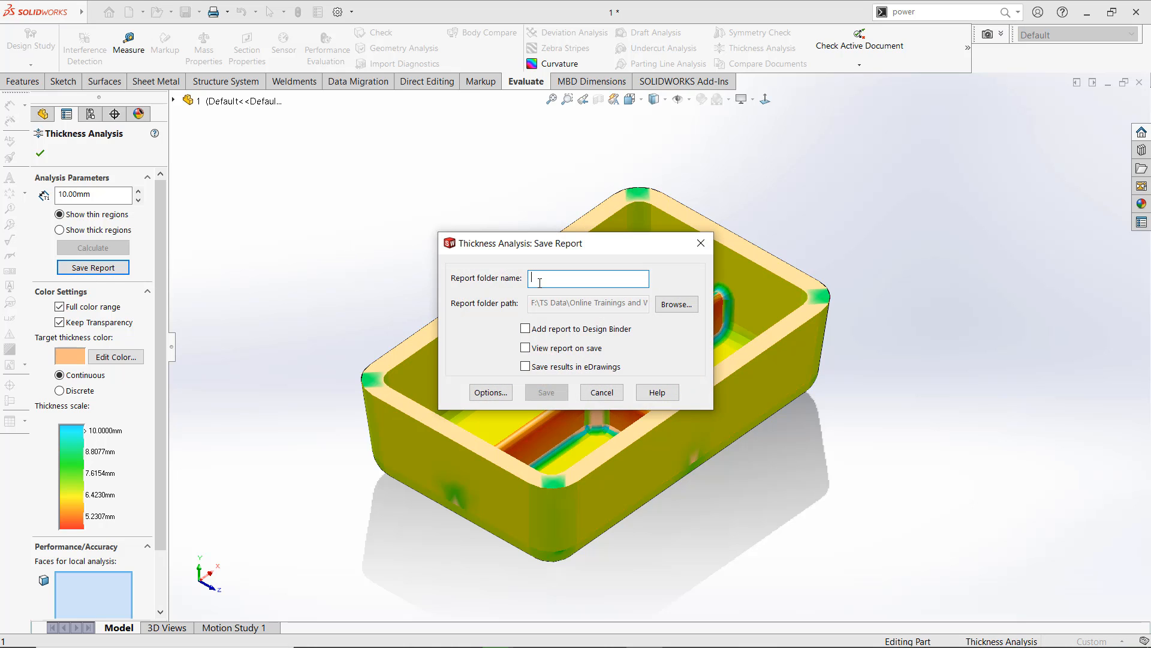
{"action": "type", "text": "Thin Region Analysis"}
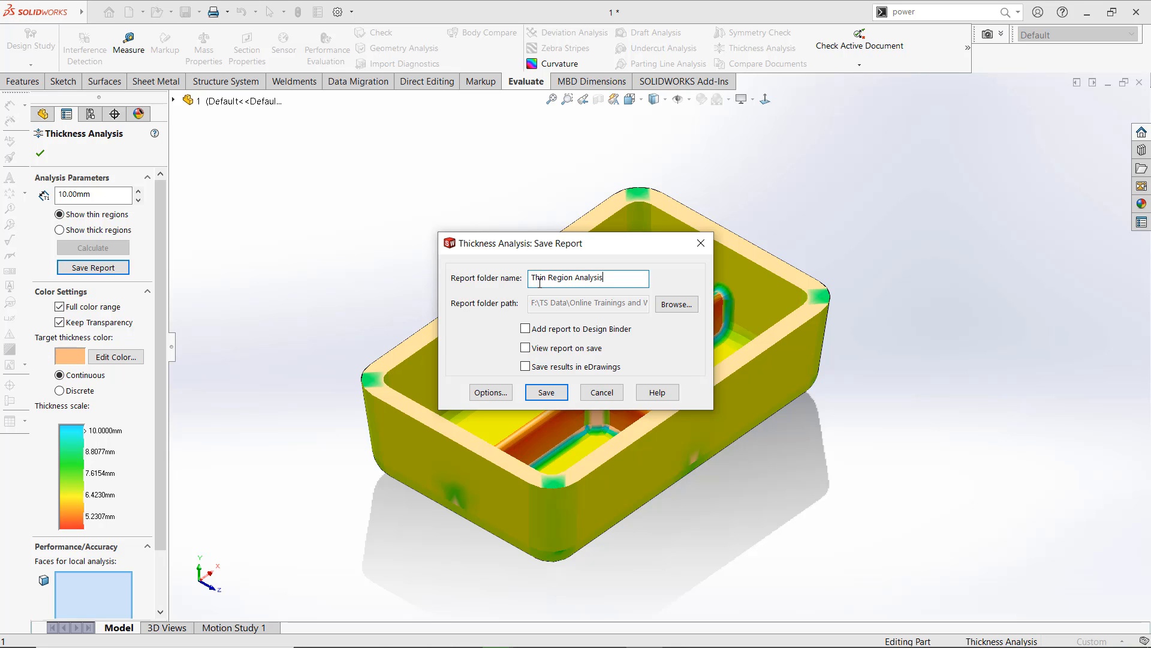
{"action": "left_click", "coordinate": [682, 307]}
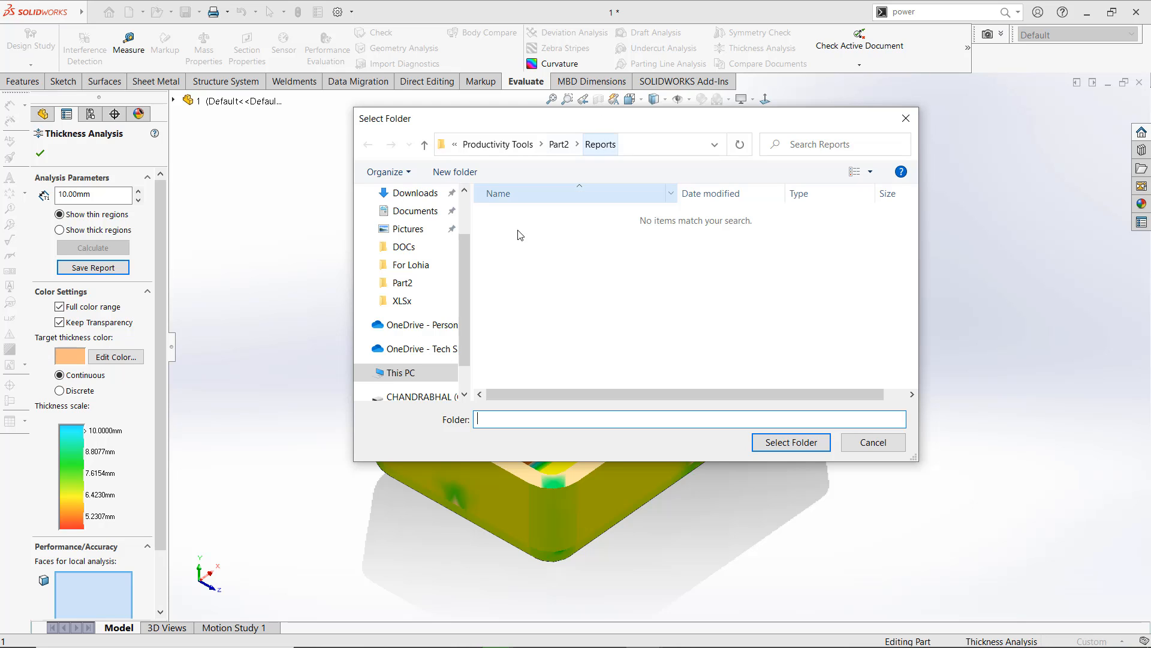
{"action": "left_click", "coordinate": [775, 449]}
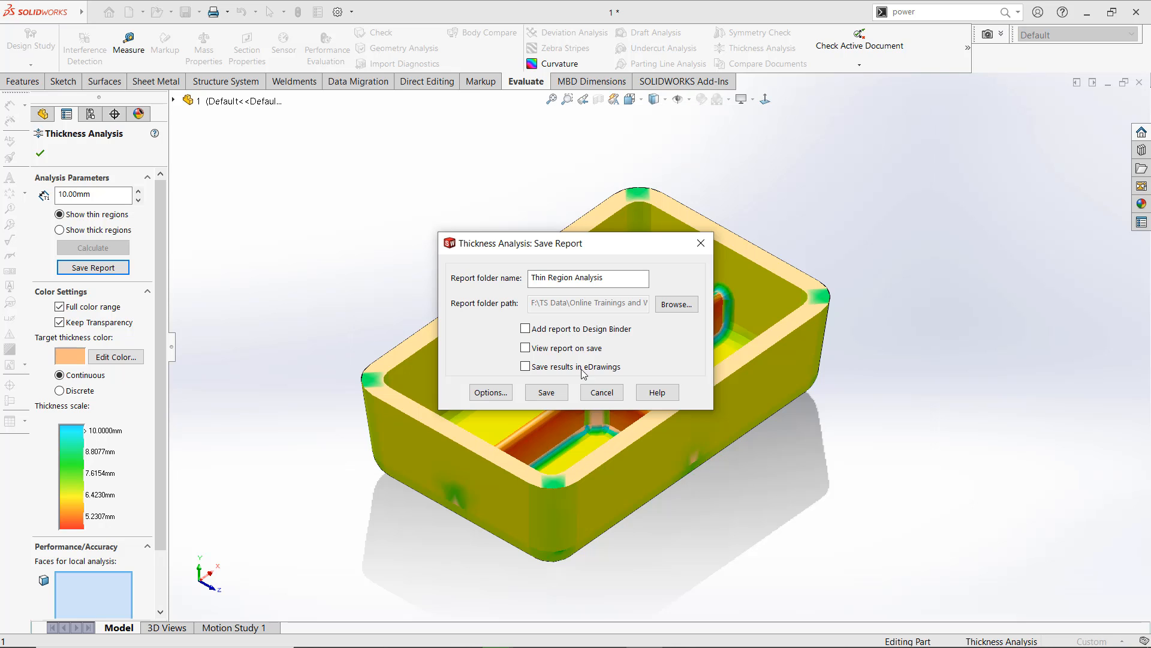
{"action": "left_click", "coordinate": [546, 393]}
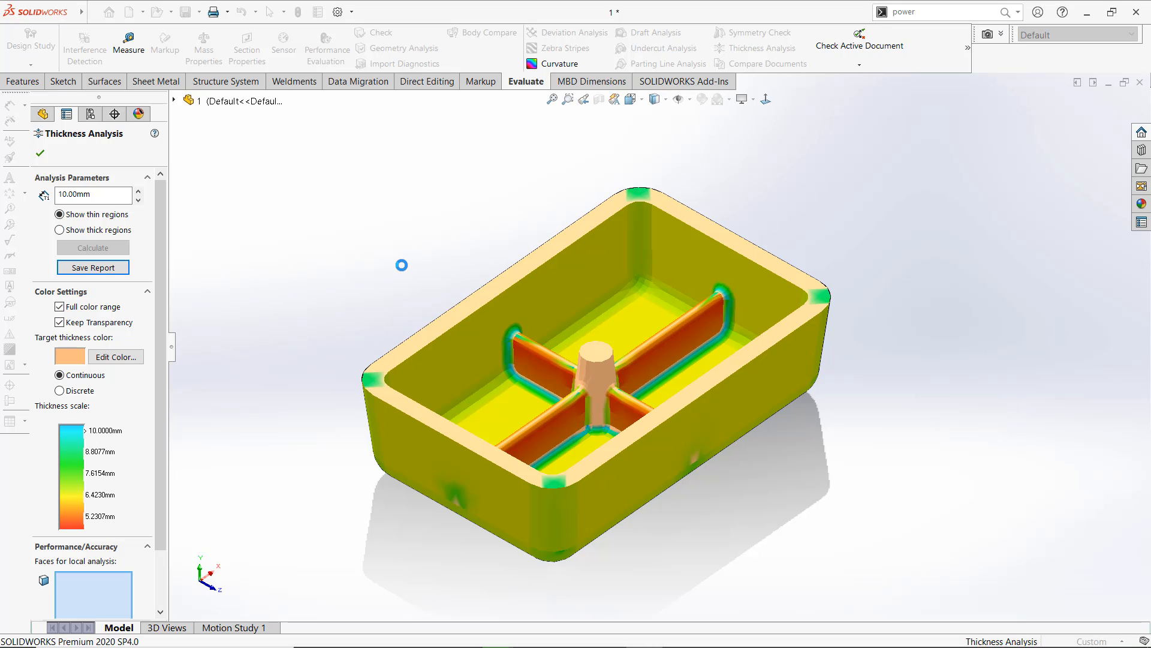
Open gtReportIndex from the Thin Region Analysis folder, review the thickness report from start to end and return to SOLIDWORKS
{"action": "key", "text": "alt+Tab"}
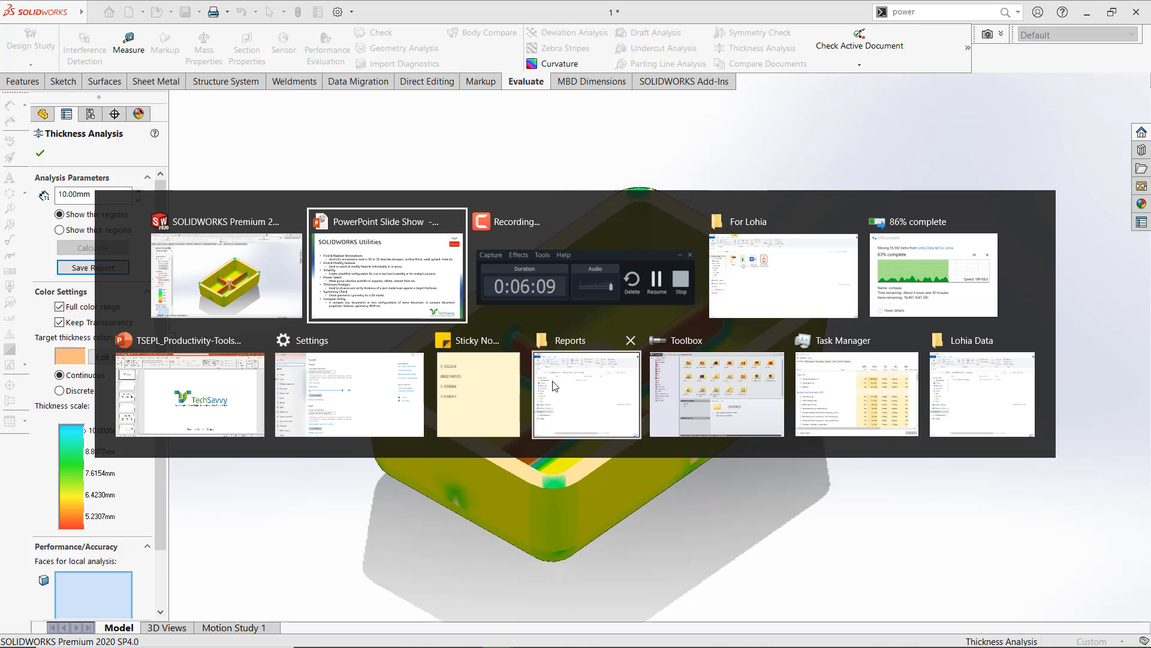
{"action": "left_click", "coordinate": [554, 385]}
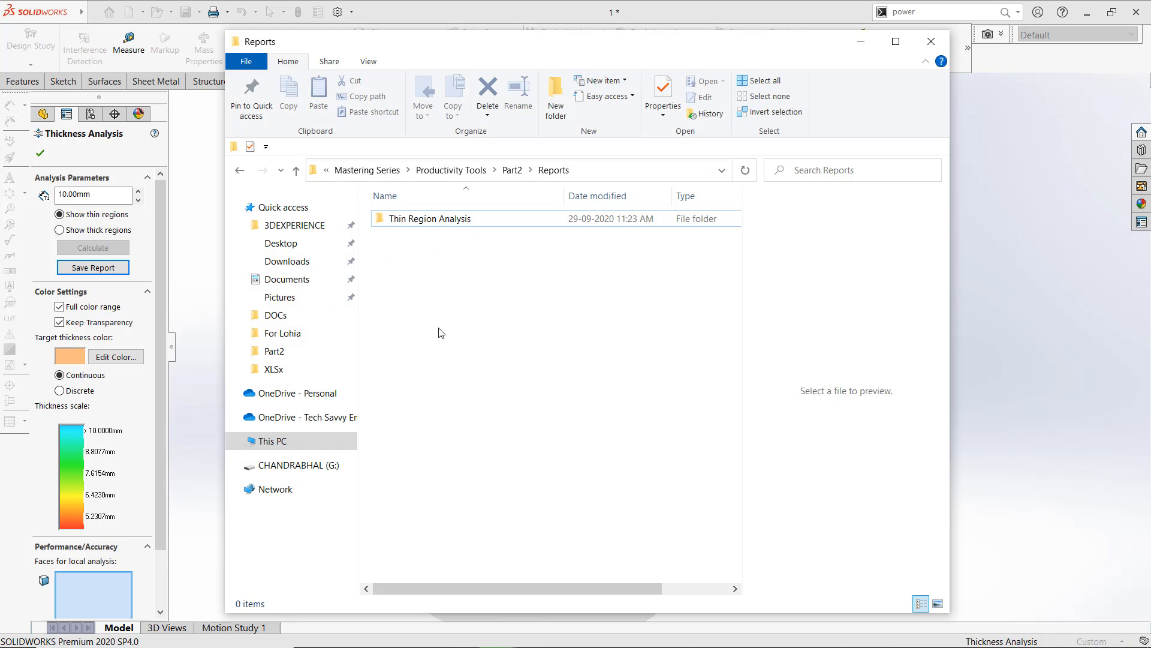
{"action": "double_click", "coordinate": [429, 220]}
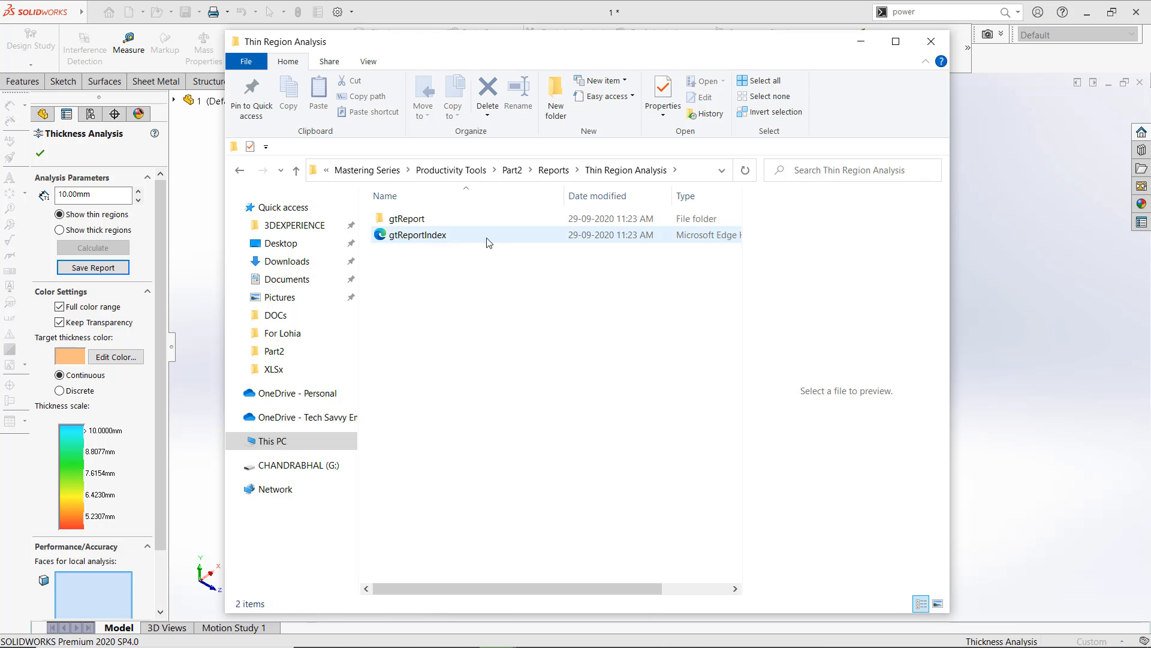
{"action": "left_click", "coordinate": [450, 235]}
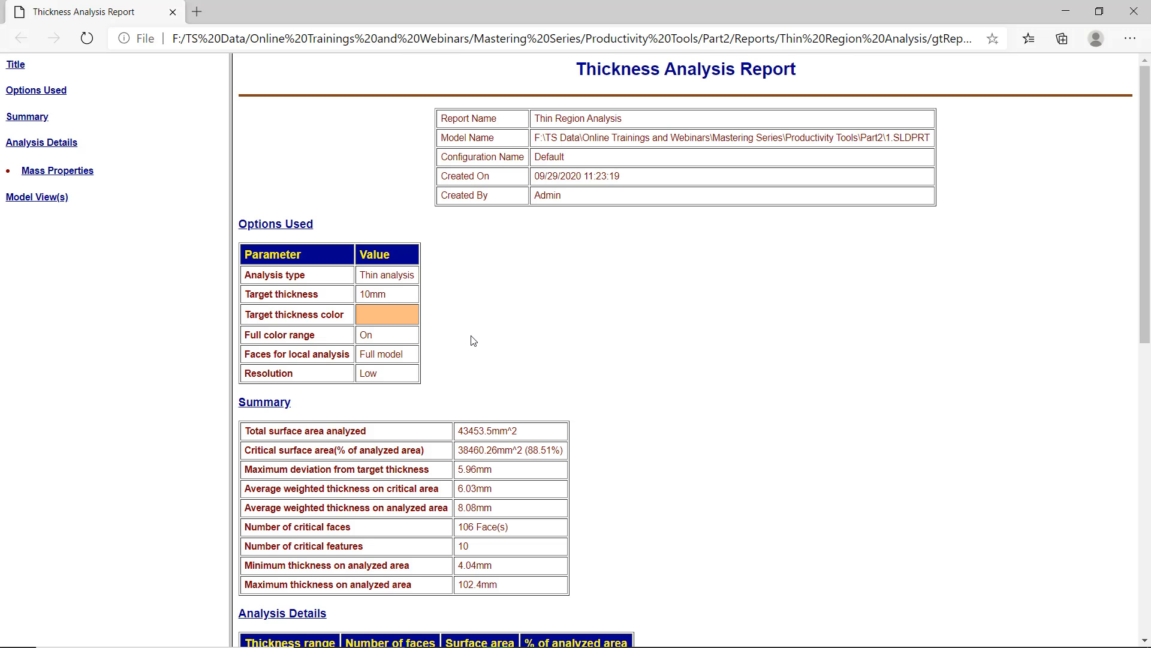
{"action": "scroll", "coordinate": [474, 340], "scroll_direction": "down", "scroll_amount": 10}
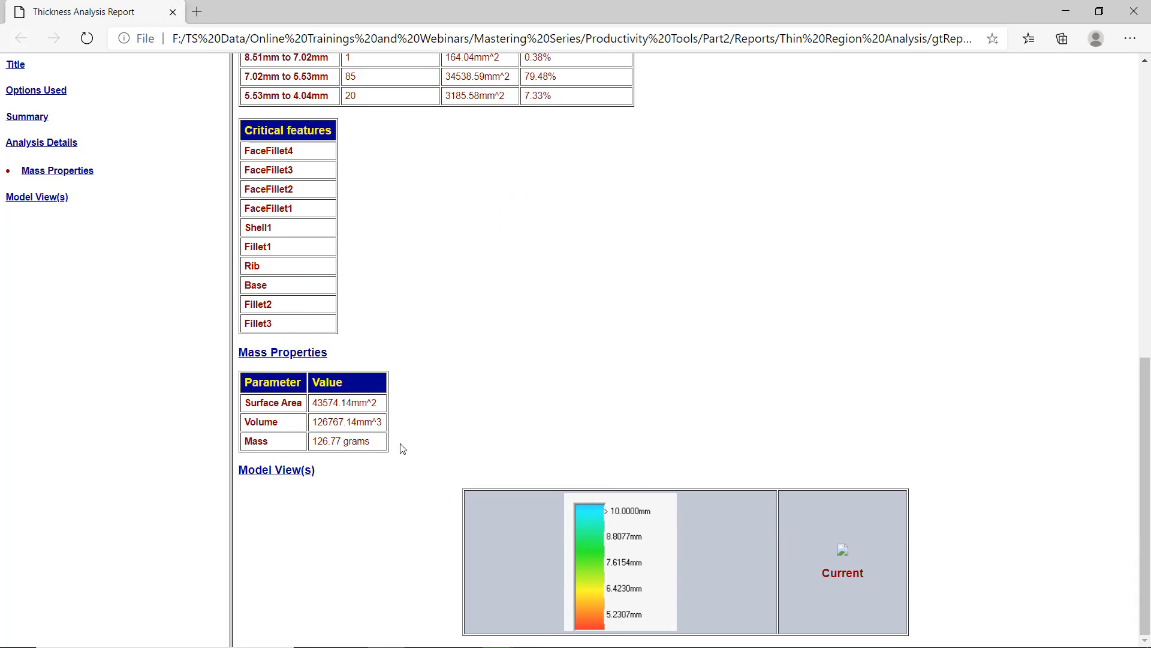
{"action": "left_click_drag", "start_coordinate": [1147, 422], "coordinate": [1130, 99]}
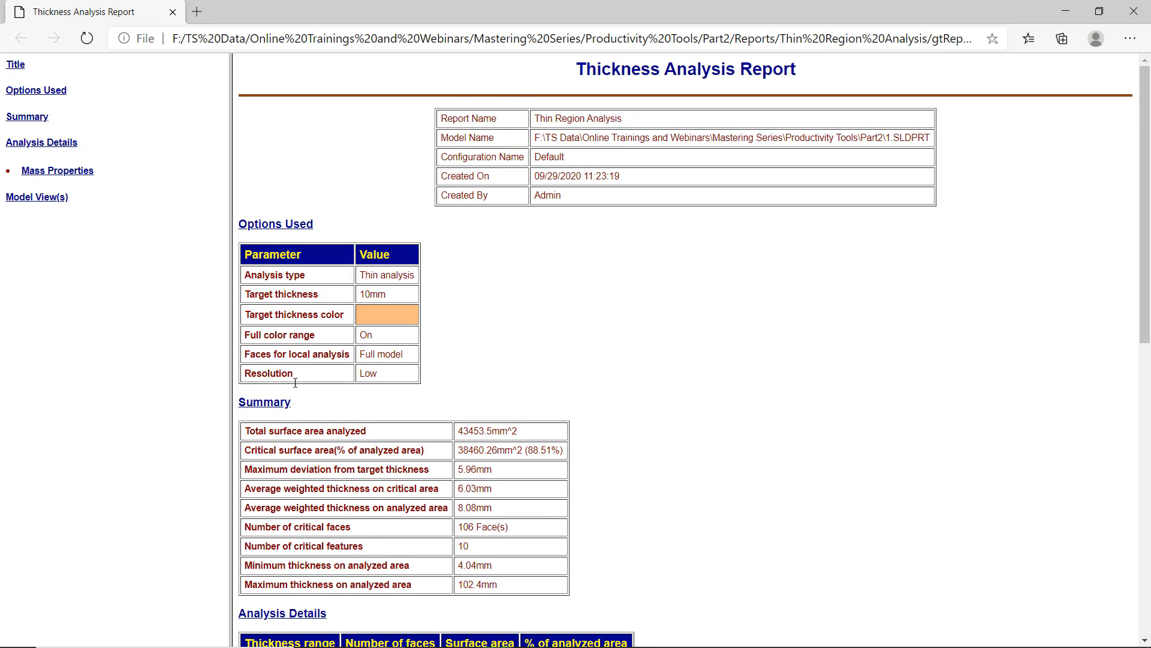
{"action": "left_click", "coordinate": [1134, 12]}
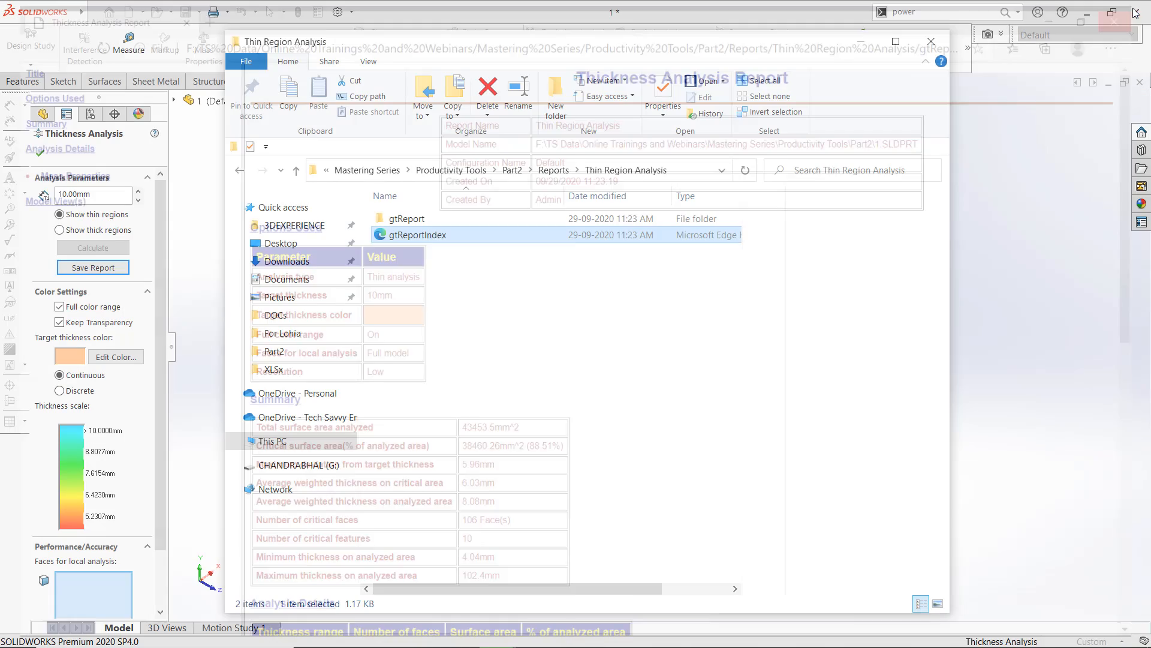
{"action": "left_click", "coordinate": [860, 41]}
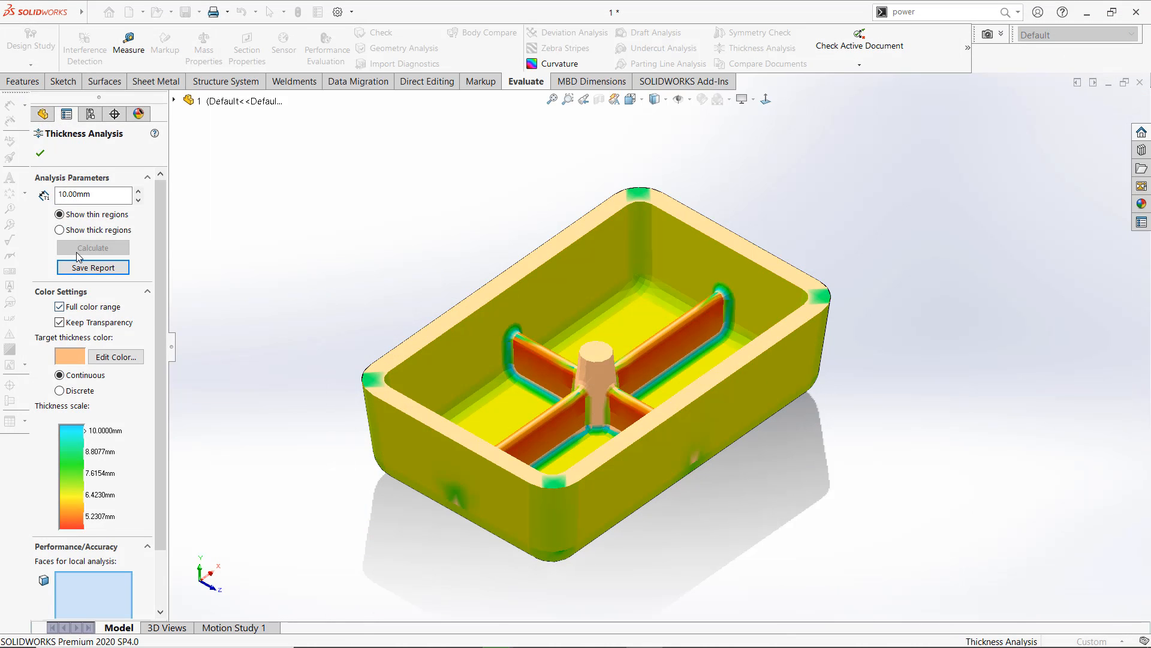
Calculate the thickness analysis for thick regions with a target thickness of 3 mm and examine the color scale
{"action": "left_click", "coordinate": [77, 230]}
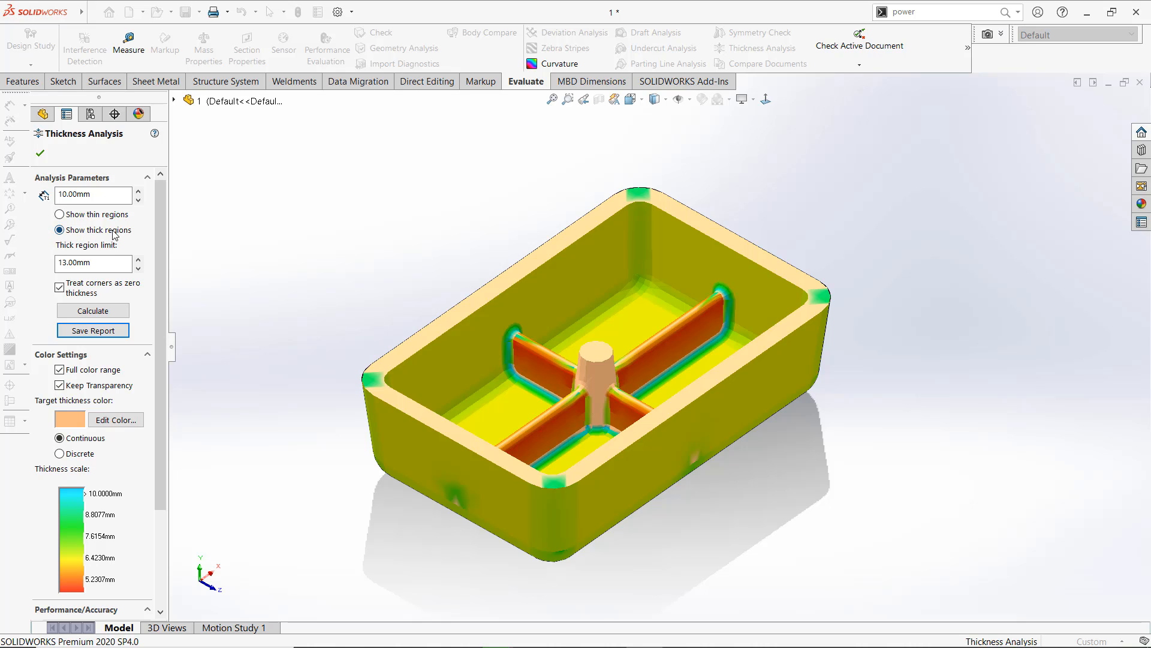
{"action": "double_click", "coordinate": [87, 190]}
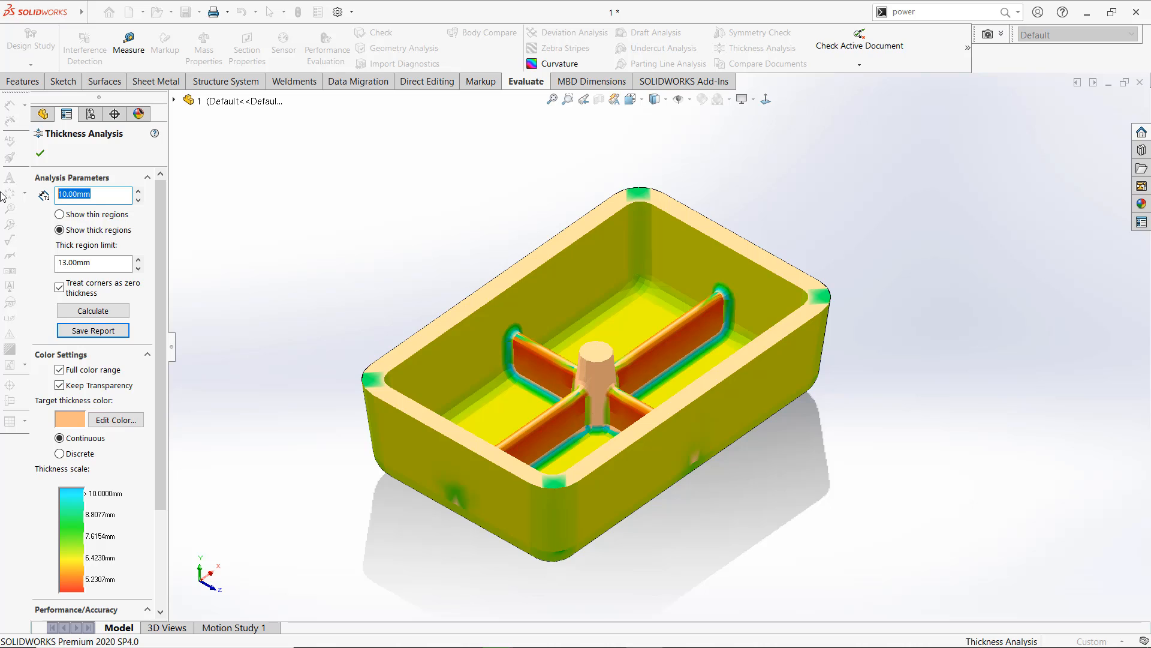
{"action": "type", "text": "3"}
{"action": "key", "text": "Tab"}
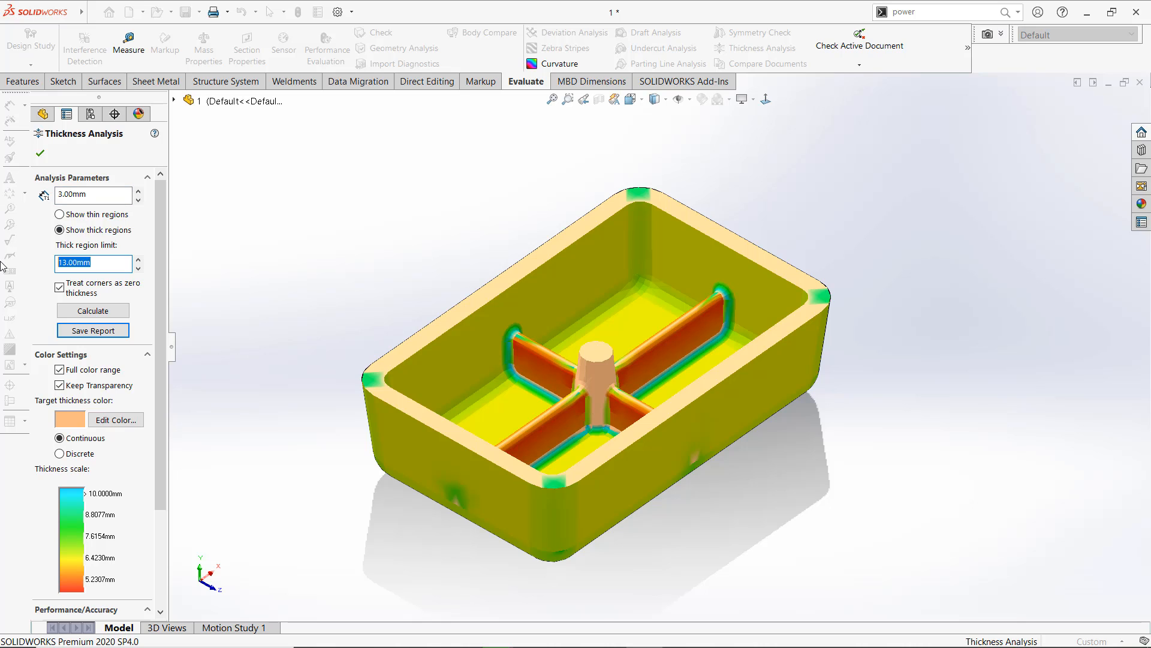
{"action": "left_click", "coordinate": [99, 311]}
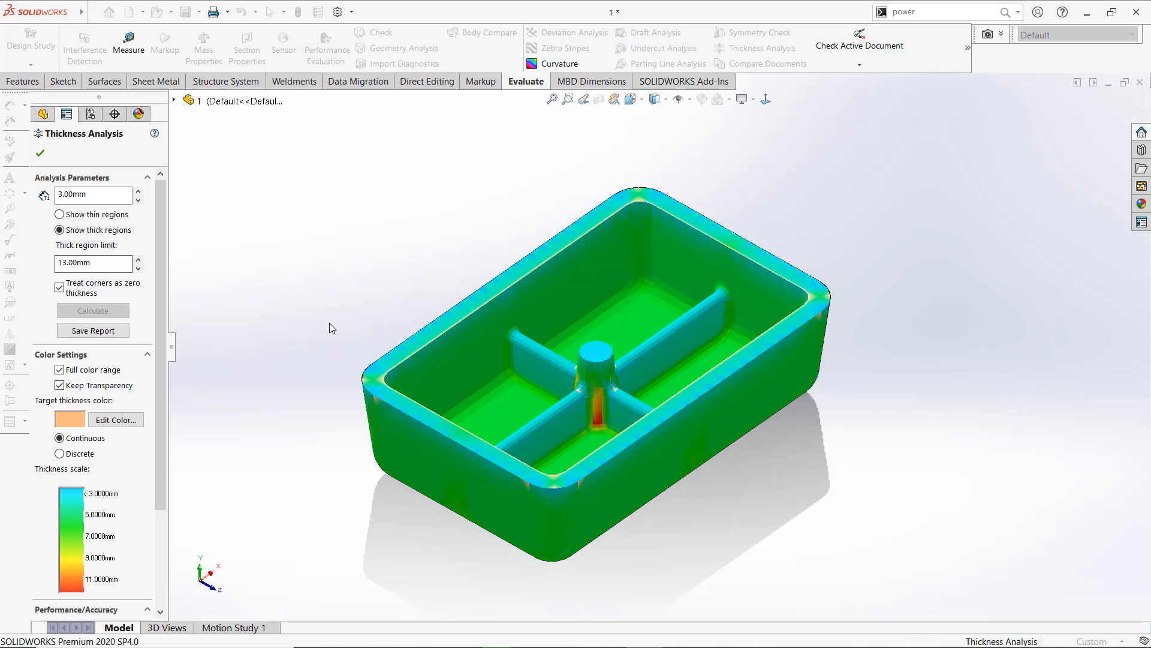
{"action": "left_click_drag", "start_coordinate": [164, 460], "coordinate": [169, 531]}
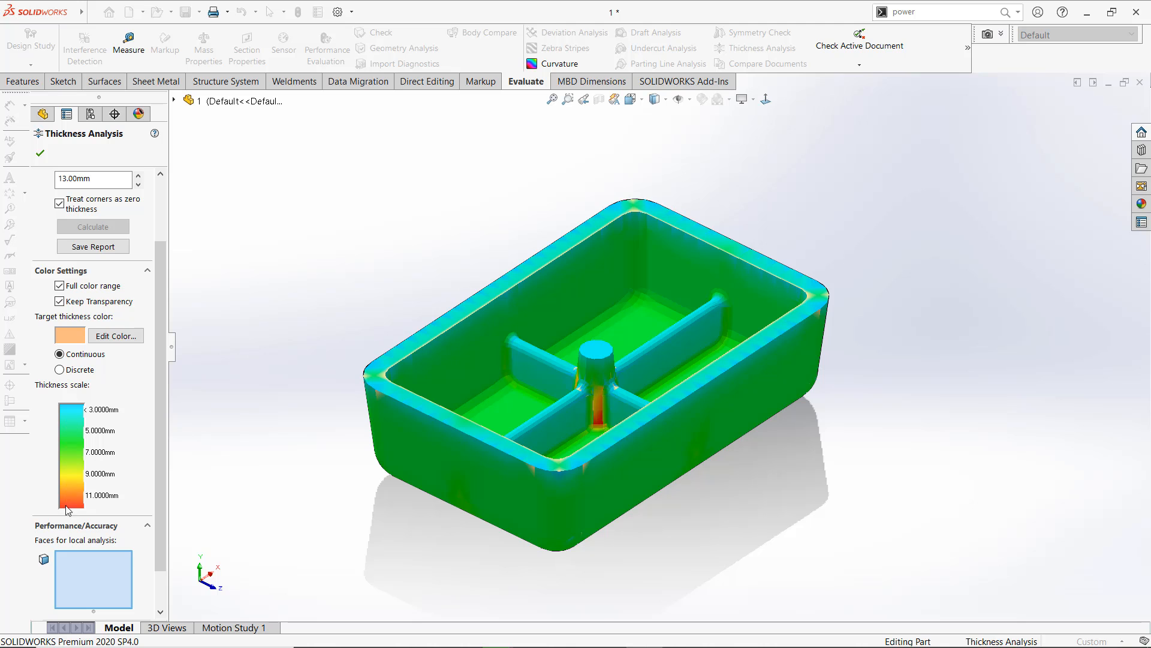
{"action": "mouse_move", "coordinate": [309, 332]}
{"action": "middle_mouse_down"}
{"action": "mouse_move", "coordinate": [527, 180]}
{"action": "mouse_move", "coordinate": [465, 190]}
{"action": "mouse_move", "coordinate": [323, 313]}
{"action": "mouse_move", "coordinate": [319, 353]}
{"action": "mouse_move", "coordinate": [330, 311]}
{"action": "mouse_move", "coordinate": [307, 318]}
{"action": "middle_mouse_up"}
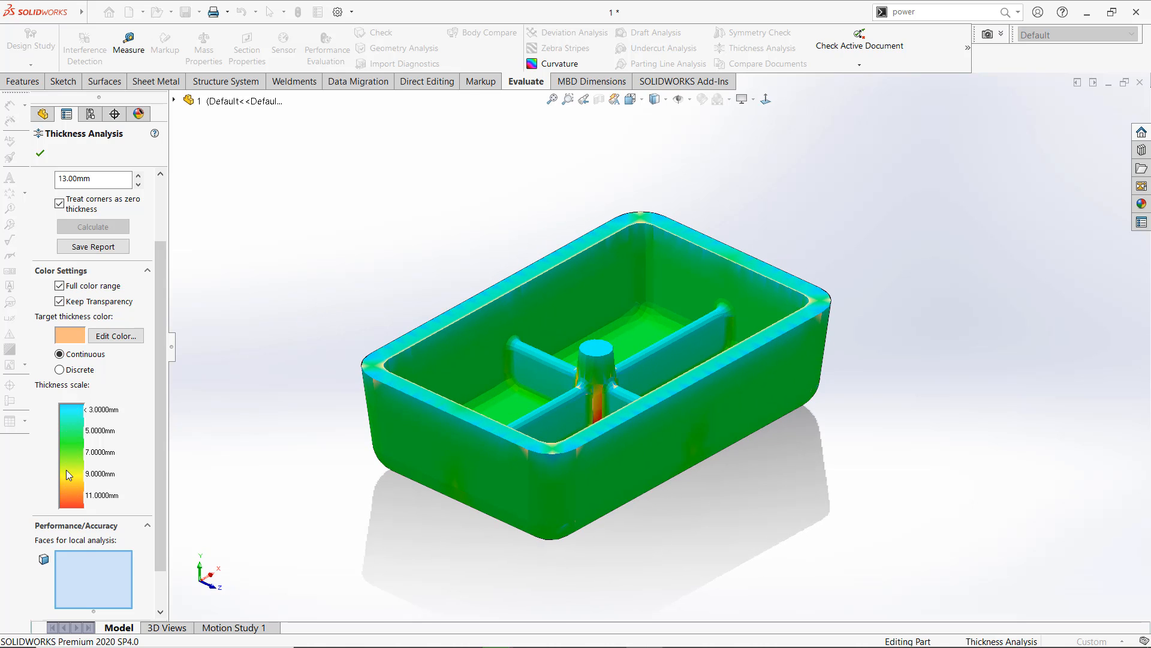
Save the thick region results as a report named Thick Region Analysis and close the thickness analysis
{"action": "left_click_drag", "start_coordinate": [164, 420], "coordinate": [164, 319]}
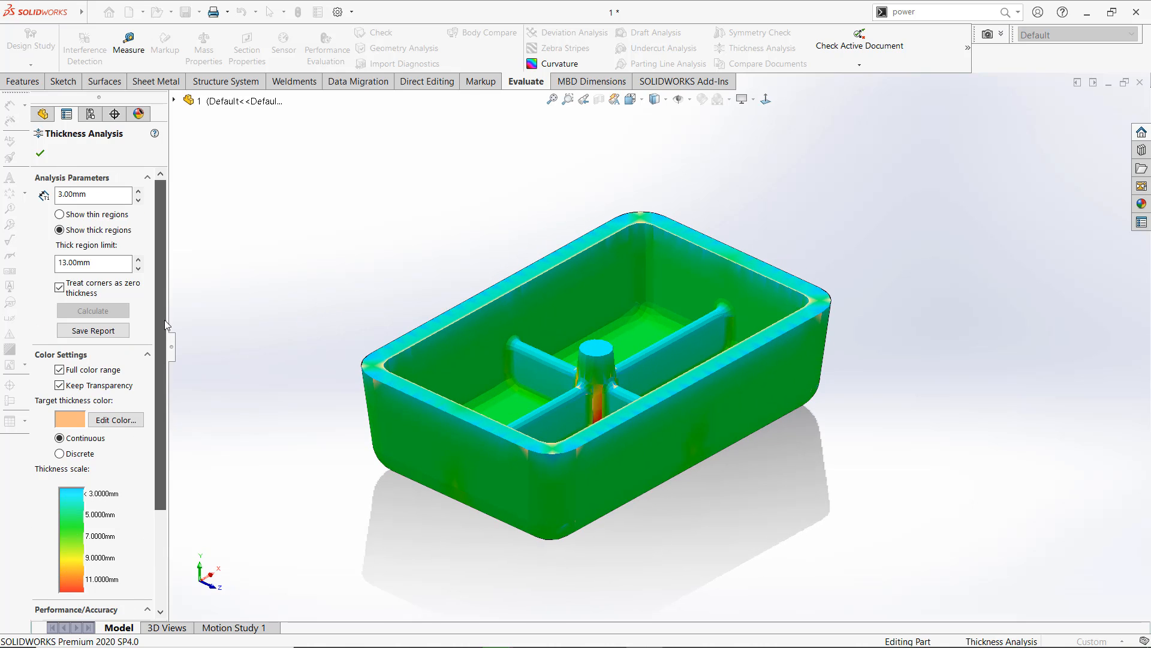
{"action": "left_click", "coordinate": [82, 333]}
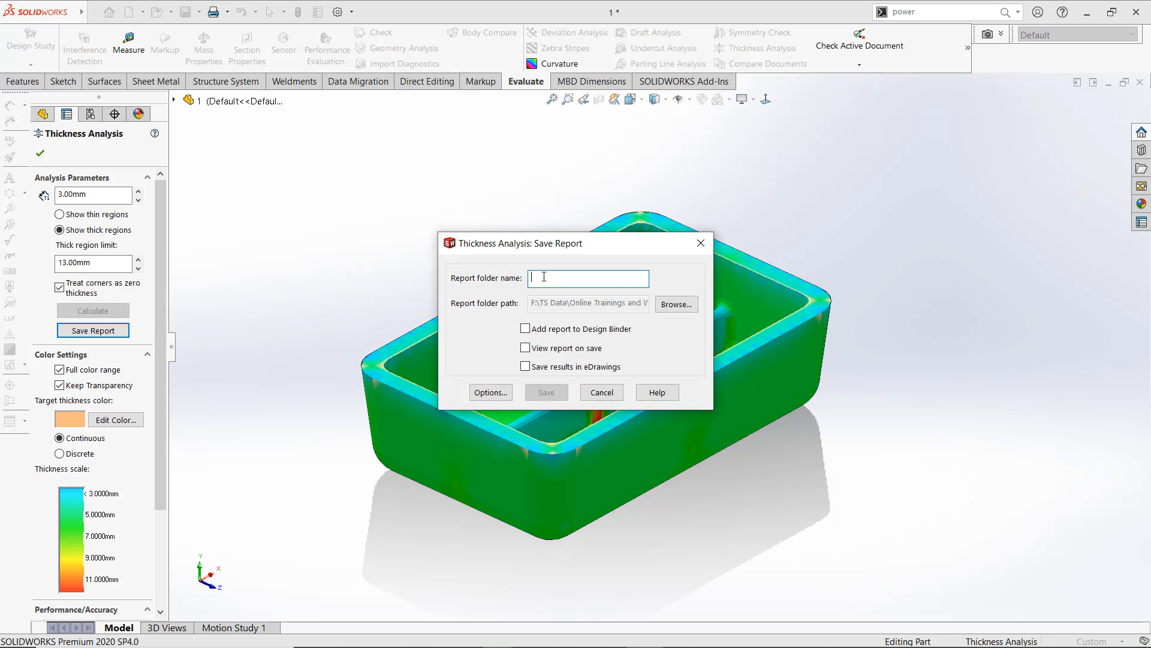
{"action": "type", "text": "Thick Region Analysis"}
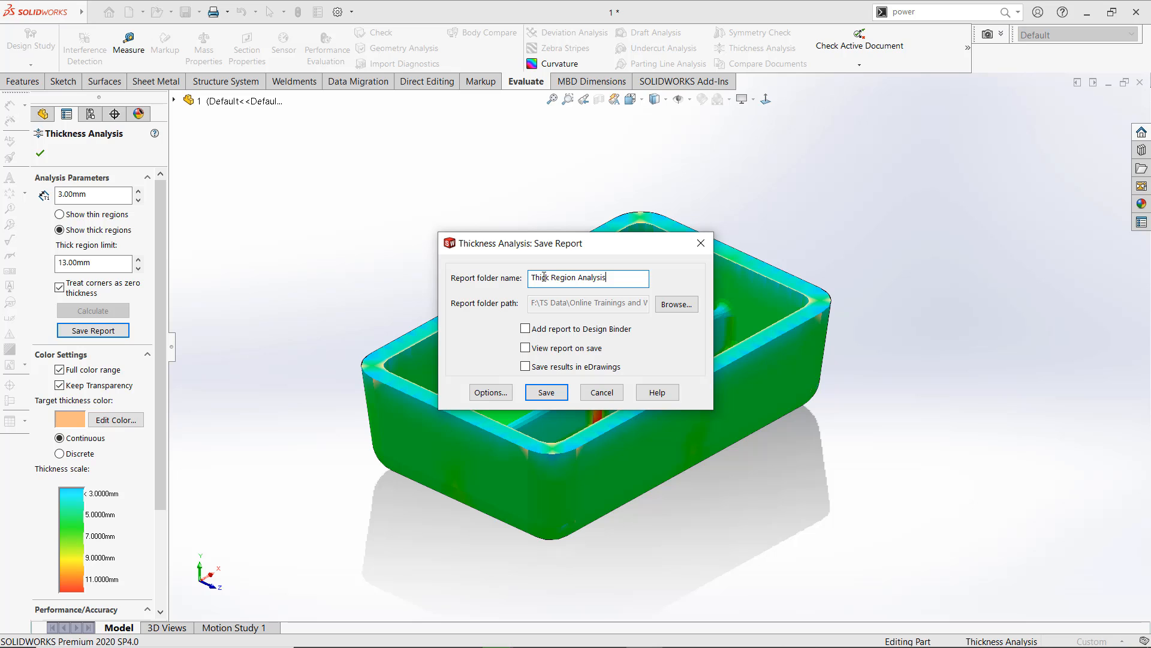
{"action": "left_click", "coordinate": [546, 392]}
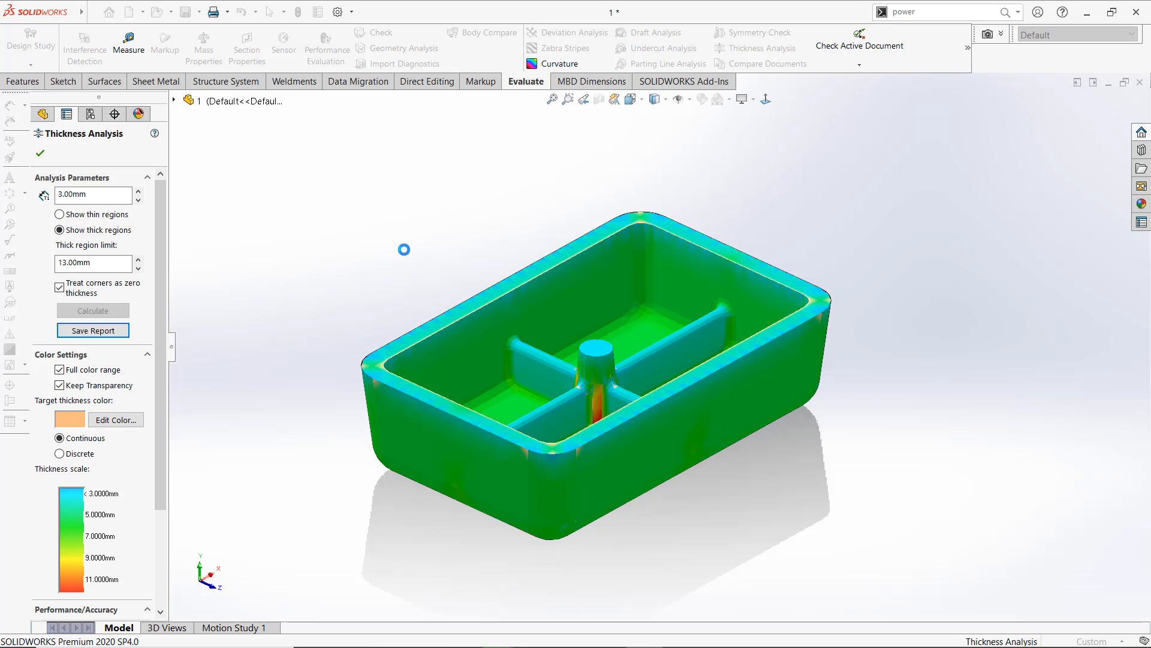
{"action": "left_click", "coordinate": [41, 154]}
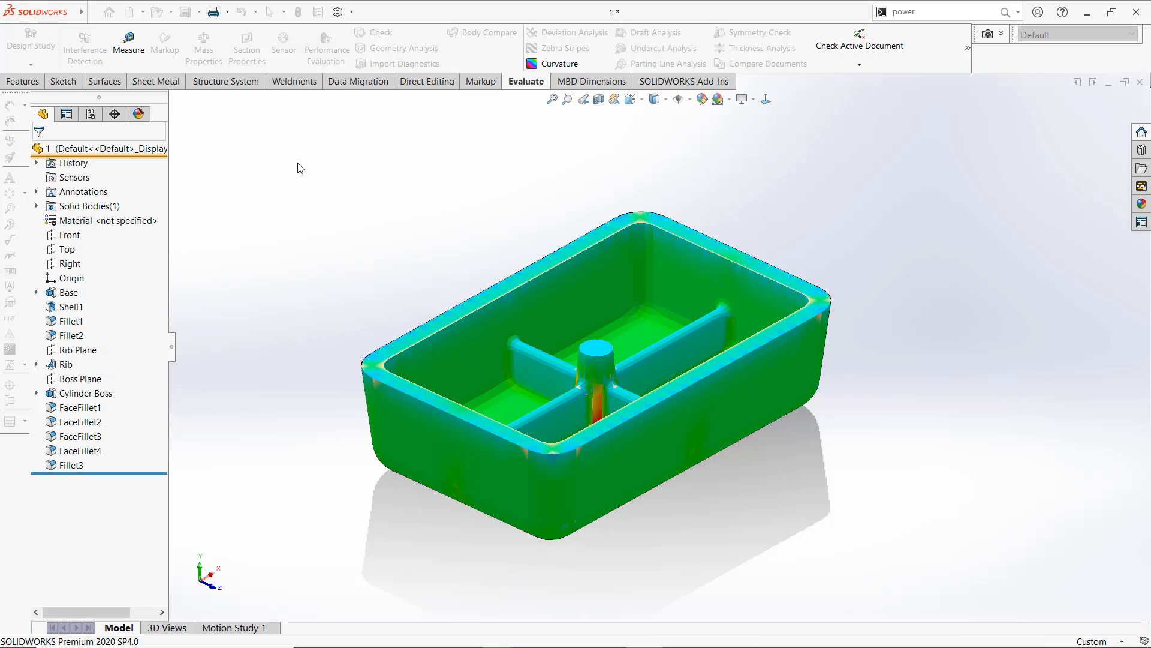
Check the Symmetry Check entry on the PowerPoint slide and return to the tray part in SOLIDWORKS
{"action": "key", "text": "alt+Tab"}
{"action": "key", "text": "Tab"}
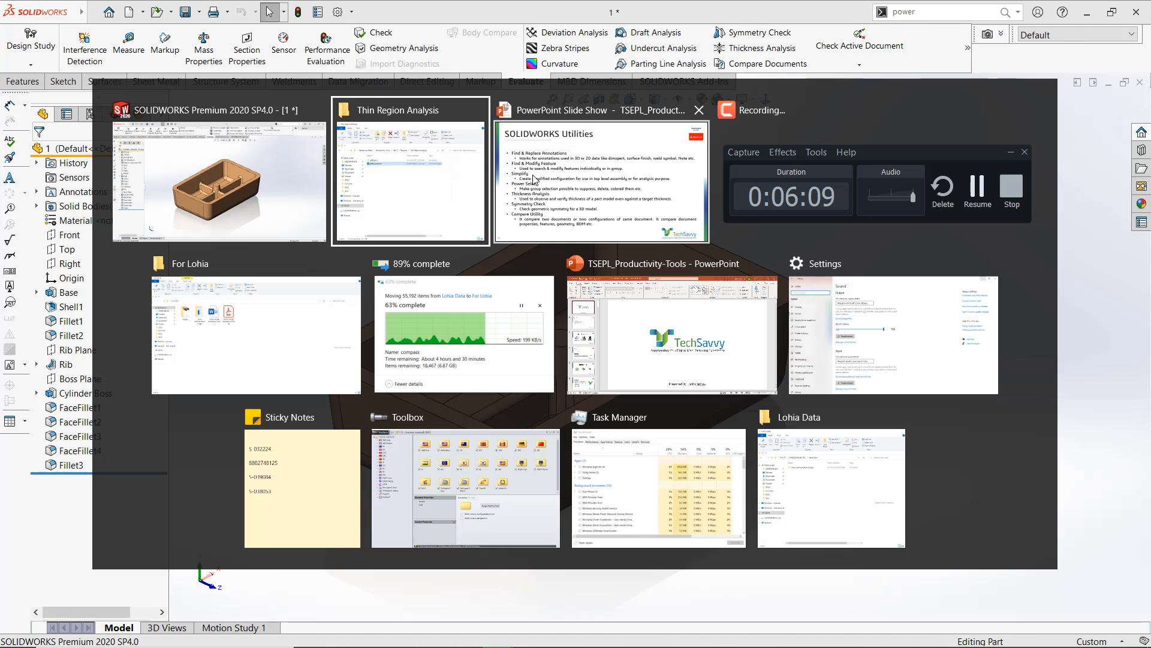
{"action": "key", "text": "alt+Tab"}
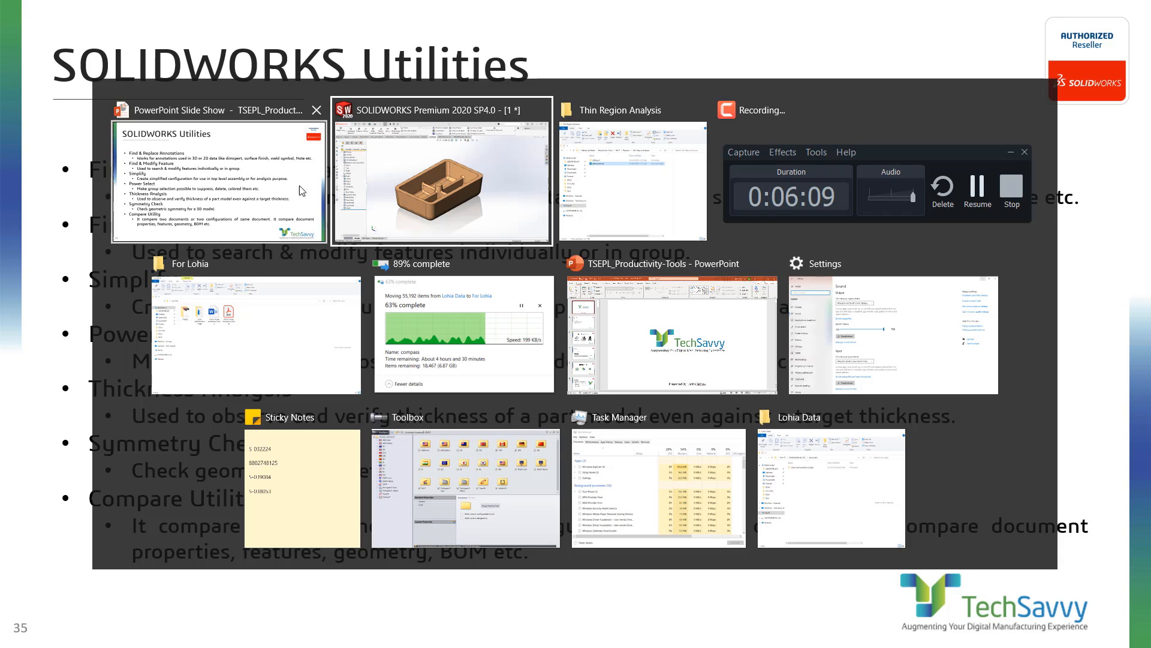
{"action": "left_click", "coordinate": [411, 178]}
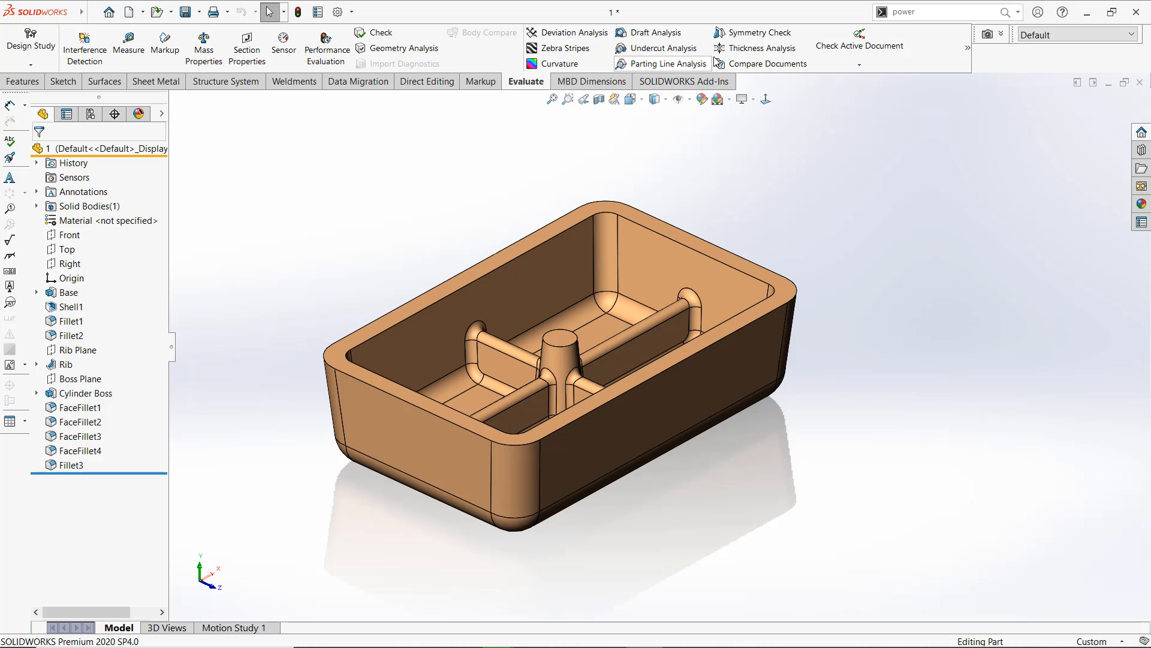
Run a manual Symmetry Check of the tray's faces about the Right plane
{"action": "left_click", "coordinate": [757, 33]}
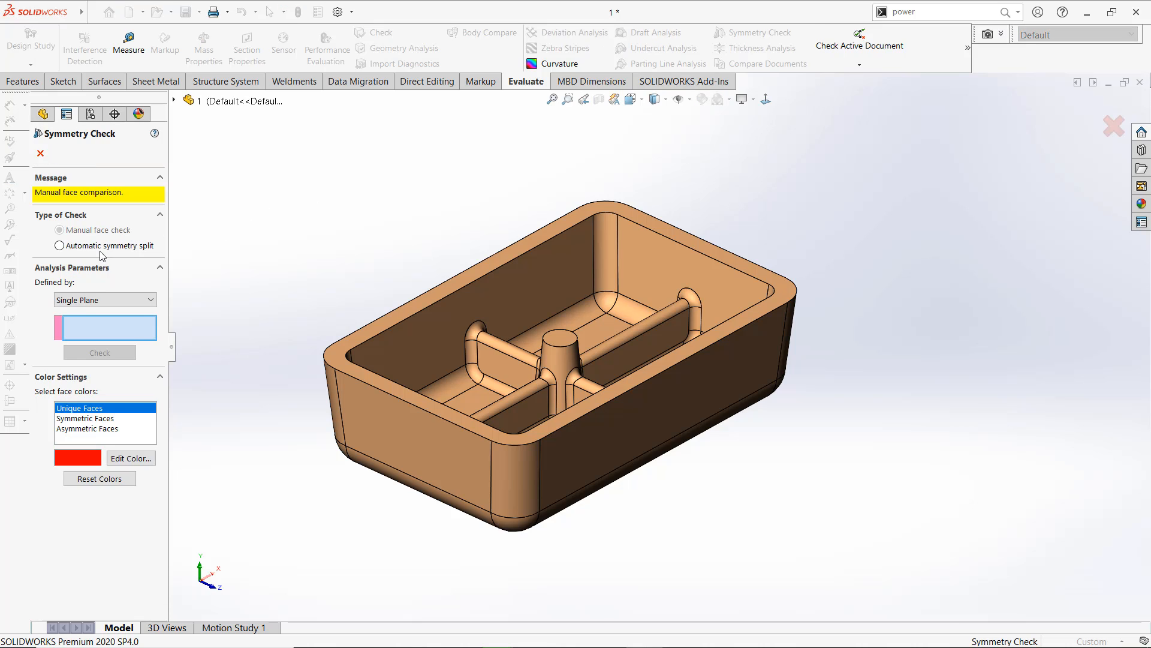
{"action": "left_click", "coordinate": [174, 101]}
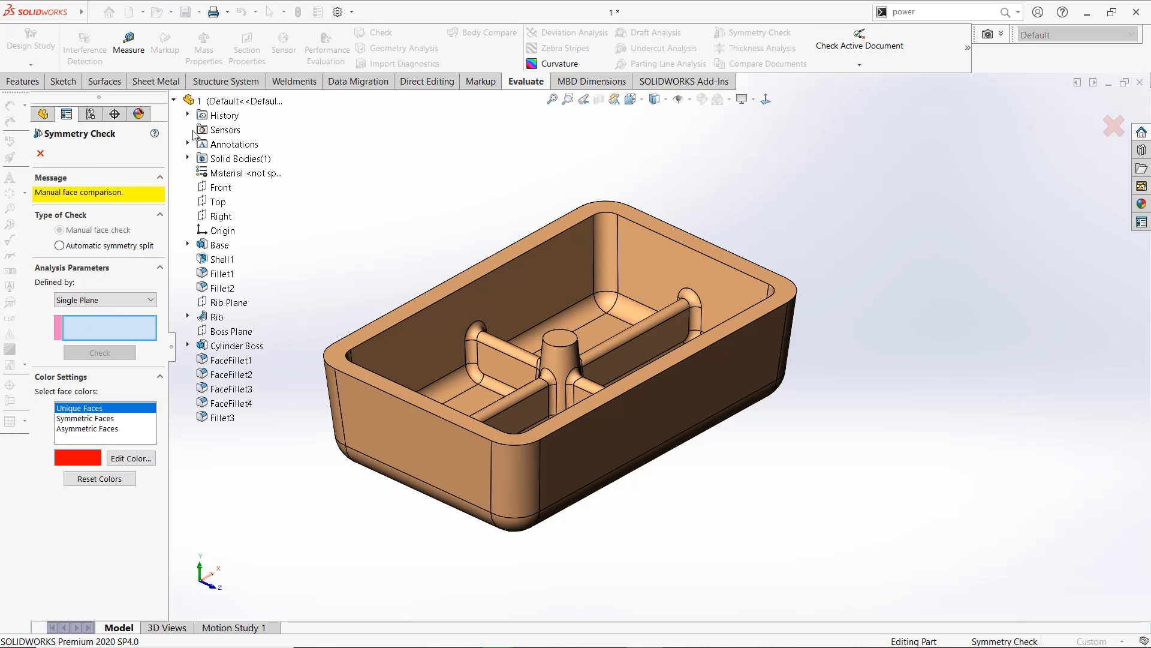
{"action": "left_click", "coordinate": [216, 217]}
{"action": "middle_click_drag", "start_coordinate": [528, 207], "coordinate": [486, 157]}
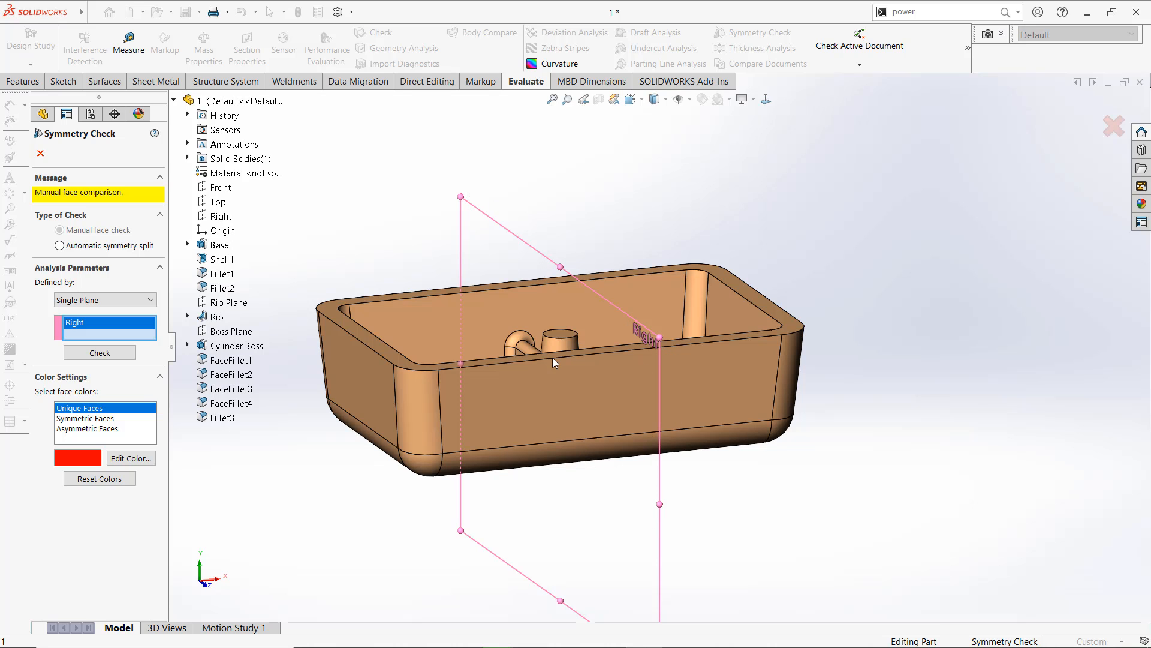
{"action": "middle_click_drag", "start_coordinate": [553, 357], "coordinate": [520, 408]}
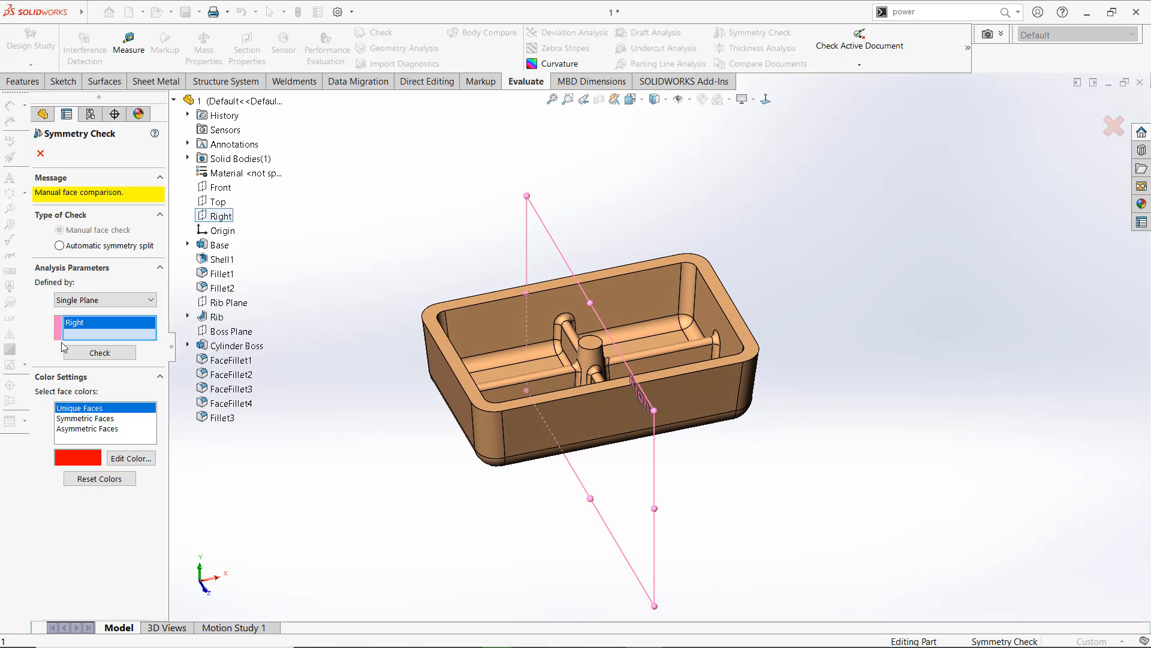
{"action": "left_click", "coordinate": [89, 354]}
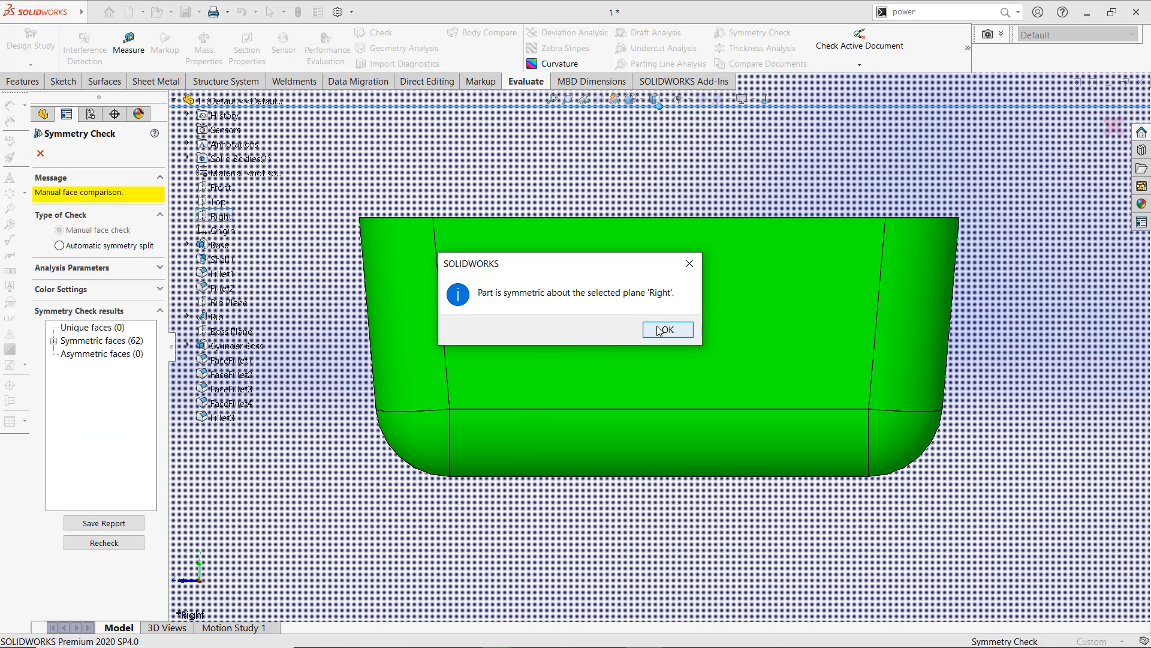
Examine the tray's colored faces around the Right plane and close the Symmetry Check
{"action": "left_click", "coordinate": [663, 331]}
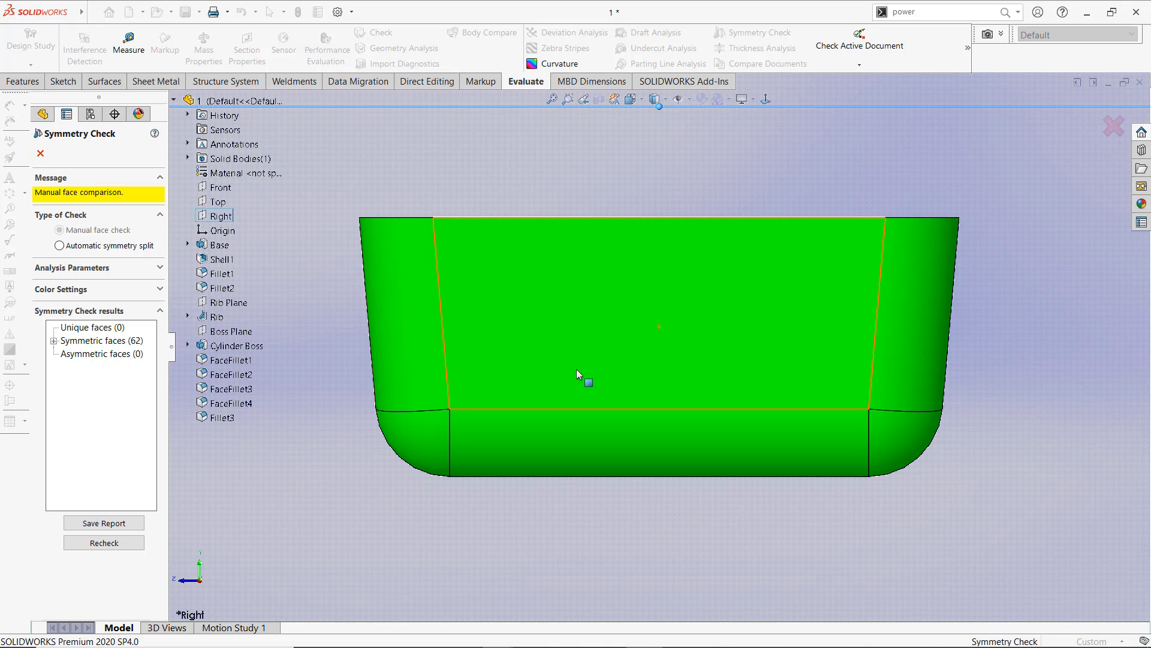
{"action": "middle_click_drag", "start_coordinate": [480, 351], "coordinate": [671, 316]}
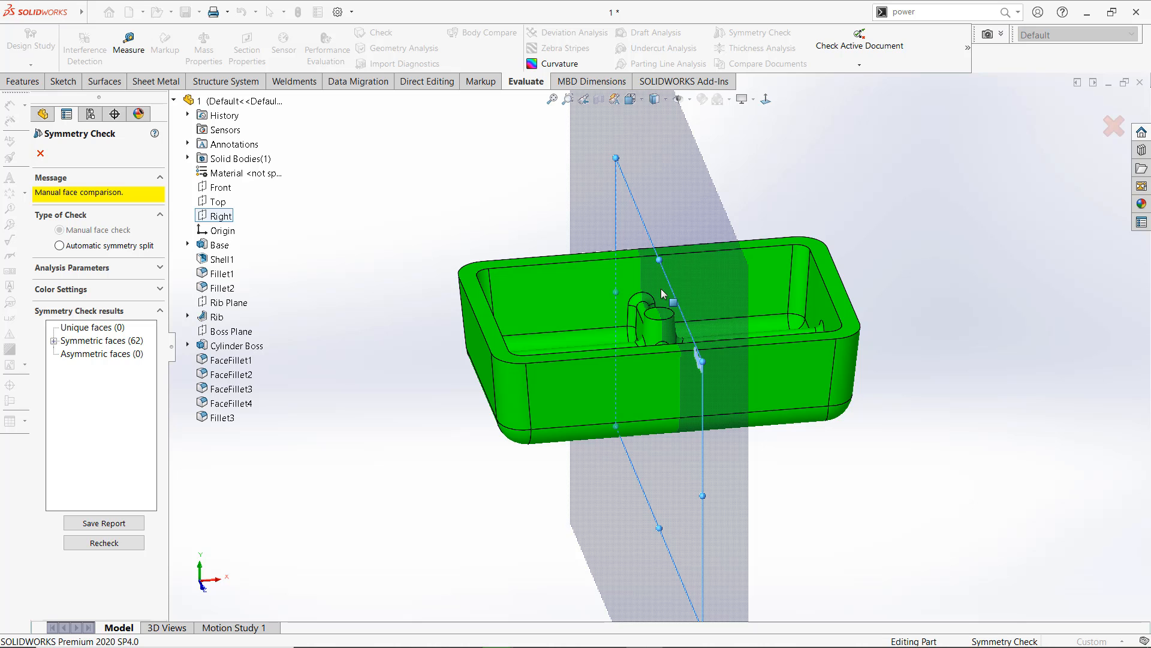
{"action": "middle_click_drag", "start_coordinate": [660, 287], "coordinate": [741, 357]}
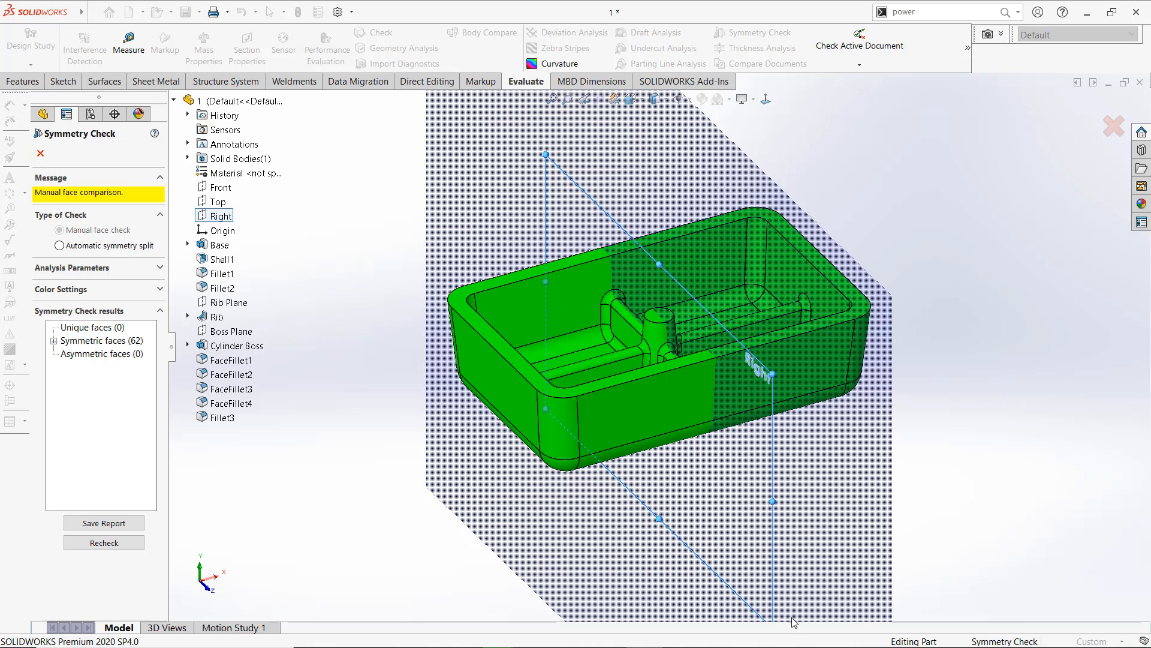
{"action": "left_click", "coordinate": [40, 153]}
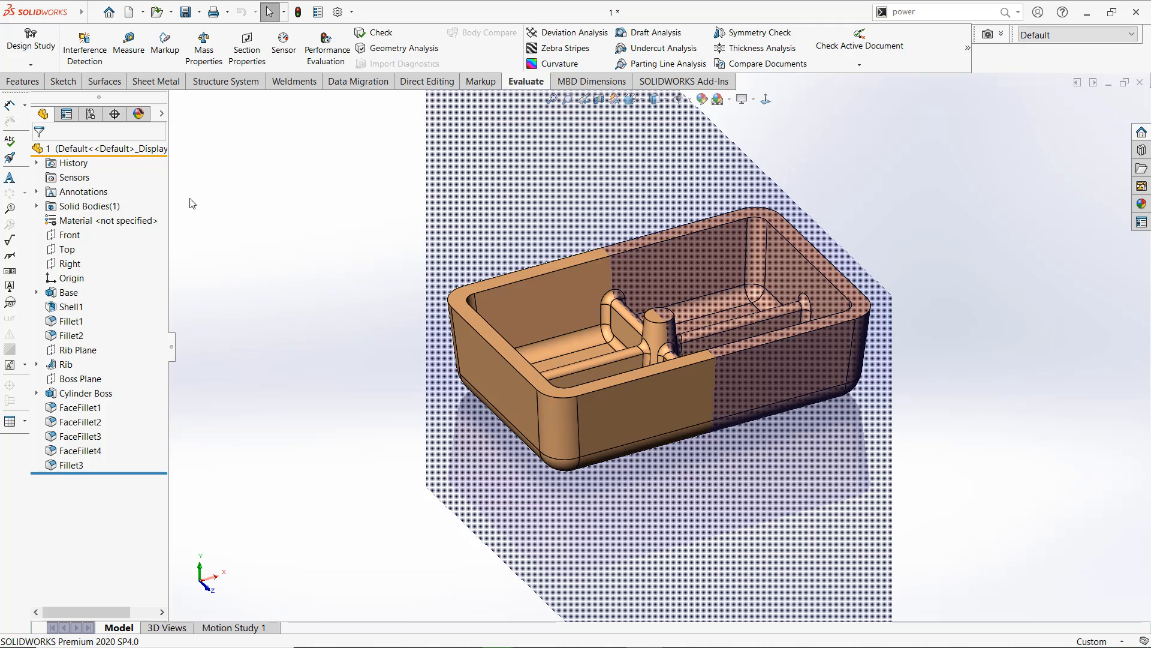
Run a manual Symmetry Check of the tray's faces about the Front plane and examine the colored faces
{"action": "left_click", "coordinate": [69, 234]}
{"action": "left_click", "coordinate": [752, 32]}
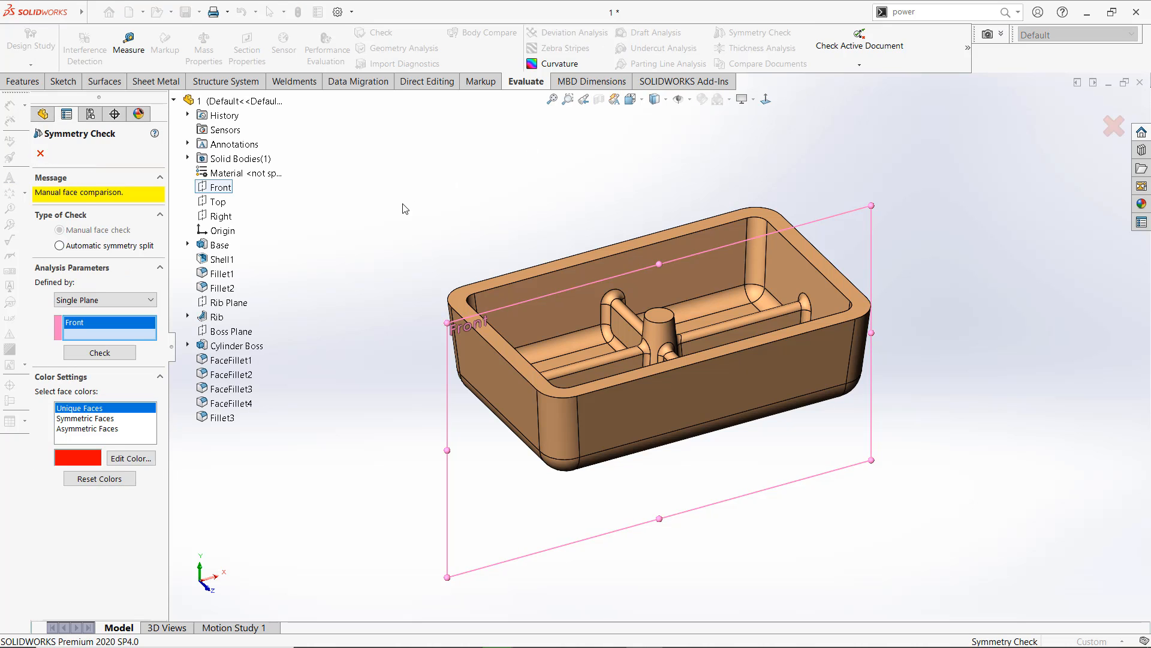
{"action": "left_click", "coordinate": [111, 357]}
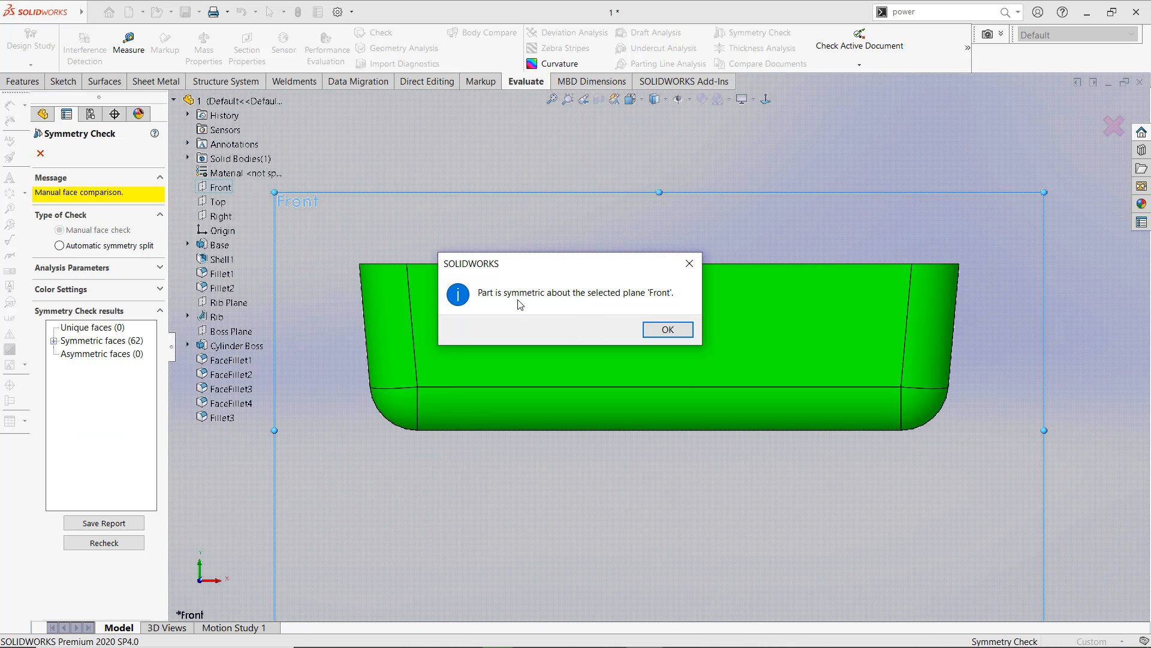
{"action": "left_click", "coordinate": [666, 330]}
{"action": "scroll", "coordinate": [552, 334], "scroll_direction": "up", "scroll_amount": 3}
{"action": "middle_click_drag", "start_coordinate": [552, 334], "coordinate": [636, 407]}
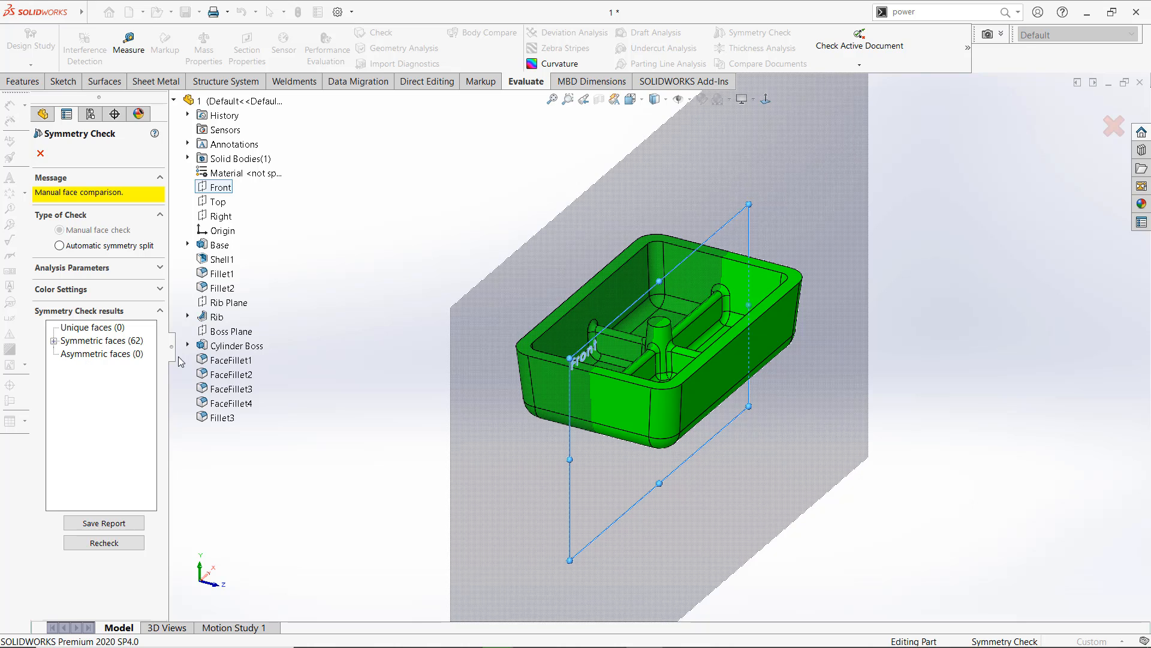
Check the cut and uncut groups under the symmetric faces in the results and close the Symmetry Check
{"action": "left_click", "coordinate": [54, 341]}
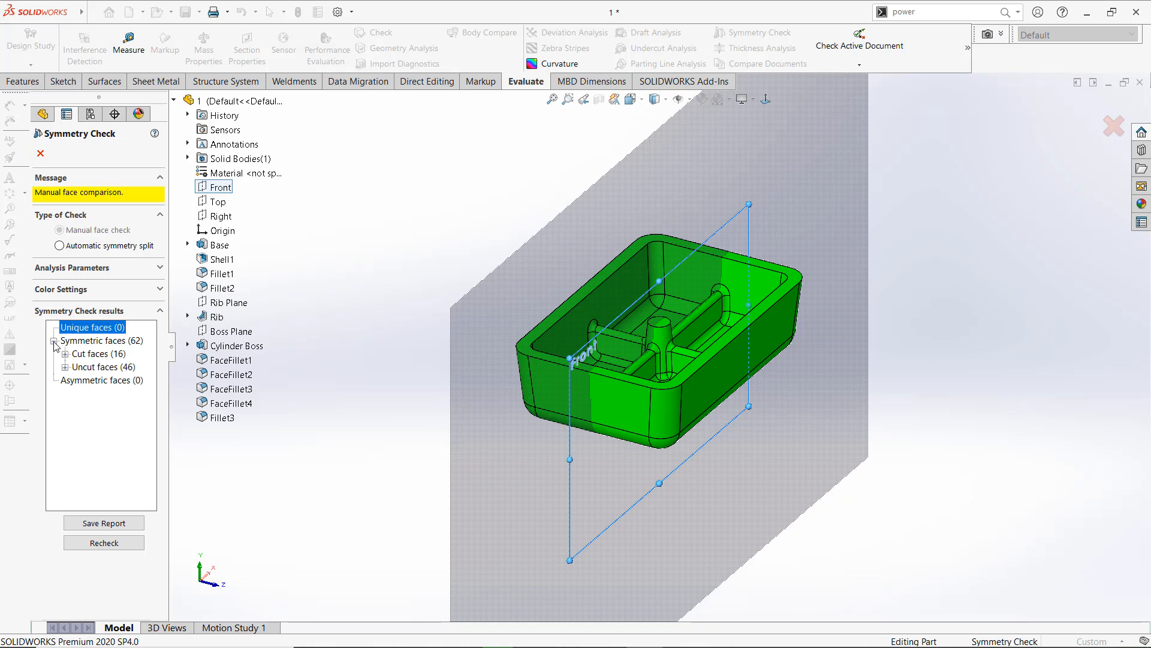
{"action": "left_click", "coordinate": [54, 341]}
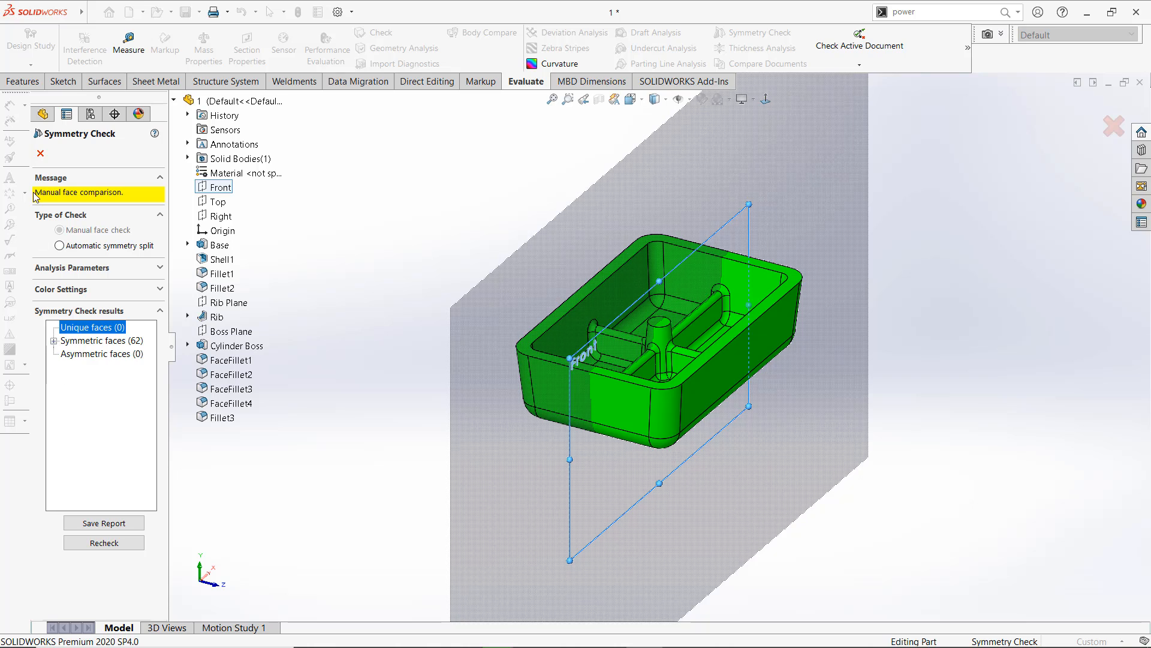
{"action": "left_click", "coordinate": [40, 152]}
Open the recent part 2.SLDPRT and run a manual Symmetry Check of its faces about the Front plane
{"action": "key", "text": "ctrl+F2"}
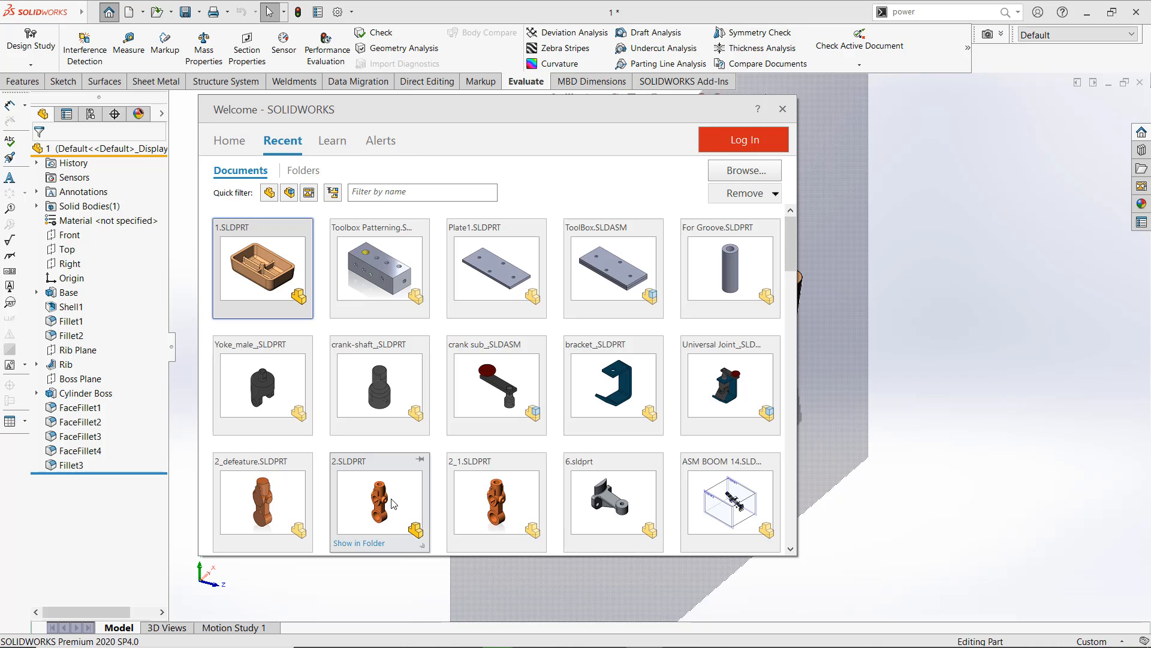
{"action": "key", "text": "Escape"}
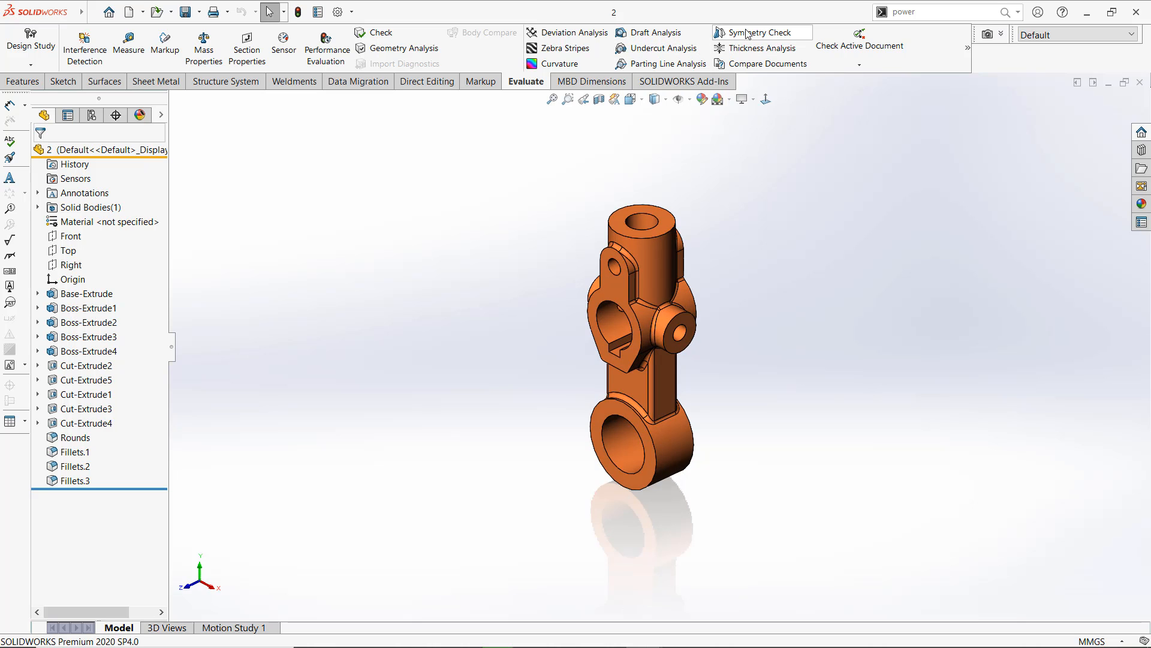
{"action": "left_click", "coordinate": [72, 238]}
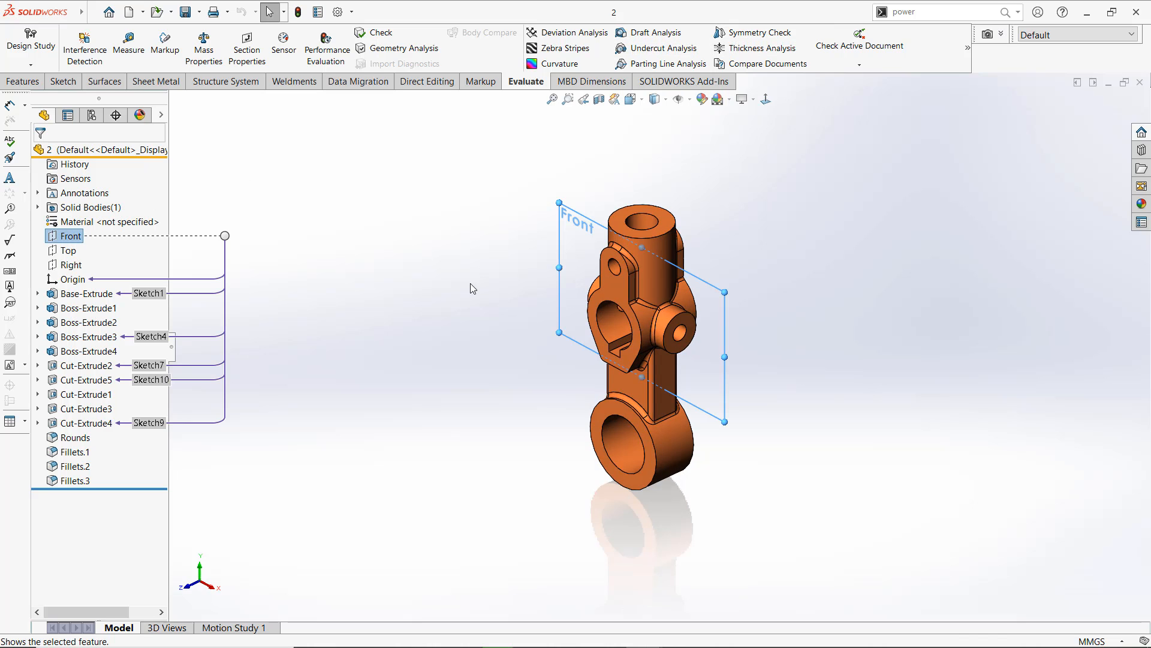
{"action": "mouse_move", "coordinate": [470, 284]}
{"action": "middle_mouse_down"}
{"action": "mouse_move", "coordinate": [433, 291]}
{"action": "mouse_move", "coordinate": [467, 294]}
{"action": "middle_mouse_up"}
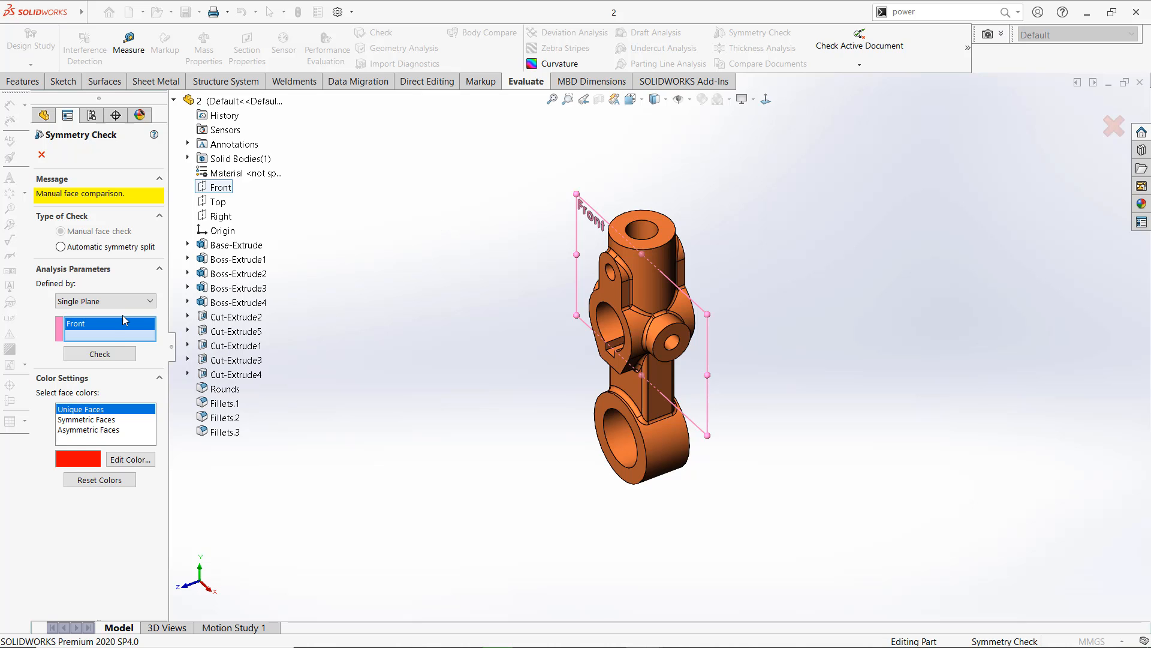
{"action": "left_click", "coordinate": [105, 359]}
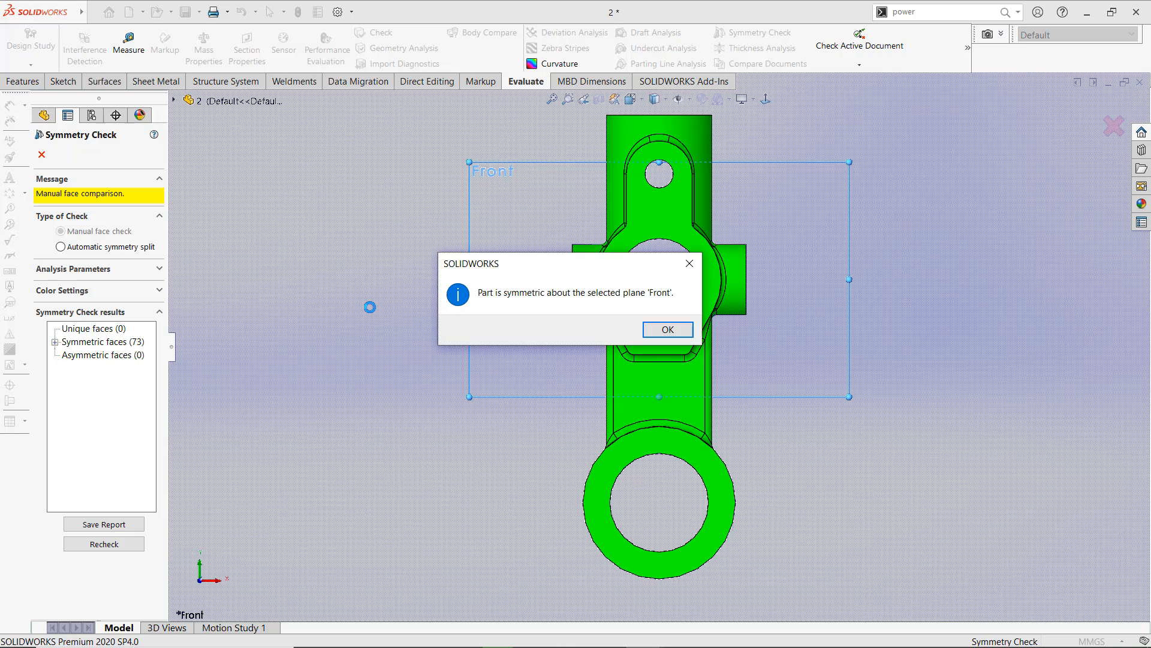
{"action": "left_click", "coordinate": [664, 332]}
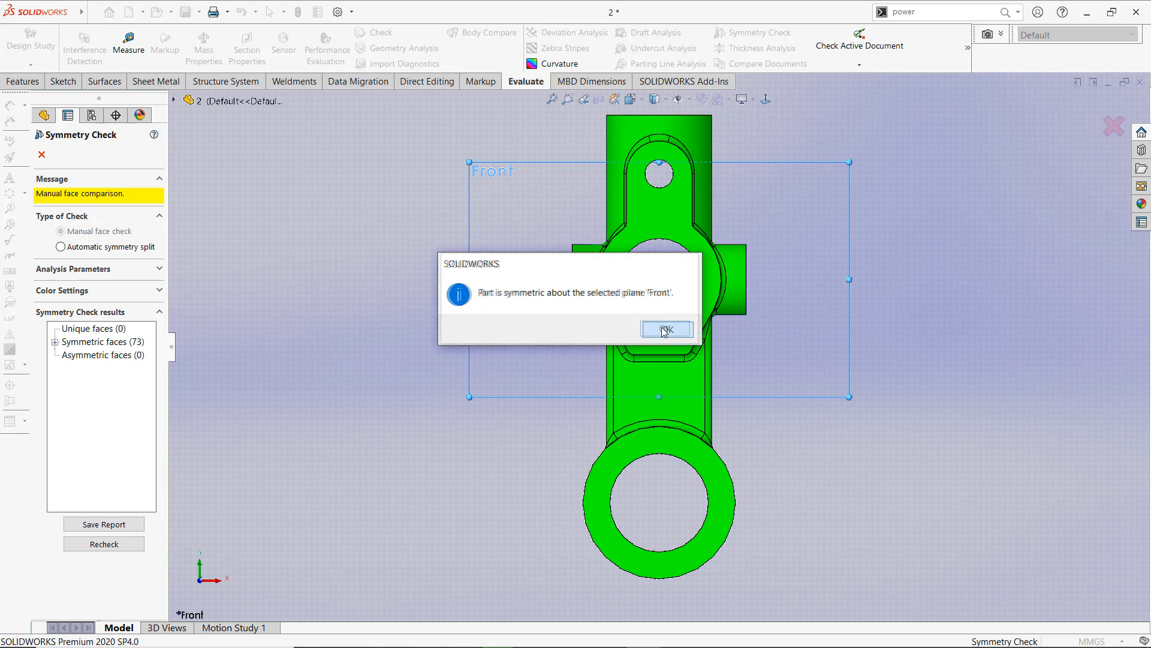
{"action": "left_click", "coordinate": [42, 154]}
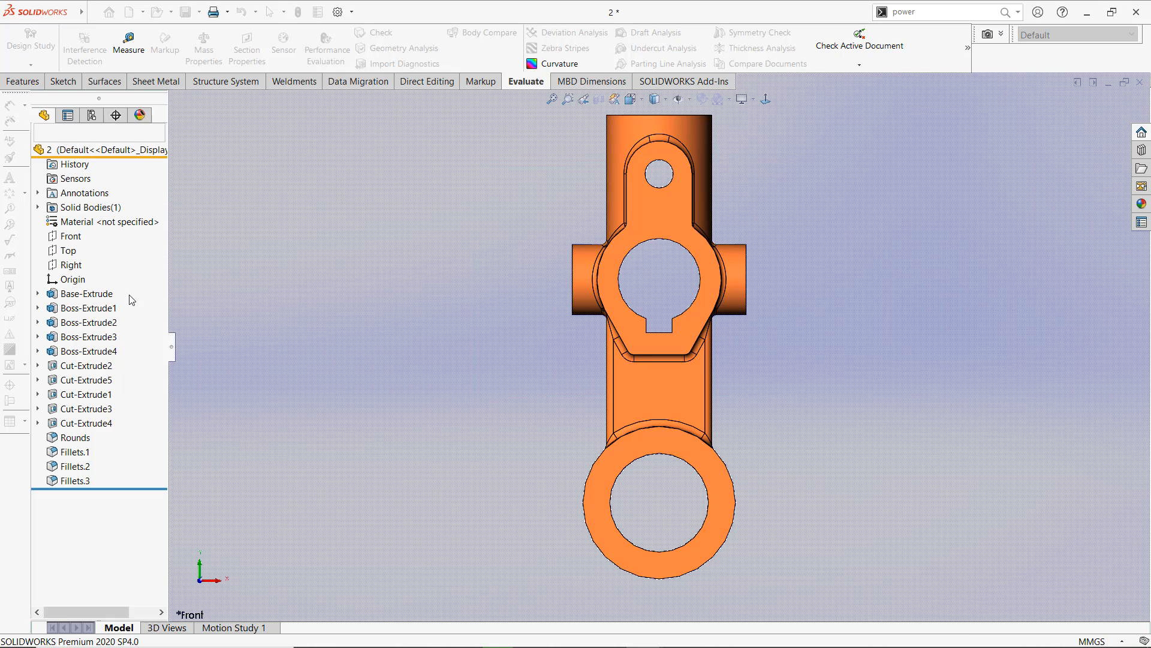
Run a manual Symmetry Check of part 2's faces about the Top plane
{"action": "left_click", "coordinate": [69, 266]}
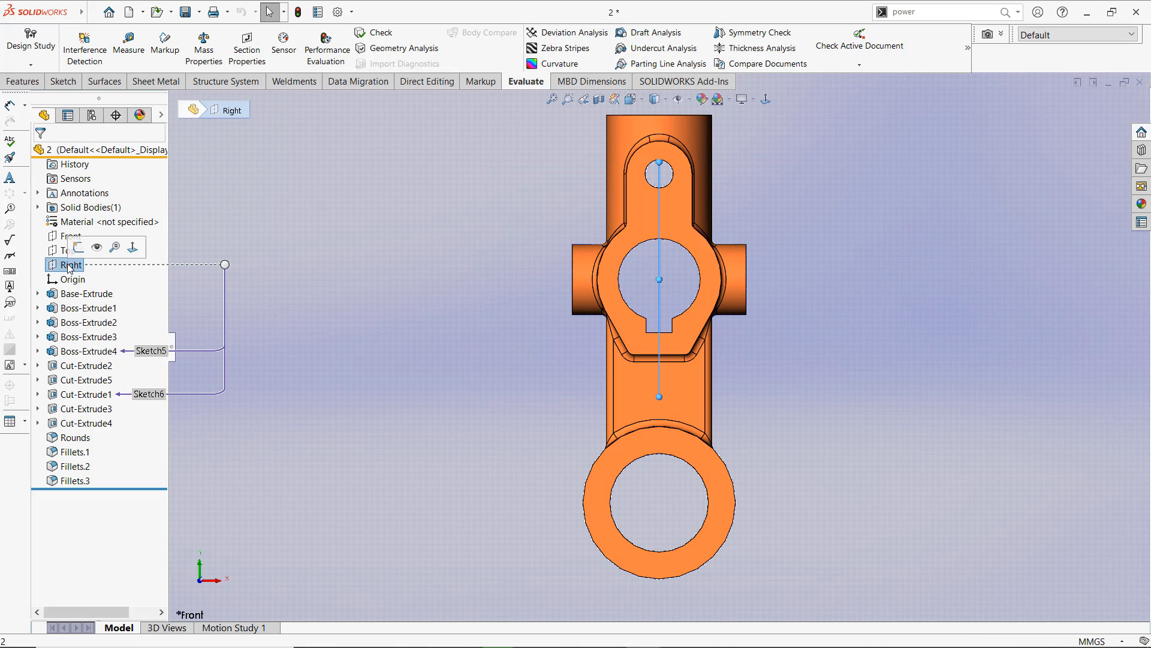
{"action": "left_click", "coordinate": [68, 250]}
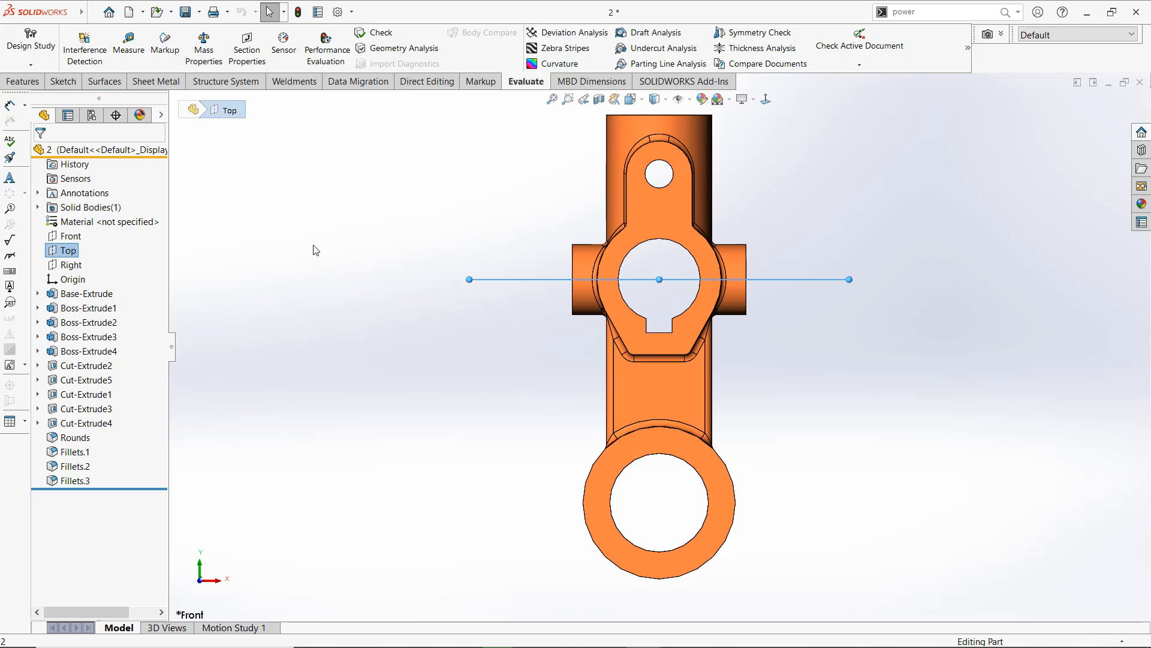
{"action": "middle_click_drag", "start_coordinate": [314, 246], "coordinate": [265, 269]}
{"action": "left_click", "coordinate": [748, 34]}
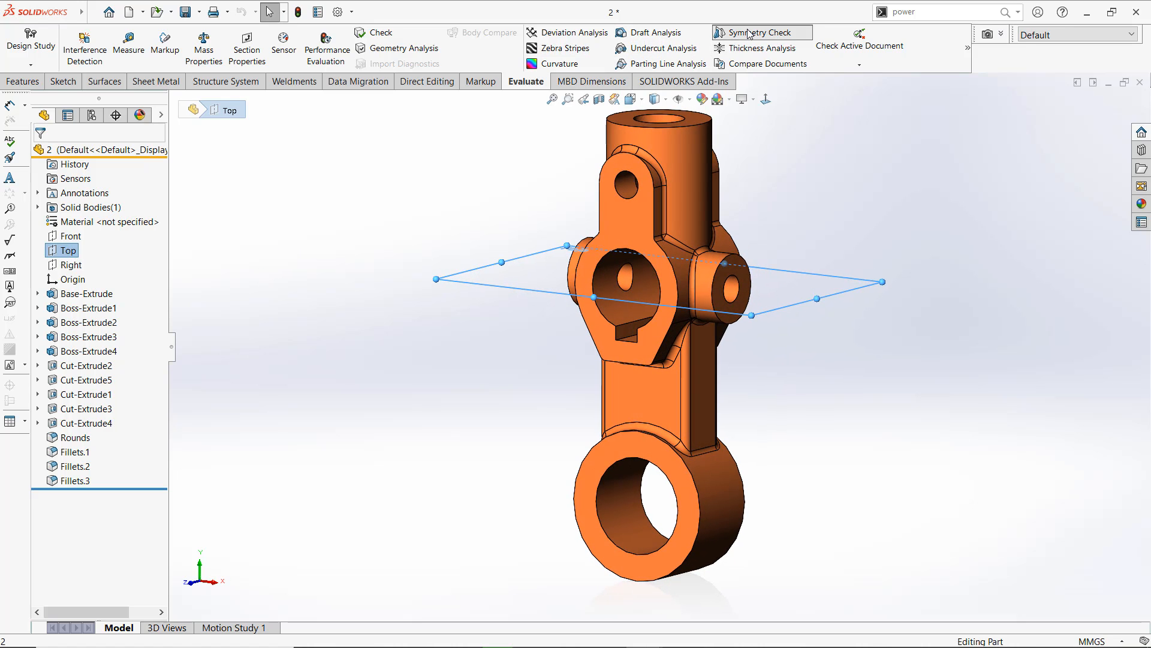
{"action": "left_click", "coordinate": [100, 354]}
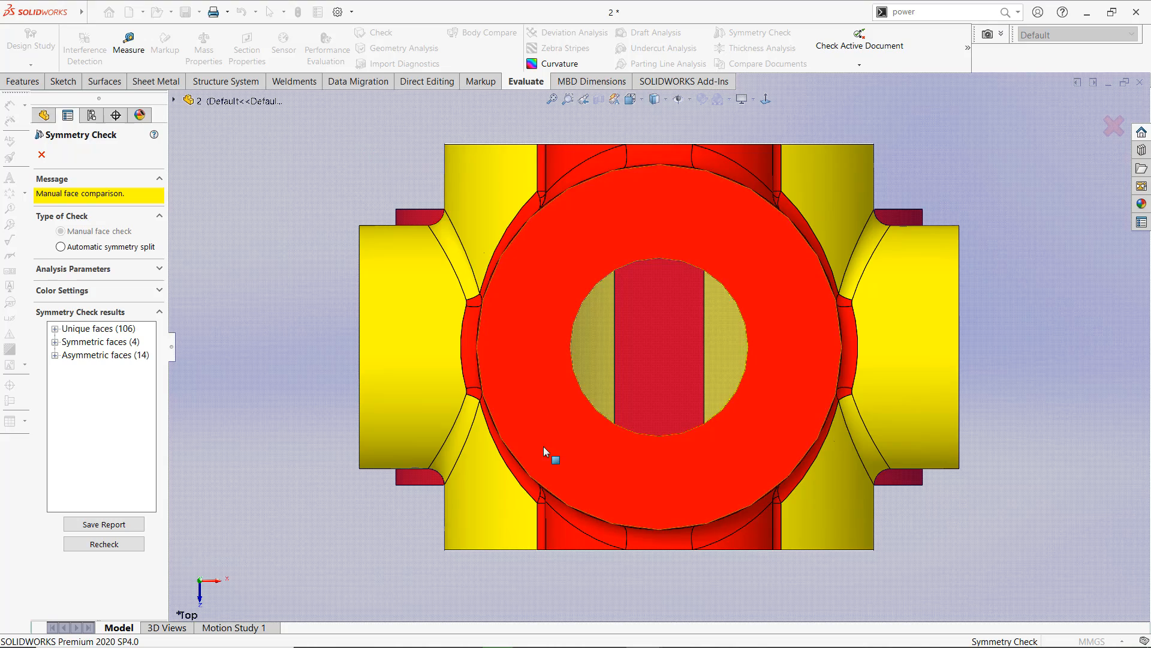
Examine part 2's color-coded faces on both sides of the Top plane, closing the check with a rebuild
{"action": "scroll", "coordinate": [547, 454], "scroll_direction": "up", "scroll_amount": 2}
{"action": "middle_click_drag", "start_coordinate": [543, 406], "coordinate": [529, 269]}
{"action": "middle_click_drag", "start_coordinate": [616, 307], "coordinate": [648, 326]}
{"action": "scroll", "coordinate": [651, 326], "scroll_direction": "up", "scroll_amount": 5}
{"action": "scroll", "coordinate": [660, 300], "scroll_direction": "down", "scroll_amount": 2}
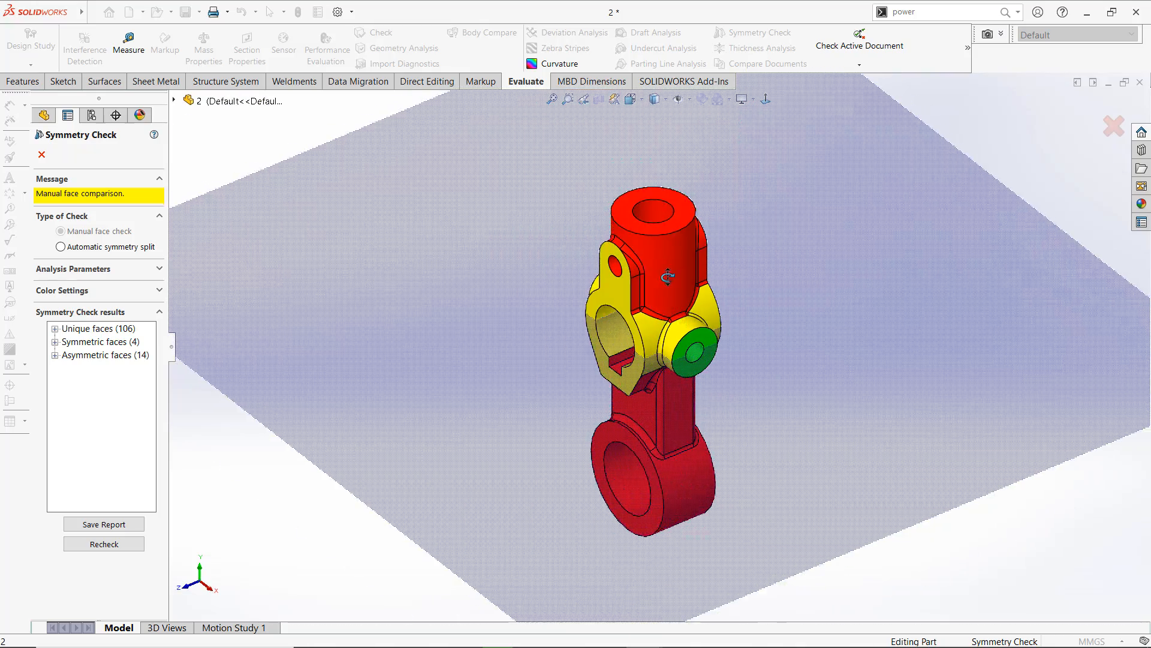
{"action": "middle_click_drag", "start_coordinate": [668, 275], "coordinate": [691, 281]}
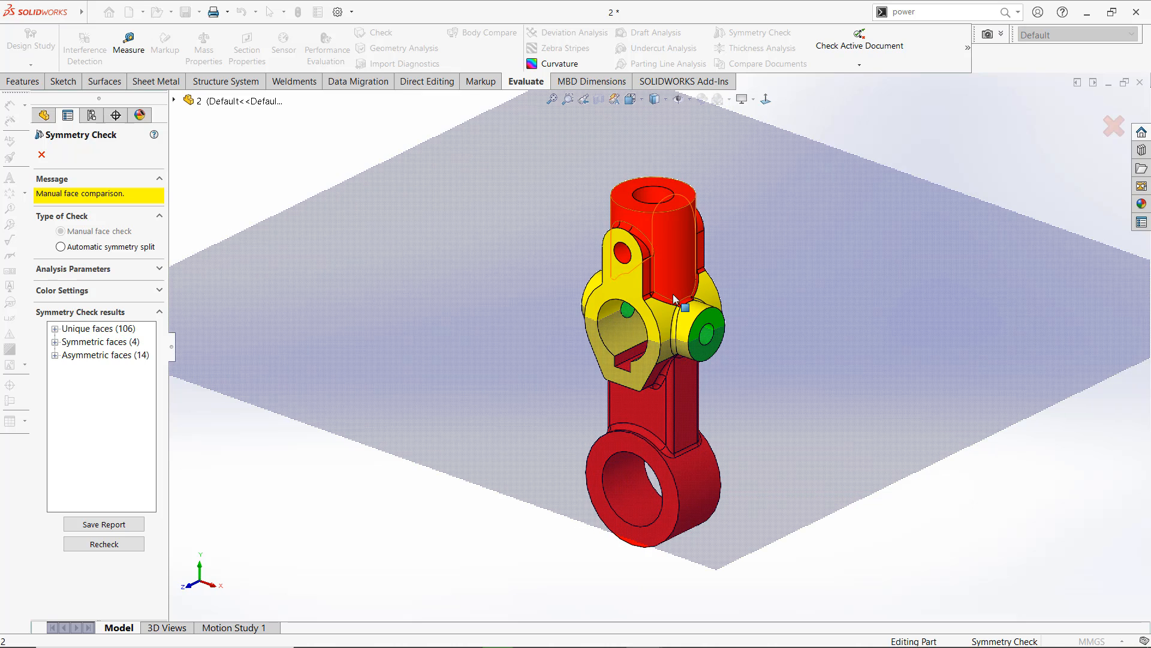
{"action": "middle_click_drag", "start_coordinate": [672, 294], "coordinate": [587, 343]}
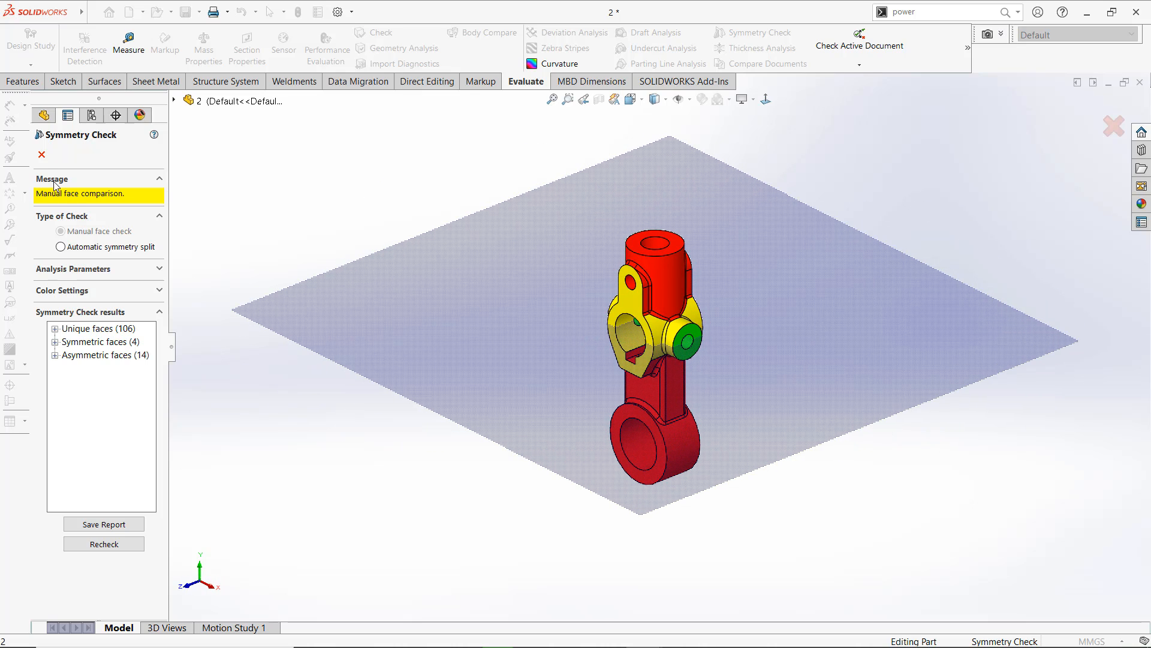
{"action": "left_click", "coordinate": [42, 156]}
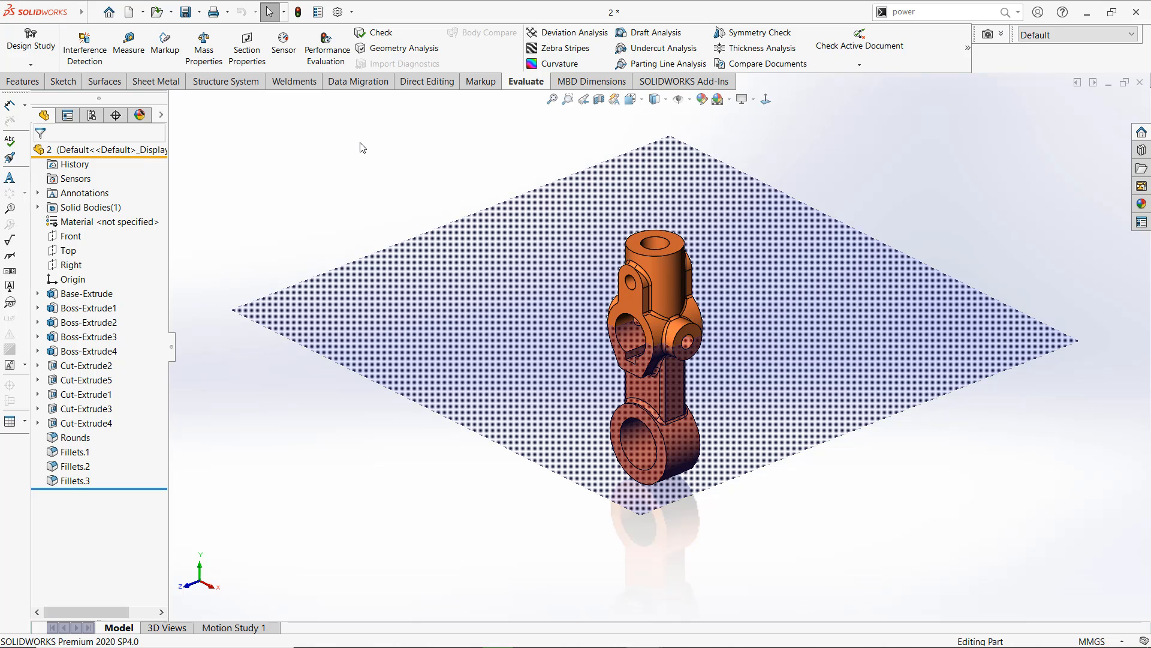
{"action": "left_click", "coordinate": [298, 12]}
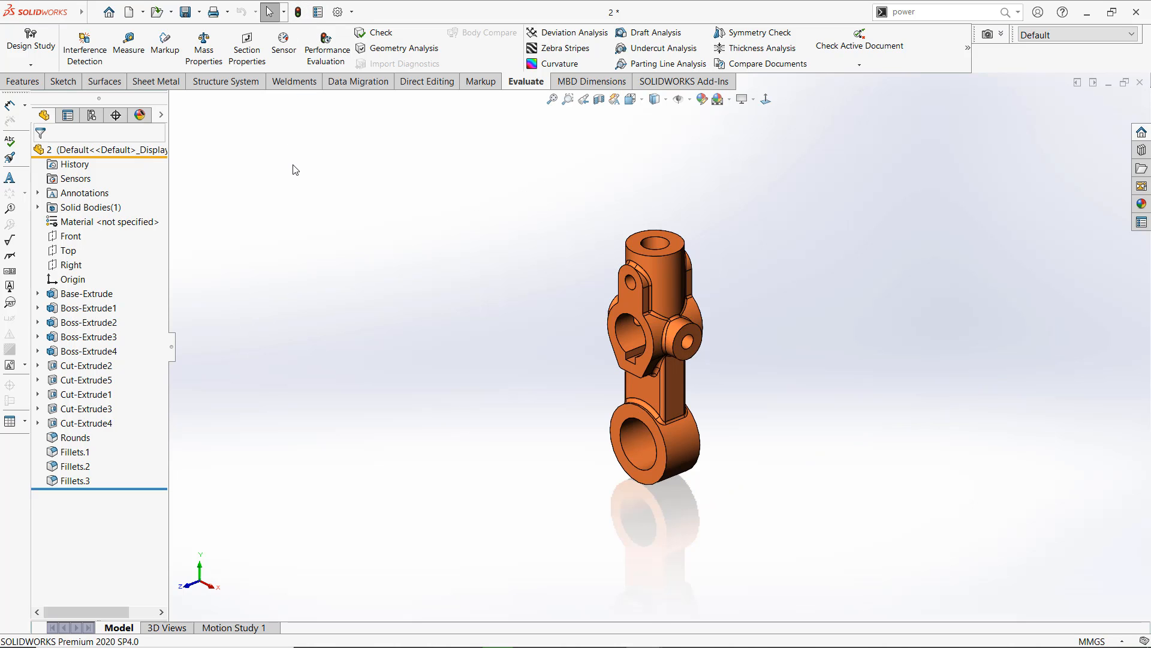
Check the Compare Utility entry on the PowerPoint slide and return to part 2 in SOLIDWORKS
{"action": "key", "text": "alt+Tab"}
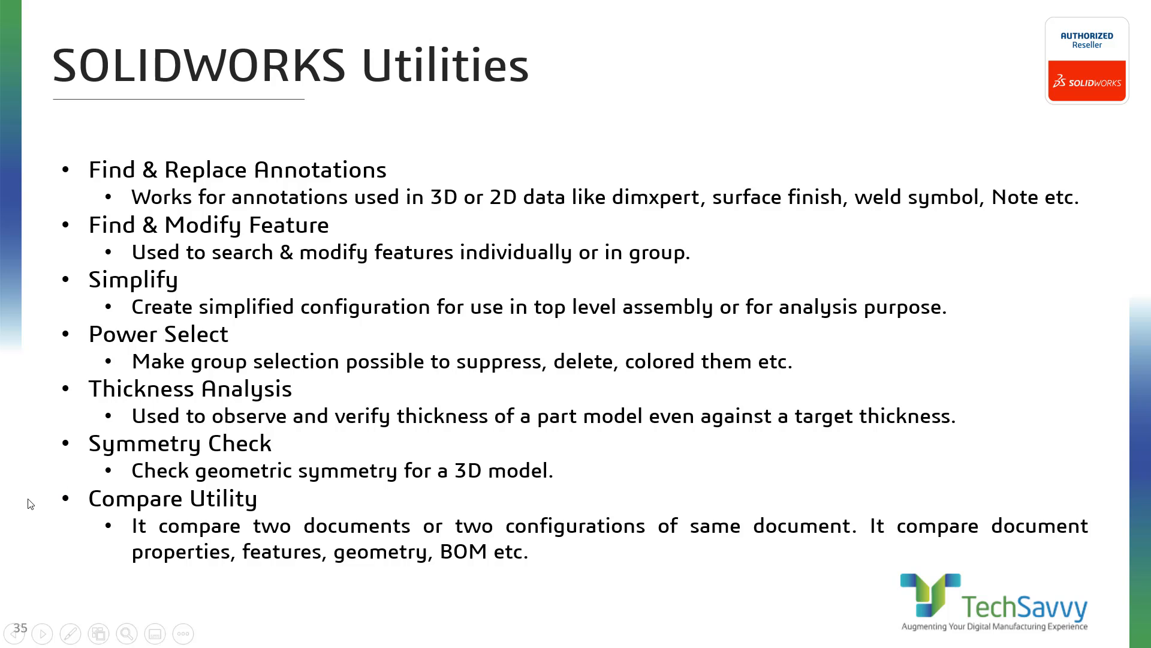
{"action": "key", "text": "alt+Tab"}
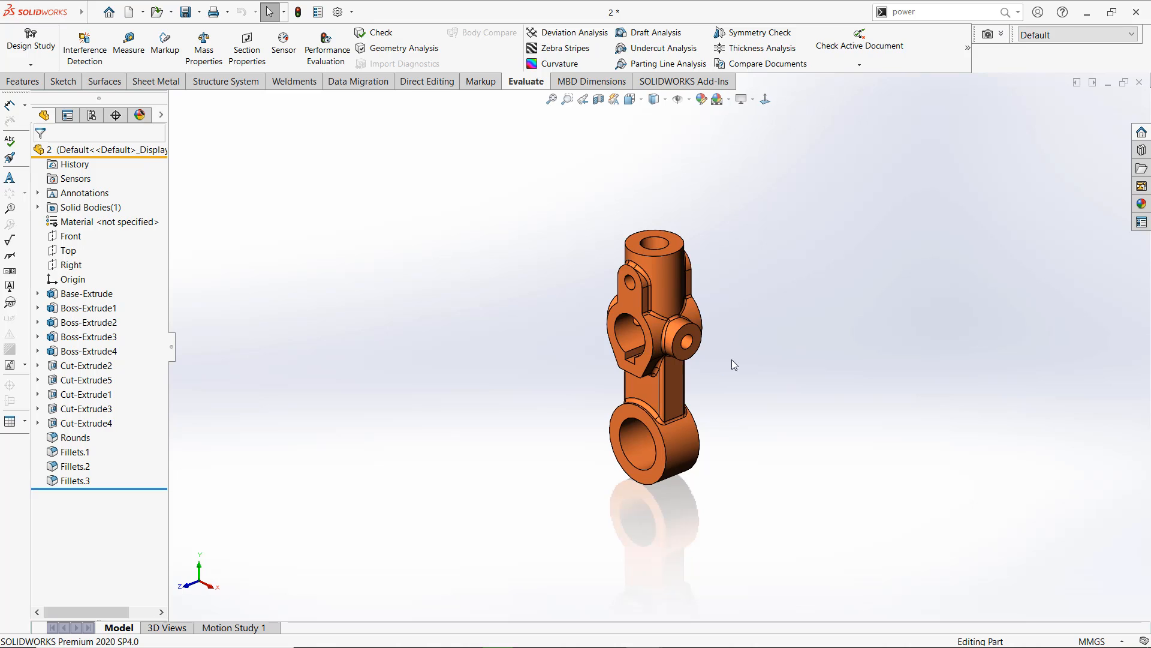
{"action": "scroll", "coordinate": [753, 361], "scroll_direction": "up", "scroll_amount": 1}
{"action": "scroll", "coordinate": [753, 361], "scroll_direction": "down", "scroll_amount": 1}
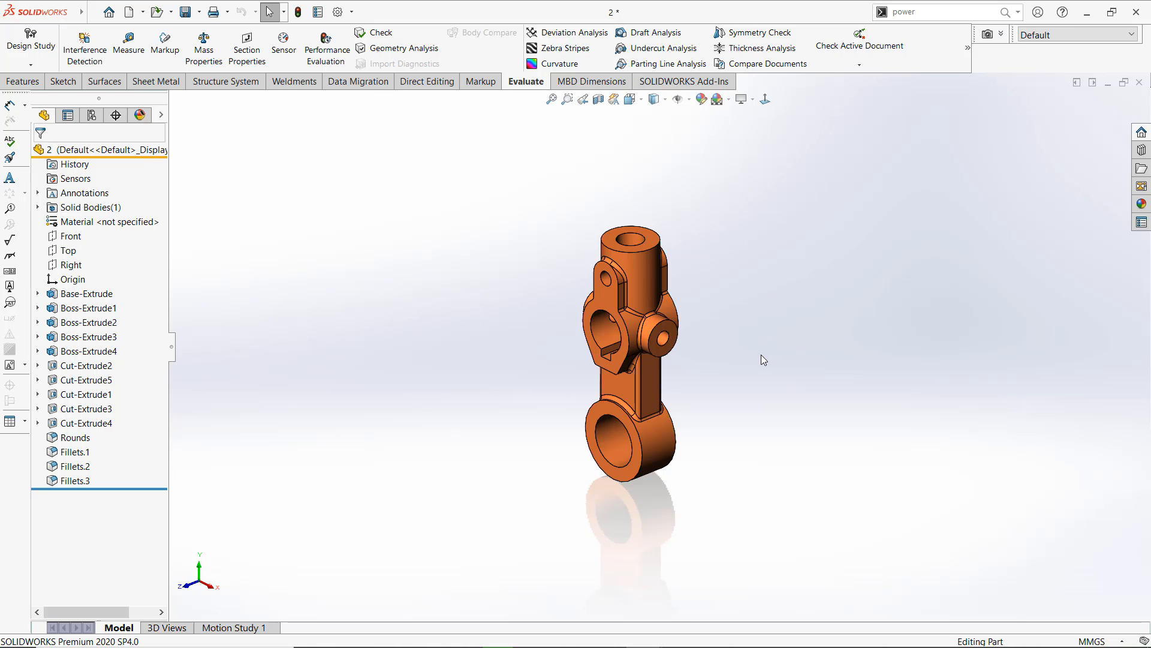
{"action": "scroll", "coordinate": [760, 355], "scroll_direction": "down", "scroll_amount": 1}
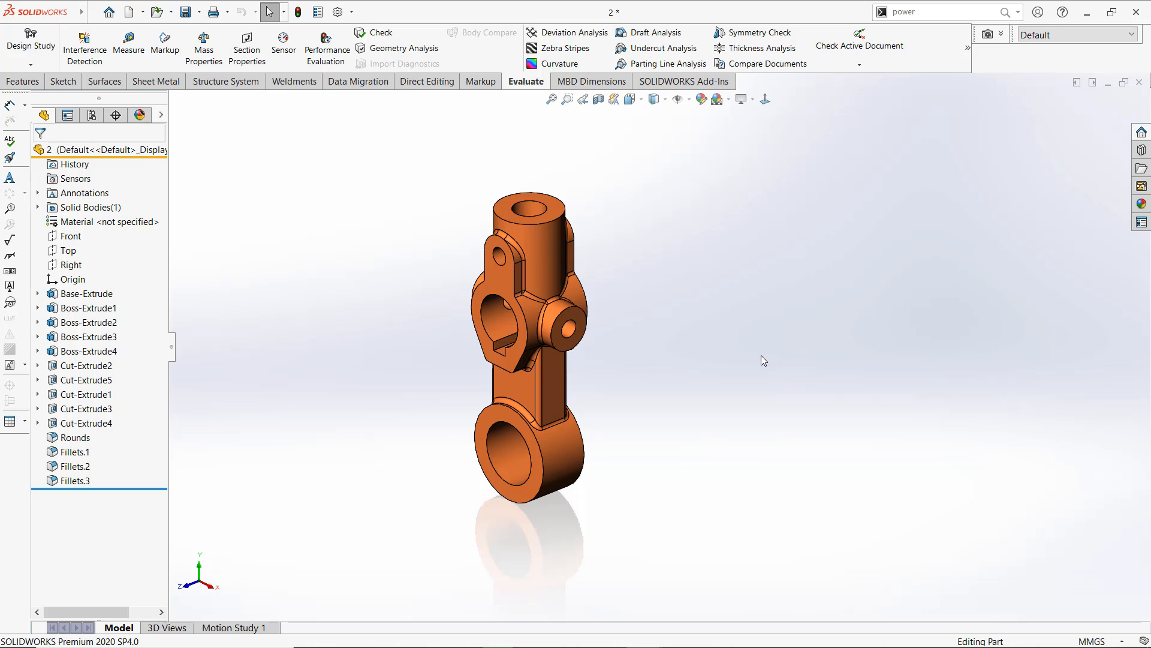
Open the part 2_1.SLDPRT from the recent documents
{"action": "key", "text": "r"}
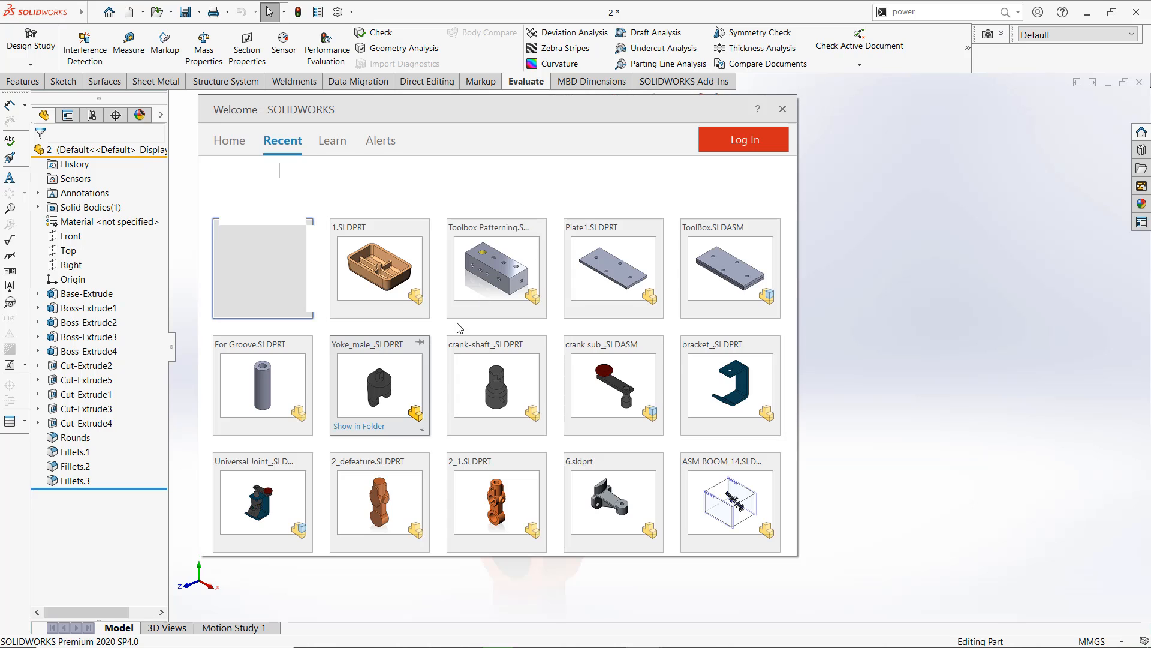
{"action": "scroll", "coordinate": [407, 278], "scroll_direction": "down", "scroll_amount": 3}
{"action": "scroll", "coordinate": [468, 348], "scroll_direction": "down", "scroll_amount": 1}
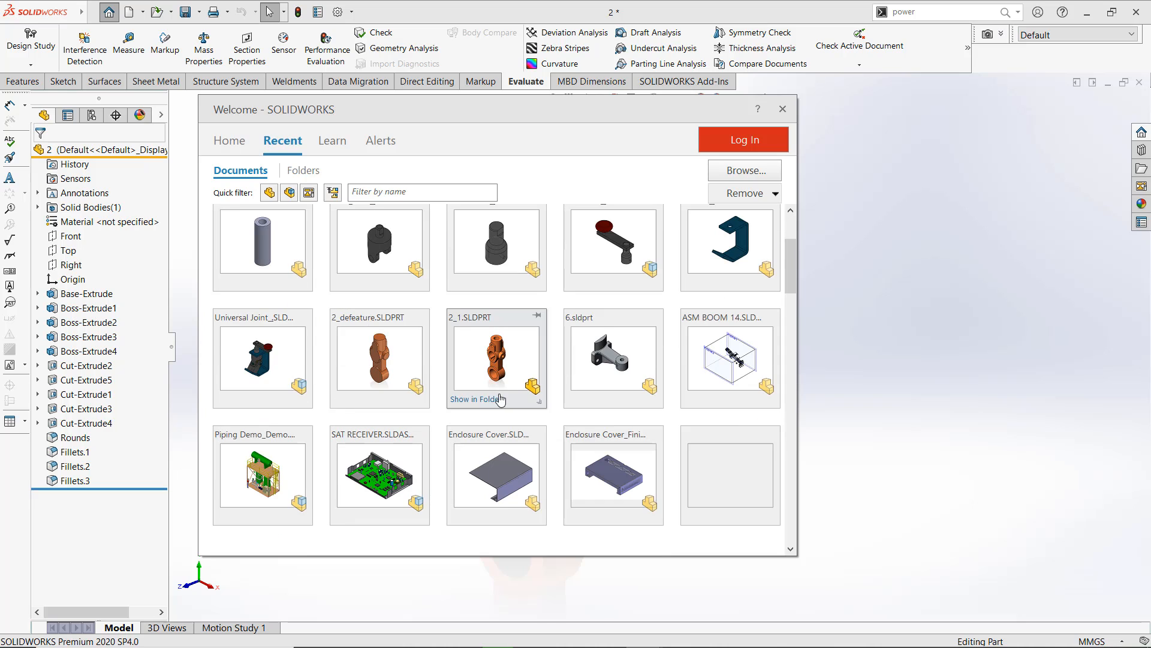
{"action": "left_click", "coordinate": [491, 361]}
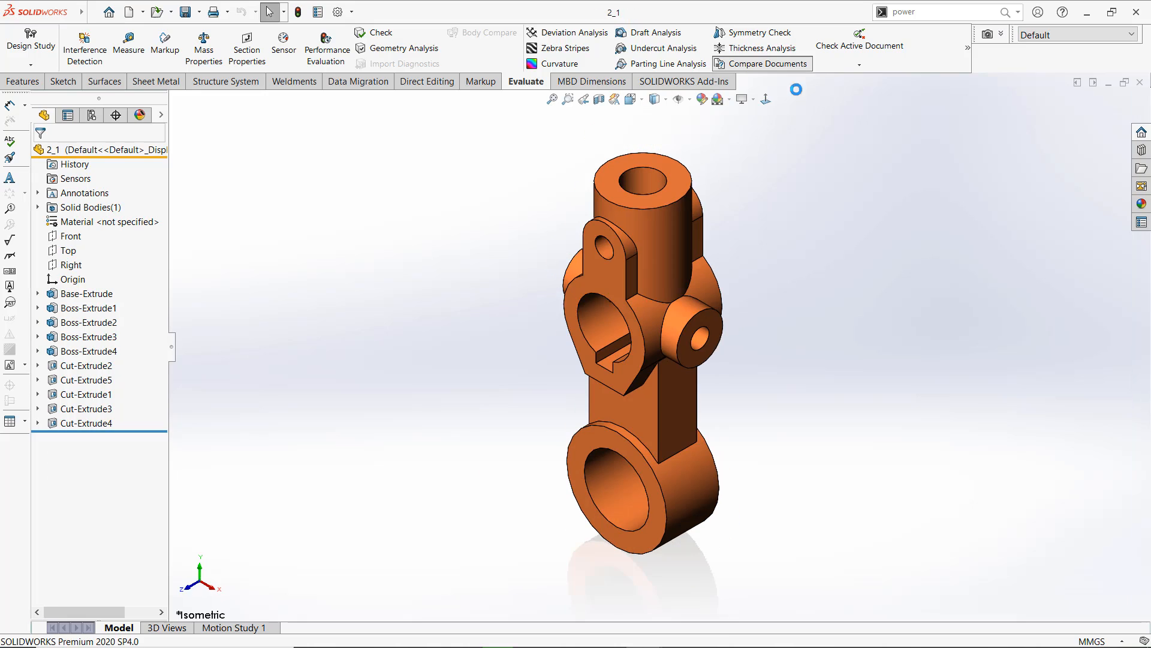
Start Compare Documents with part 2 as the reference document and 2_1 as the modified document
{"action": "left_click", "coordinate": [768, 64]}
{"action": "left_click", "coordinate": [1015, 128]}
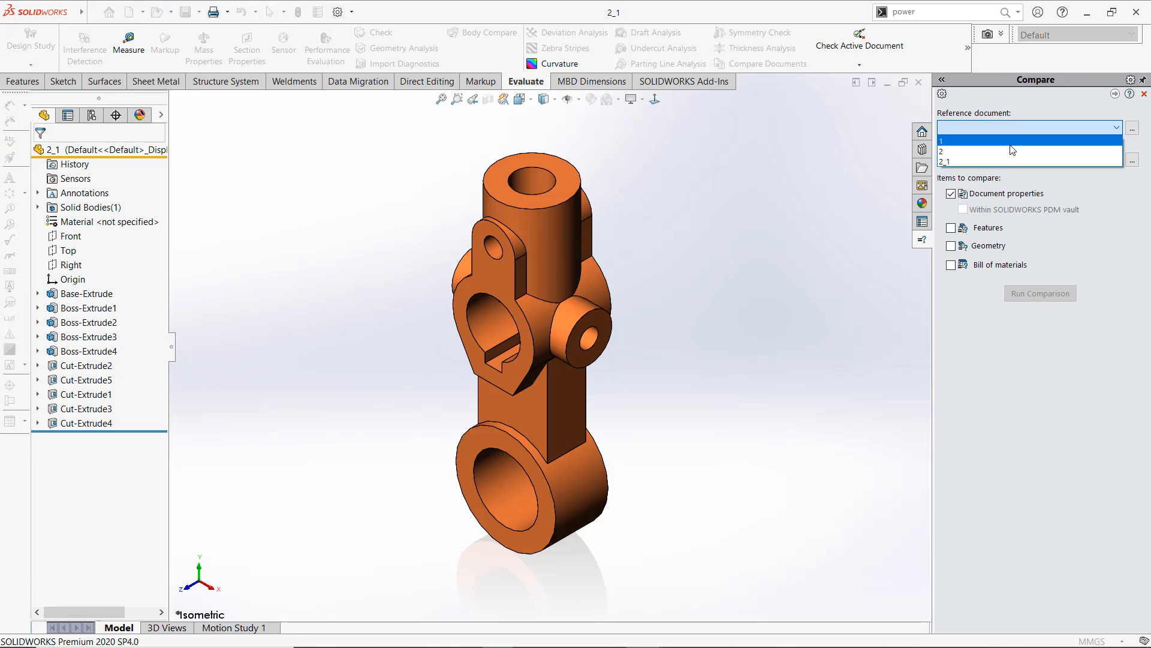
{"action": "left_click", "coordinate": [1009, 149]}
{"action": "left_click", "coordinate": [1011, 158]}
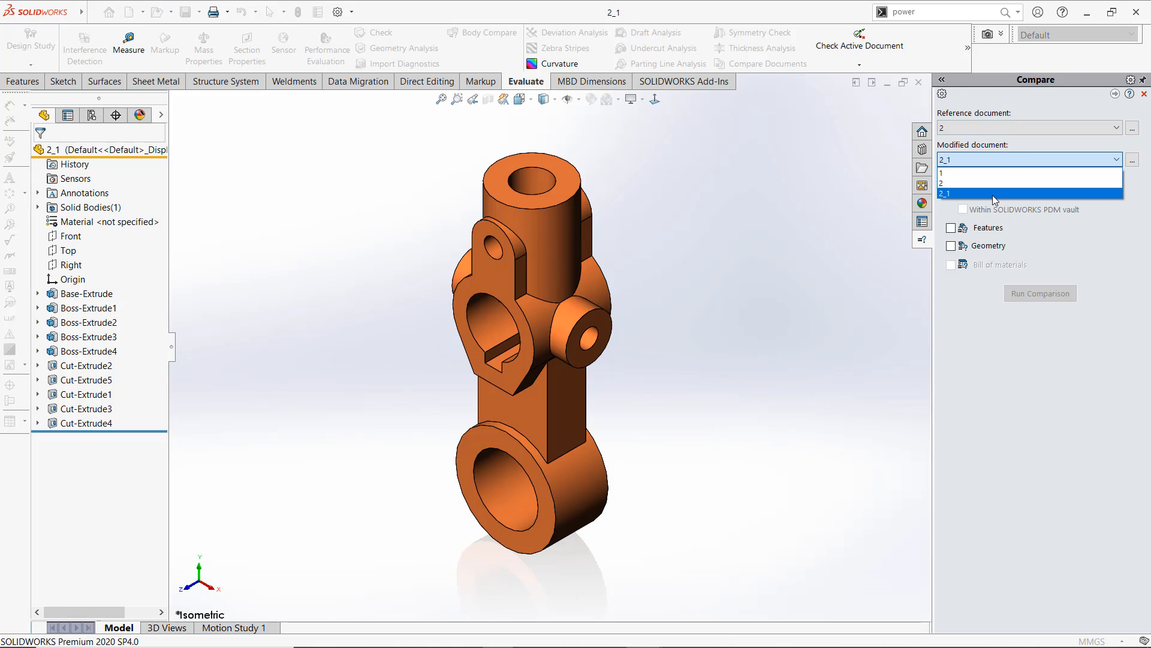
{"action": "left_click", "coordinate": [992, 195]}
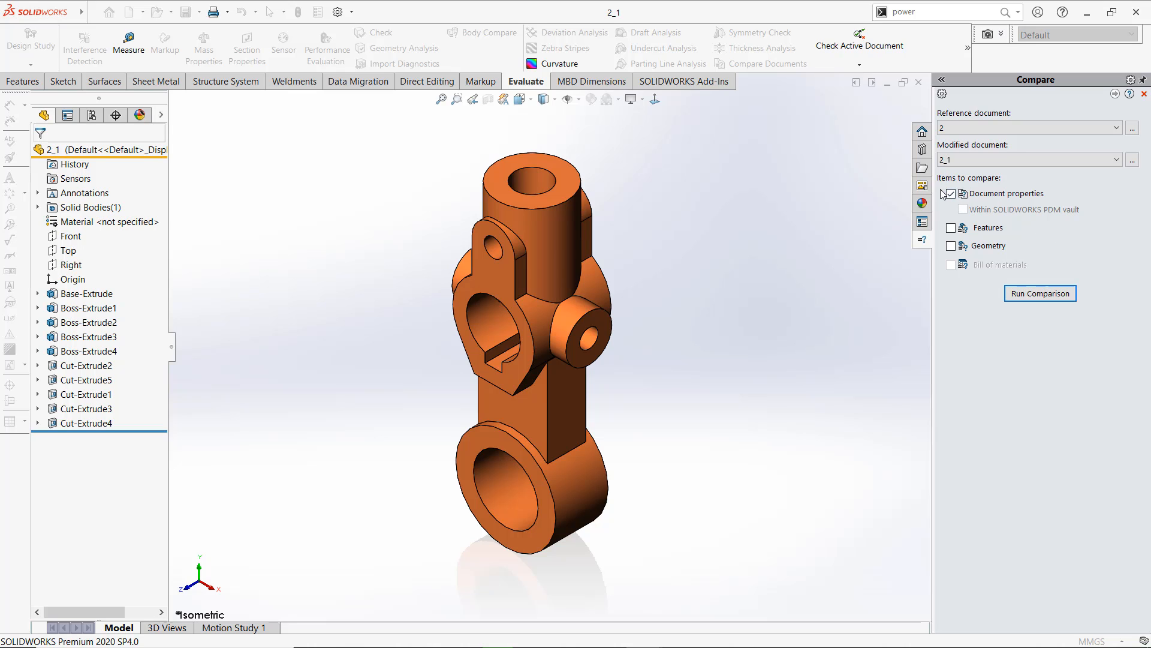
Run the comparison of documents 2 and 2_1 with features and geometry included alongside document properties
{"action": "left_click", "coordinate": [950, 228]}
{"action": "left_click", "coordinate": [951, 246]}
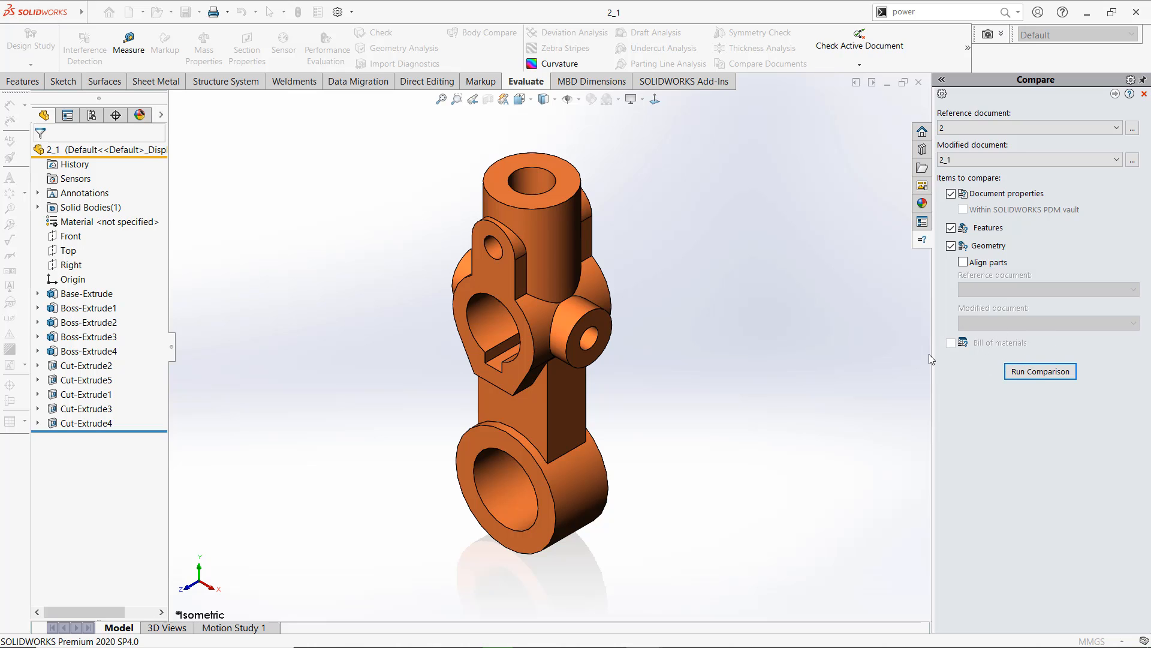
{"action": "left_click", "coordinate": [1056, 372]}
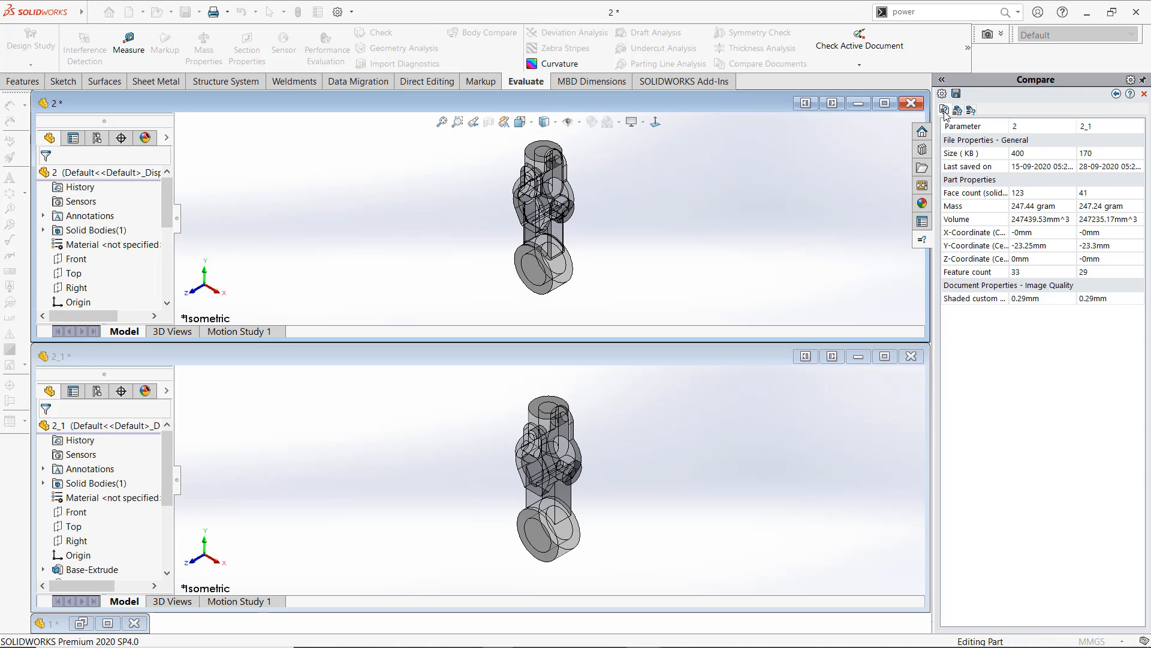
Review the comparison's mass property and feature differences, and bring up the geometry results
{"action": "left_click", "coordinate": [979, 208]}
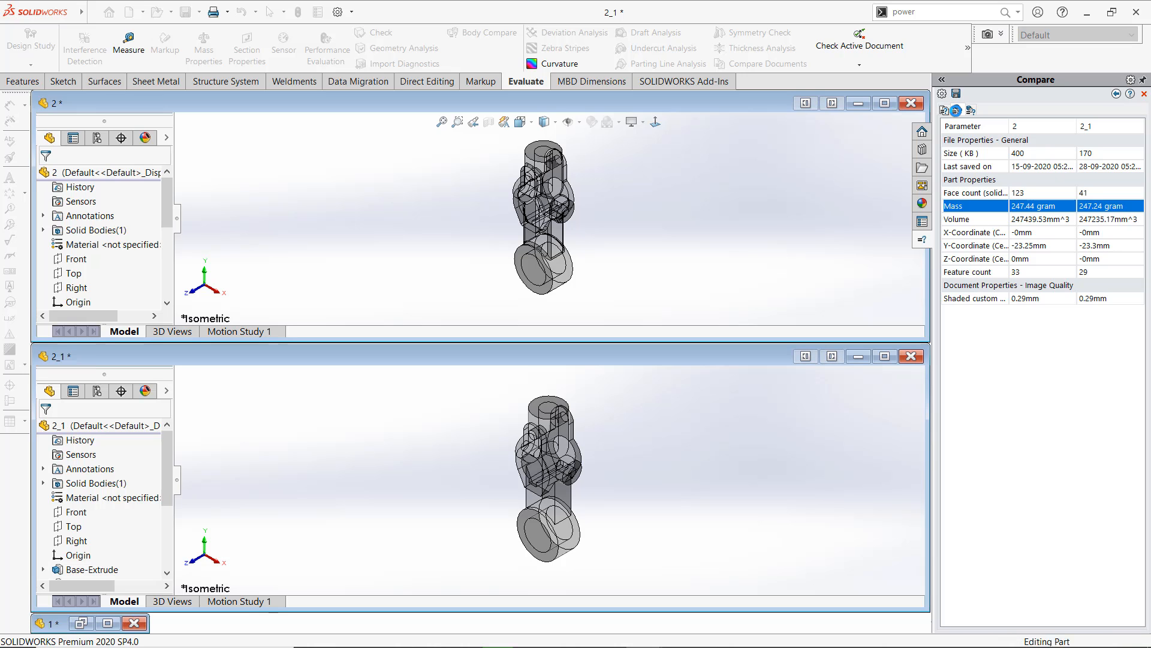
{"action": "left_click", "coordinate": [957, 111]}
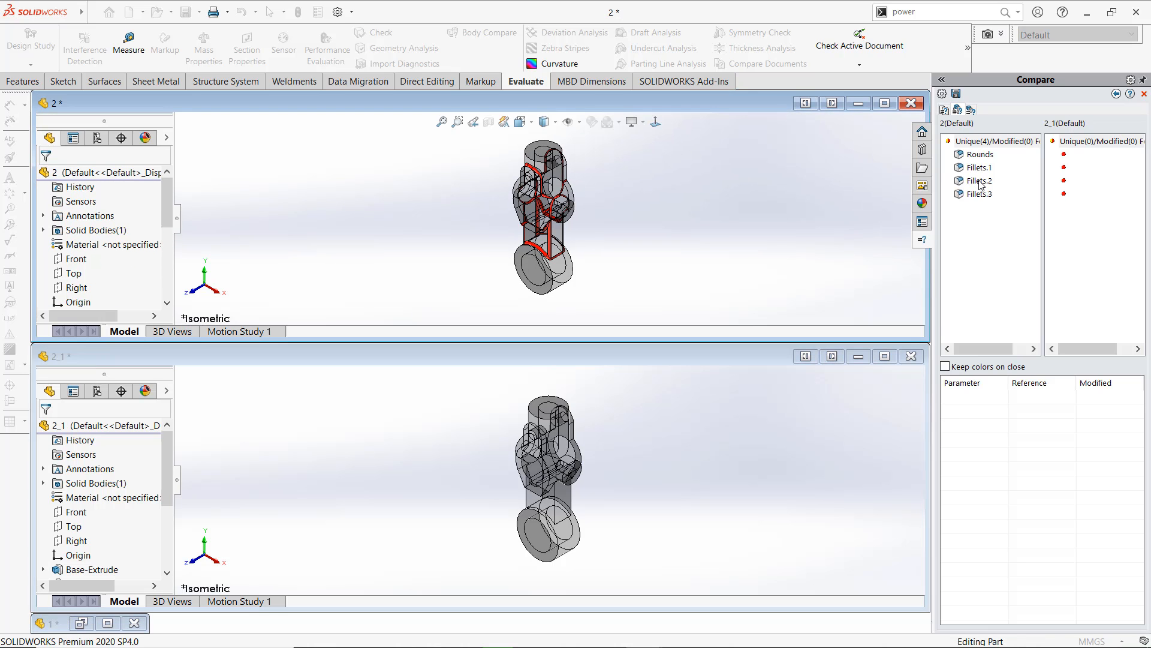
{"action": "left_click", "coordinate": [958, 110]}
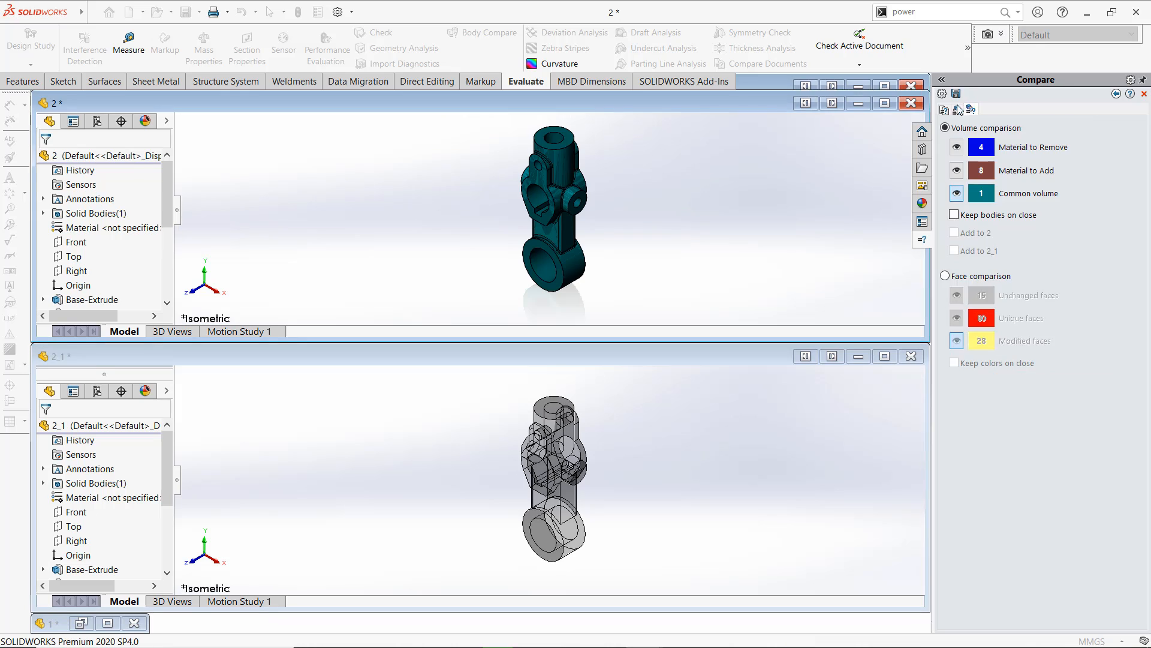
Examine the material to remove, material to add and common volume one at a time in the volume comparison
{"action": "left_click", "coordinate": [958, 193]}
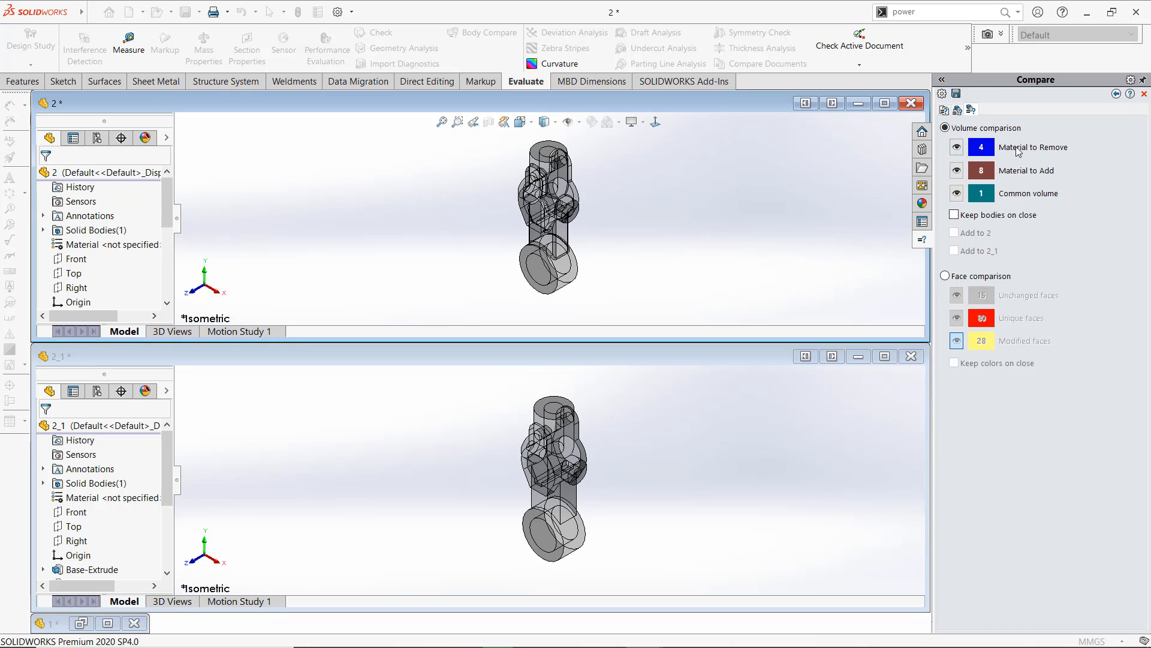
{"action": "left_click", "coordinate": [957, 147]}
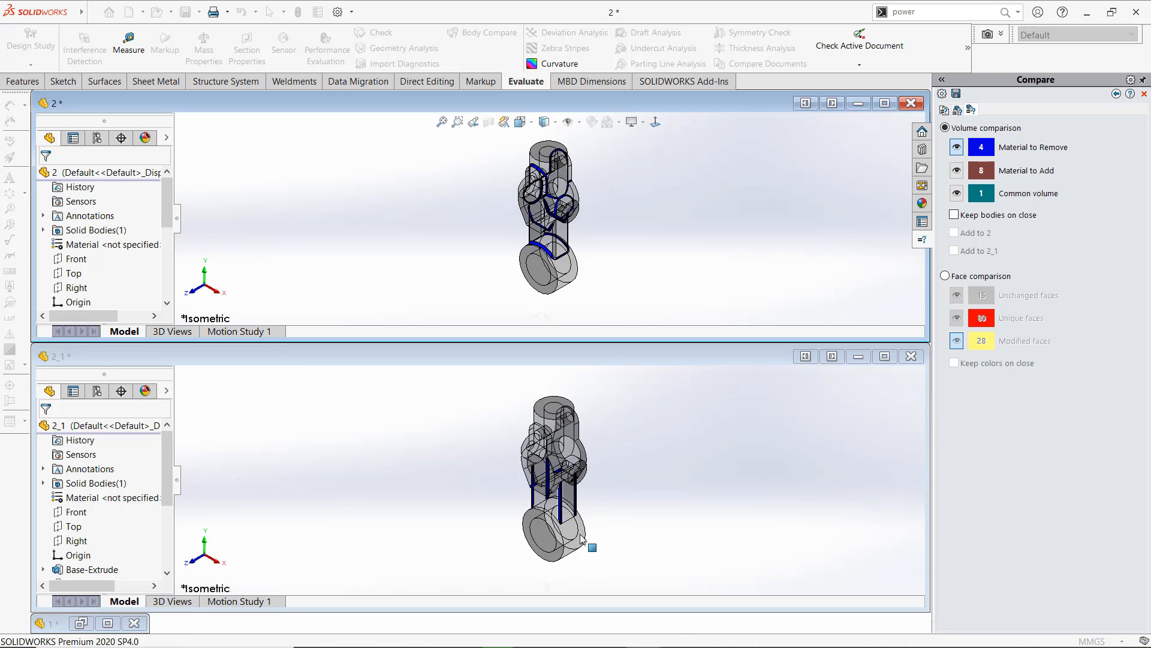
{"action": "left_click", "coordinate": [958, 171]}
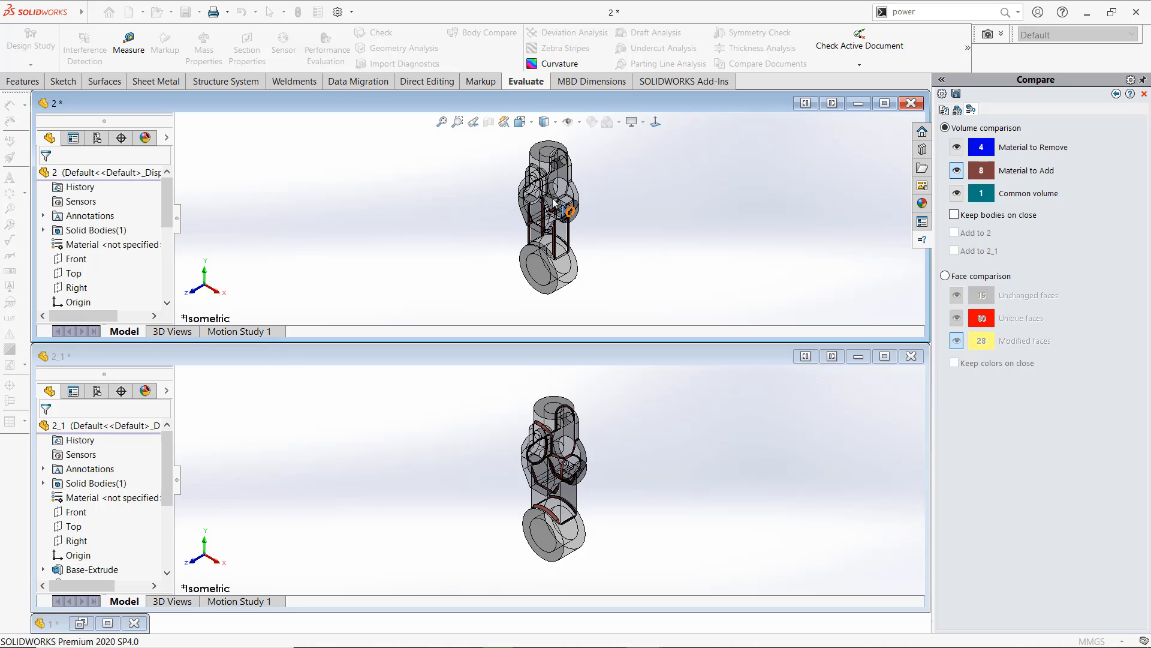
{"action": "left_click", "coordinate": [957, 171]}
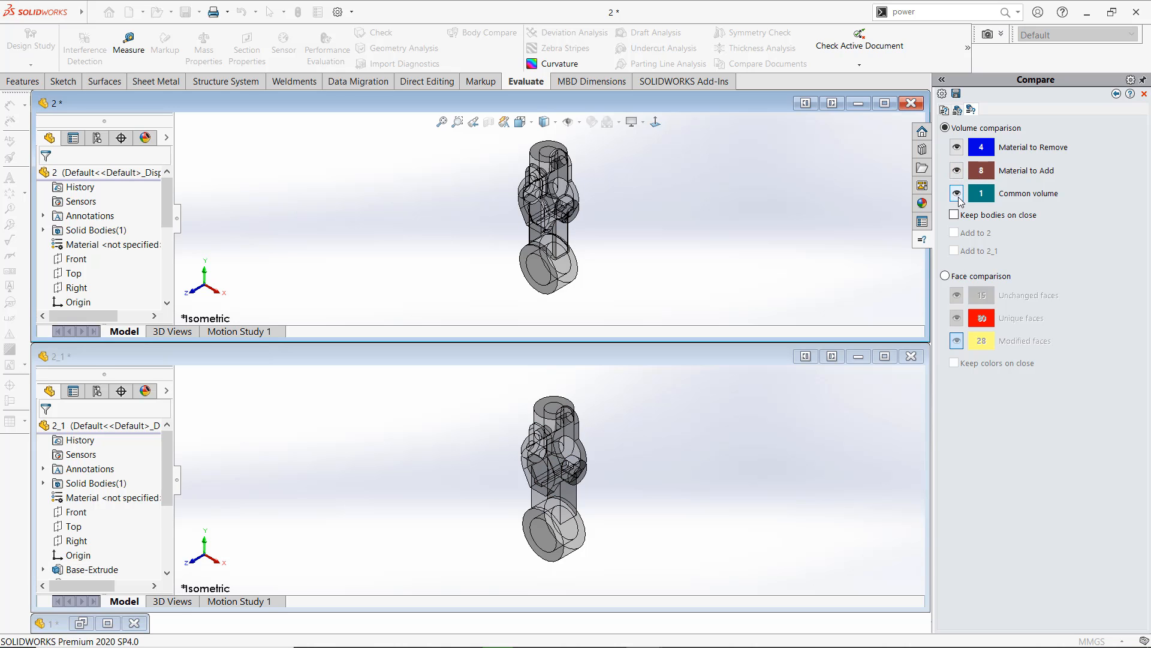
{"action": "left_click", "coordinate": [957, 193]}
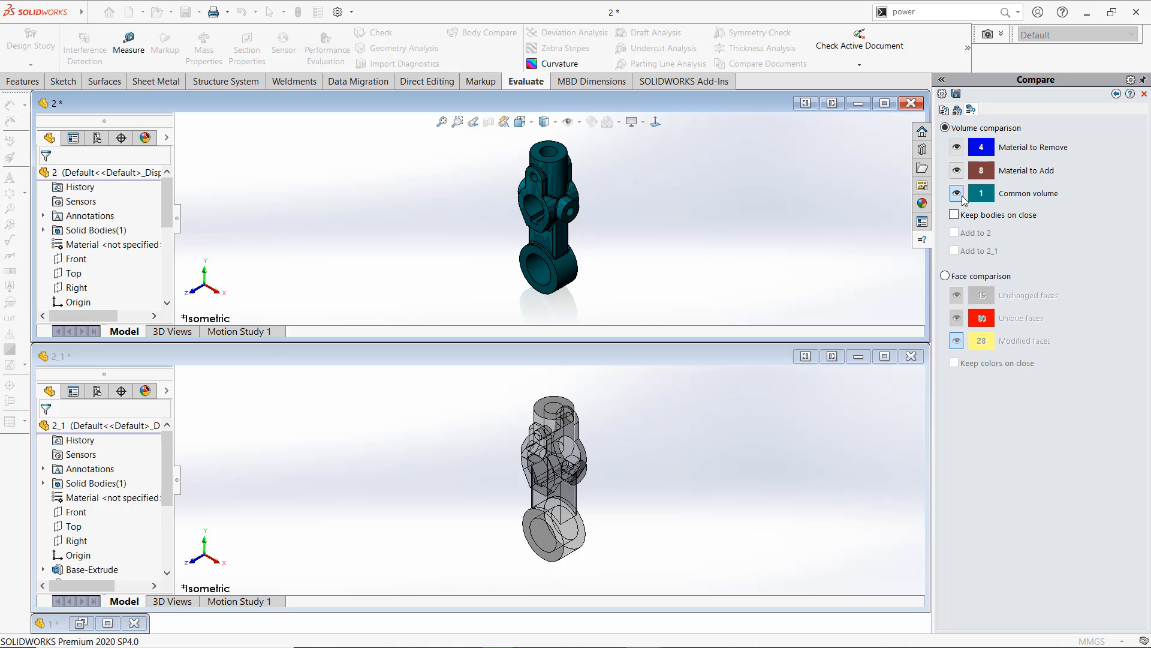
{"action": "left_click", "coordinate": [957, 193]}
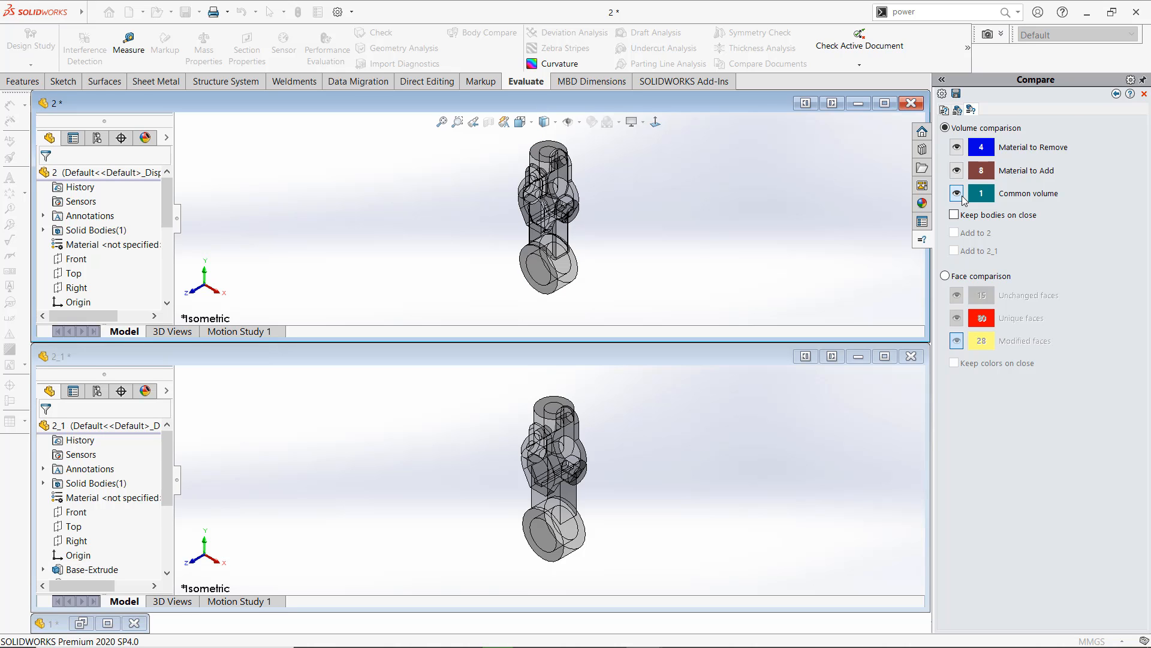
End the document comparison, close part 2_1 and maximize part 2
{"action": "left_click", "coordinate": [1144, 93]}
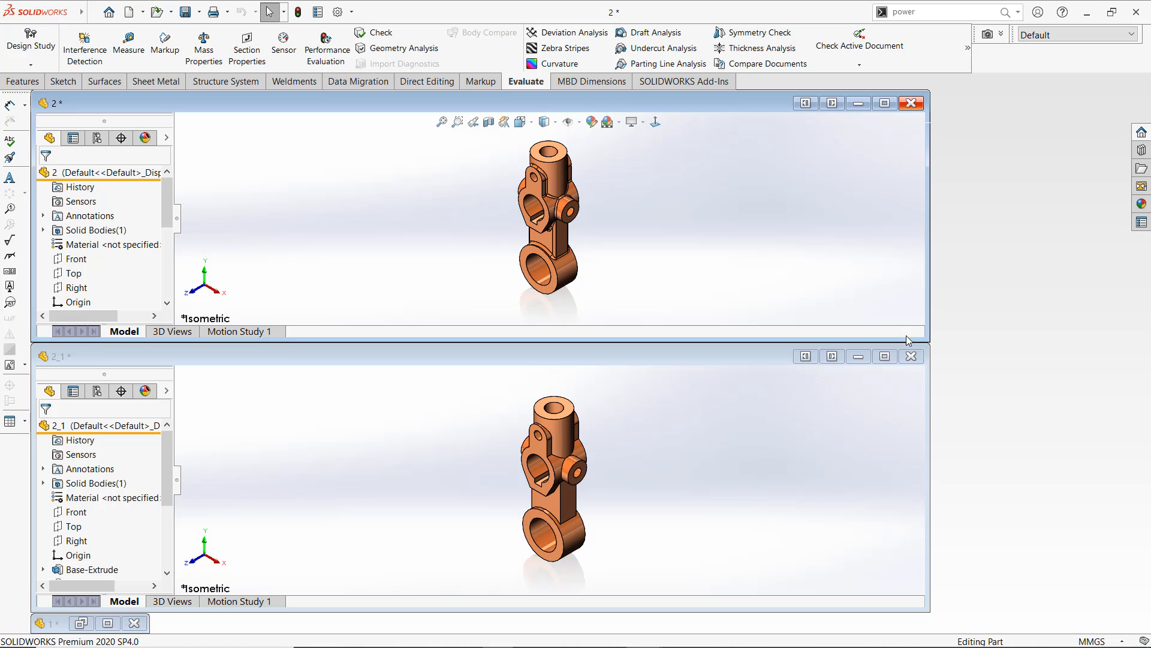
{"action": "left_click", "coordinate": [910, 356]}
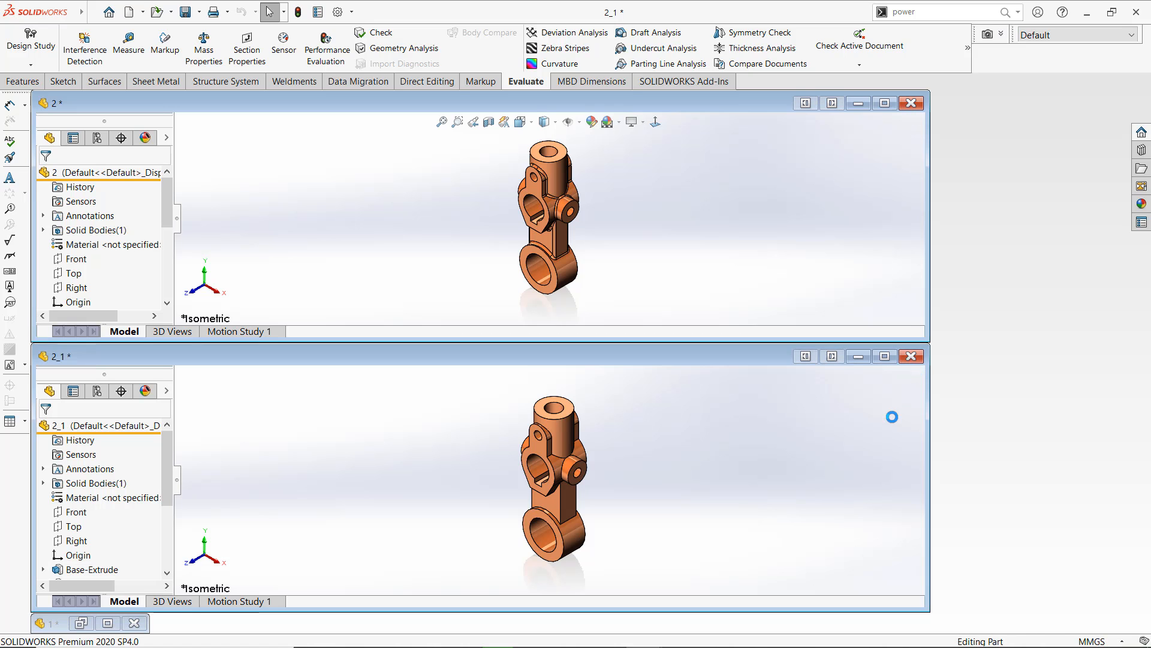
{"action": "left_click", "coordinate": [590, 358]}
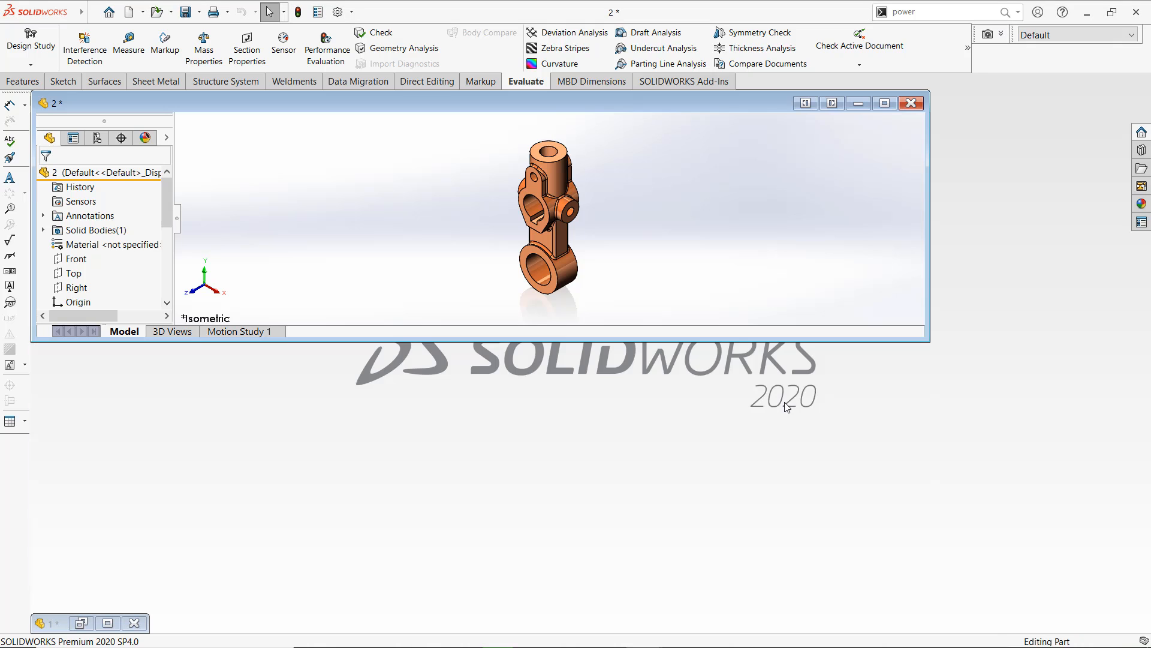
{"action": "left_click", "coordinate": [885, 104]}
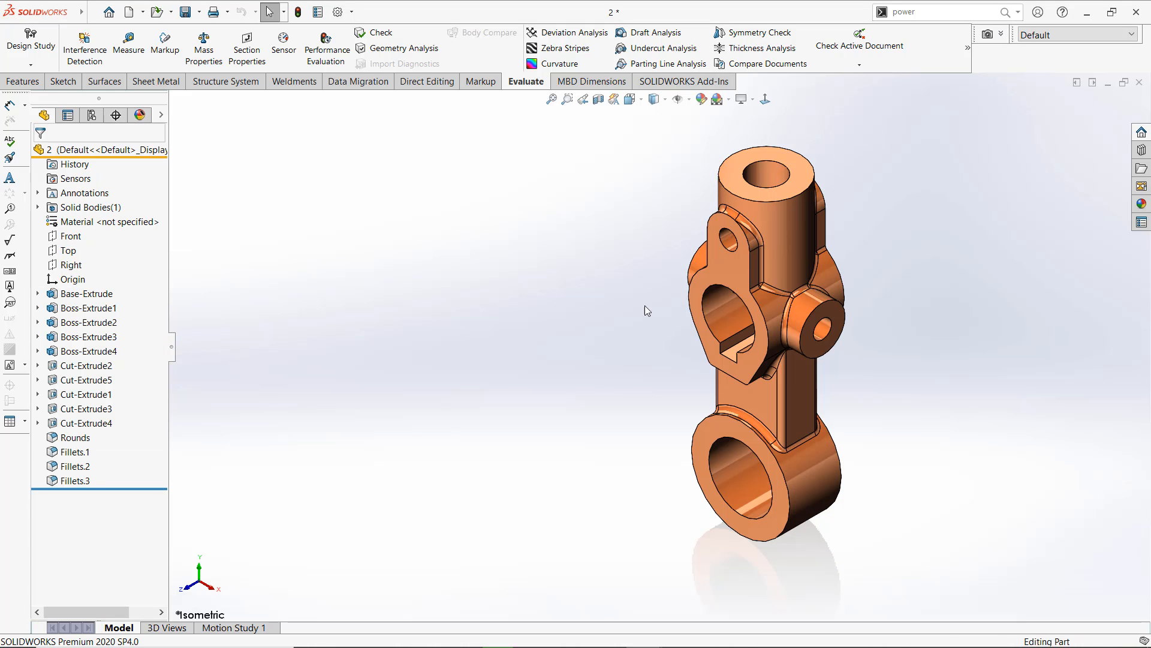
Advance the PowerPoint slides to the Geometry Analysis entry, and bring up part 1 in SOLIDWORKS with its Default configuration collapsed
{"action": "key", "text": "alt+Tab"}
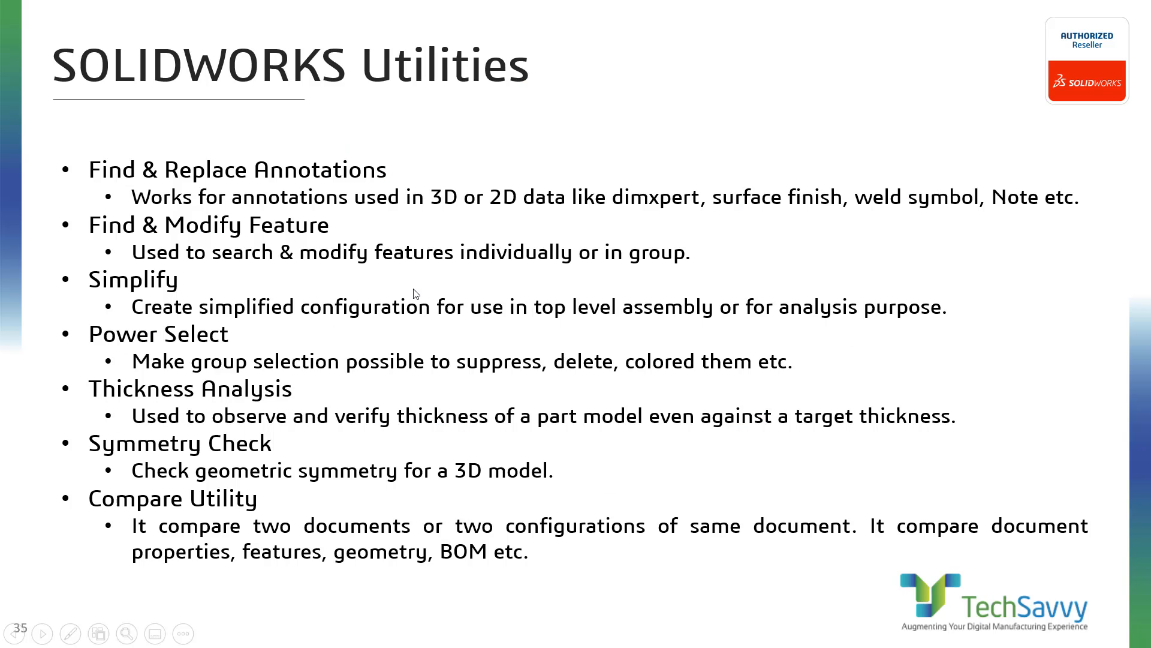
{"action": "left_click", "coordinate": [418, 294]}
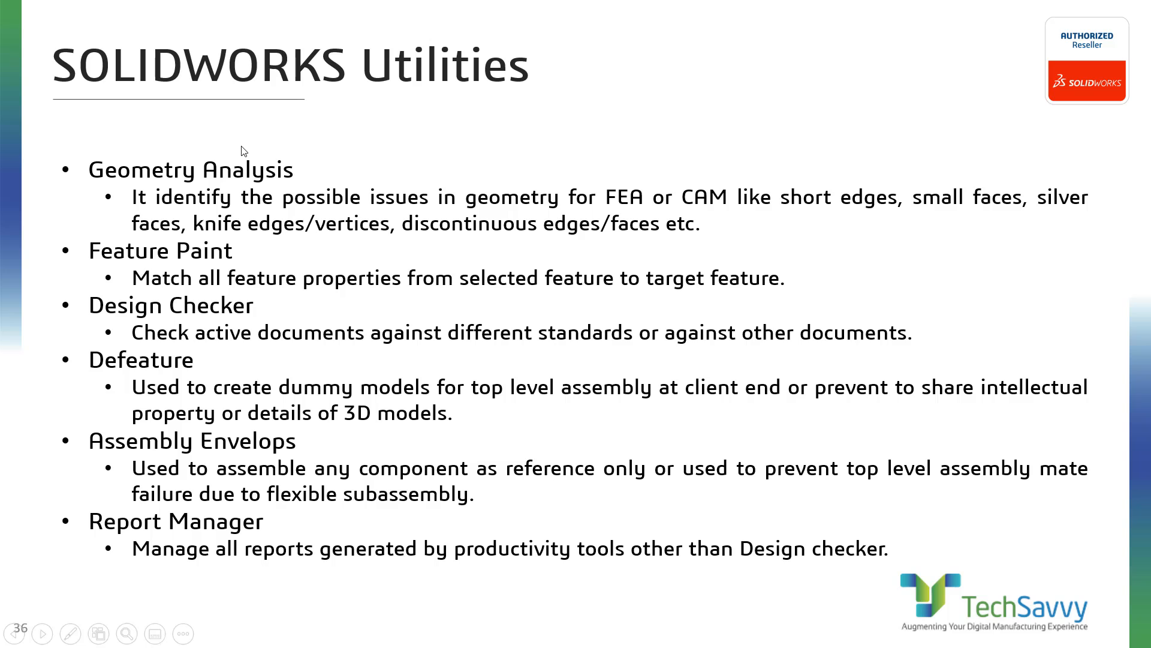
{"action": "key", "text": "alt+Tab"}
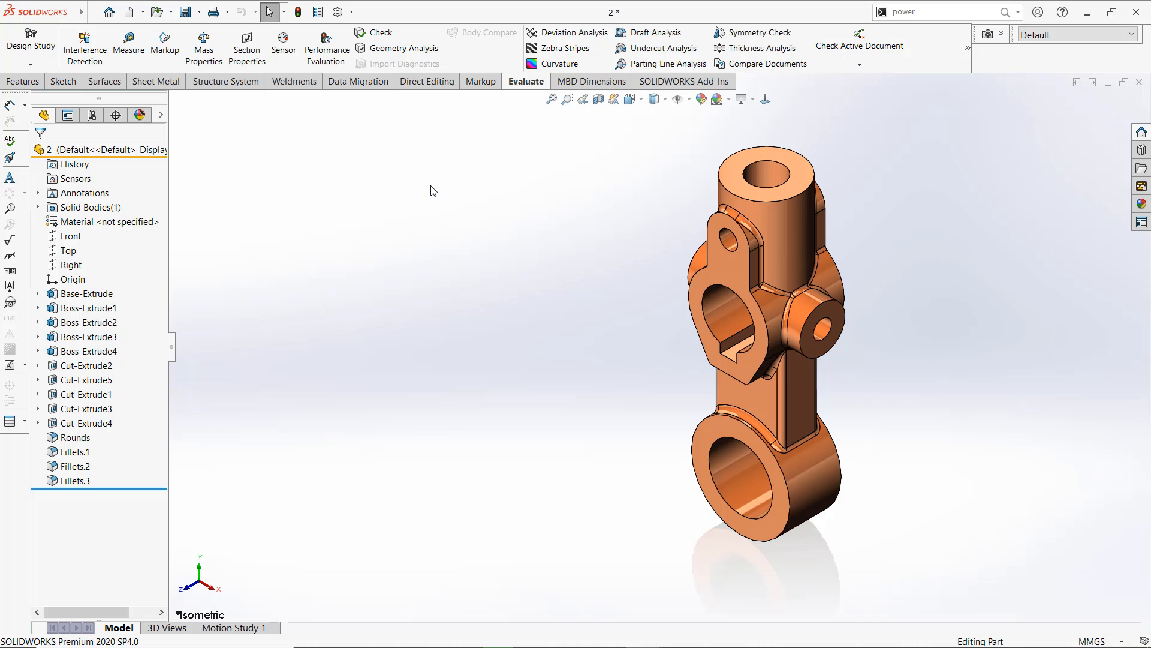
{"action": "key", "text": "ctrl+Tab"}
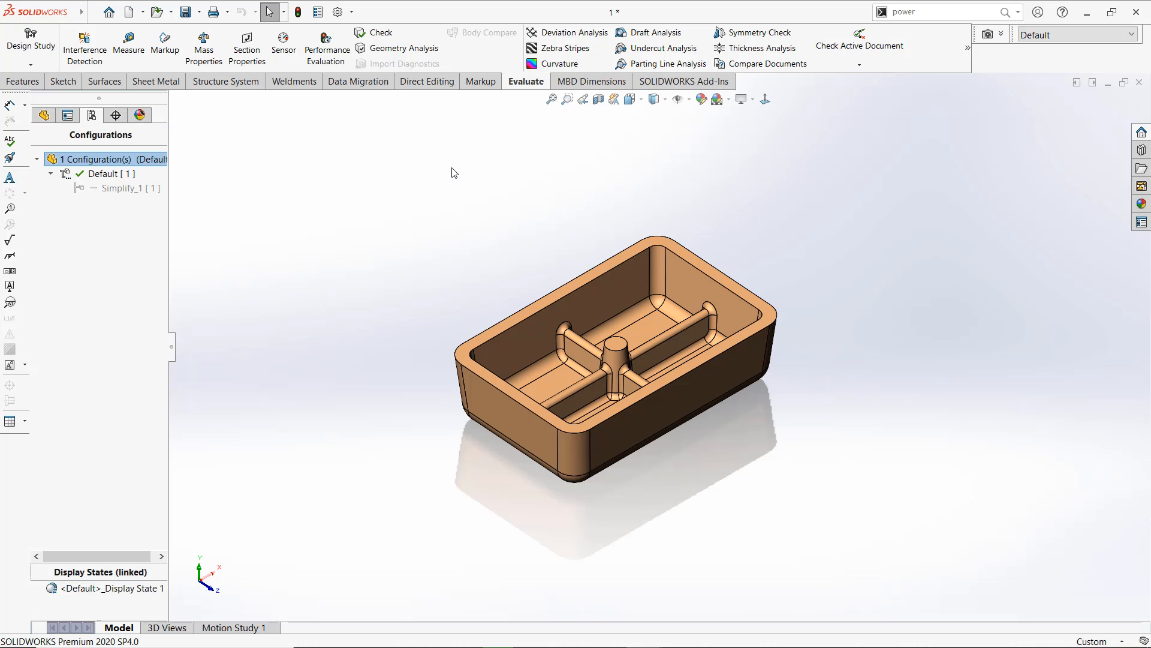
{"action": "left_click", "coordinate": [50, 174]}
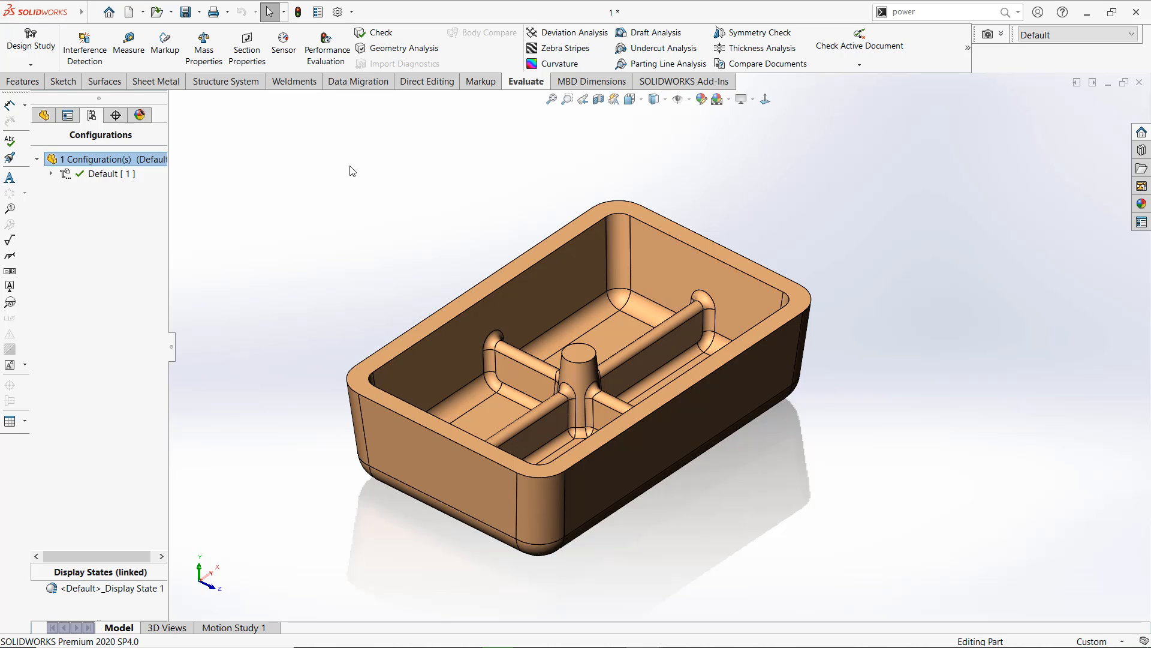
Run Geometry Analysis on part 1 with the default parameters, inspect the knife edges result and close the analysis
{"action": "left_click", "coordinate": [403, 48]}
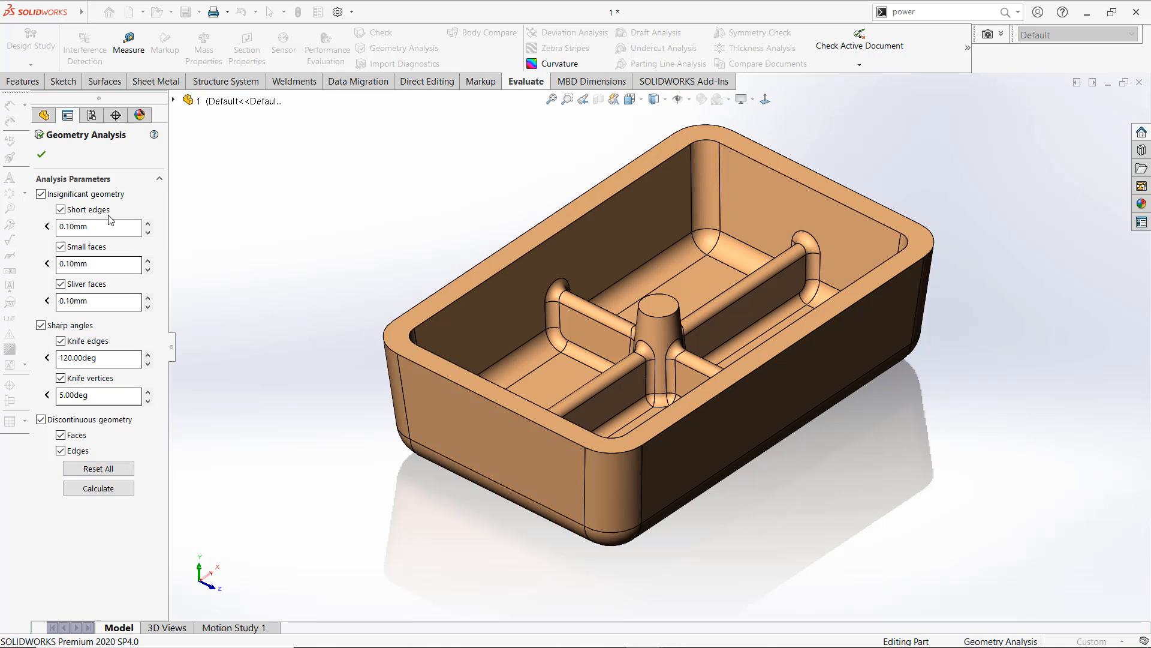
{"action": "left_click", "coordinate": [103, 489]}
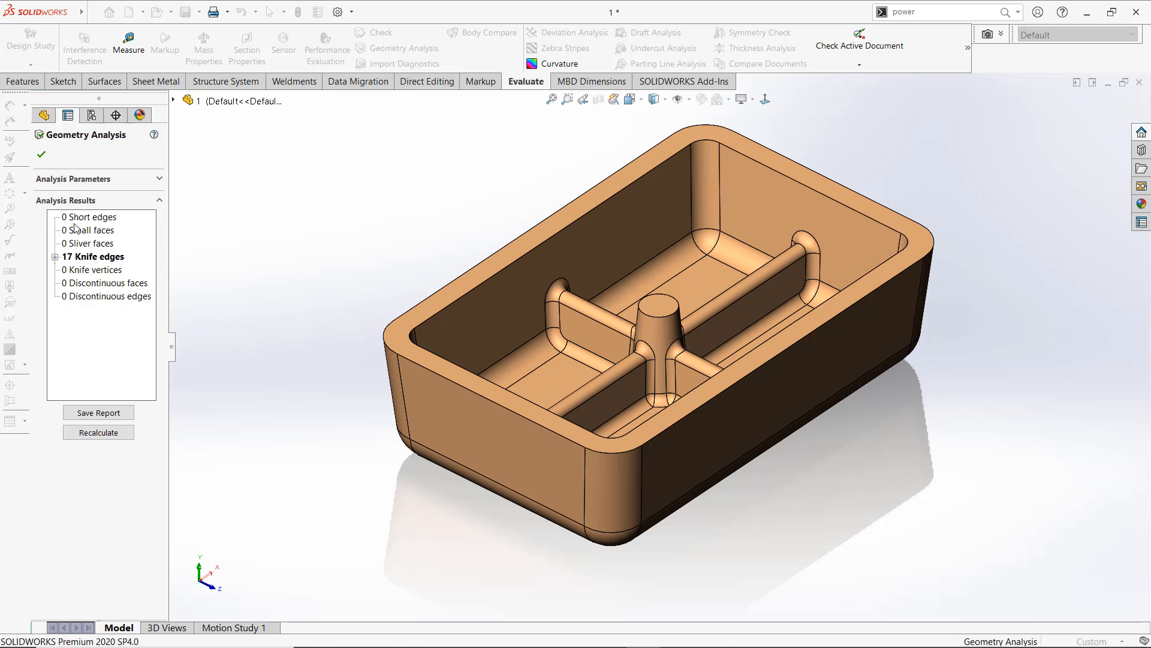
{"action": "left_click", "coordinate": [54, 257]}
{"action": "left_click", "coordinate": [55, 217]}
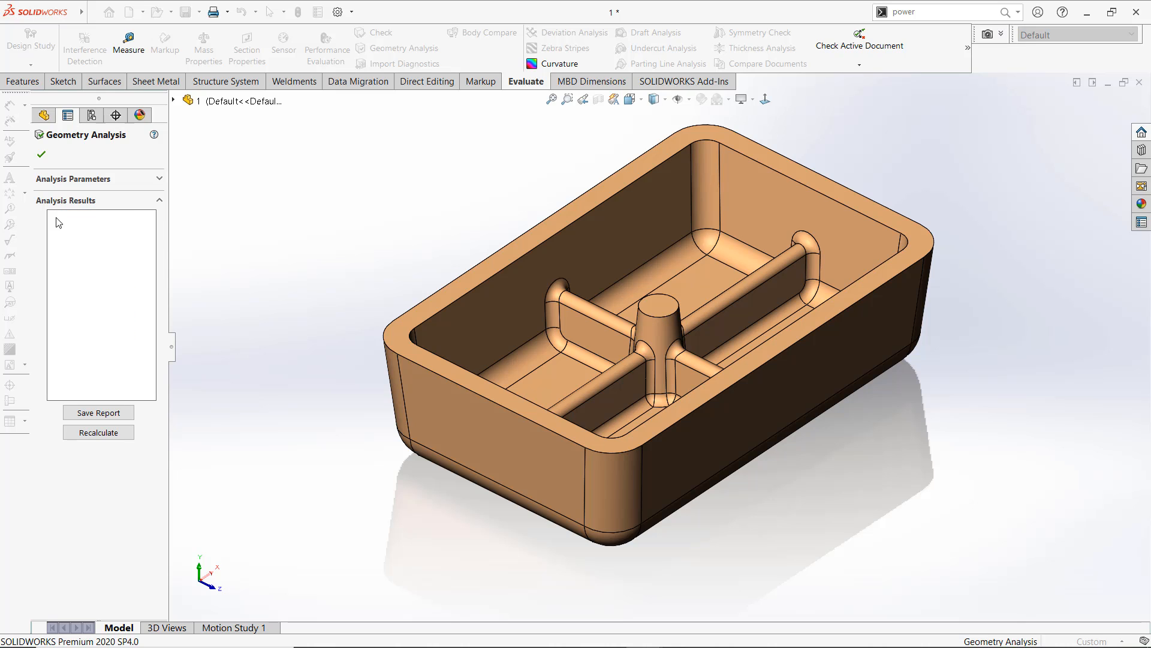
{"action": "left_click", "coordinate": [42, 156]}
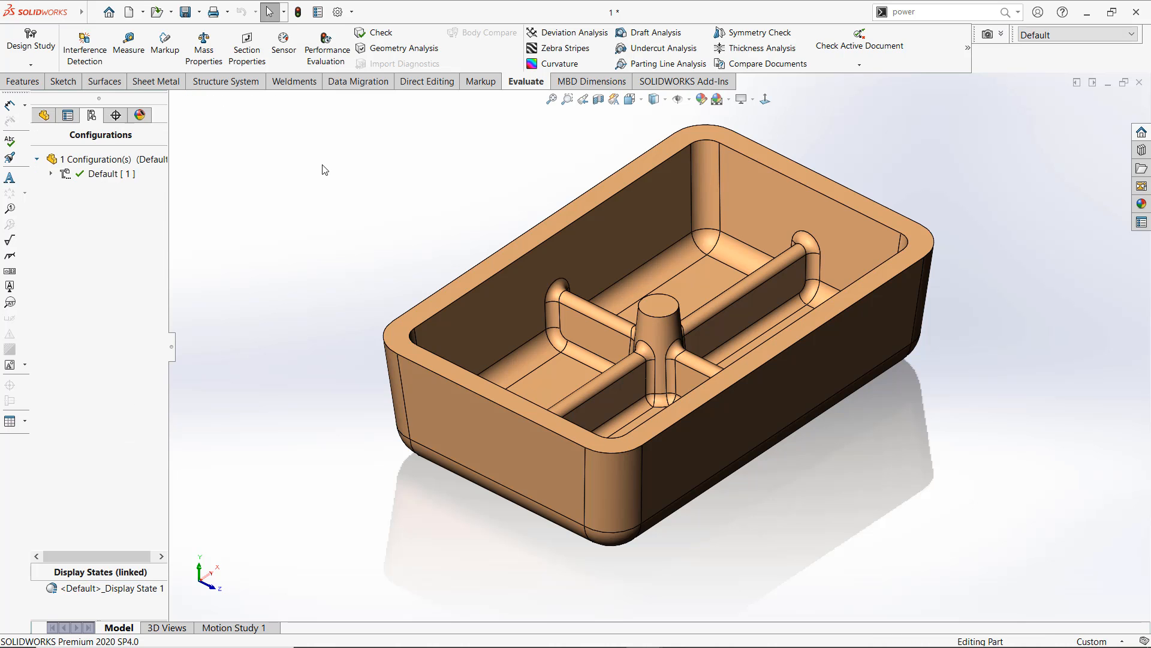
Check the Feature Paint entry on the PowerPoint slide, and open the Toolbox Patterning part from the recent documents in SOLIDWORKS
{"action": "key", "text": "alt+Tab"}
{"action": "left_click", "coordinate": [479, 333]}
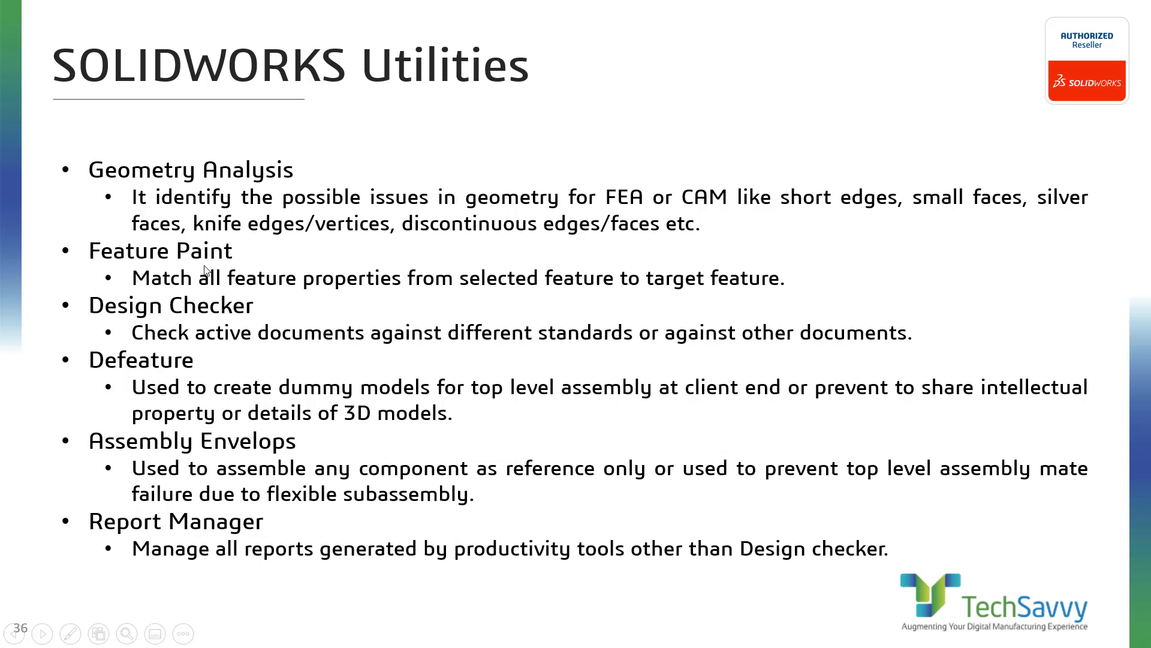
{"action": "key", "text": "alt+Tab"}
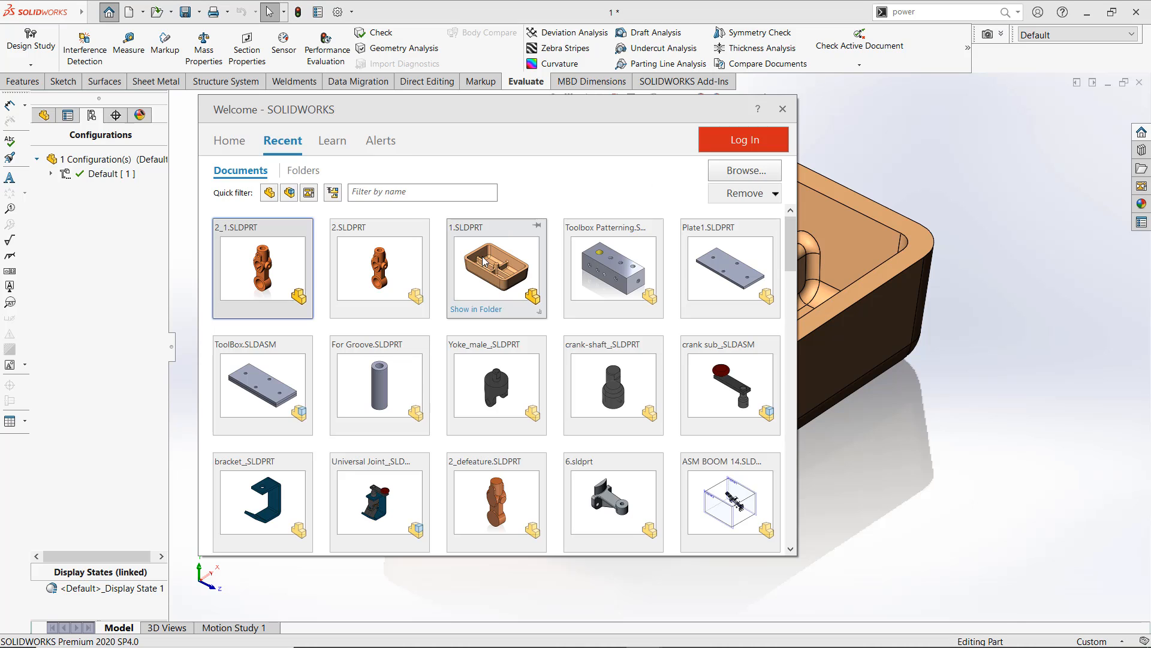
{"action": "left_click", "coordinate": [615, 264]}
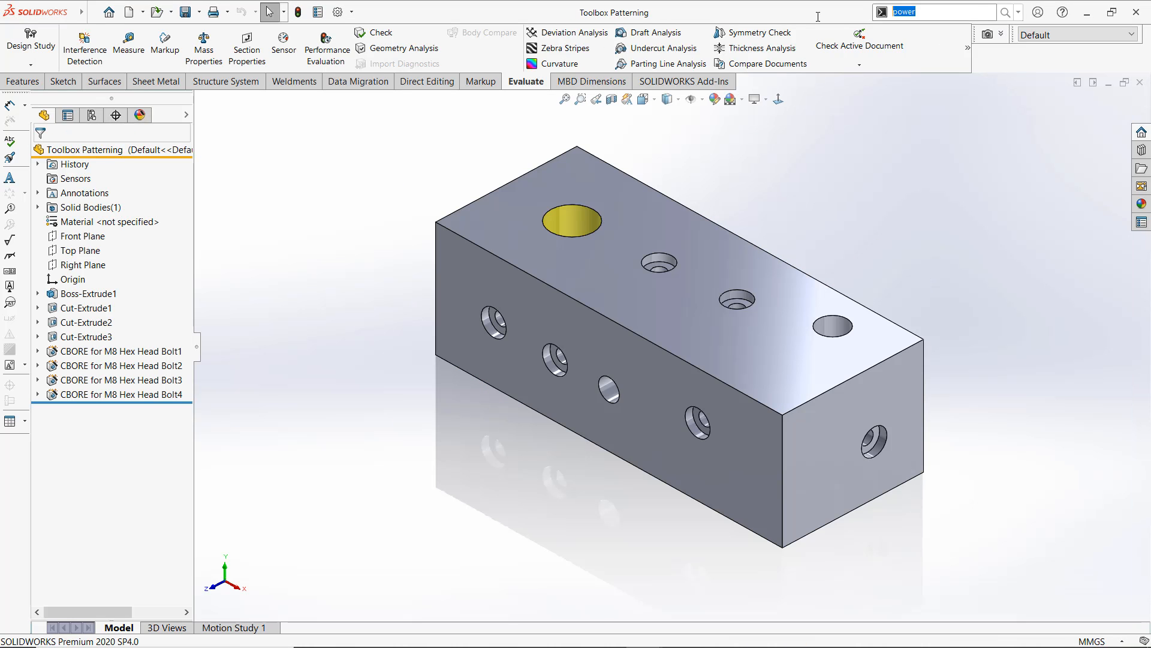
{"action": "type", "text": "featu"}
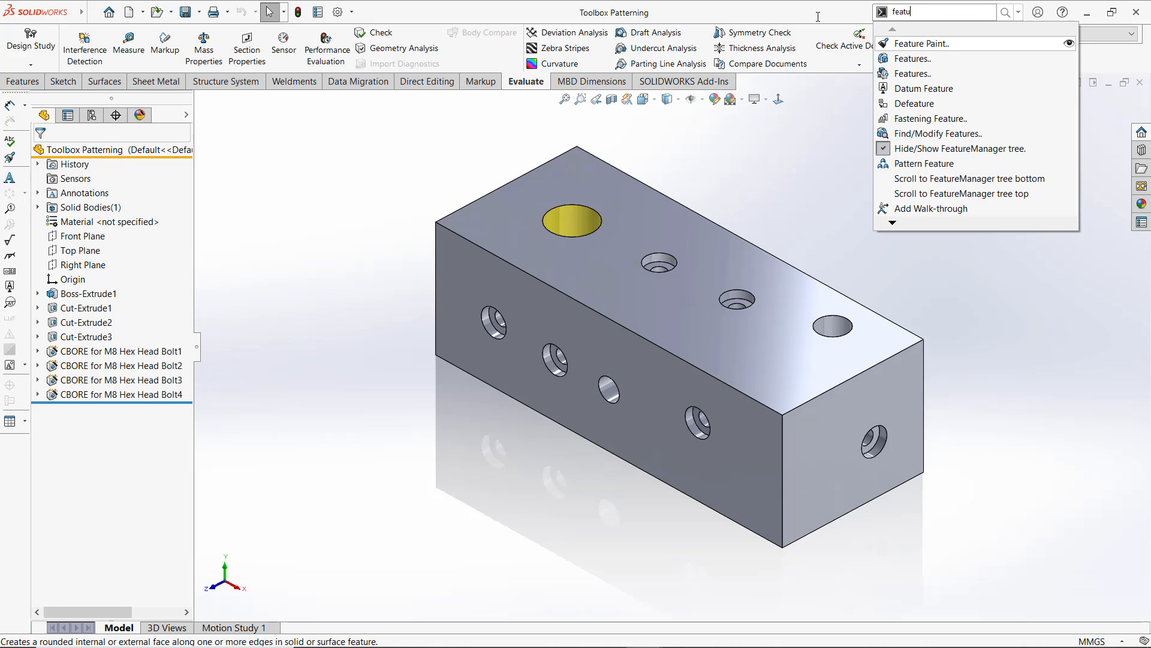
{"action": "left_click", "coordinate": [921, 44]}
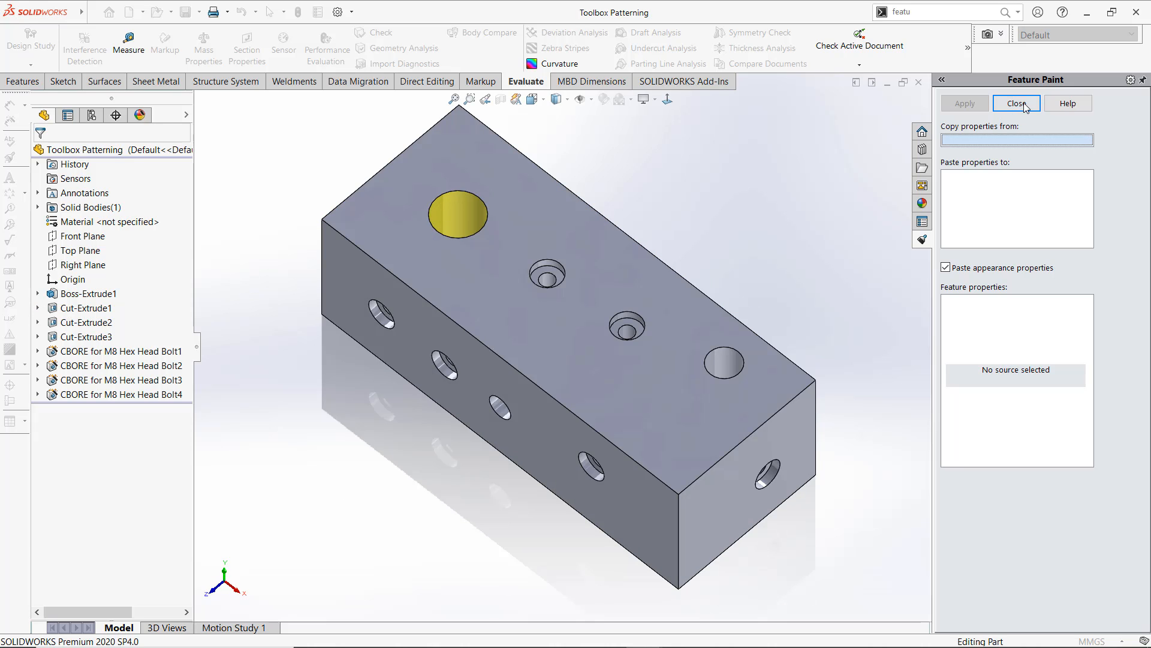
{"action": "left_click", "coordinate": [1023, 105]}
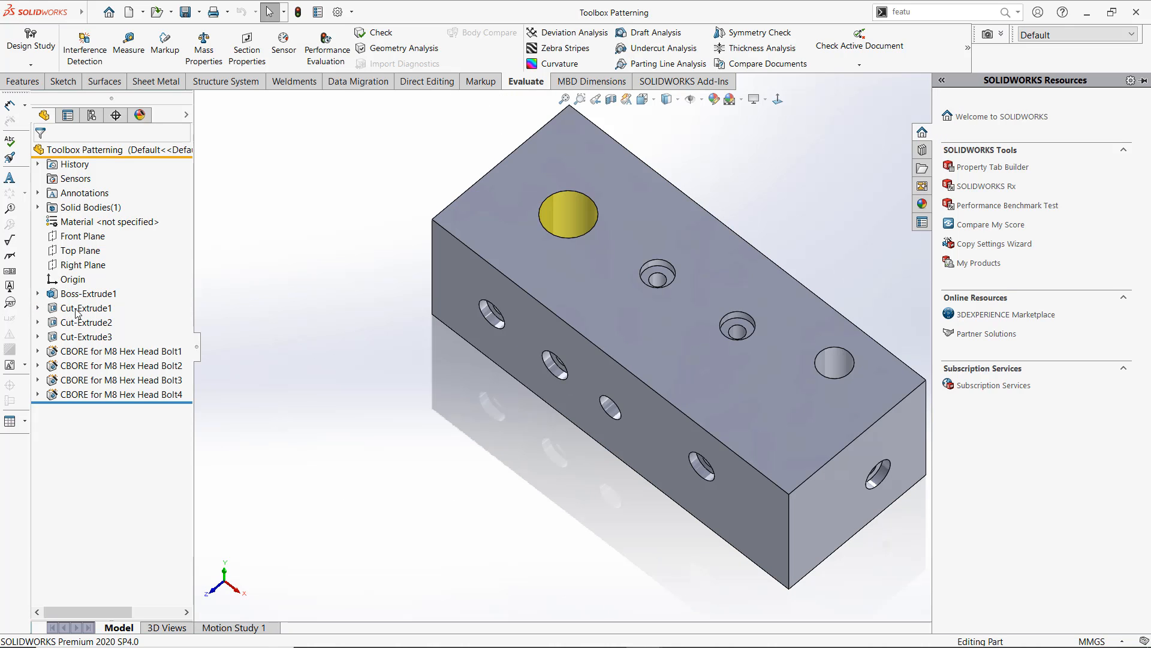
Inspect the diameter and depth dimensions of Cut-Extrude1, Cut-Extrude2 and Cut-Extrude3 on the block
{"action": "left_click", "coordinate": [77, 312]}
{"action": "left_click", "coordinate": [86, 337], "text": "shift"}
{"action": "middle_click_drag", "start_coordinate": [348, 267], "coordinate": [384, 222]}
{"action": "left_click", "coordinate": [86, 307]}
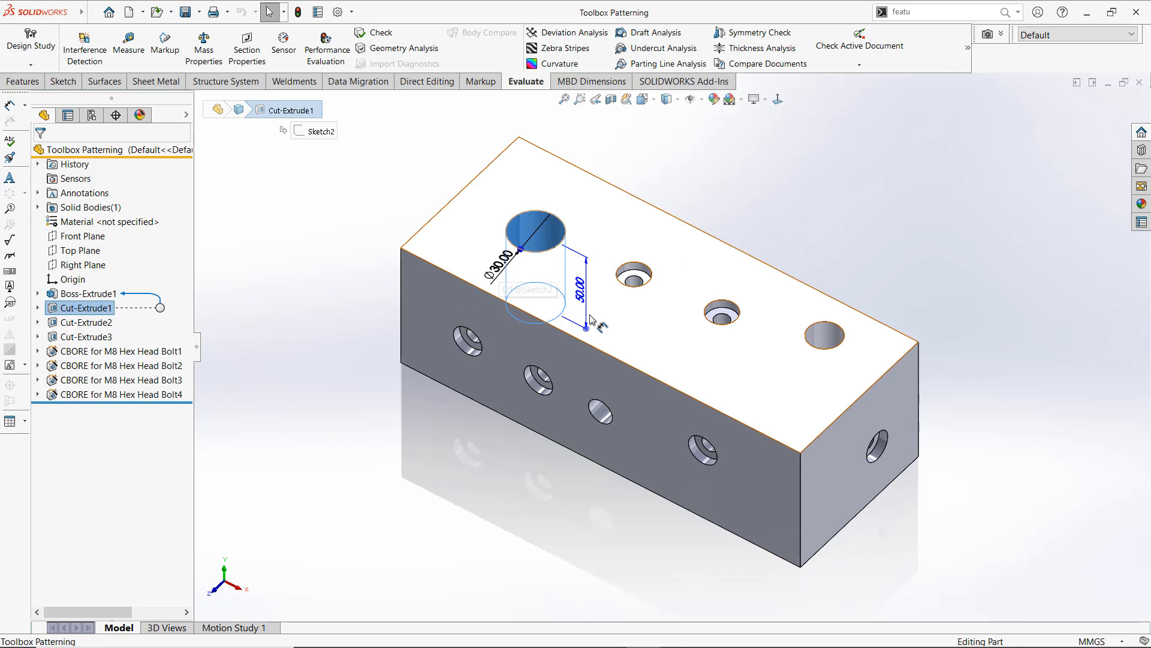
{"action": "left_click", "coordinate": [823, 337]}
{"action": "scroll", "coordinate": [807, 365], "scroll_direction": "down", "scroll_amount": 5}
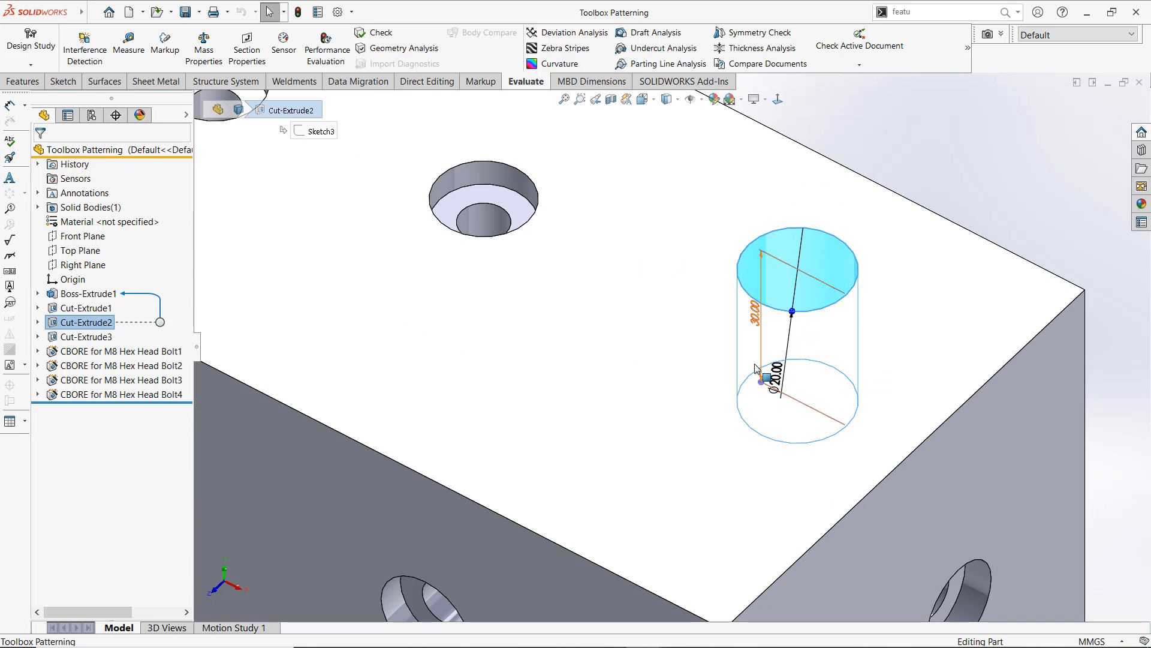
{"action": "scroll", "coordinate": [756, 368], "scroll_direction": "up", "scroll_amount": 6}
{"action": "left_click", "coordinate": [86, 336]}
{"action": "scroll", "coordinate": [461, 390], "scroll_direction": "down", "scroll_amount": 5}
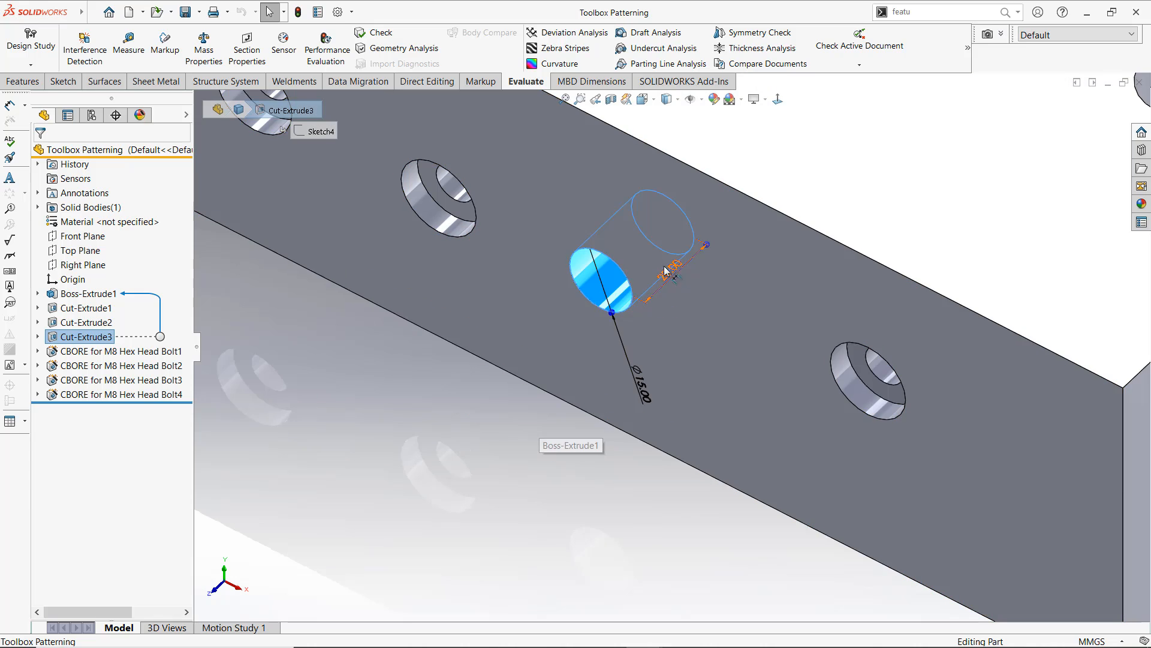
{"action": "left_click", "coordinate": [451, 452]}
{"action": "scroll", "coordinate": [522, 402], "scroll_direction": "up", "scroll_amount": 6}
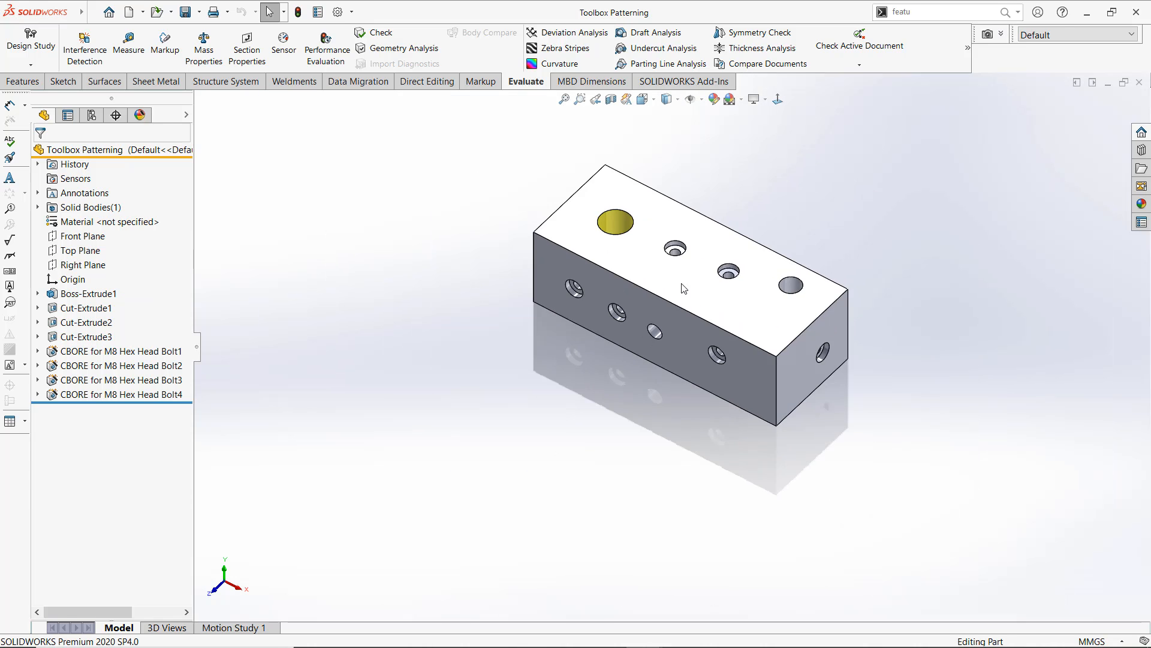
Use Feature Paint to copy the feature and appearance properties of Cut-Extrude1 to Cut-Extrude2 and Cut-Extrude3
{"action": "middle_click_drag", "start_coordinate": [682, 288], "coordinate": [681, 306]}
{"action": "left_click", "coordinate": [931, 18]}
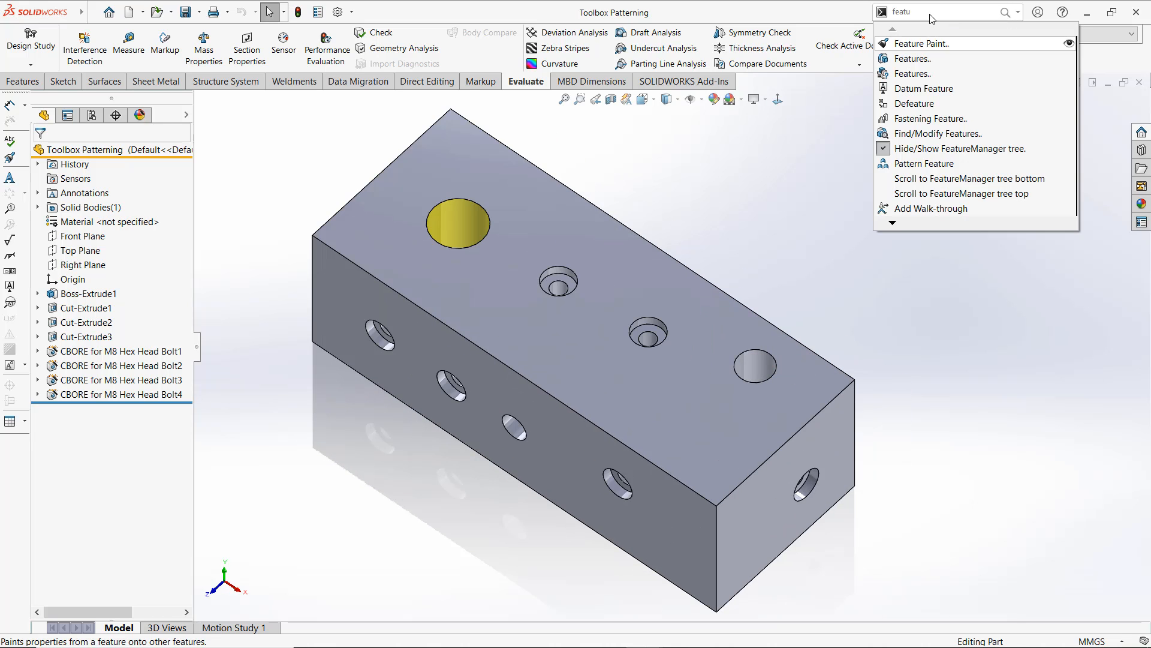
{"action": "left_click", "coordinate": [909, 45]}
{"action": "scroll", "coordinate": [349, 264], "scroll_direction": "down", "scroll_amount": 2}
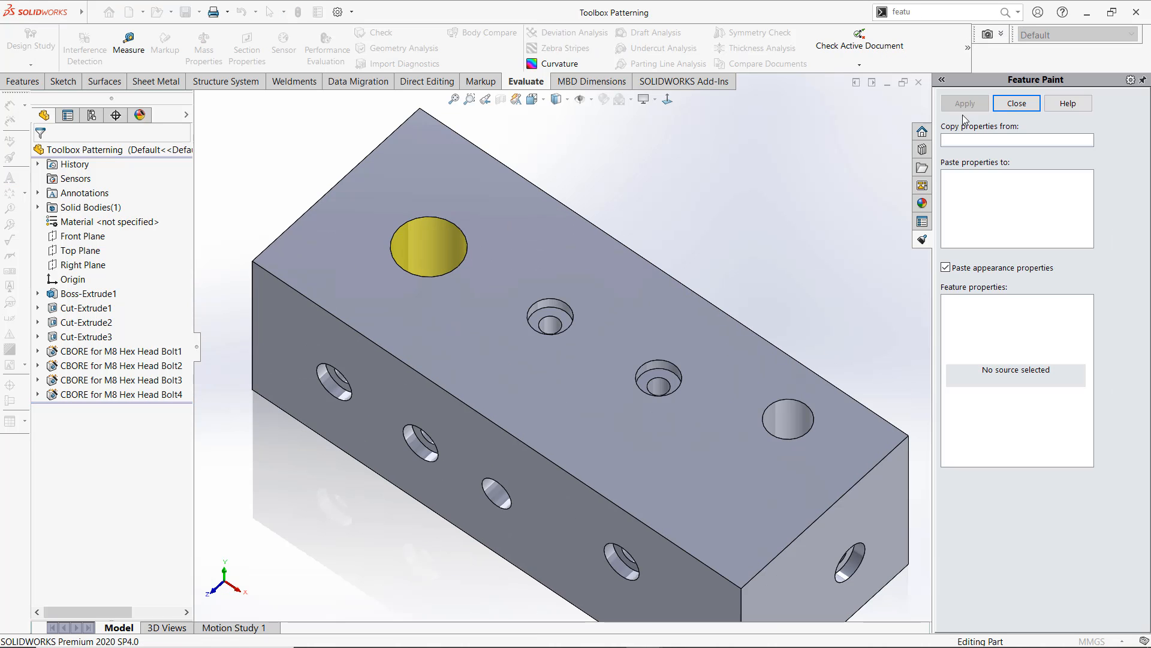
{"action": "left_click", "coordinate": [427, 246]}
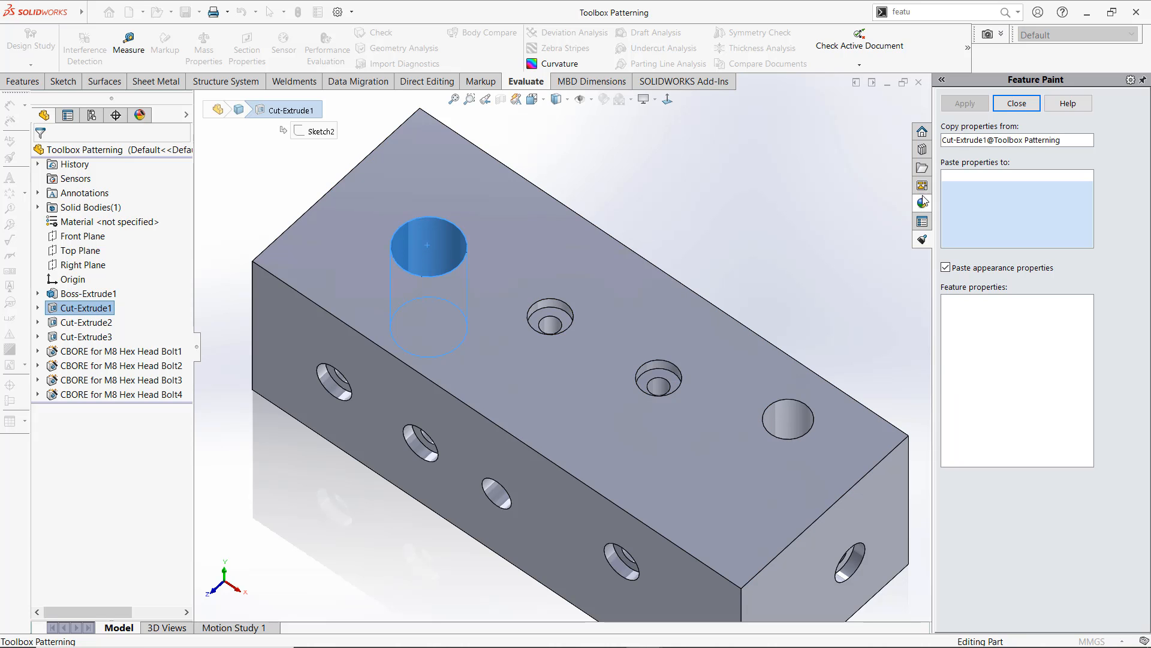
{"action": "left_click", "coordinate": [786, 420]}
{"action": "middle_click_drag", "start_coordinate": [699, 431], "coordinate": [445, 337]}
{"action": "left_click", "coordinate": [499, 530]}
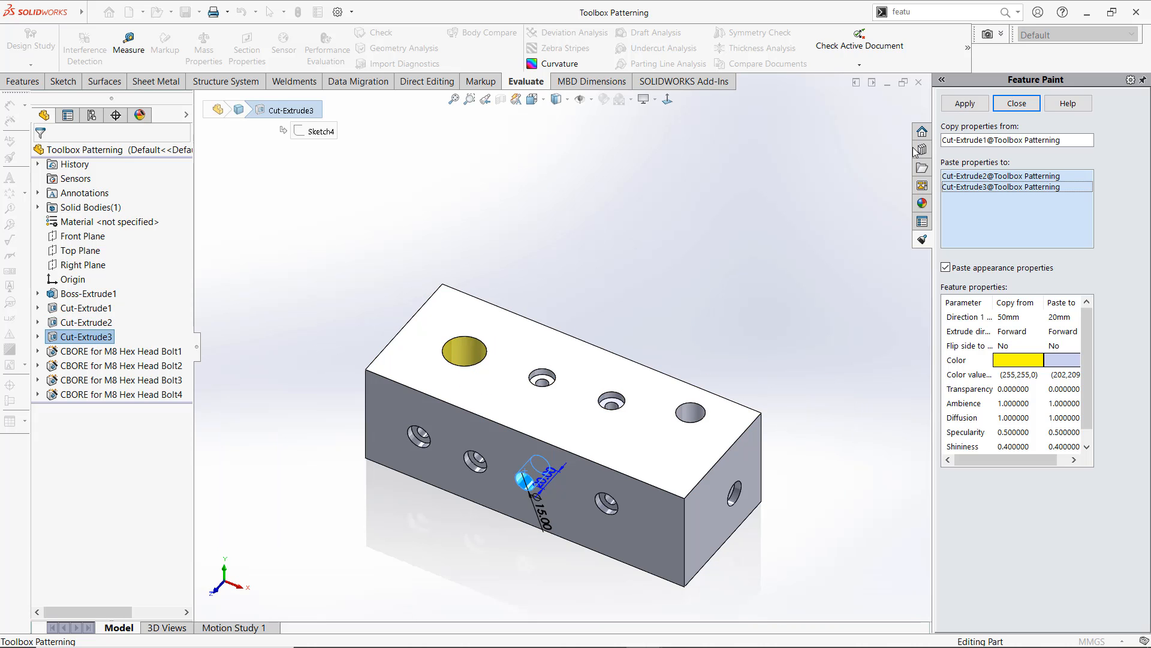
{"action": "left_click", "coordinate": [965, 104]}
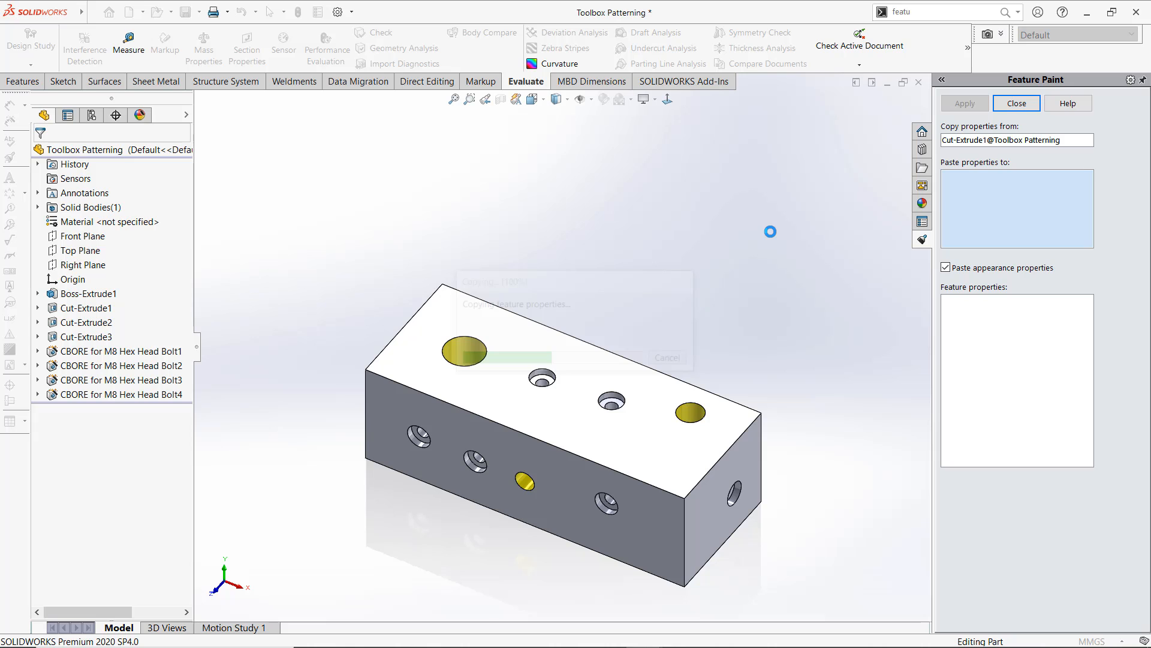
{"action": "left_click", "coordinate": [1016, 103]}
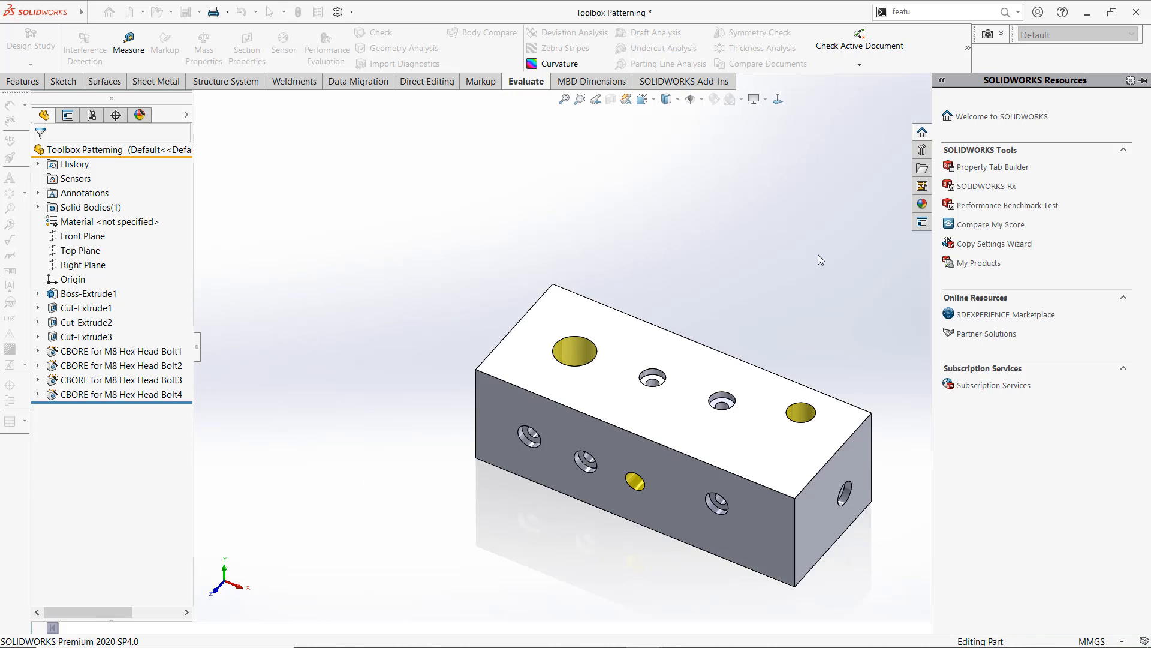
Inspect the diameter and depth dimensions of the painted holes, comparing Cut-Extrude1 with Cut-Extrude2 and Cut-Extrude3
{"action": "left_click", "coordinate": [83, 310]}
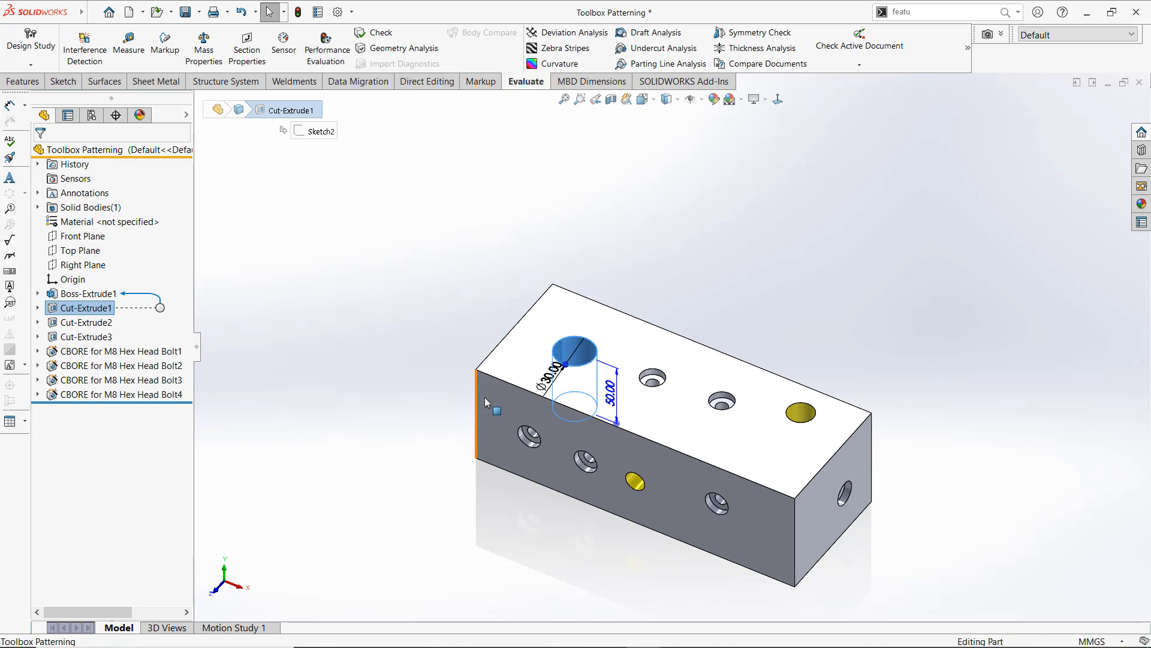
{"action": "left_click", "coordinate": [85, 324]}
{"action": "left_click_drag", "start_coordinate": [815, 446], "coordinate": [856, 359]}
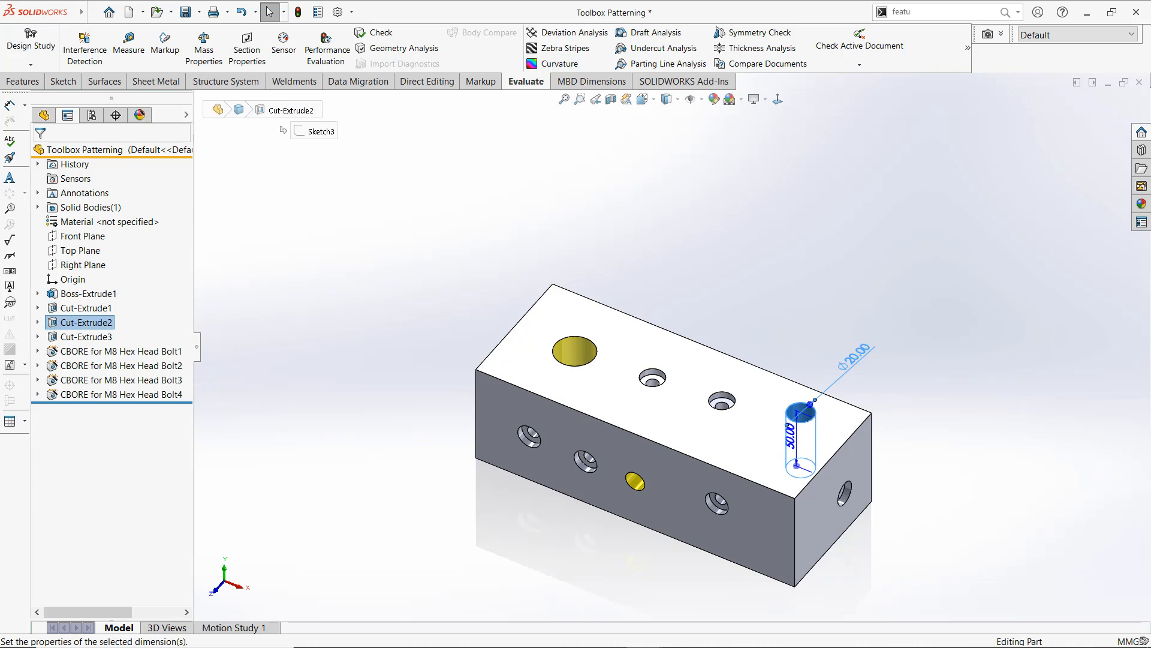
{"action": "left_click", "coordinate": [898, 393]}
{"action": "left_click", "coordinate": [635, 482]}
{"action": "left_click", "coordinate": [672, 562]}
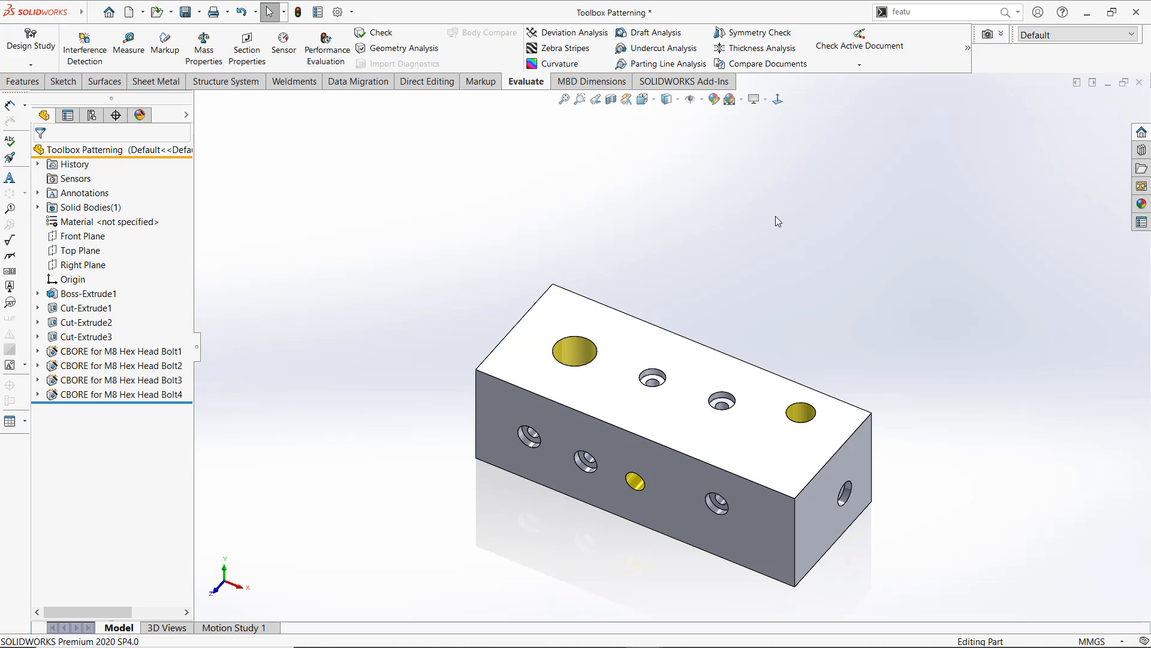
Check the Design Checker entry on the PowerPoint slide, and close the Toolbox Patterning part in SOLIDWORKS
{"action": "key", "text": "alt+Tab"}
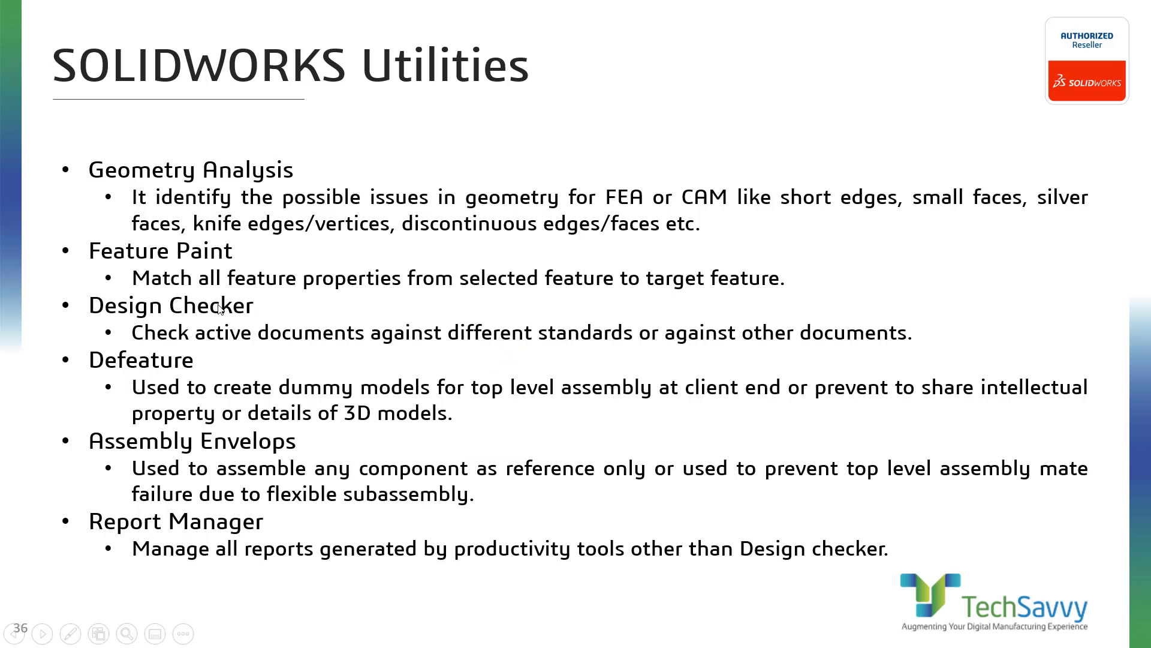
{"action": "key", "text": "alt+Tab"}
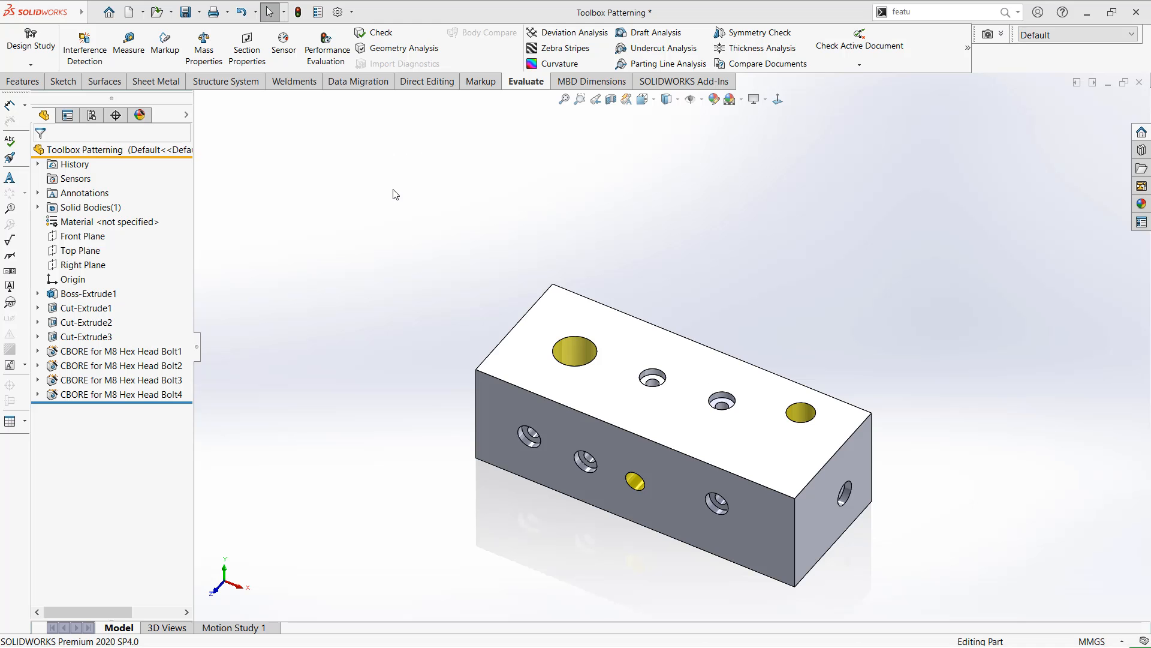
{"action": "key", "text": "ctrl+w"}
{"action": "left_click", "coordinate": [549, 339]}
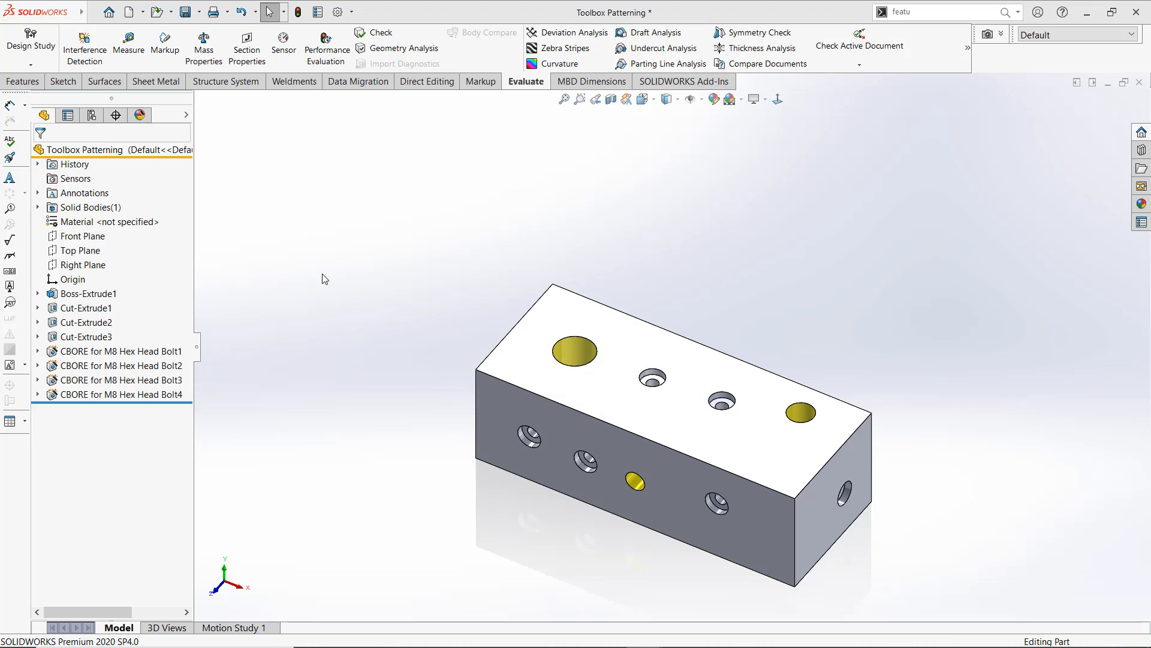
Create a drawing from part 2 with the Drawing template and an A3 (ISO) sheet
{"action": "scroll", "coordinate": [883, 307], "scroll_direction": "down", "scroll_amount": 5}
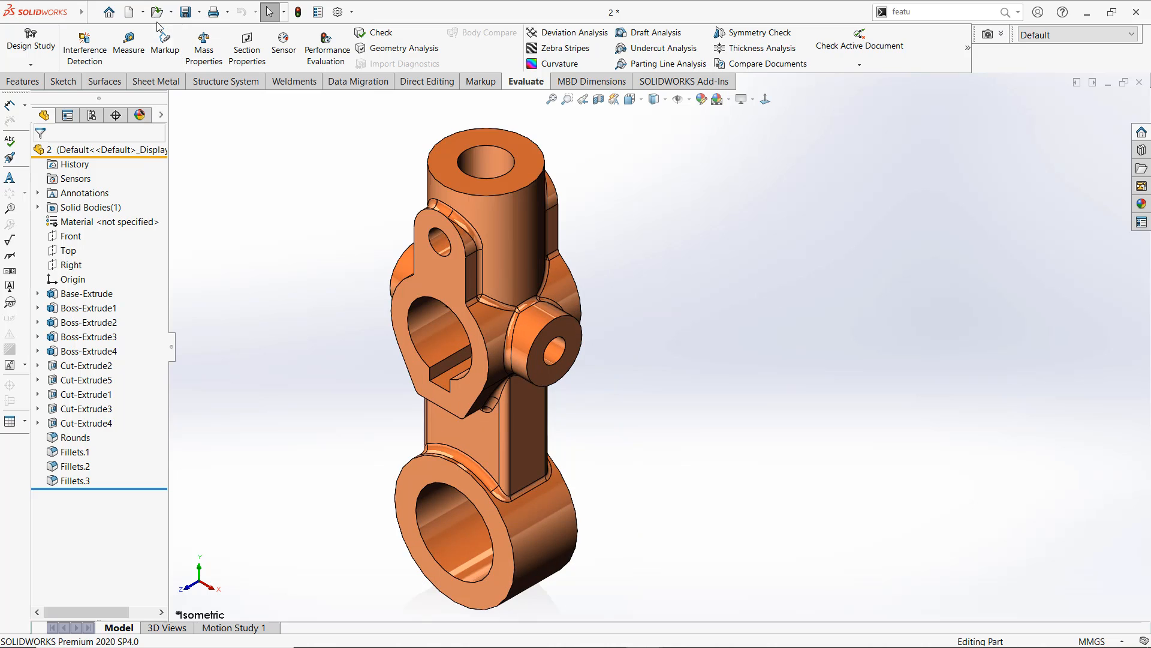
{"action": "left_click", "coordinate": [143, 13]}
{"action": "left_click", "coordinate": [173, 45]}
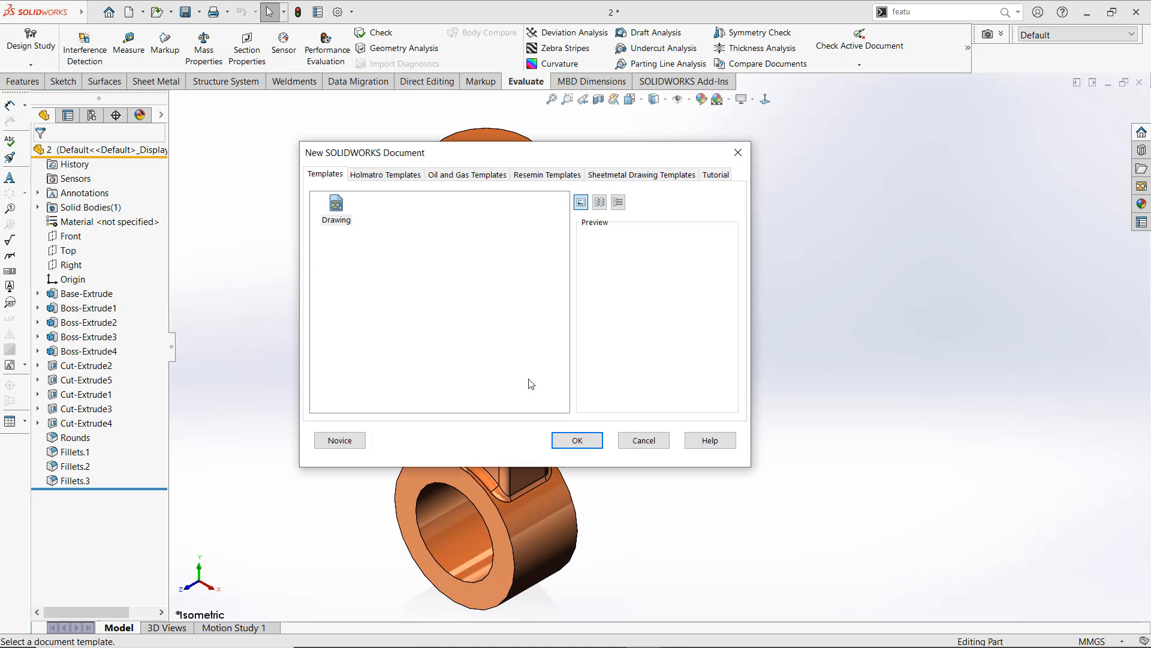
{"action": "left_click", "coordinate": [579, 440]}
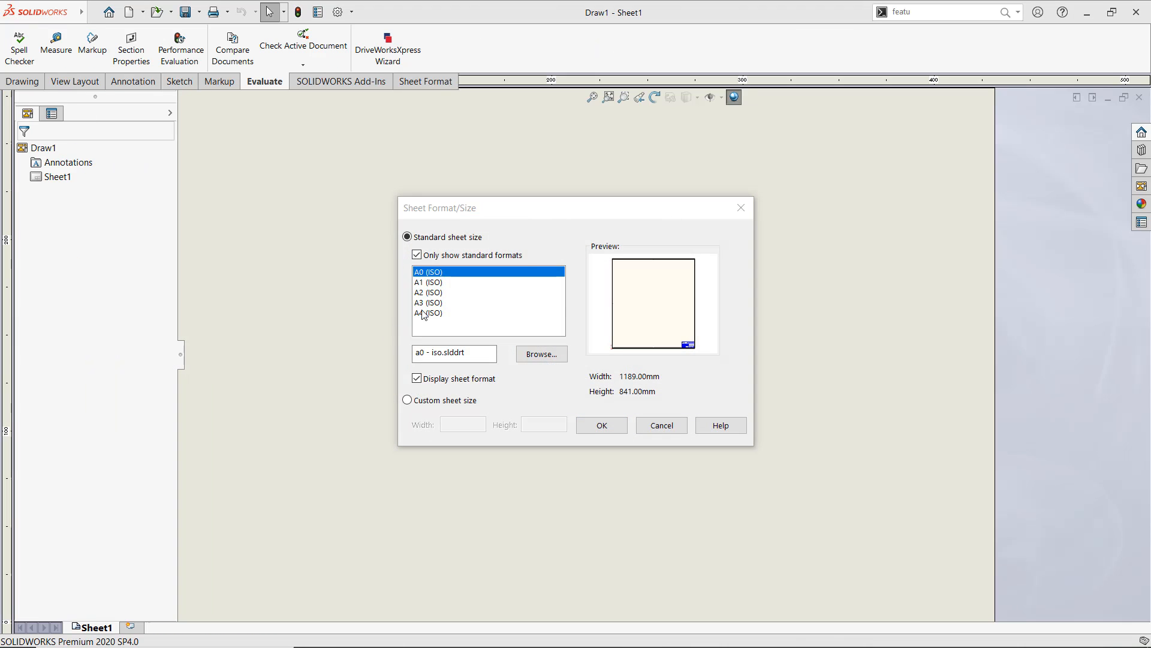
{"action": "left_click", "coordinate": [601, 425]}
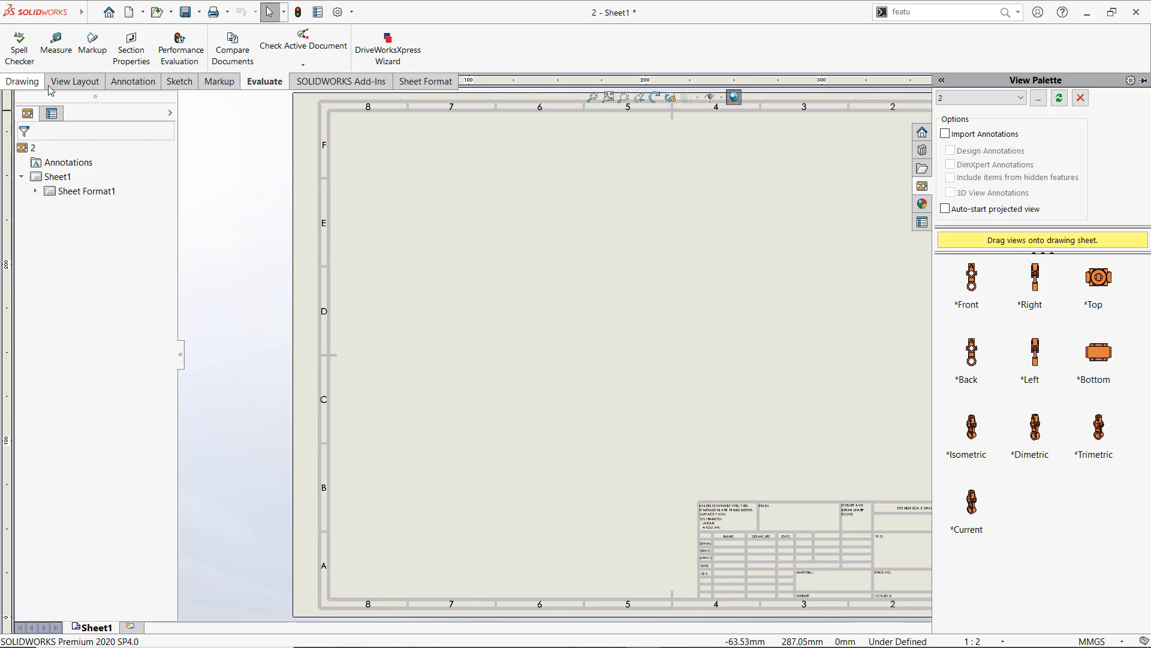
Insert the Standard 3 View set of part 2 on the sheet
{"action": "left_click", "coordinate": [74, 81]}
{"action": "left_click", "coordinate": [24, 54]}
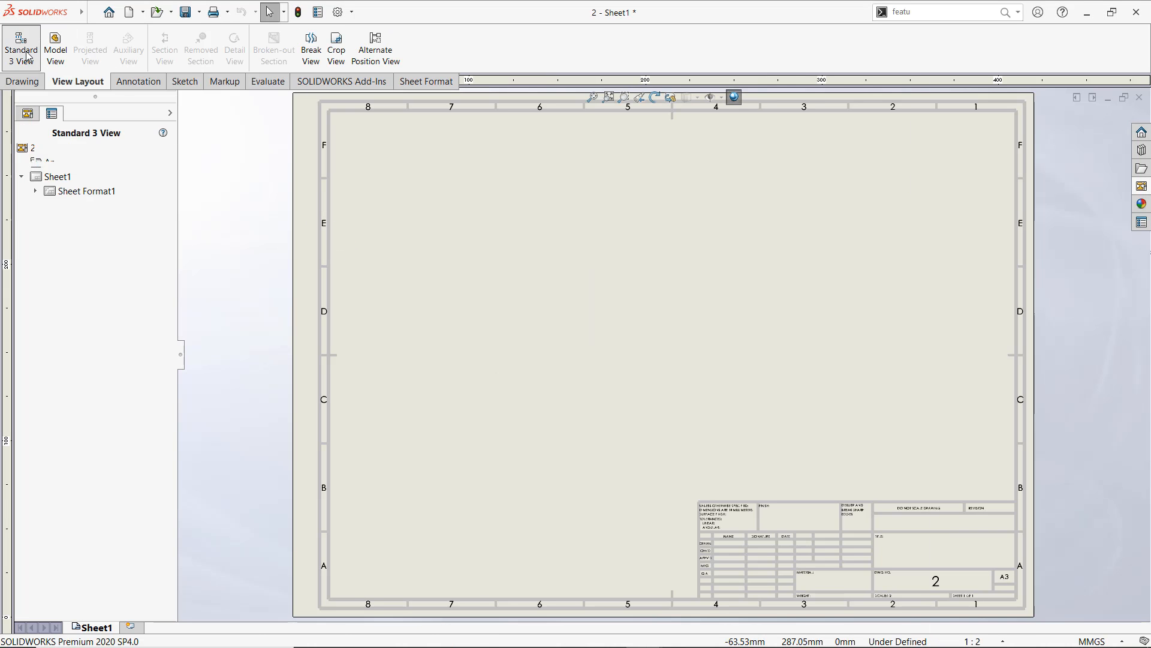
{"action": "left_click", "coordinate": [32, 226]}
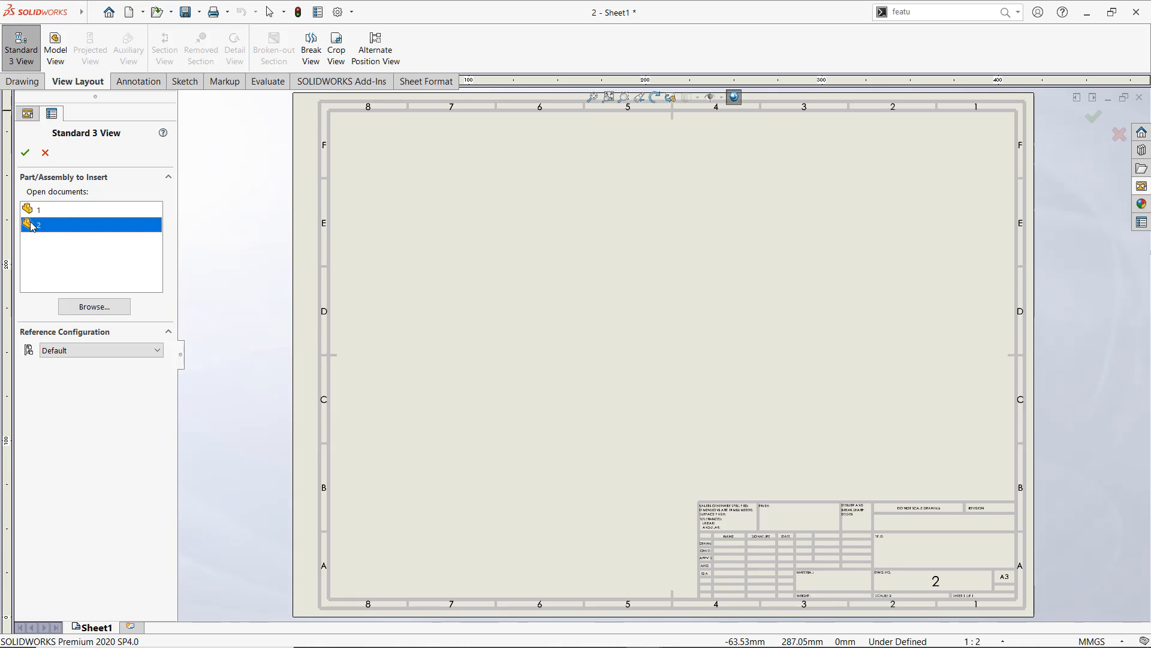
{"action": "left_click", "coordinate": [25, 153]}
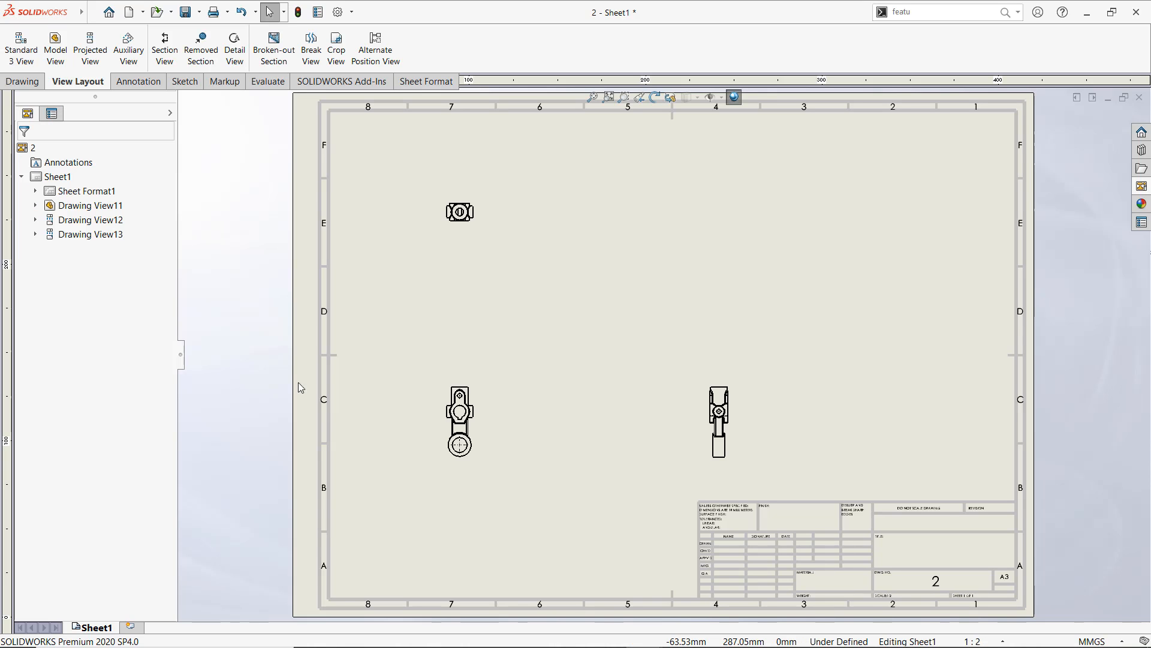
Set the front view's custom scale to 1:2 and move the view up, clear of the title block's level
{"action": "left_click", "coordinate": [446, 462]}
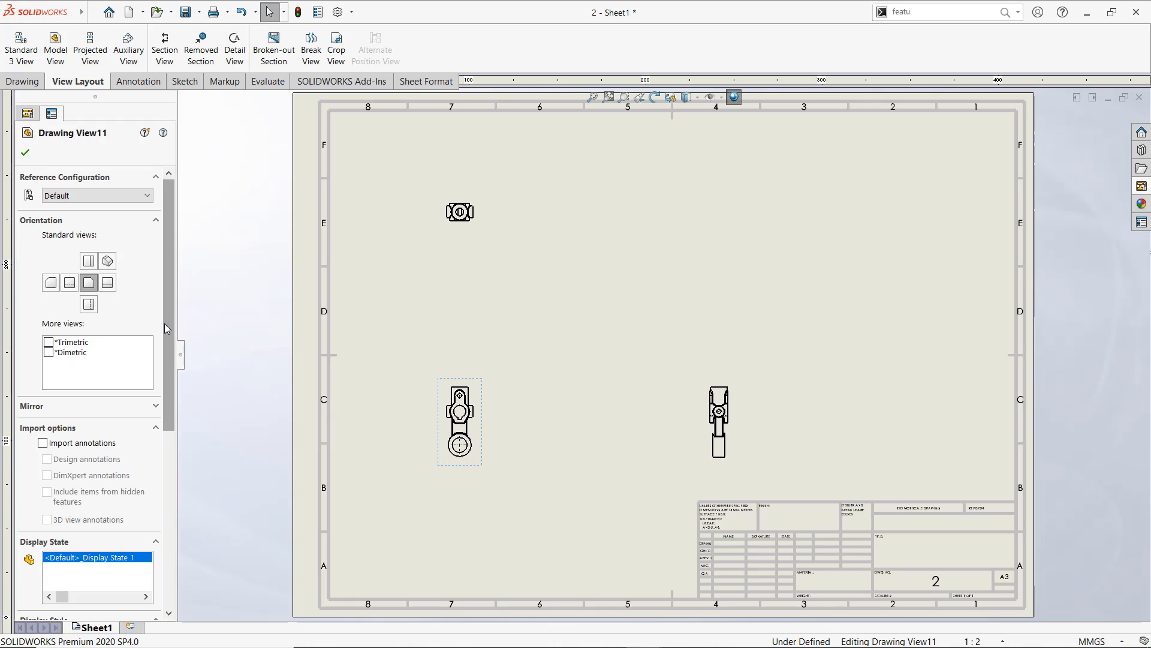
{"action": "scroll", "coordinate": [173, 343], "scroll_direction": "down", "scroll_amount": 5}
{"action": "left_click", "coordinate": [146, 491]}
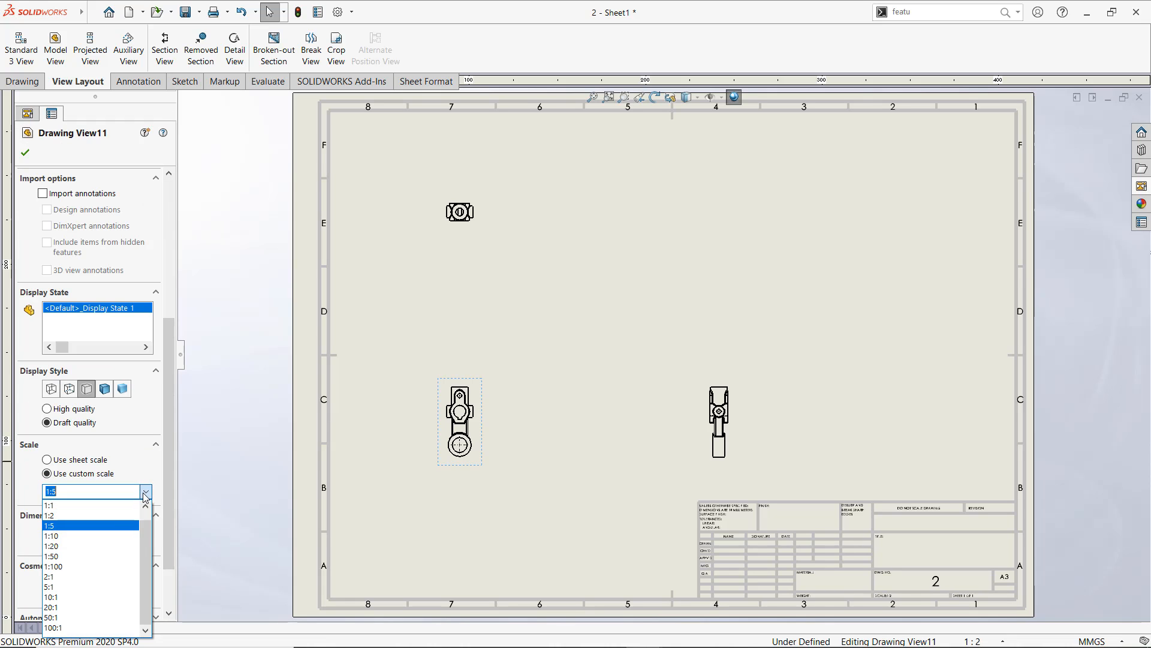
{"action": "left_click", "coordinate": [84, 523]}
{"action": "left_click", "coordinate": [26, 152]}
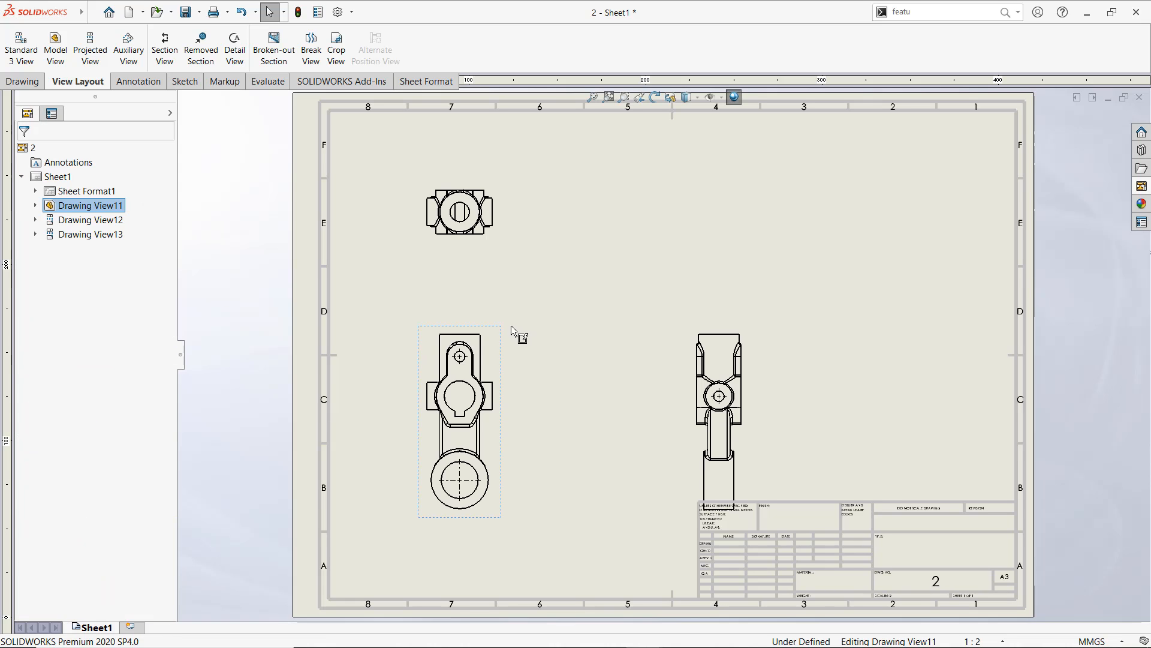
{"action": "left_click_drag", "start_coordinate": [506, 323], "coordinate": [516, 294]}
{"action": "left_click", "coordinate": [681, 290]}
Insert the model item dimensions from the entire model into the drawing views
{"action": "left_click", "coordinate": [136, 81]}
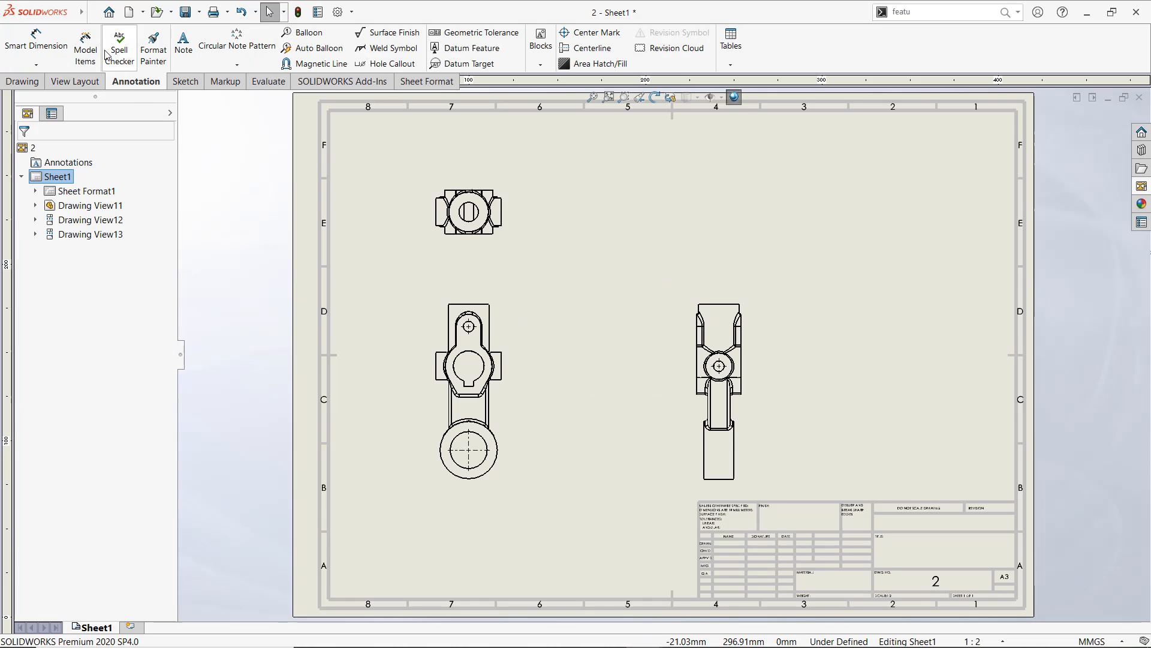
{"action": "left_click", "coordinate": [109, 308]}
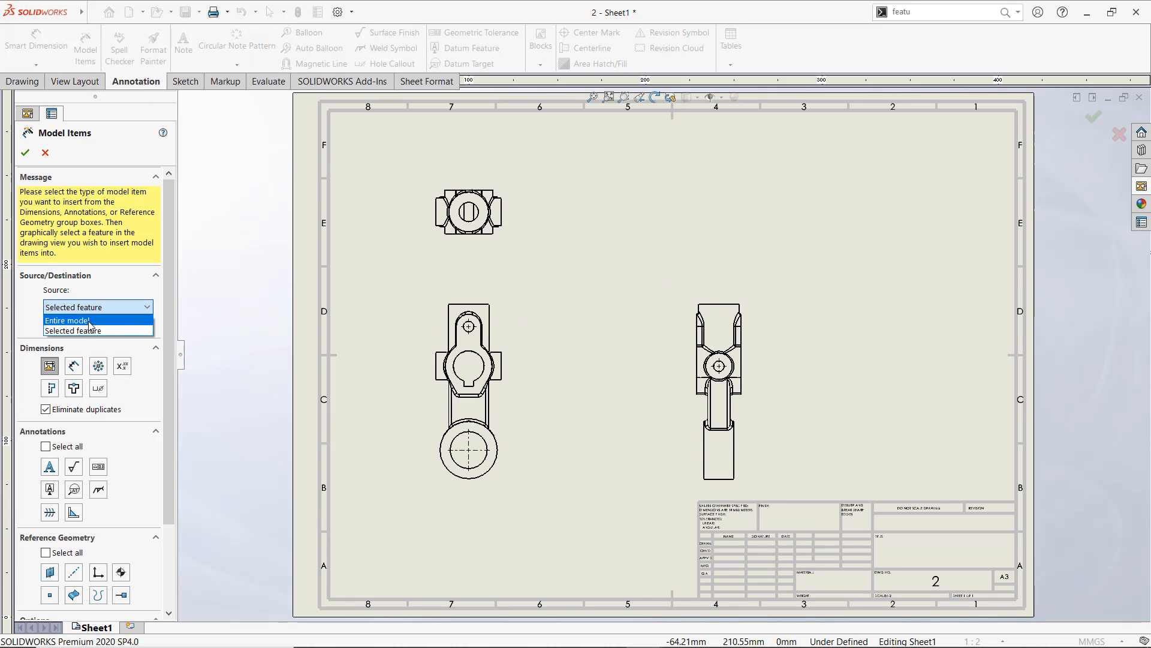
{"action": "left_click", "coordinate": [89, 322]}
{"action": "left_click", "coordinate": [25, 153]}
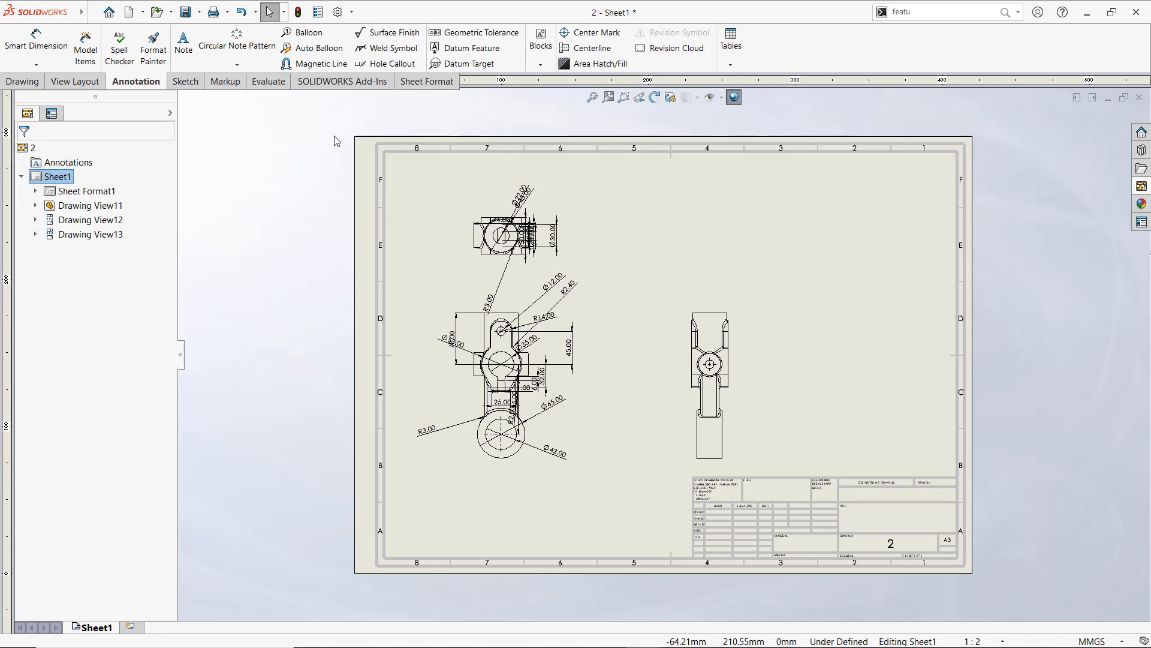
Auto-arrange all dimensions of the front and top views
{"action": "left_click_drag", "start_coordinate": [334, 141], "coordinate": [629, 528]}
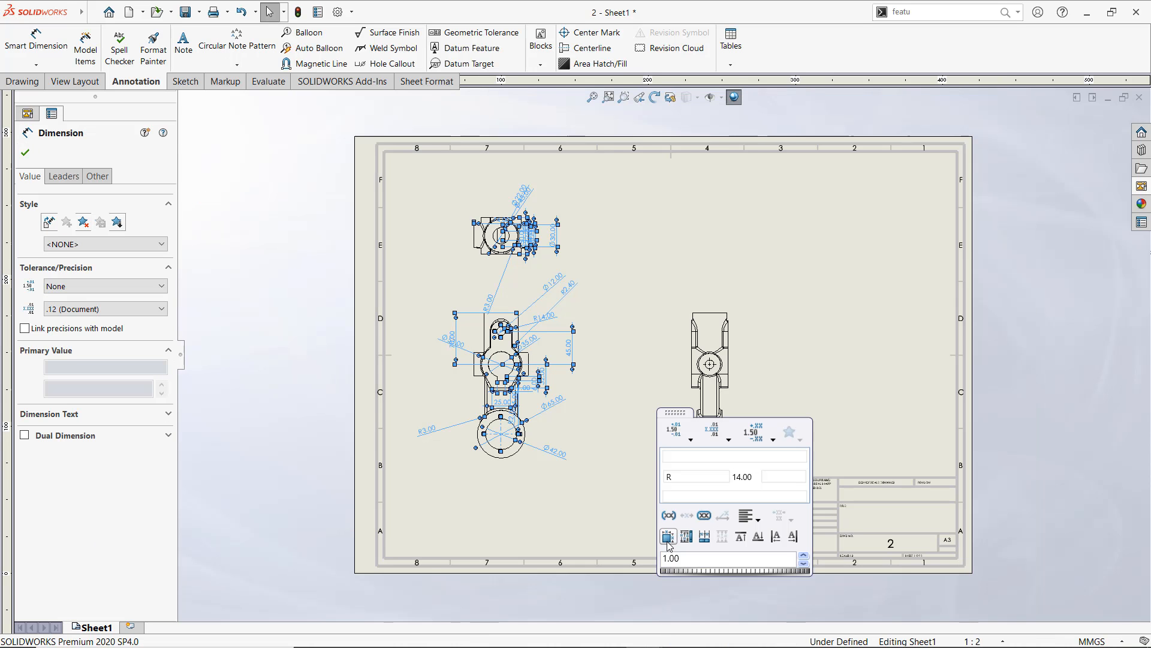
{"action": "left_click", "coordinate": [668, 539]}
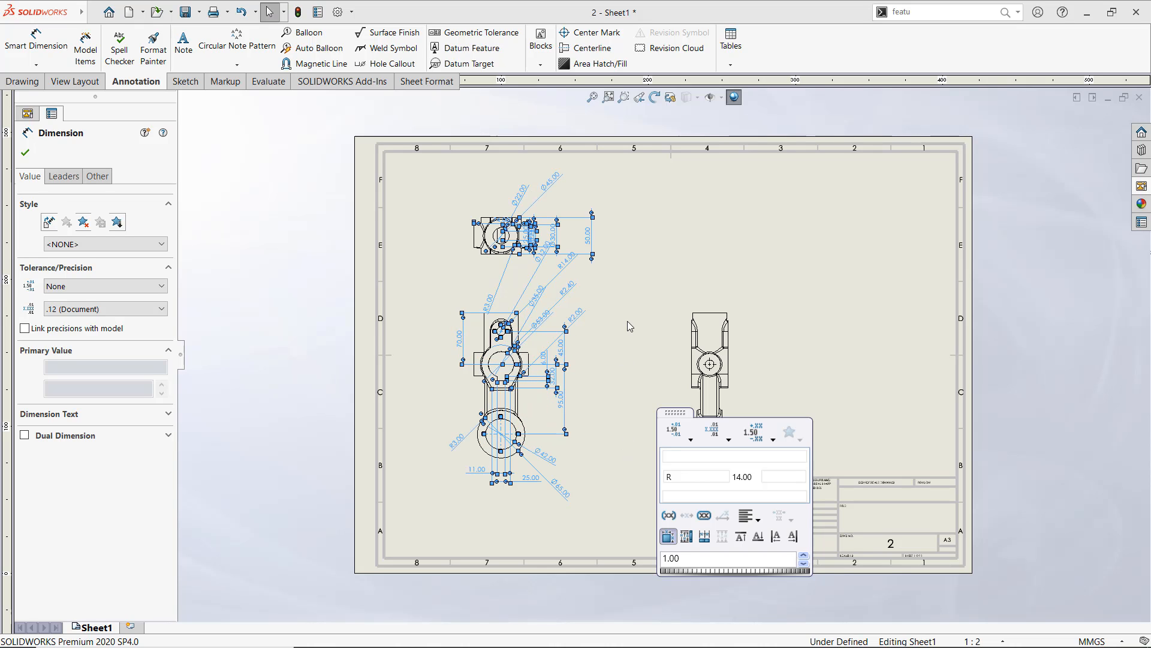
{"action": "left_click", "coordinate": [642, 306]}
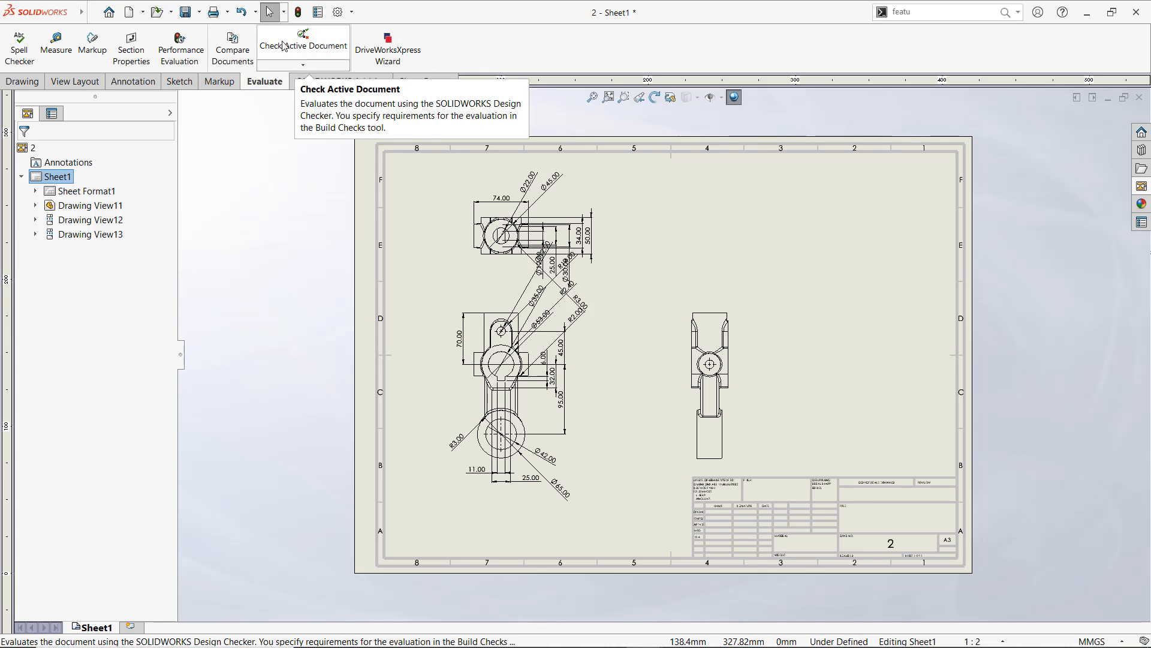
Check the active drawing against the ansi standard with Design Checker
{"action": "left_click", "coordinate": [304, 66]}
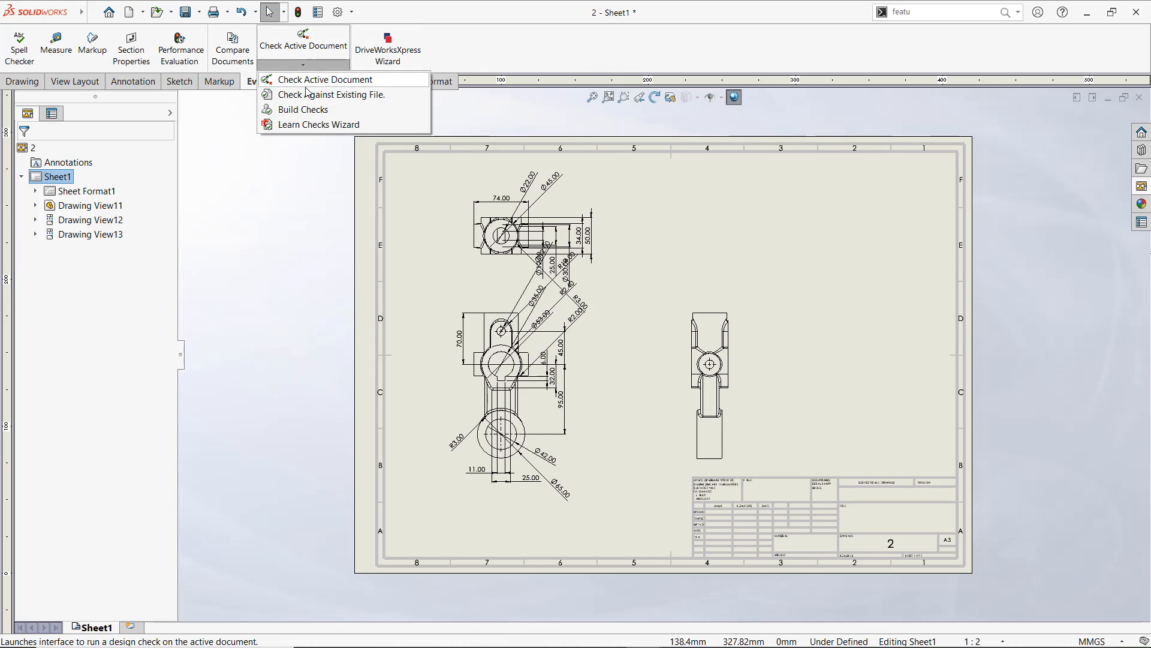
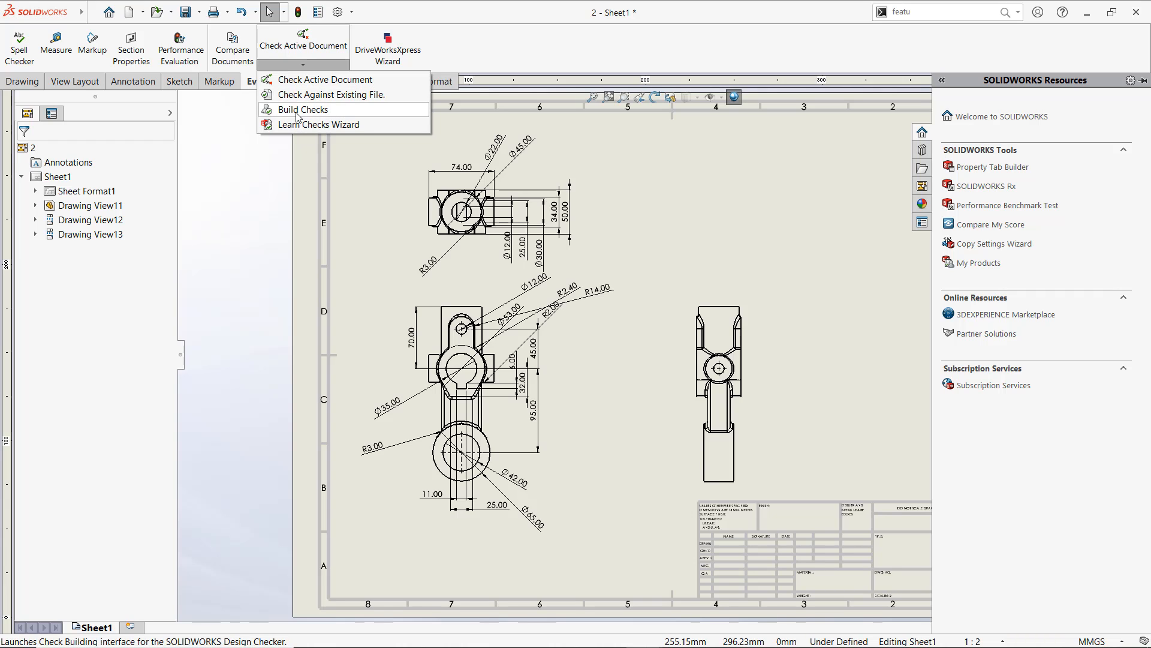
{"action": "left_click", "coordinate": [309, 80]}
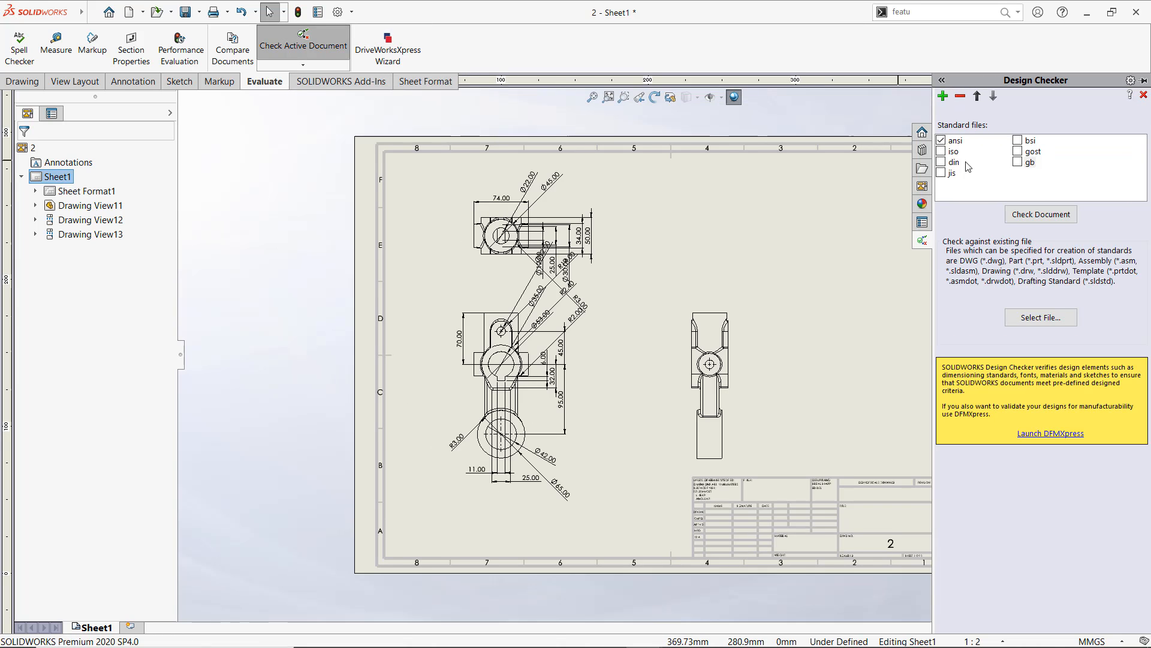
{"action": "left_click", "coordinate": [1040, 214]}
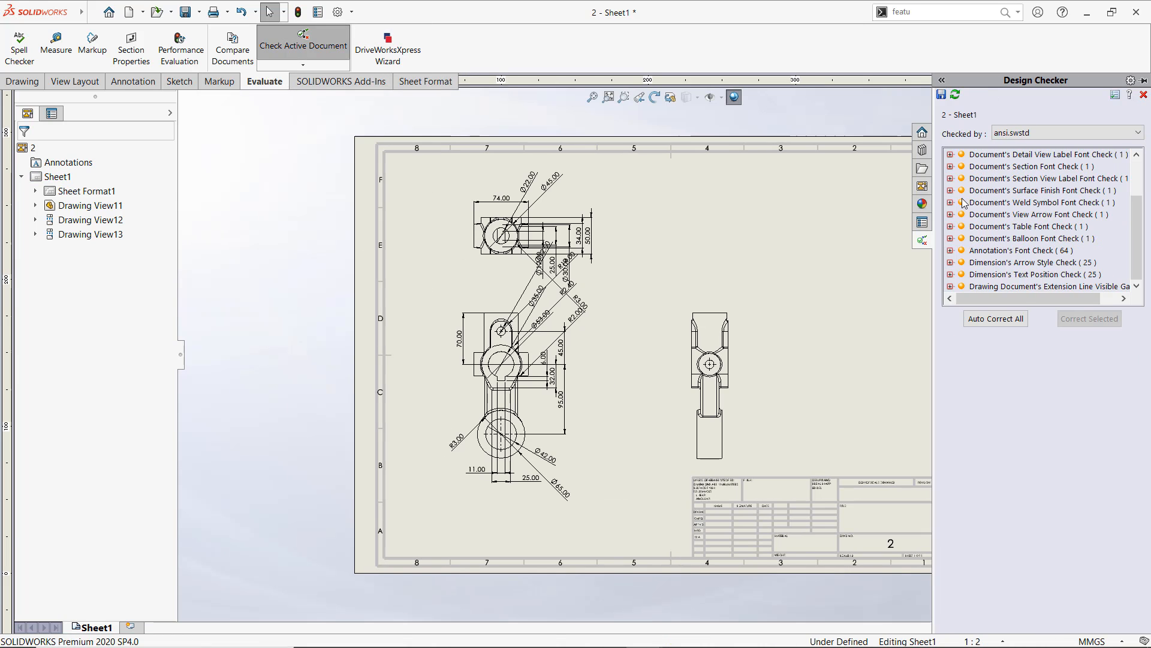
Examine the Dimensioning Standard, Arrow Style and Dimension Font entries in the Design Checker results
{"action": "scroll", "coordinate": [964, 203], "scroll_direction": "up", "scroll_amount": 2}
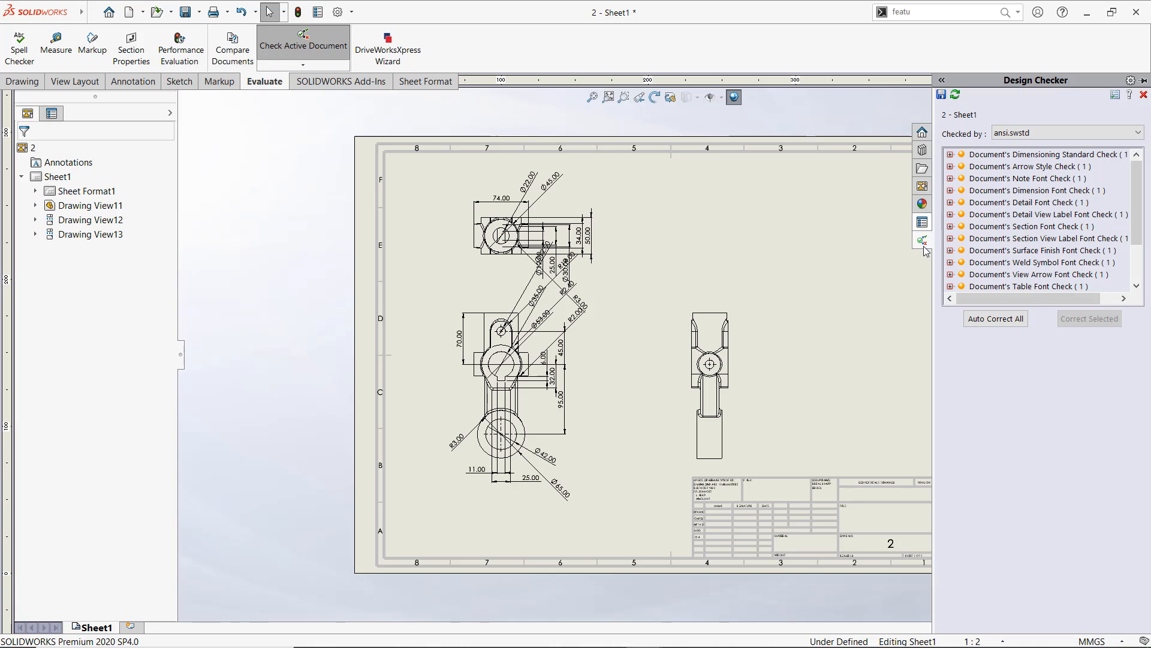
{"action": "left_click", "coordinate": [950, 155]}
{"action": "left_click", "coordinate": [949, 156]}
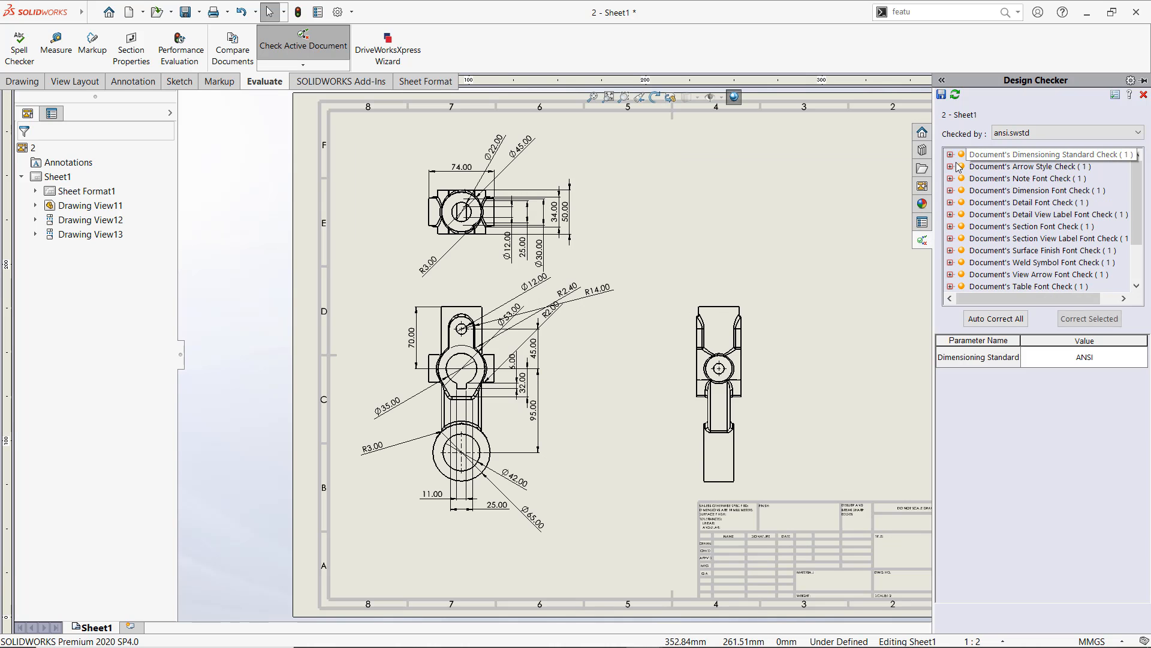
{"action": "left_click", "coordinate": [951, 168]}
{"action": "left_click", "coordinate": [951, 169]}
{"action": "left_click", "coordinate": [950, 214]}
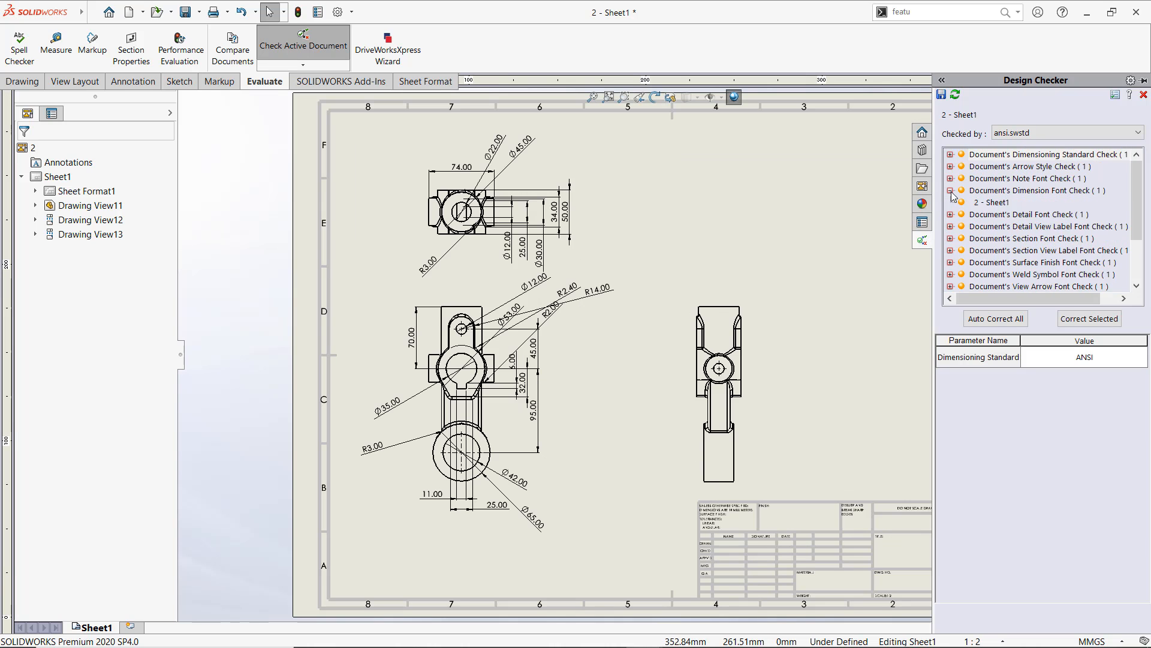
Correct the failed Dimensioning Standard check in the Design Checker results
{"action": "left_click", "coordinate": [950, 214]}
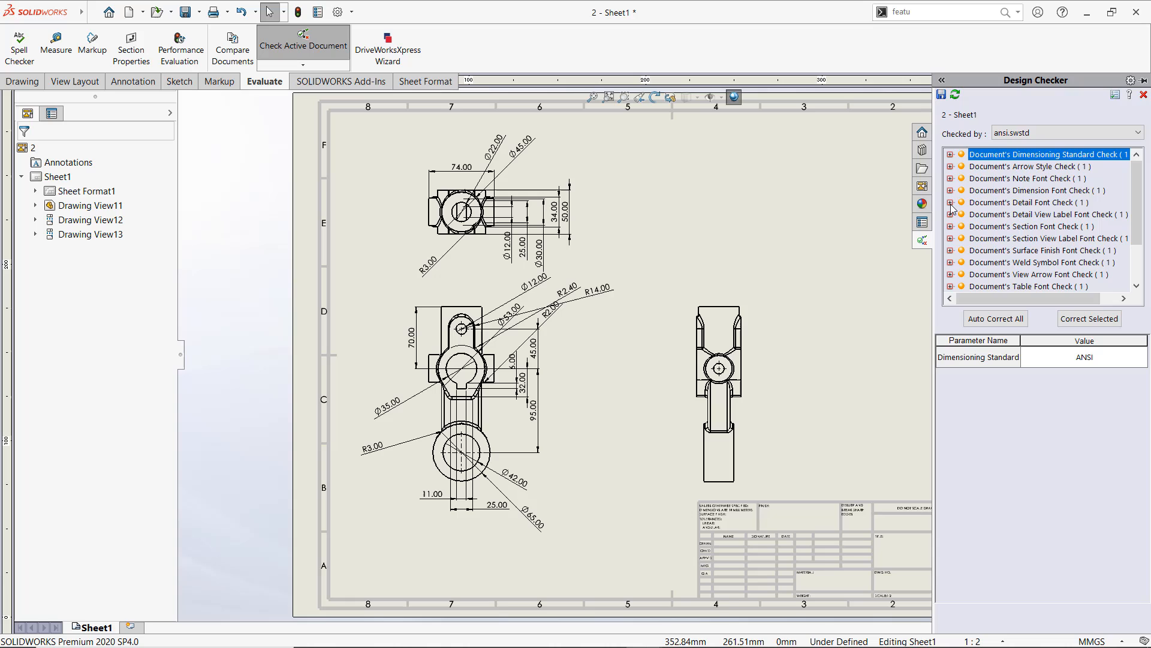
{"action": "left_click", "coordinate": [993, 155]}
{"action": "left_click", "coordinate": [1100, 320]}
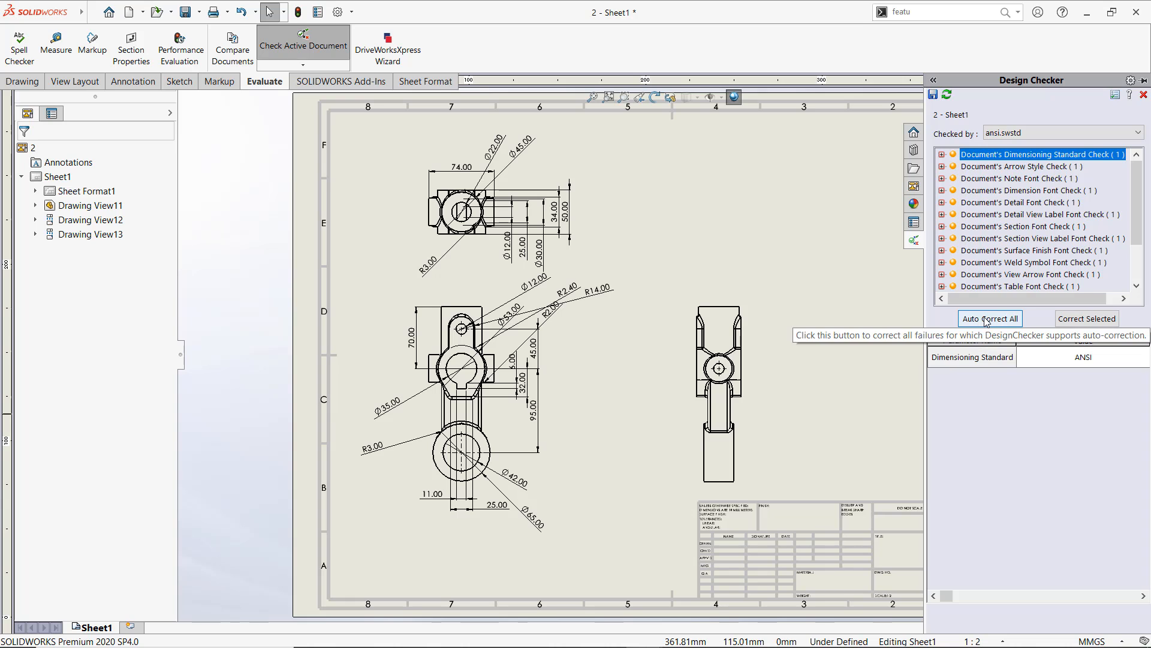
{"action": "left_click", "coordinate": [1088, 324]}
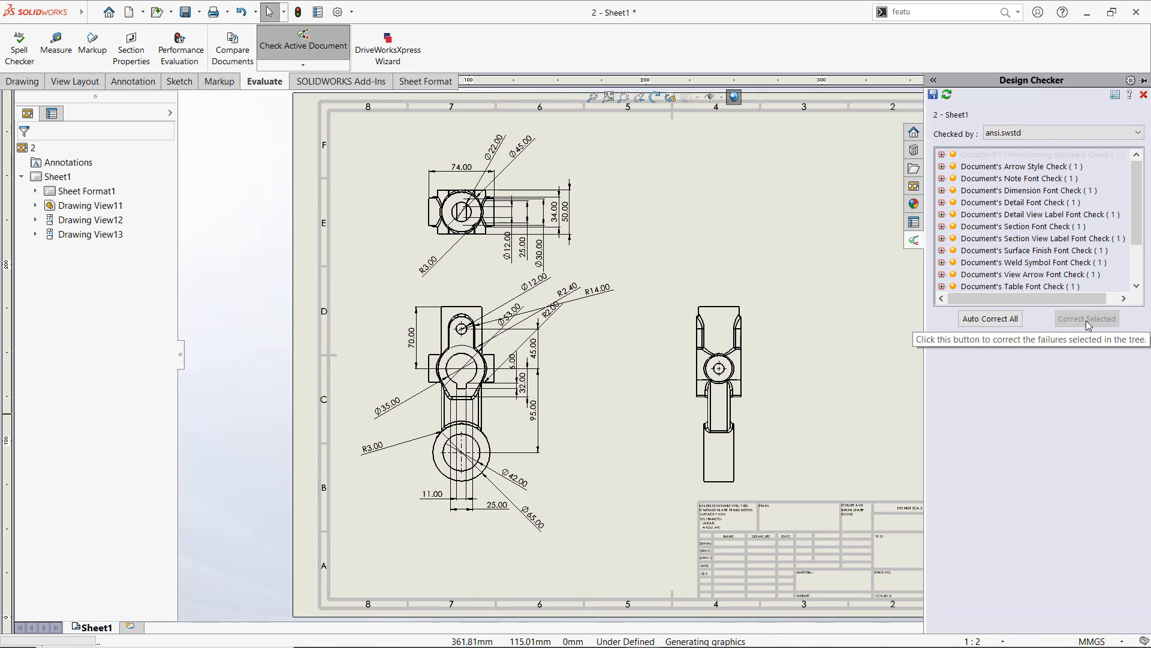
Correct the Sheet1 failure under the Document's Arrow Style Check
{"action": "left_click", "coordinate": [941, 154]}
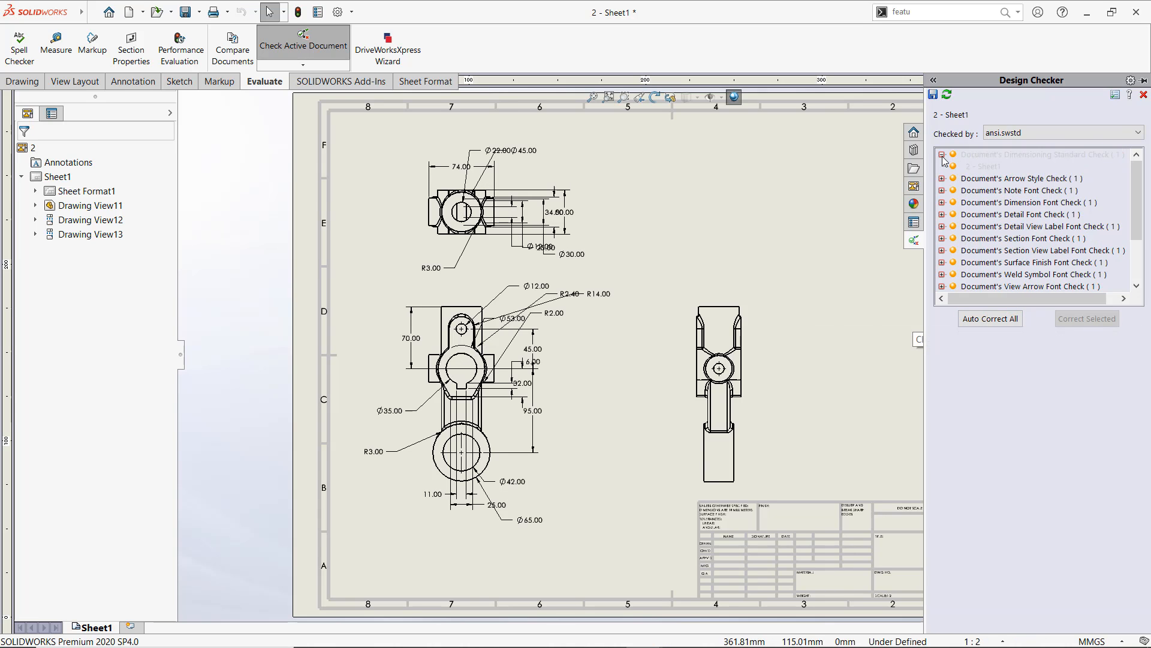
{"action": "left_click", "coordinate": [942, 178]}
{"action": "left_click", "coordinate": [984, 190]}
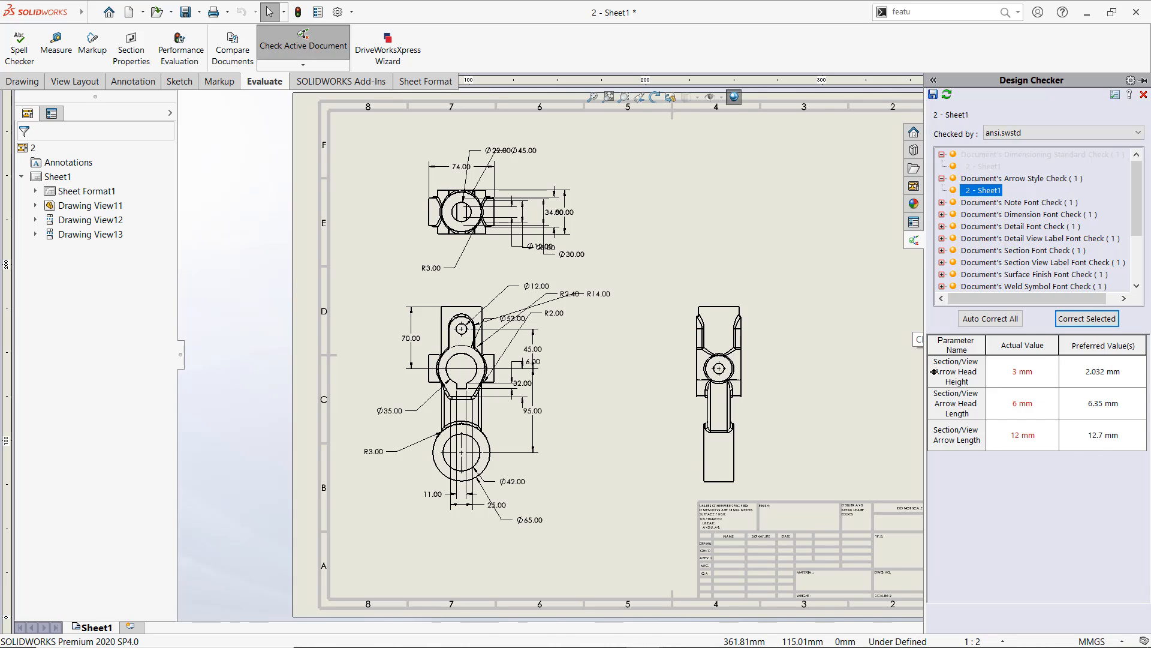
{"action": "left_click", "coordinate": [1087, 319]}
Inspect the Sheet1 note font failure, auto-correct all remaining failures and close the Design Checker results
{"action": "left_click", "coordinate": [941, 202]}
{"action": "left_click", "coordinate": [985, 214]}
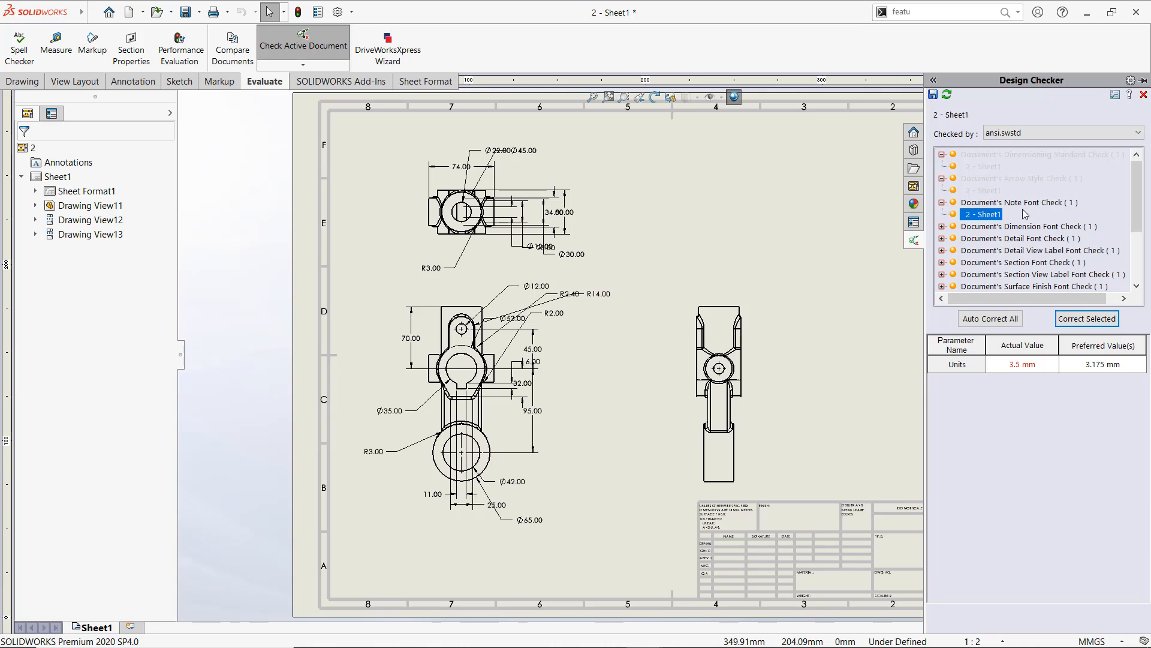
{"action": "left_click", "coordinate": [989, 318]}
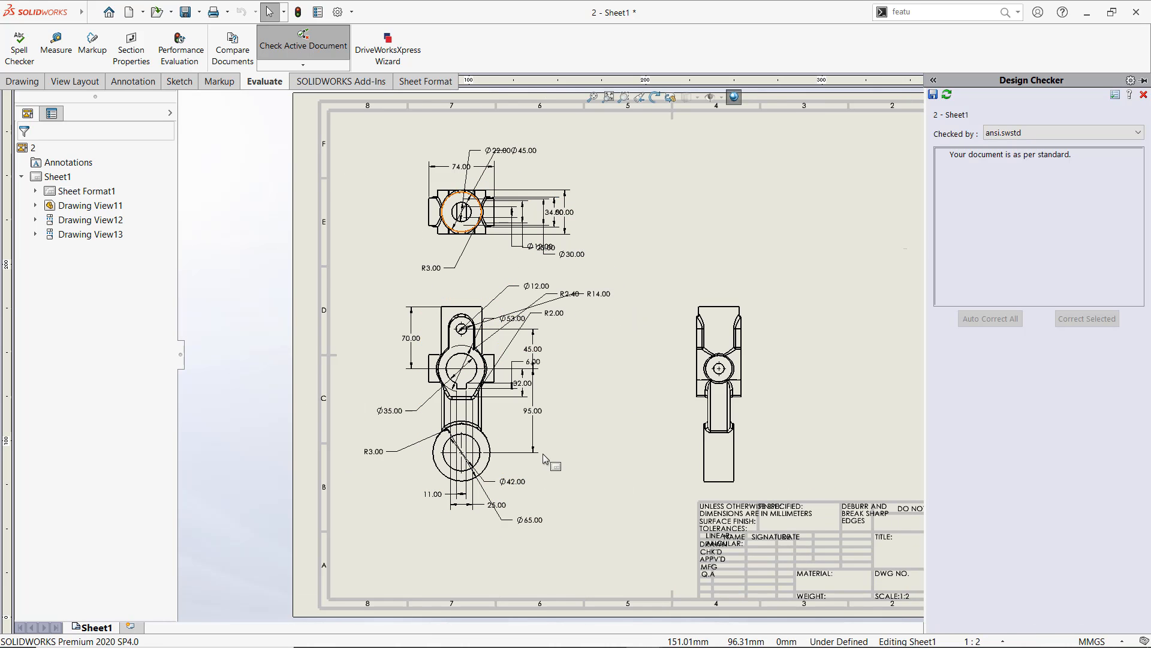
{"action": "left_click", "coordinate": [1143, 95]}
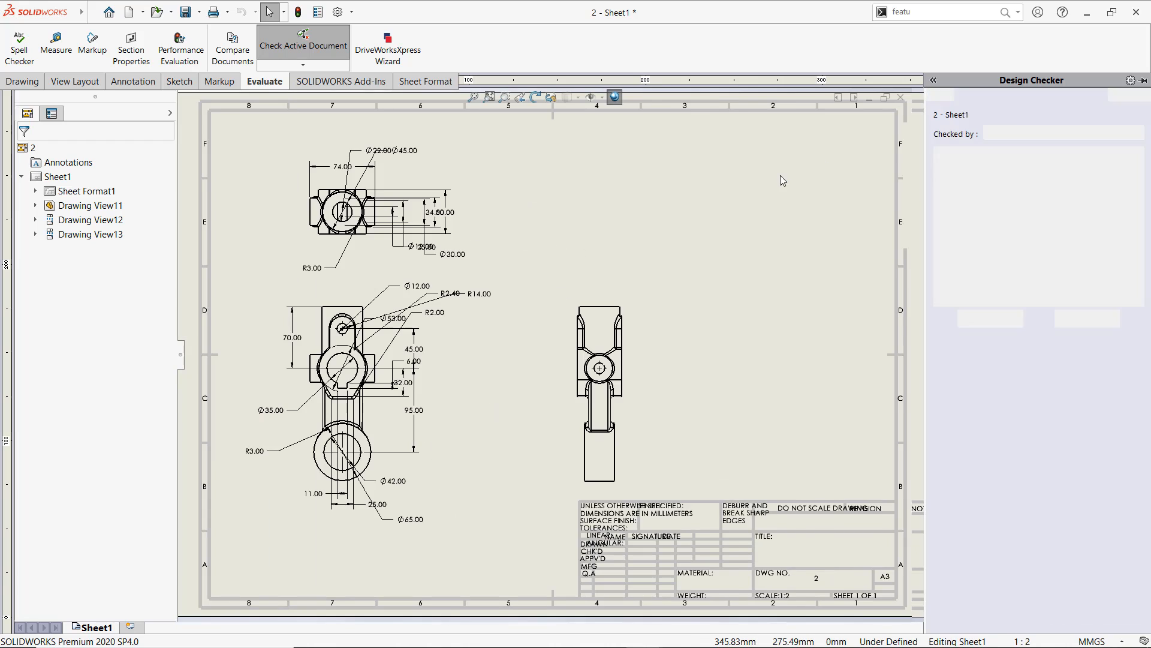
Open the Design Checker standards builder and create a new standards file
{"action": "left_click", "coordinate": [314, 65]}
{"action": "left_click", "coordinate": [302, 109]}
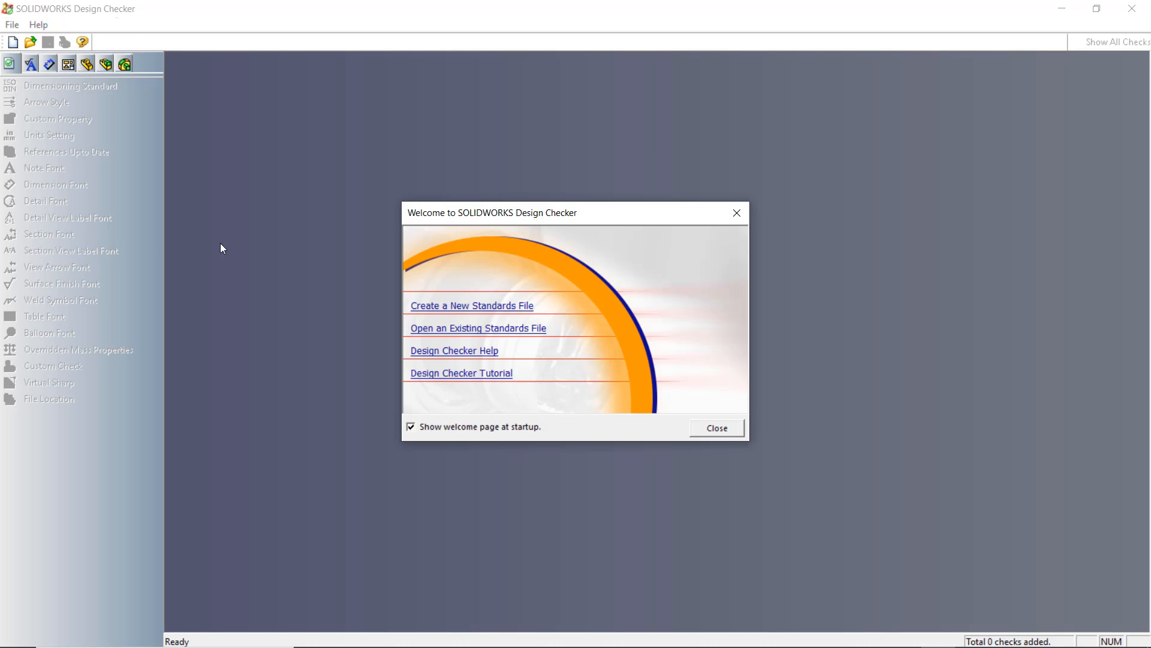
{"action": "left_click", "coordinate": [736, 213]}
{"action": "left_click", "coordinate": [13, 42]}
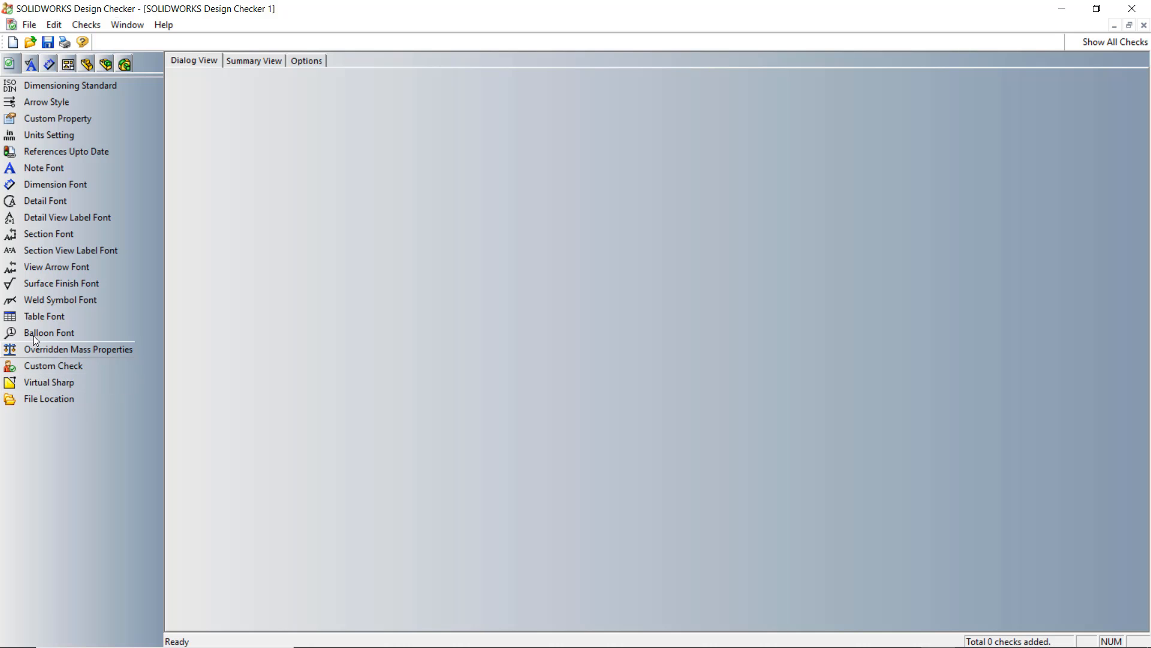
Add a Dimensioning Standard check set to ISO, plus Arrow Style and Units Setting checks
{"action": "left_click", "coordinate": [44, 89]}
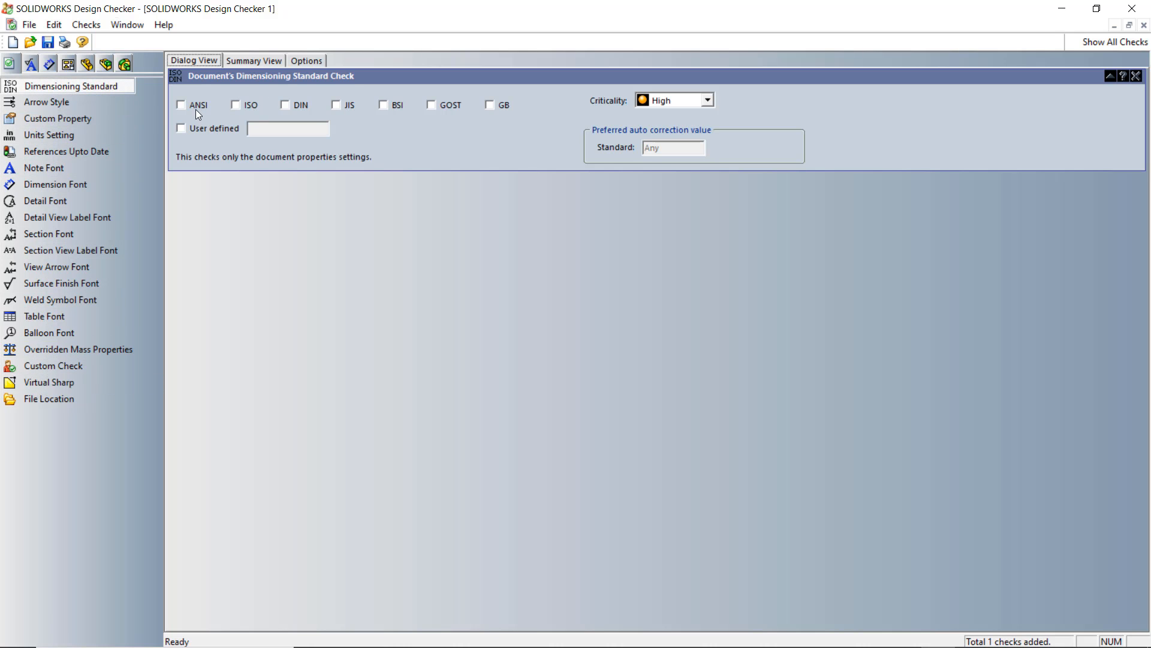
{"action": "left_click", "coordinate": [236, 106]}
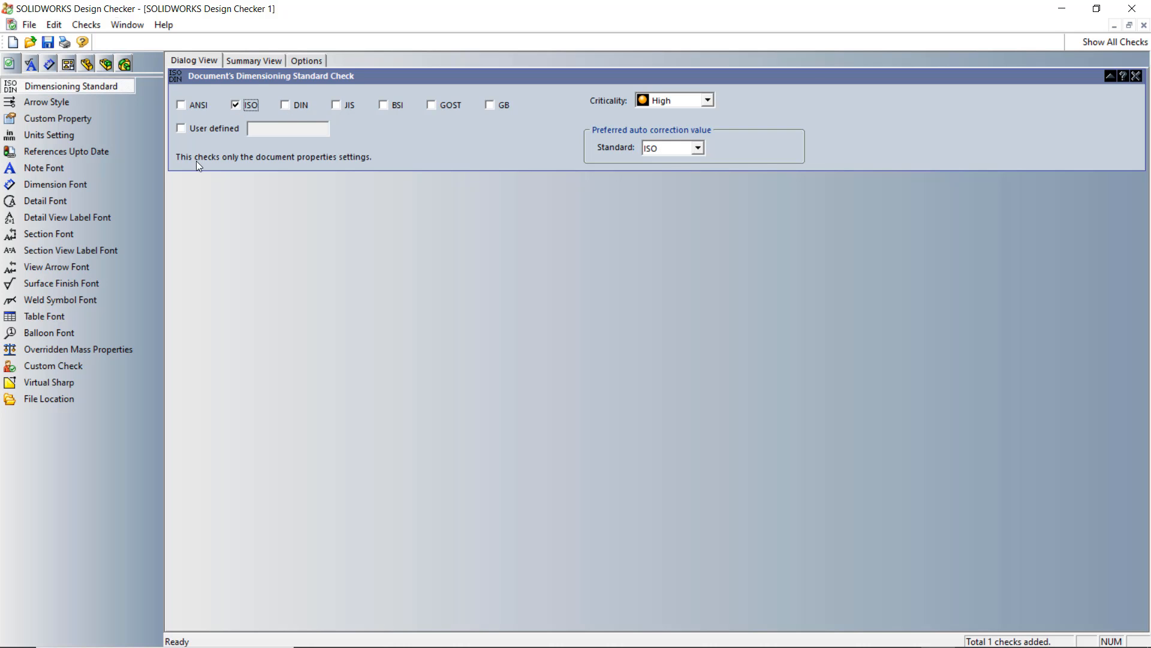
{"action": "left_click", "coordinate": [56, 102]}
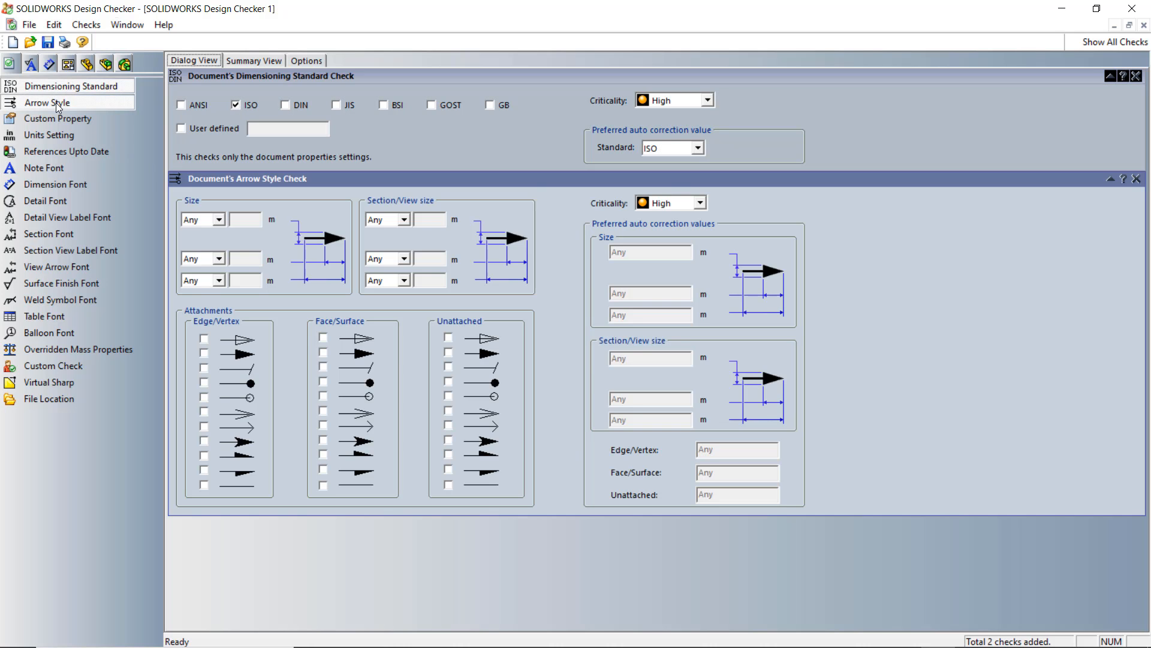
{"action": "left_click", "coordinate": [53, 135]}
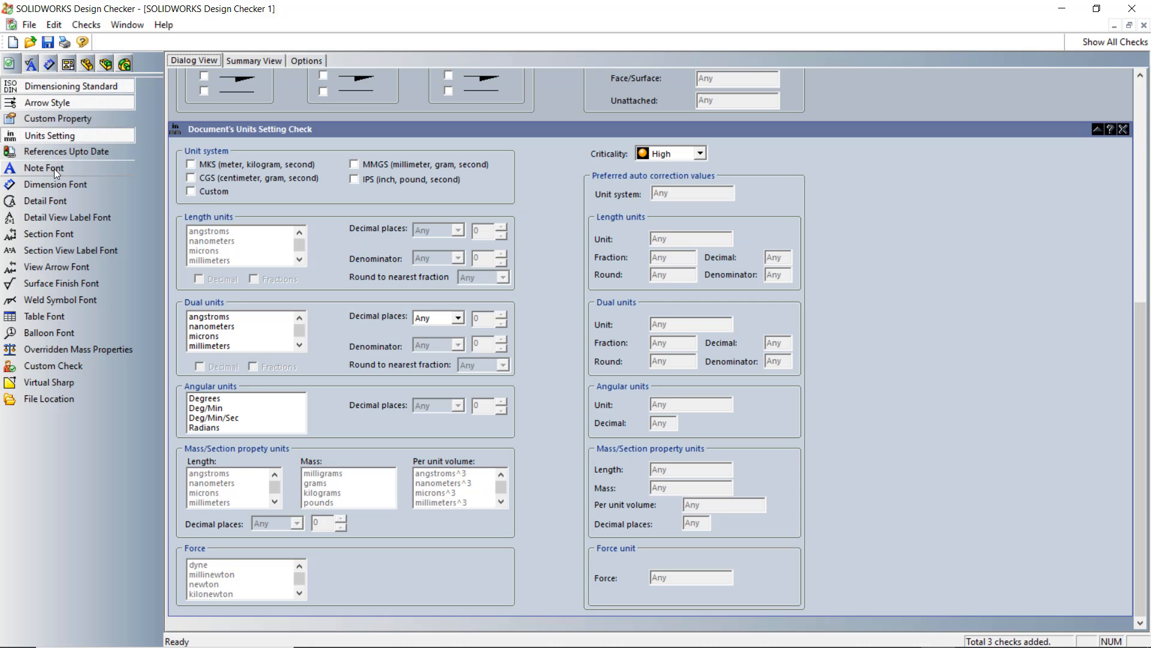
Create a font check applied to both the note font and the detail font
{"action": "left_click", "coordinate": [54, 168]}
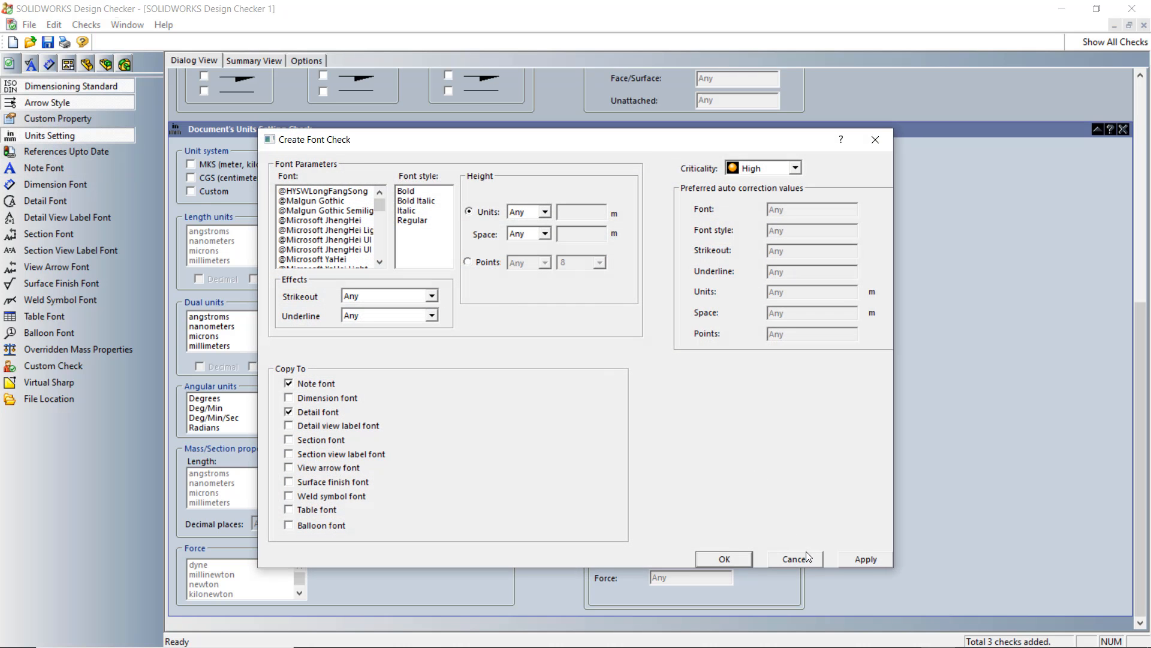
{"action": "left_click", "coordinate": [725, 559]}
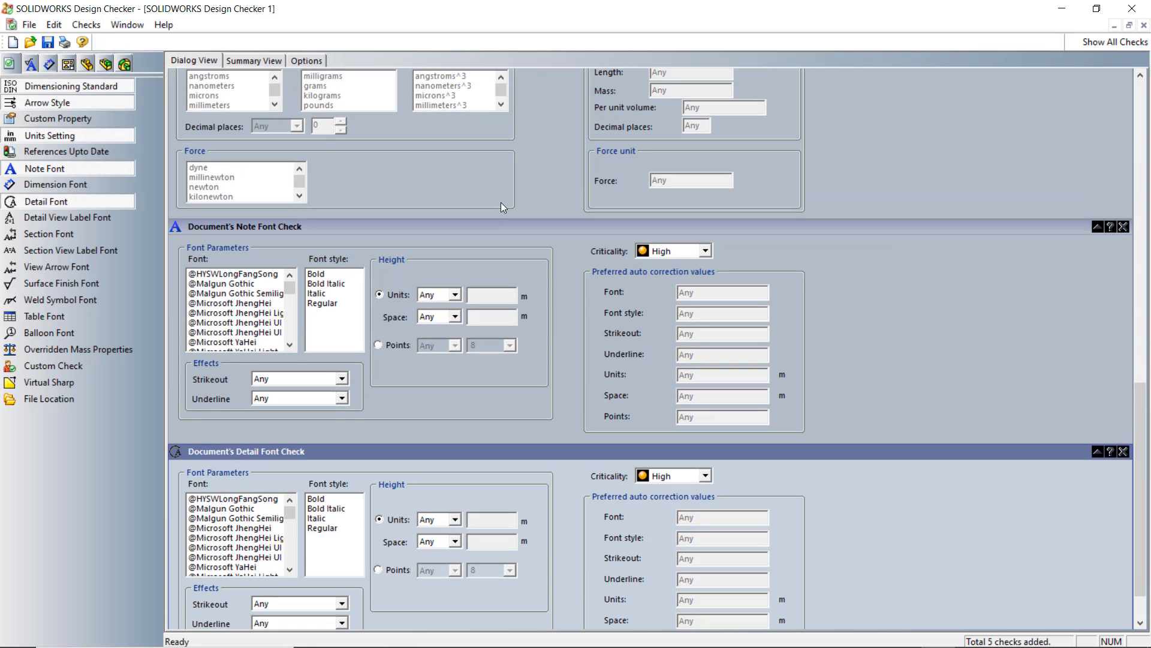
{"action": "scroll", "coordinate": [501, 204], "scroll_direction": "up", "scroll_amount": 10}
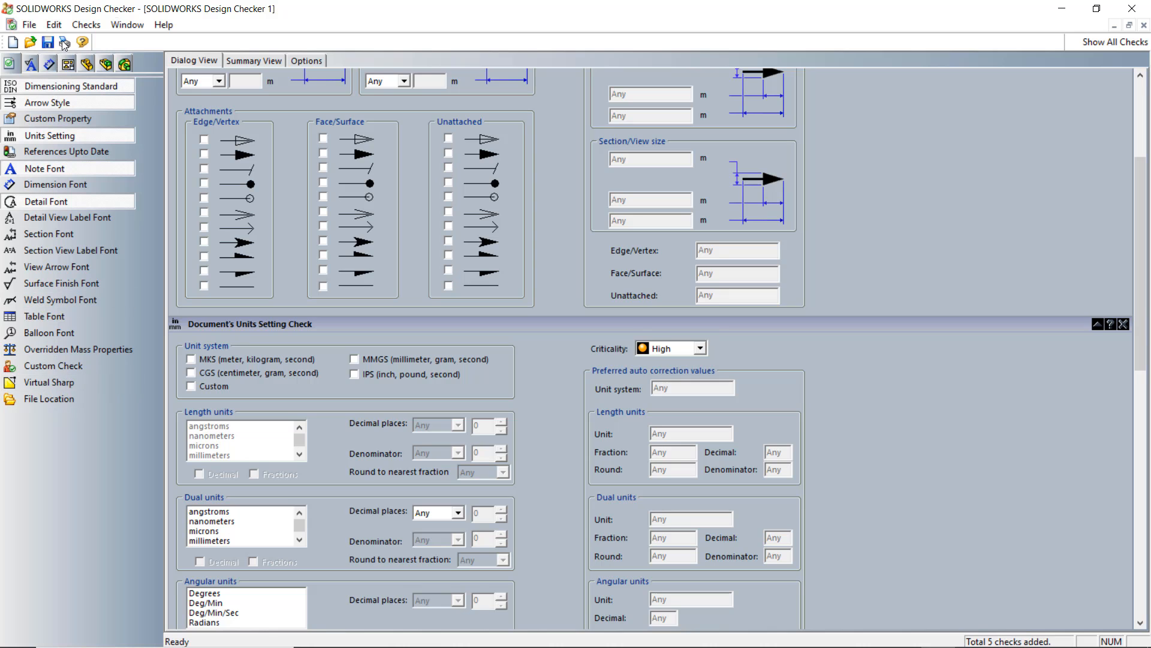
Close the new standards file and the drawing of part 2 without saving either
{"action": "key", "text": "ctrl+s"}
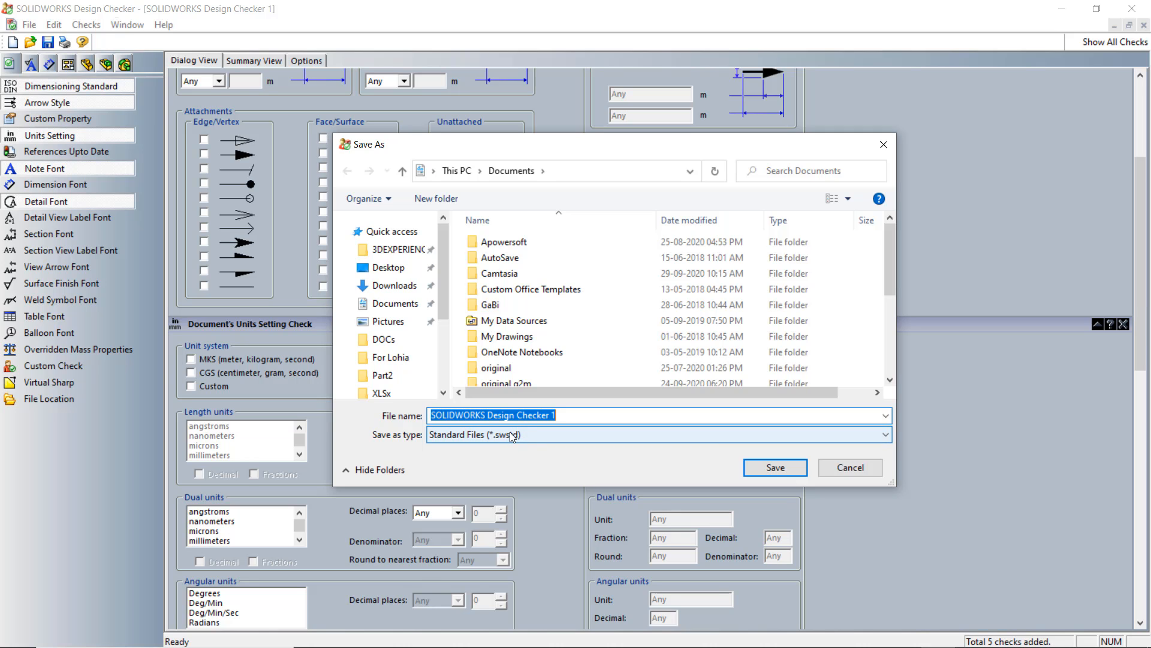
{"action": "left_click", "coordinate": [884, 145]}
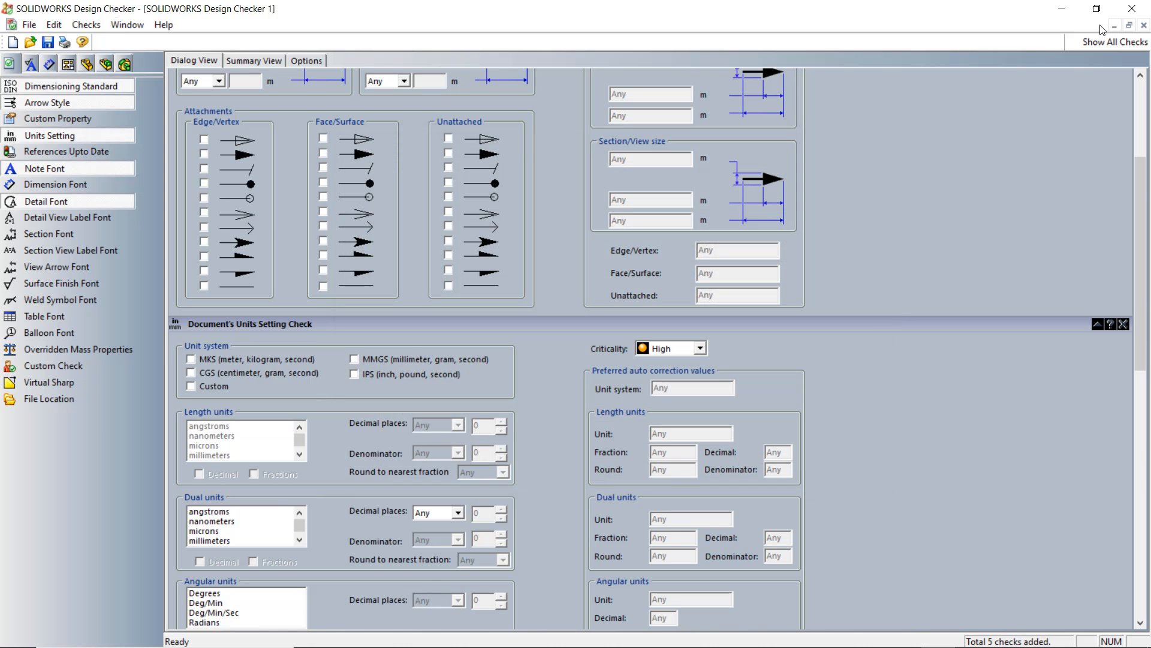
{"action": "left_click", "coordinate": [1132, 8]}
{"action": "left_click", "coordinate": [602, 362]}
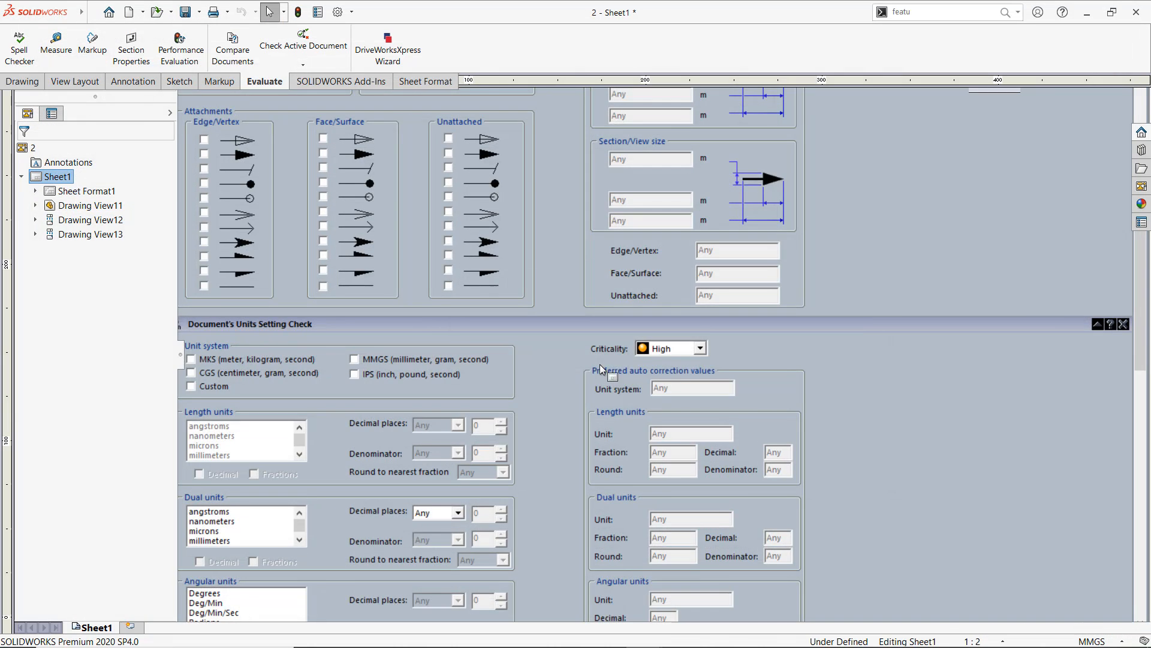
{"action": "key", "text": "ctrl+s"}
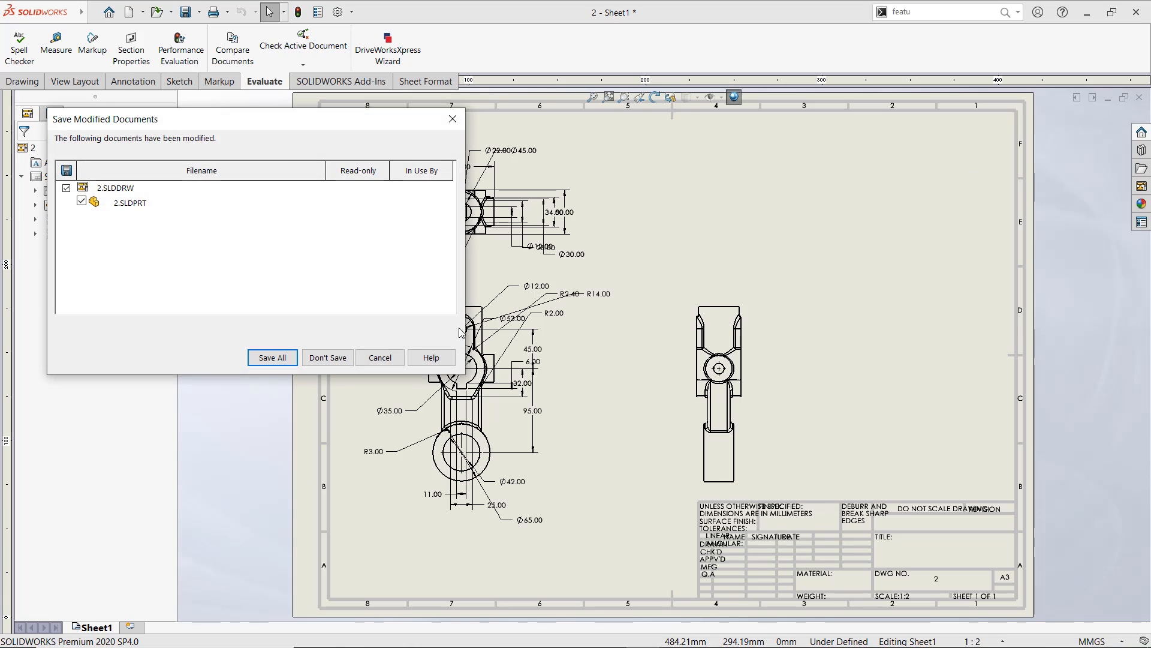
{"action": "left_click", "coordinate": [328, 357]}
Review the Defeature description on the SOLIDWORKS Utilities slide in PowerPoint and return to part 2 in SOLIDWORKS
{"action": "key", "text": "alt+Tab"}
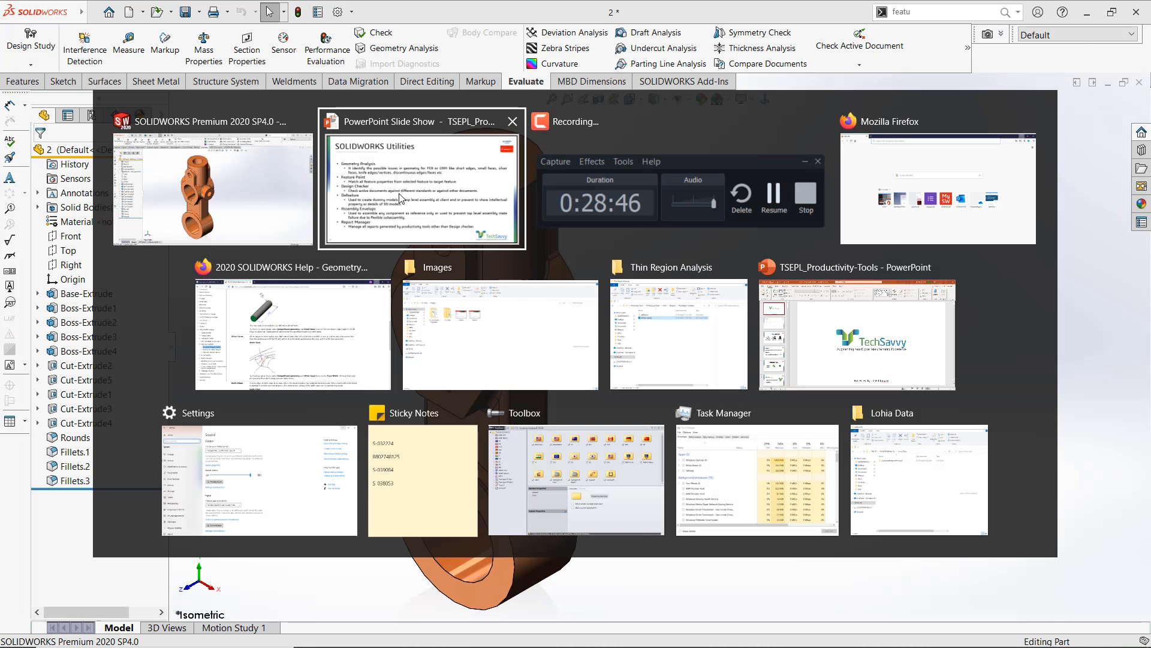
{"action": "left_click", "coordinate": [353, 232]}
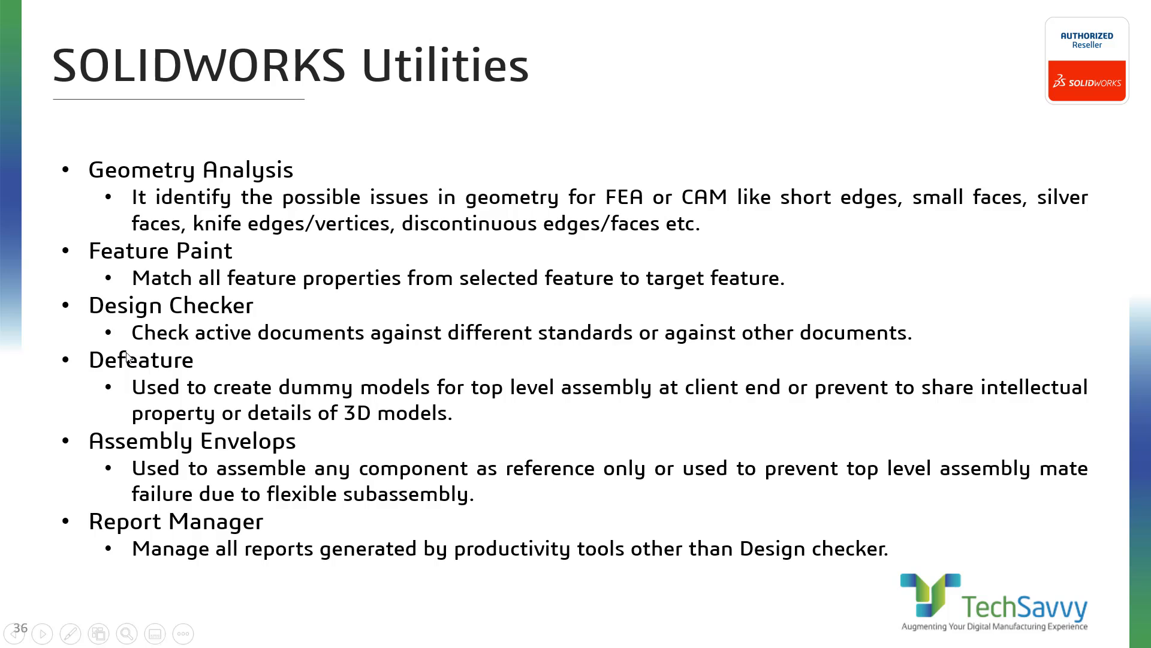
{"action": "key", "text": "alt+Tab"}
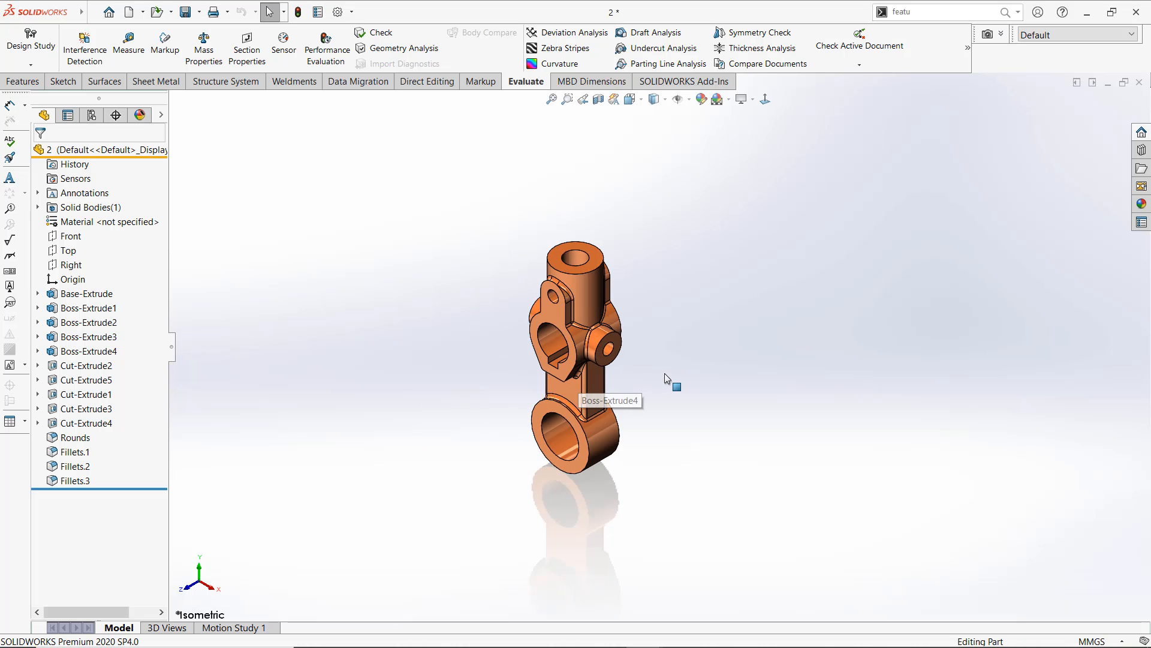
{"action": "scroll", "coordinate": [665, 369], "scroll_direction": "down", "scroll_amount": 3}
{"action": "scroll", "coordinate": [676, 325], "scroll_direction": "up", "scroll_amount": 4}
{"action": "scroll", "coordinate": [740, 298], "scroll_direction": "down", "scroll_amount": 2}
{"action": "scroll", "coordinate": [699, 384], "scroll_direction": "up", "scroll_amount": 2}
{"action": "scroll", "coordinate": [701, 401], "scroll_direction": "down", "scroll_amount": 2}
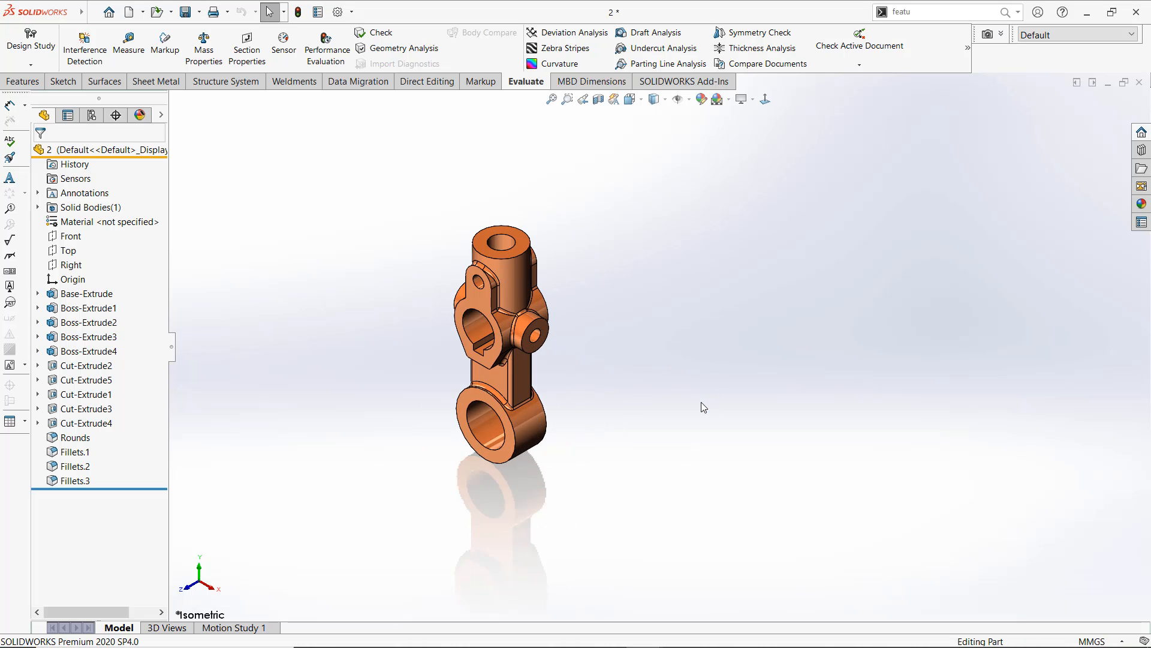
{"action": "key", "text": "alt+Tab"}
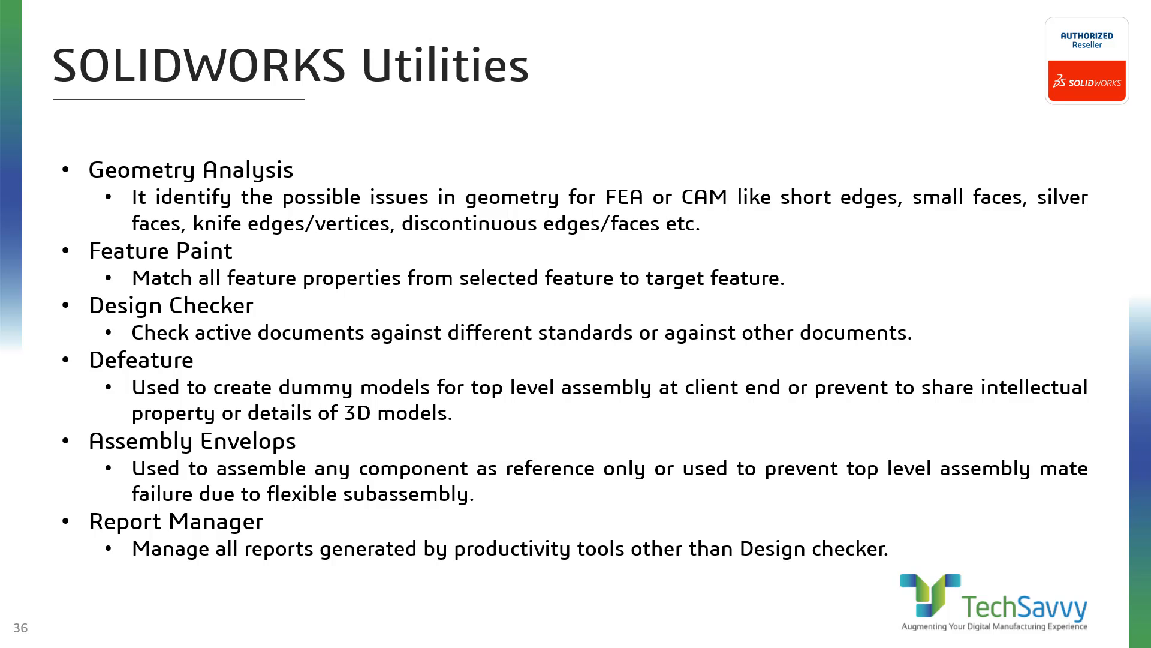
{"action": "key", "text": "alt+Tab"}
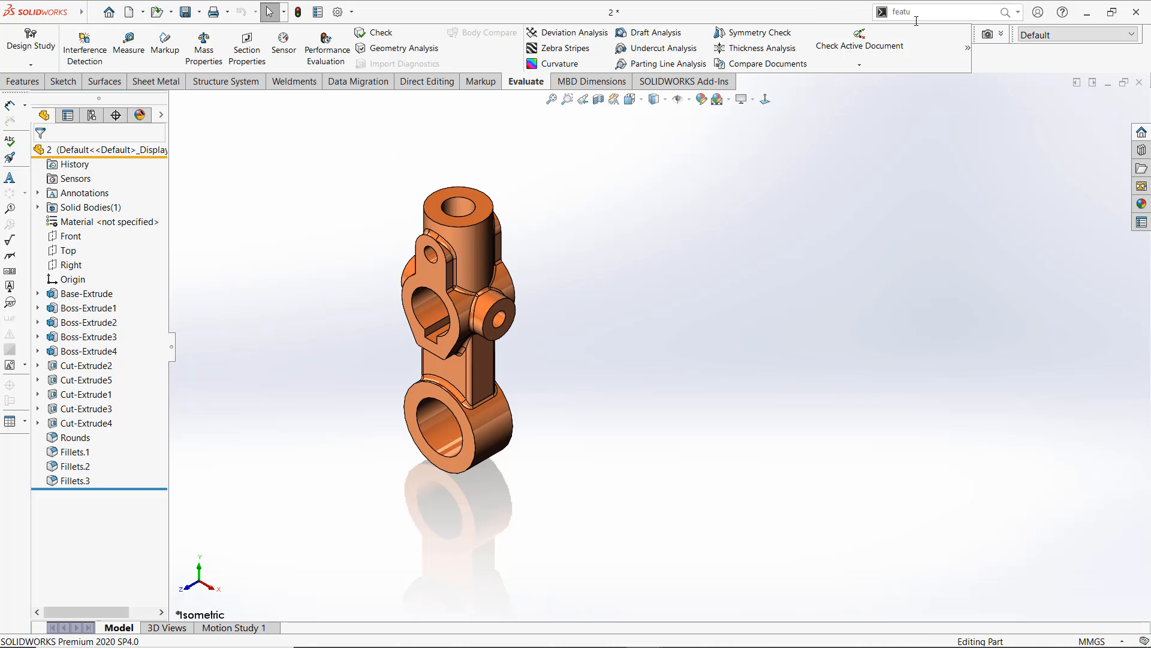
Find and start Defeature on part 2, choosing Base-Extrude and Boss-Extrude1 to Boss-Extrude4 as the features to keep
{"action": "left_click", "coordinate": [913, 11]}
{"action": "type", "text": "featu"}
{"action": "double_click", "coordinate": [913, 12]}
{"action": "type", "text": "defeatu"}
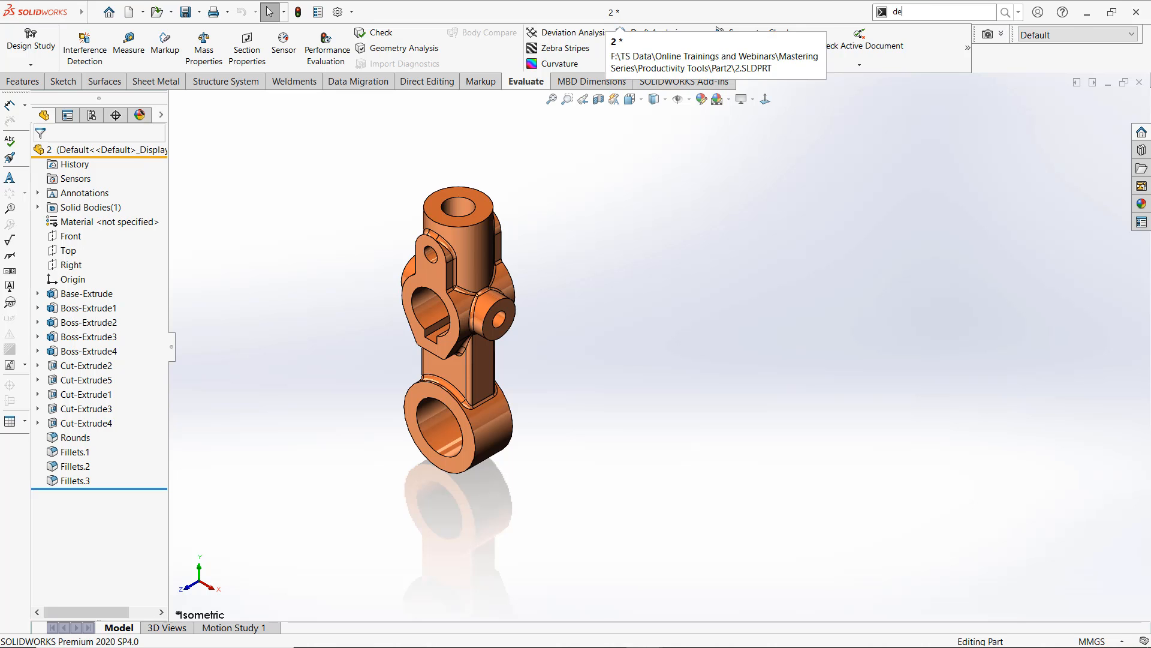
{"action": "key", "text": "Return"}
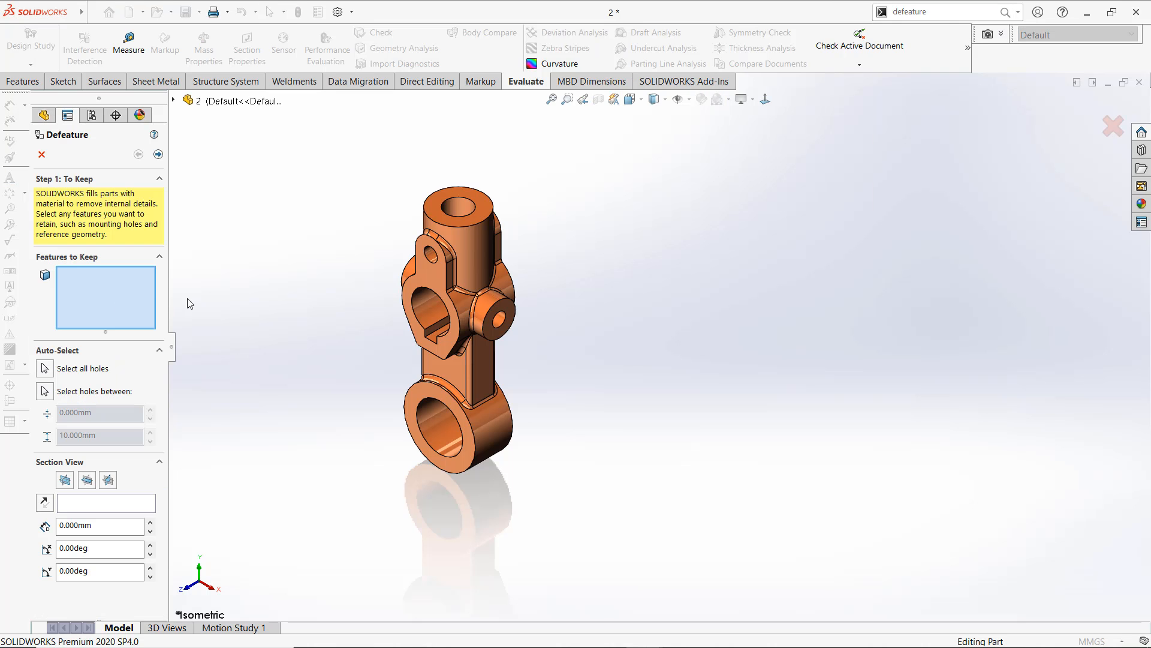
{"action": "left_click", "coordinate": [173, 100]}
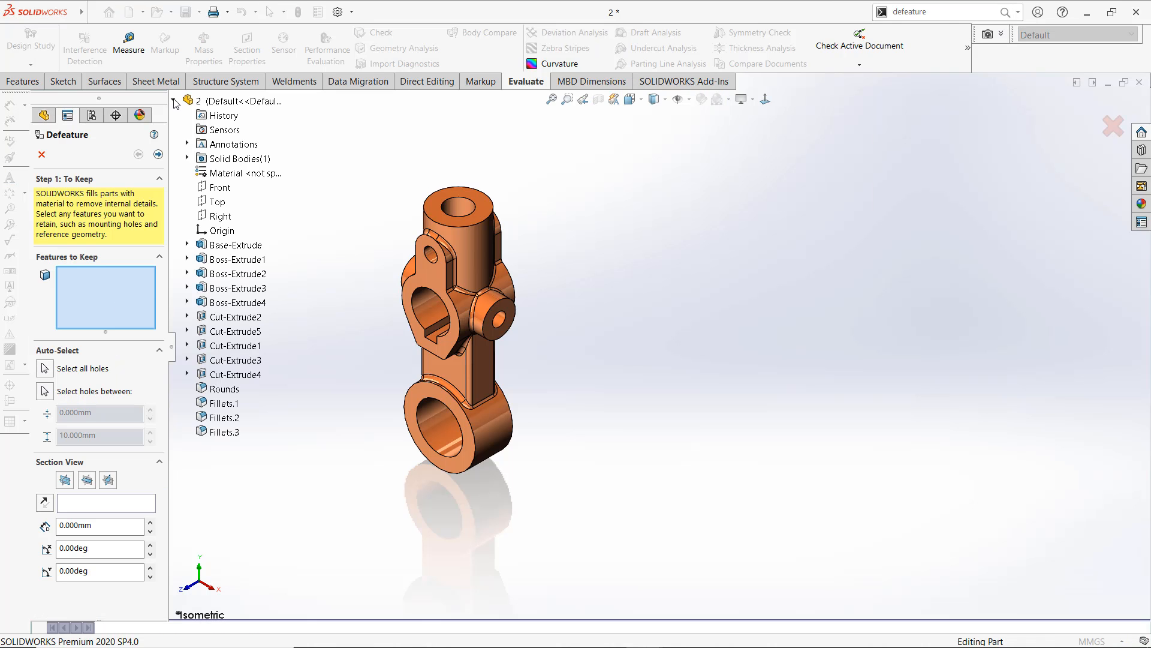
{"action": "left_click", "coordinate": [226, 245]}
{"action": "left_click", "coordinate": [221, 302], "text": "shift"}
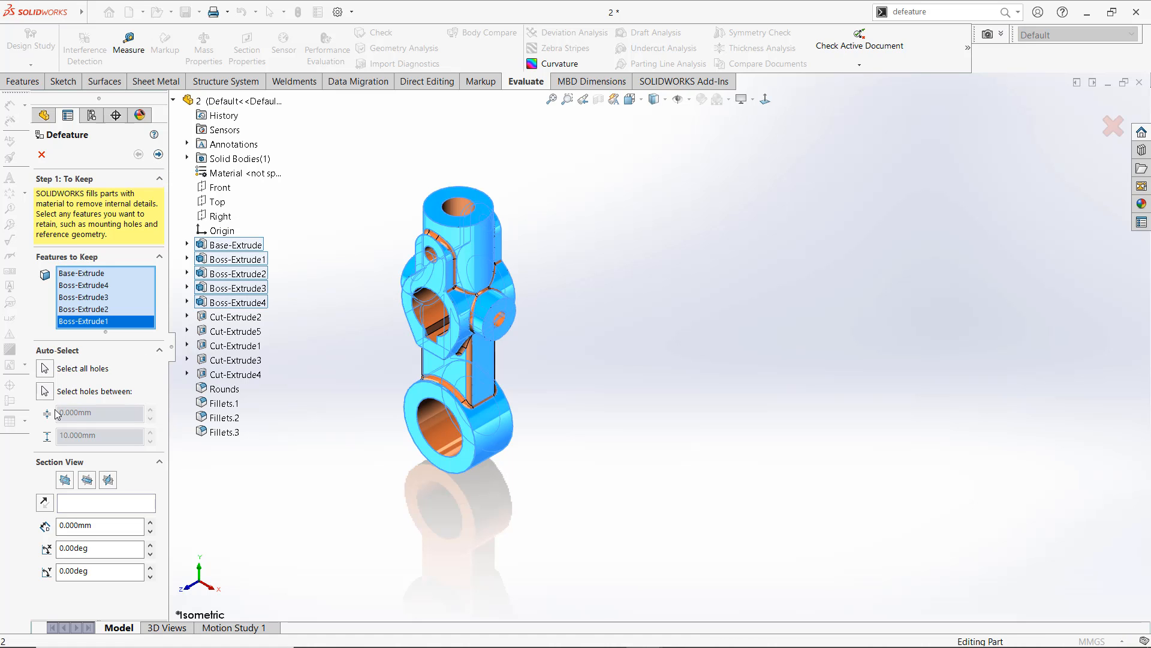
{"action": "left_click", "coordinate": [158, 154]}
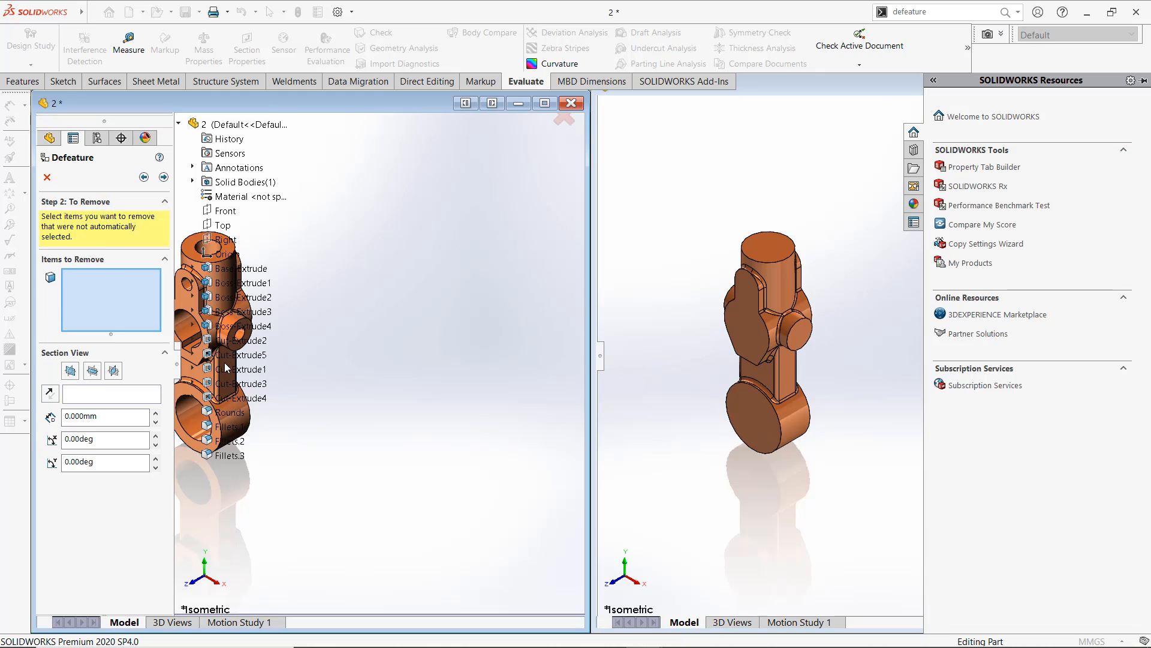
Remove all features from Cut-Extrude2 through Fillets.3 and complete the feature removal
{"action": "left_click", "coordinate": [240, 357]}
{"action": "left_click", "coordinate": [222, 475], "text": "shift"}
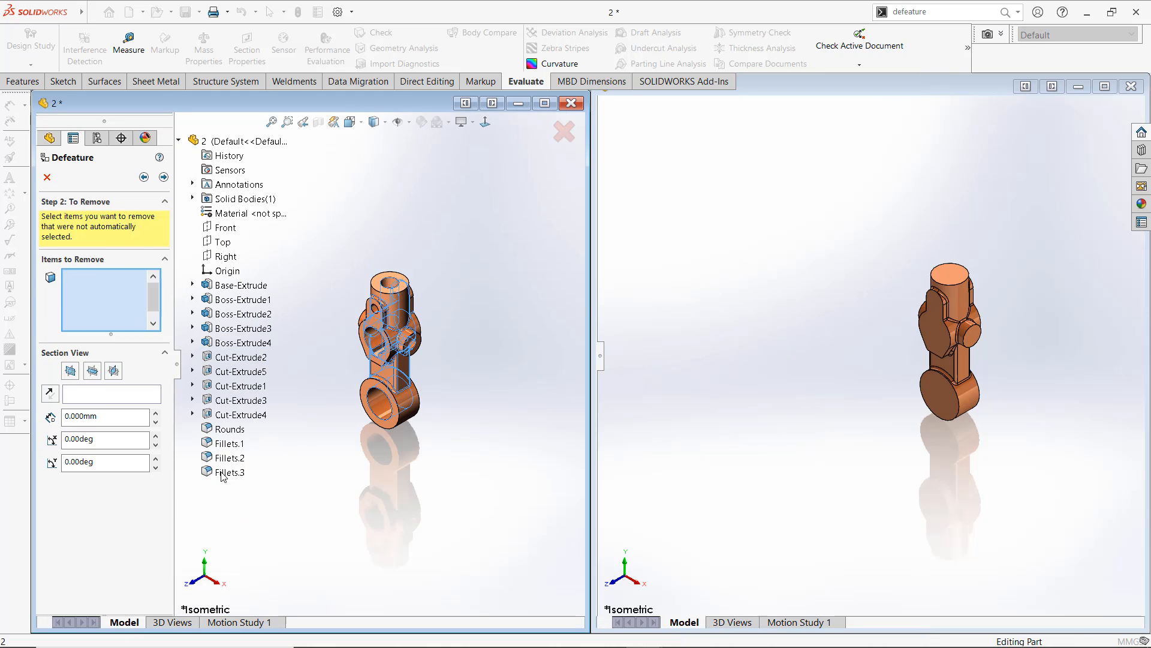
{"action": "left_click", "coordinate": [163, 177]}
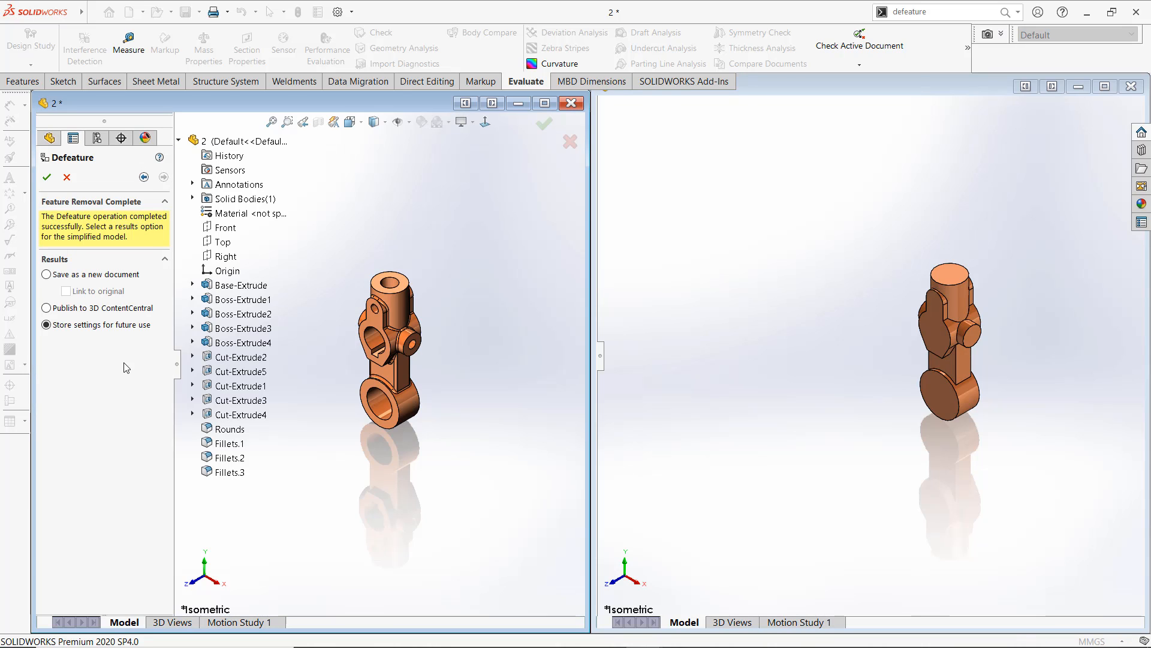
Try the Defeature options for a new document and 3D ContentCentral, and select Store settings for future use
{"action": "left_click", "coordinate": [47, 275]}
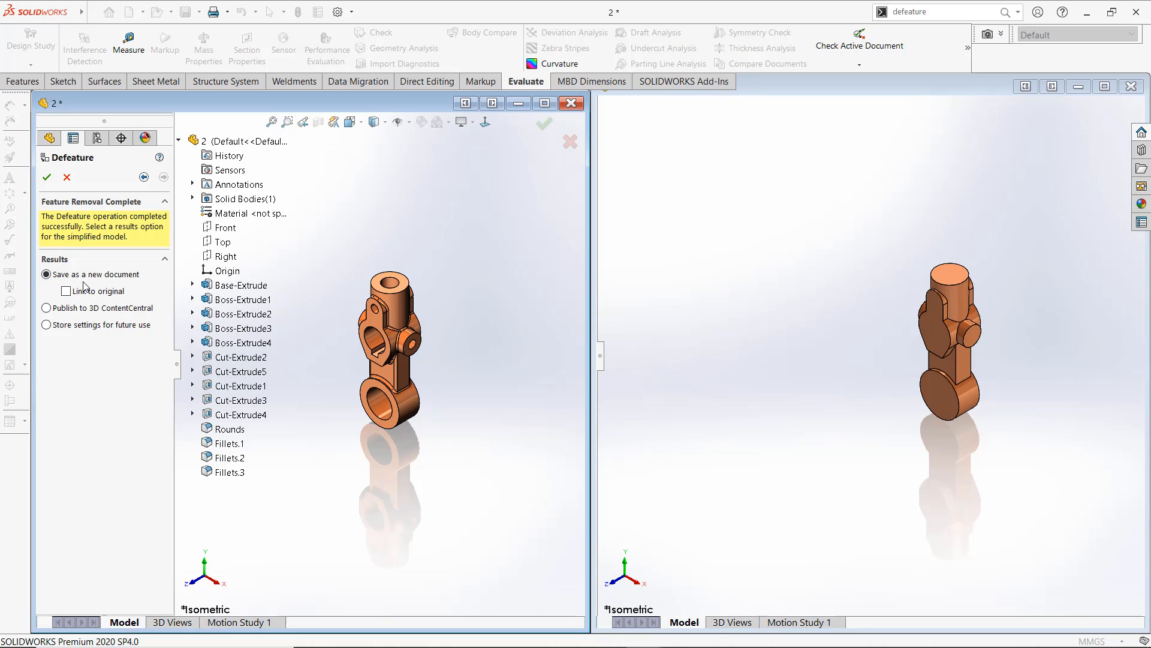
{"action": "left_click", "coordinate": [46, 308]}
{"action": "left_click", "coordinate": [89, 329]}
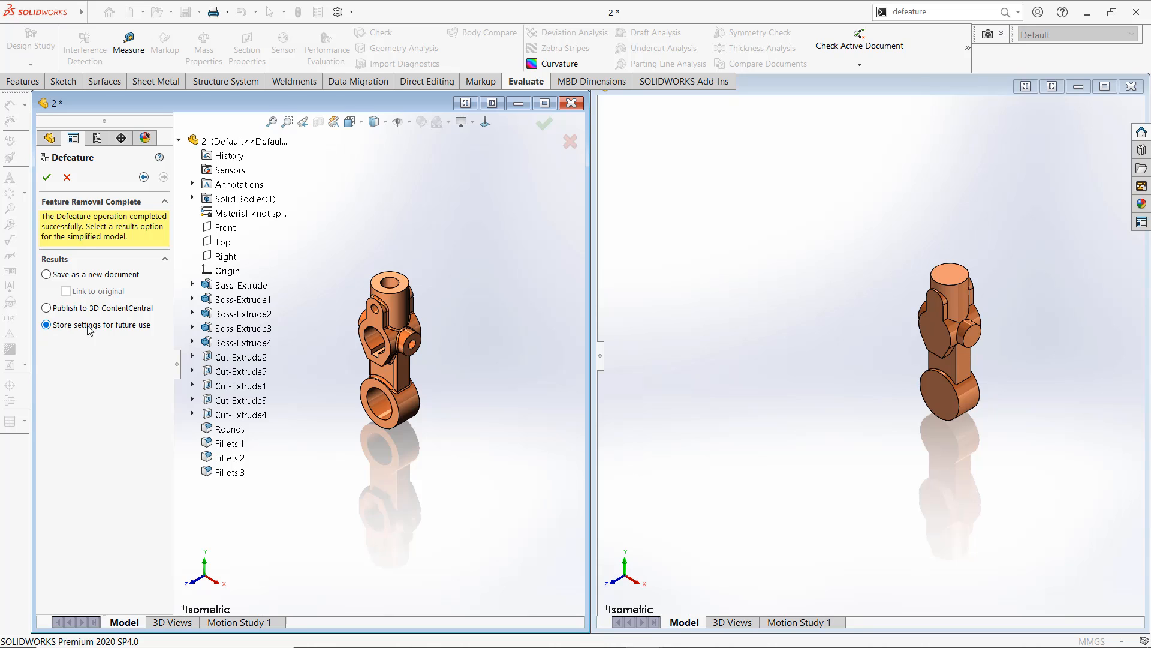
Save the defeatured result as a new part document named 2_defeature, replacing the existing file
{"action": "left_click", "coordinate": [51, 277]}
{"action": "left_click", "coordinate": [47, 177]}
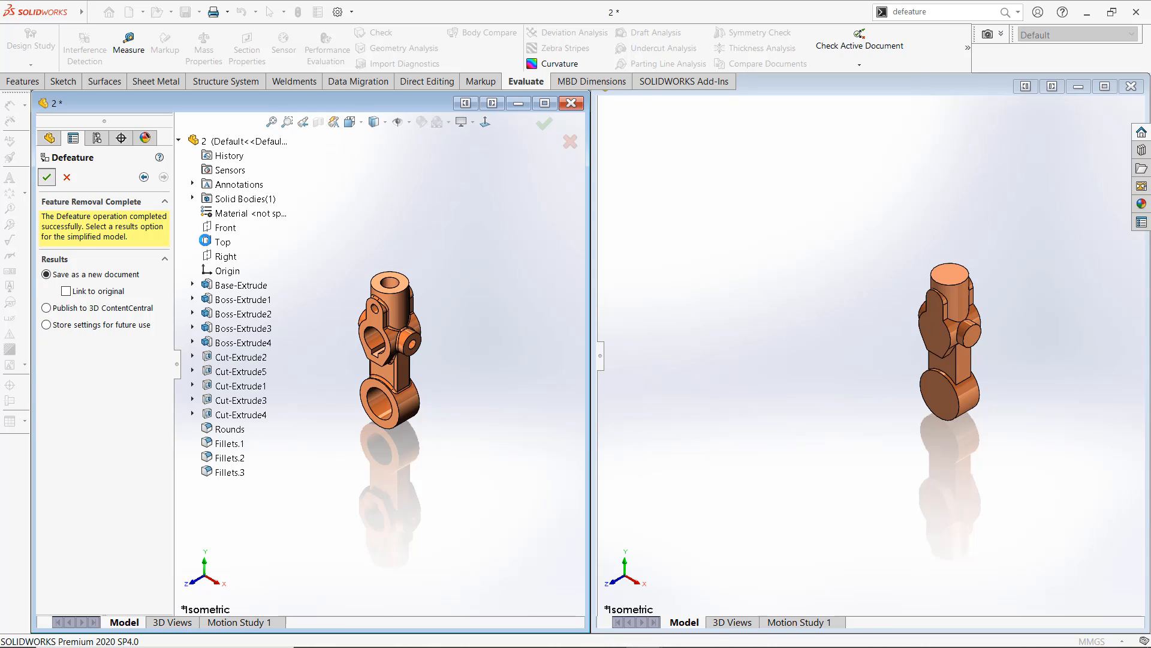
{"action": "left_click", "coordinate": [516, 313]}
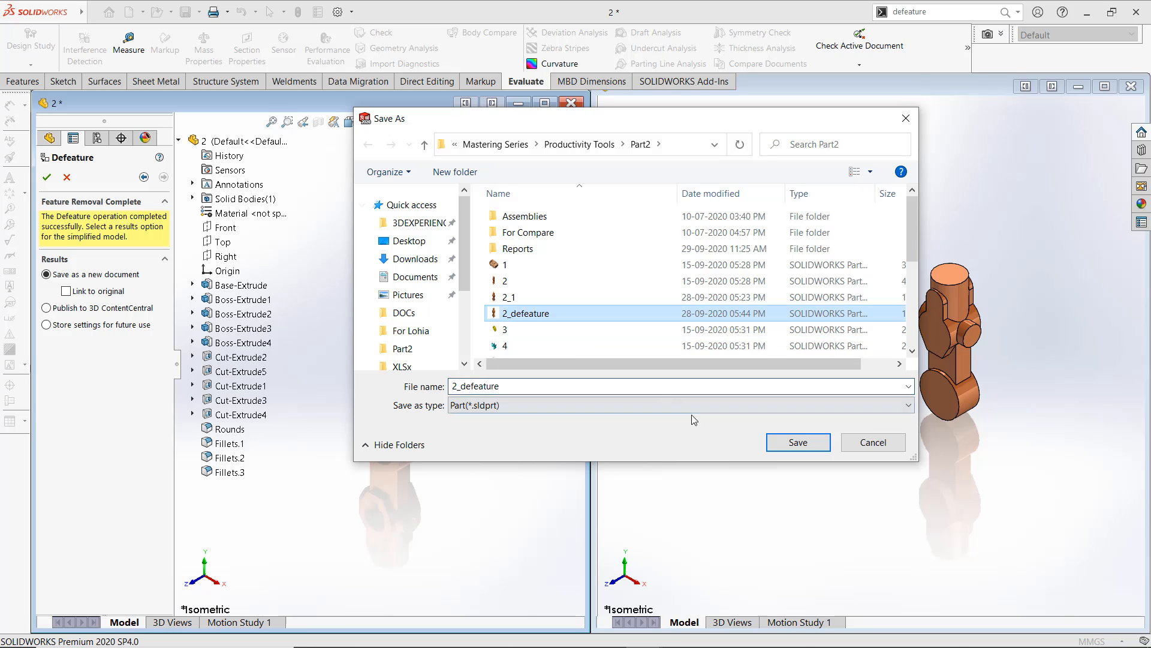
{"action": "left_click", "coordinate": [798, 442]}
{"action": "left_click", "coordinate": [609, 333]}
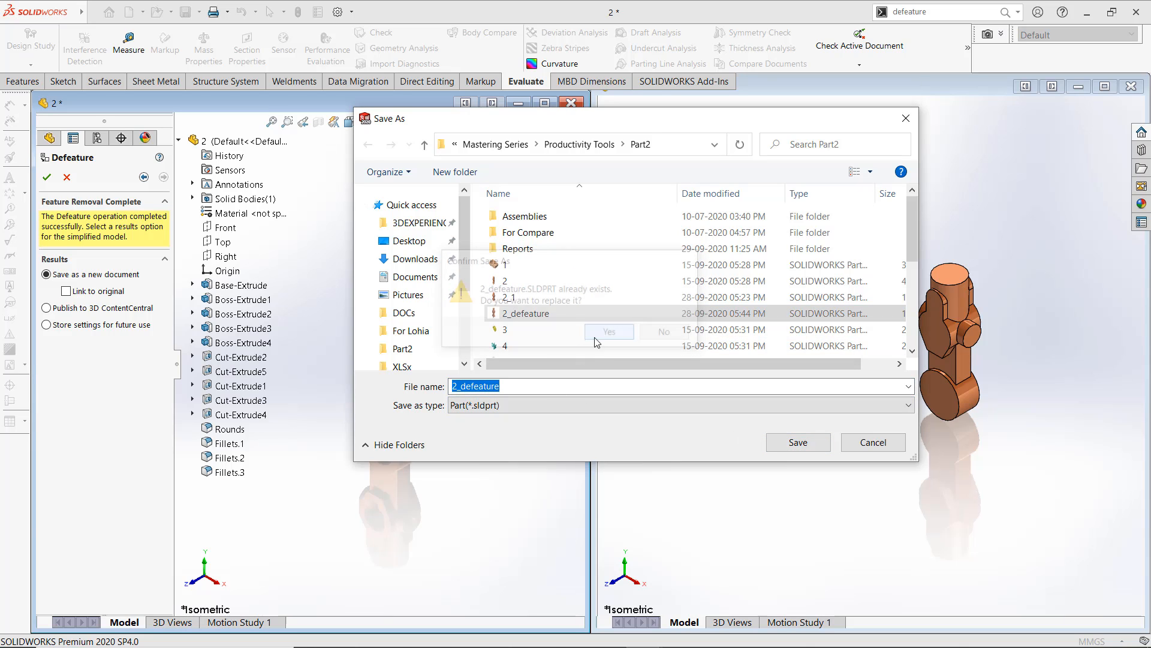
Examine the Defeature entry in the original part and the Defeatured2 feature in the simplified part, comparing both models
{"action": "left_click", "coordinate": [79, 216]}
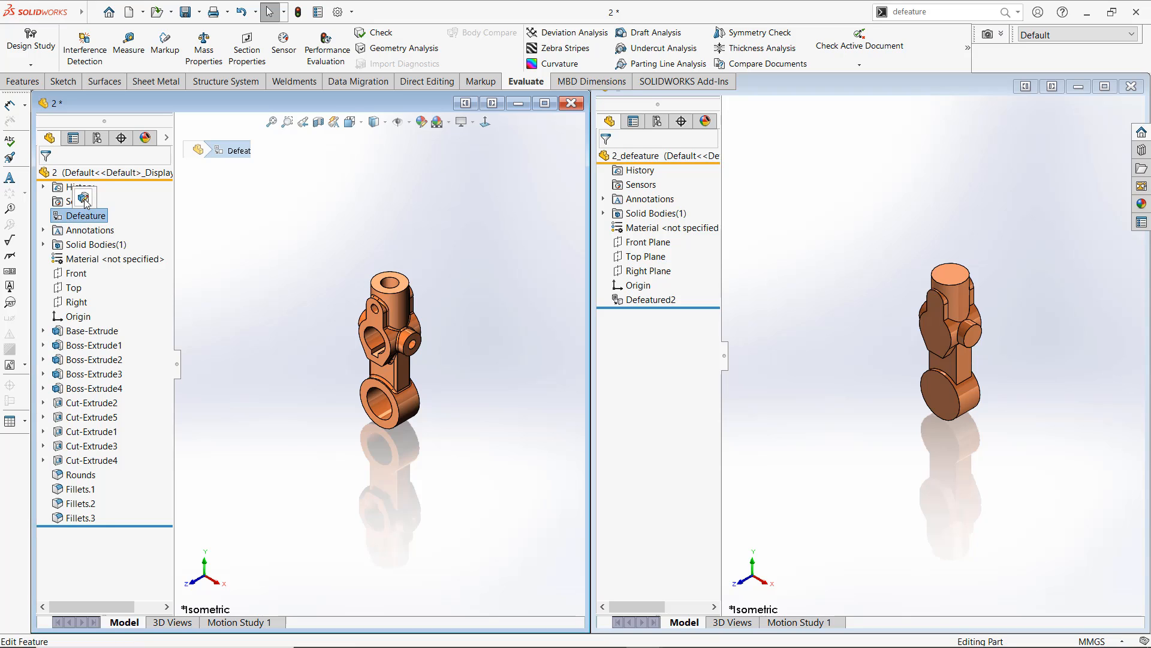
{"action": "left_click", "coordinate": [84, 200]}
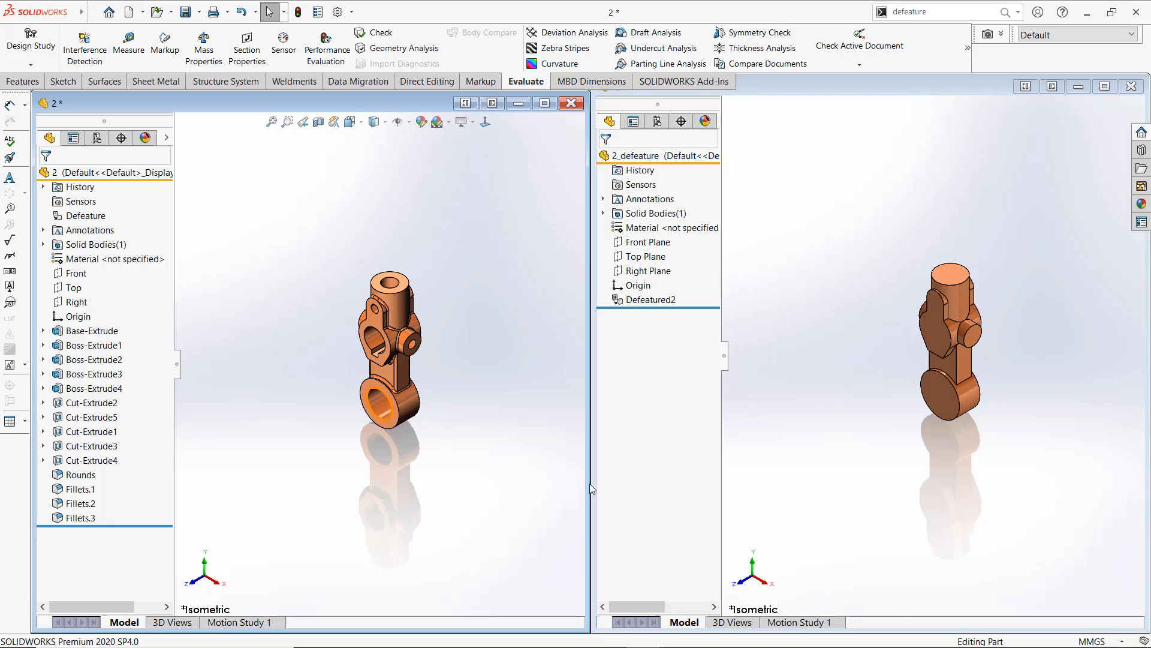
{"action": "left_click", "coordinate": [639, 301]}
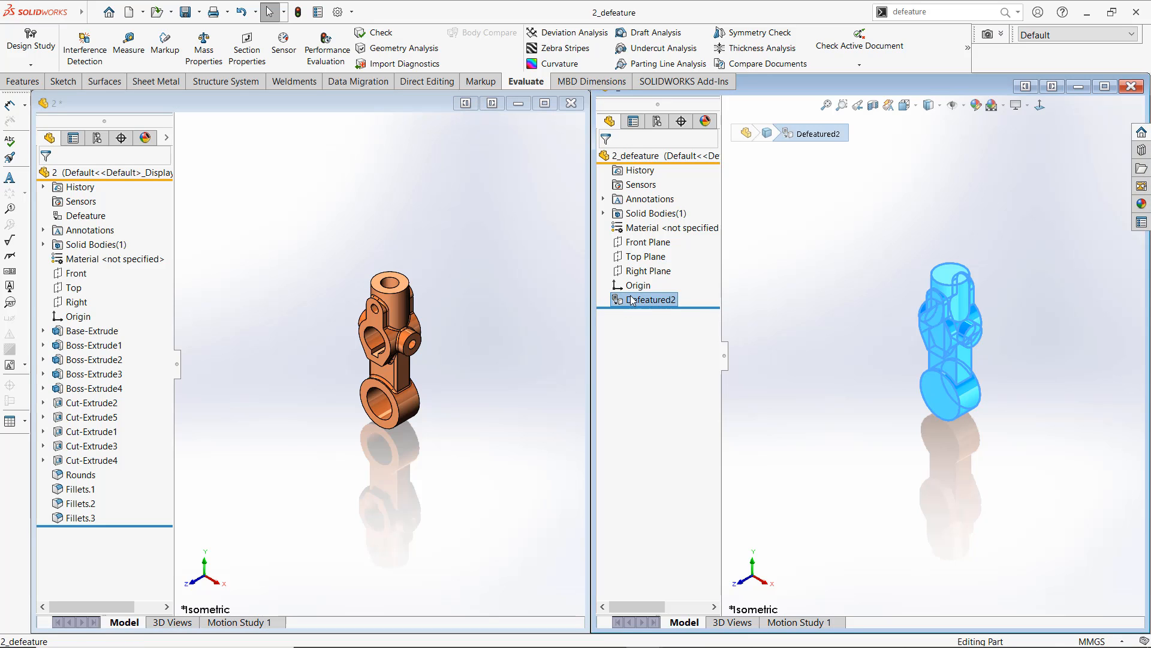
{"action": "left_click", "coordinate": [791, 400]}
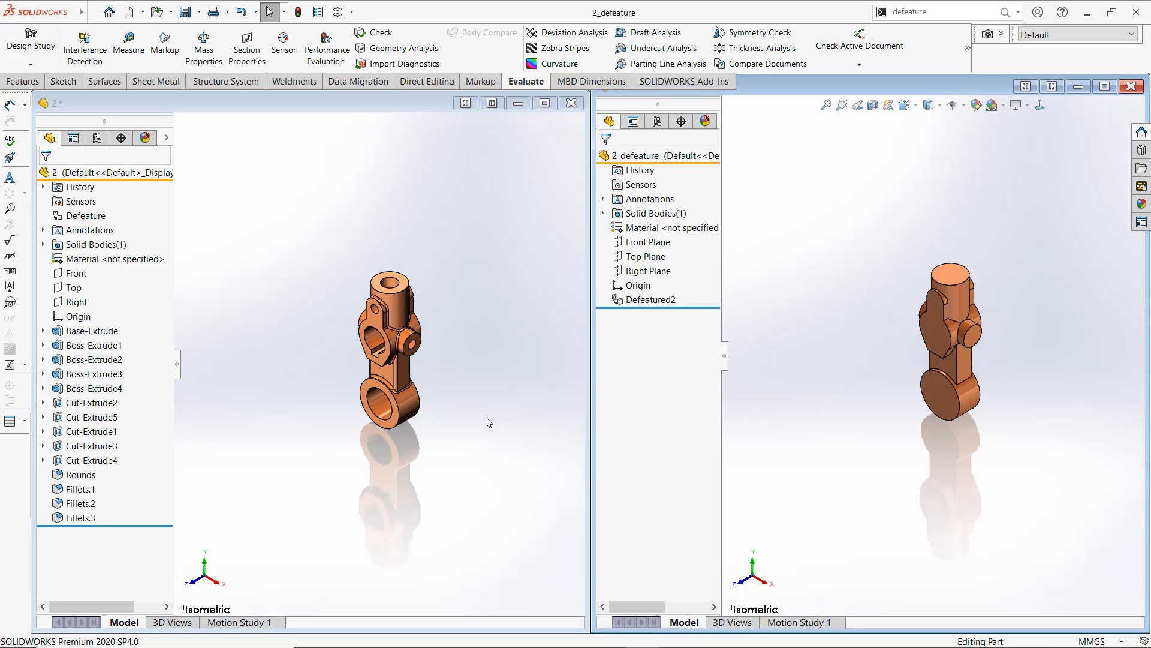
{"action": "middle_click_drag", "start_coordinate": [1078, 337], "coordinate": [1029, 318]}
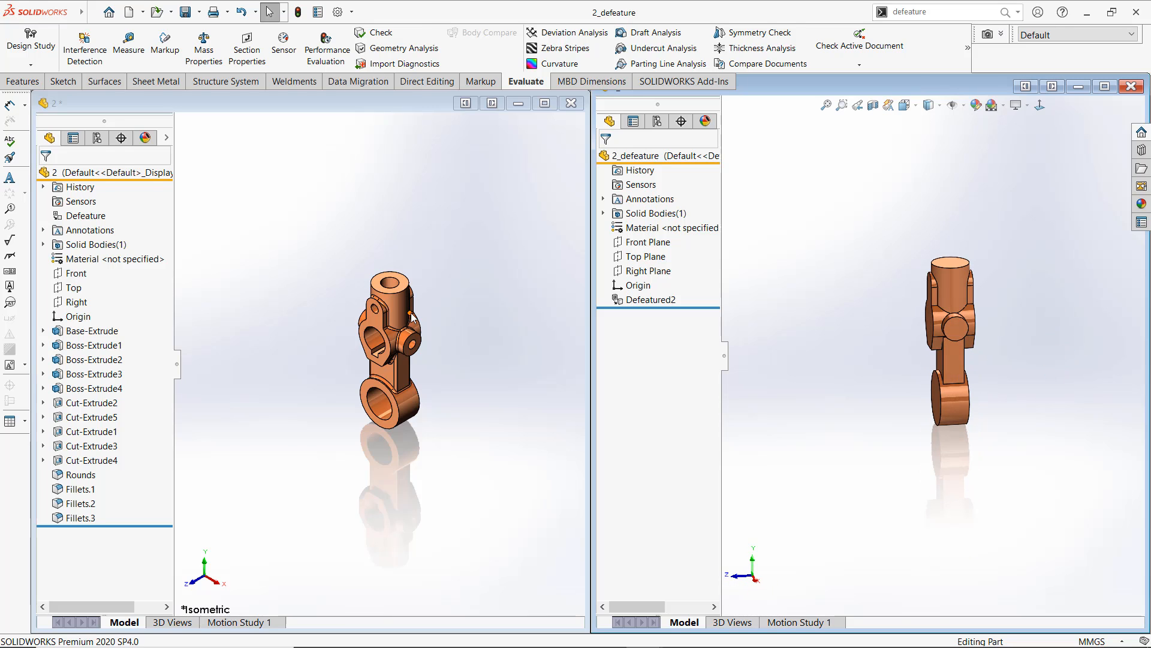
Switch to the PowerPoint slide show to review the SOLIDWORKS Utilities slide, and return to SOLIDWORKS
{"action": "key", "text": "alt+Tab"}
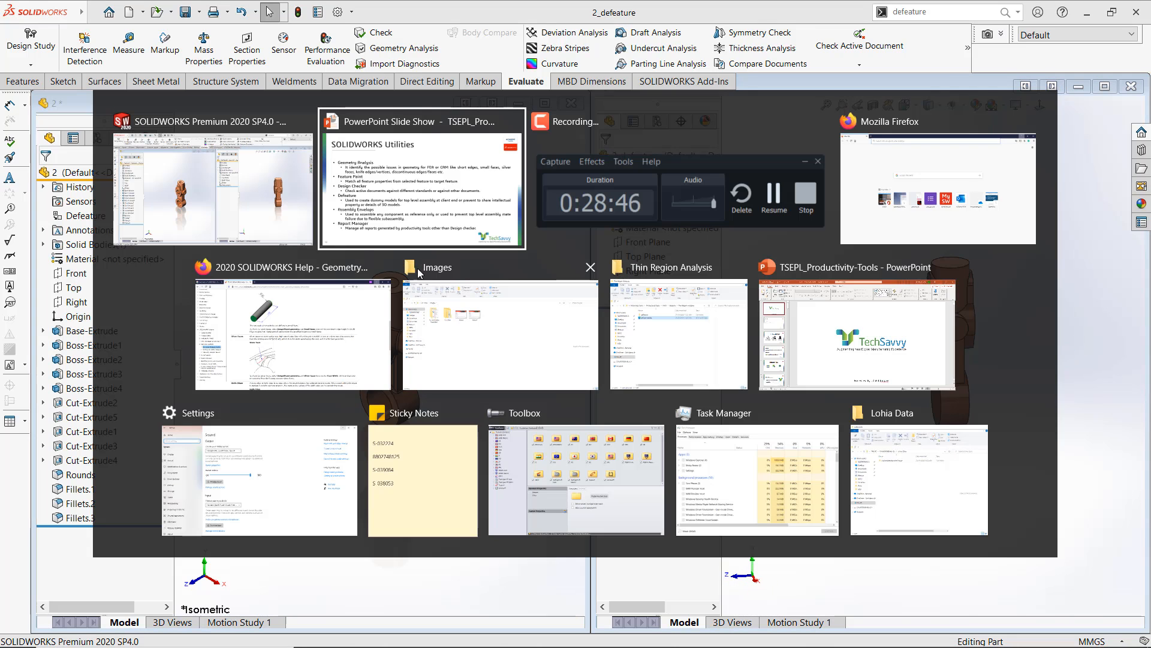
{"action": "left_click", "coordinate": [358, 239]}
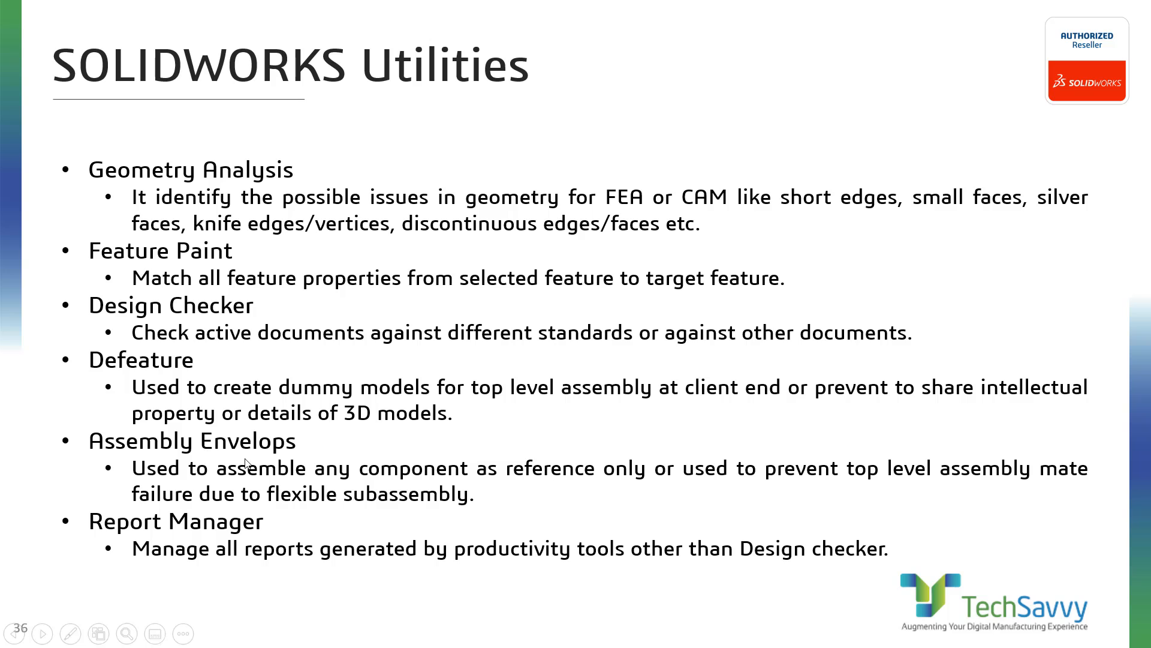
{"action": "key", "text": "alt+Tab"}
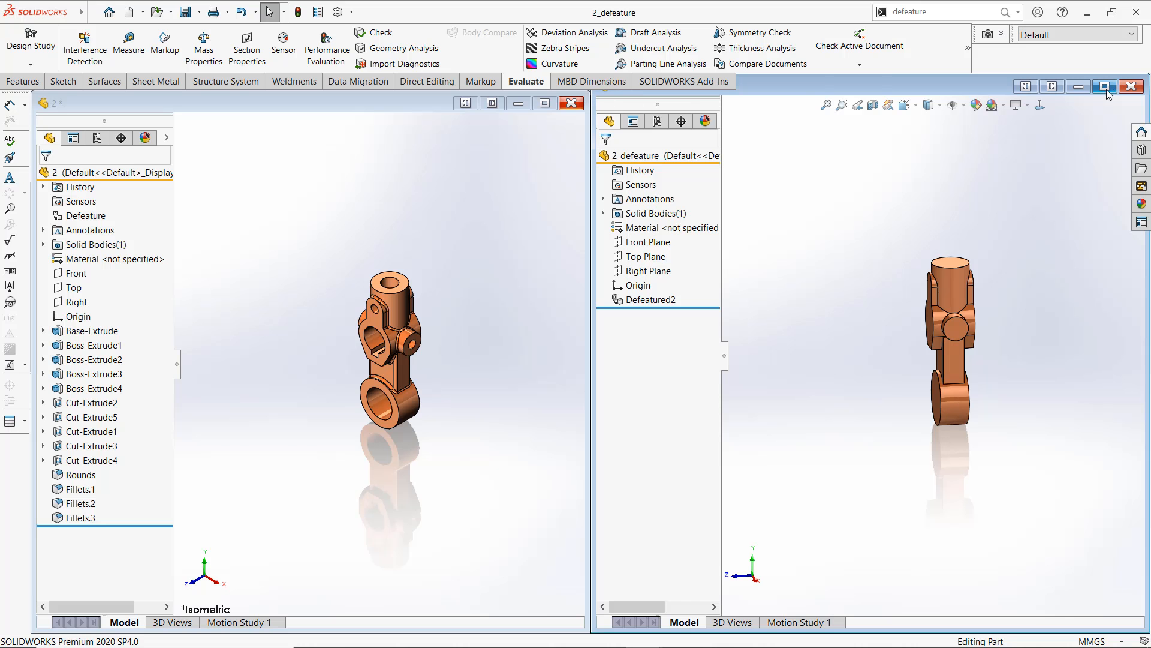
Close the 2_defeature part, the original part 2 and the tray part 1
{"action": "left_click", "coordinate": [1131, 87]}
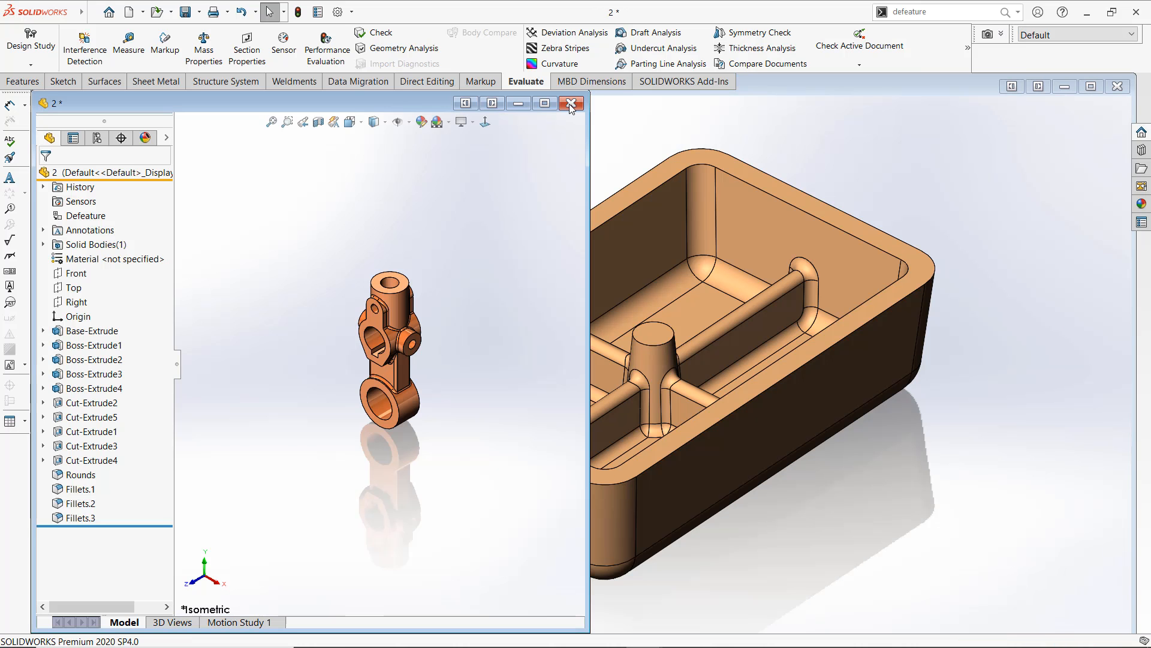
{"action": "left_click", "coordinate": [519, 343]}
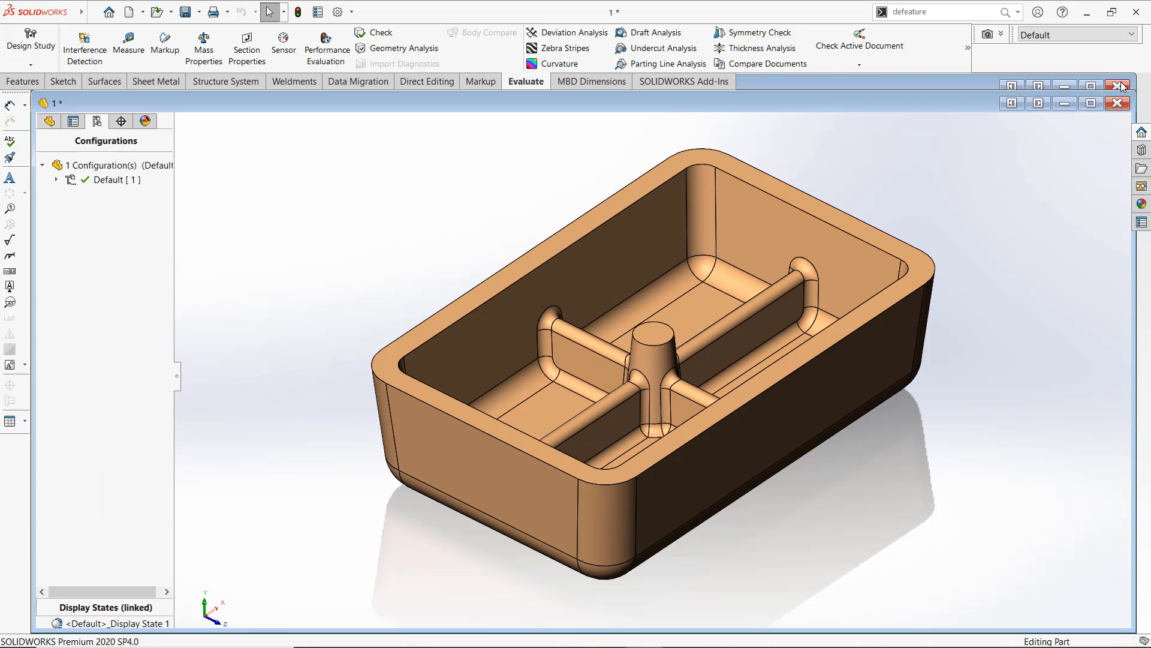
{"action": "left_click", "coordinate": [1116, 105]}
{"action": "left_click", "coordinate": [512, 356]}
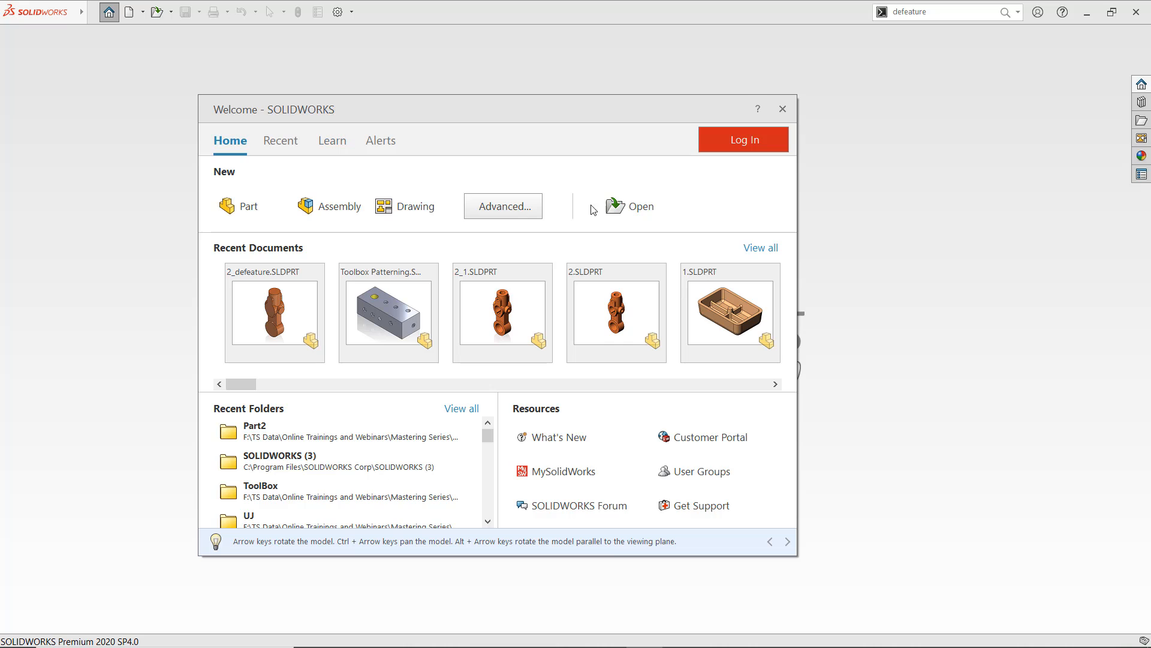
Open the Universal Joint_& assembly from the UJ folder in Resolved mode
{"action": "left_click", "coordinate": [637, 210]}
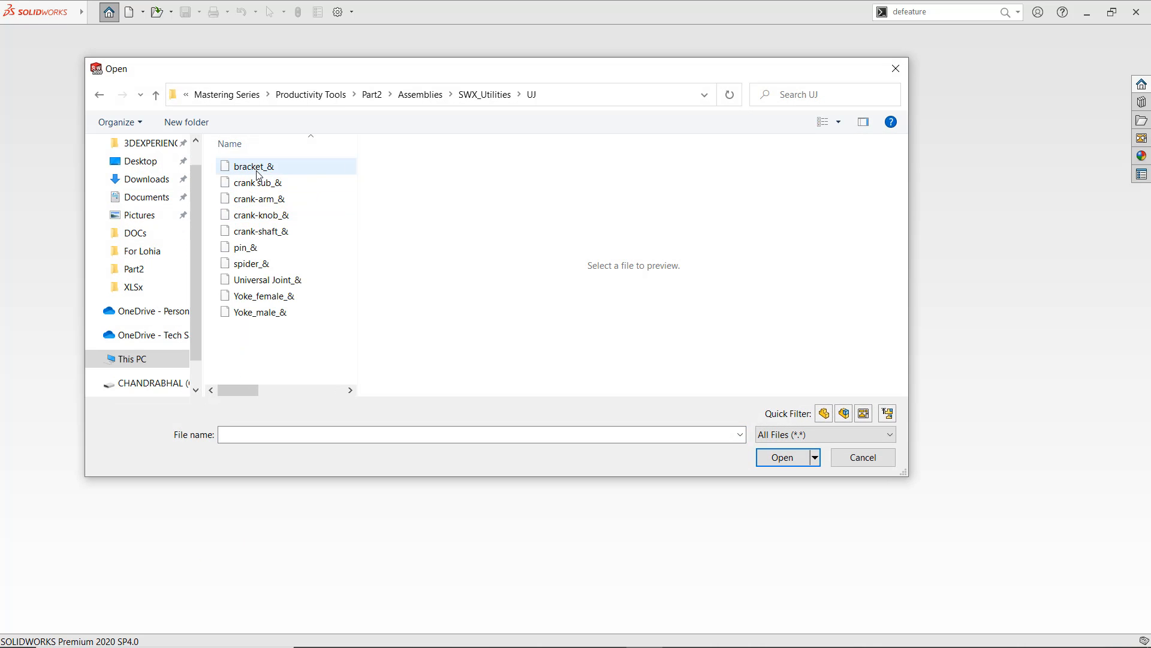
{"action": "left_click", "coordinate": [272, 281]}
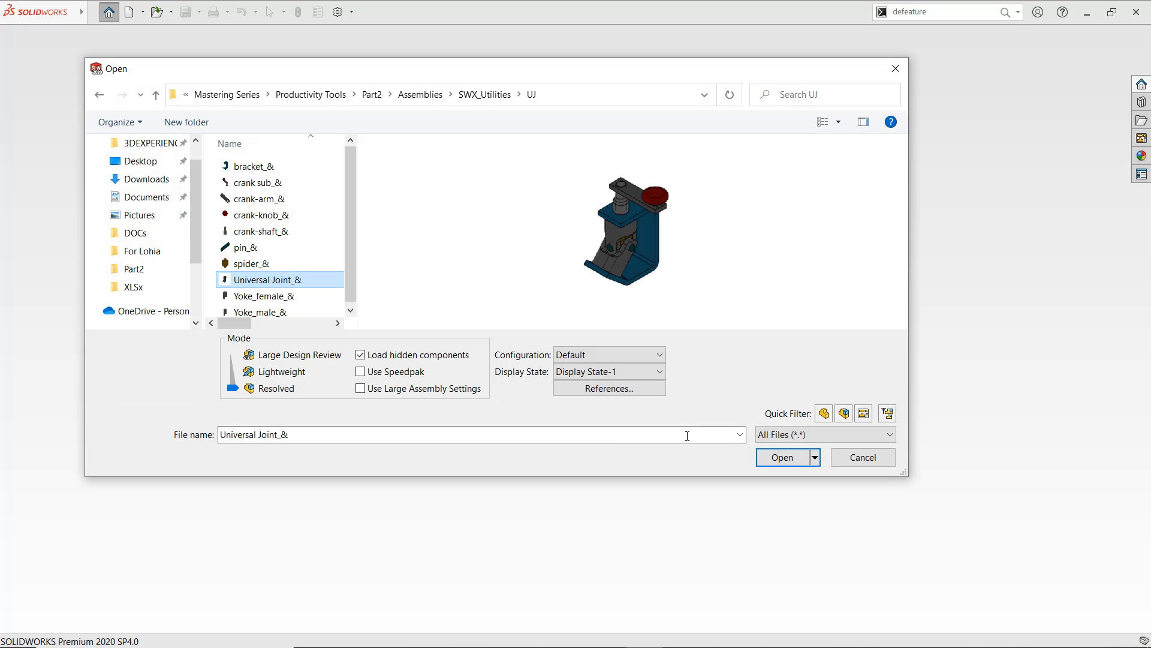
{"action": "key", "text": "Return"}
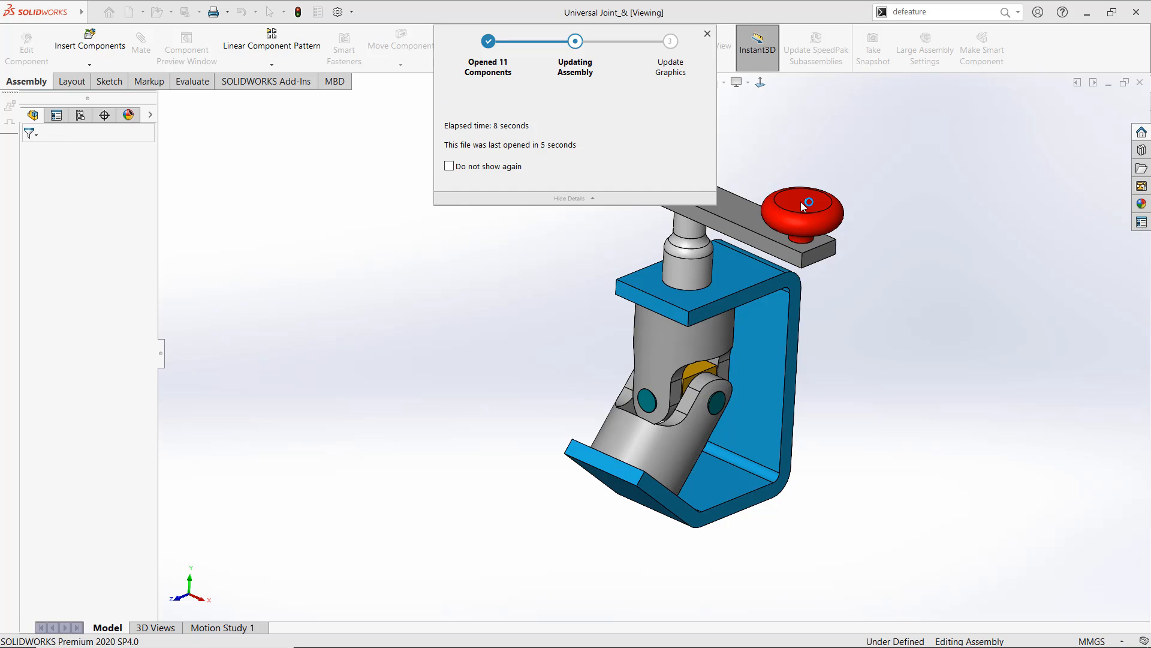
Rotate the crank by its knob and examine the crank subassembly, bracket and male yoke in the universal joint
{"action": "left_click_drag", "start_coordinate": [809, 198], "coordinate": [754, 107]}
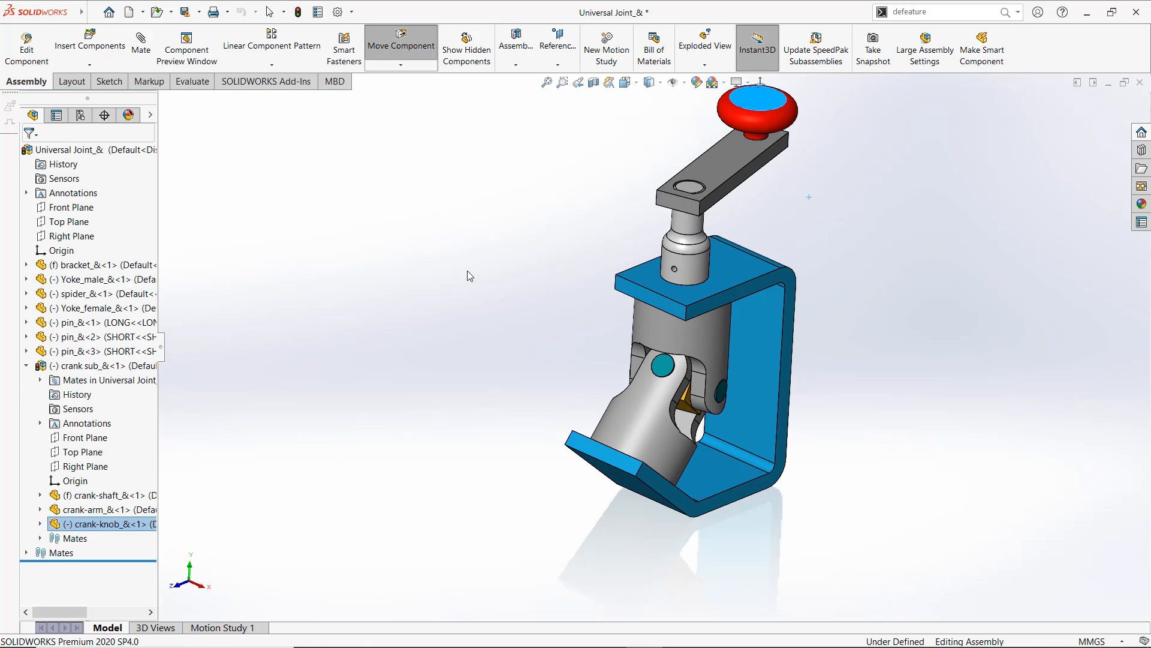
{"action": "left_click", "coordinate": [100, 367]}
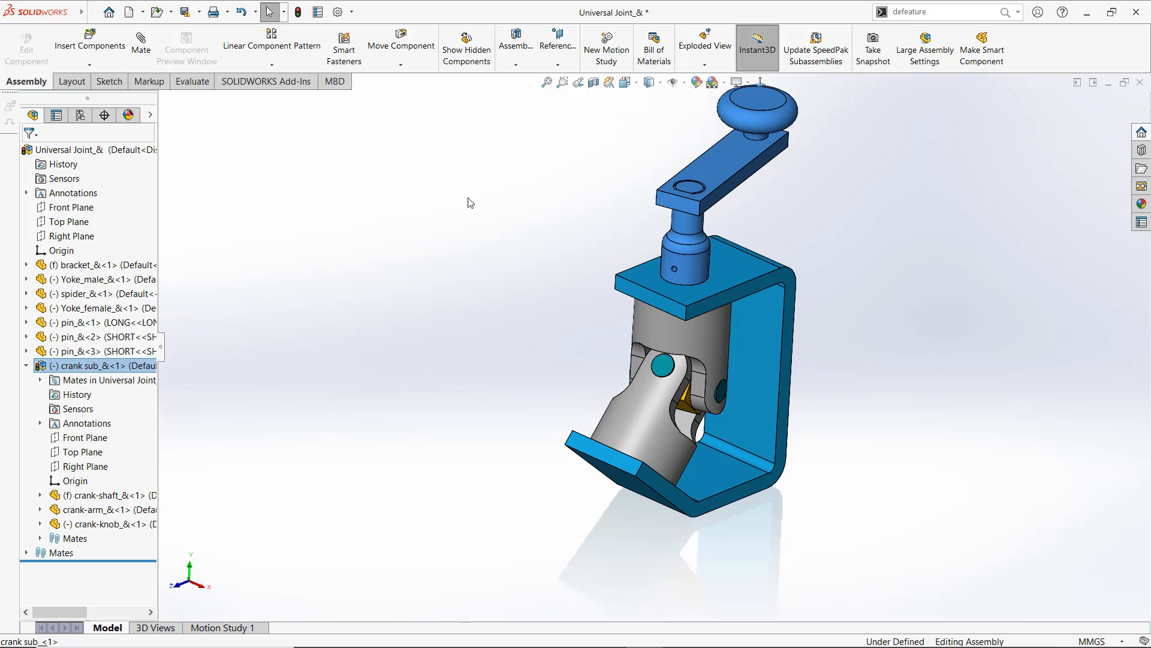
{"action": "left_click", "coordinate": [96, 269]}
{"action": "left_click", "coordinate": [416, 238]}
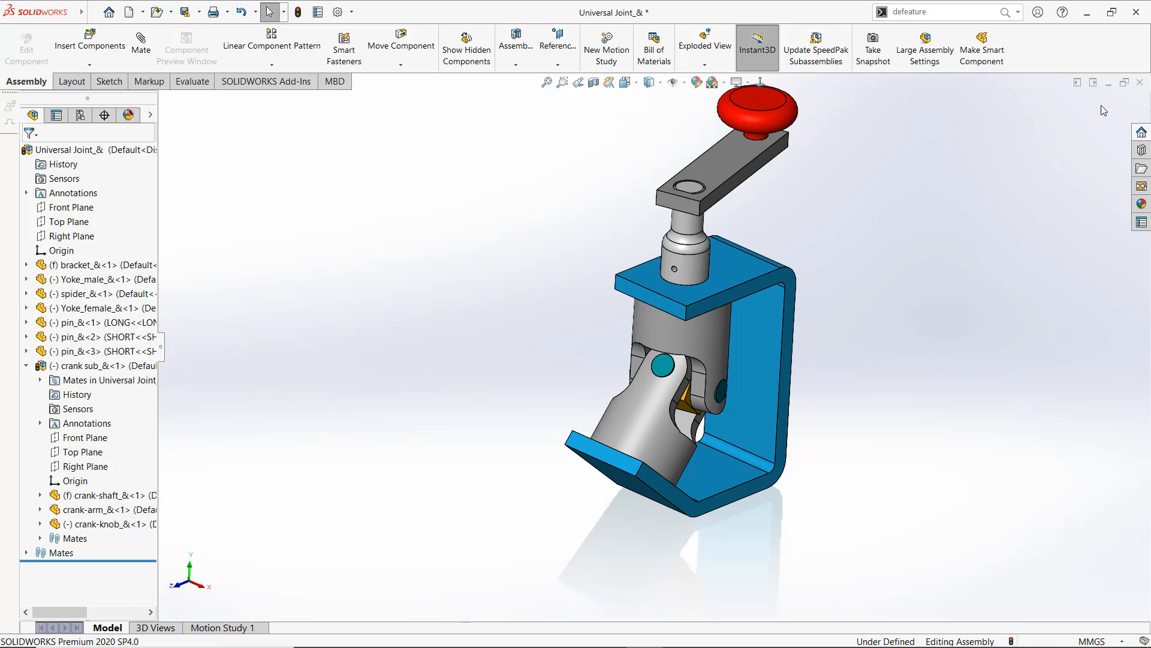
{"action": "left_click", "coordinate": [674, 339]}
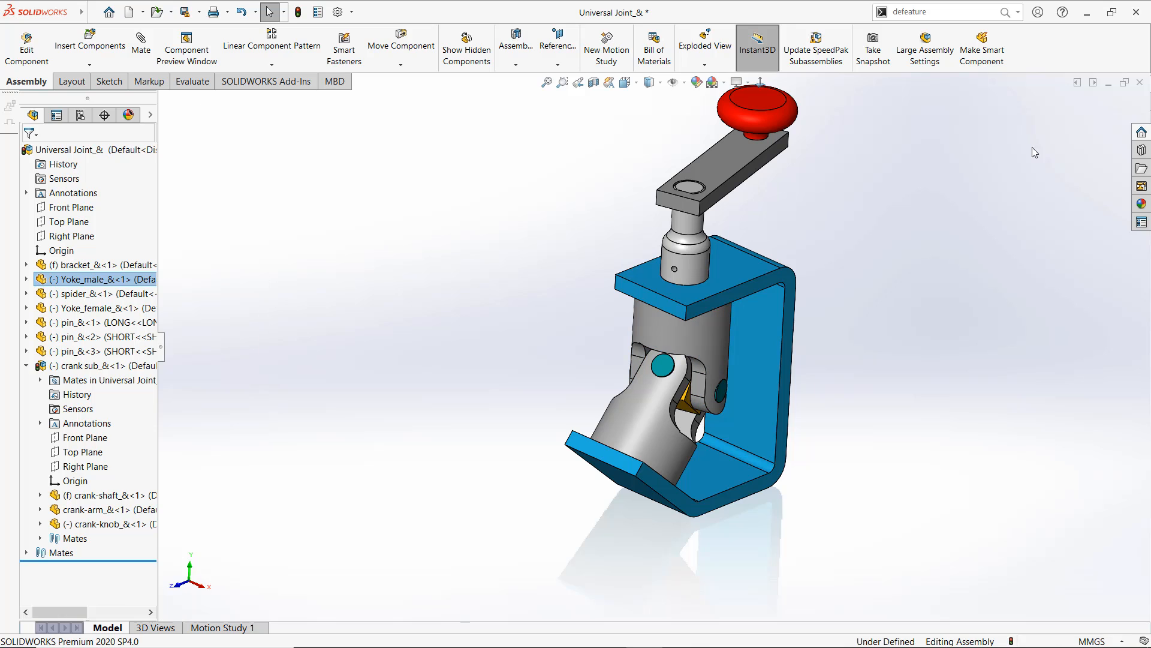
Close the universal joint assembly and open the bracket_& part from the UJ folder
{"action": "left_click", "coordinate": [1139, 83]}
{"action": "left_click", "coordinate": [317, 365]}
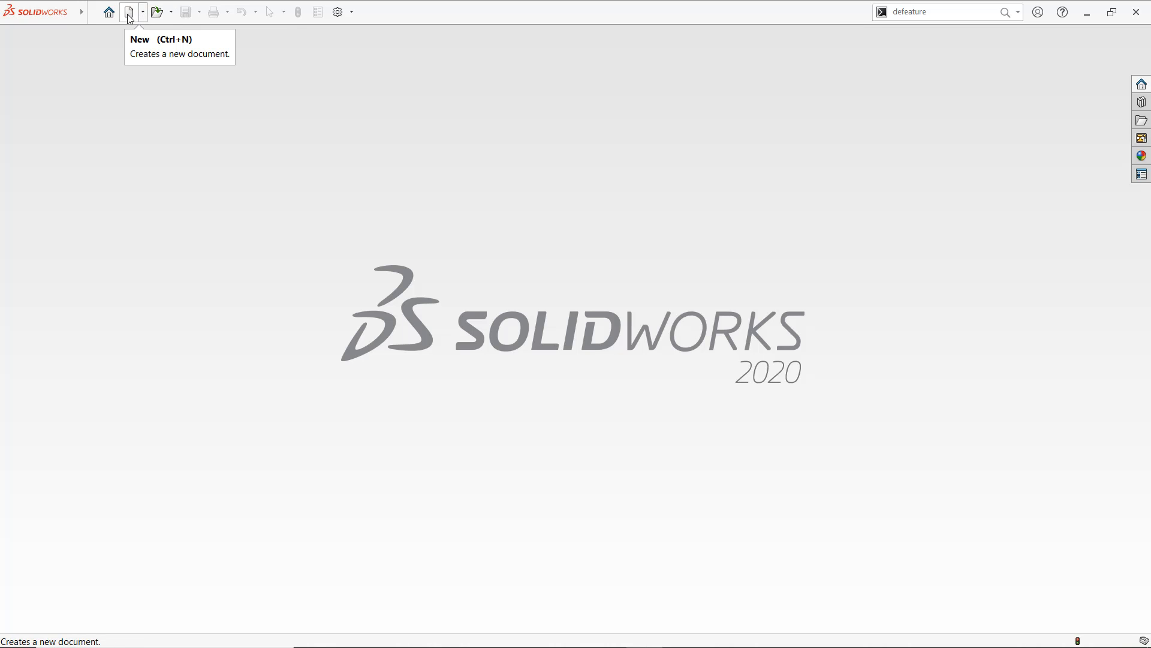
{"action": "left_click", "coordinate": [157, 12]}
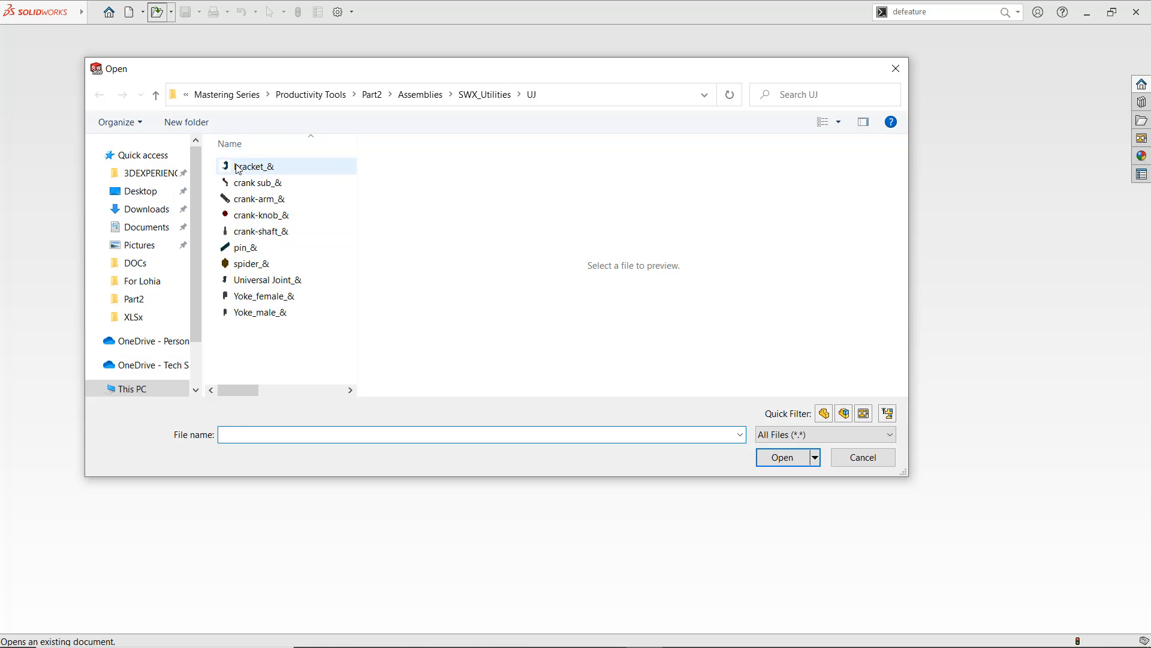
{"action": "left_click", "coordinate": [779, 459]}
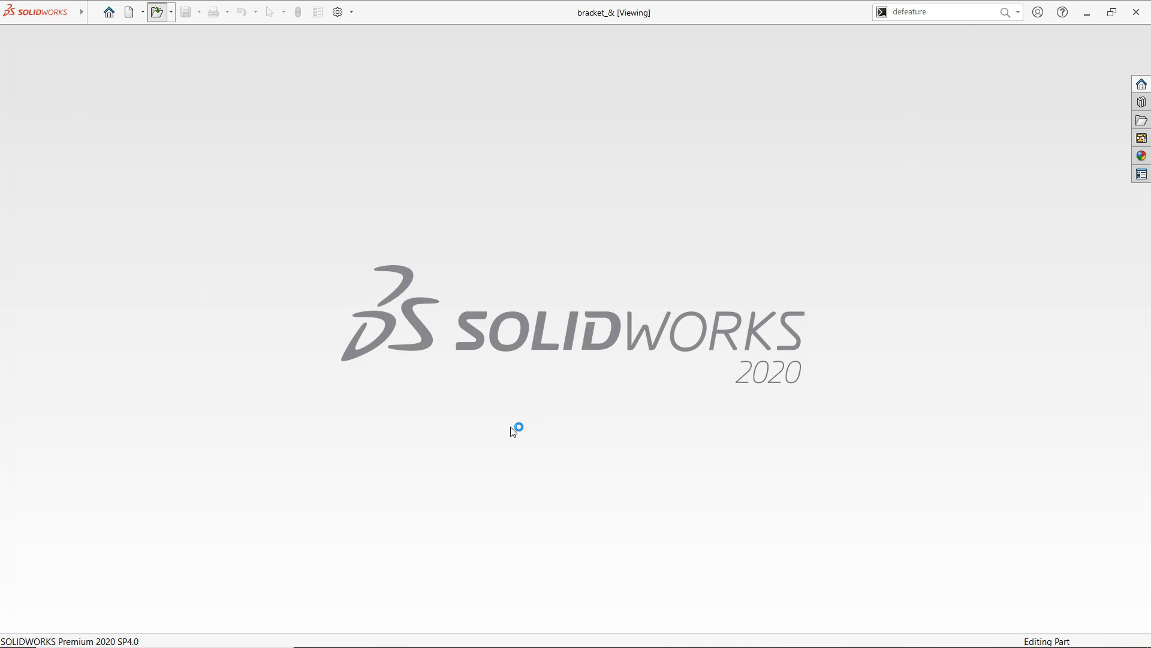
Create a new assembly from the Assembly template and place bracket_& as its first component
{"action": "left_click", "coordinate": [143, 12]}
{"action": "left_click", "coordinate": [198, 53]}
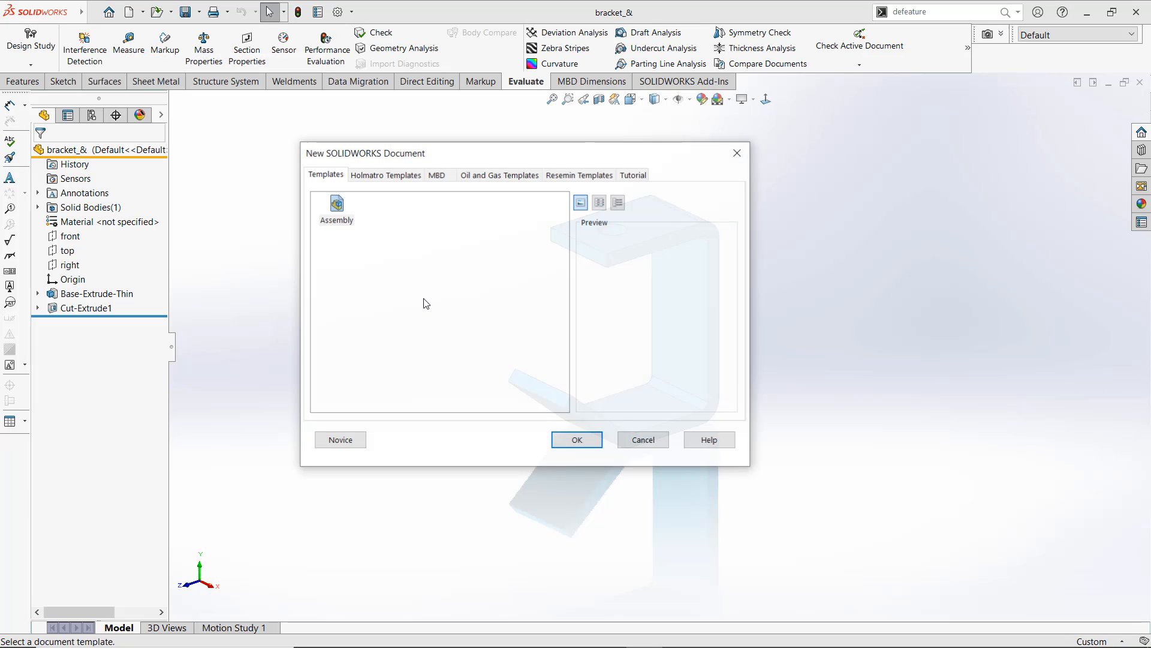
{"action": "left_click", "coordinate": [581, 442]}
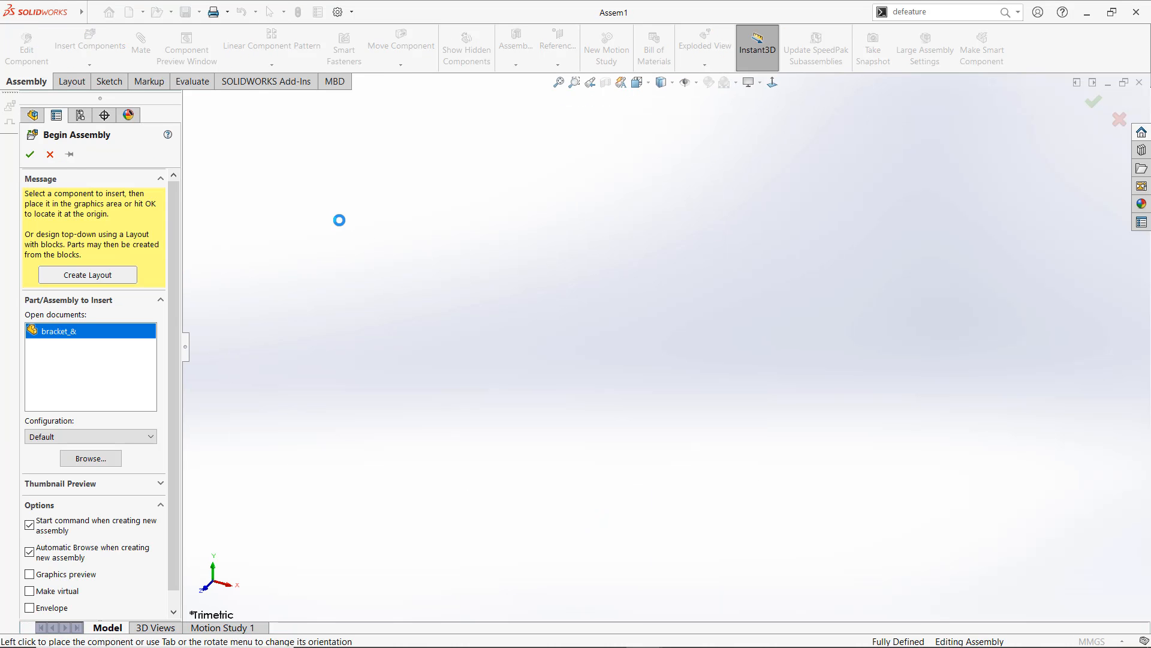
{"action": "left_click", "coordinate": [337, 218]}
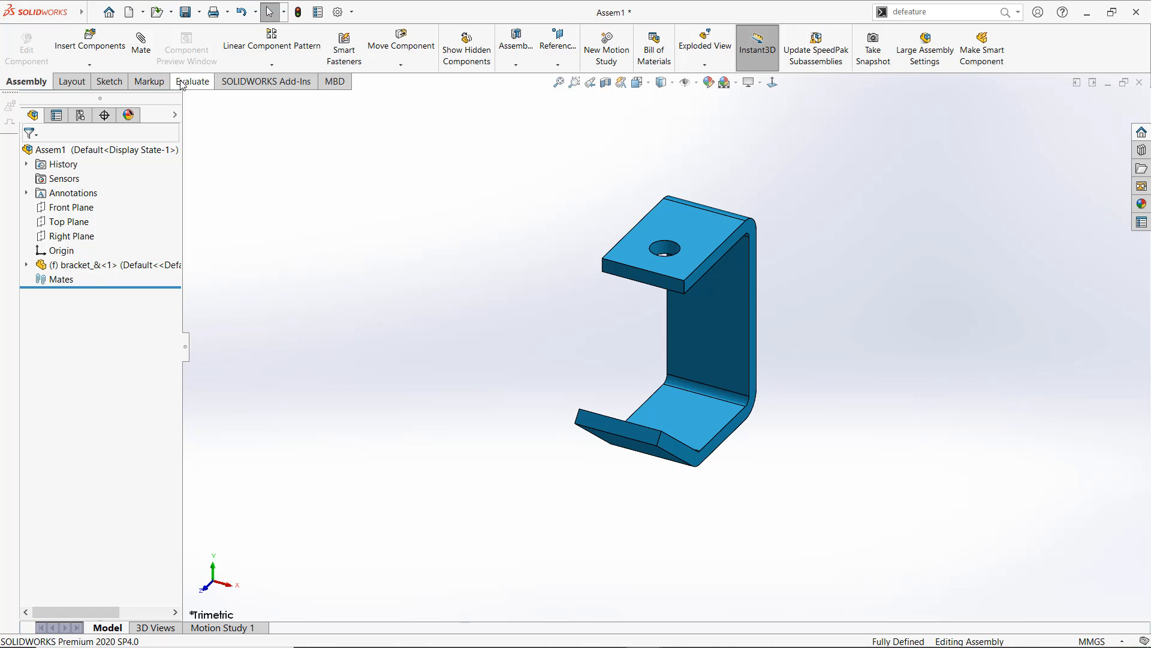
Check the mass of the new assembly with Mass Properties
{"action": "left_click", "coordinate": [189, 82]}
{"action": "left_click", "coordinate": [292, 42]}
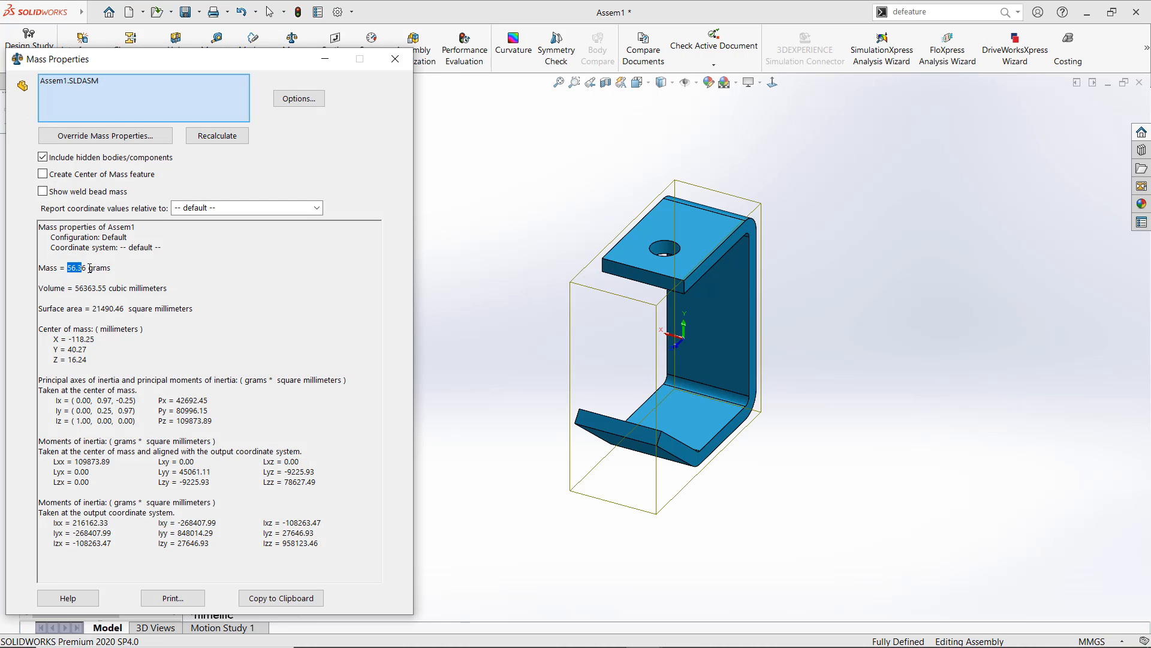
{"action": "left_click_drag", "start_coordinate": [90, 268], "coordinate": [106, 268]}
{"action": "left_click", "coordinate": [388, 61]}
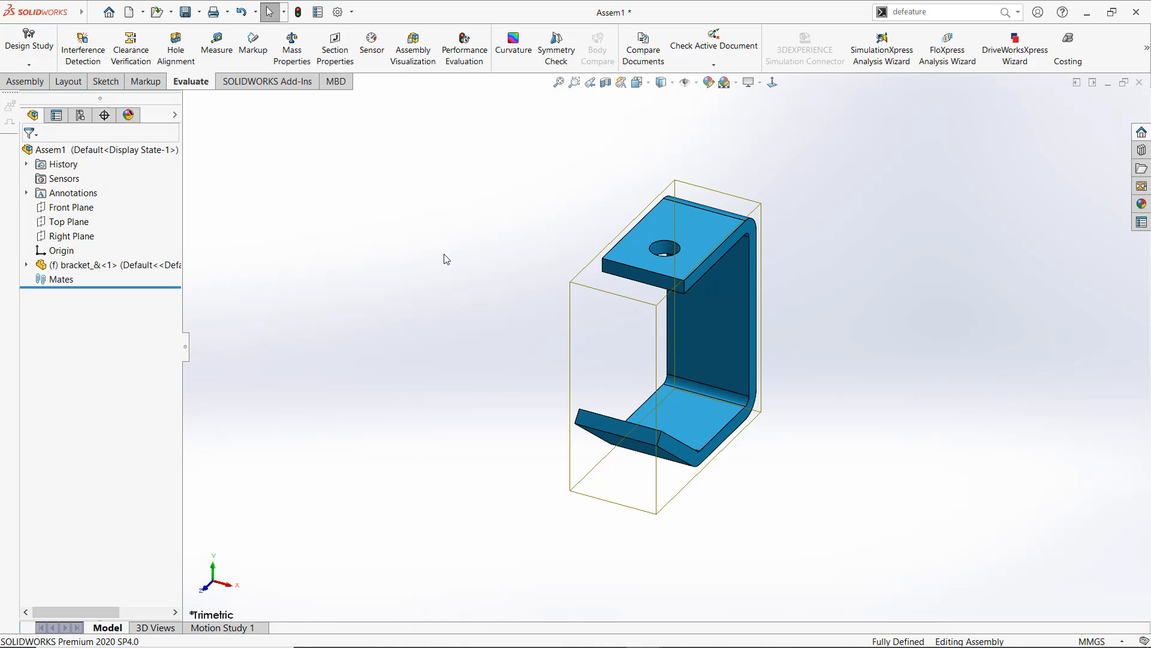
Insert crank sub_& and Yoke_male_& from the UJ folder as envelope components beside the bracket, accepting the Default configuration
{"action": "left_click", "coordinate": [26, 81]}
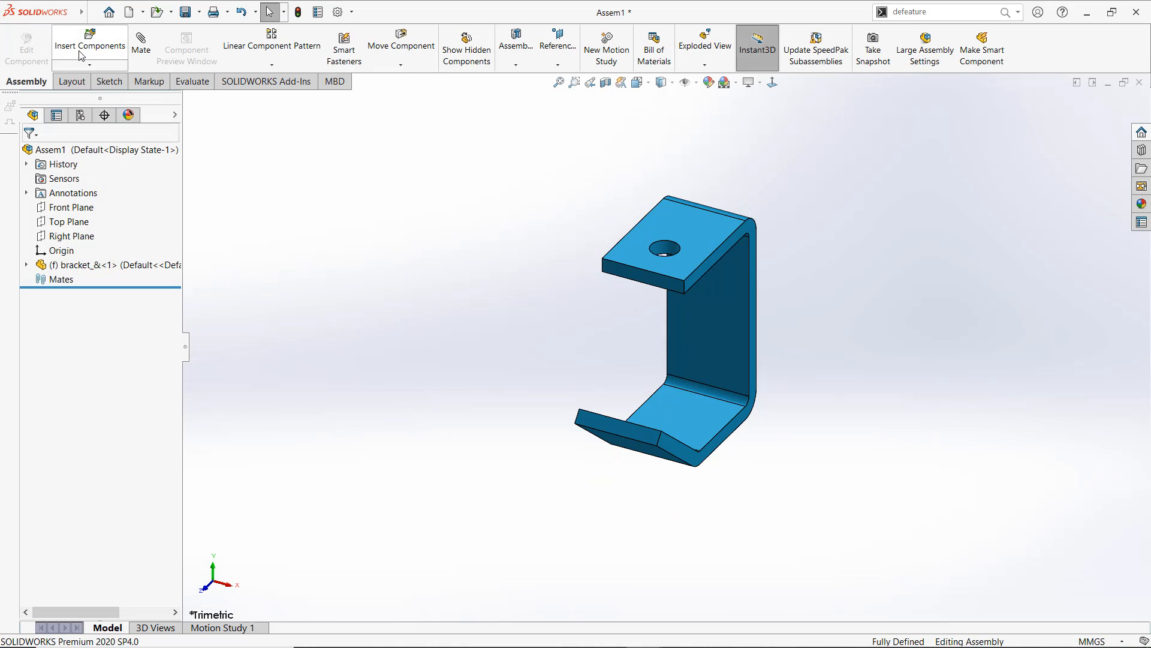
{"action": "left_click", "coordinate": [90, 40]}
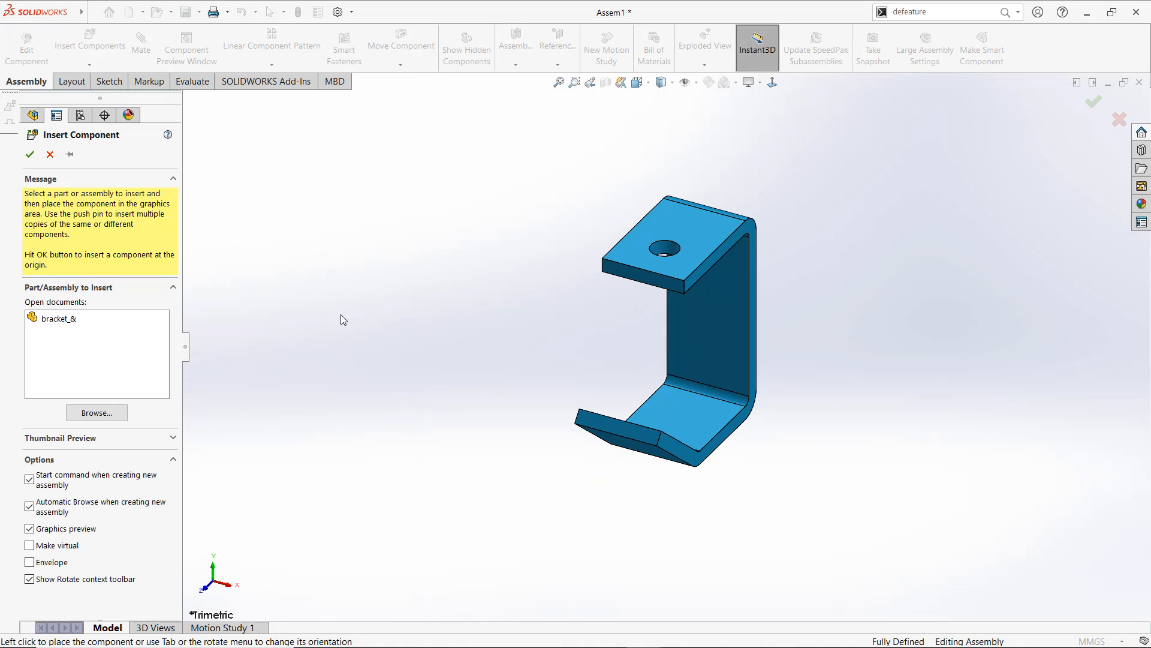
{"action": "left_click", "coordinate": [96, 412]}
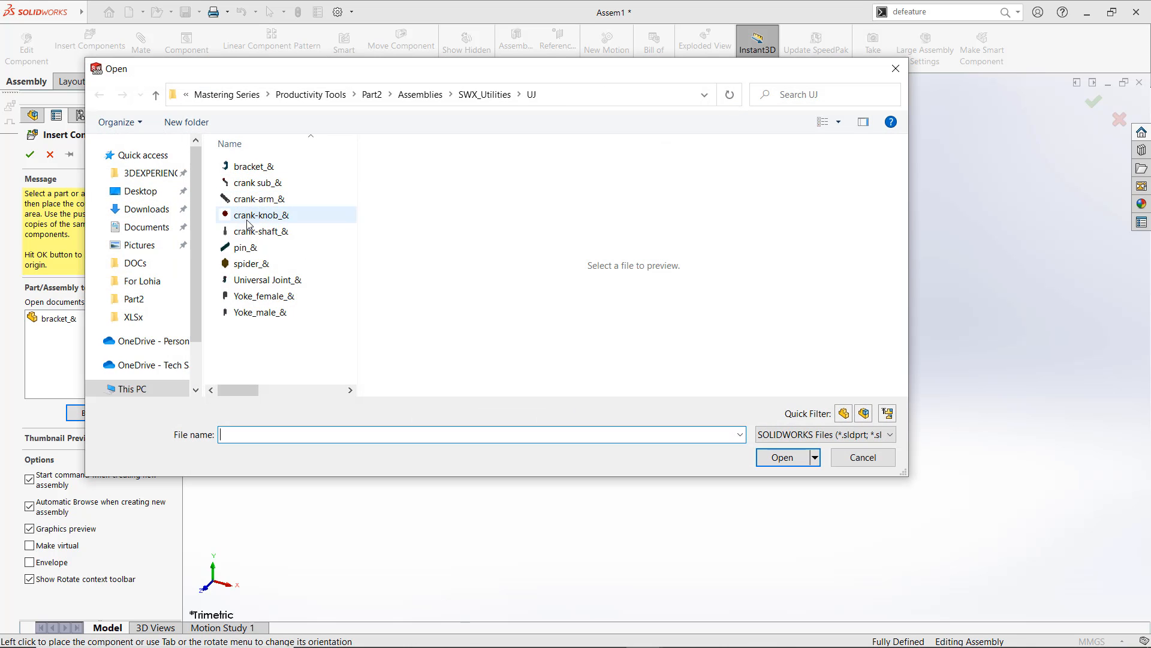
{"action": "left_click", "coordinate": [251, 184]}
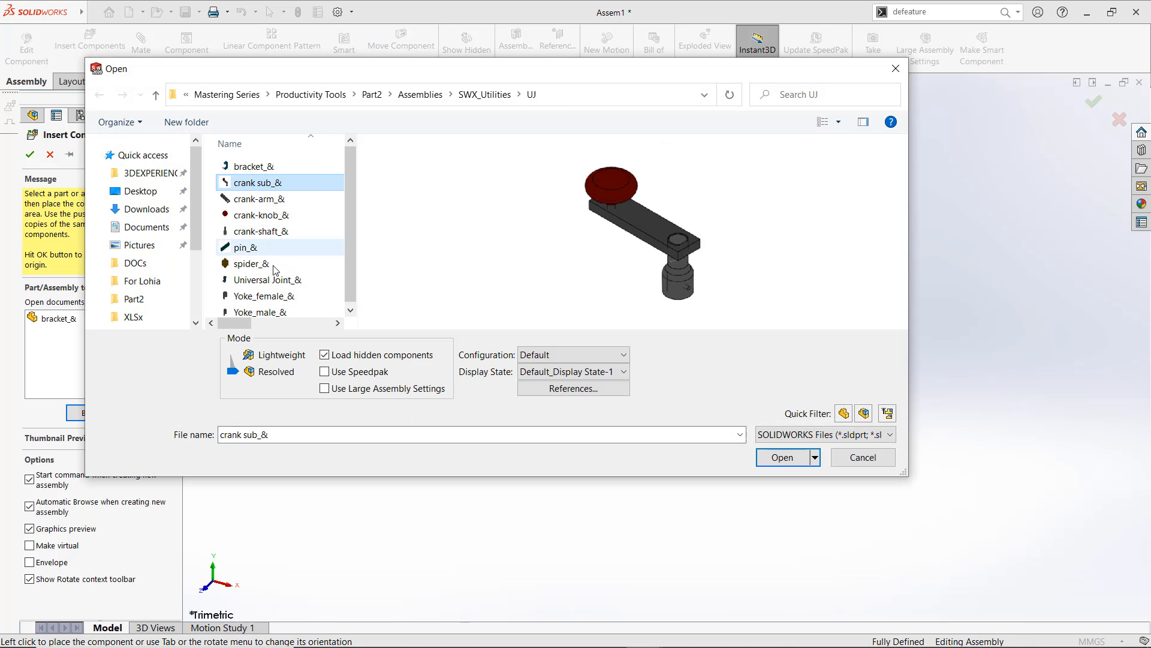
{"action": "left_click", "coordinate": [259, 311], "text": "ctrl"}
{"action": "left_click", "coordinate": [782, 457]}
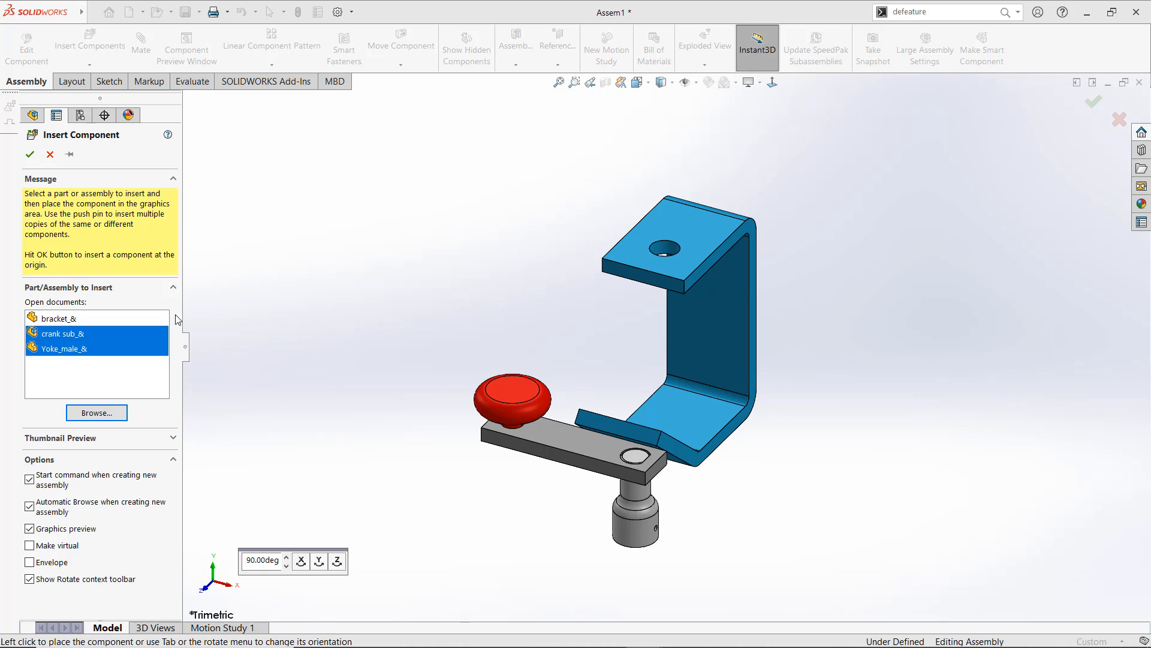
{"action": "left_click", "coordinate": [30, 562]}
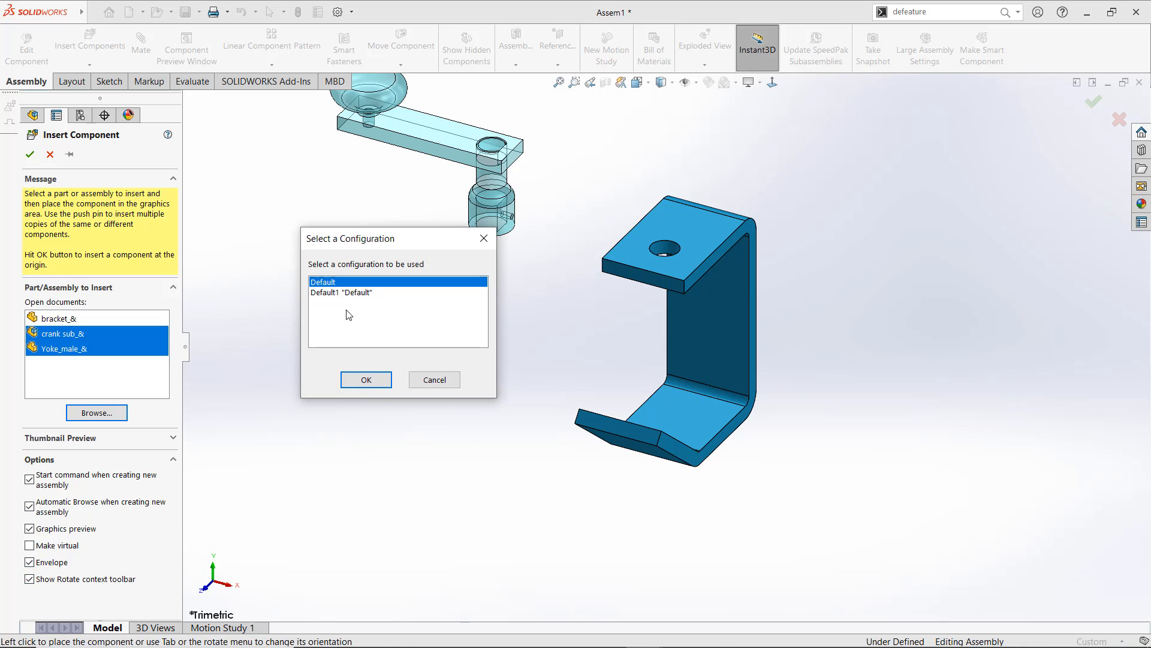
{"action": "left_click", "coordinate": [366, 380]}
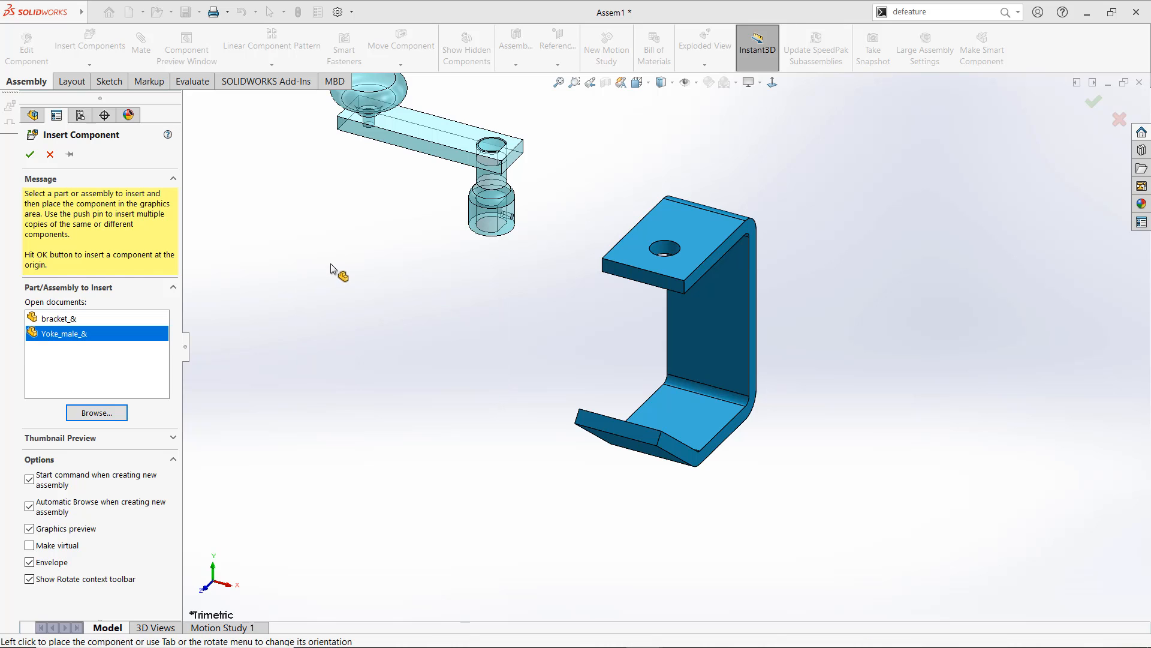
{"action": "left_click", "coordinate": [433, 354]}
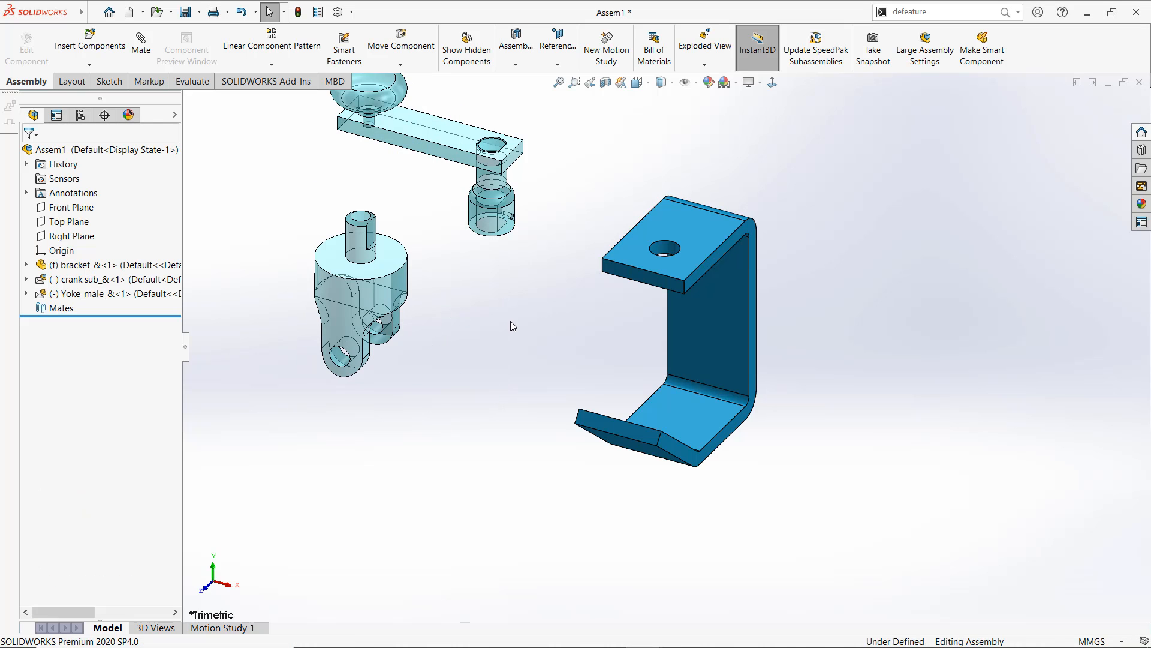
Check the assembly's mass with Mass Properties and generate a top-level bill of materials from the bom-standard template
{"action": "middle_click_drag", "start_coordinate": [396, 315], "coordinate": [367, 205]}
{"action": "left_click", "coordinate": [190, 83]}
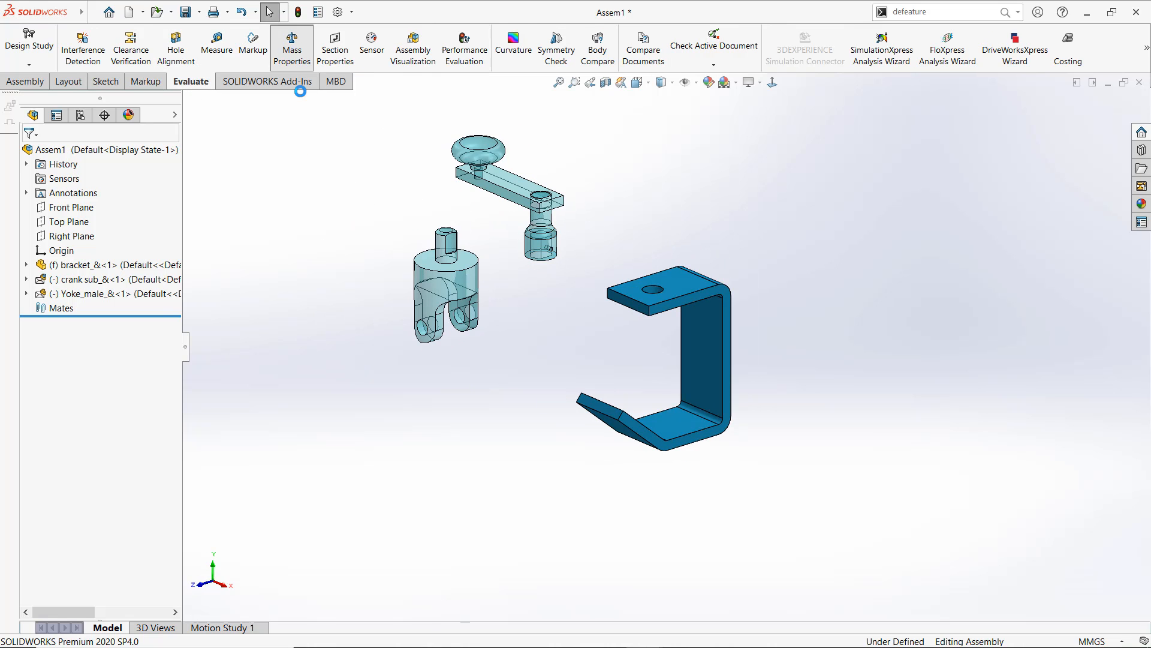
{"action": "left_click", "coordinate": [292, 47]}
{"action": "left_click", "coordinate": [583, 347]}
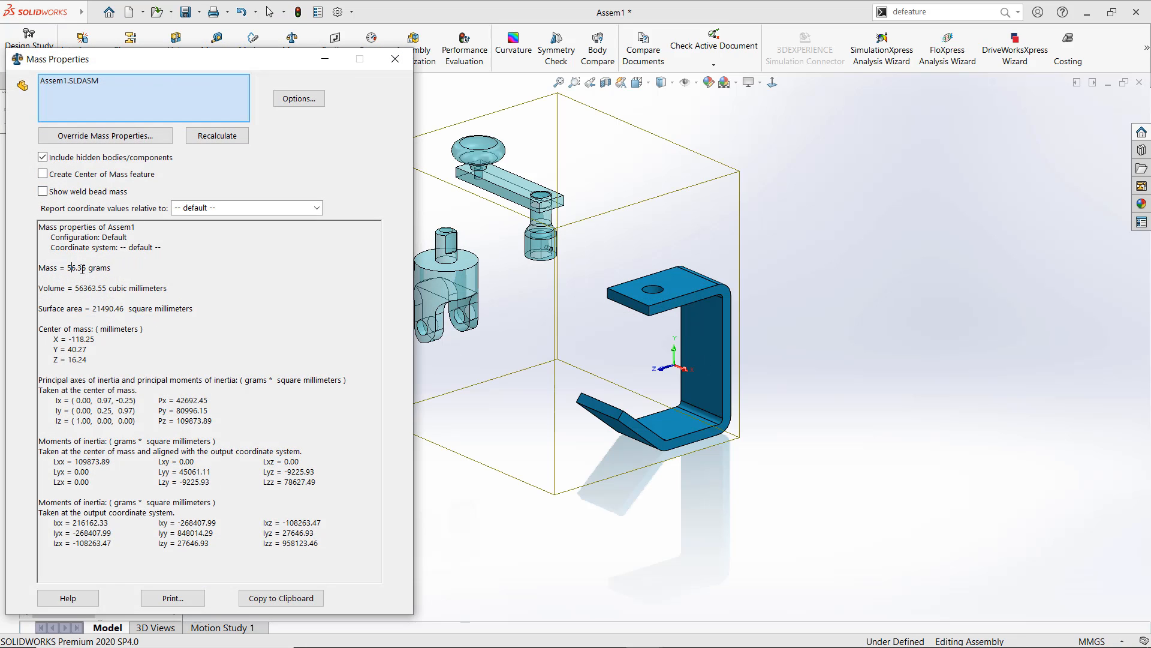
{"action": "left_click", "coordinate": [394, 60]}
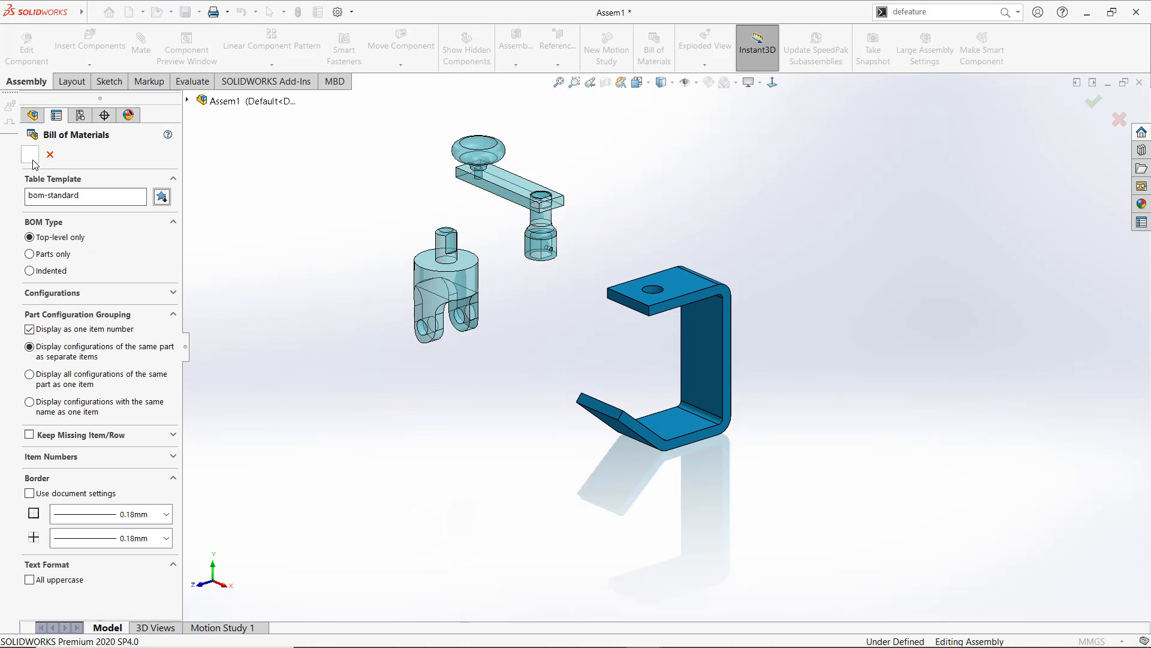
{"action": "left_click", "coordinate": [401, 361]}
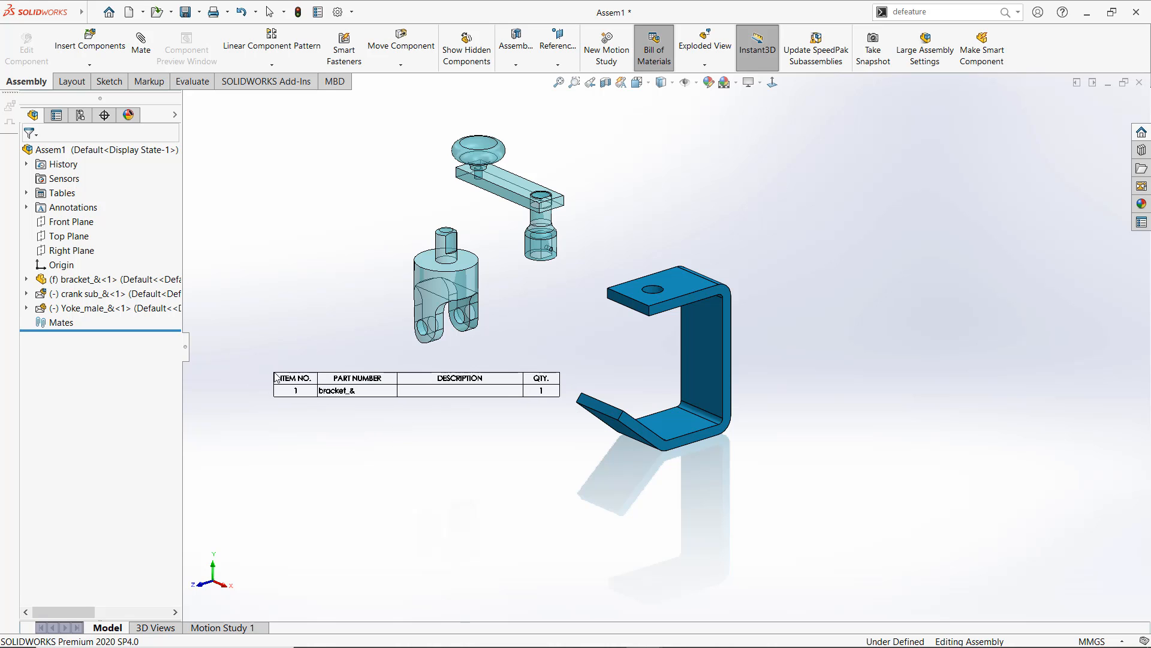
{"action": "key", "text": "Escape"}
Mate the male yoke's shaft concentric with the hole in the bracket's upper flange and slide the yoke below the flange
{"action": "scroll", "coordinate": [420, 249], "scroll_direction": "down", "scroll_amount": 3}
{"action": "left_click", "coordinate": [470, 274]}
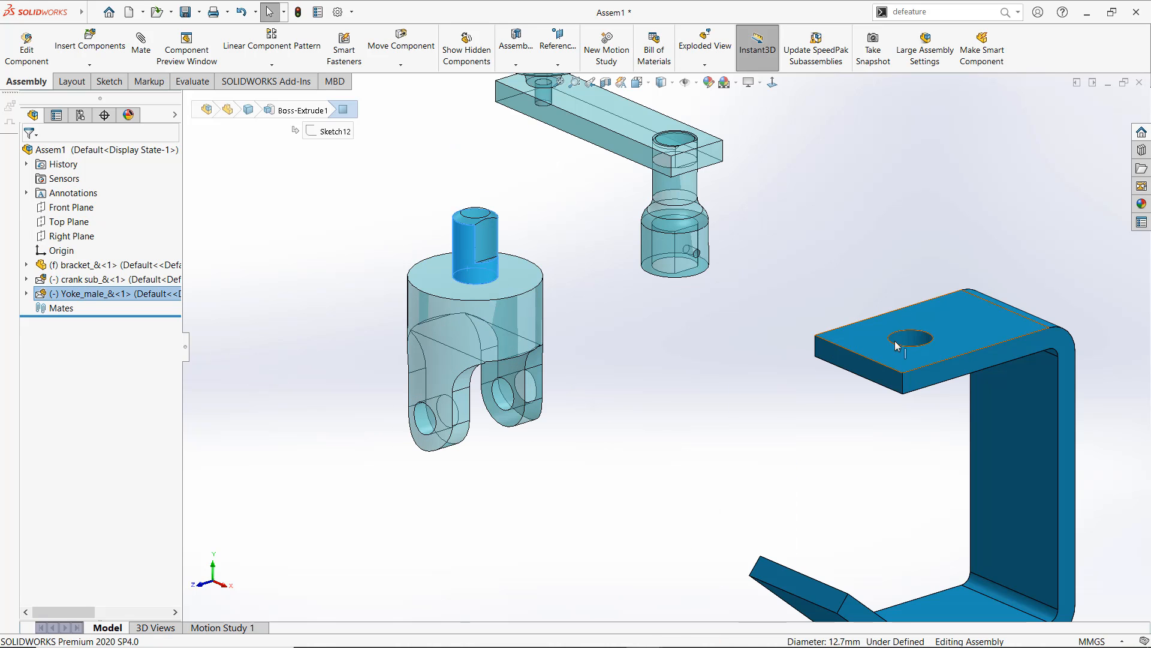
{"action": "left_click", "coordinate": [921, 344], "text": "ctrl"}
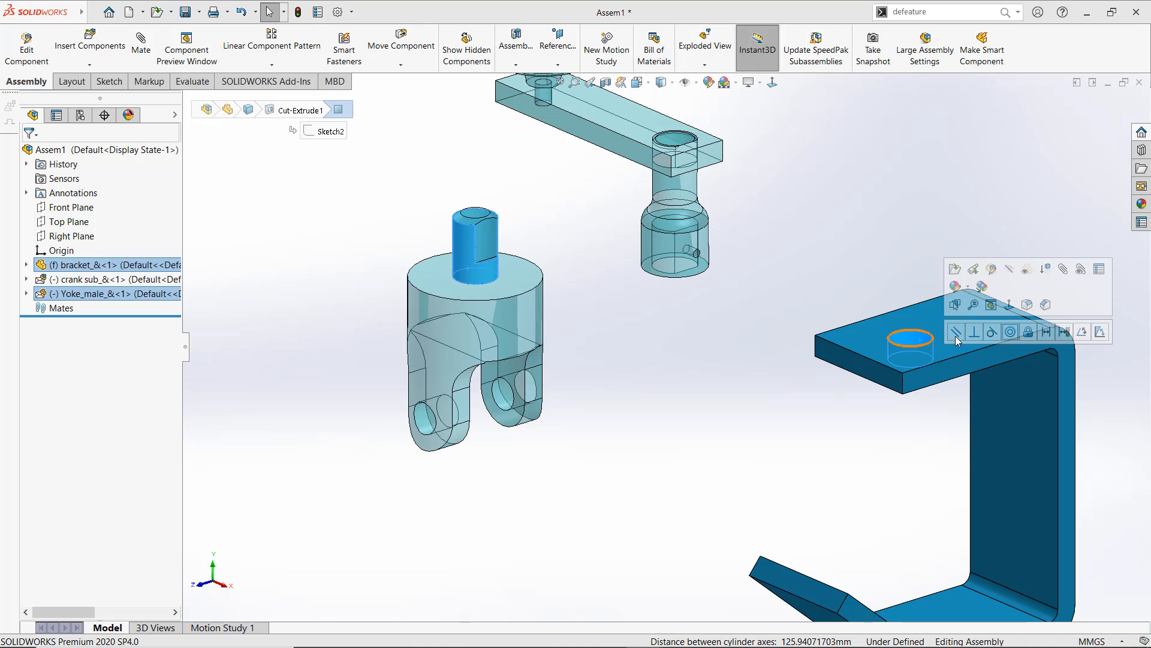
{"action": "left_click", "coordinate": [1012, 334]}
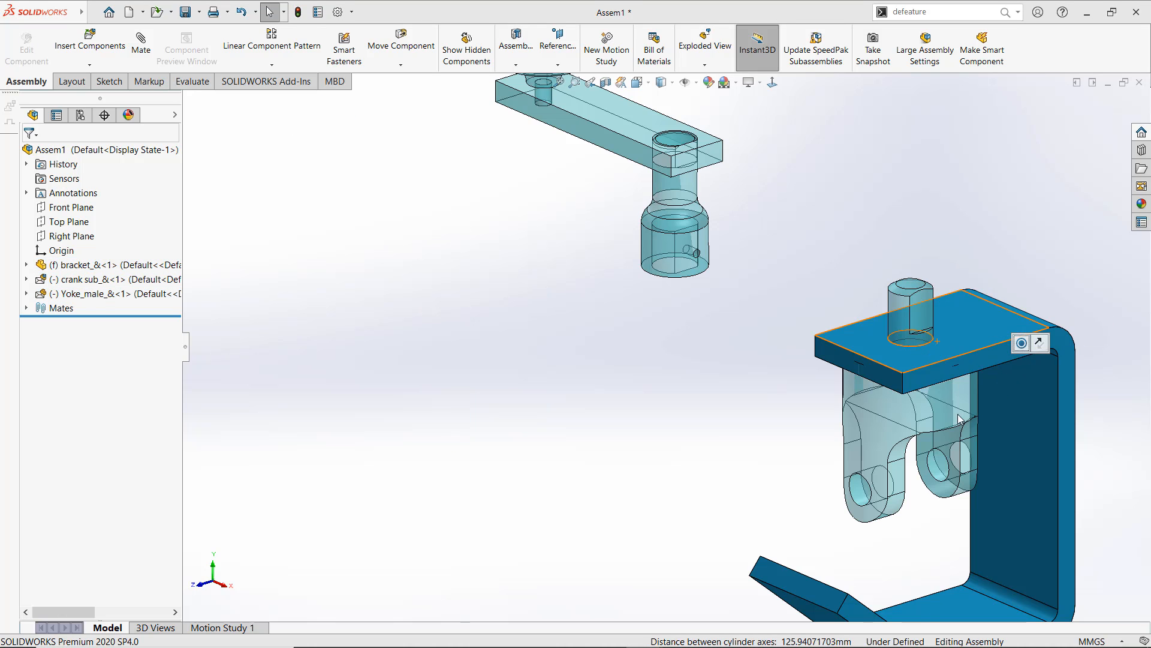
{"action": "left_click_drag", "start_coordinate": [914, 423], "coordinate": [909, 495]}
Add a coincident mate between the male yoke's round top face and the underside of the bracket's upper flange
{"action": "left_click", "coordinate": [871, 434]}
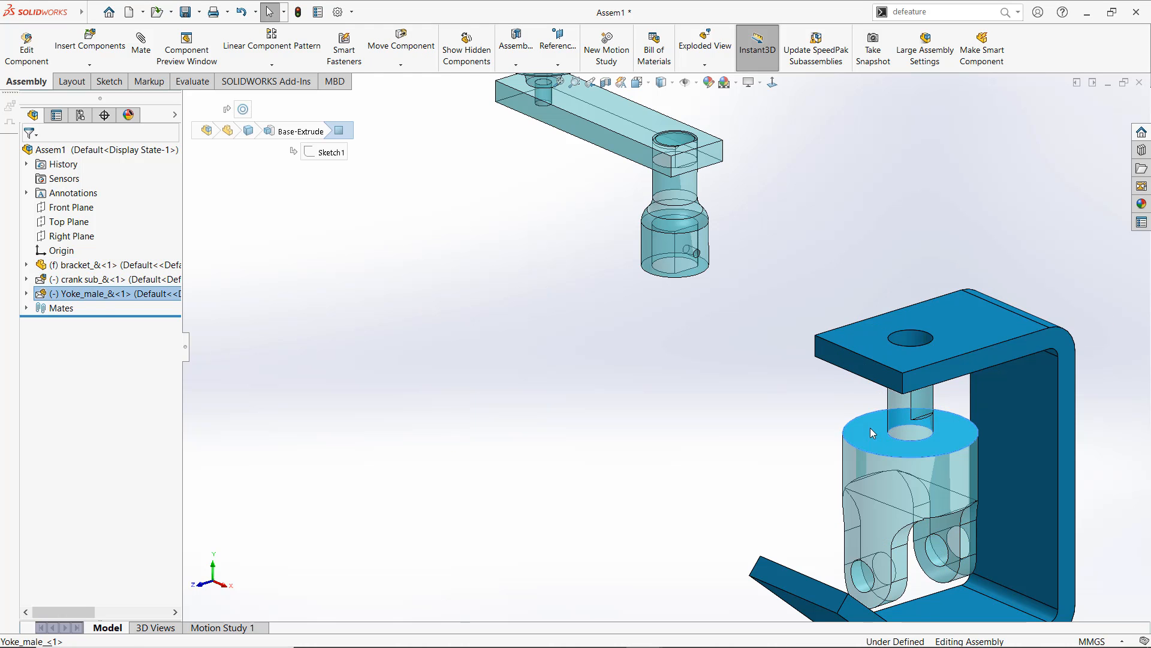
{"action": "middle_click_drag", "start_coordinate": [870, 427], "coordinate": [871, 360]}
{"action": "left_click", "coordinate": [871, 358], "text": "ctrl"}
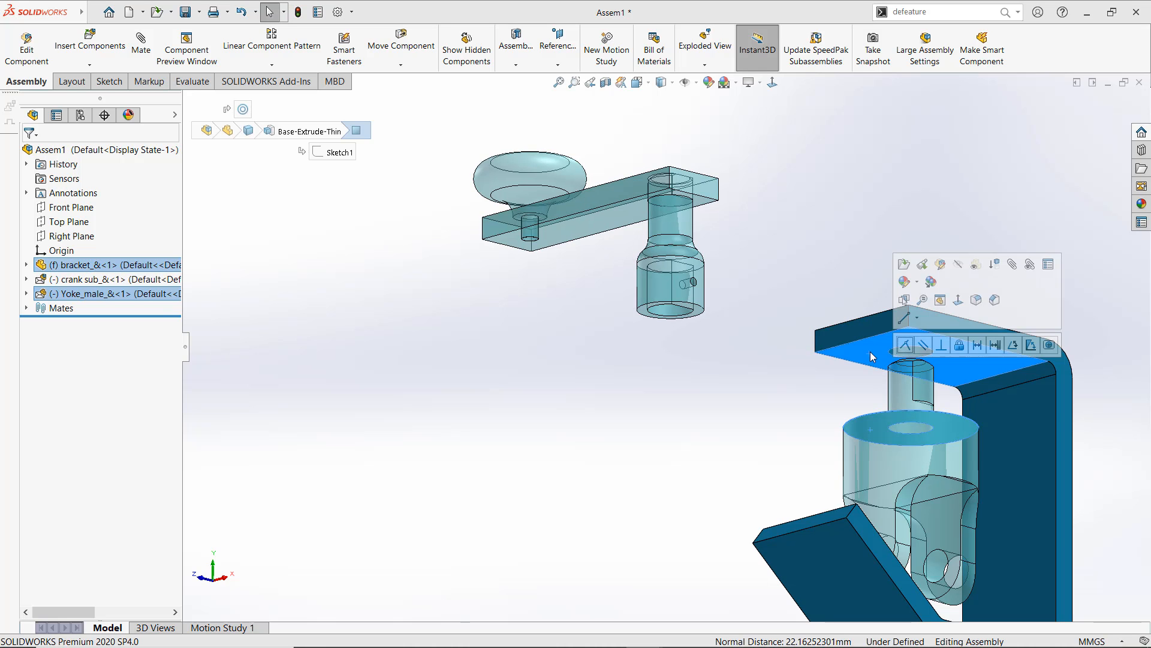
{"action": "left_click", "coordinate": [906, 347]}
{"action": "scroll", "coordinate": [897, 321], "scroll_direction": "down", "scroll_amount": 4}
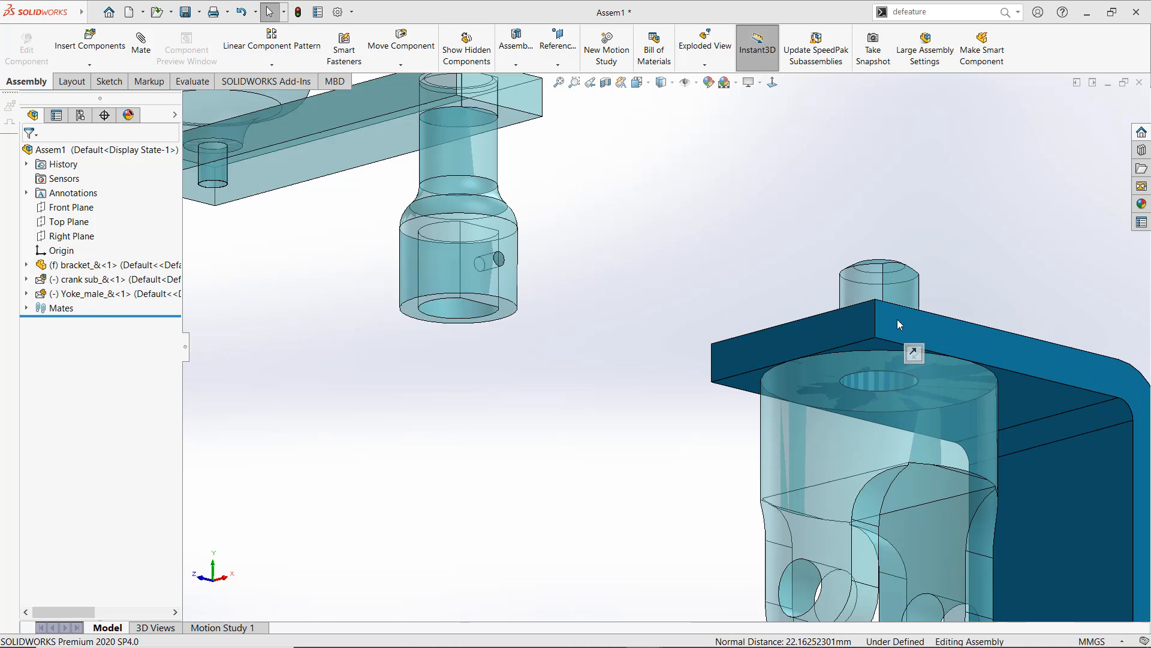
{"action": "middle_click_drag", "start_coordinate": [909, 439], "coordinate": [908, 419]}
{"action": "scroll", "coordinate": [908, 420], "scroll_direction": "up", "scroll_amount": 3}
Mate the crank shaft's bore concentric with the male yoke's shaft and move the crank subassembly up clear of the bracket
{"action": "left_click", "coordinate": [494, 324]}
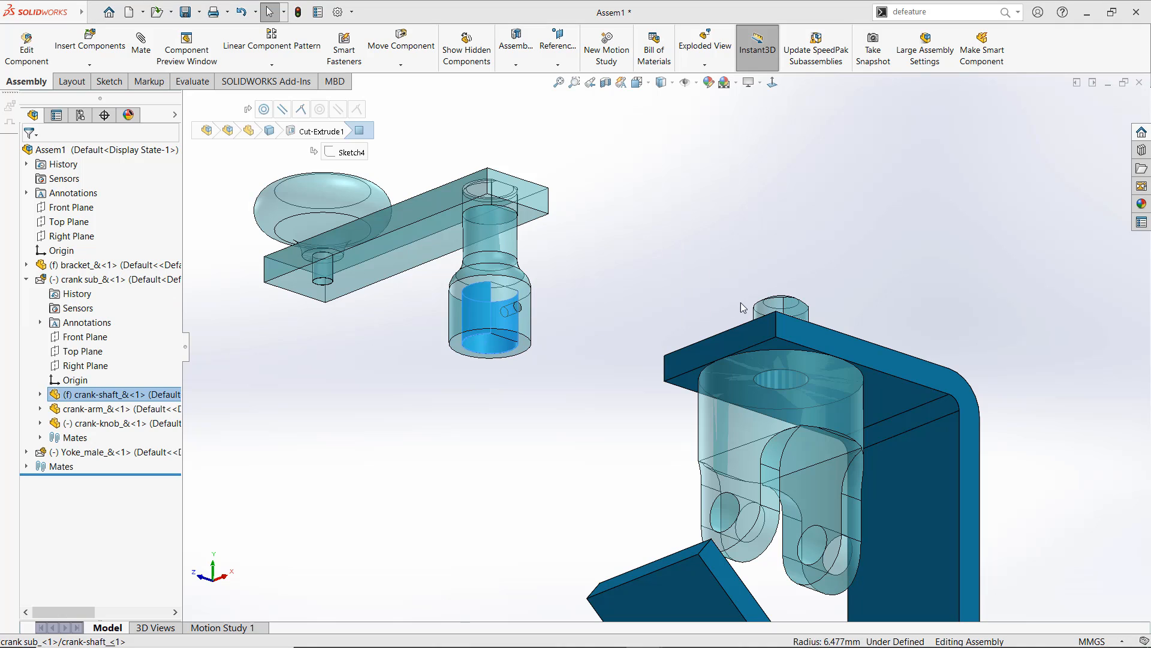
{"action": "left_click", "coordinate": [777, 307], "text": "ctrl"}
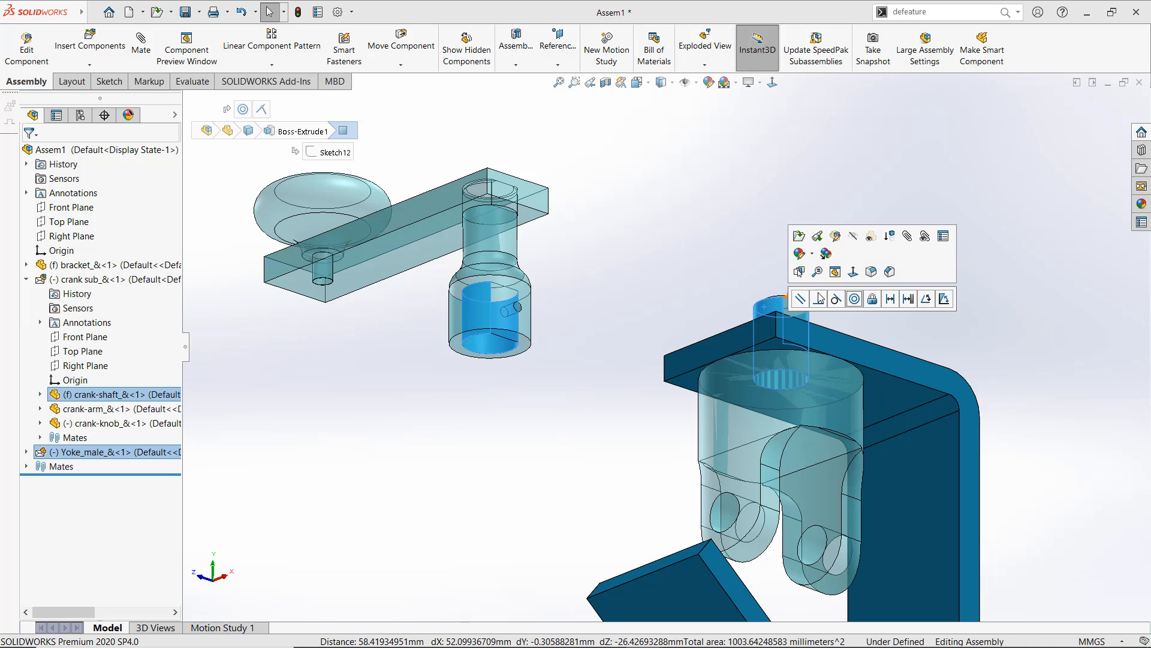
{"action": "left_click", "coordinate": [854, 298]}
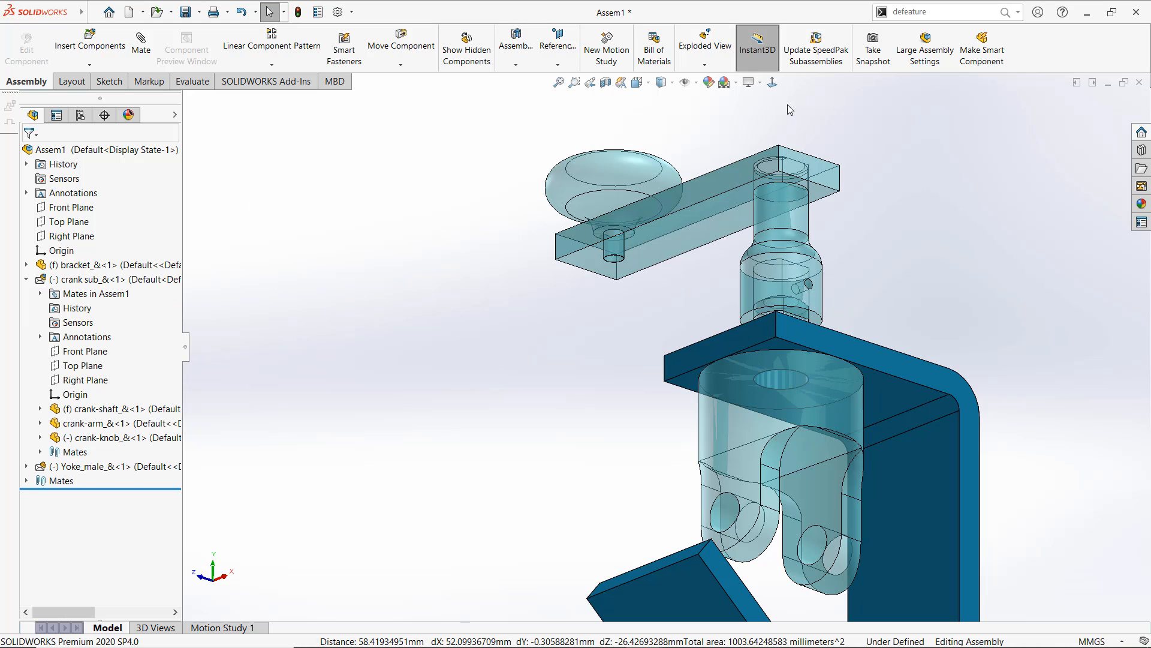
{"action": "left_click_drag", "start_coordinate": [803, 213], "coordinate": [805, 144]}
Add a parallel mate between the flat face inside the crank shaft's bore and the flat on the male yoke's shaft
{"action": "scroll", "coordinate": [800, 192], "scroll_direction": "down", "scroll_amount": 3}
{"action": "middle_click_drag", "start_coordinate": [799, 223], "coordinate": [918, 179]}
{"action": "scroll", "coordinate": [811, 210], "scroll_direction": "down", "scroll_amount": 1}
{"action": "left_click", "coordinate": [753, 231]}
{"action": "scroll", "coordinate": [757, 247], "scroll_direction": "up", "scroll_amount": 2}
{"action": "mouse_move", "coordinate": [756, 247]}
{"action": "middle_mouse_down"}
{"action": "mouse_move", "coordinate": [738, 391]}
{"action": "mouse_move", "coordinate": [758, 360]}
{"action": "middle_mouse_up"}
{"action": "left_click", "coordinate": [774, 346], "text": "ctrl"}
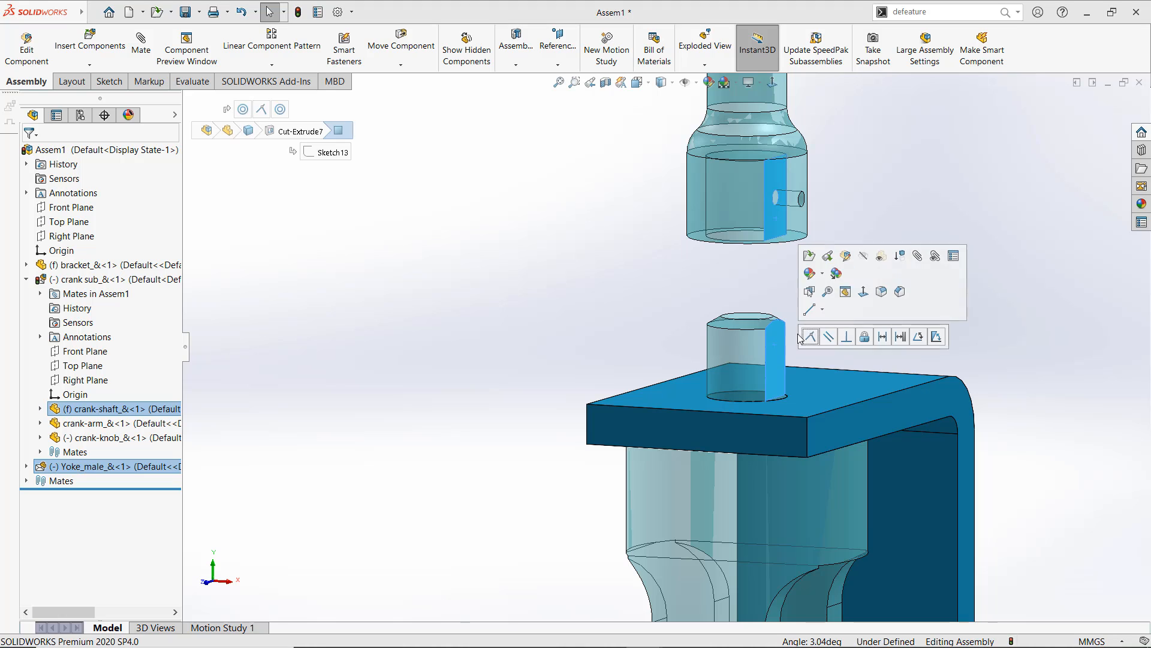
{"action": "left_click", "coordinate": [826, 338]}
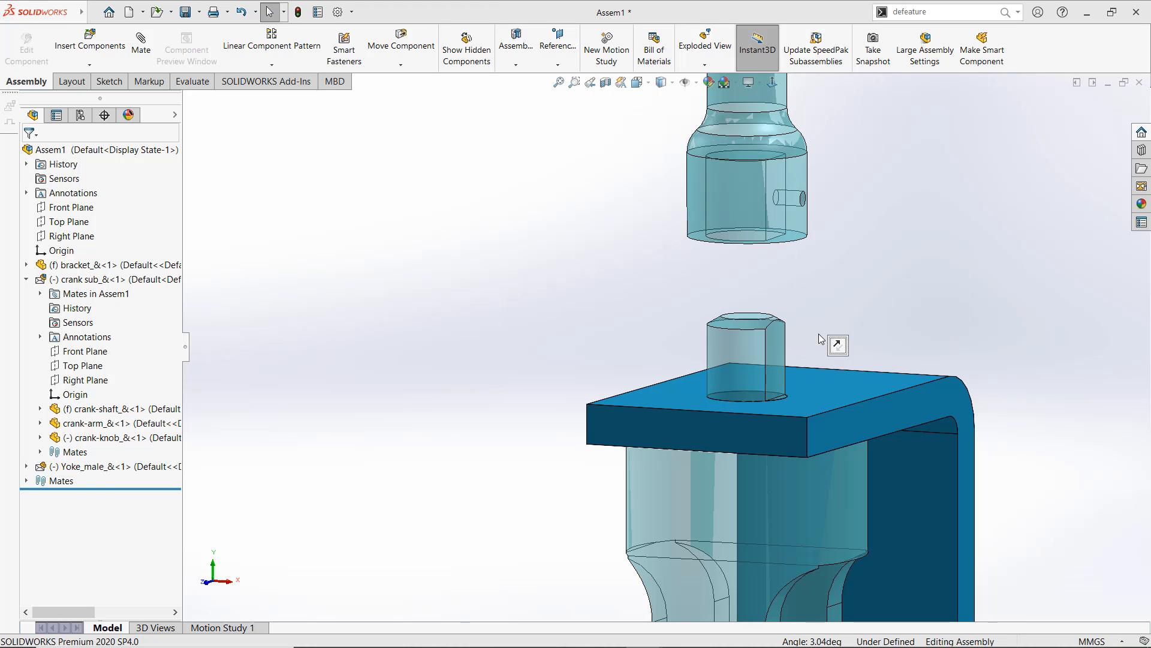
Add a coincident mate between the crank shaft's bottom face and the small yoke face at the base of the shaft's flat
{"action": "left_click", "coordinate": [774, 369]}
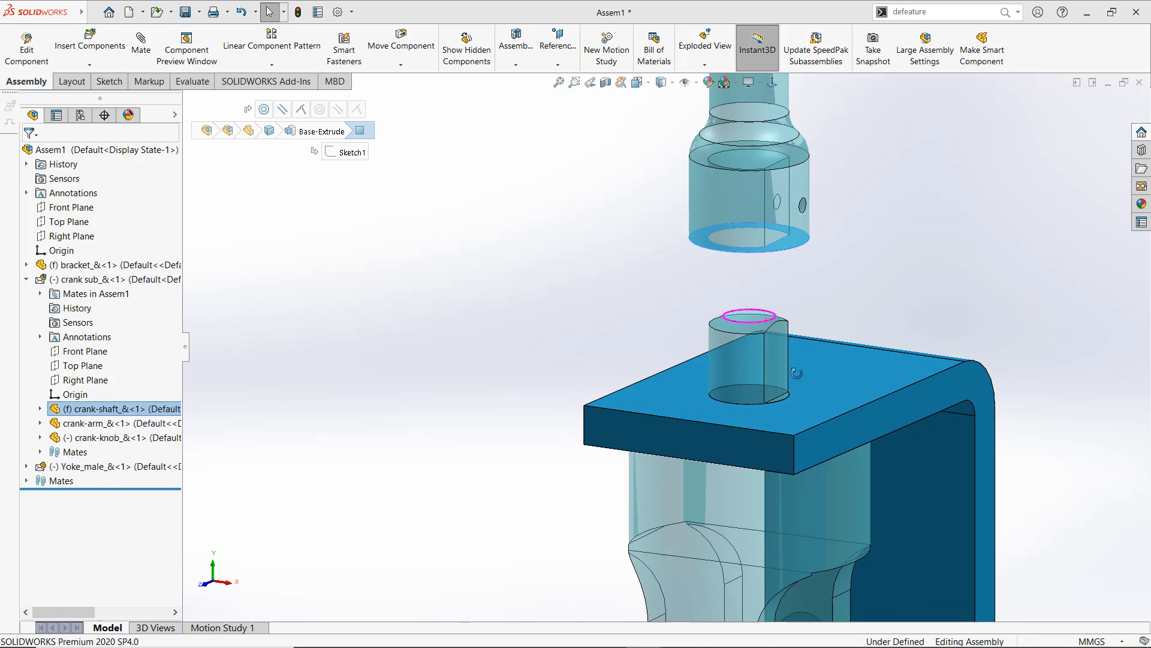
{"action": "scroll", "coordinate": [772, 376], "scroll_direction": "up", "scroll_amount": 5}
{"action": "left_click", "coordinate": [739, 376], "text": "ctrl"}
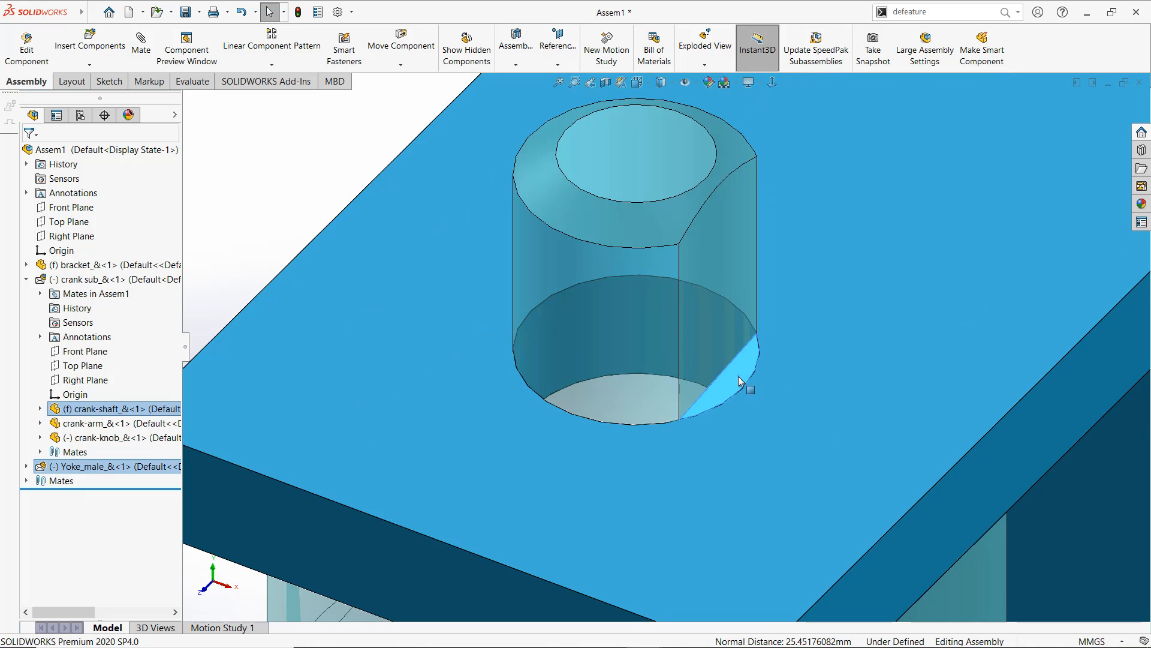
{"action": "left_click", "coordinate": [777, 365]}
{"action": "key", "text": "f"}
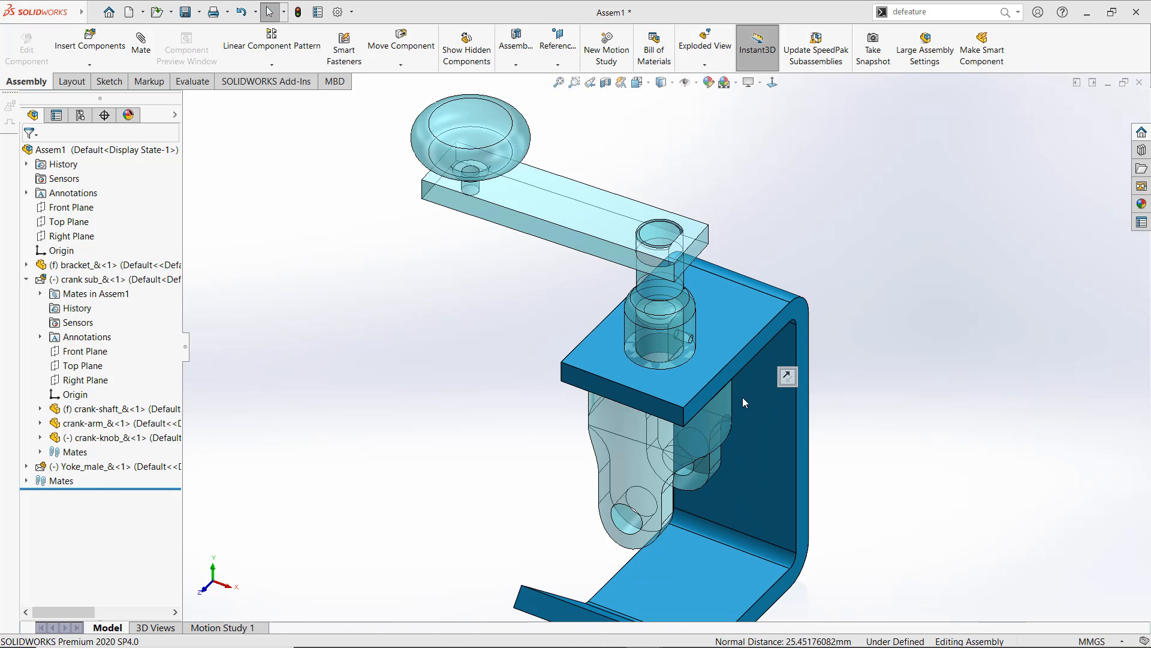
Rotate the crank by its knob to test the movement of the mated crank and yoke
{"action": "left_click_drag", "start_coordinate": [509, 115], "coordinate": [543, 239]}
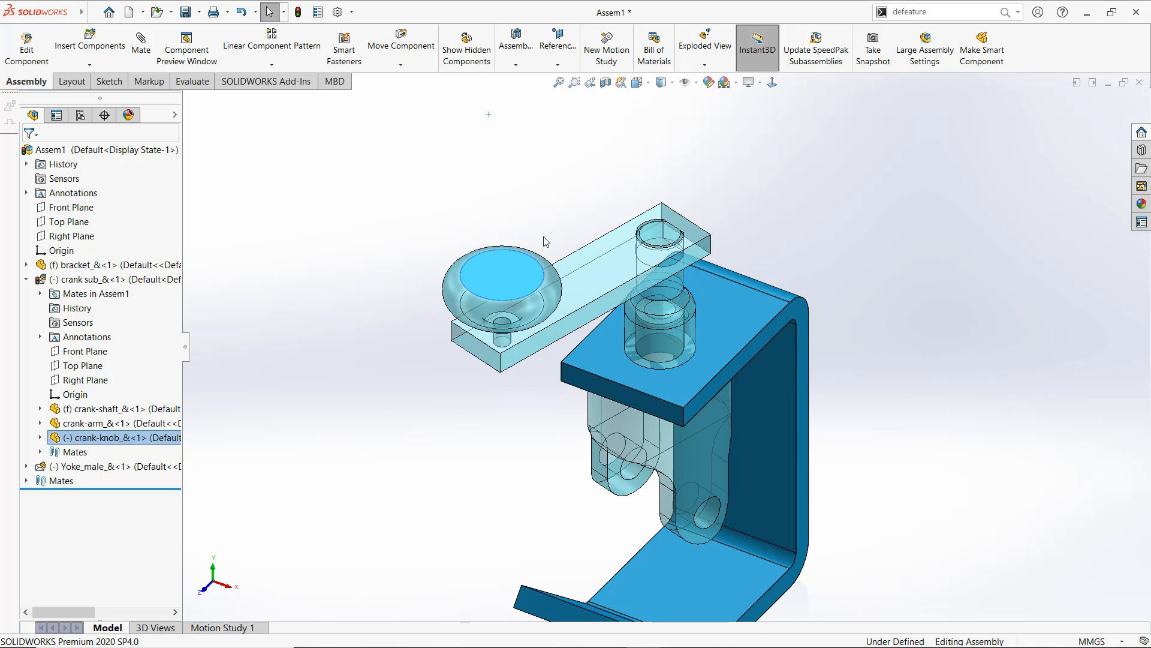
{"action": "left_click", "coordinate": [543, 239]}
{"action": "scroll", "coordinate": [543, 238], "scroll_direction": "up", "scroll_amount": 2}
Turn off the Envelope option in the crank subassembly's component properties
{"action": "right_click", "coordinate": [66, 278]}
{"action": "left_click", "coordinate": [72, 289]}
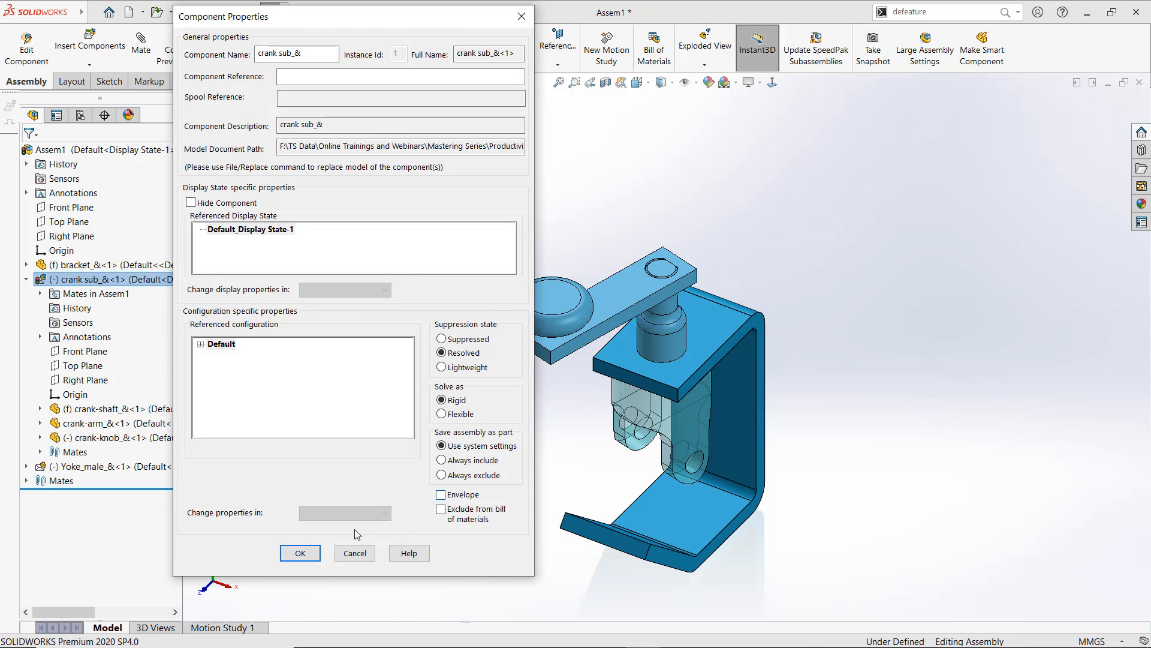
{"action": "left_click", "coordinate": [300, 553]}
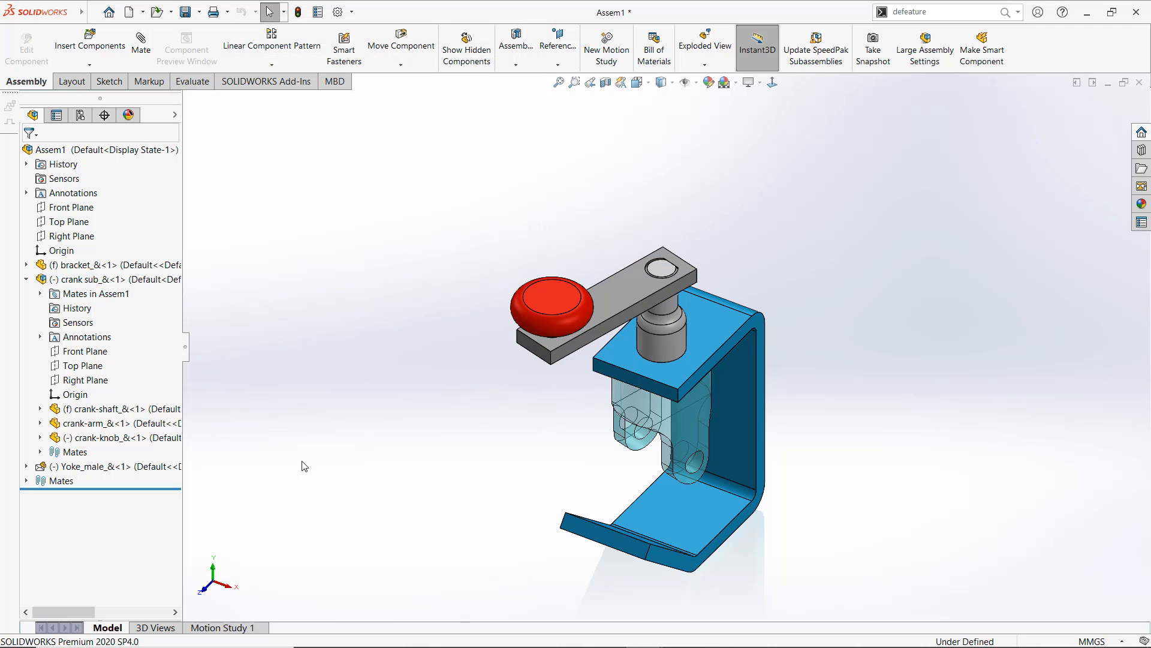
Turn the Envelope option back on in the crank subassembly's component properties
{"action": "middle_click_drag", "start_coordinate": [303, 465], "coordinate": [519, 319]}
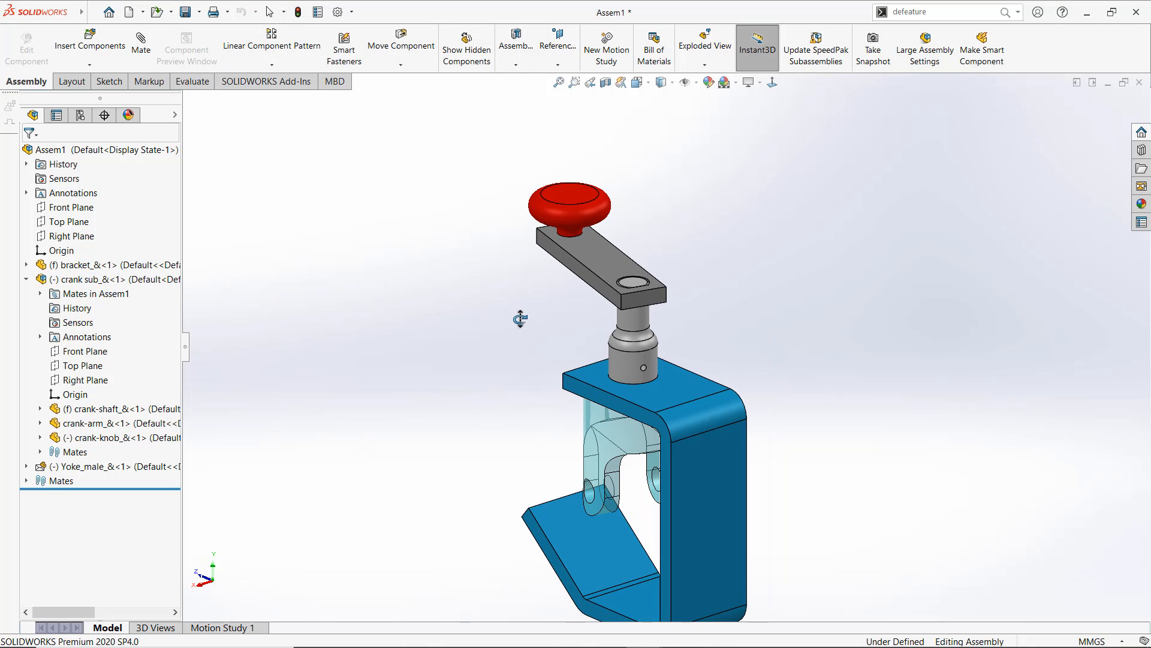
{"action": "right_click", "coordinate": [68, 279]}
{"action": "left_click", "coordinate": [242, 153]}
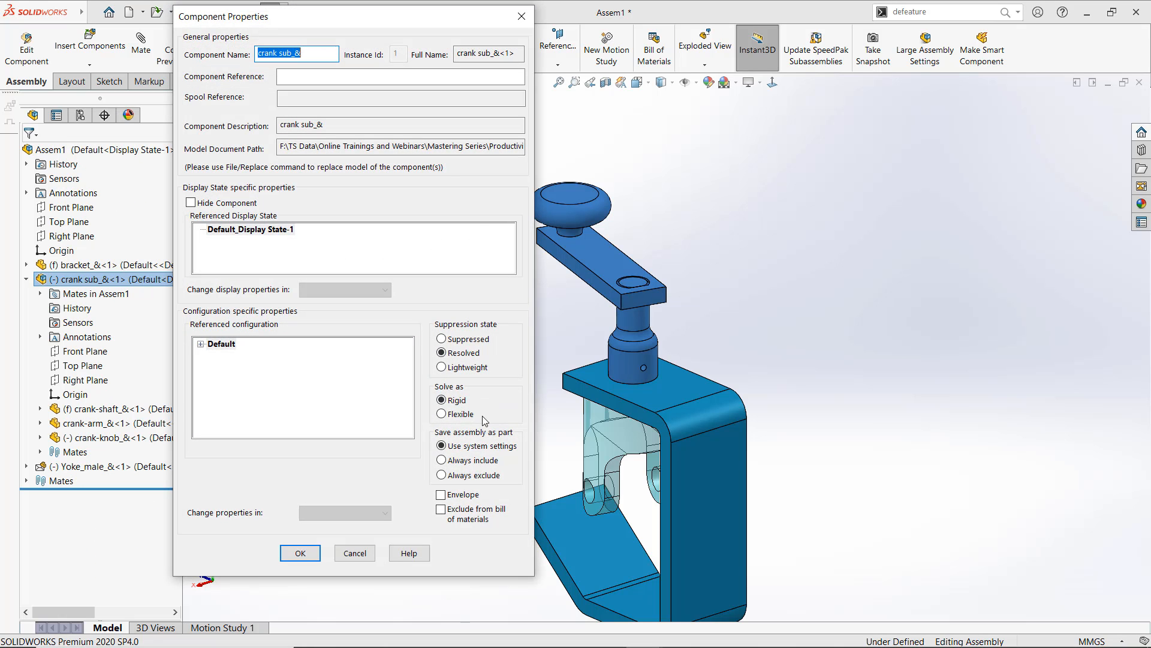
{"action": "left_click", "coordinate": [300, 553]}
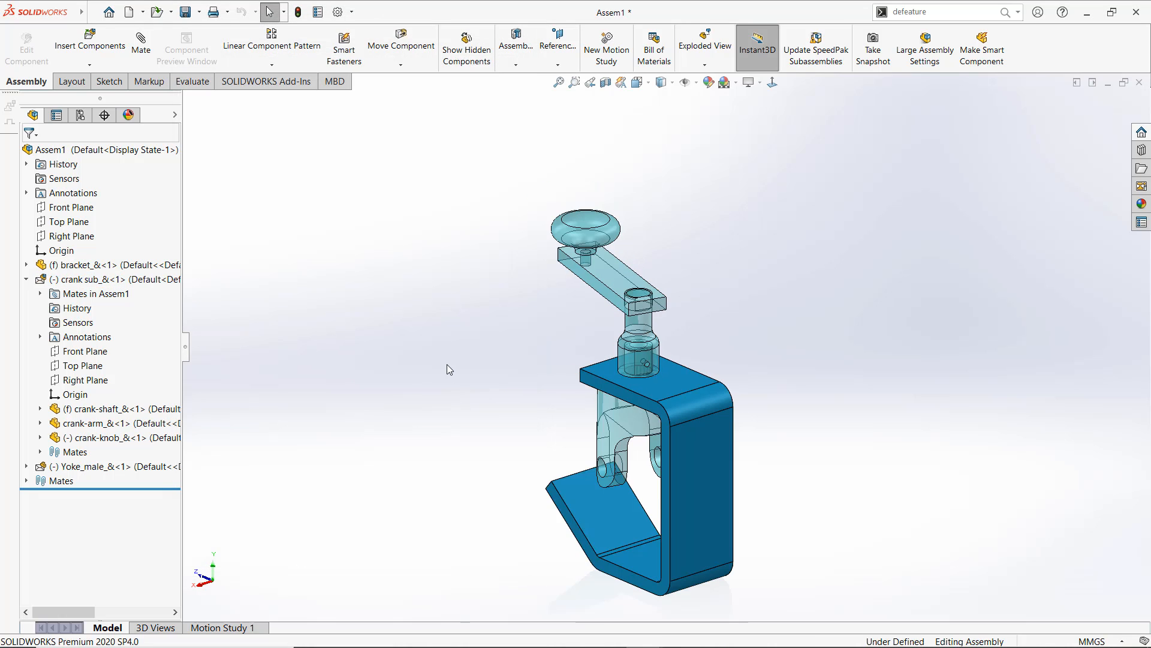
Close the assembly without saving its changes and switch to the SOLIDWORKS Utilities presentation slide
{"action": "scroll", "coordinate": [448, 364], "scroll_direction": "up", "scroll_amount": 1}
{"action": "left_click", "coordinate": [1141, 83]}
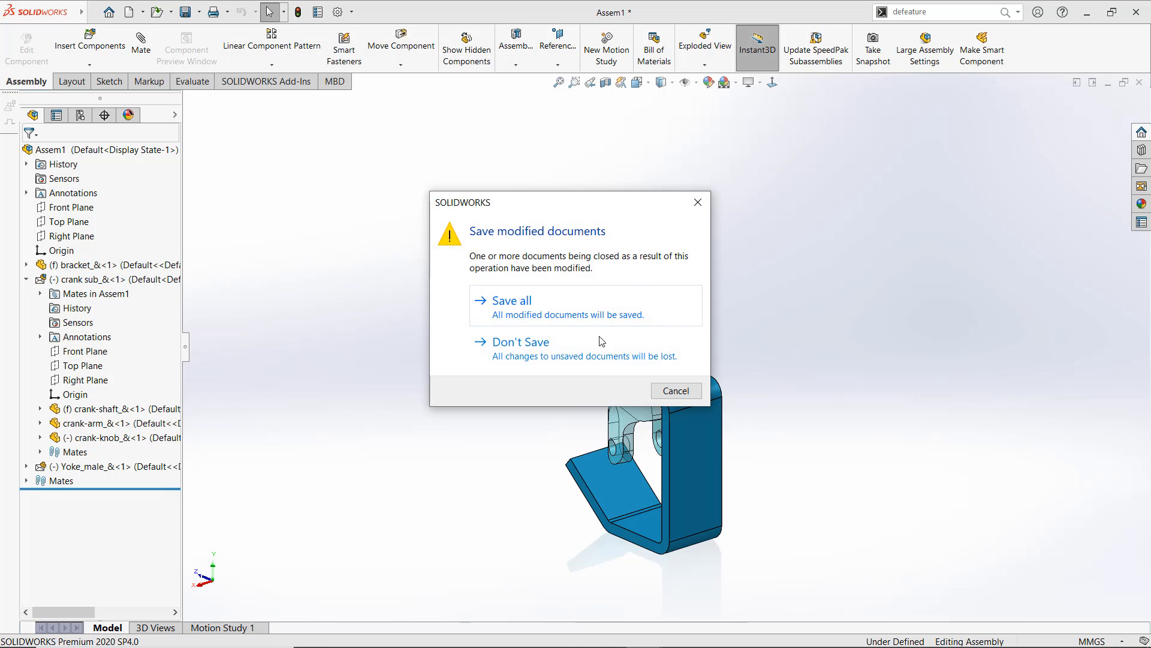
{"action": "left_click", "coordinate": [533, 346]}
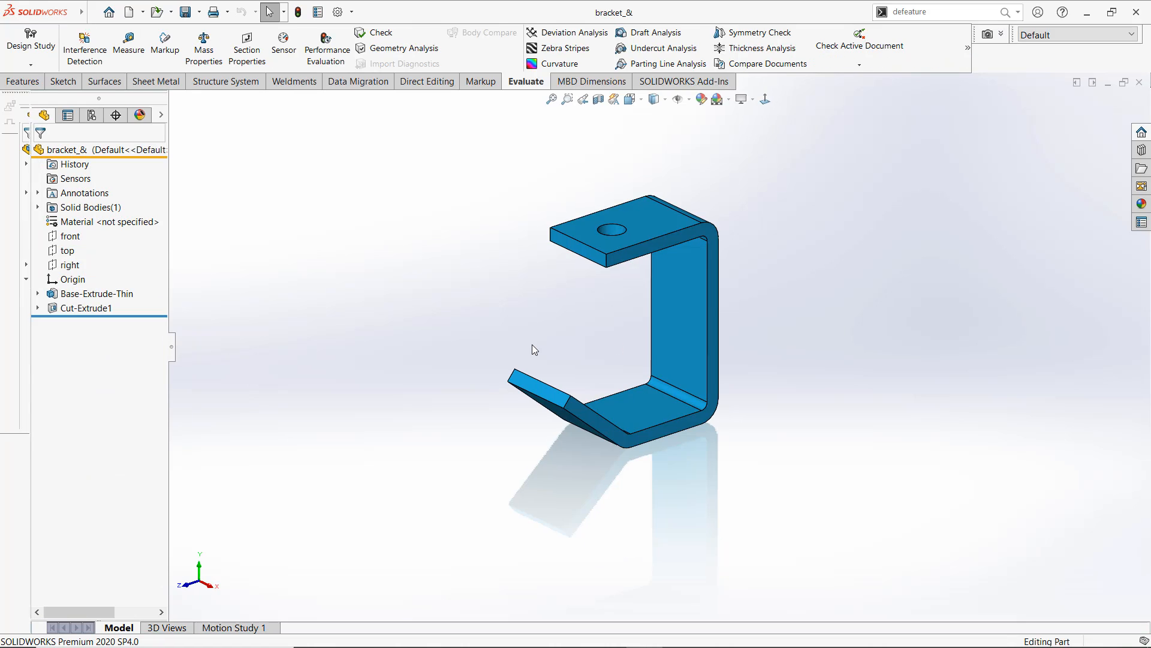
{"action": "key", "text": "alt+Tab"}
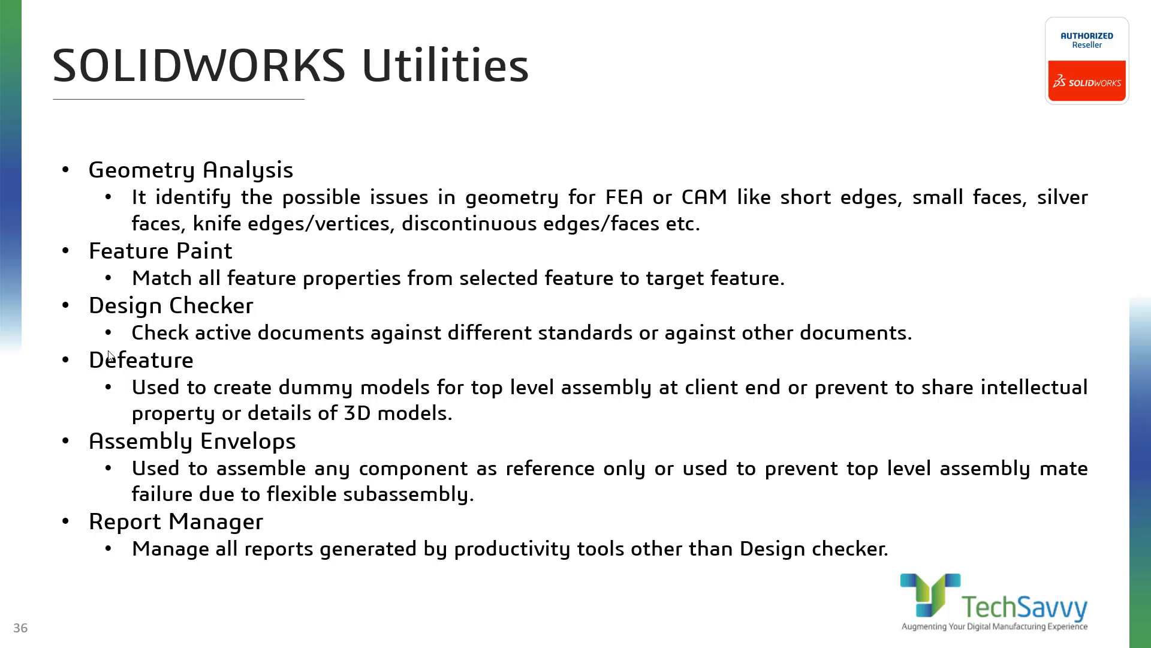
Switch to SOLIDWORKS and open the Report Manager utility
{"action": "key", "text": "alt+Tab"}
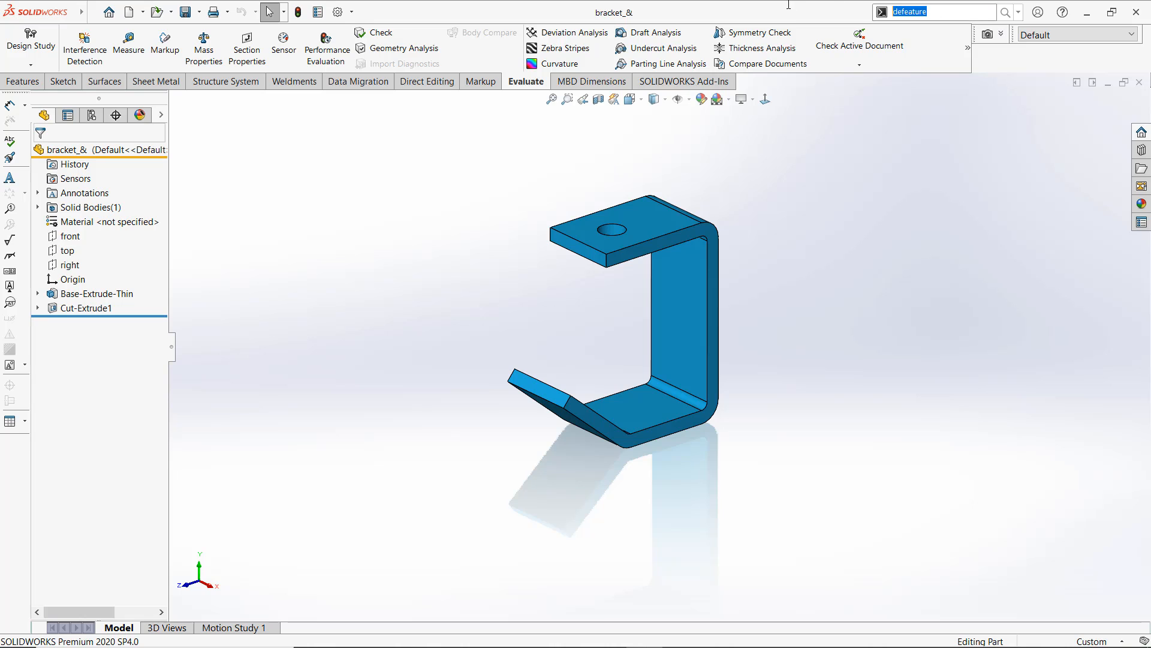
{"action": "type", "text": "report"}
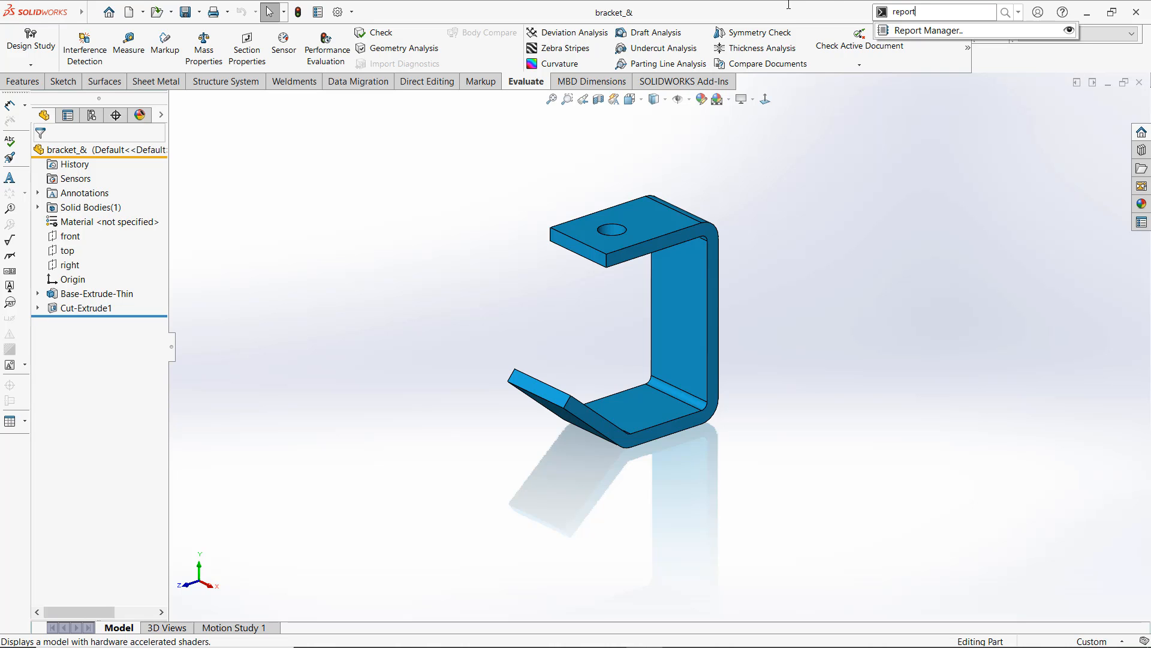
{"action": "key", "text": "Return"}
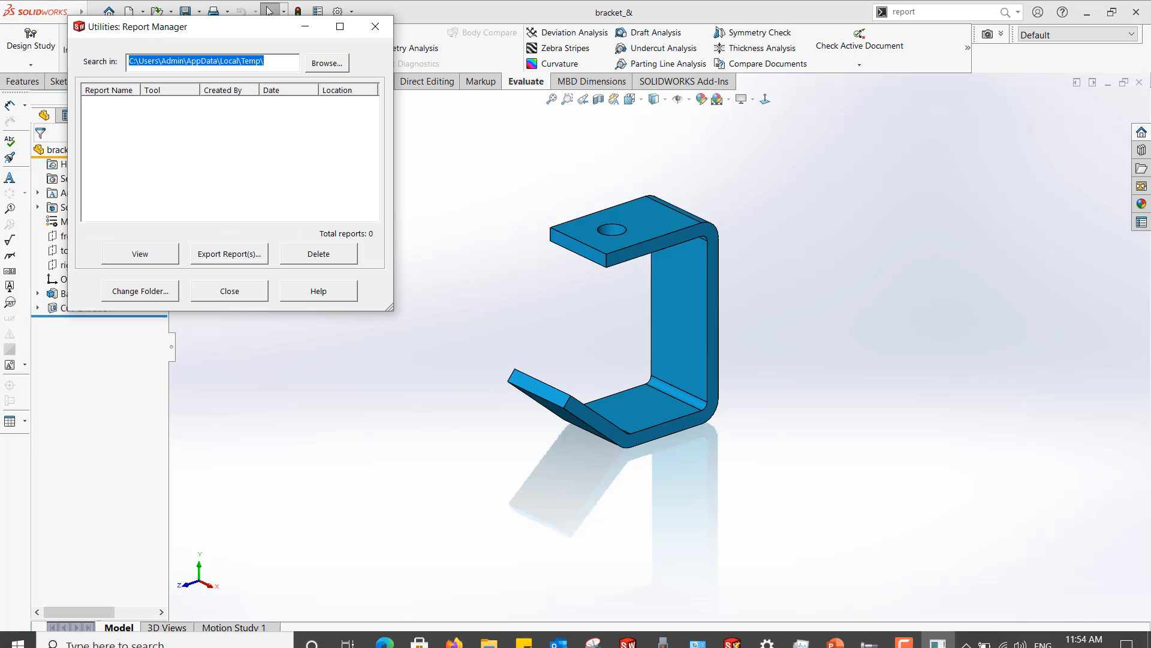
Copy the path of the Part2\Reports folder from File Explorer and set it as the Report Manager's search location
{"action": "left_click", "coordinate": [411, 438]}
{"action": "key", "text": "alt+Tab"}
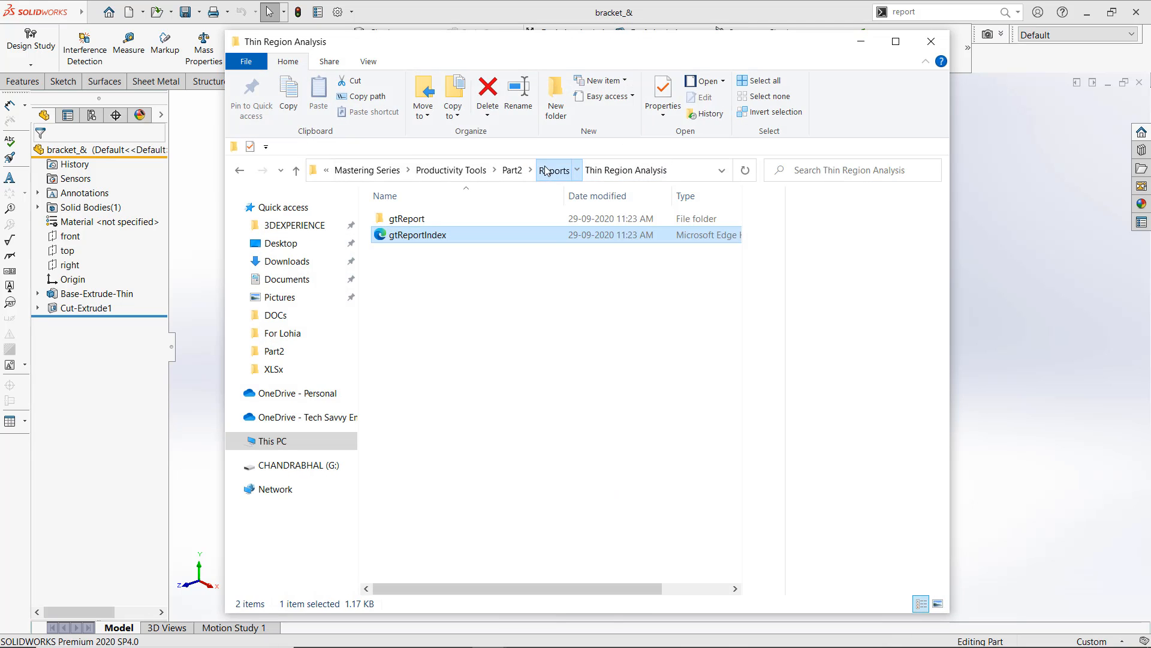
{"action": "left_click", "coordinate": [546, 170]}
{"action": "left_click", "coordinate": [636, 178]}
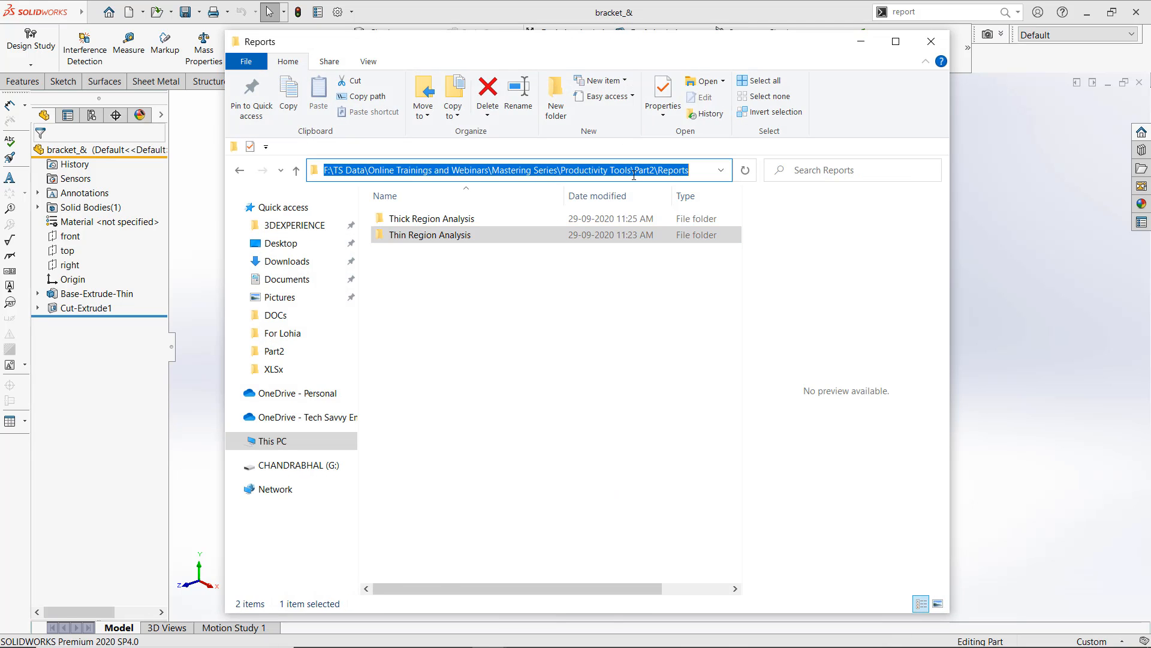
{"action": "left_click", "coordinate": [430, 427]}
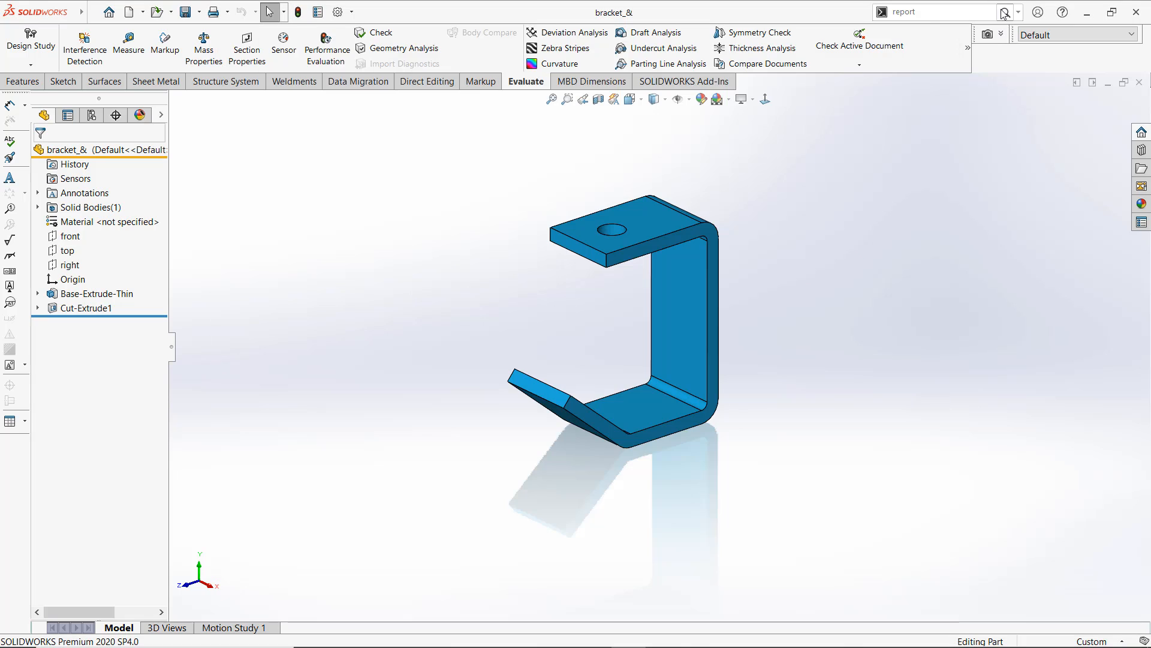
{"action": "left_click", "coordinate": [1005, 12]}
{"action": "left_click", "coordinate": [923, 31]}
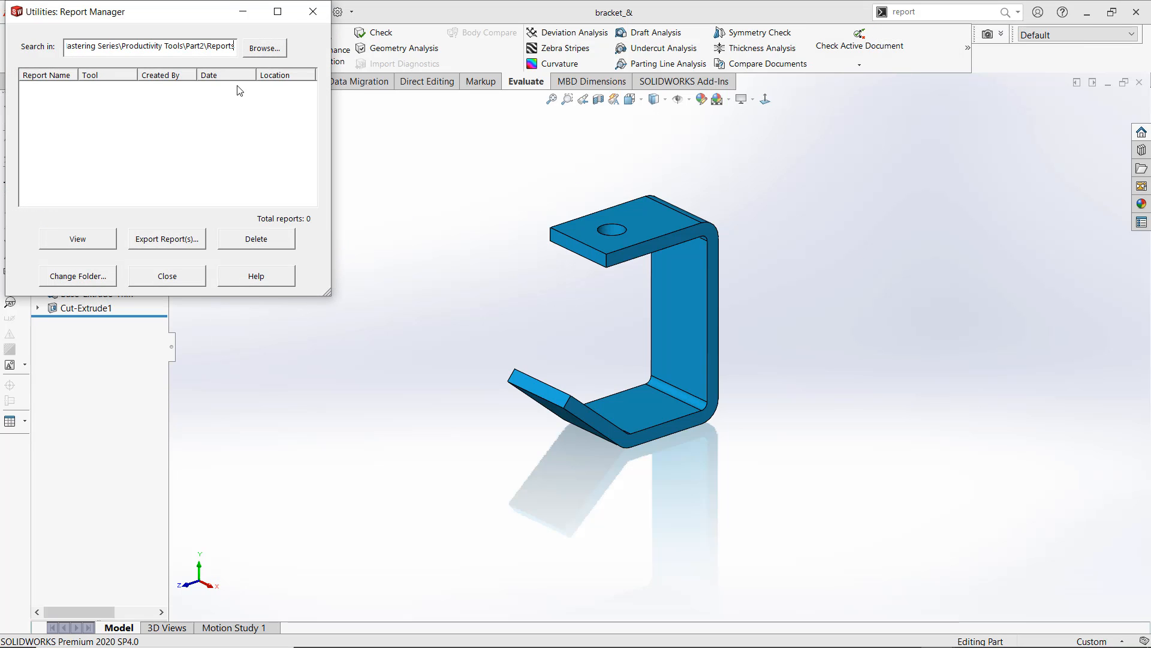
View the Thick Region Analysis report from the Report Manager list and switch back to SOLIDWORKS
{"action": "left_click", "coordinate": [71, 90]}
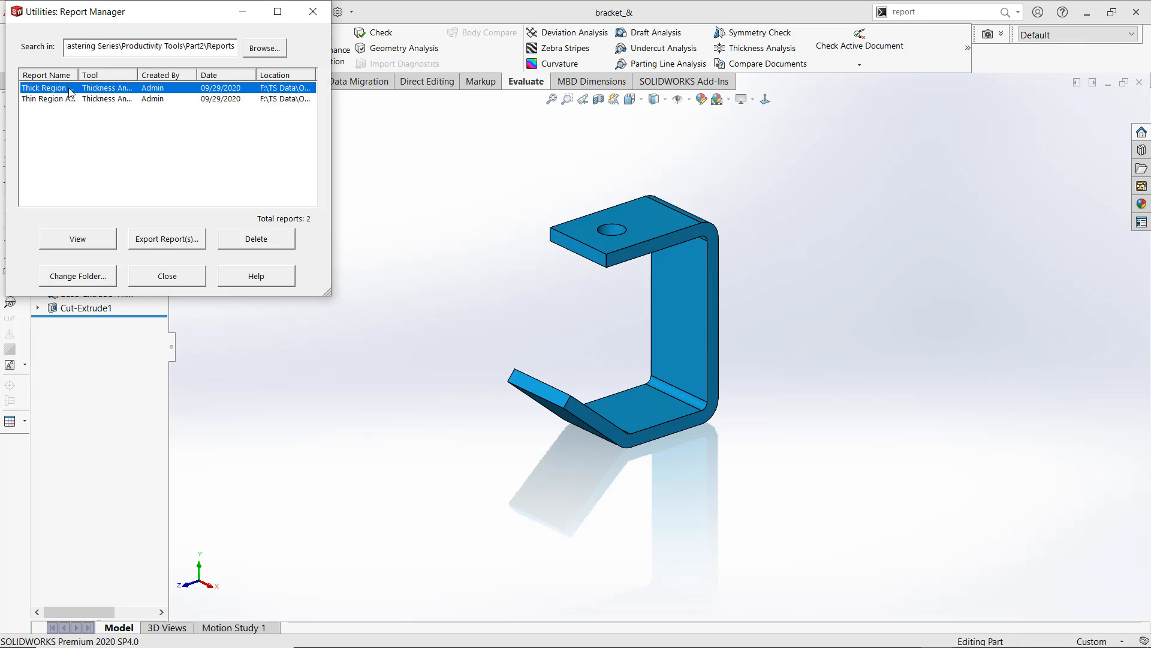
{"action": "left_click", "coordinate": [67, 99]}
{"action": "left_click", "coordinate": [81, 89]}
{"action": "left_click", "coordinate": [89, 100]}
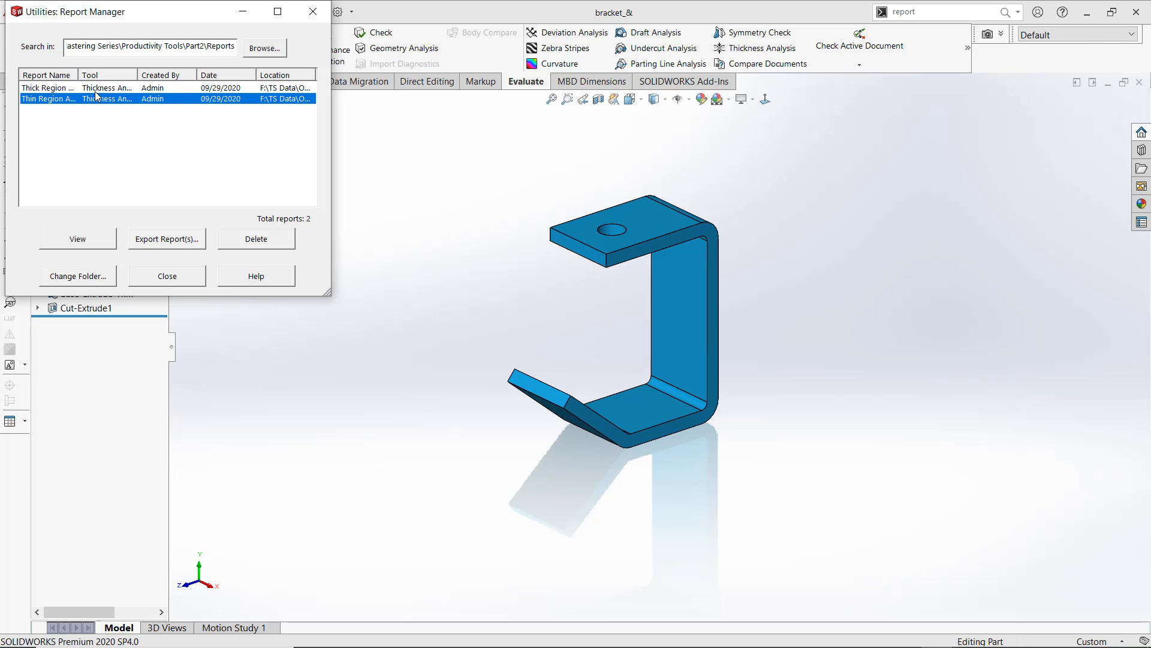
{"action": "left_click", "coordinate": [78, 243]}
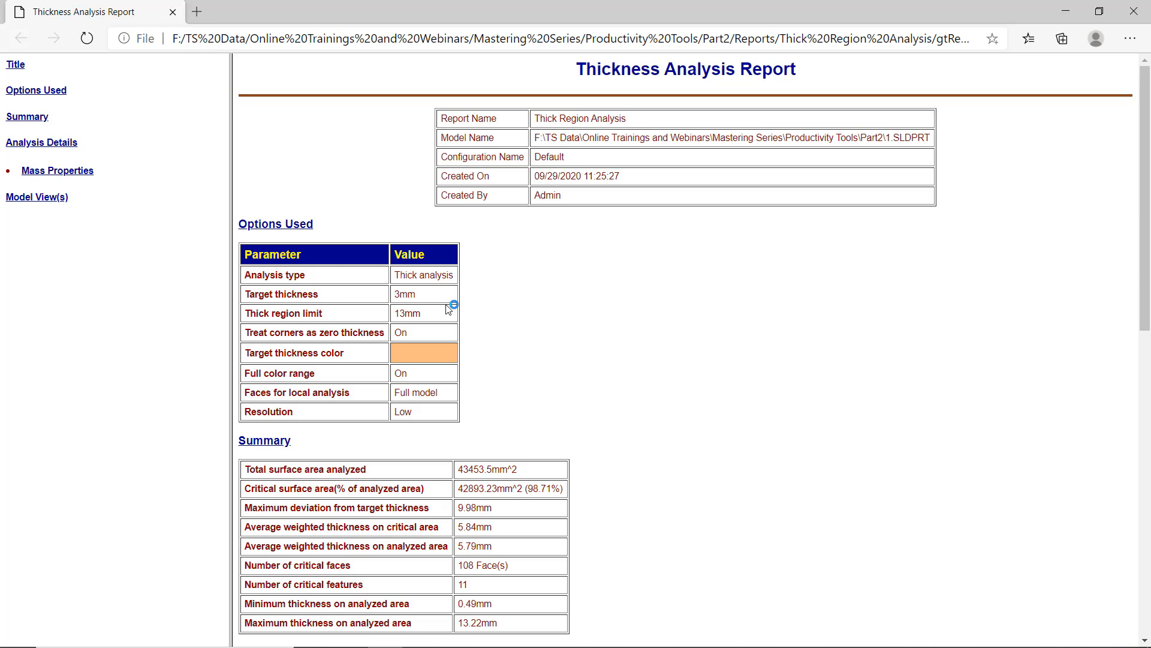
{"action": "key", "text": "alt+Tab"}
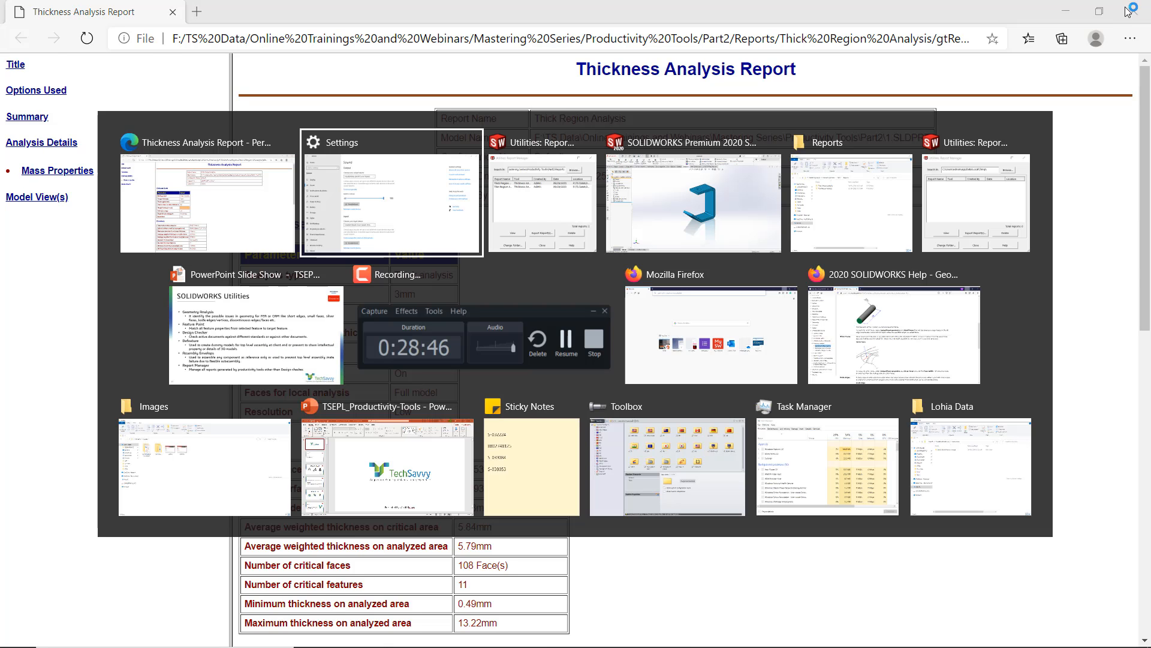
{"action": "left_click", "coordinate": [671, 207]}
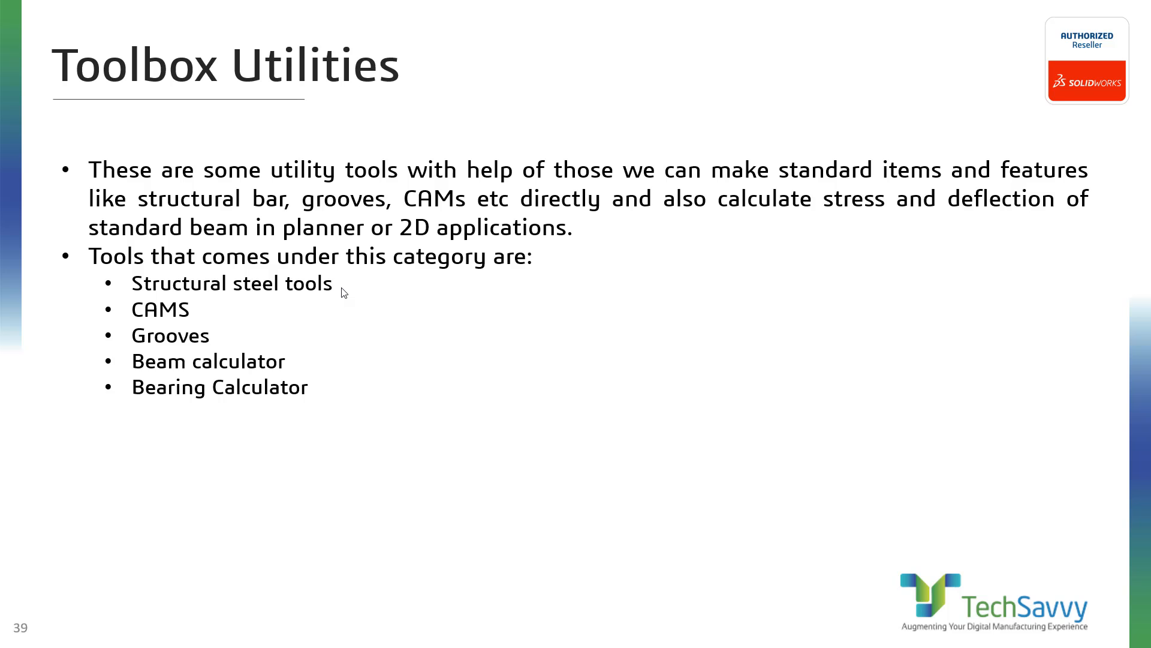
Switch from the Toolbox Utilities slide to SOLIDWORKS, close the bracket part and create a new part
{"action": "key", "text": "alt+Tab"}
{"action": "key", "text": "alt+Tab"}
{"action": "key", "text": "alt+Tab"}
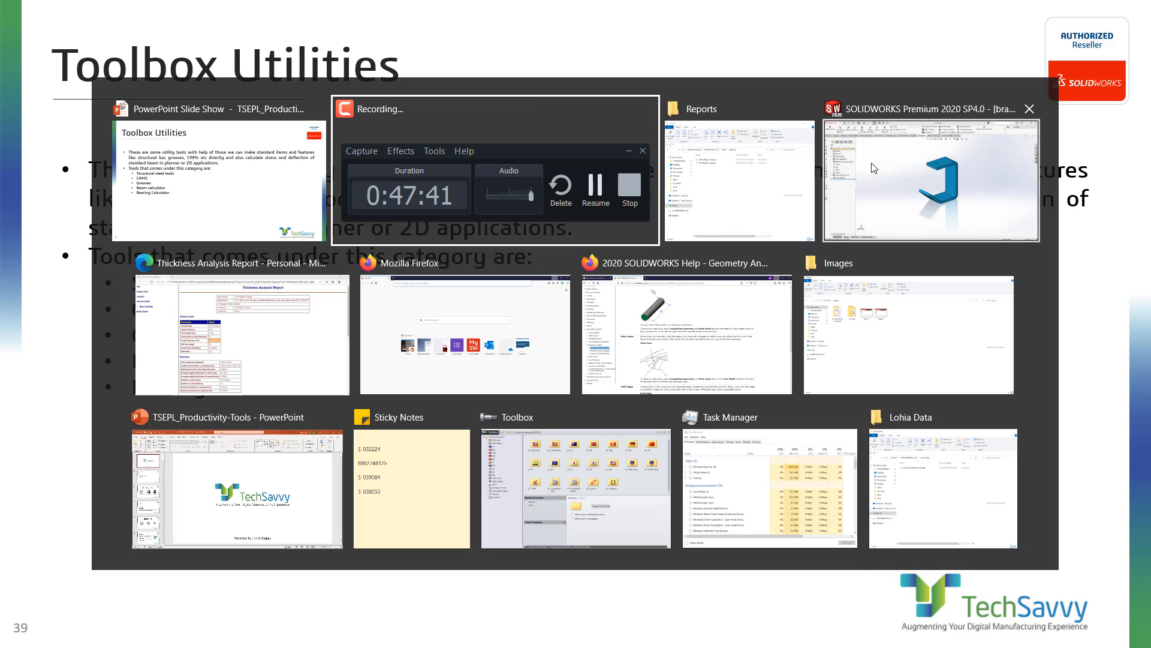
{"action": "key", "text": "ctrl+w"}
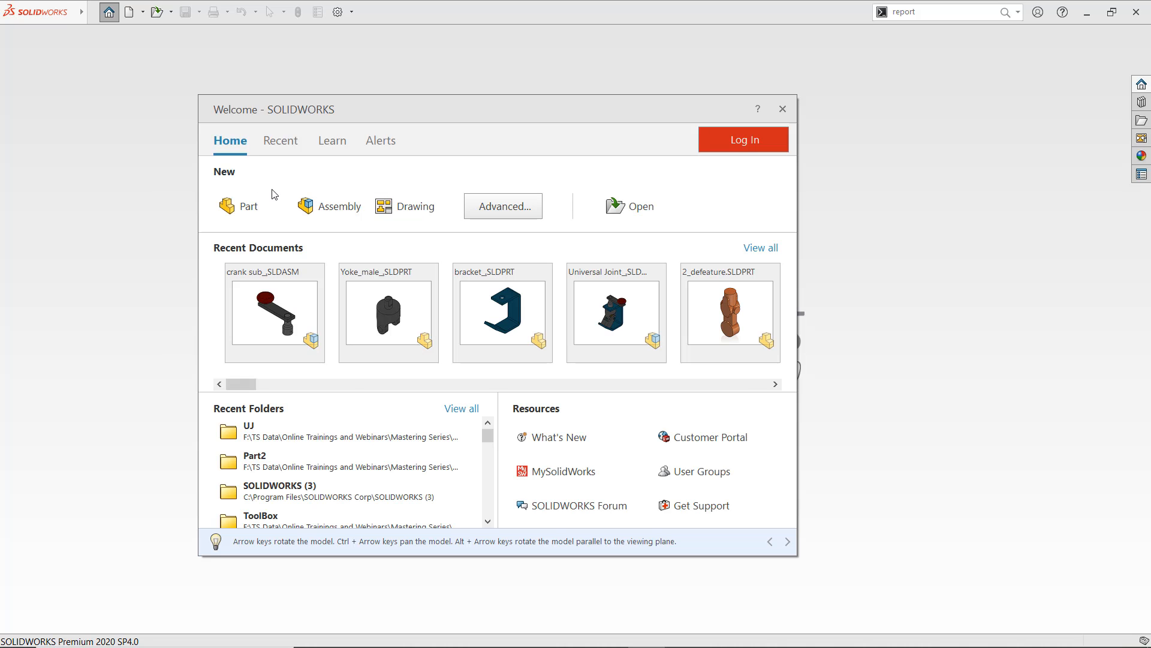
{"action": "left_click", "coordinate": [246, 203]}
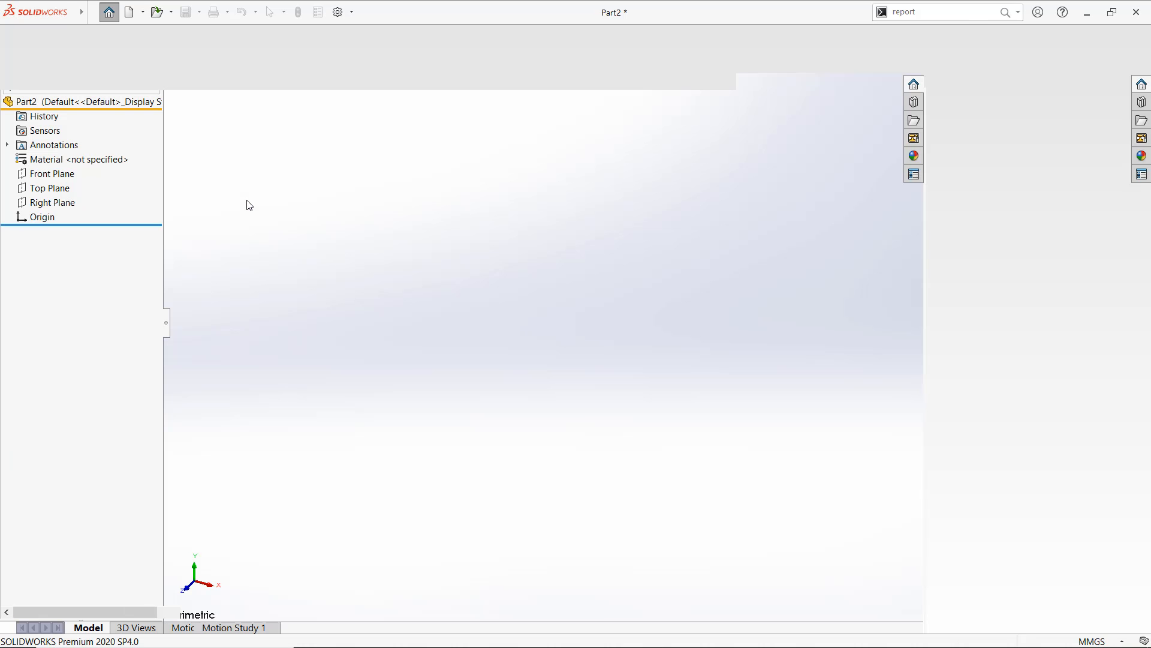
Enable the SOLIDWORKS Toolbox add-in and open its Structural Steel tool
{"action": "left_click", "coordinate": [683, 81]}
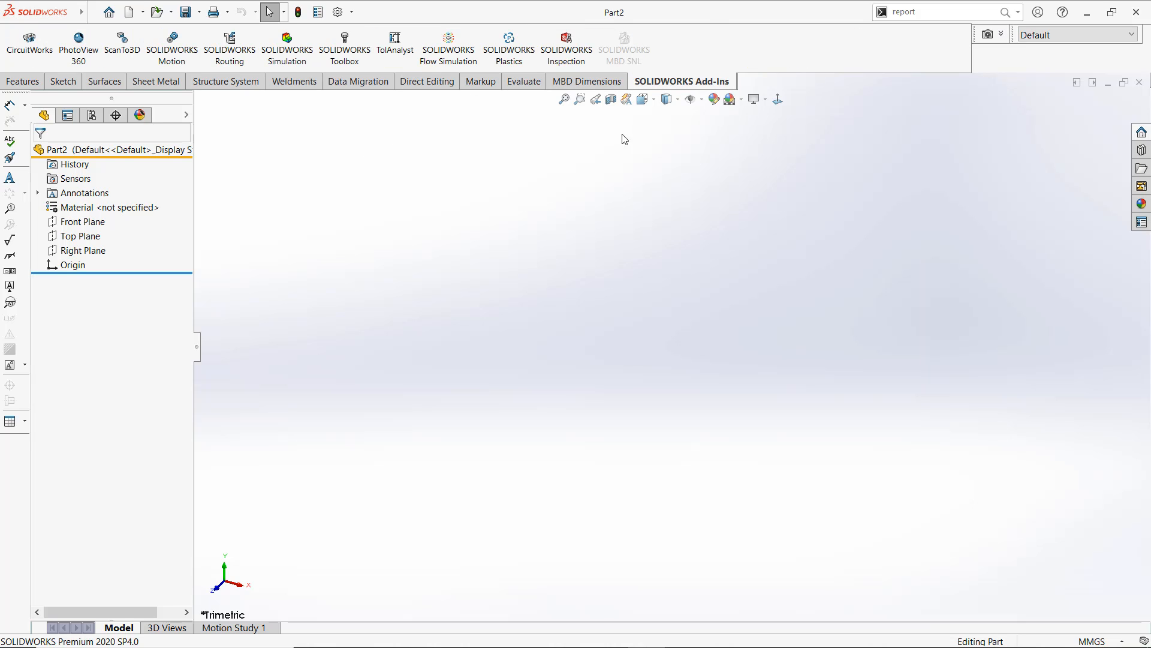
{"action": "left_click", "coordinate": [337, 55]}
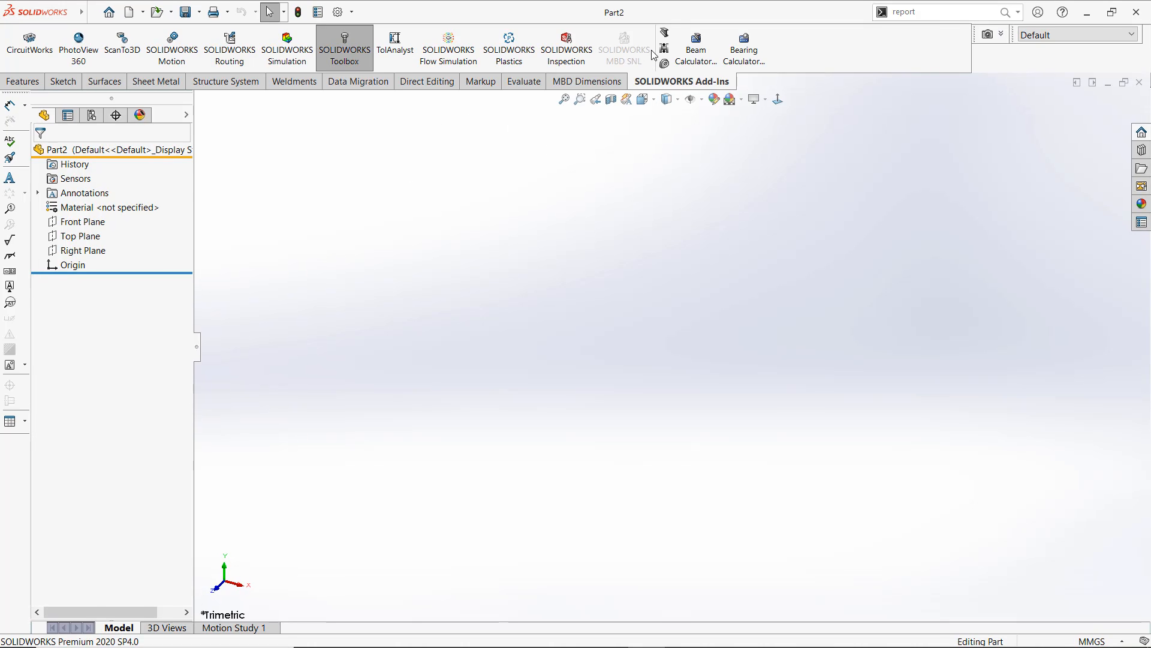
{"action": "left_click", "coordinate": [665, 36]}
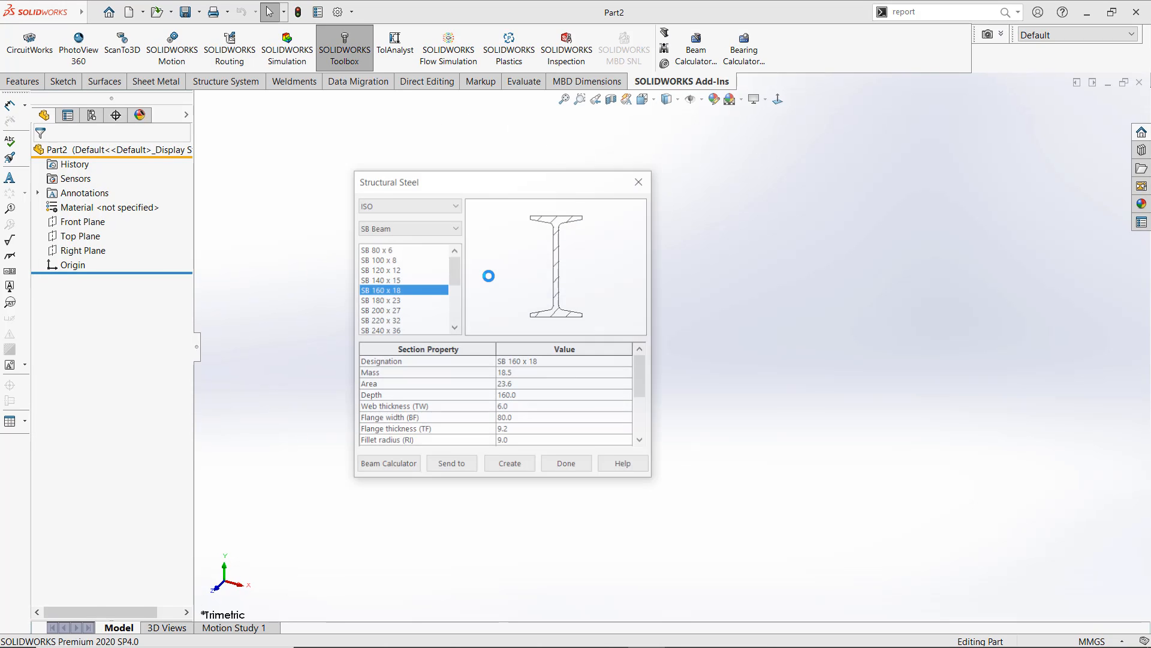
Create the ISO SB Beam section sketch SB 180 x 23 in the new part
{"action": "left_click", "coordinate": [418, 207]}
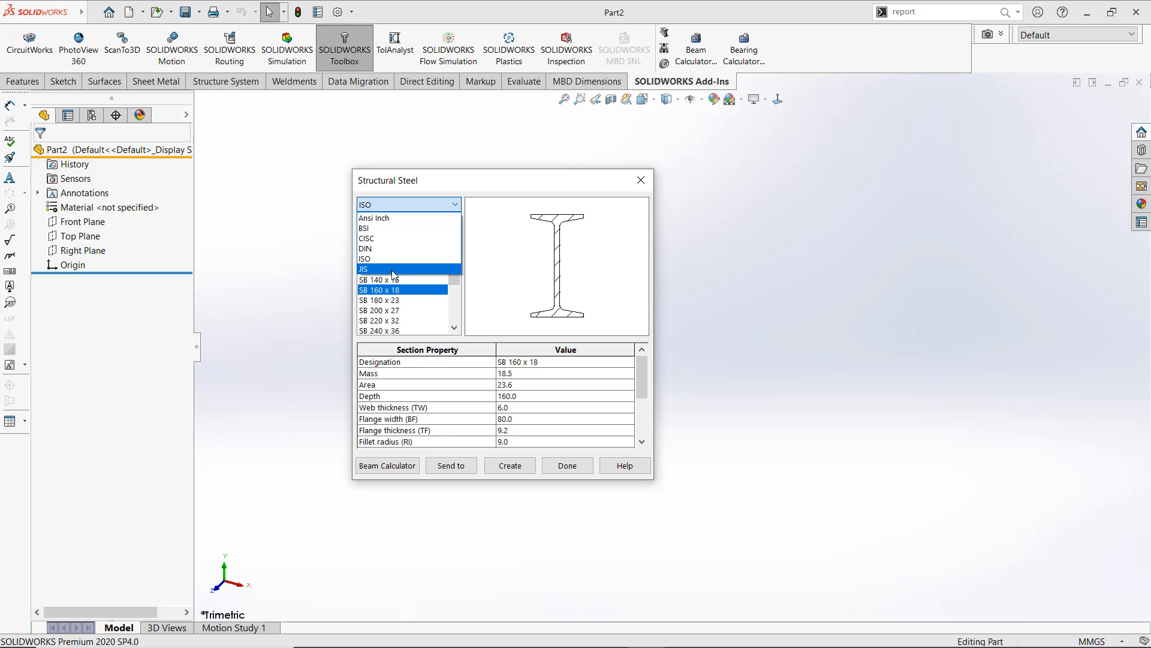
{"action": "left_click", "coordinate": [371, 259]}
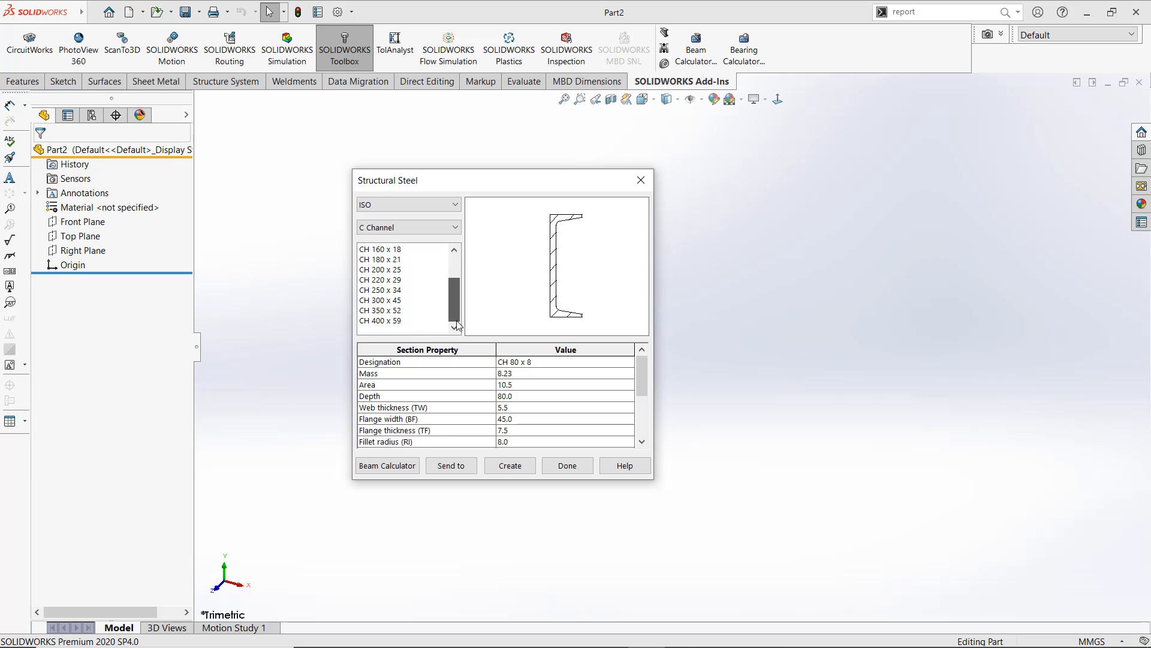
{"action": "left_click", "coordinate": [427, 228]}
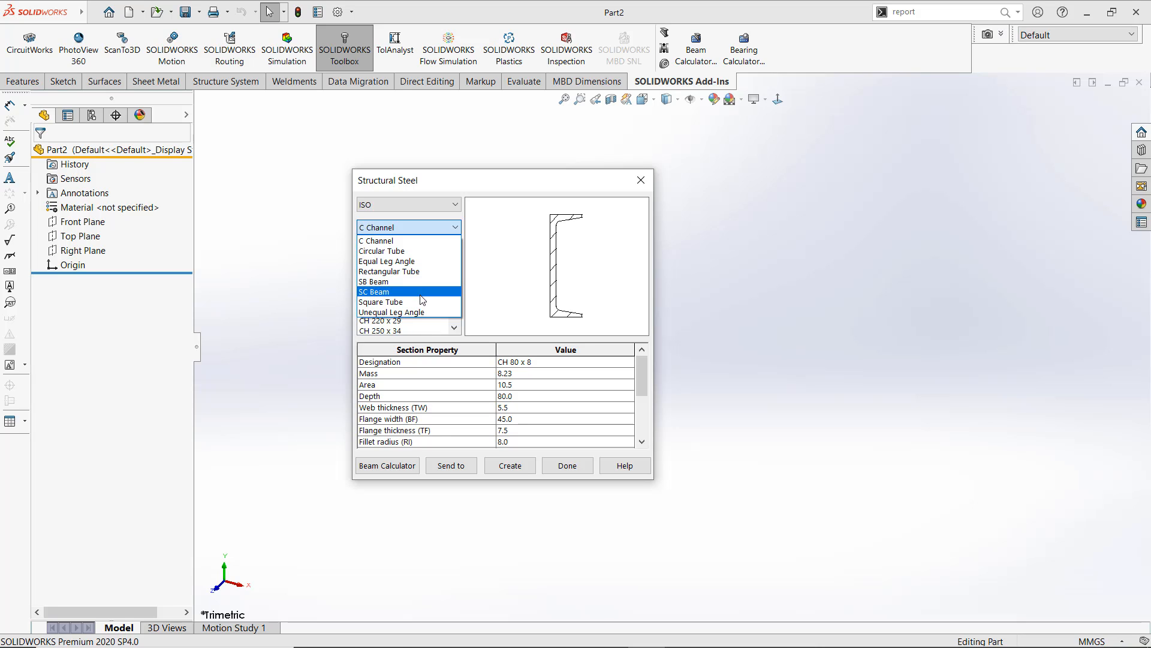
{"action": "left_click", "coordinate": [384, 282]}
{"action": "left_click", "coordinate": [386, 303]}
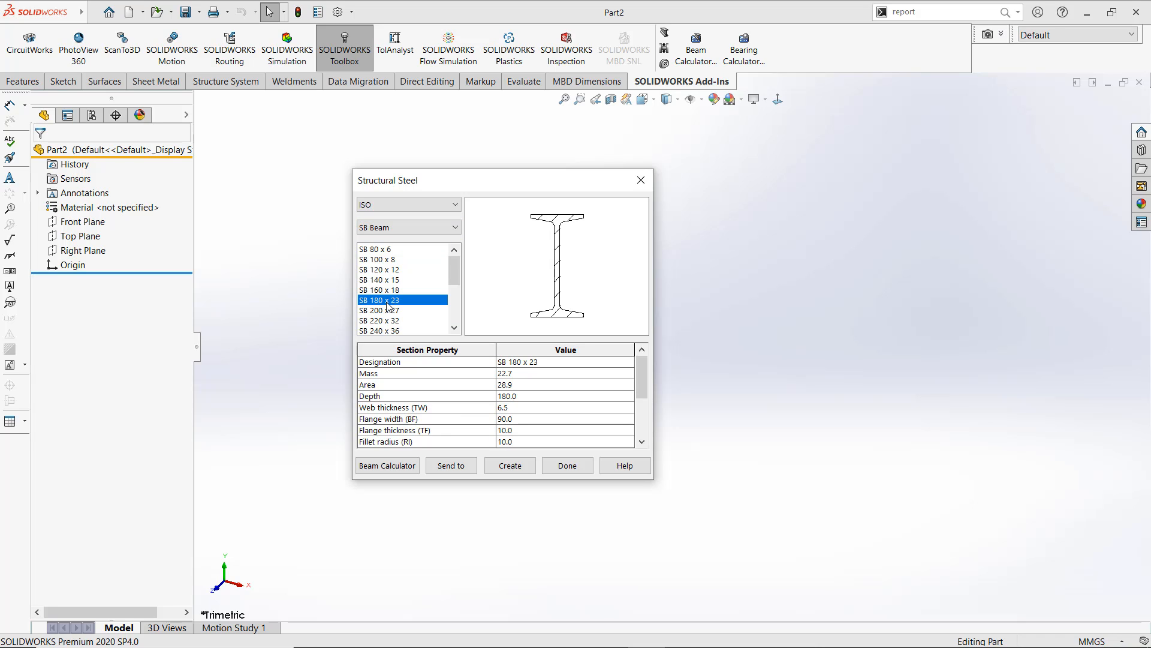
{"action": "left_click", "coordinate": [511, 465]}
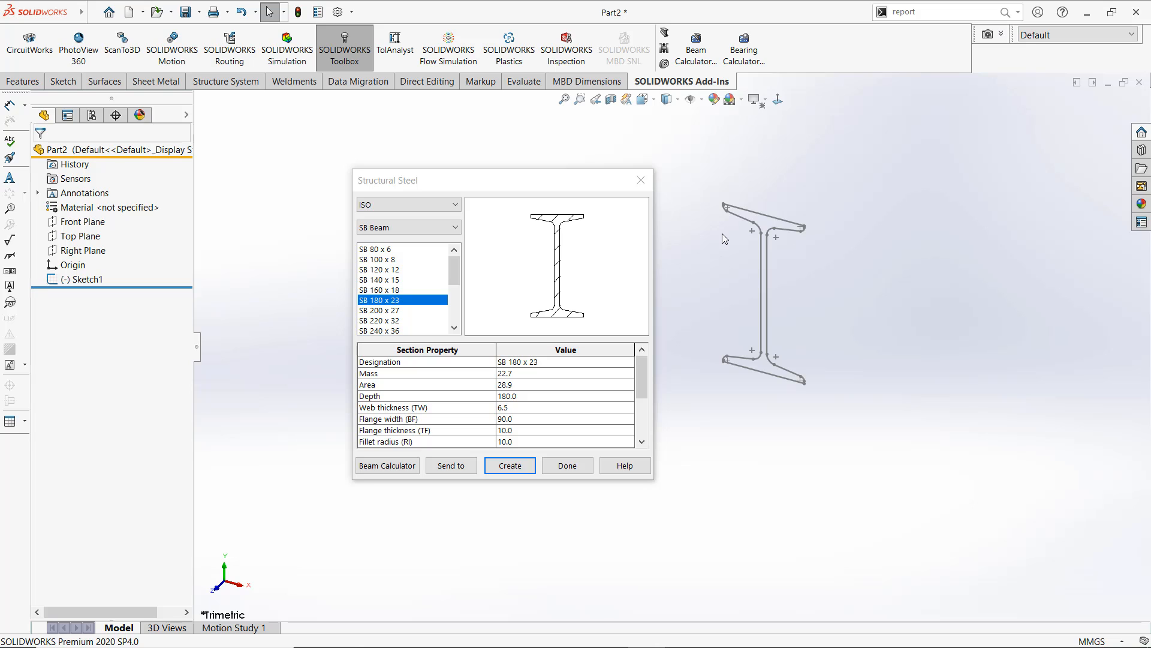
Examine the generated beam sketch's dimensions and its position relative to the part origin, moving the Structural Steel dialog aside
{"action": "scroll", "coordinate": [725, 228], "scroll_direction": "down", "scroll_amount": 2}
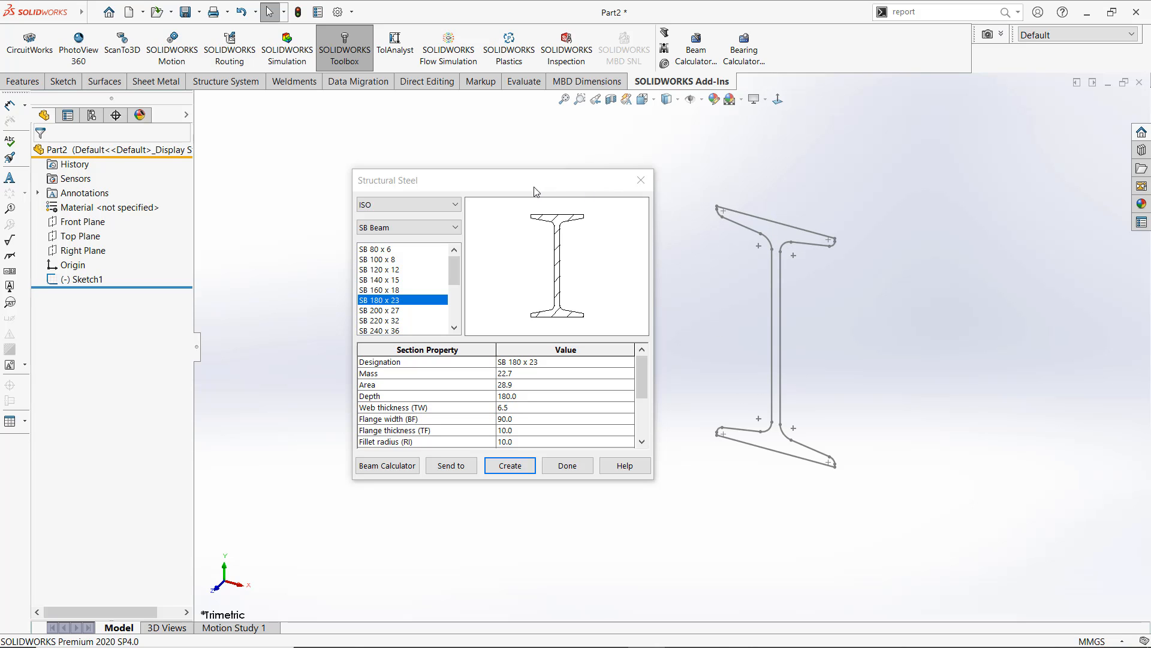
{"action": "mouse_move", "coordinate": [535, 187]}
{"action": "left_mouse_down"}
{"action": "mouse_move", "coordinate": [255, 292]}
{"action": "mouse_move", "coordinate": [301, 300]}
{"action": "left_mouse_up"}
{"action": "left_click", "coordinate": [75, 280]}
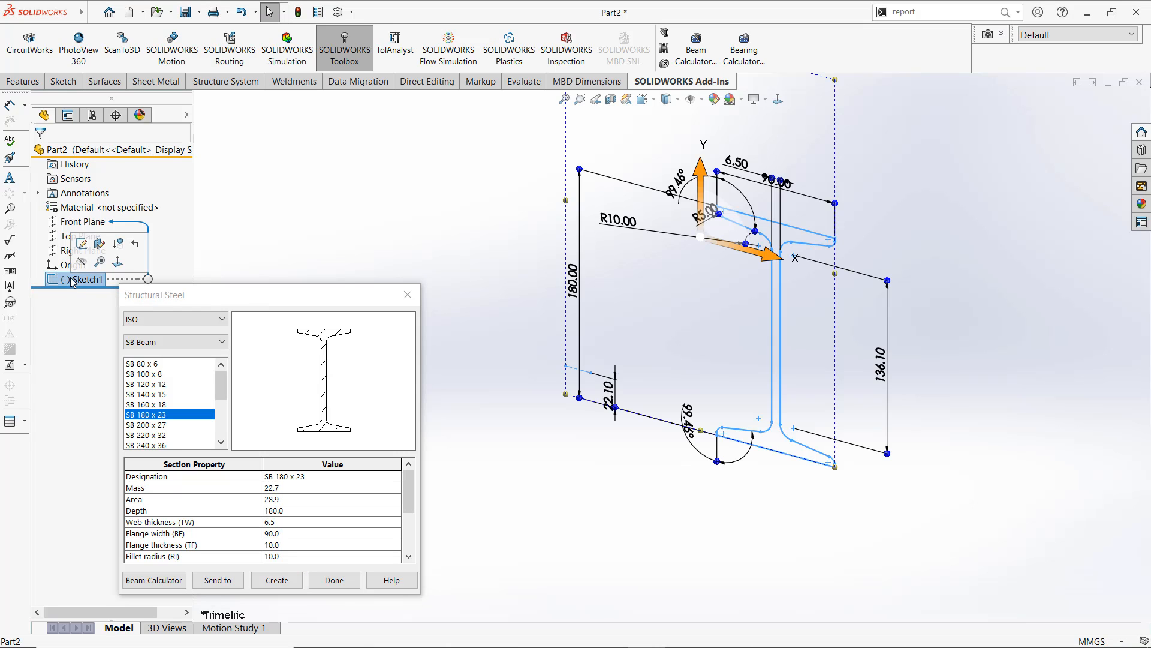
{"action": "left_click", "coordinate": [505, 315]}
{"action": "left_click", "coordinate": [73, 264]}
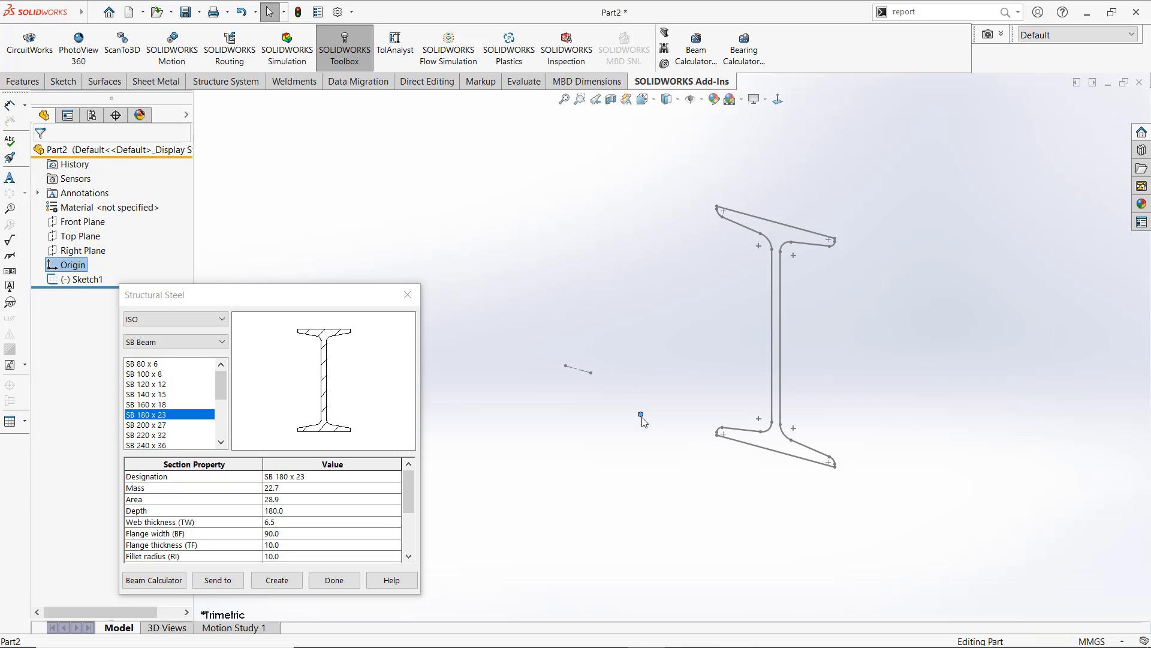
{"action": "left_click", "coordinate": [600, 436]}
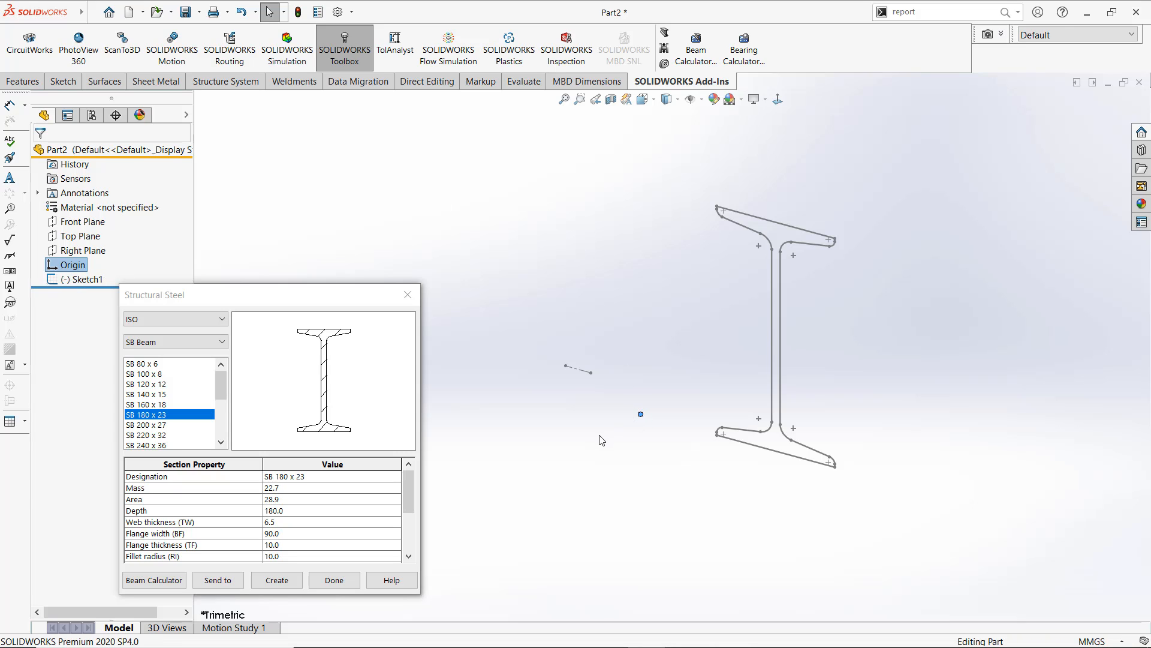
{"action": "left_click", "coordinate": [264, 297]}
{"action": "left_click_drag", "start_coordinate": [266, 300], "coordinate": [515, 167]}
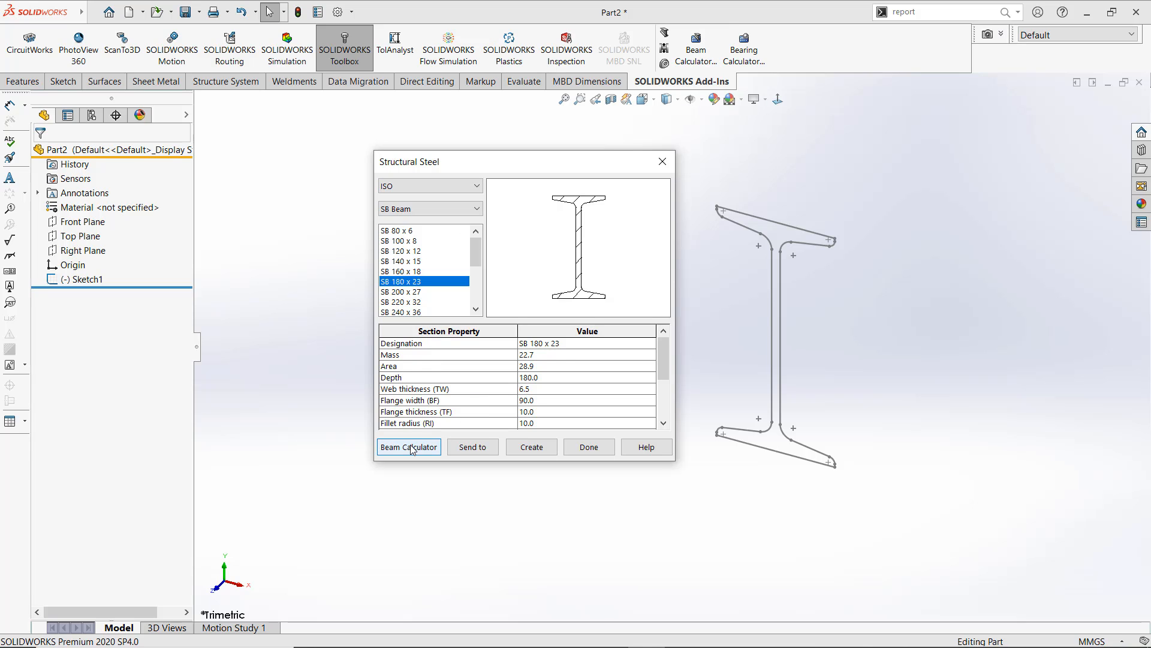
Inspect the Beam Calculator's deflection and stress options for the SB 220 x 32 section, and close the calculator
{"action": "left_click", "coordinate": [409, 256]}
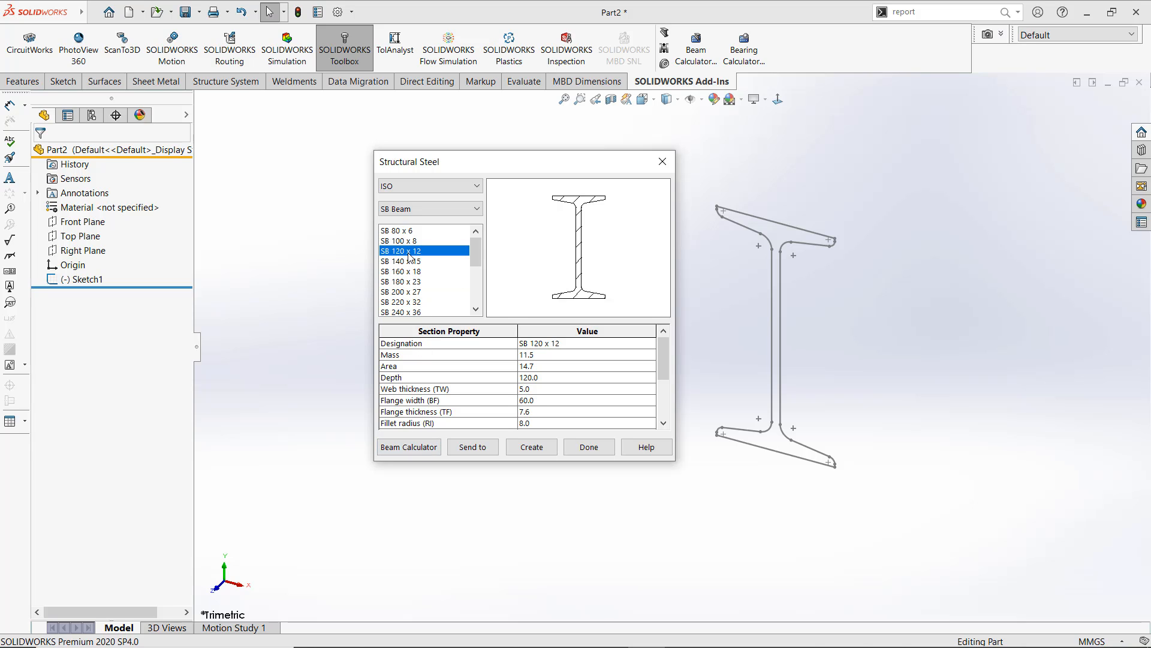
{"action": "left_click", "coordinate": [409, 282]}
{"action": "left_click", "coordinate": [409, 303]}
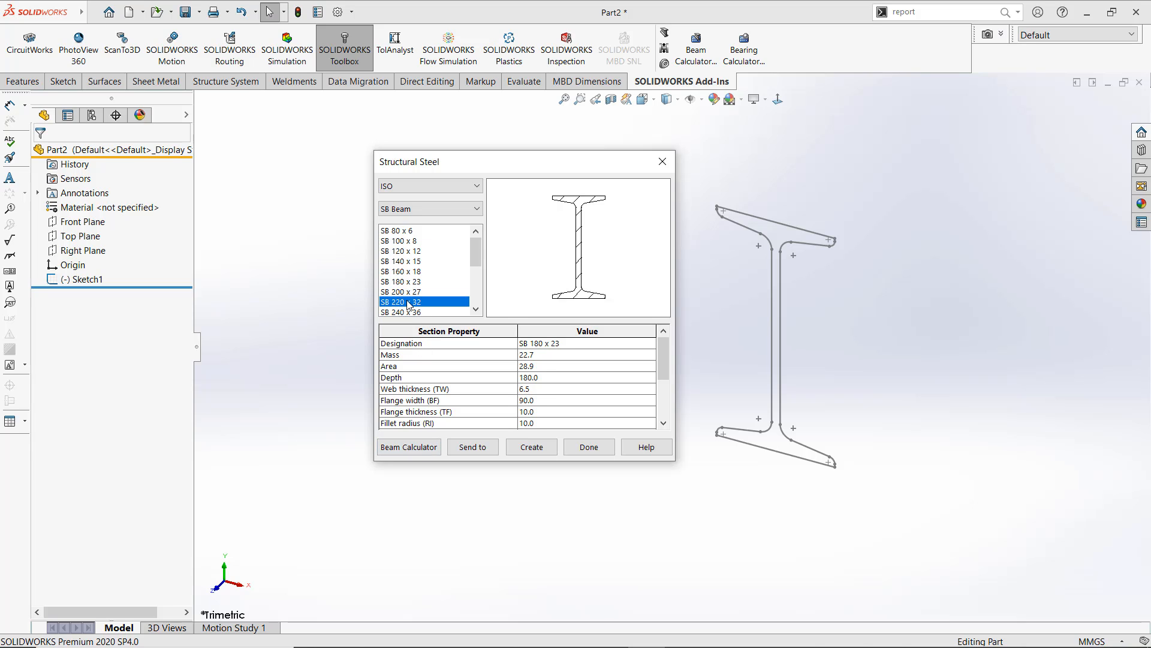
{"action": "left_click", "coordinate": [420, 449]}
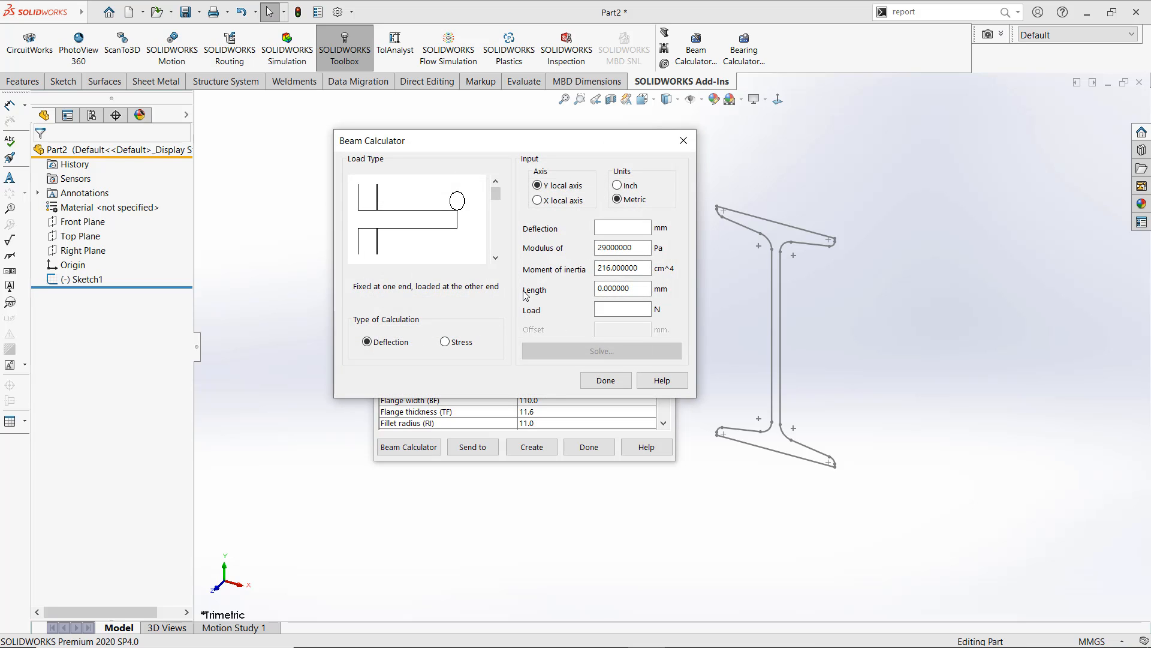
{"action": "left_click", "coordinate": [444, 342]}
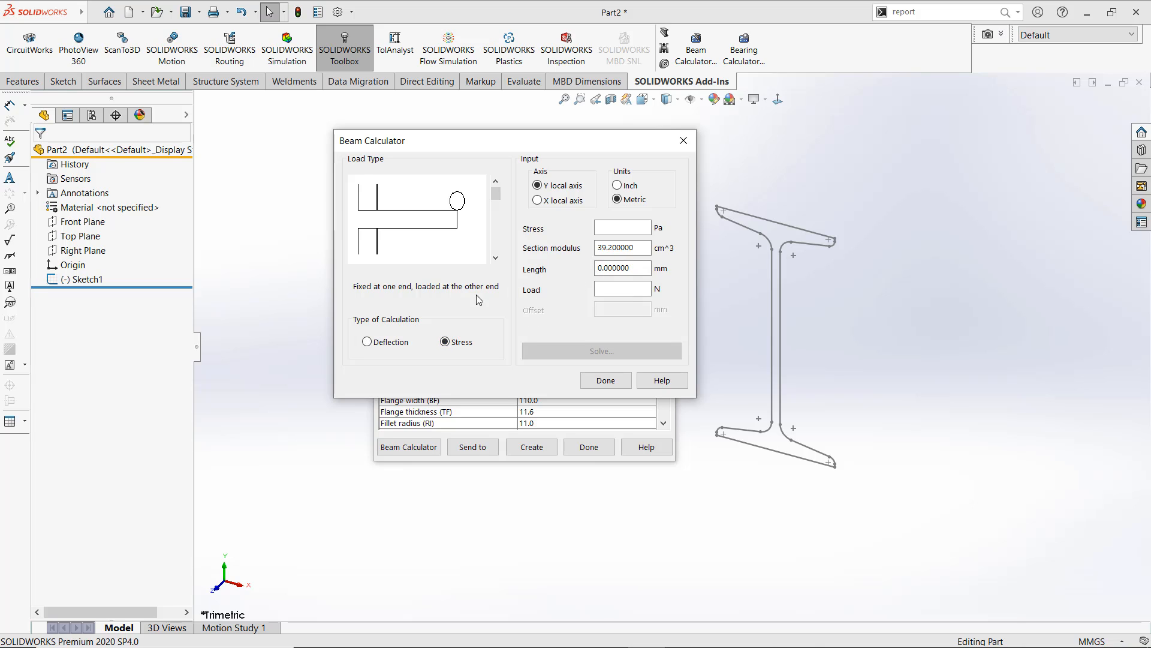
{"action": "left_click", "coordinate": [684, 140]}
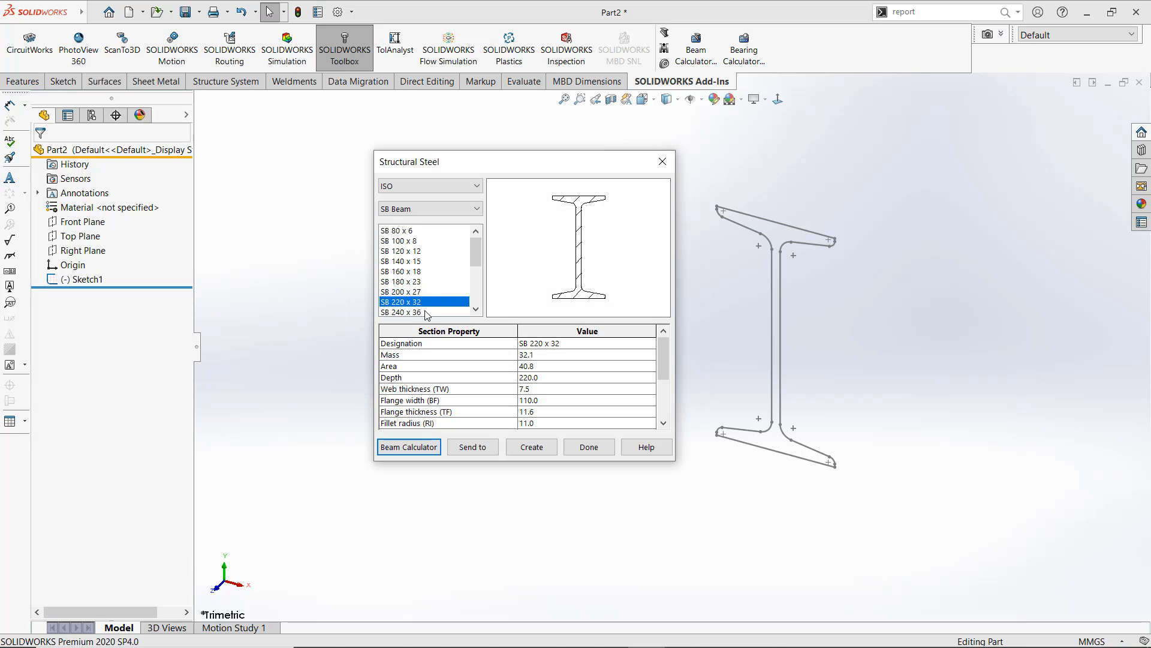
Inspect the Beam Calculator's deflection and stress inputs for the ISO Circular Tube 21.3 x 2.3, and close the calculator
{"action": "left_click", "coordinate": [423, 209]}
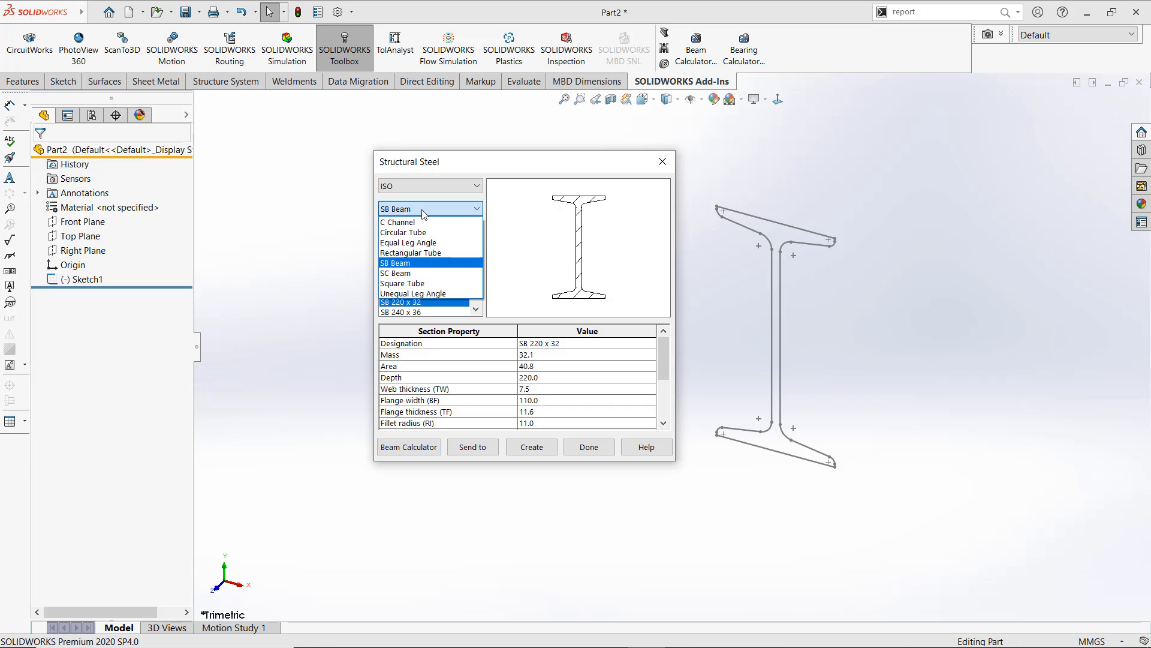
{"action": "left_click", "coordinate": [422, 233]}
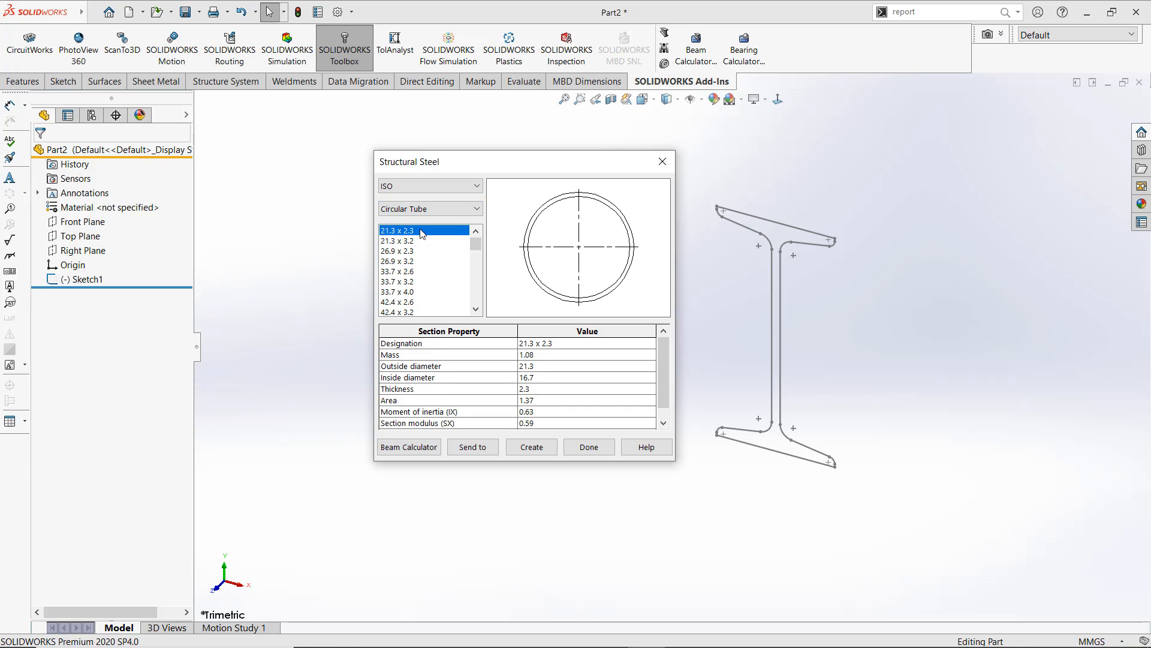
{"action": "left_click", "coordinate": [405, 452]}
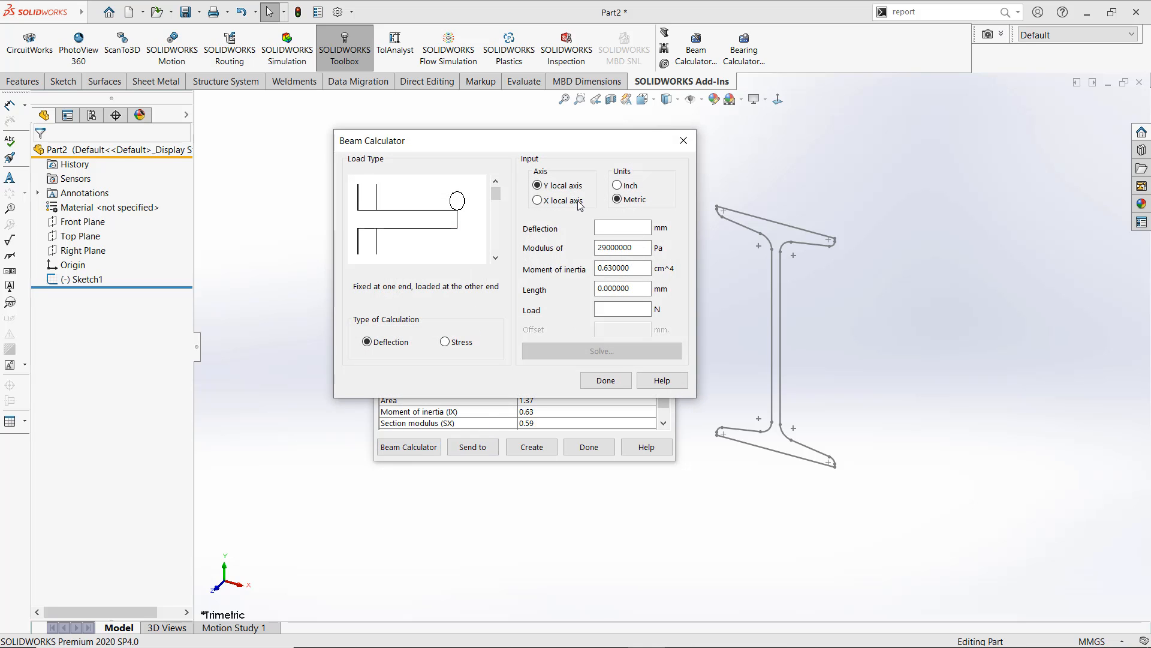
{"action": "left_click", "coordinate": [457, 339]}
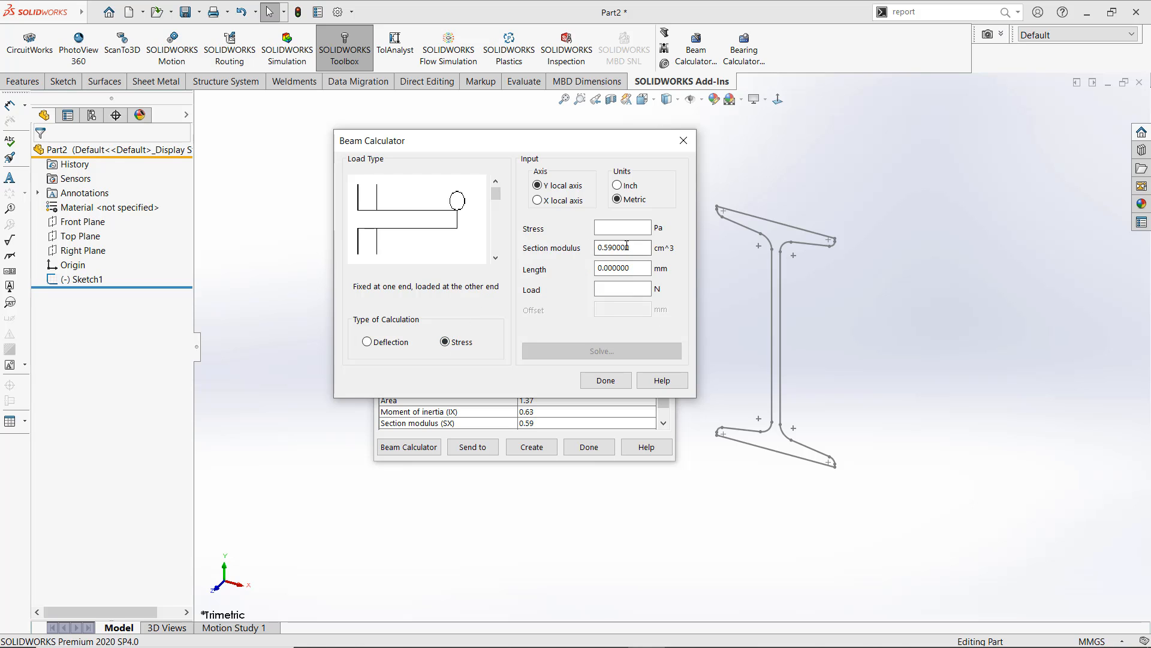
{"action": "left_click", "coordinate": [683, 141]}
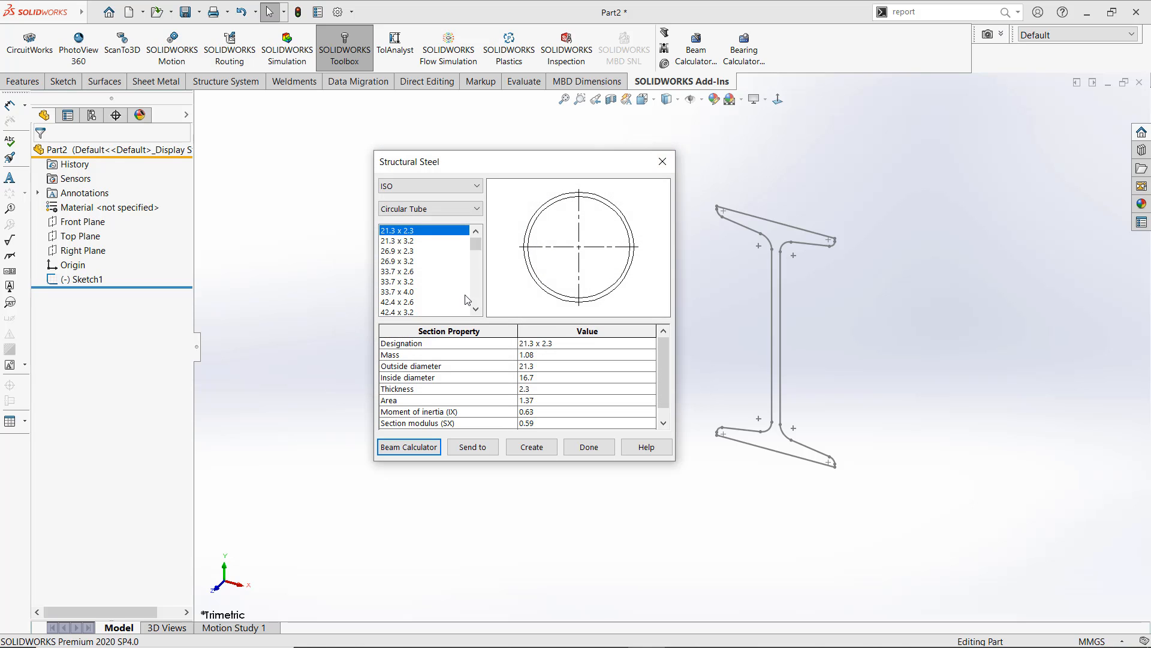
Choose the SB Beam section SB 180 x 23 and set up its Beam Calculator with metric units and the X local axis
{"action": "left_click", "coordinate": [410, 212]}
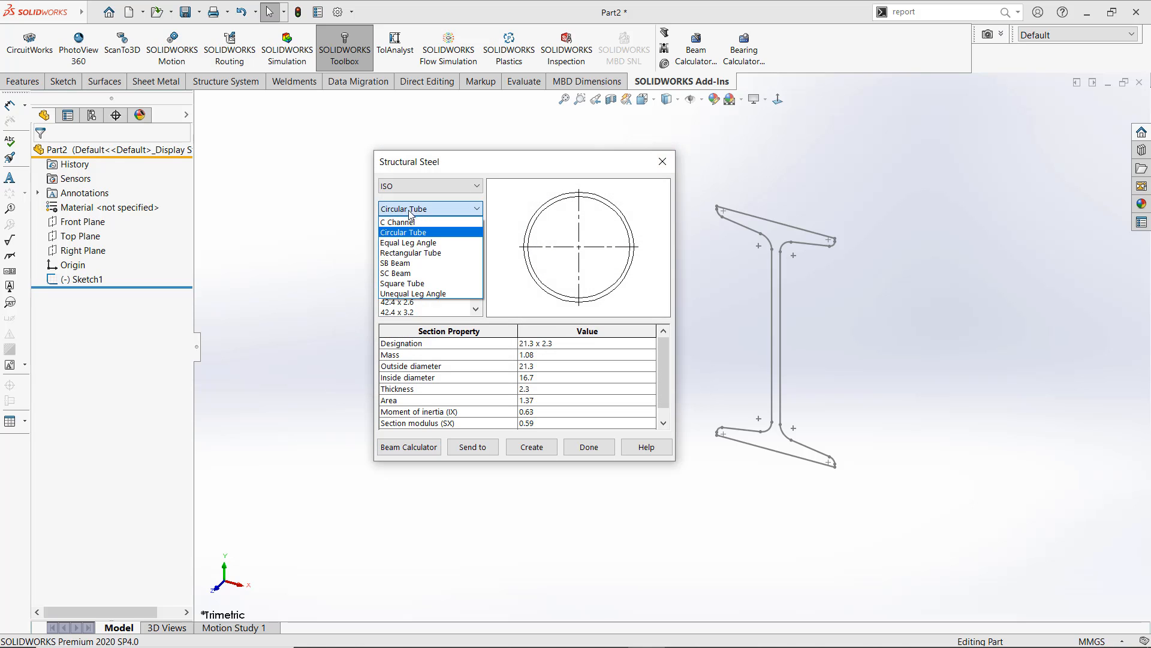
{"action": "left_click", "coordinate": [412, 266]}
{"action": "left_click", "coordinate": [412, 281]}
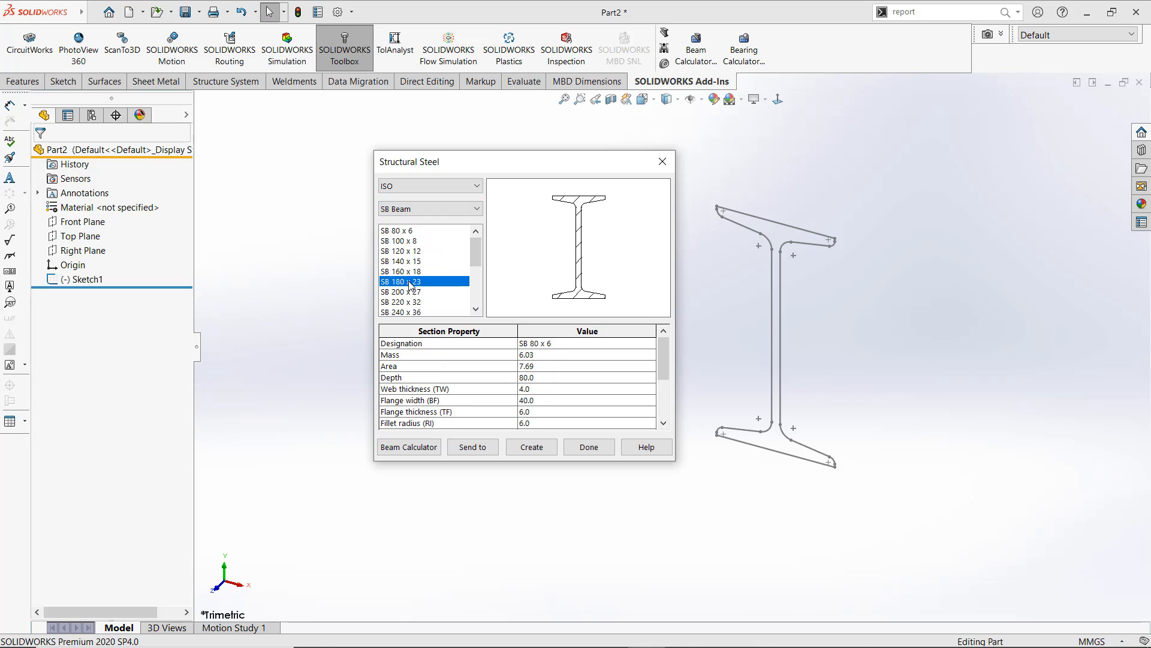
{"action": "left_click", "coordinate": [409, 447]}
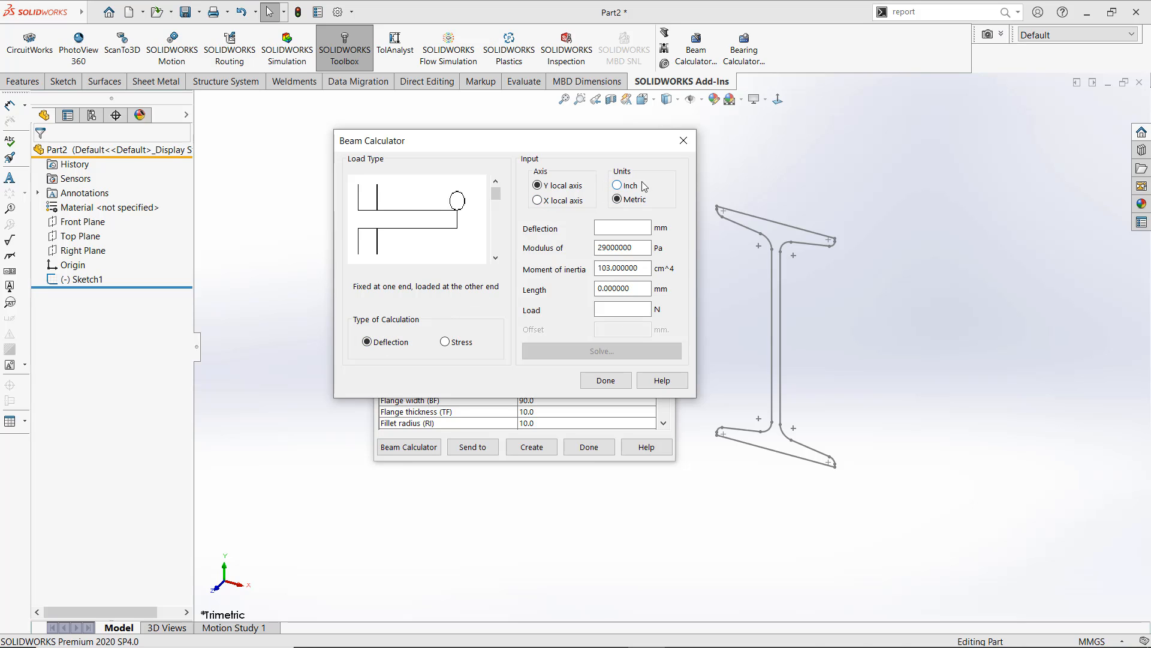
{"action": "left_click", "coordinate": [616, 185]}
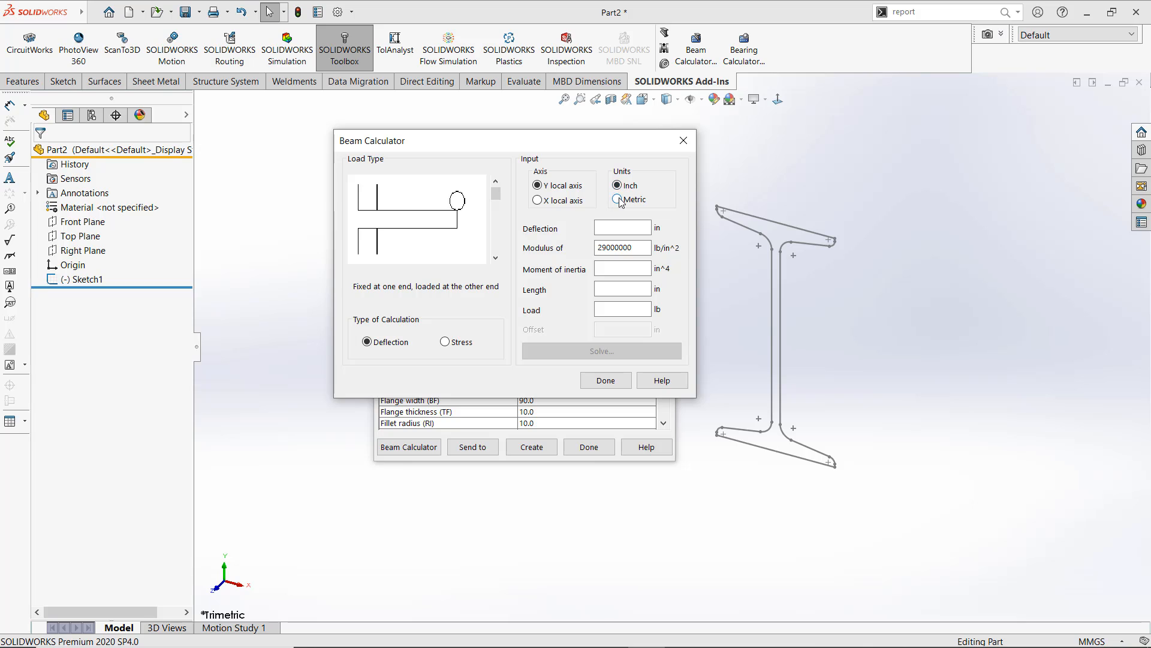
{"action": "left_click", "coordinate": [618, 201]}
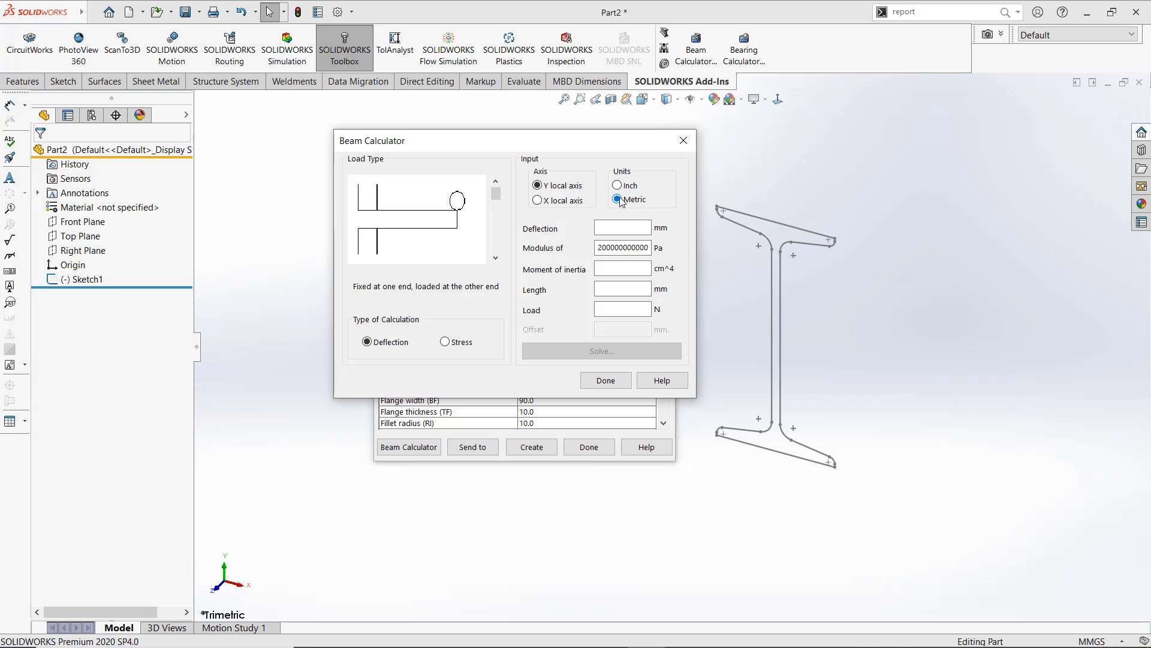
{"action": "left_click", "coordinate": [537, 200]}
Solve the beam deflection for a length of 500 mm and a load of 150 N
{"action": "left_click_drag", "start_coordinate": [647, 288], "coordinate": [566, 290]}
{"action": "type", "text": "500"}
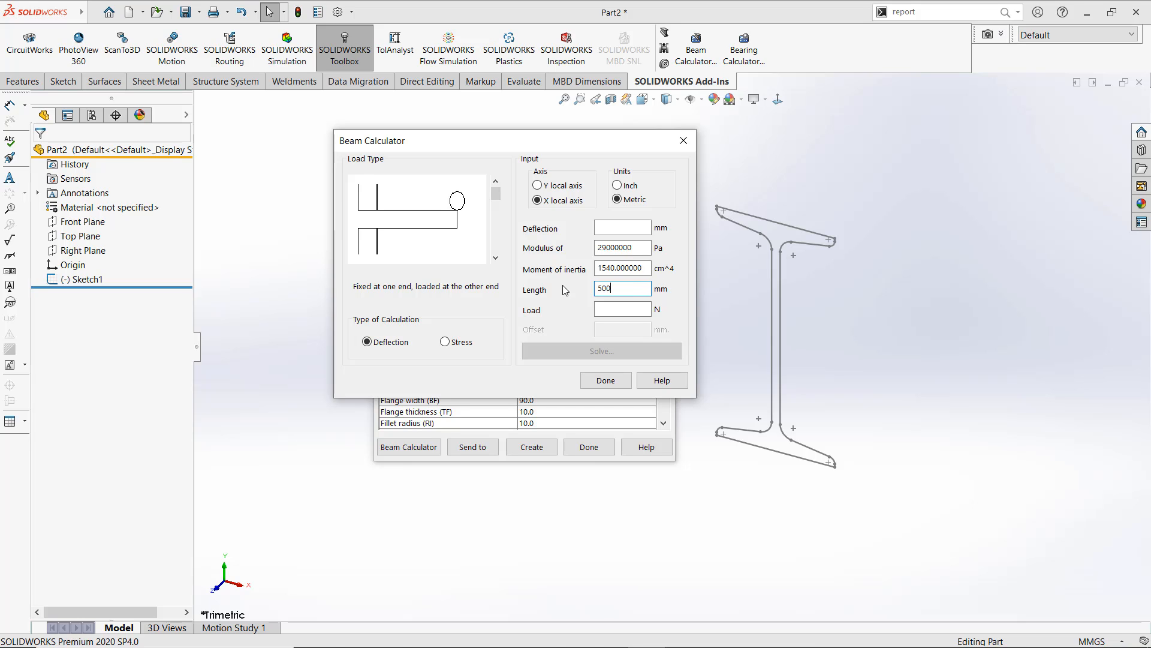
{"action": "key", "text": "Tab"}
{"action": "type", "text": "150"}
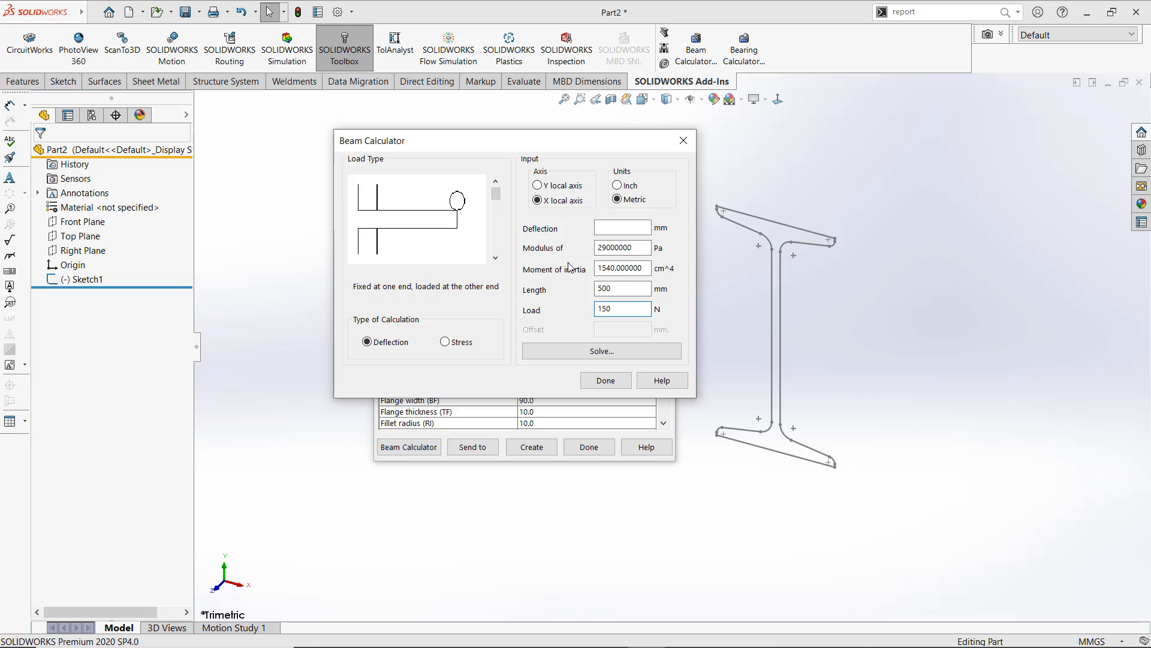
{"action": "left_click", "coordinate": [570, 352]}
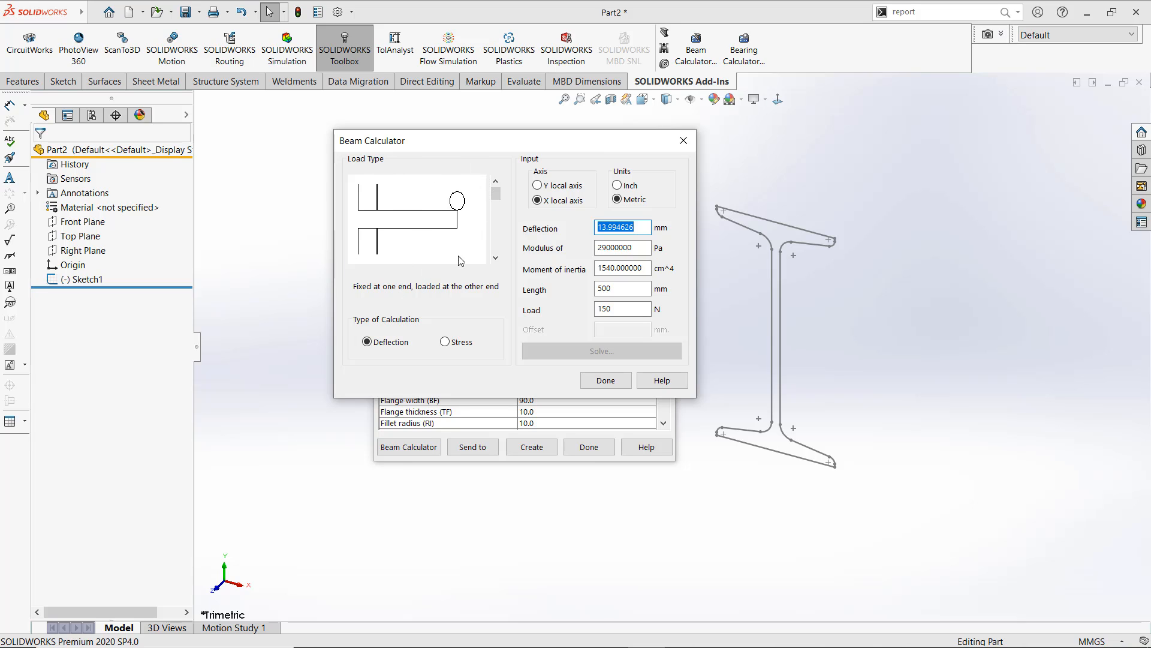
Look through the available beam load types and return to the beam fixed at one end and loaded at the other
{"action": "left_click", "coordinate": [495, 258]}
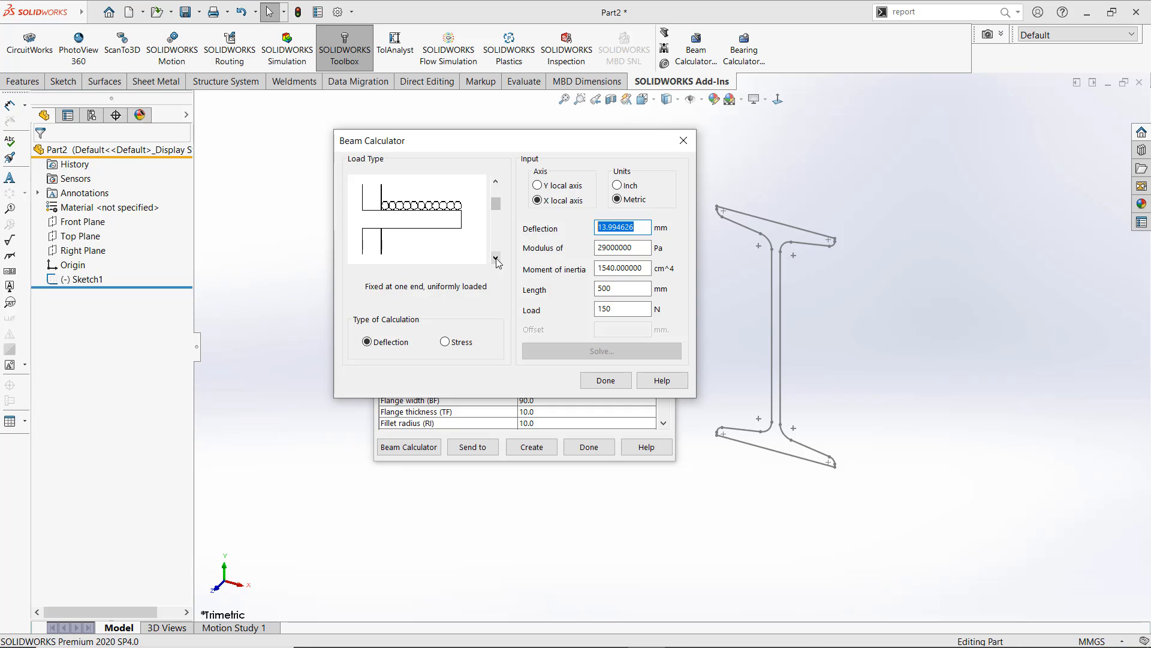
{"action": "left_click", "coordinate": [495, 259]}
{"action": "left_click", "coordinate": [495, 259]}
{"action": "left_click", "coordinate": [495, 258]}
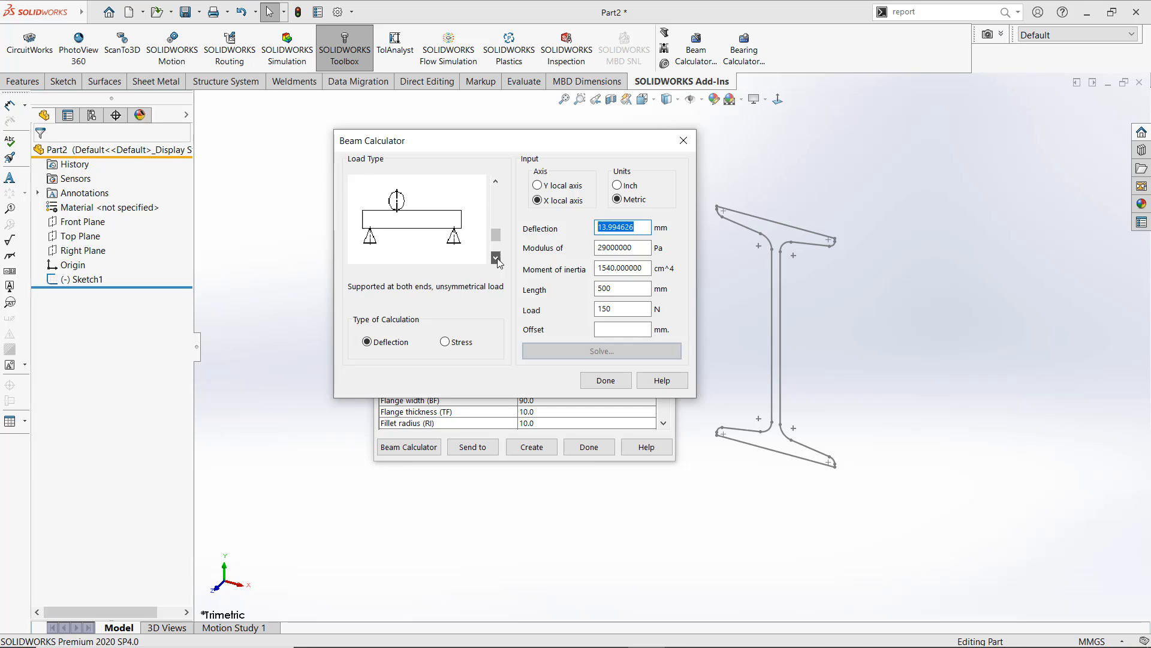
{"action": "left_click", "coordinate": [495, 259]}
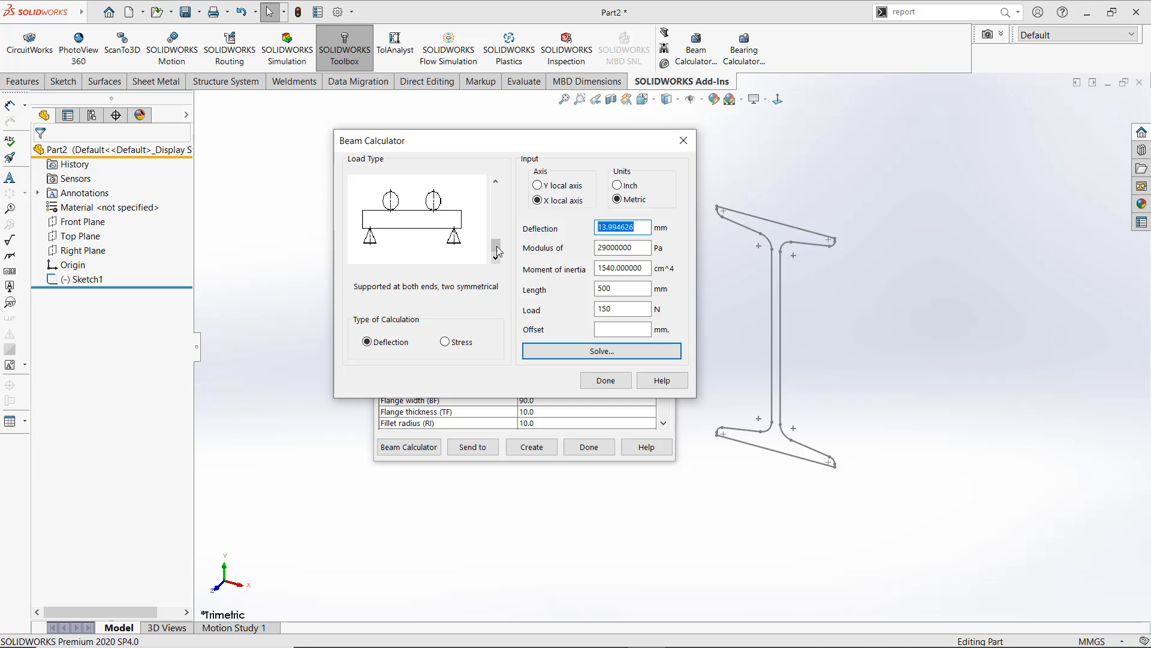
{"action": "left_click", "coordinate": [494, 179]}
{"action": "left_click", "coordinate": [494, 179]}
{"action": "left_click", "coordinate": [494, 180]}
{"action": "left_click", "coordinate": [494, 180]}
{"action": "left_click", "coordinate": [495, 181]}
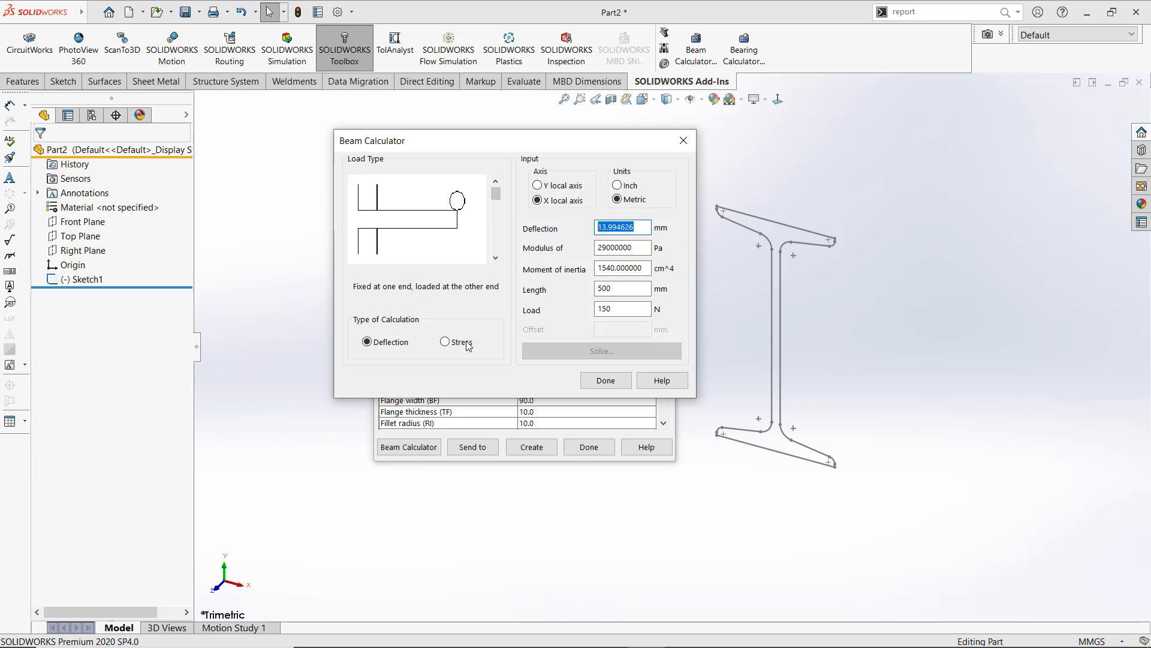
Solve the beam stress for a length of 500 mm and a load of 150 N, and close the Structural Steel tool
{"action": "left_click", "coordinate": [446, 344]}
{"action": "left_click_drag", "start_coordinate": [632, 268], "coordinate": [506, 270]}
{"action": "type", "text": "500"}
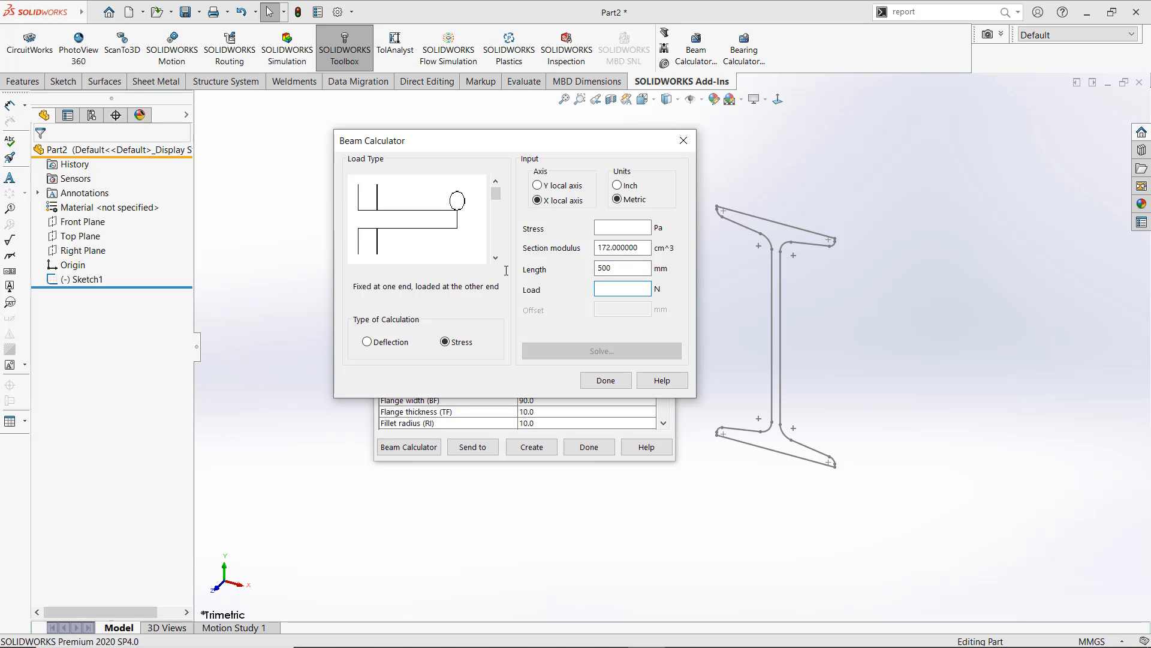
{"action": "type", "text": "150"}
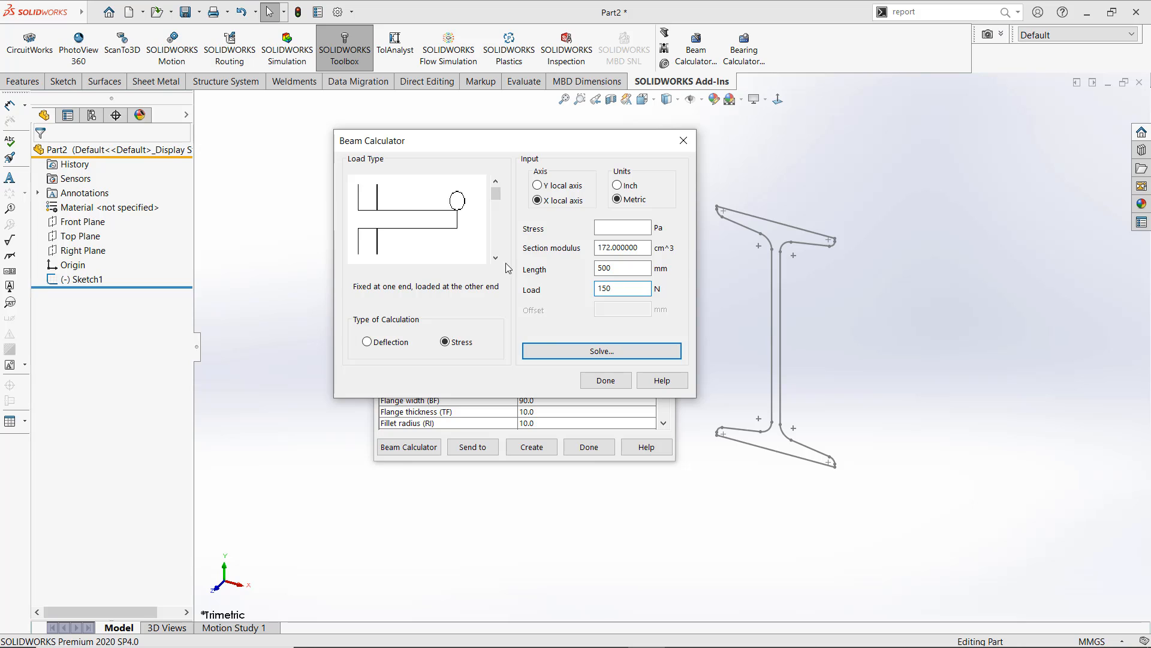
{"action": "left_click", "coordinate": [606, 351]}
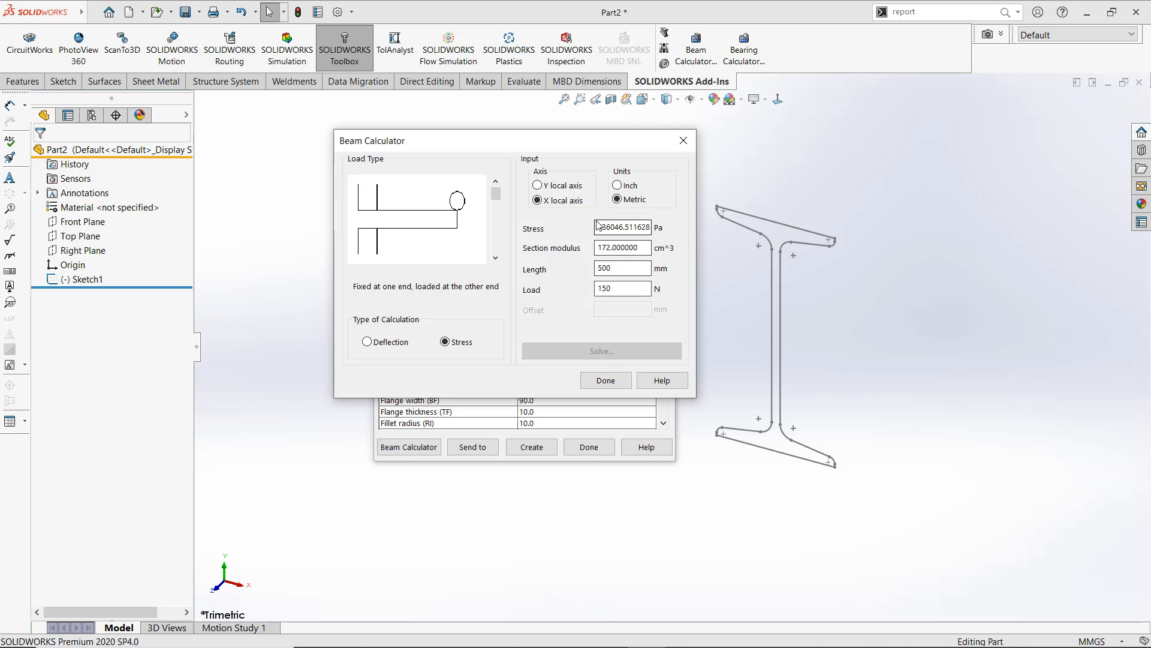
{"action": "left_click_drag", "start_coordinate": [597, 226], "coordinate": [669, 222]}
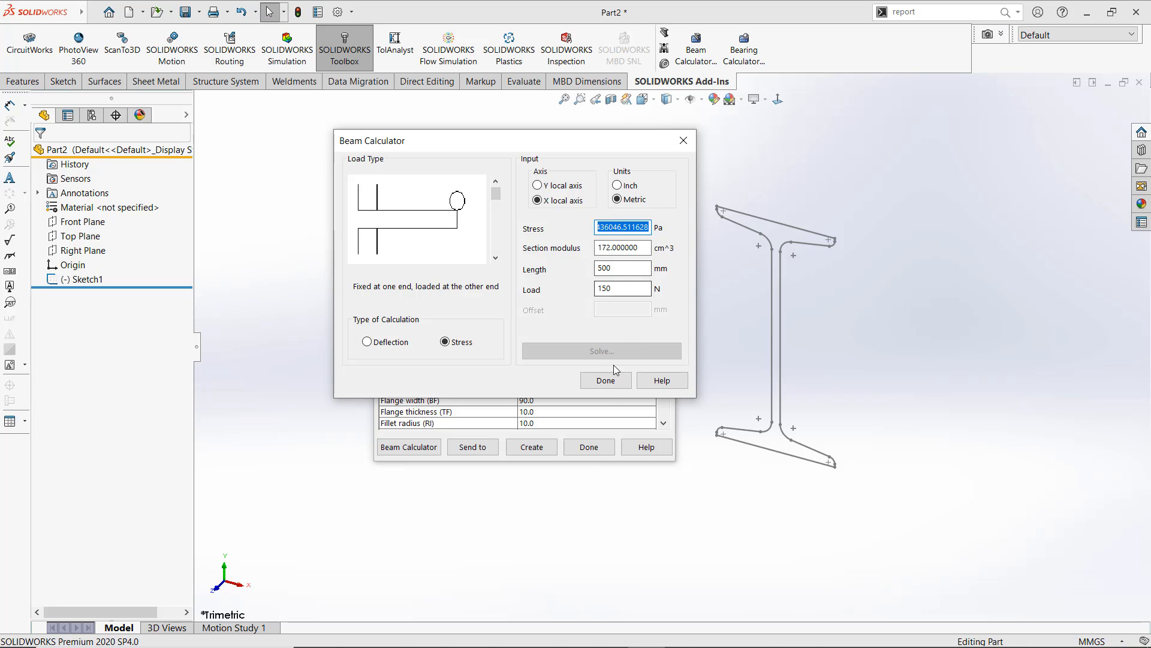
{"action": "left_click", "coordinate": [607, 381]}
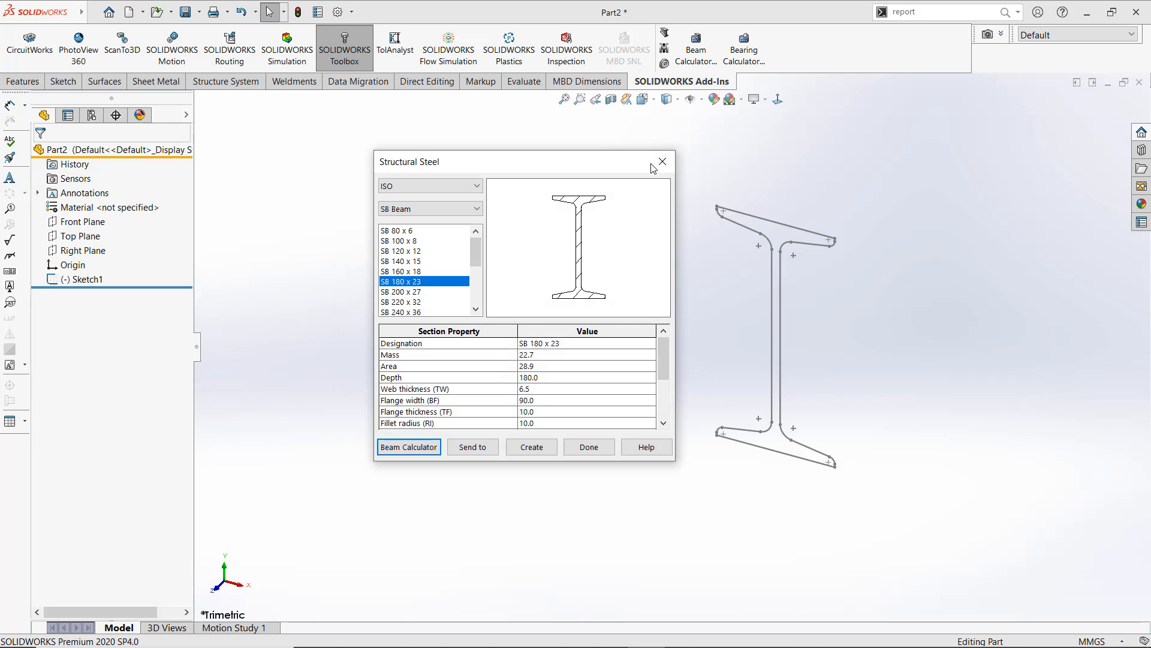
{"action": "left_click", "coordinate": [663, 162]}
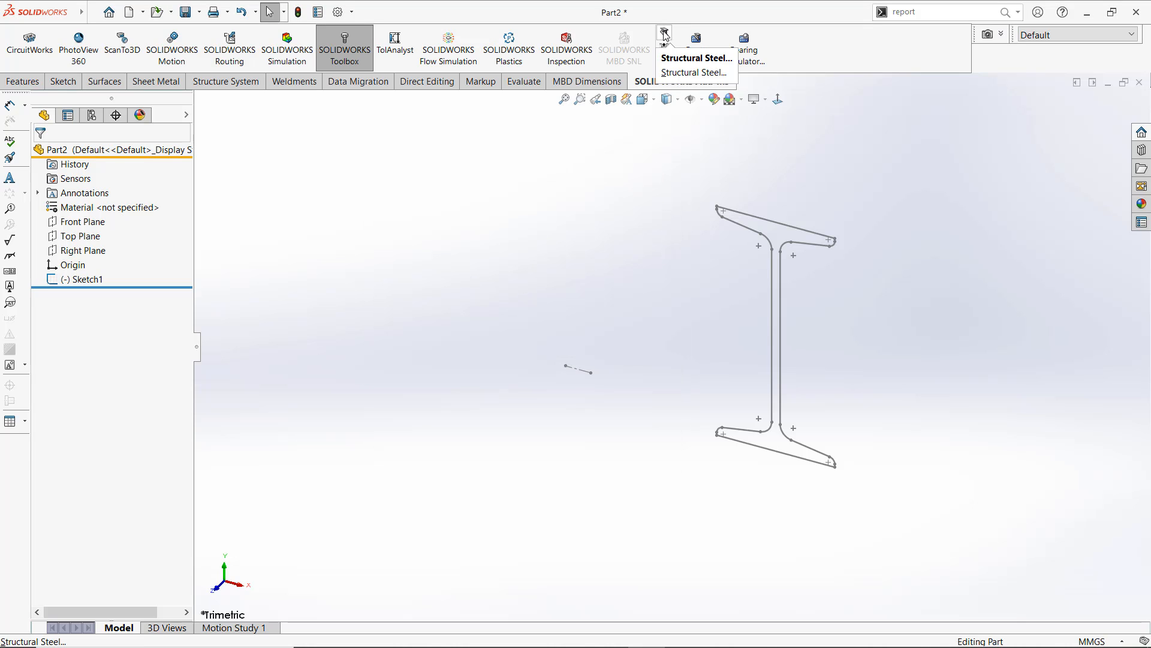
Open the Bearing Calculator and choose the Ansi Metric Instrument Ball Bearing 0030-8
{"action": "left_click", "coordinate": [742, 45]}
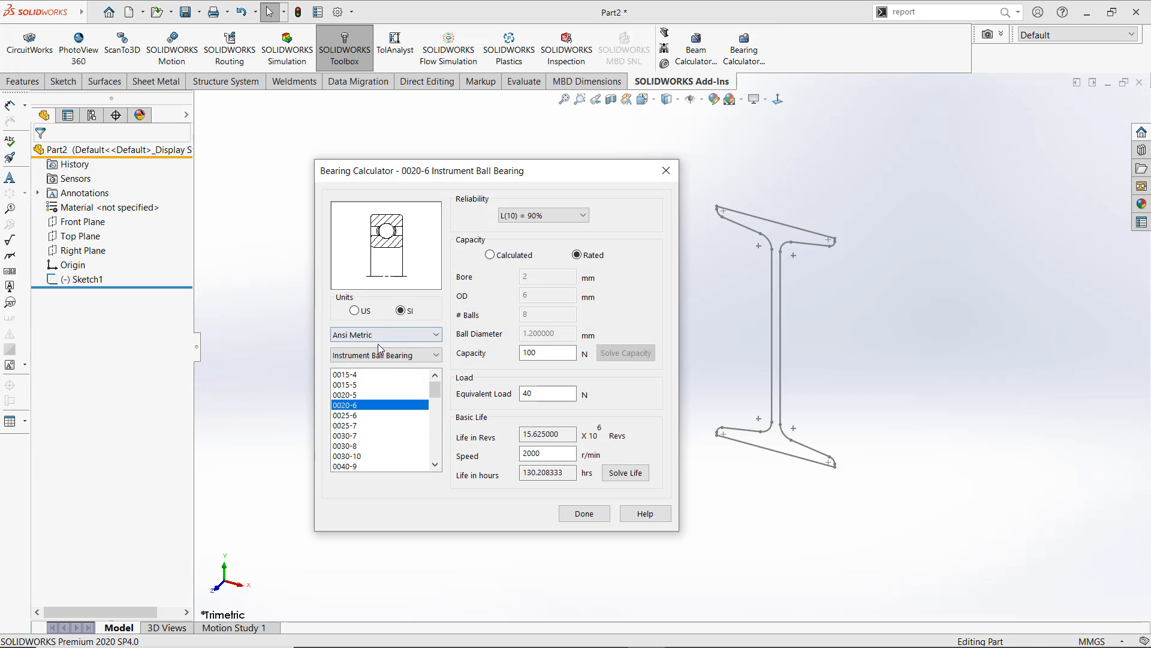
{"action": "left_click", "coordinate": [380, 340]}
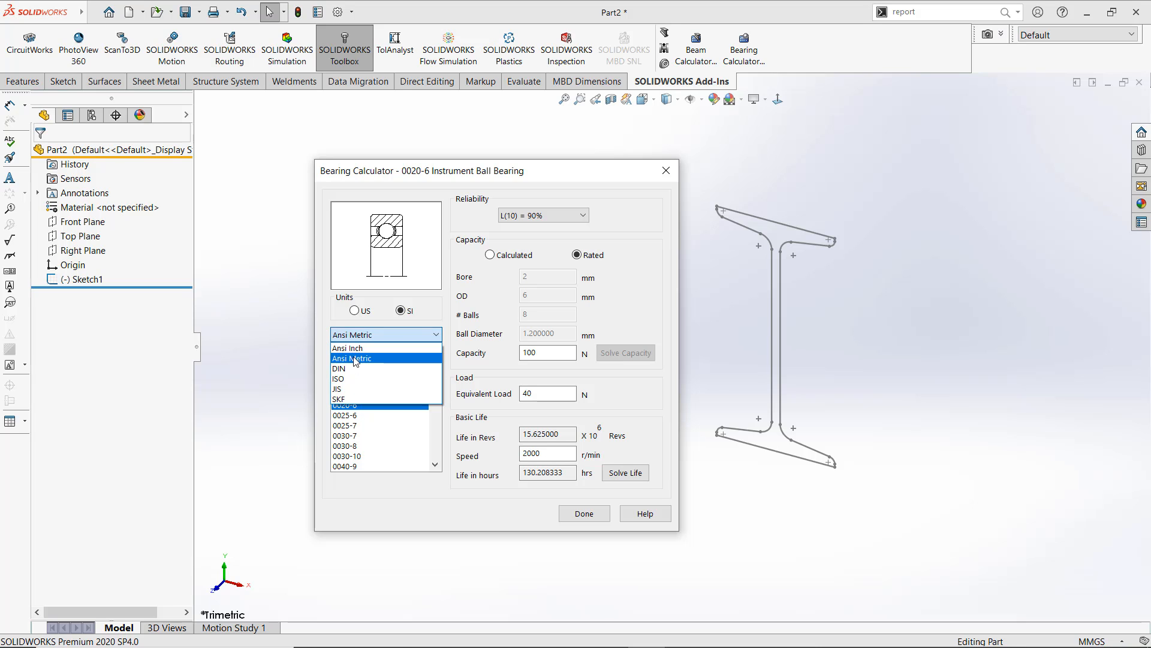
{"action": "left_click", "coordinate": [360, 359]}
{"action": "left_click", "coordinate": [363, 357]}
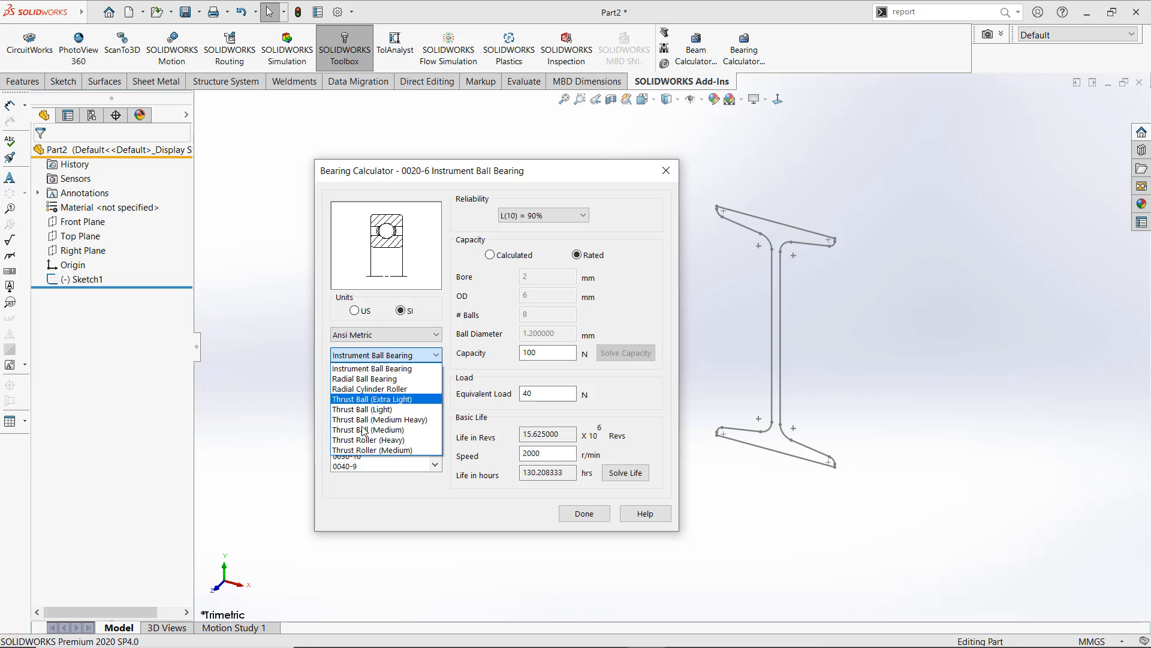
{"action": "left_click", "coordinate": [367, 368]}
{"action": "left_click", "coordinate": [350, 447]}
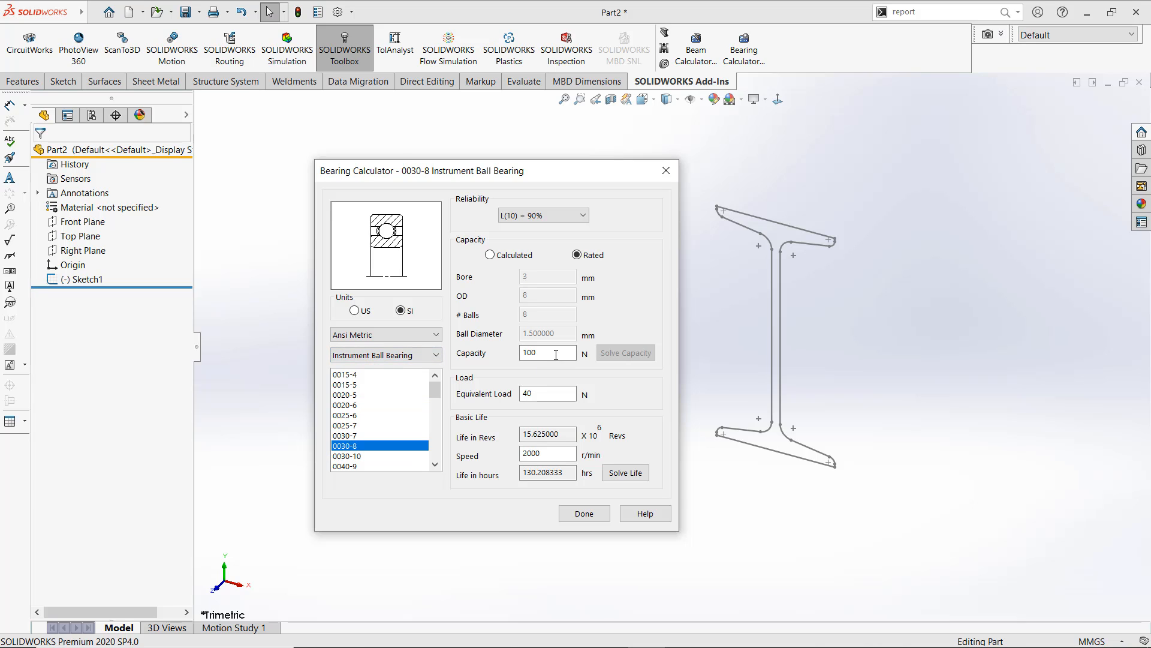
Switch the bearing capacity to Calculated, set the number of balls to 10, and solve the capacity
{"action": "left_click", "coordinate": [510, 257]}
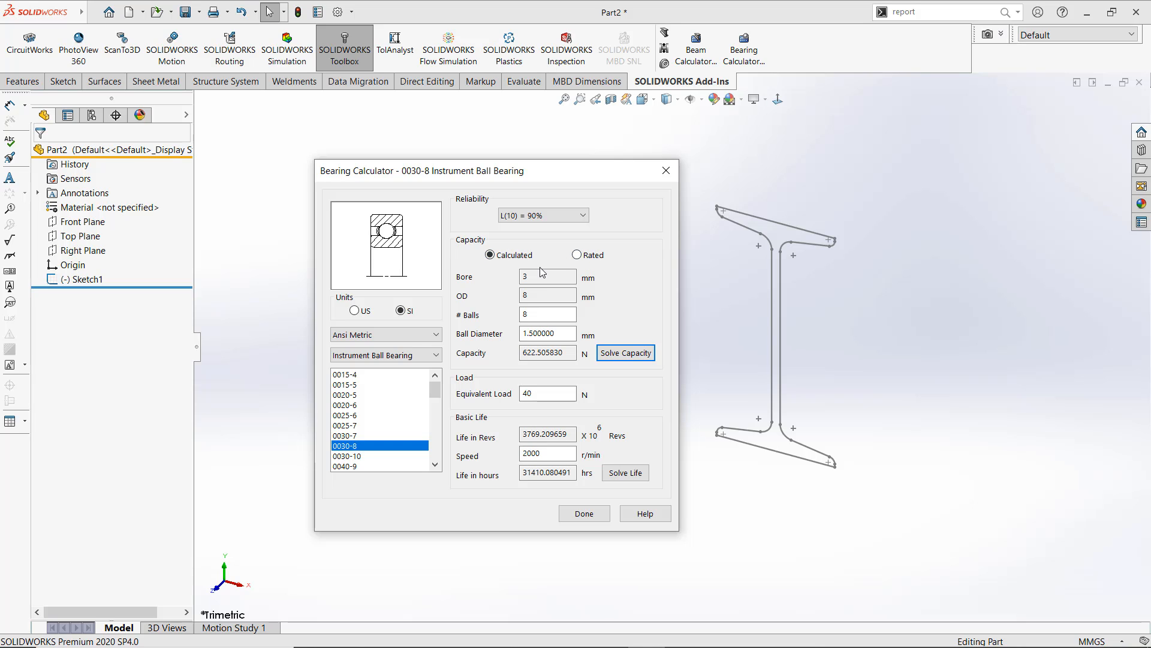
{"action": "double_click", "coordinate": [534, 314]}
{"action": "type", "text": "10"}
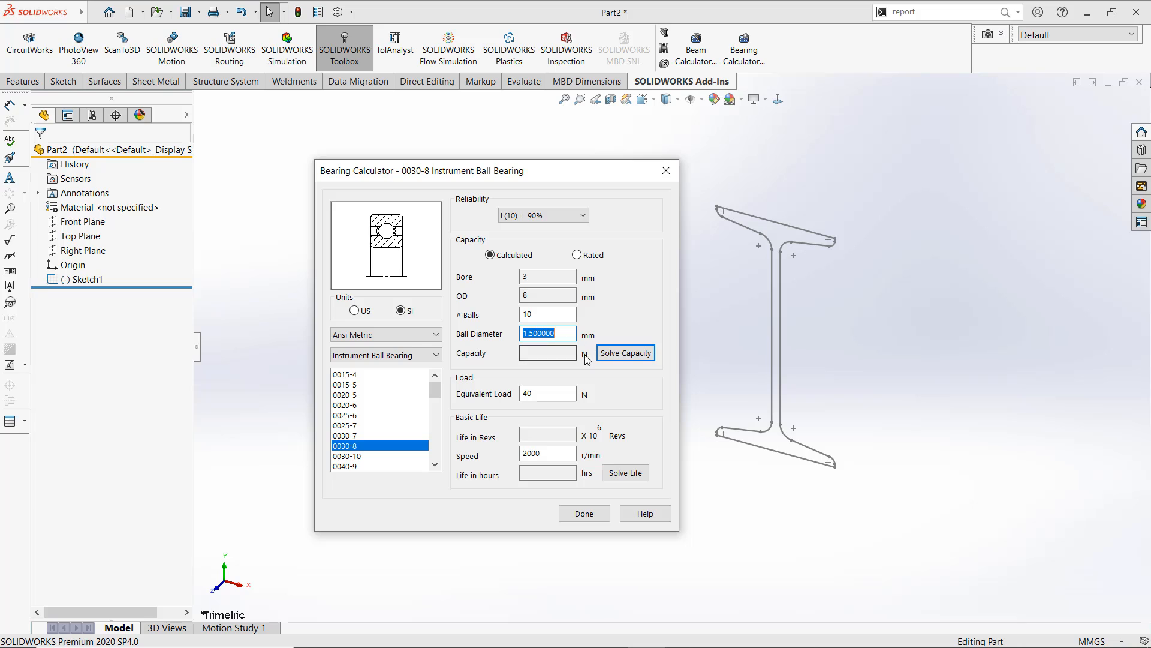
{"action": "left_click", "coordinate": [624, 355]}
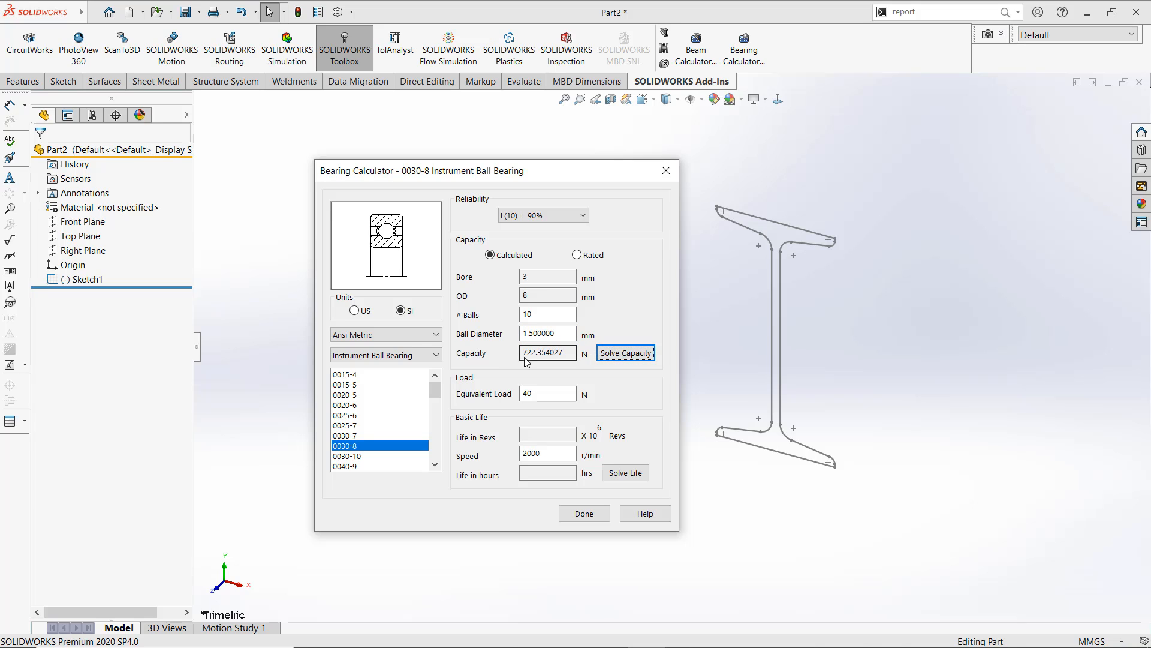
Set the bearing's equivalent load to 35 N and solve its basic life
{"action": "double_click", "coordinate": [533, 396]}
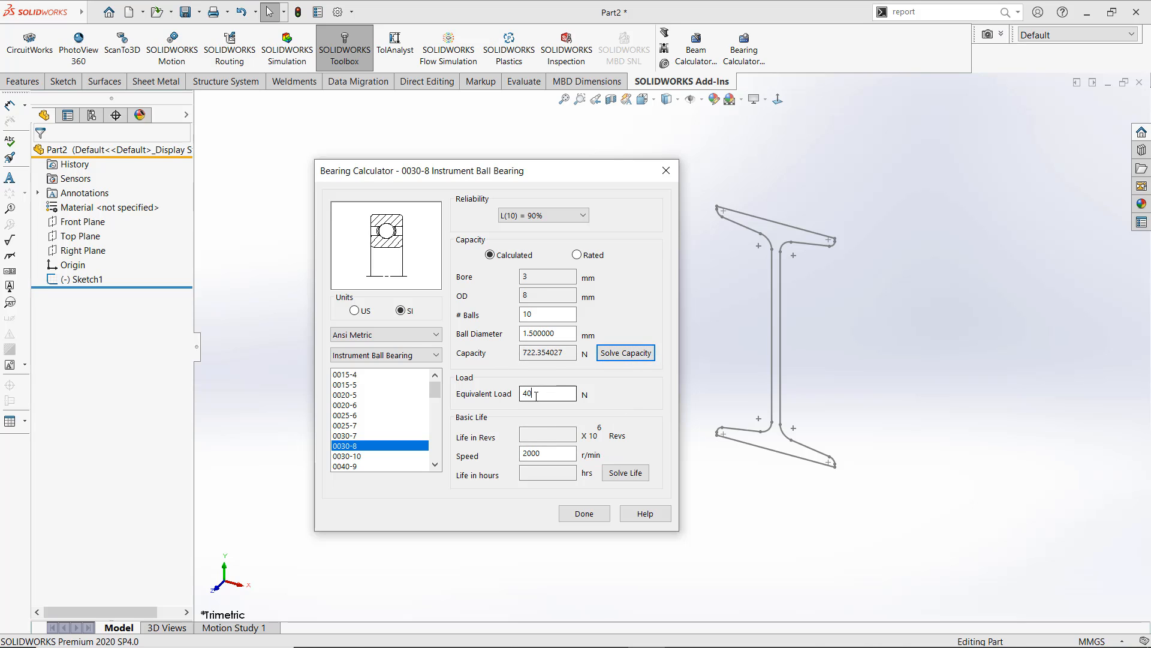
{"action": "type", "text": "35"}
{"action": "key", "text": "Tab"}
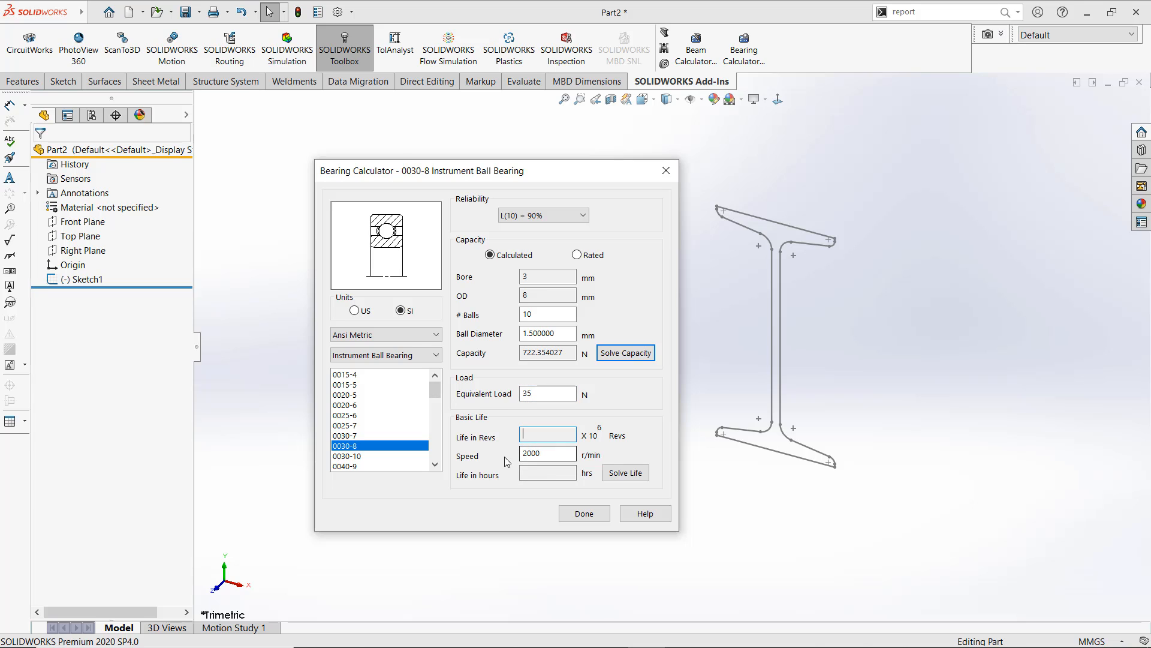
{"action": "left_click", "coordinate": [621, 475]}
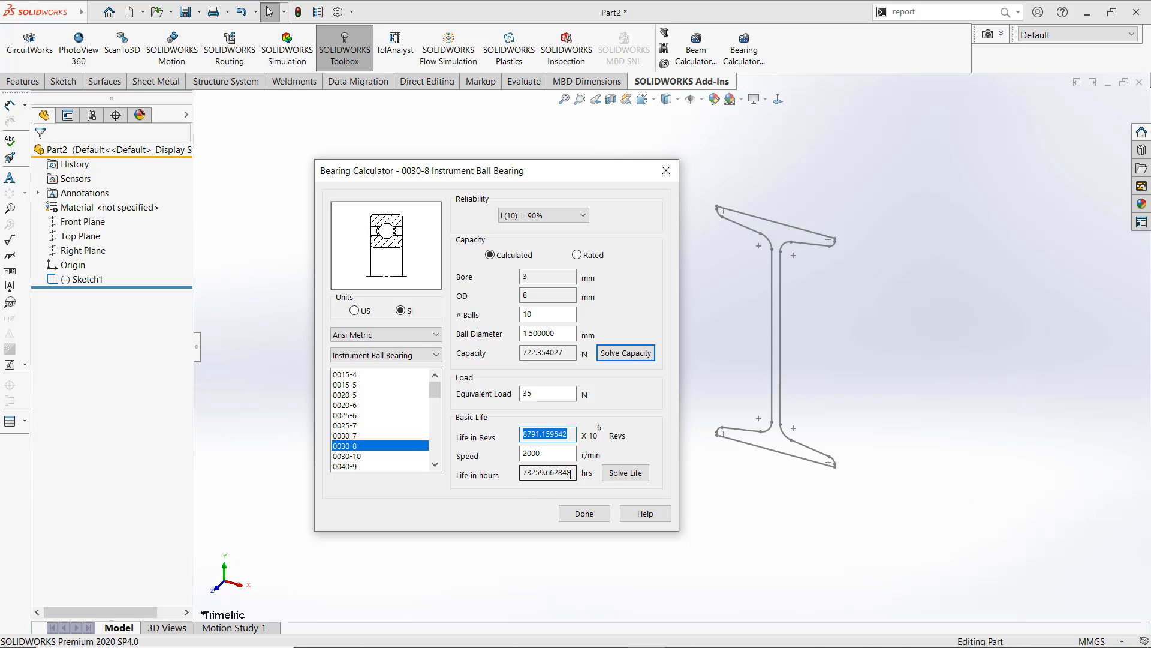
{"action": "left_click_drag", "start_coordinate": [570, 474], "coordinate": [483, 474]}
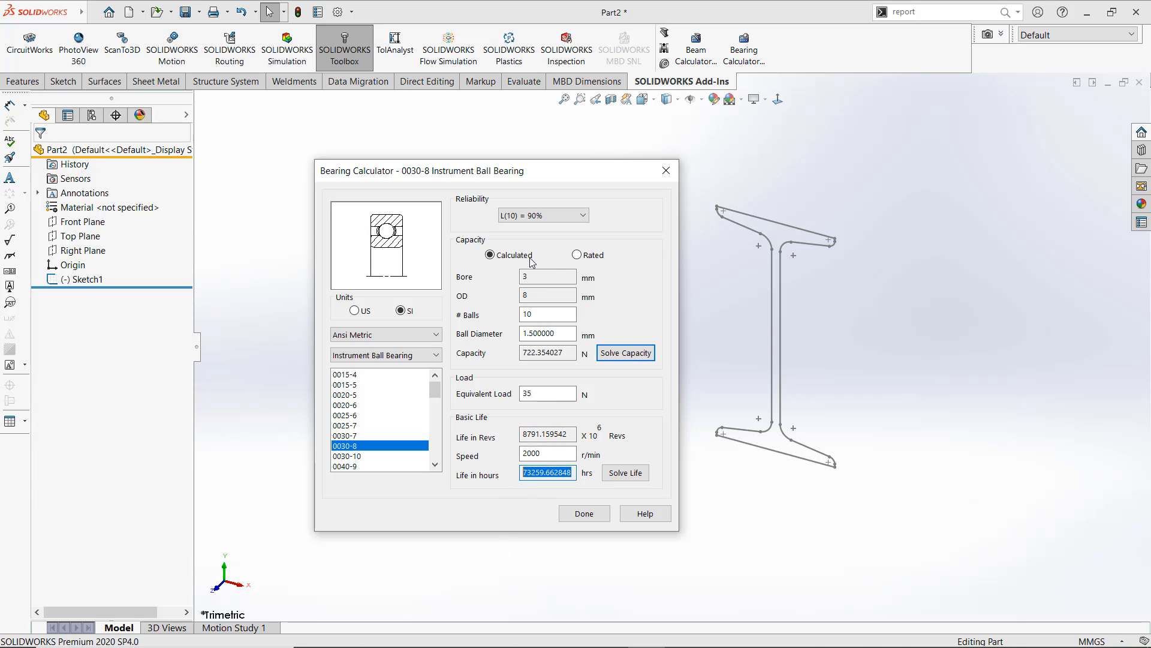
Solve the bearing's basic life for a rated capacity of 80 N and an equivalent load of 40 N, and close the calculator
{"action": "left_click", "coordinate": [577, 254]}
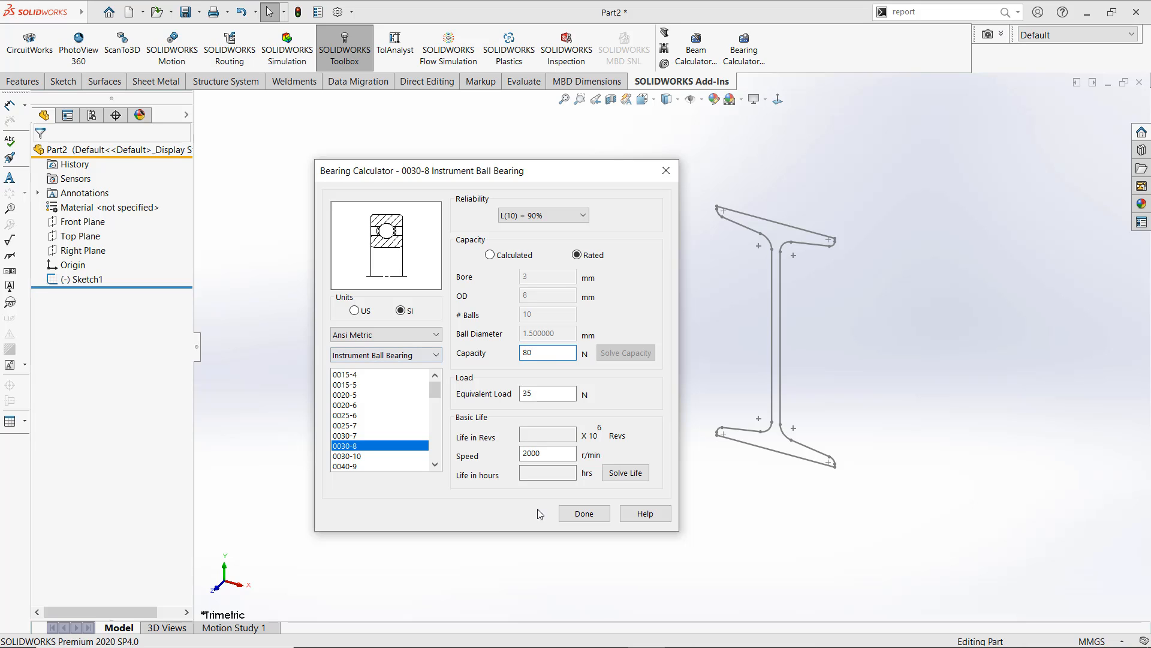
{"action": "left_click", "coordinate": [626, 473]}
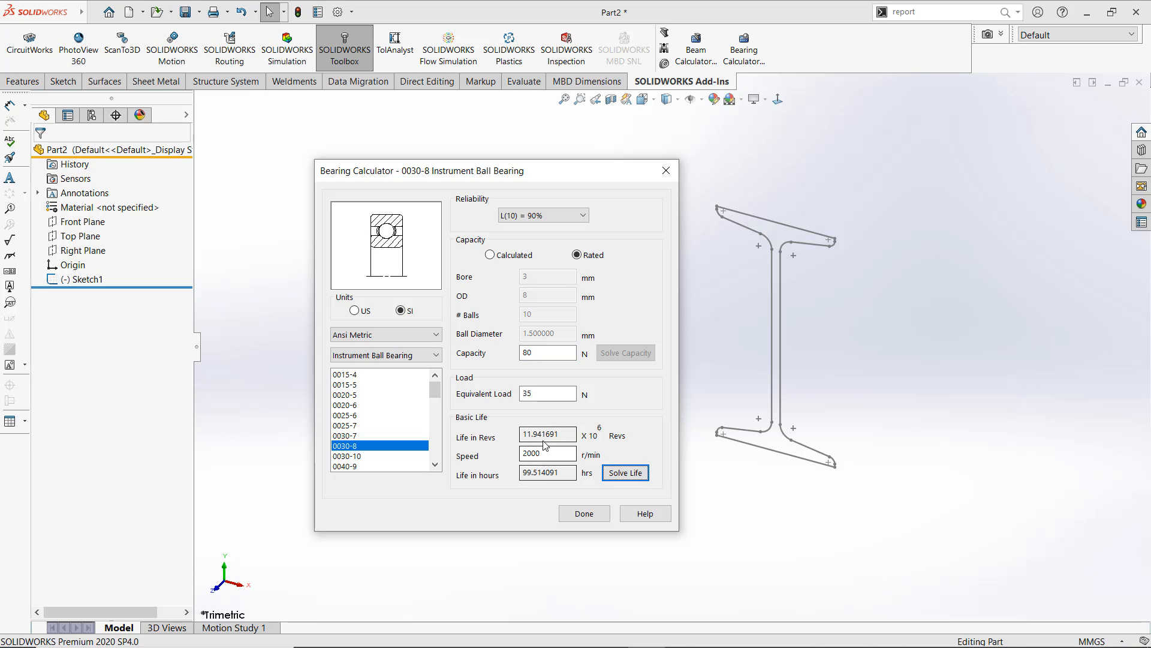
{"action": "double_click", "coordinate": [528, 394]}
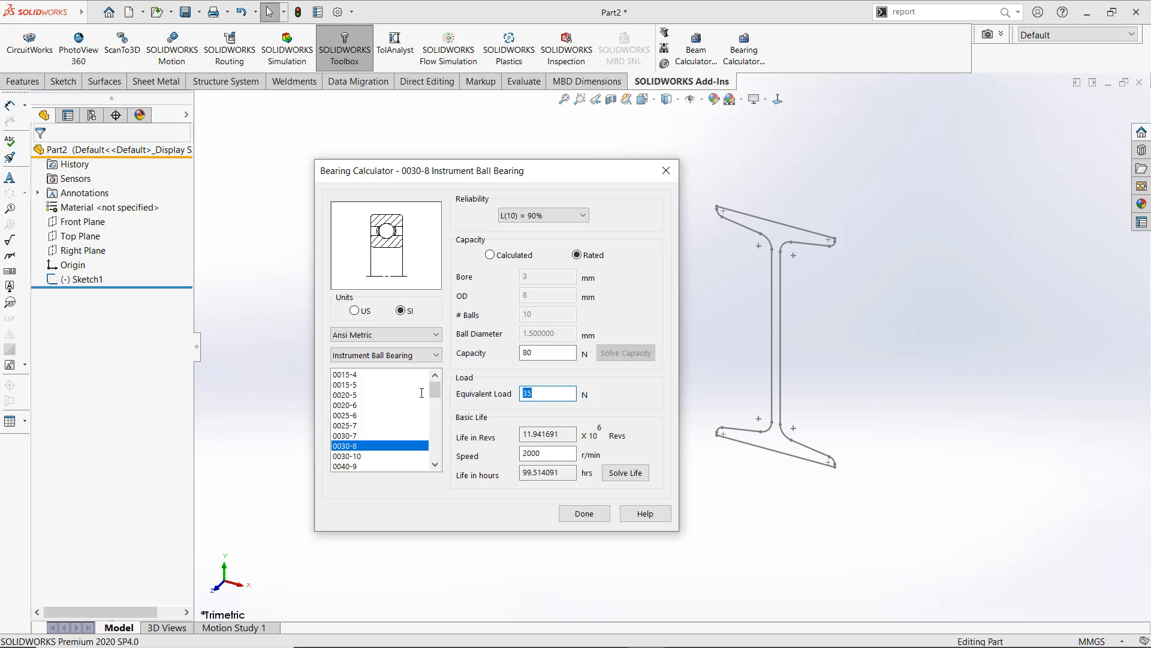
{"action": "type", "text": "40"}
{"action": "left_click", "coordinate": [629, 475]}
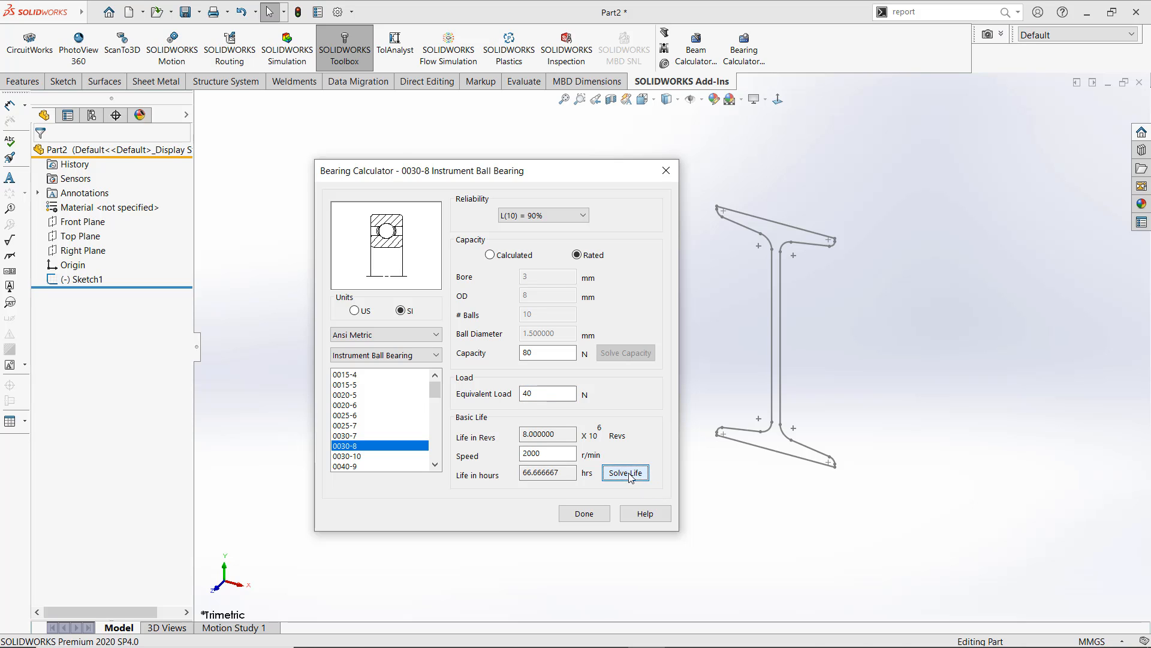
{"action": "left_click", "coordinate": [585, 513]}
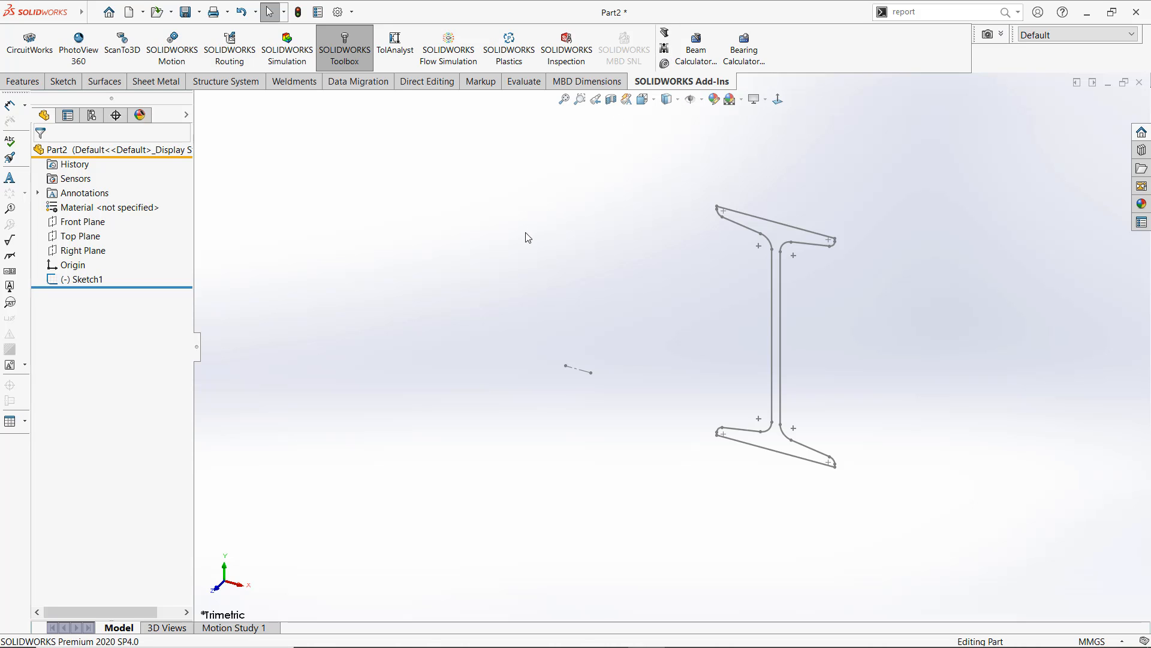
Open the recent part For Groove.SLDPRT and start the Toolbox Grooves tool
{"action": "key", "text": "ctrl+F2"}
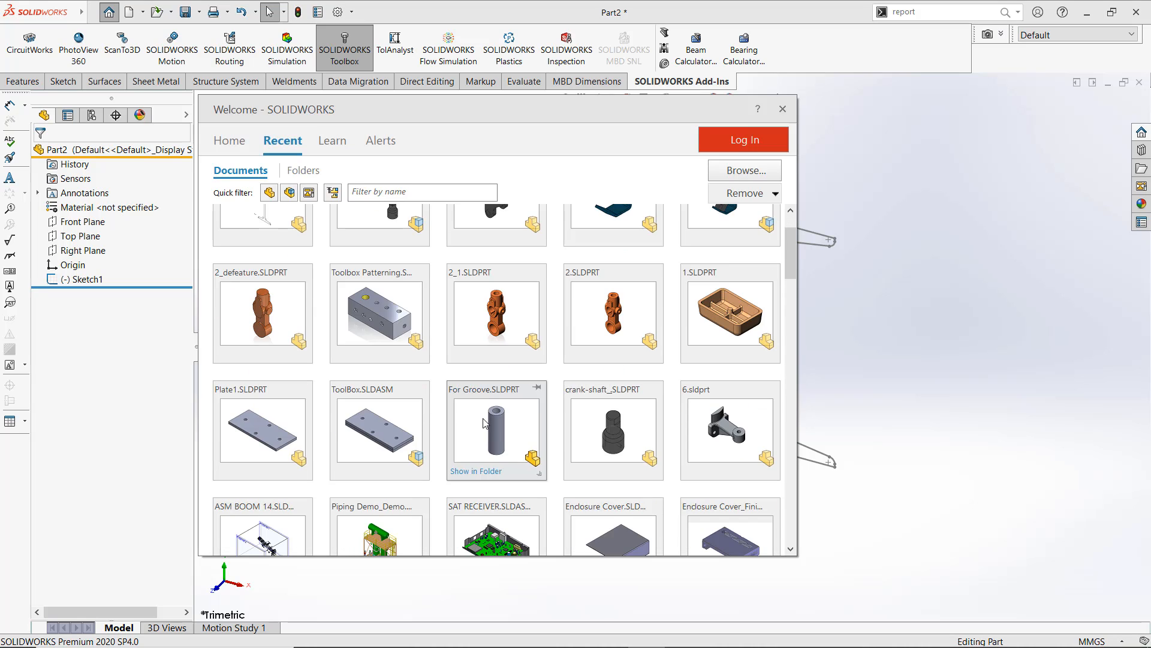
{"action": "left_click", "coordinate": [485, 422]}
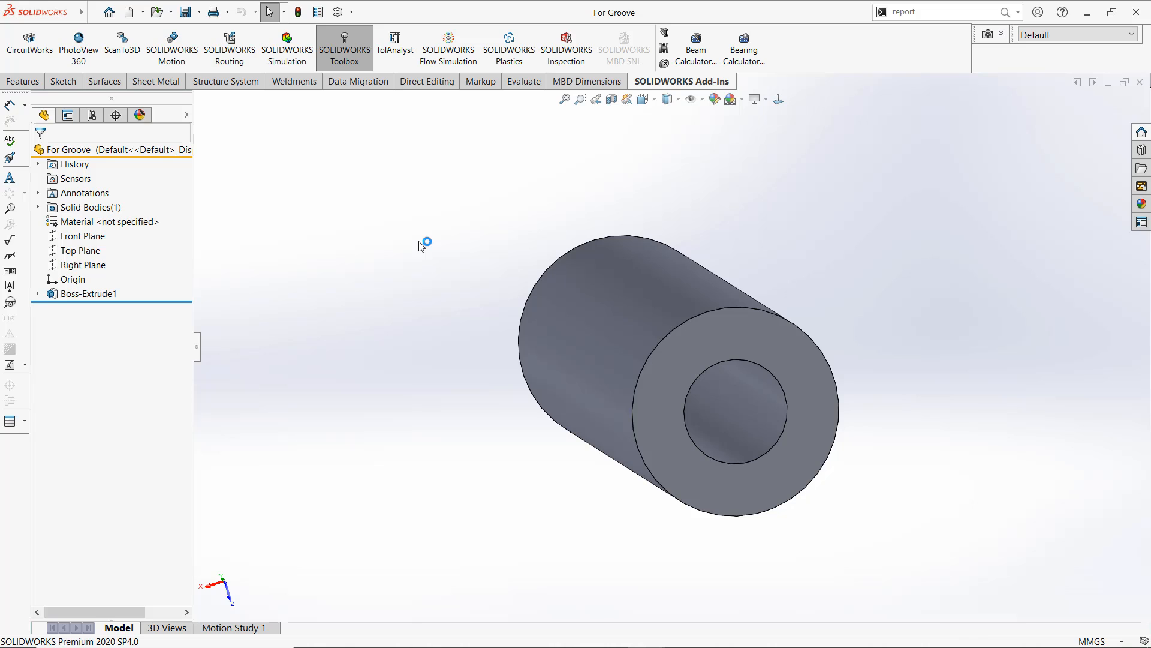
{"action": "mouse_move", "coordinate": [689, 327]}
{"action": "middle_mouse_down"}
{"action": "mouse_move", "coordinate": [655, 358]}
{"action": "mouse_move", "coordinate": [557, 341]}
{"action": "mouse_move", "coordinate": [658, 376]}
{"action": "middle_mouse_up"}
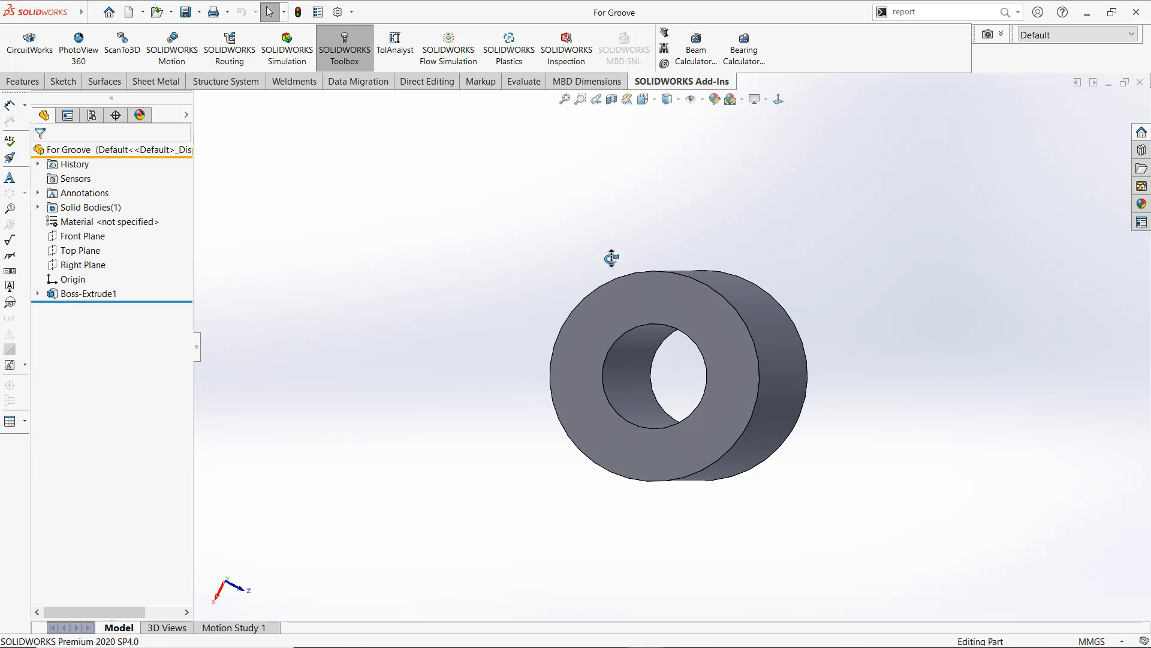
{"action": "middle_click_drag", "start_coordinate": [681, 378], "coordinate": [655, 523]}
{"action": "scroll", "coordinate": [668, 338], "scroll_direction": "up", "scroll_amount": 7}
{"action": "mouse_move", "coordinate": [668, 338]}
{"action": "middle_mouse_down"}
{"action": "mouse_move", "coordinate": [694, 362]}
{"action": "mouse_move", "coordinate": [658, 347]}
{"action": "middle_mouse_up"}
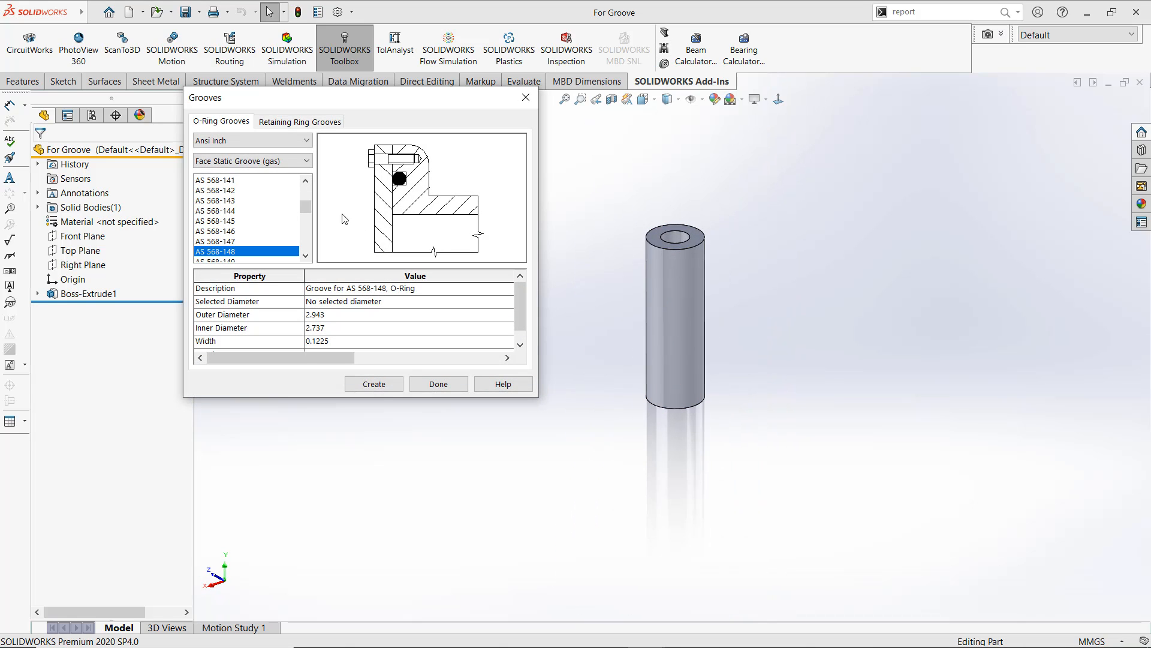
Review the retaining ring grooves and the O-ring groove standards and types offered by the Grooves tool
{"action": "left_click", "coordinate": [268, 123]}
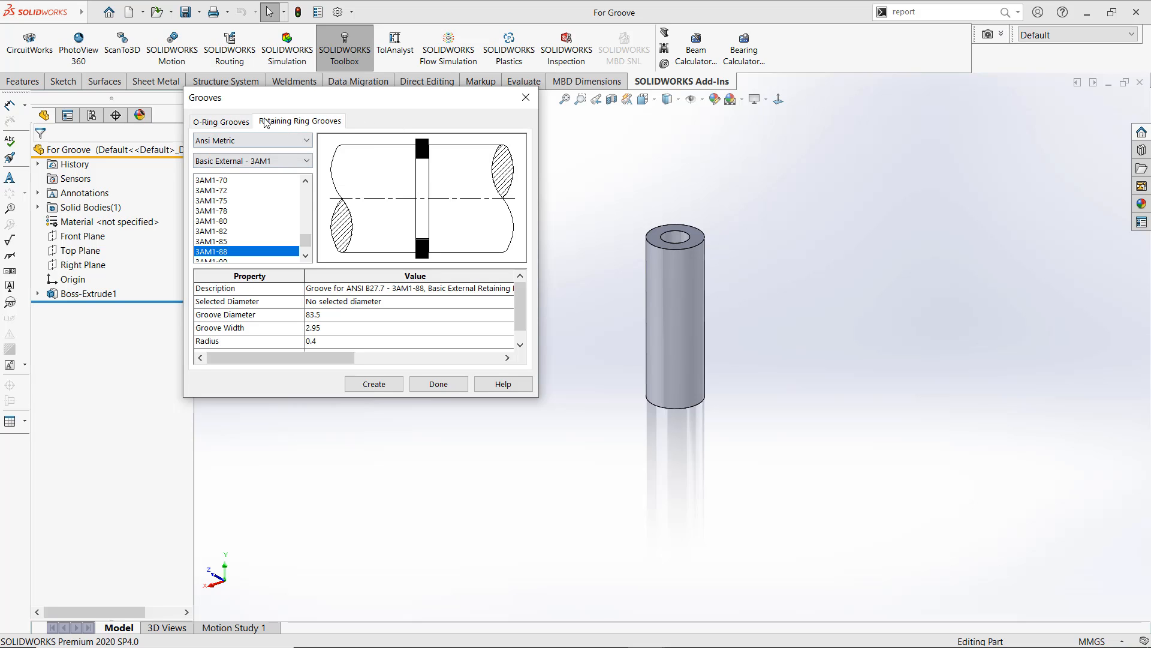
{"action": "left_click", "coordinate": [223, 122]}
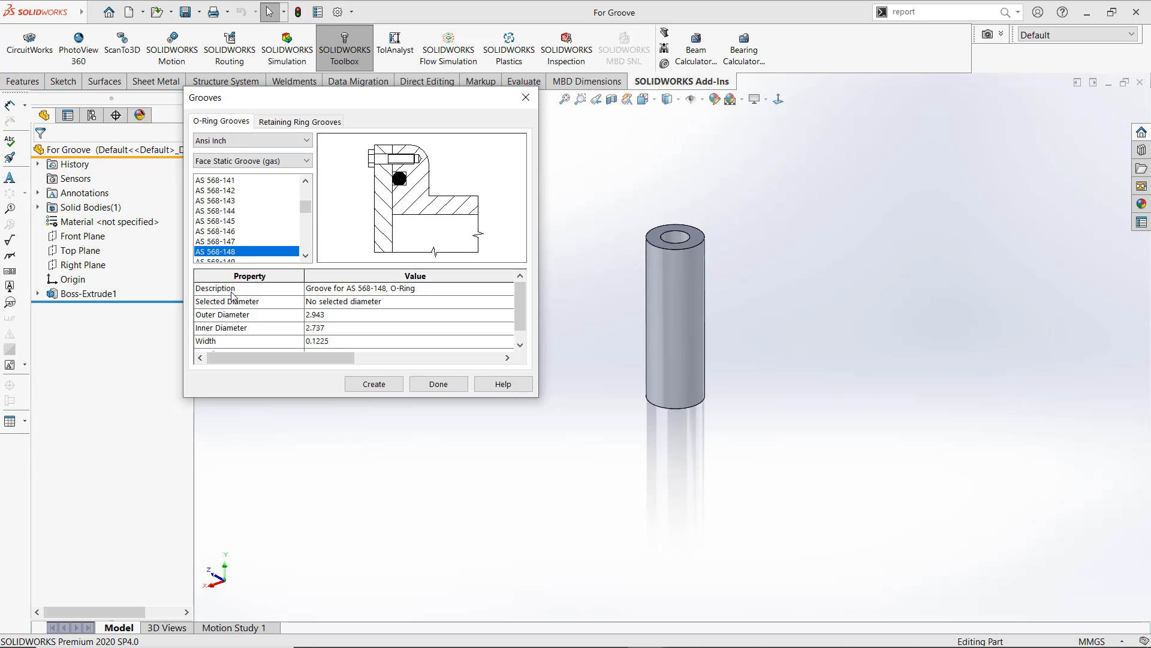
{"action": "left_click", "coordinate": [229, 139]}
{"action": "left_click", "coordinate": [229, 138]}
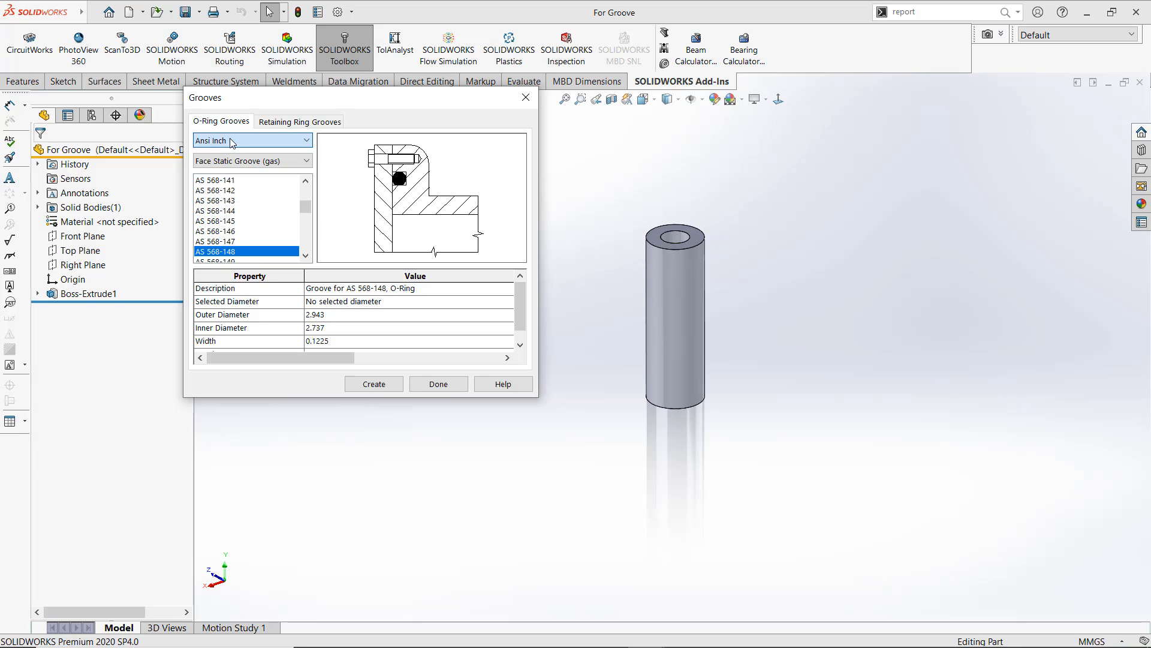
{"action": "left_click", "coordinate": [235, 162]}
{"action": "left_click", "coordinate": [233, 162]}
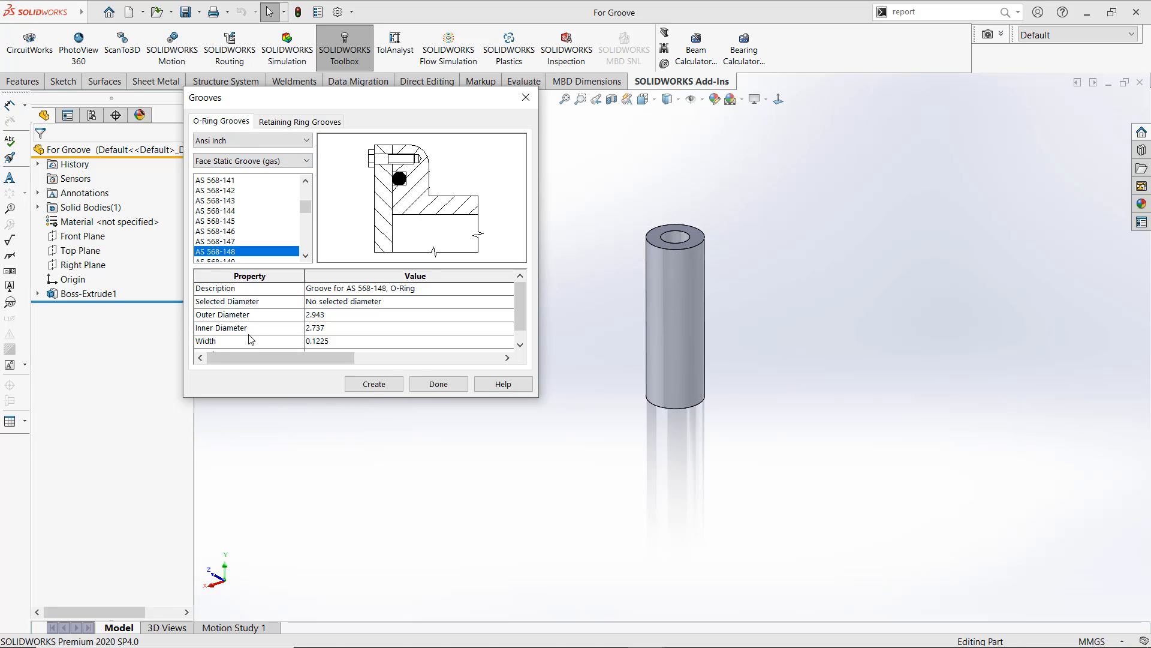
Create an Ansi Inch Face Static Groove (gas) for the AS 568-040 O-ring on the tube's upper end face
{"action": "left_click", "coordinate": [370, 387]}
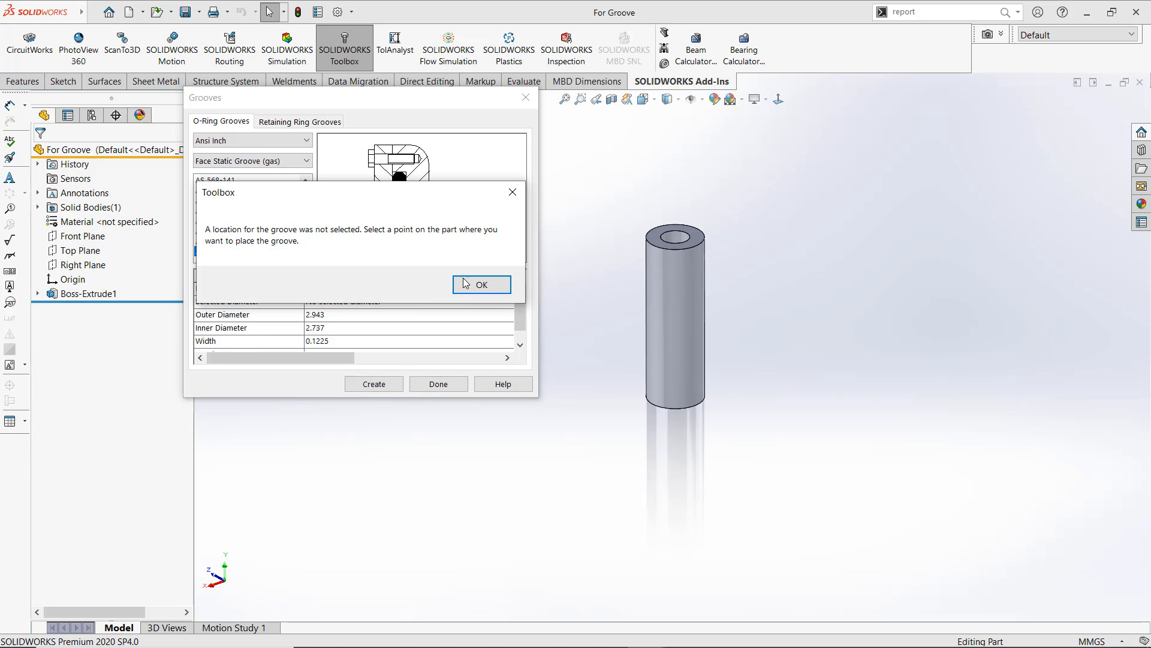
{"action": "left_click", "coordinate": [485, 286]}
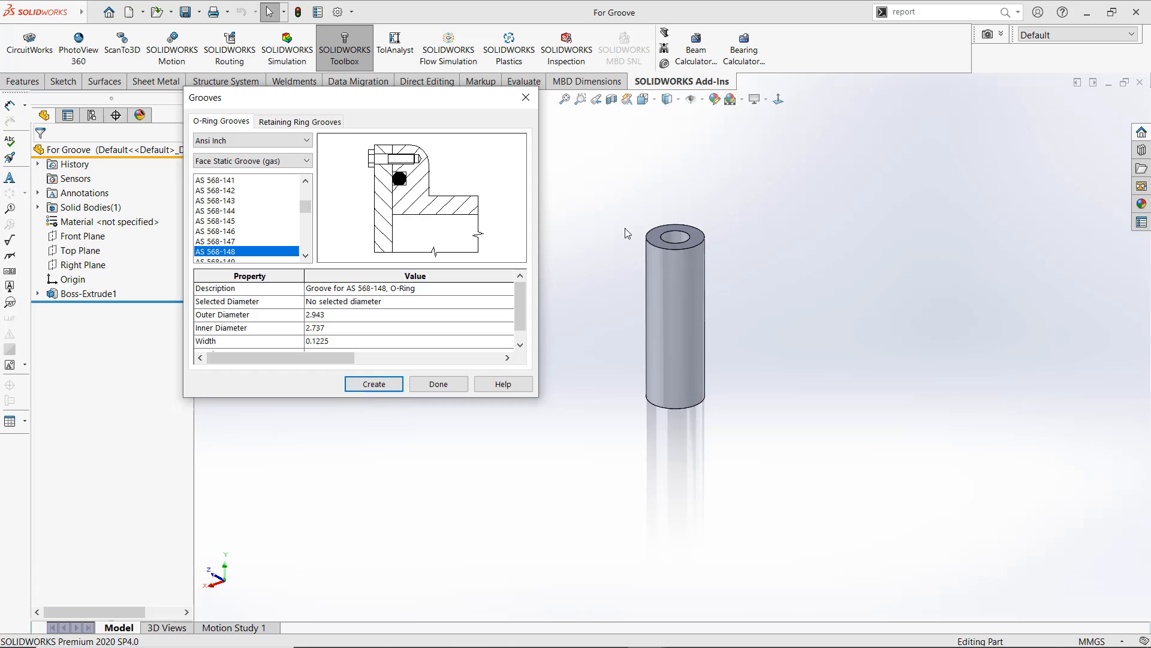
{"action": "left_click", "coordinate": [651, 246]}
{"action": "left_click", "coordinate": [363, 386]}
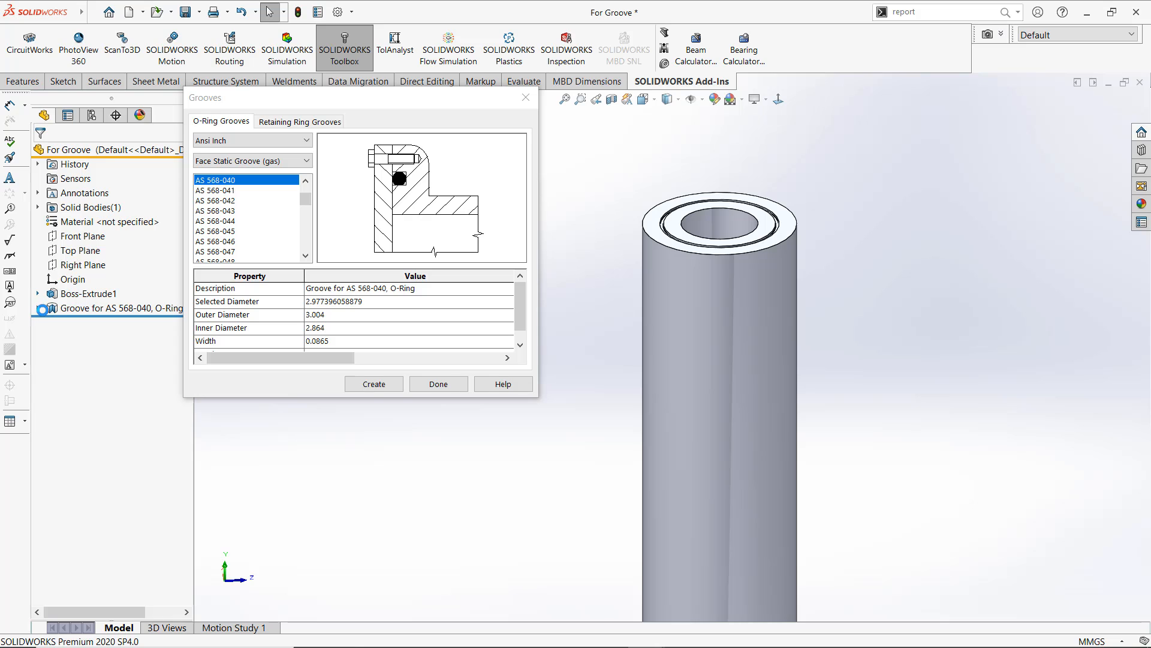
Open the sketch of the AS 568-040 groove feature for editing
{"action": "left_click", "coordinate": [38, 308]}
{"action": "left_click", "coordinate": [80, 325]}
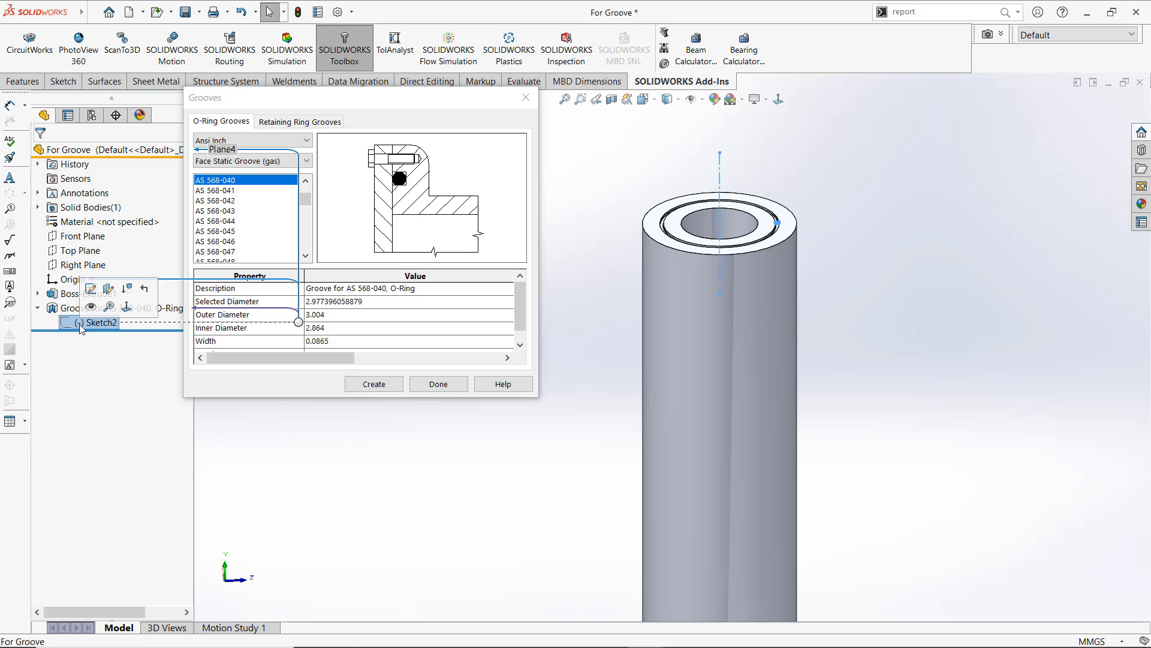
{"action": "left_click", "coordinate": [91, 289]}
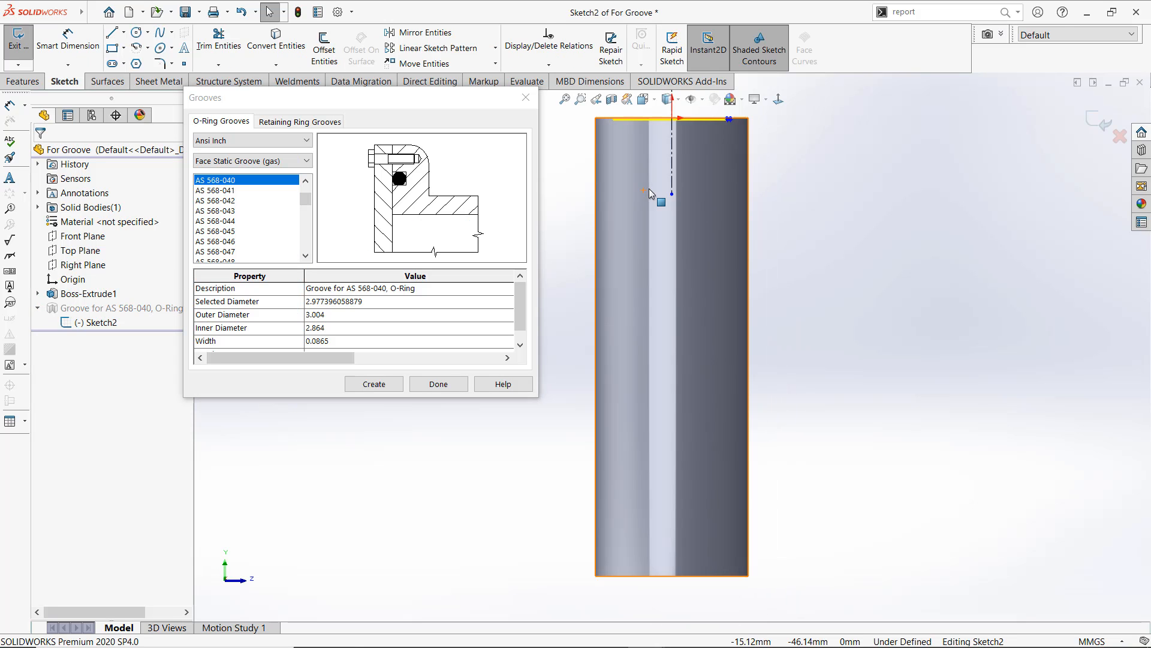
{"action": "scroll", "coordinate": [676, 371], "scroll_direction": "down", "scroll_amount": 1}
{"action": "scroll", "coordinate": [666, 367], "scroll_direction": "up", "scroll_amount": 8}
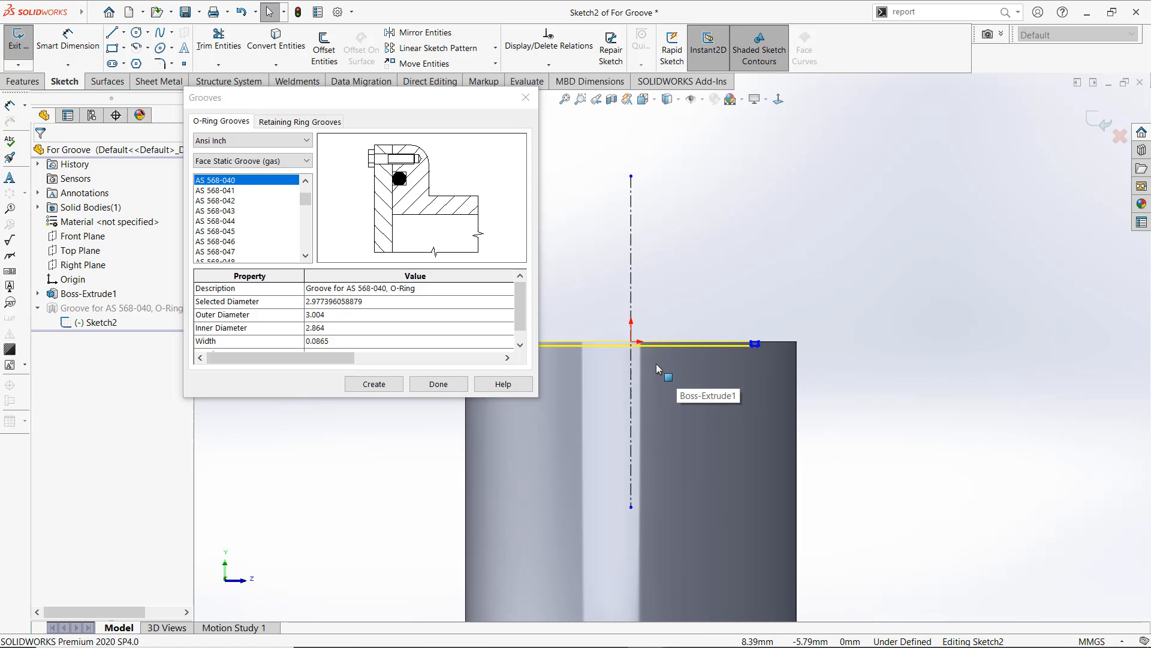
Dimension the width of the groove profile along its top line
{"action": "scroll", "coordinate": [583, 320], "scroll_direction": "down", "scroll_amount": 7}
{"action": "right_click_drag", "start_coordinate": [819, 285], "coordinate": [822, 243]}
{"action": "scroll", "coordinate": [855, 284], "scroll_direction": "down", "scroll_amount": 6}
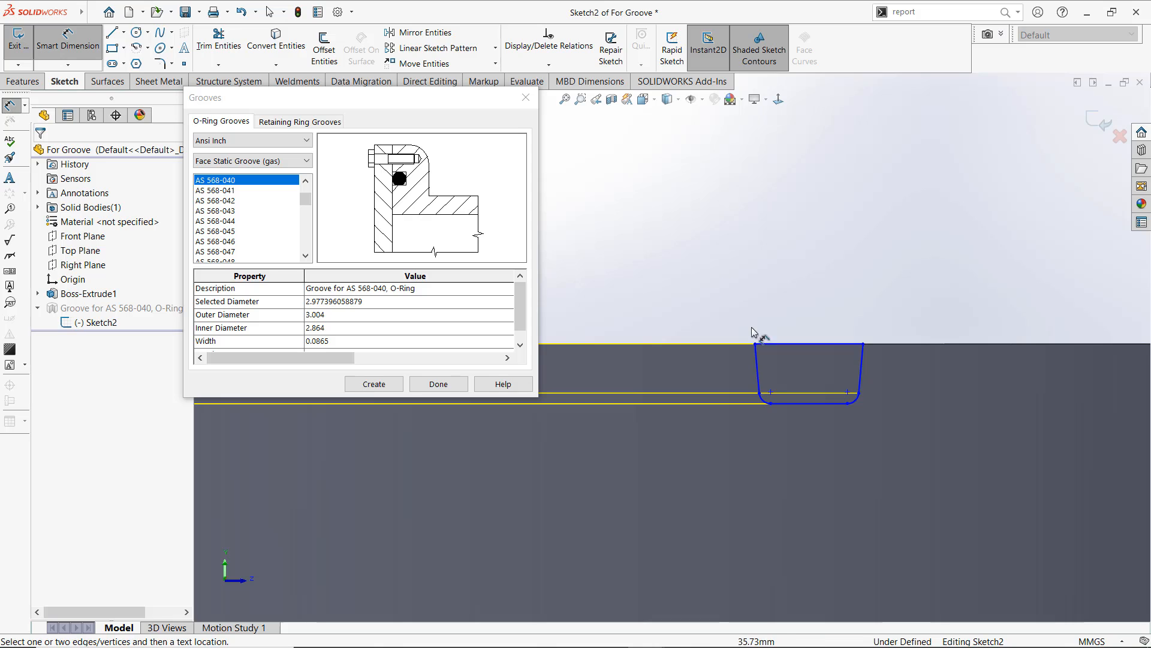
{"action": "left_click", "coordinate": [792, 344]}
{"action": "left_click", "coordinate": [805, 286]}
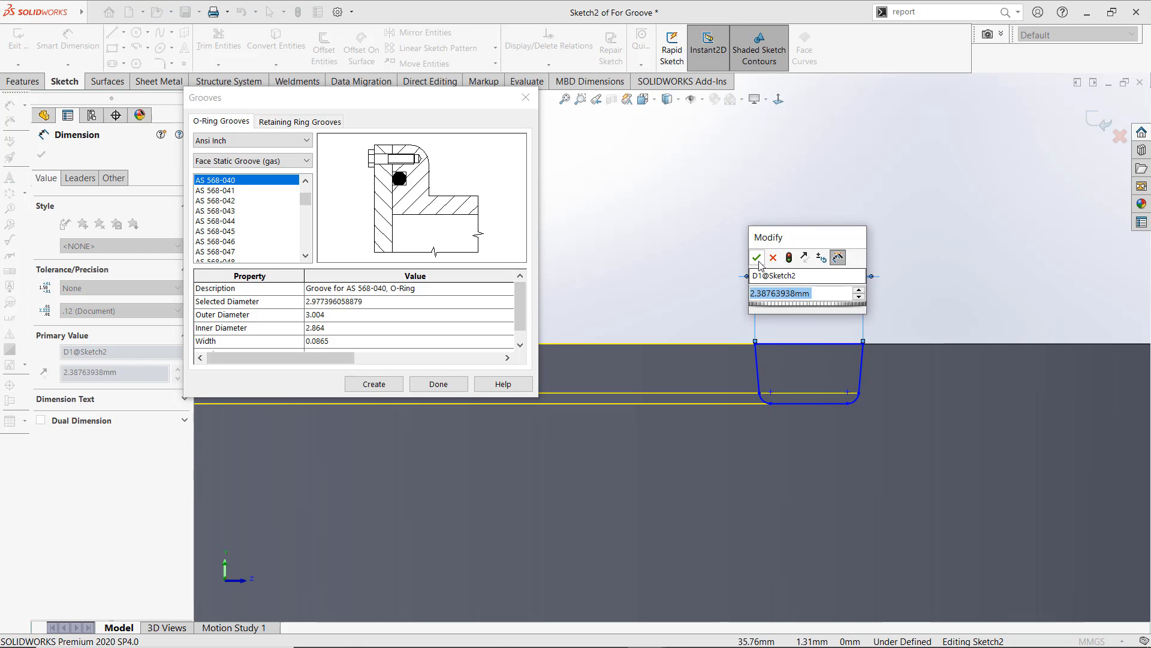
{"action": "left_click", "coordinate": [756, 258]}
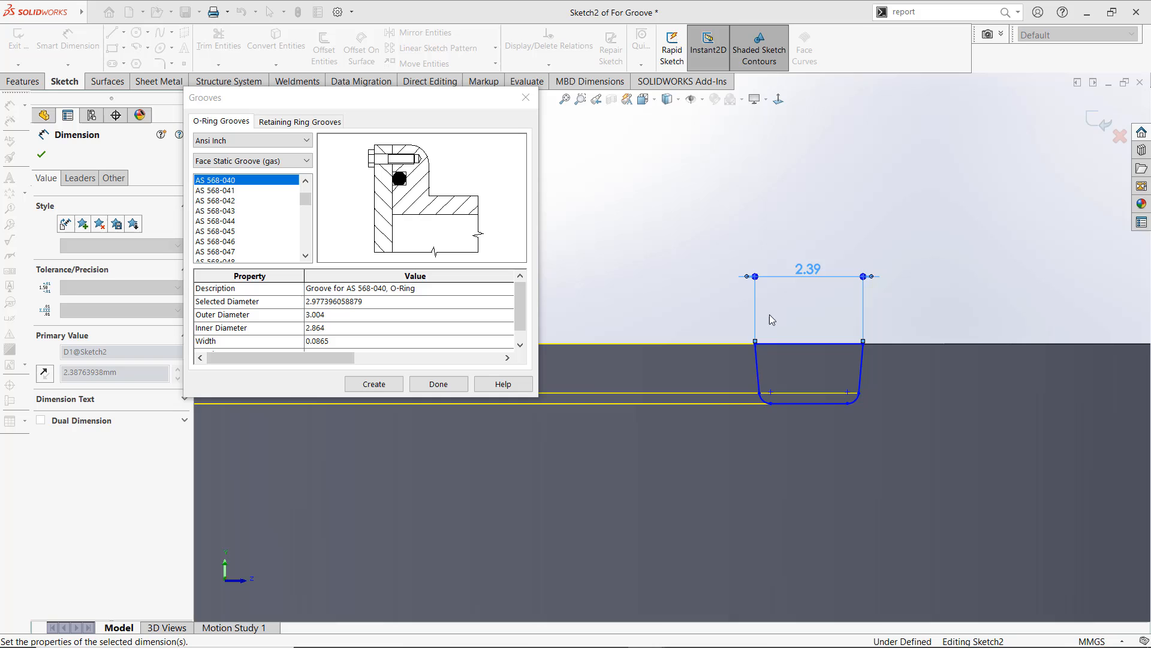
{"action": "left_click", "coordinate": [758, 367]}
{"action": "key", "text": "Escape"}
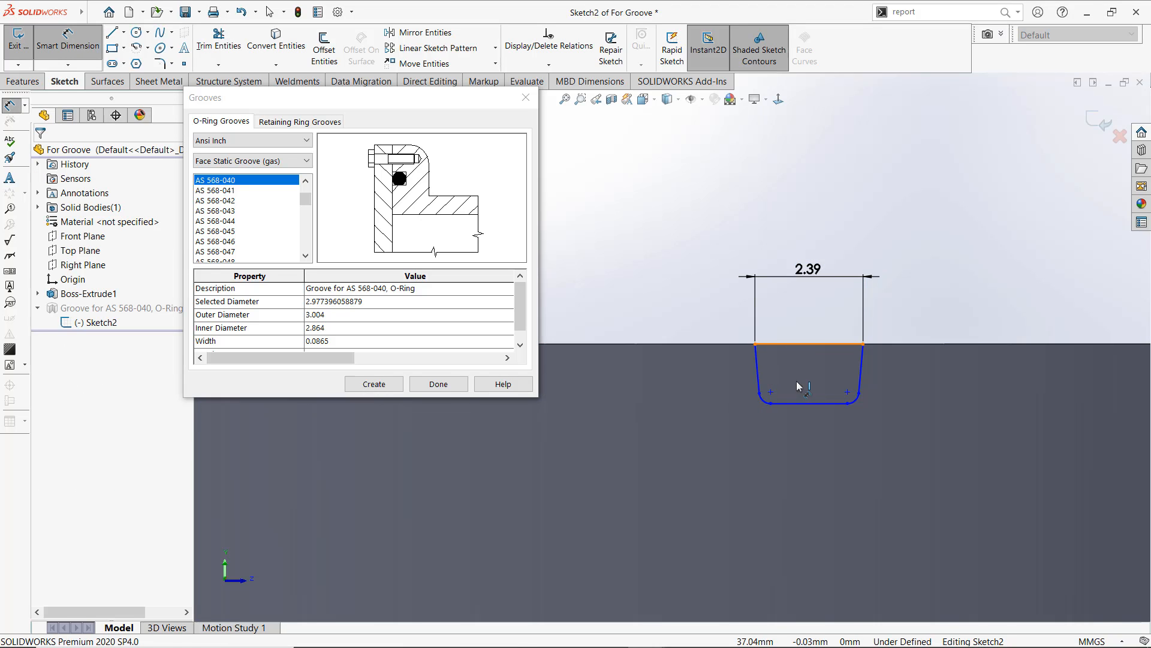
Dimension the groove profile's depth and the angle between its two slanted side walls
{"action": "left_click", "coordinate": [797, 402]}
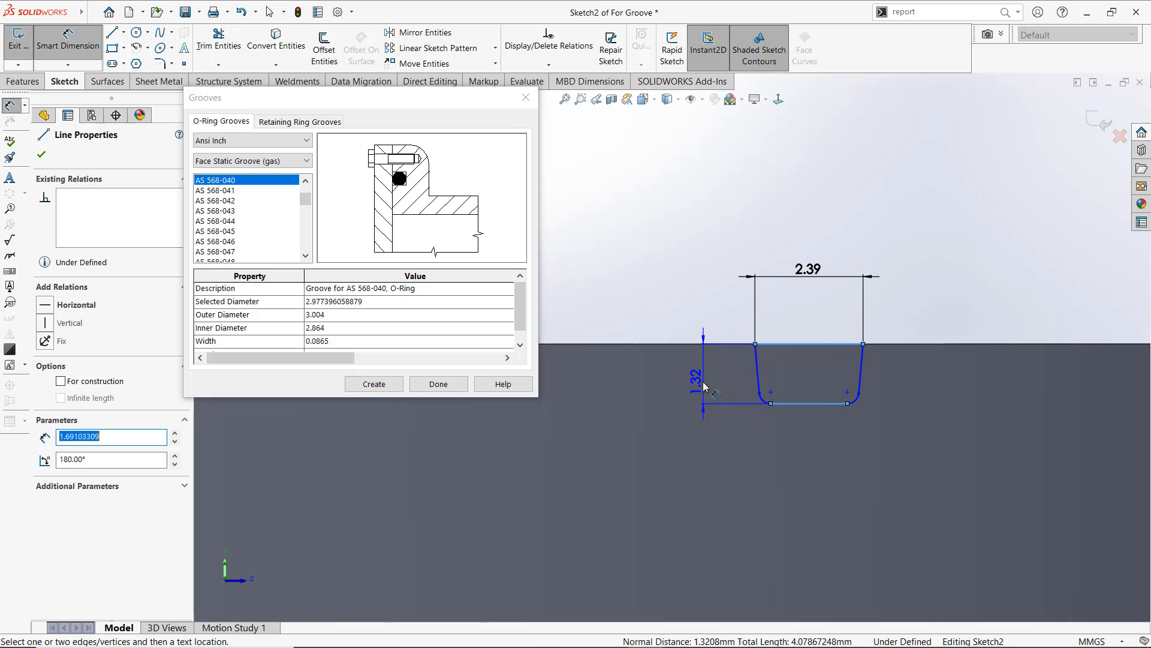
{"action": "left_click", "coordinate": [715, 392]}
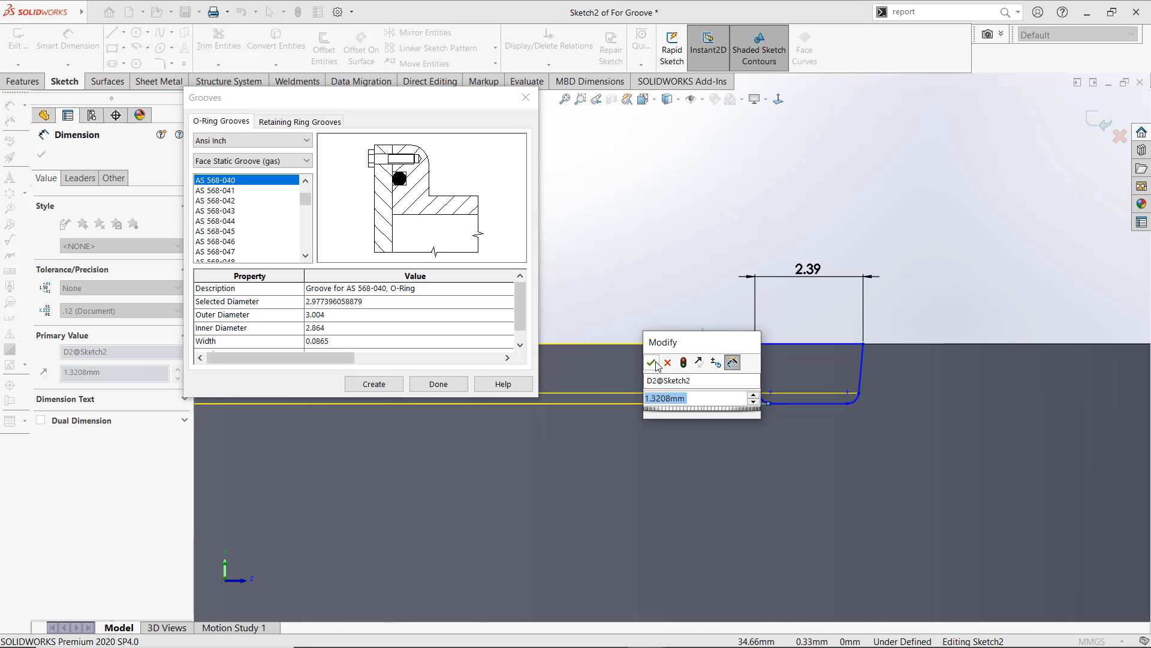
{"action": "left_click", "coordinate": [651, 362]}
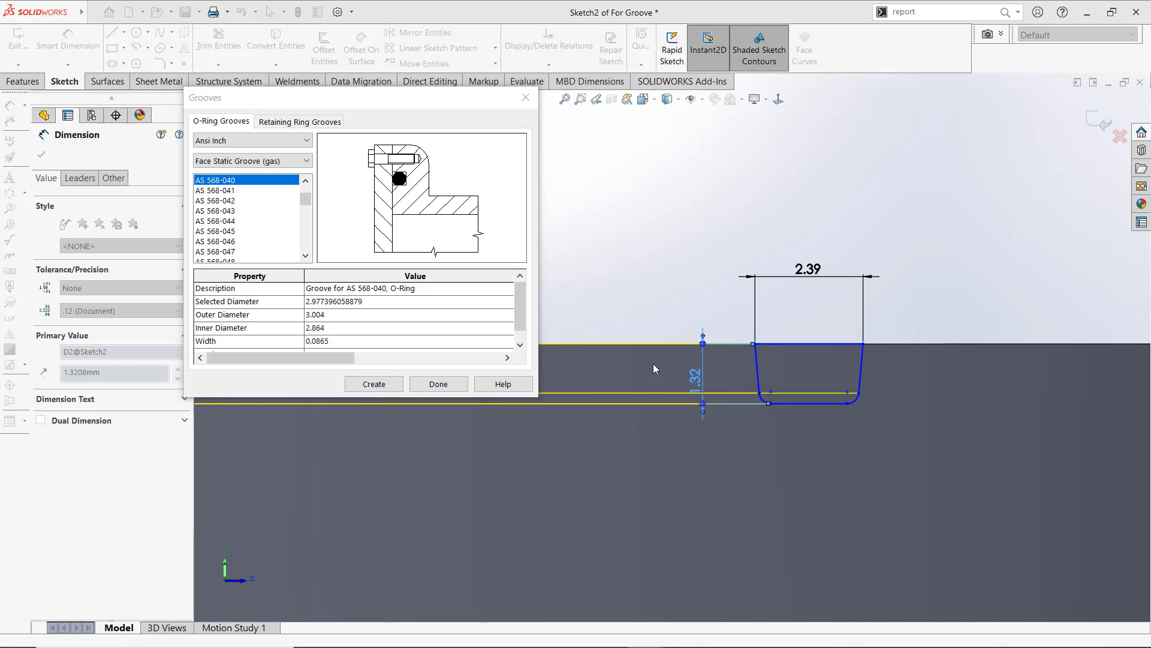
{"action": "left_click", "coordinate": [758, 371]}
{"action": "left_click", "coordinate": [861, 372]}
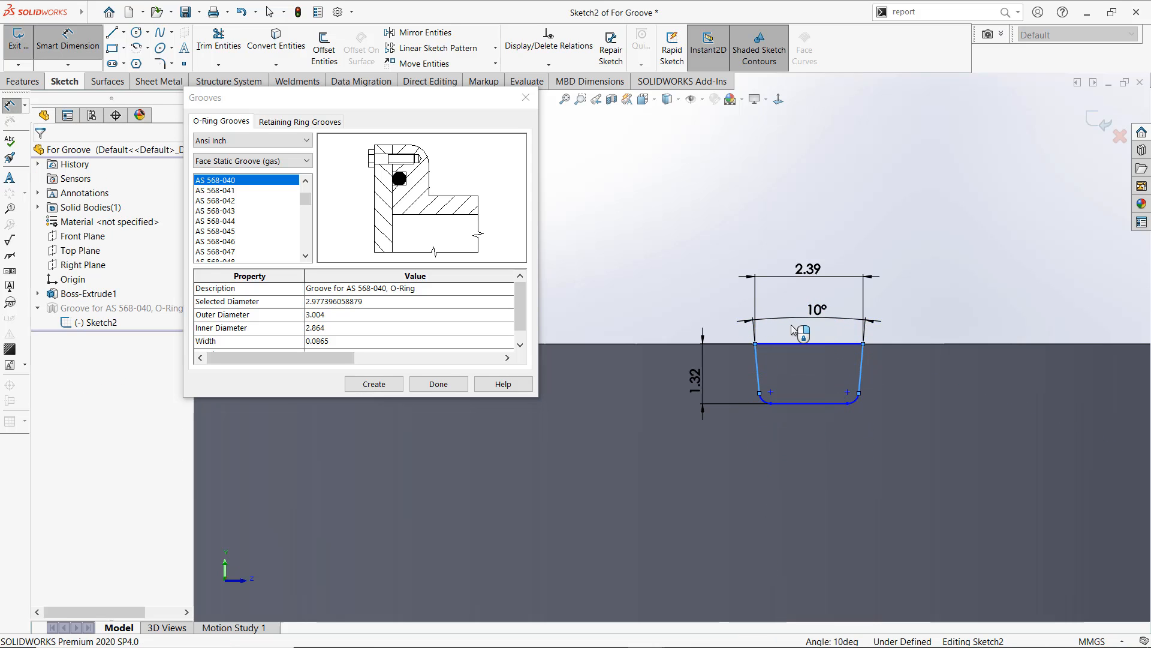
{"action": "left_click", "coordinate": [767, 304]}
{"action": "left_click", "coordinate": [766, 298]}
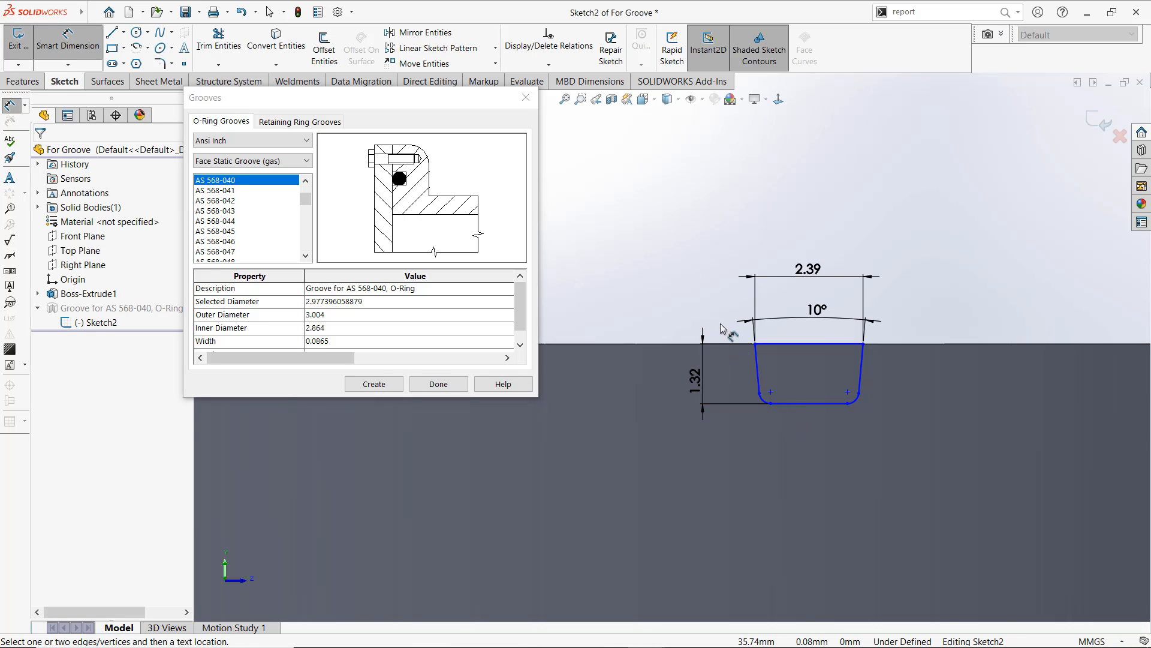
{"action": "key", "text": "Escape"}
Make the groove profile's top line collinear with the tube's upper edge
{"action": "left_click", "coordinate": [805, 344]}
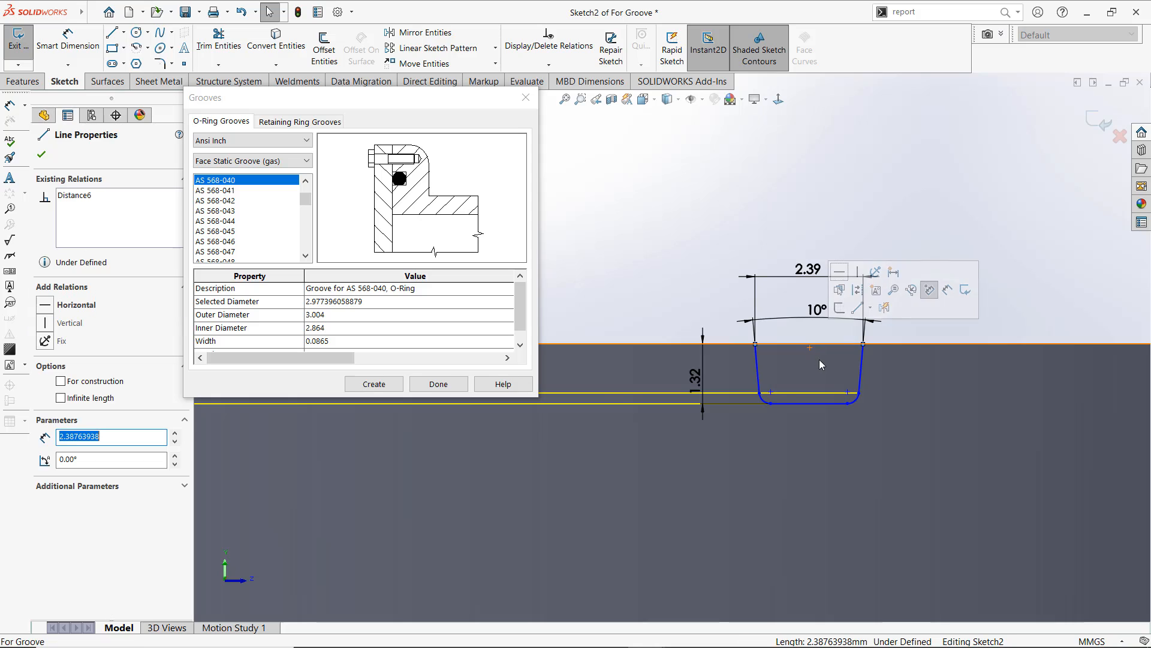
{"action": "left_click", "coordinate": [897, 344], "text": "ctrl"}
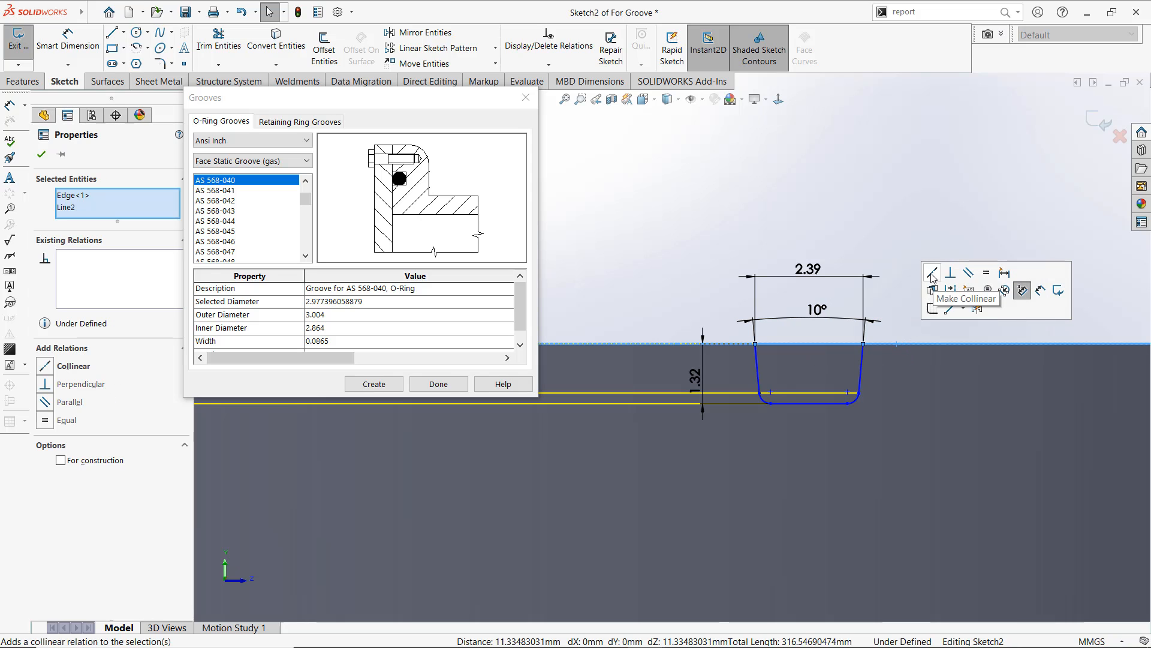
{"action": "left_click", "coordinate": [932, 273]}
{"action": "left_click", "coordinate": [856, 253]}
Dimension the horizontal distance from the groove profile's inner top corner to the vertical centerline
{"action": "scroll", "coordinate": [851, 336], "scroll_direction": "up", "scroll_amount": 5}
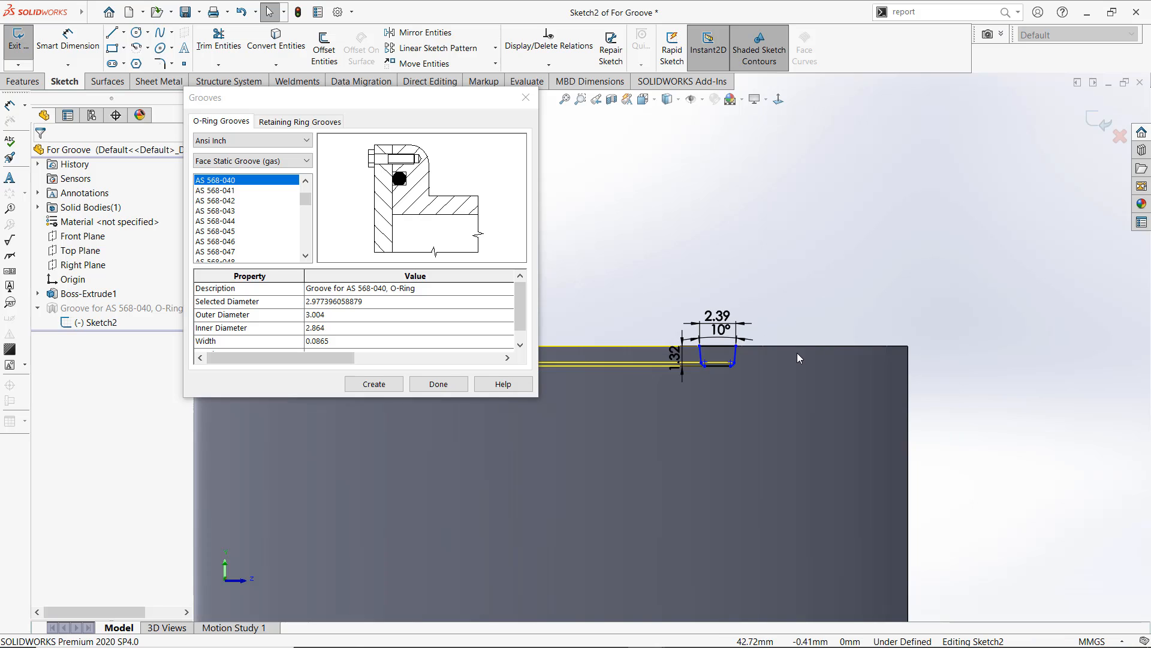
{"action": "right_click_drag", "start_coordinate": [772, 334], "coordinate": [689, 343]}
{"action": "scroll", "coordinate": [717, 356], "scroll_direction": "up", "scroll_amount": 4}
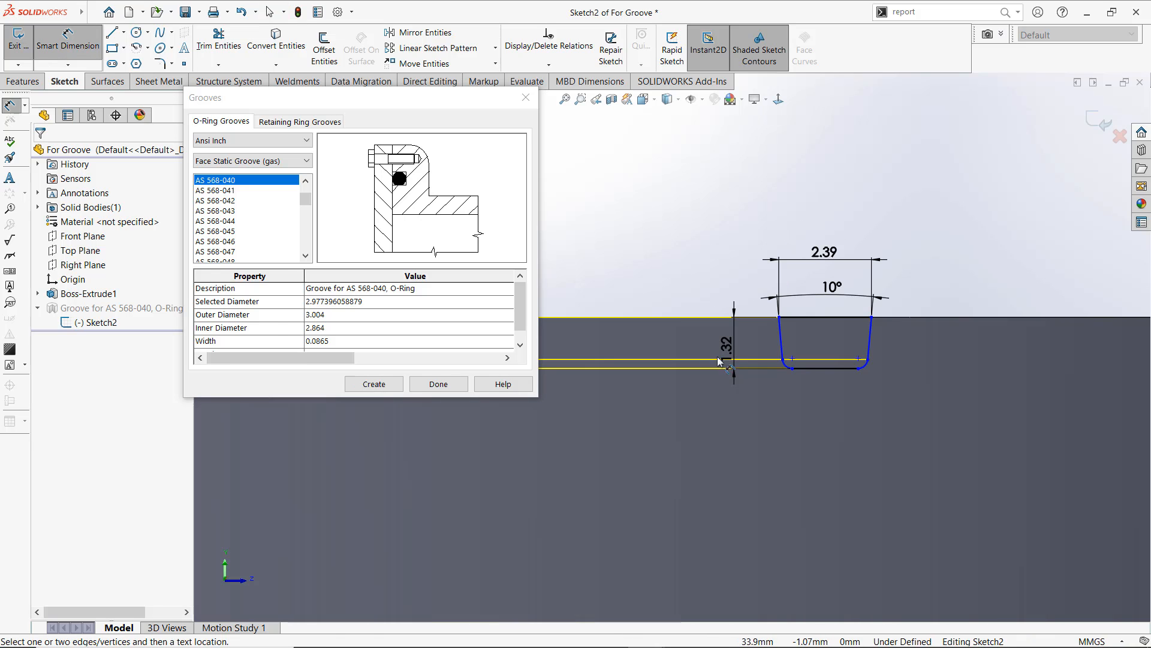
{"action": "left_click", "coordinate": [779, 317]}
{"action": "scroll", "coordinate": [634, 286], "scroll_direction": "down", "scroll_amount": 5}
{"action": "left_click", "coordinate": [603, 307]}
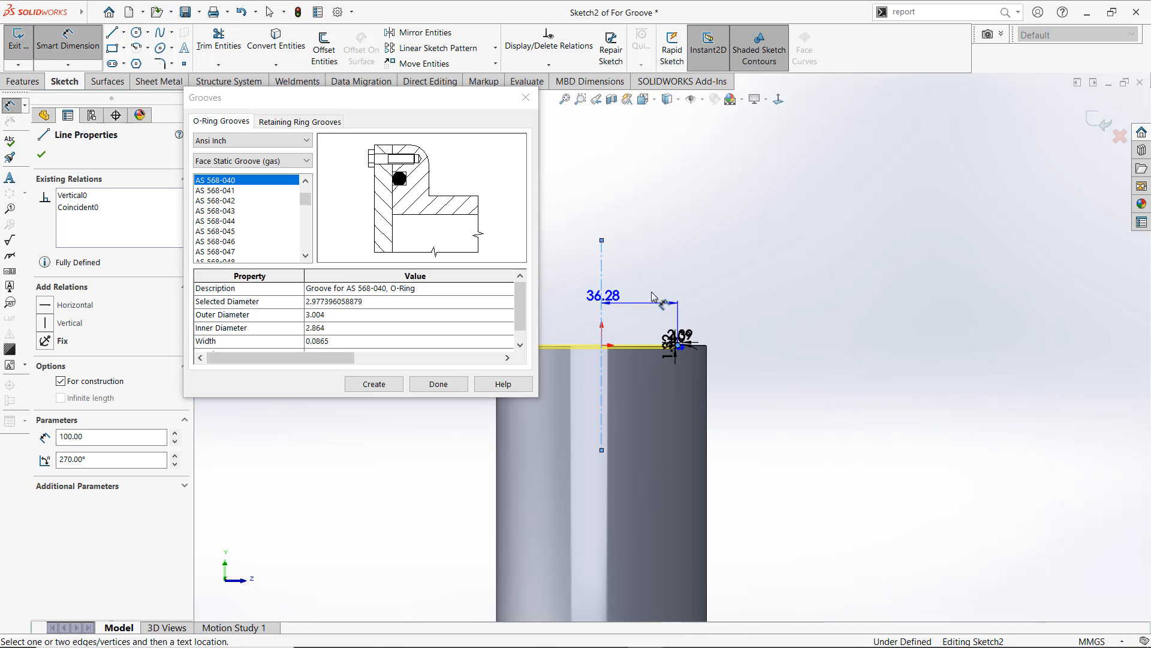
{"action": "left_click", "coordinate": [648, 284]}
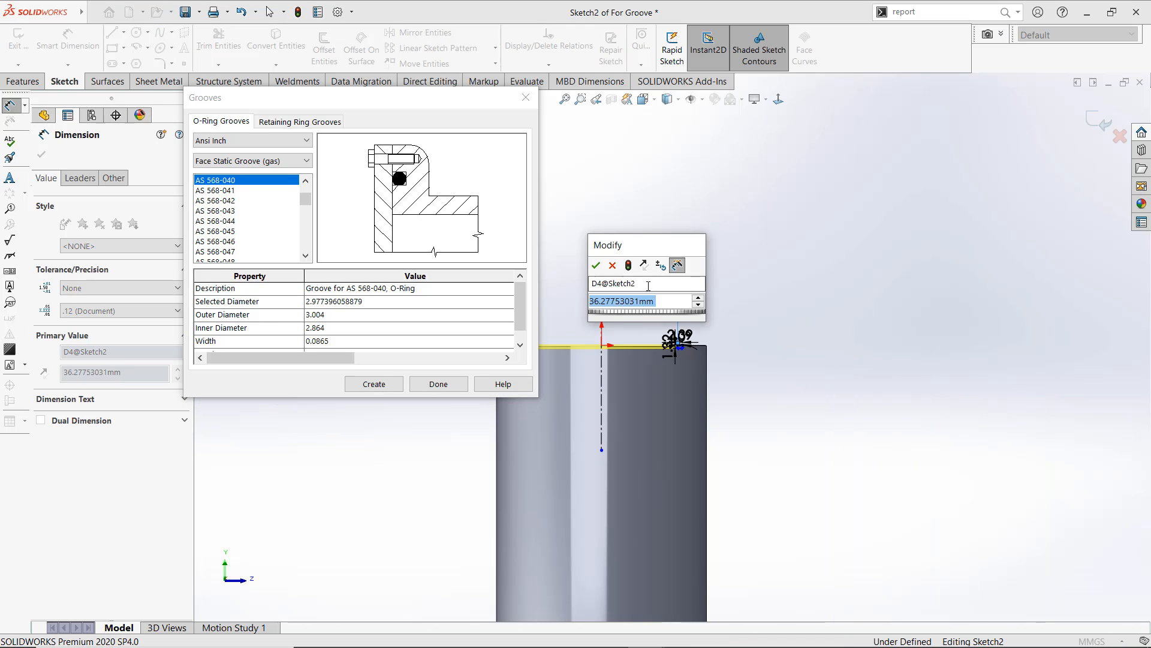
{"action": "left_click", "coordinate": [596, 266]}
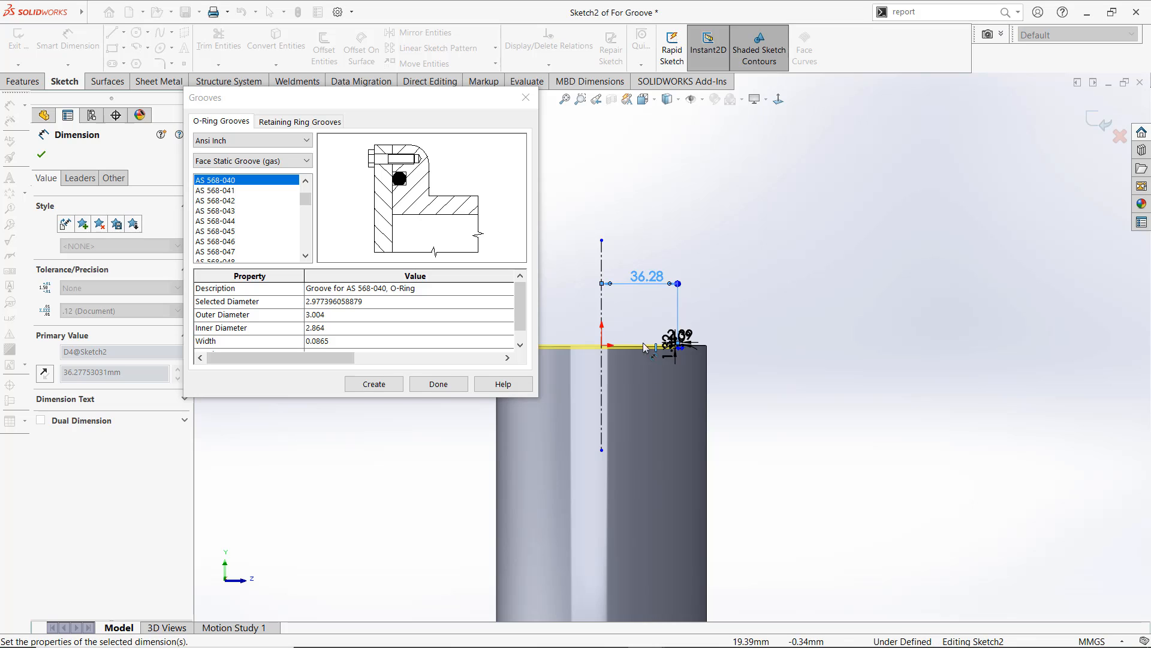
Draw a vertical centerline about 2.55 mm long down from the midpoint of the groove profile's top line
{"action": "scroll", "coordinate": [659, 345], "scroll_direction": "up", "scroll_amount": 5}
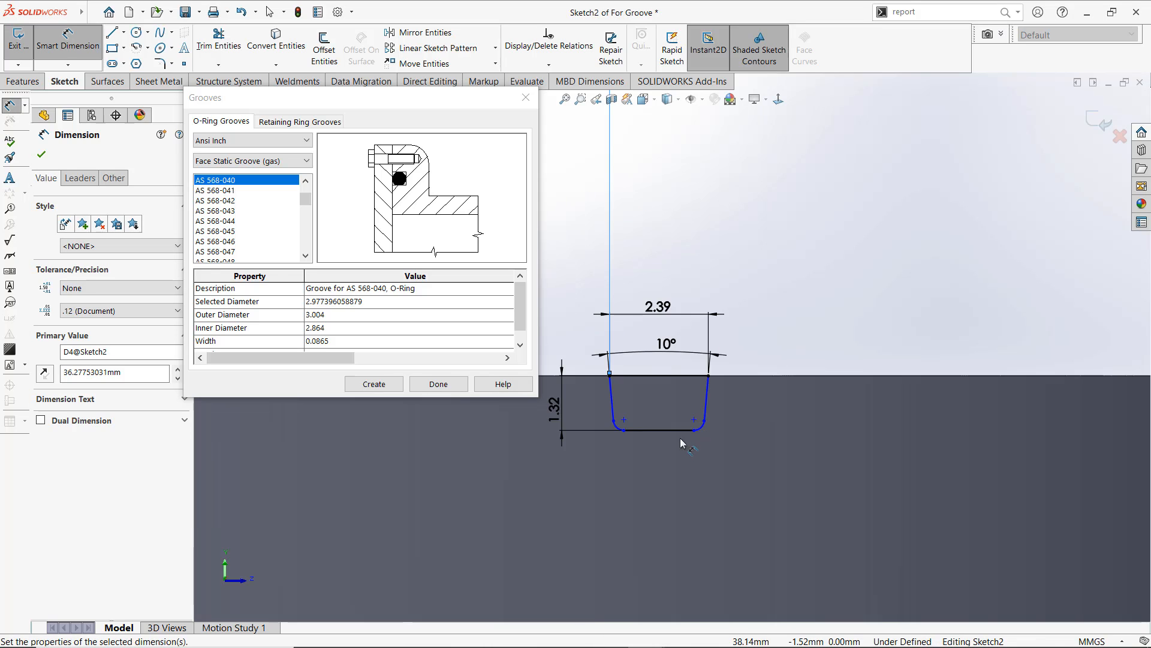
{"action": "key", "text": "Escape"}
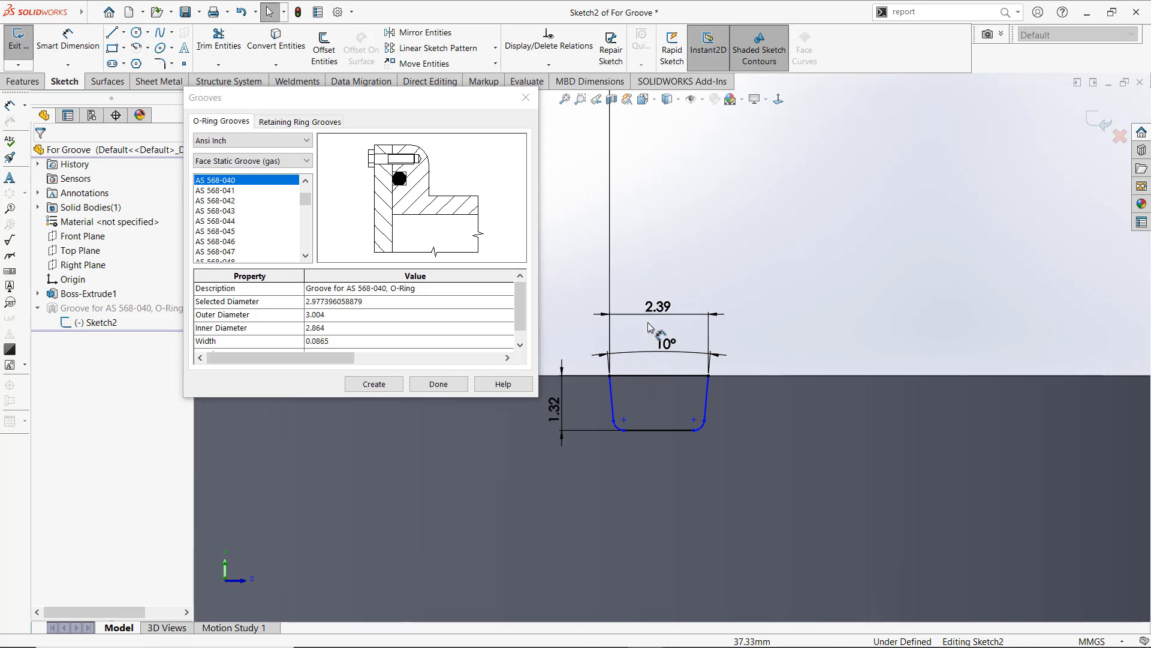
{"action": "right_click_drag", "start_coordinate": [688, 193], "coordinate": [655, 214]}
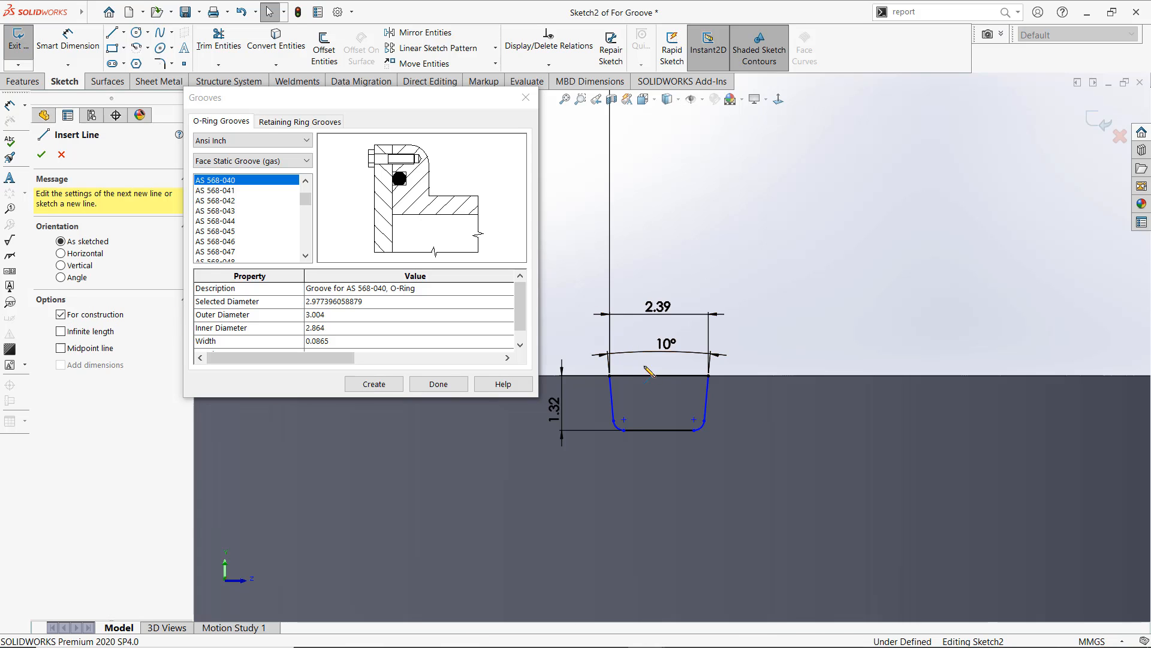
{"action": "left_click", "coordinate": [659, 376]}
{"action": "left_click", "coordinate": [659, 482]}
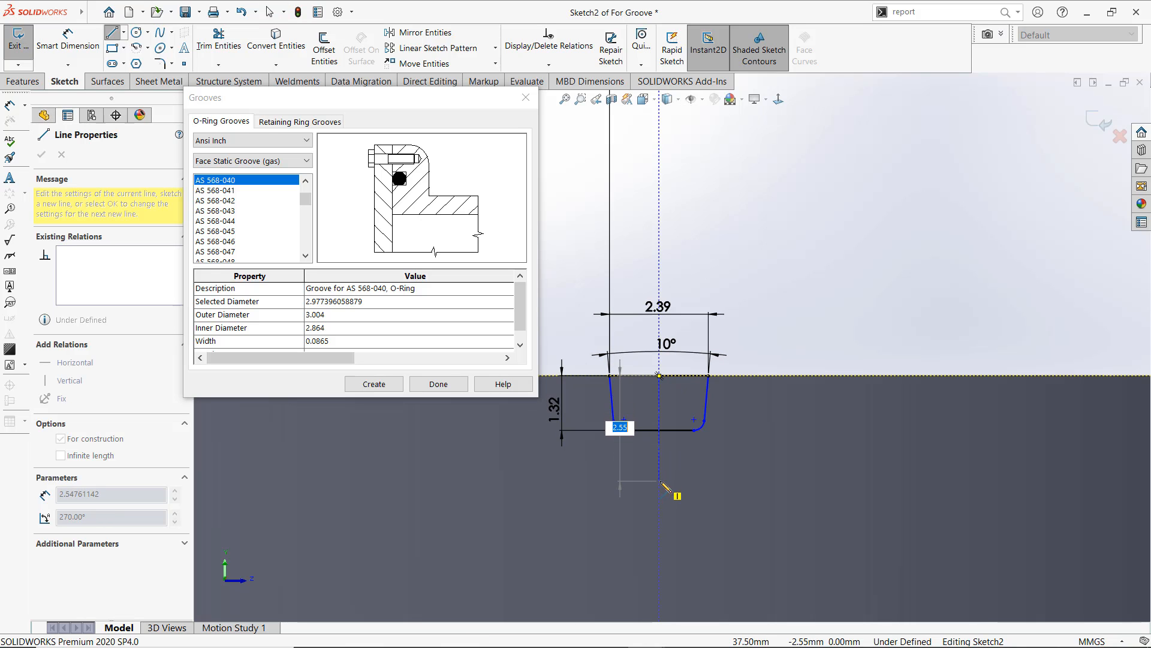
{"action": "key", "text": "Escape"}
Make the groove profile's two slanted side walls equal in length
{"action": "left_click", "coordinate": [615, 404]}
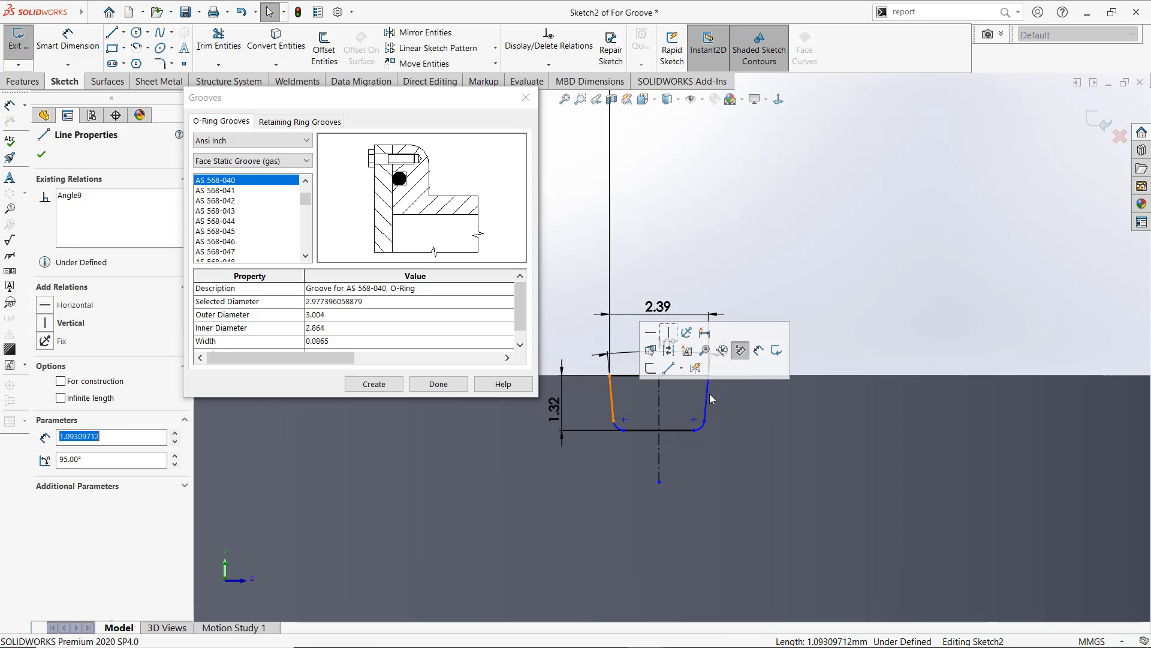
{"action": "left_click", "coordinate": [707, 408], "text": "ctrl"}
{"action": "left_click", "coordinate": [746, 256]}
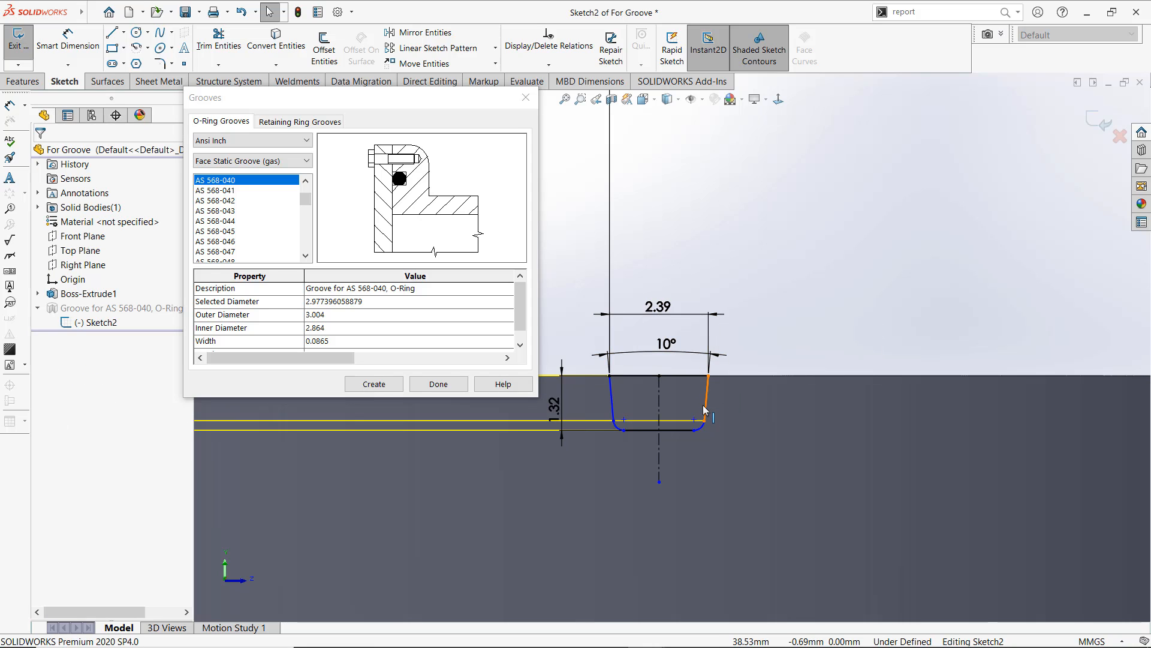
Add tangent relations at the four endpoints of the groove profile's two bottom corner arcs
{"action": "scroll", "coordinate": [551, 418], "scroll_direction": "down", "scroll_amount": 4}
{"action": "left_click", "coordinate": [690, 438]}
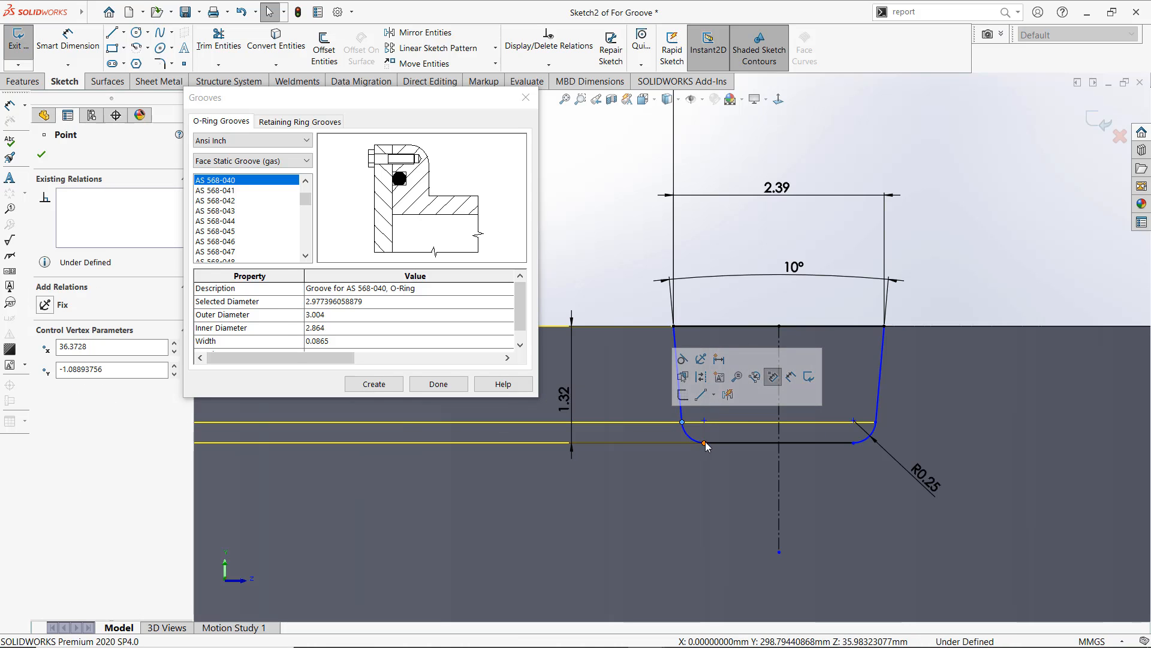
{"action": "left_click", "coordinate": [702, 443]}
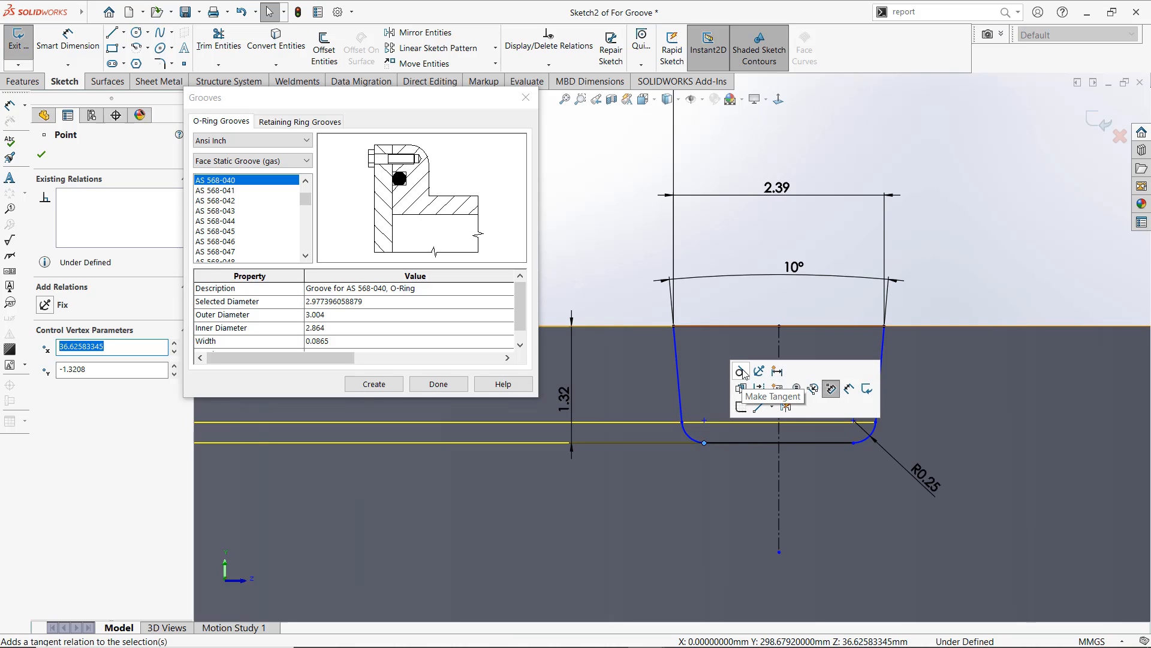
{"action": "left_click", "coordinate": [681, 421]}
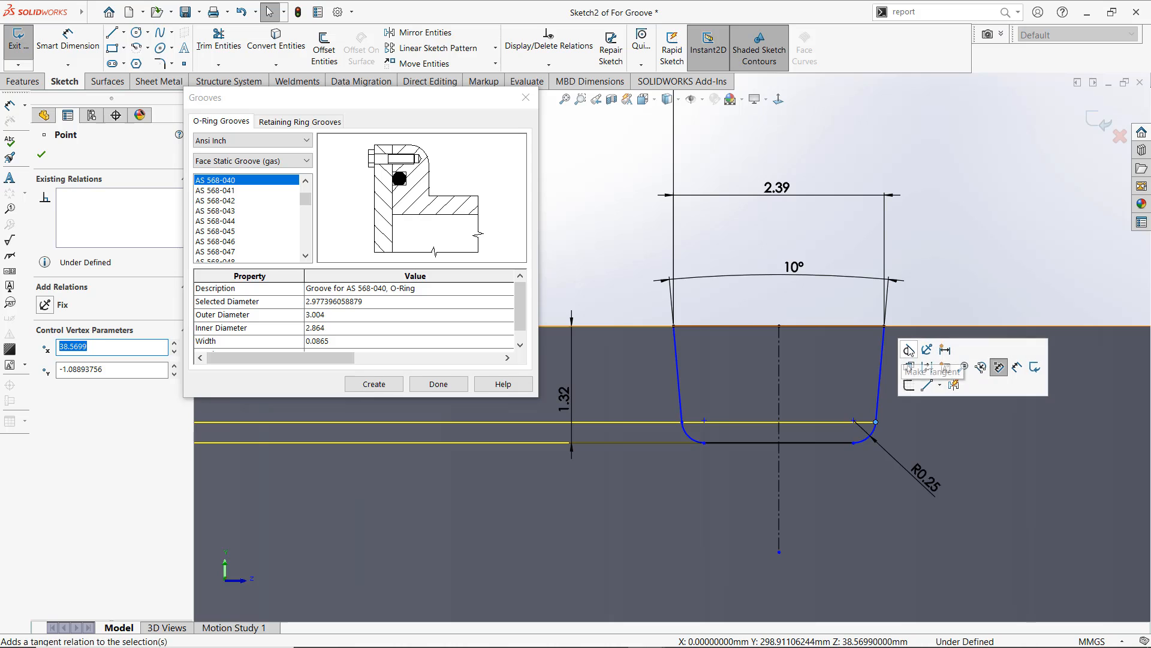
{"action": "left_click", "coordinate": [854, 443]}
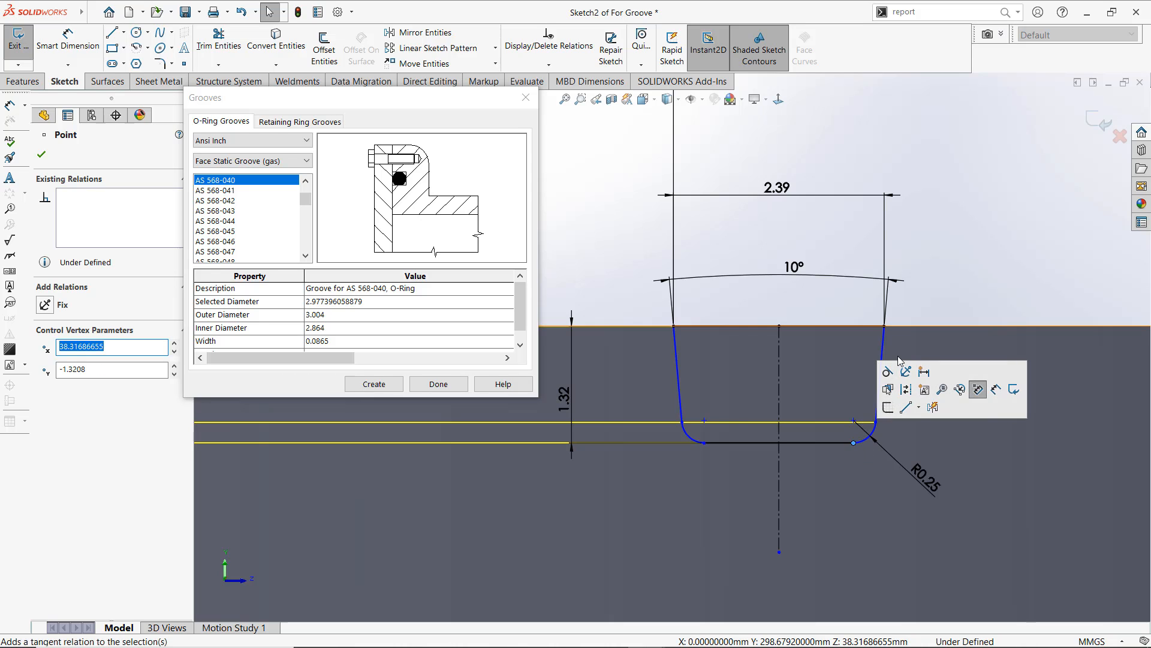
{"action": "left_click", "coordinate": [889, 373]}
{"action": "left_click", "coordinate": [1012, 288]}
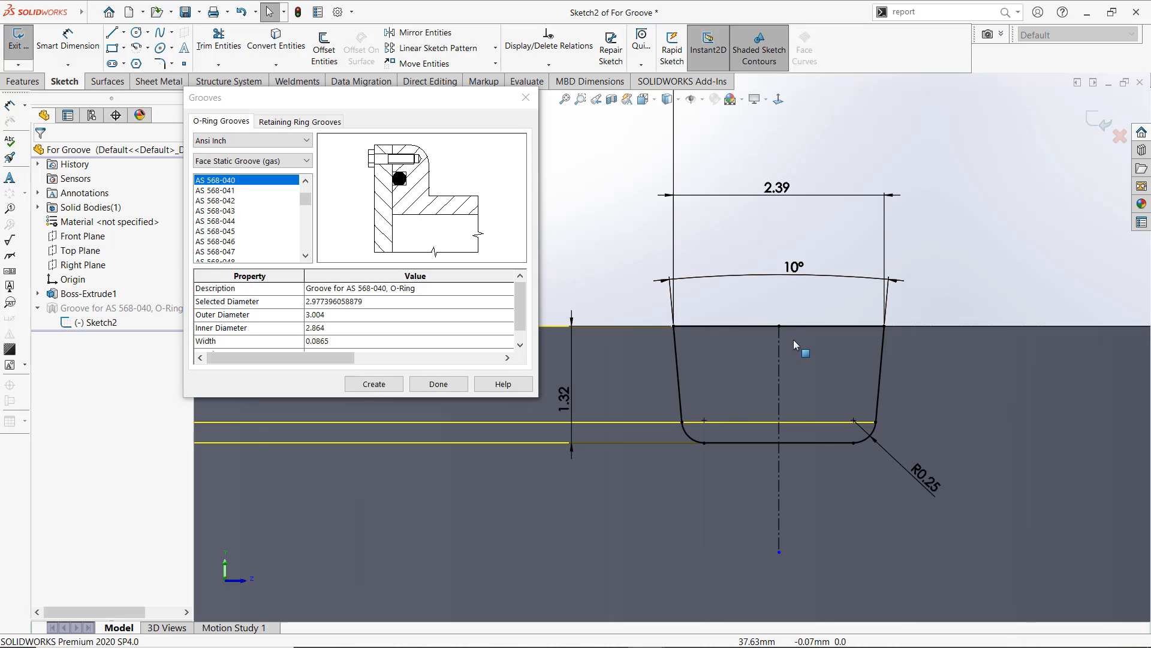
Delete the short vertical centerline inside the groove profile
{"action": "scroll", "coordinate": [793, 340], "scroll_direction": "up", "scroll_amount": 2}
{"action": "left_click", "coordinate": [746, 364]}
{"action": "key", "text": "Escape"}
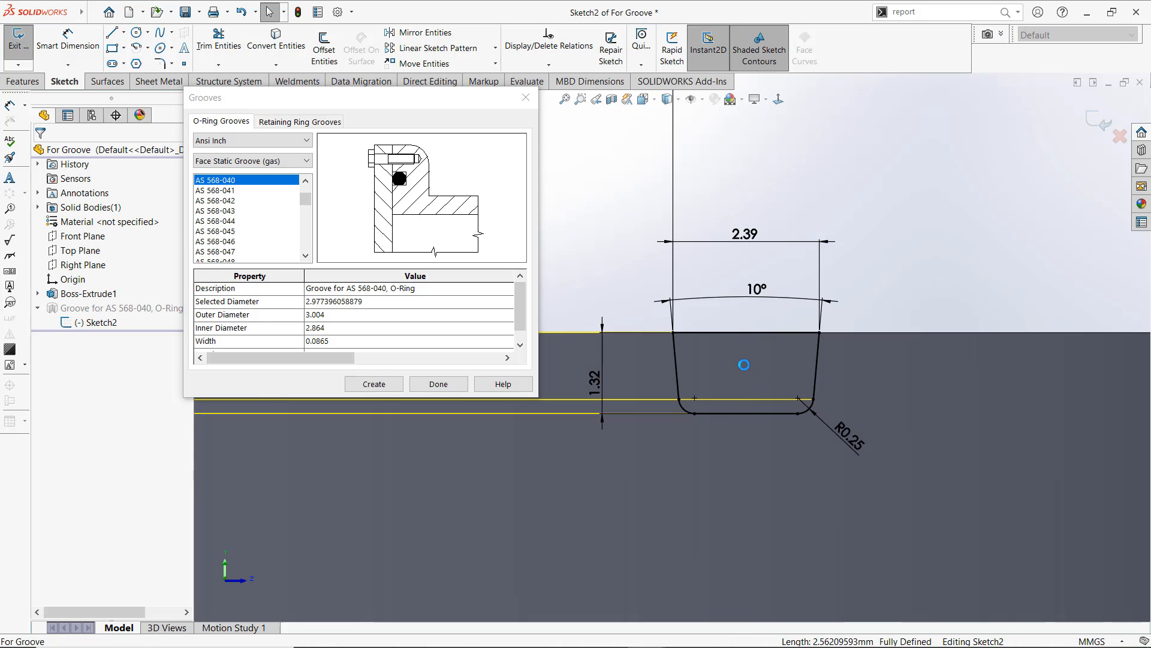
Exit the groove sketch and inspect the O-ring groove on the tube's end face
{"action": "scroll", "coordinate": [750, 400], "scroll_direction": "up", "scroll_amount": 6}
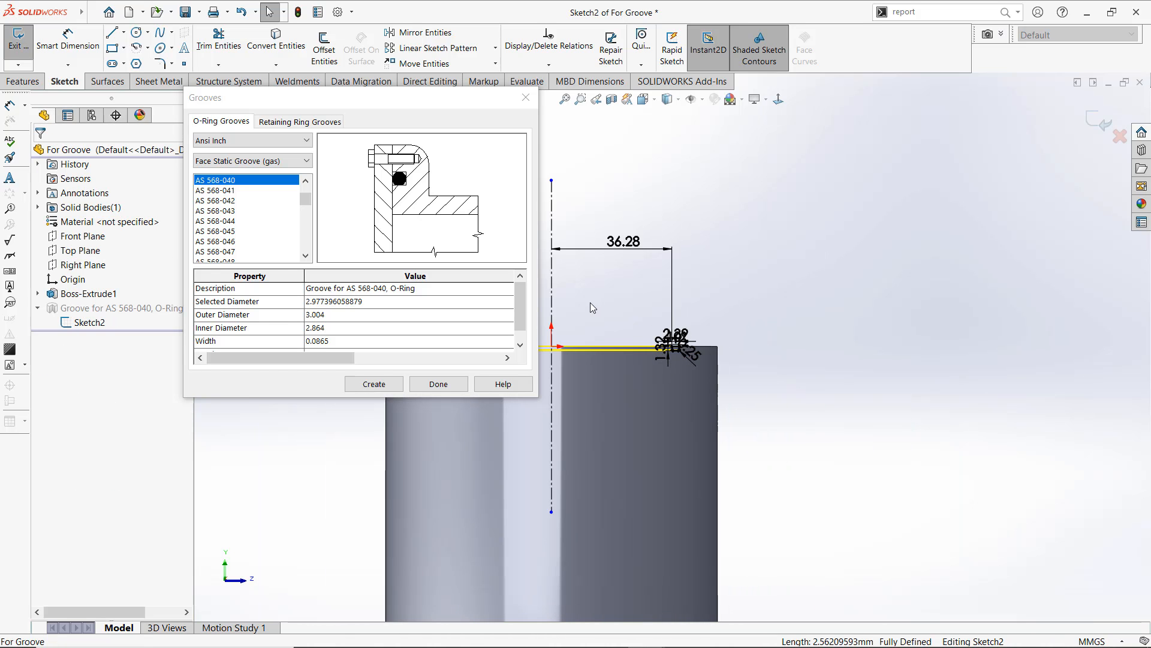
{"action": "scroll", "coordinate": [593, 327], "scroll_direction": "down", "scroll_amount": 5}
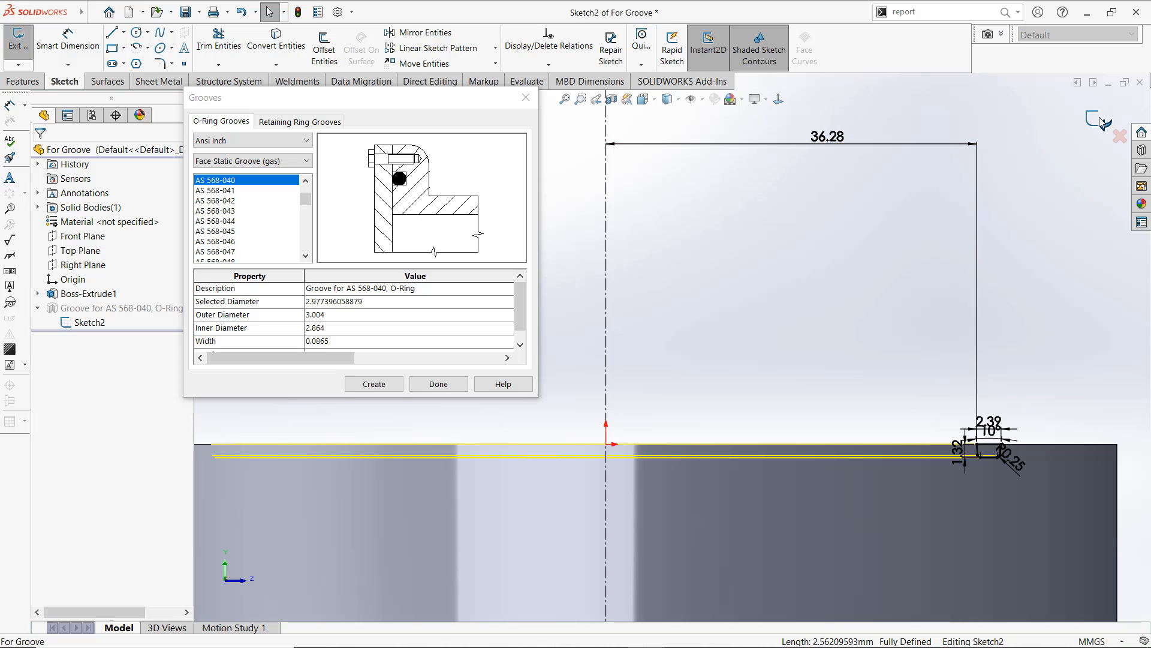
{"action": "mouse_move", "coordinate": [902, 305]}
{"action": "middle_mouse_down"}
{"action": "mouse_move", "coordinate": [872, 330]}
{"action": "mouse_move", "coordinate": [879, 389]}
{"action": "middle_mouse_up"}
{"action": "scroll", "coordinate": [794, 404], "scroll_direction": "up", "scroll_amount": 3}
{"action": "scroll", "coordinate": [621, 358], "scroll_direction": "down", "scroll_amount": 4}
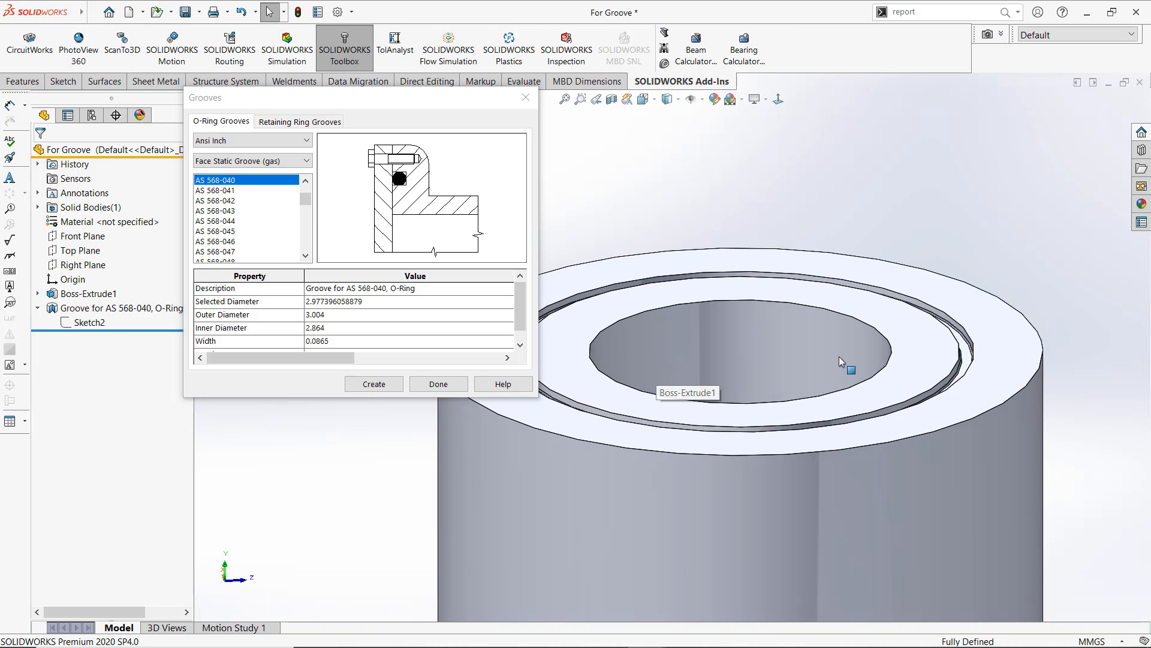
{"action": "scroll", "coordinate": [690, 366], "scroll_direction": "up", "scroll_amount": 2}
{"action": "scroll", "coordinate": [696, 366], "scroll_direction": "up", "scroll_amount": 5}
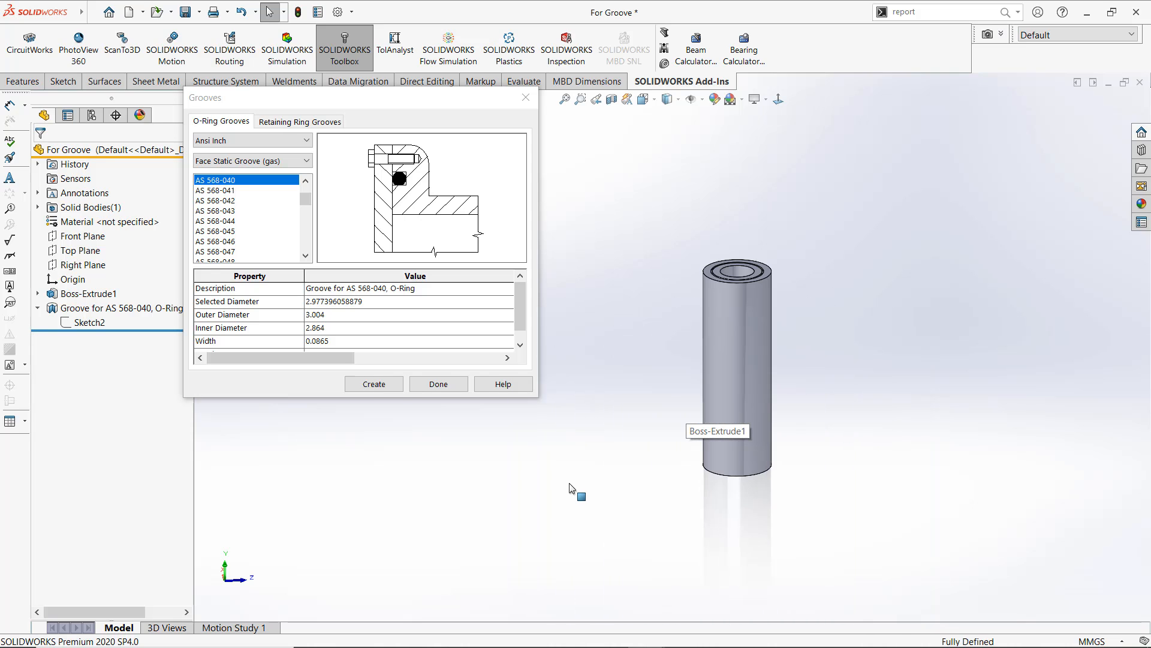
Create an Ansi Metric Basic External - 3AM1 retaining ring groove, size 3AM1-100, on the tube's outer cylindrical face
{"action": "left_click", "coordinate": [299, 122]}
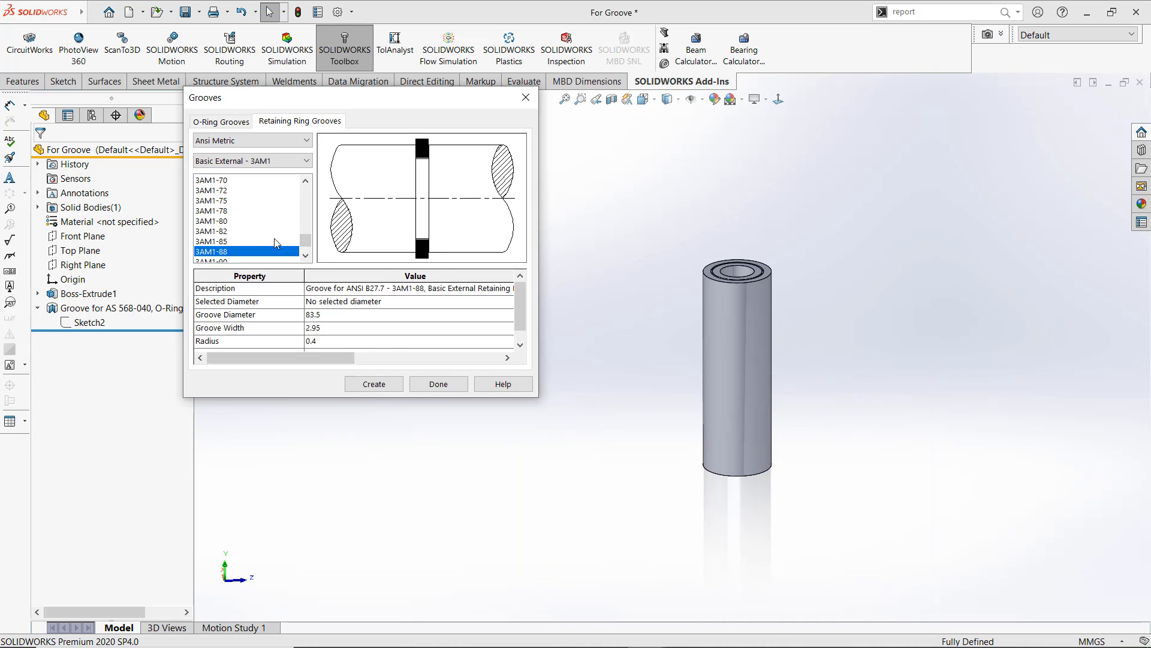
{"action": "left_click", "coordinate": [228, 141]}
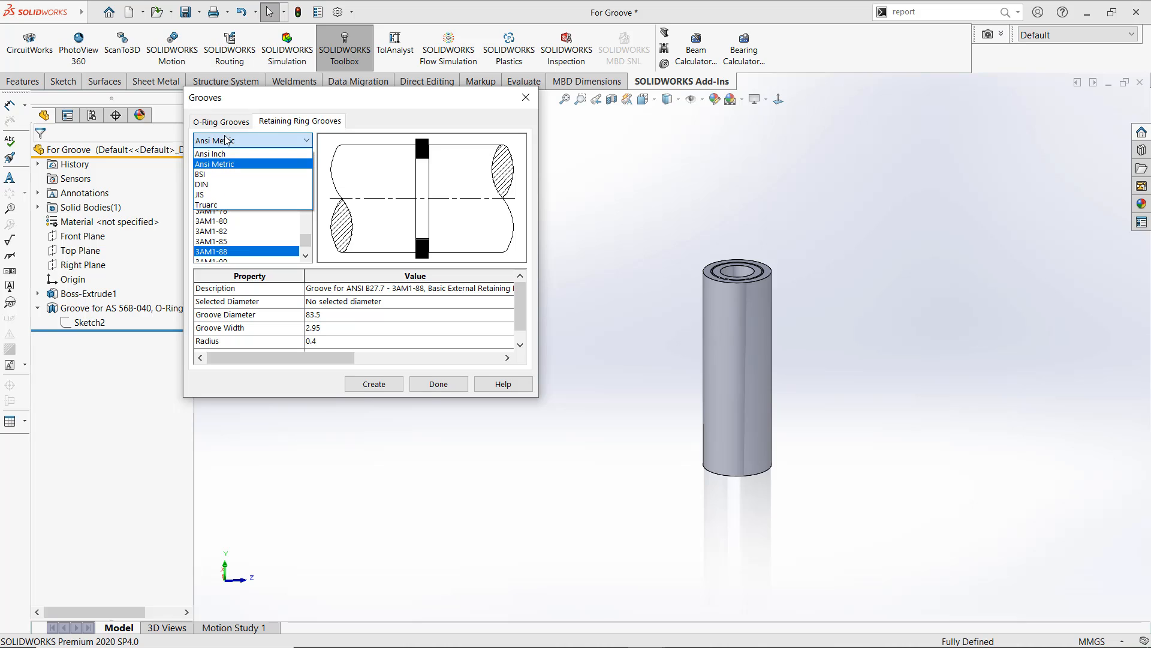
{"action": "left_click", "coordinate": [234, 140]}
{"action": "left_click", "coordinate": [233, 162]}
{"action": "left_click", "coordinate": [233, 162]}
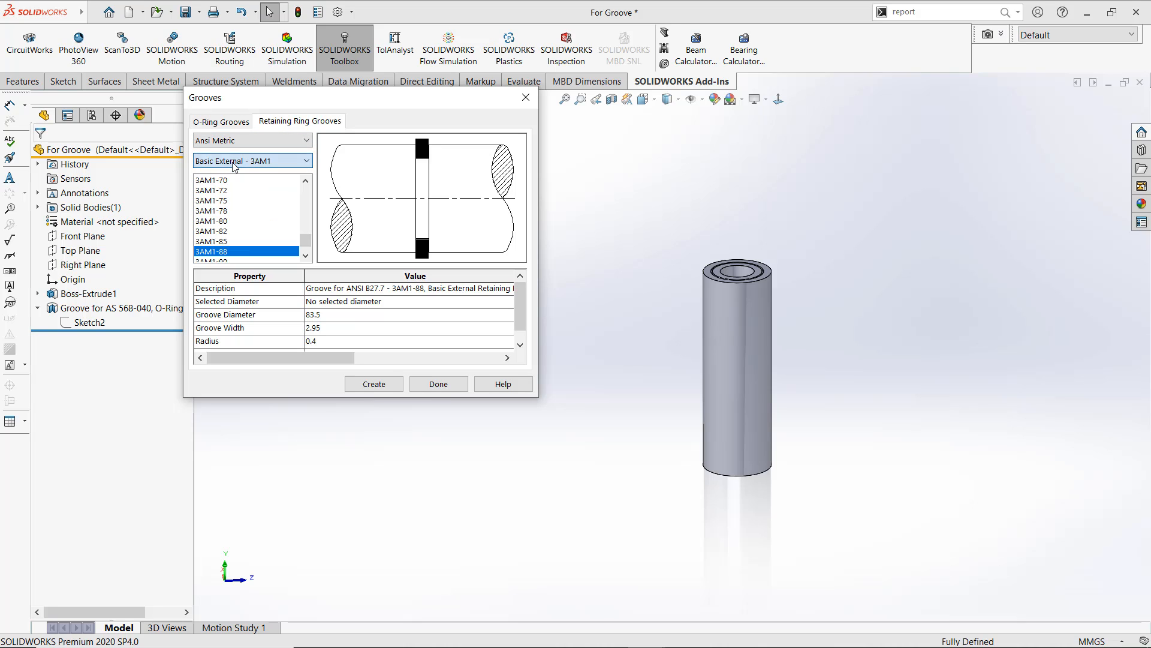
{"action": "left_click", "coordinate": [741, 342]}
{"action": "left_click", "coordinate": [373, 384]}
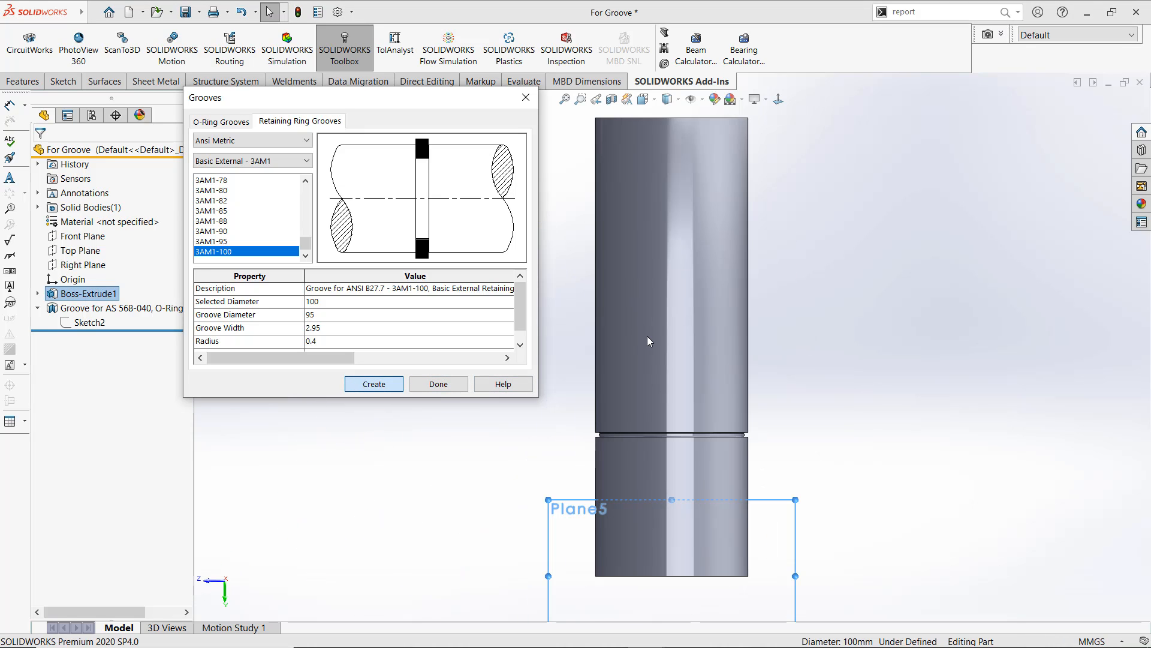
Open the retaining ring groove's sketch to review its profile, and exit the sketch
{"action": "left_click", "coordinate": [37, 337]}
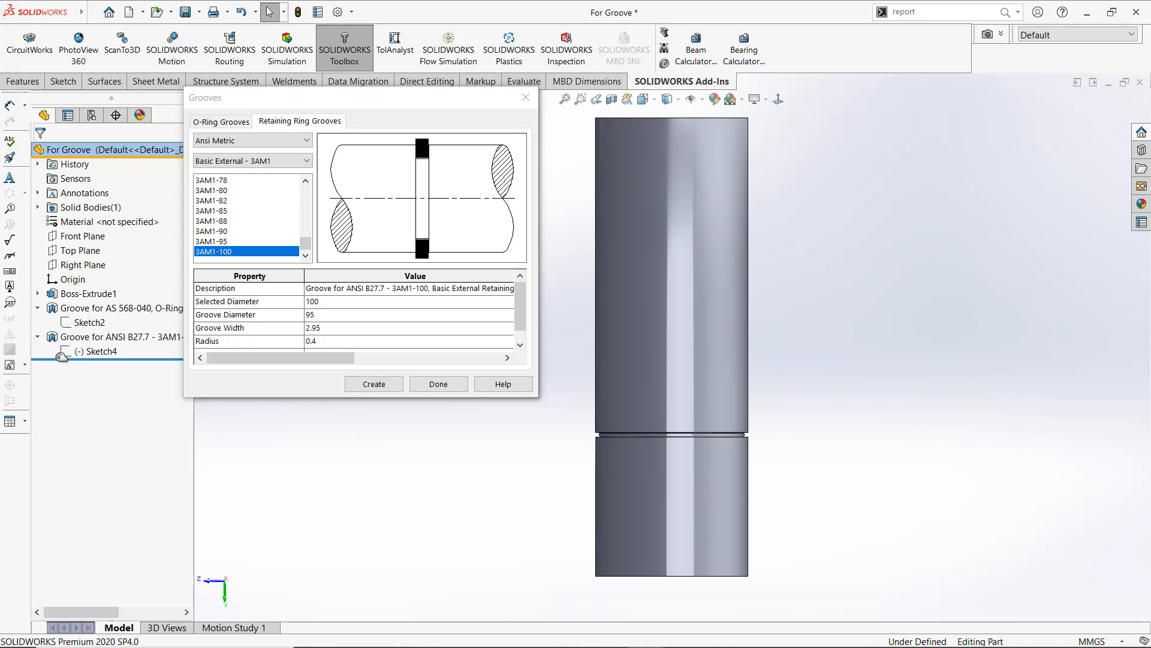
{"action": "left_click", "coordinate": [72, 353]}
{"action": "left_click", "coordinate": [83, 319]}
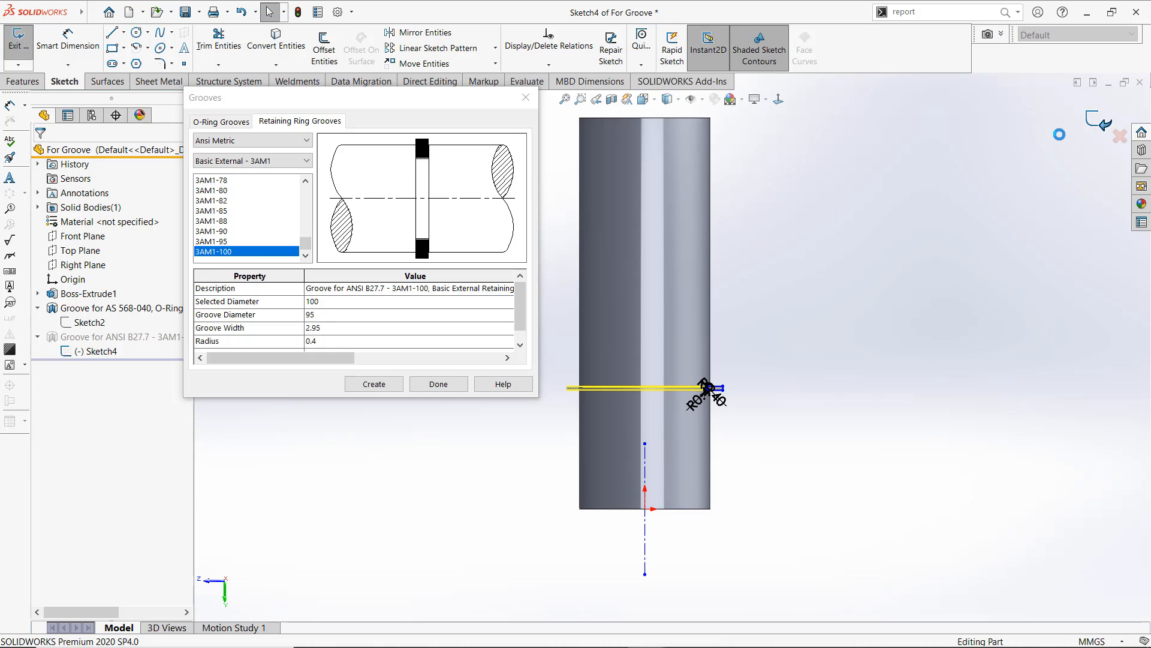
{"action": "left_click", "coordinate": [1105, 125]}
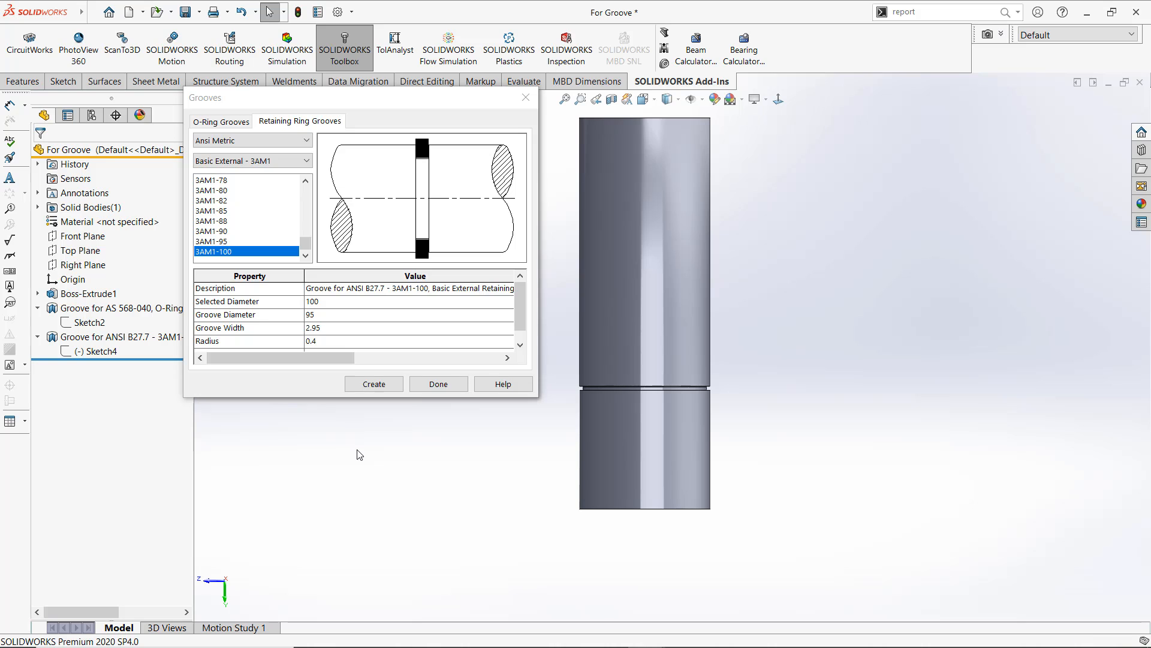
Close the Grooves tool and close the For Groove and Part2 documents without saving
{"action": "left_click", "coordinate": [438, 384]}
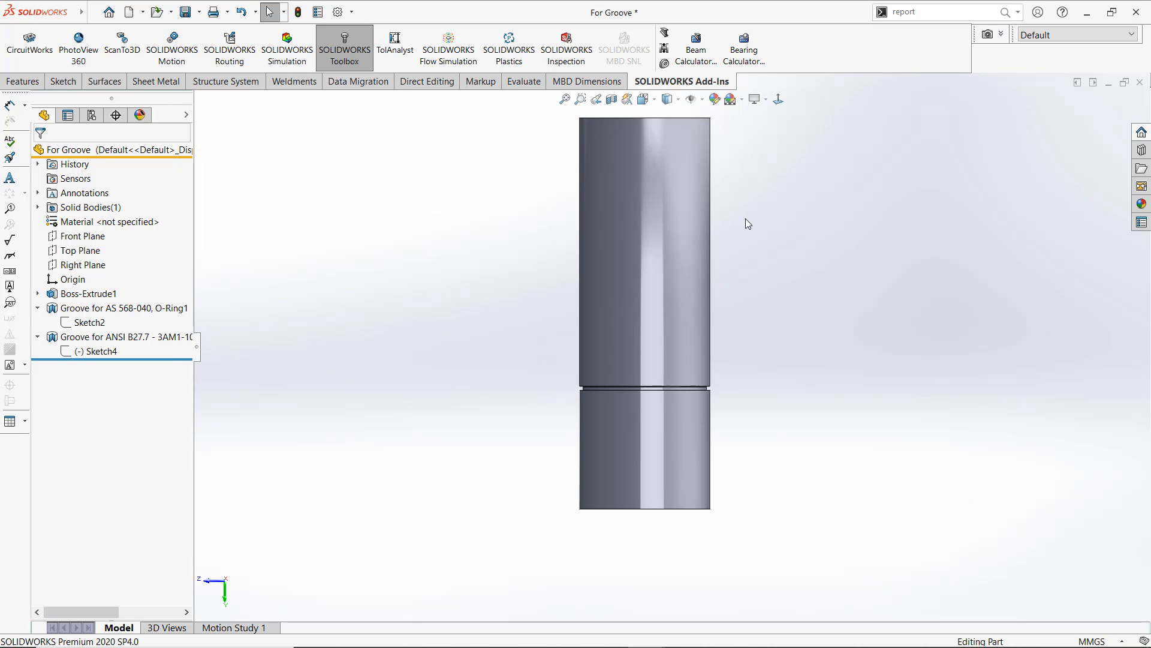
{"action": "left_click", "coordinate": [1140, 82]}
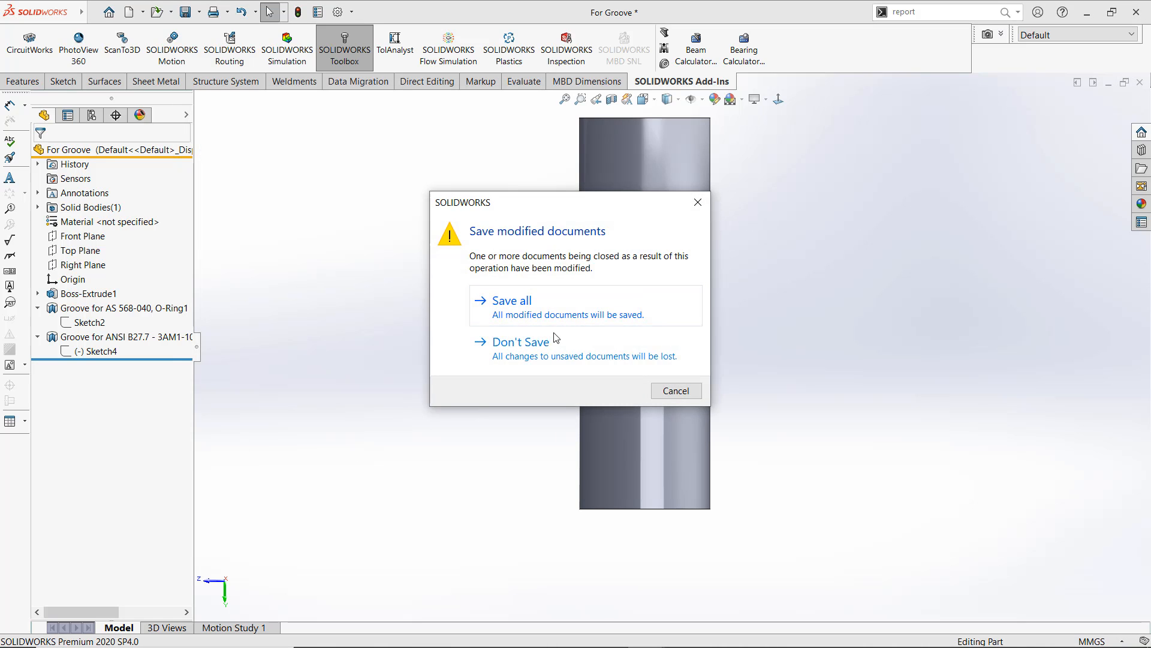
{"action": "left_click", "coordinate": [541, 342]}
{"action": "left_click", "coordinate": [1140, 82]}
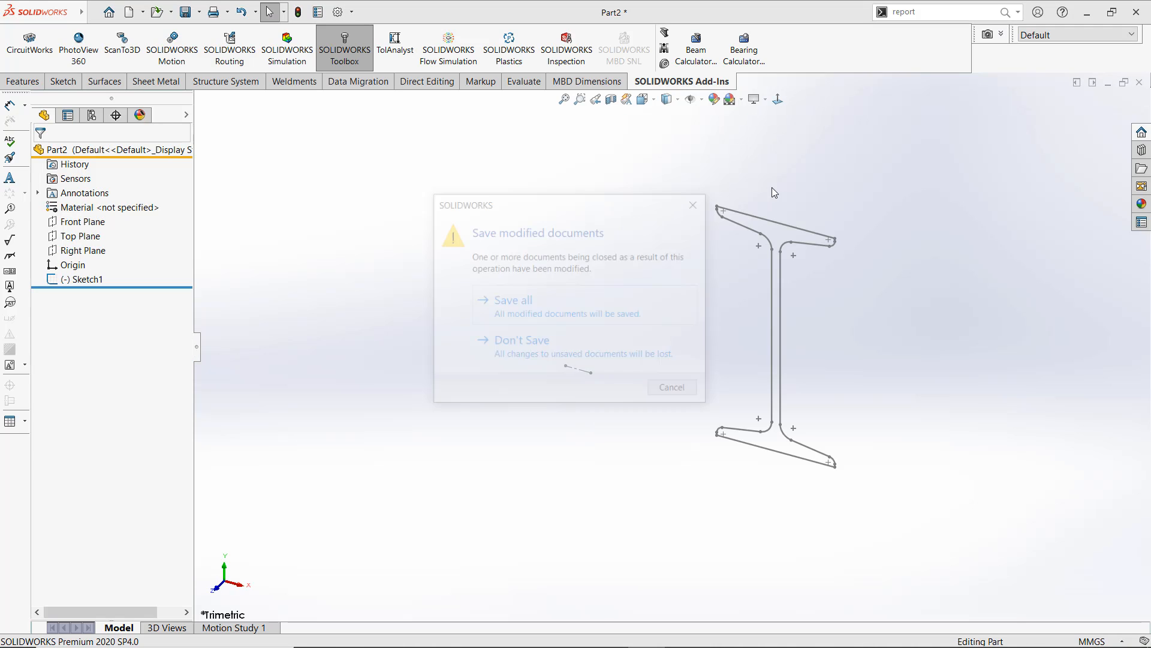
{"action": "left_click", "coordinate": [536, 353]}
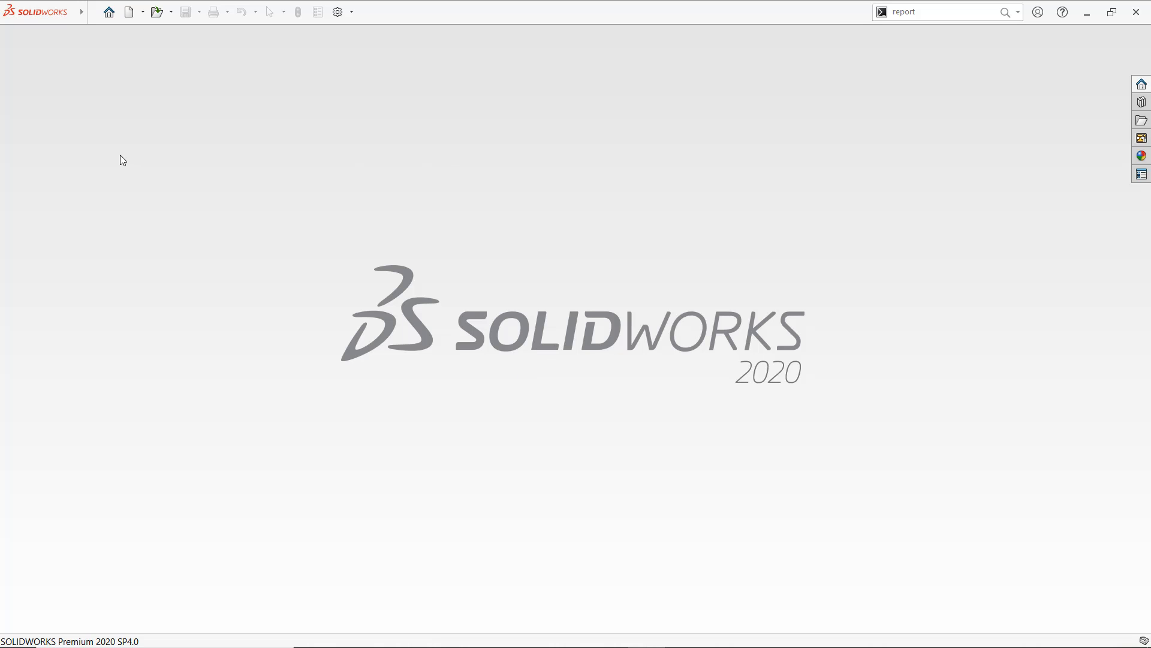
Create a new part and set the cam type to Circular in the Toolbox cam setup
{"action": "left_click", "coordinate": [109, 12]}
{"action": "left_click", "coordinate": [232, 205]}
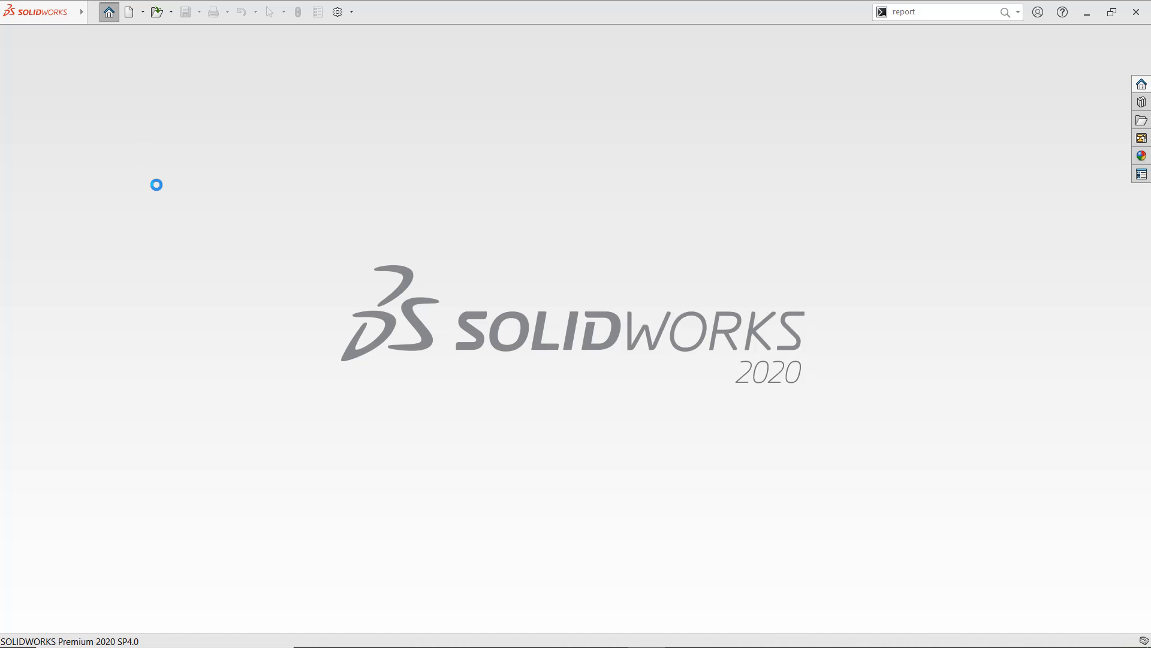
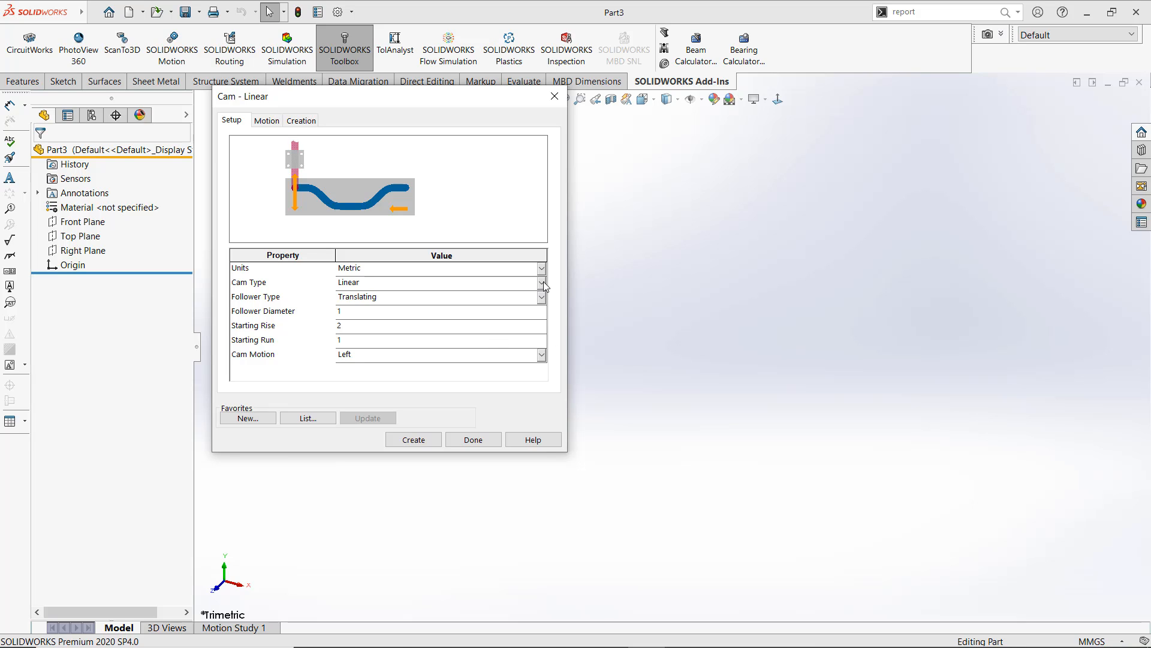
{"action": "left_click", "coordinate": [542, 283]}
{"action": "left_click", "coordinate": [360, 303]}
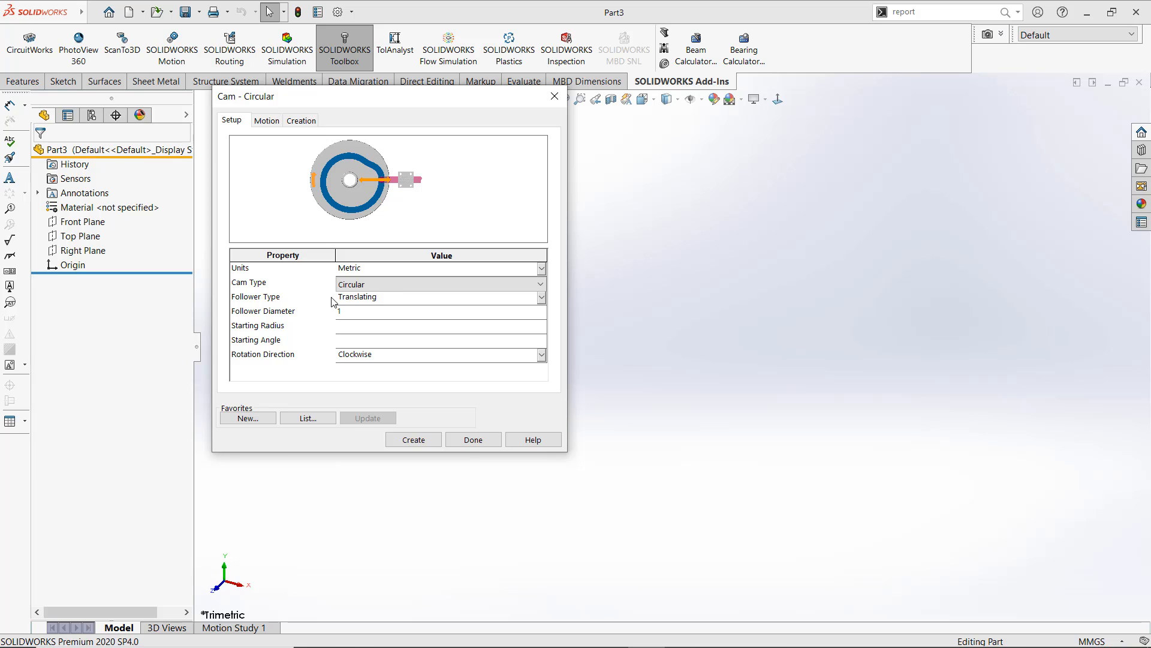
Try the Offset Left, Offset Right and Swing Left follower types for the circular cam, and return to Translating
{"action": "left_click", "coordinate": [381, 298]}
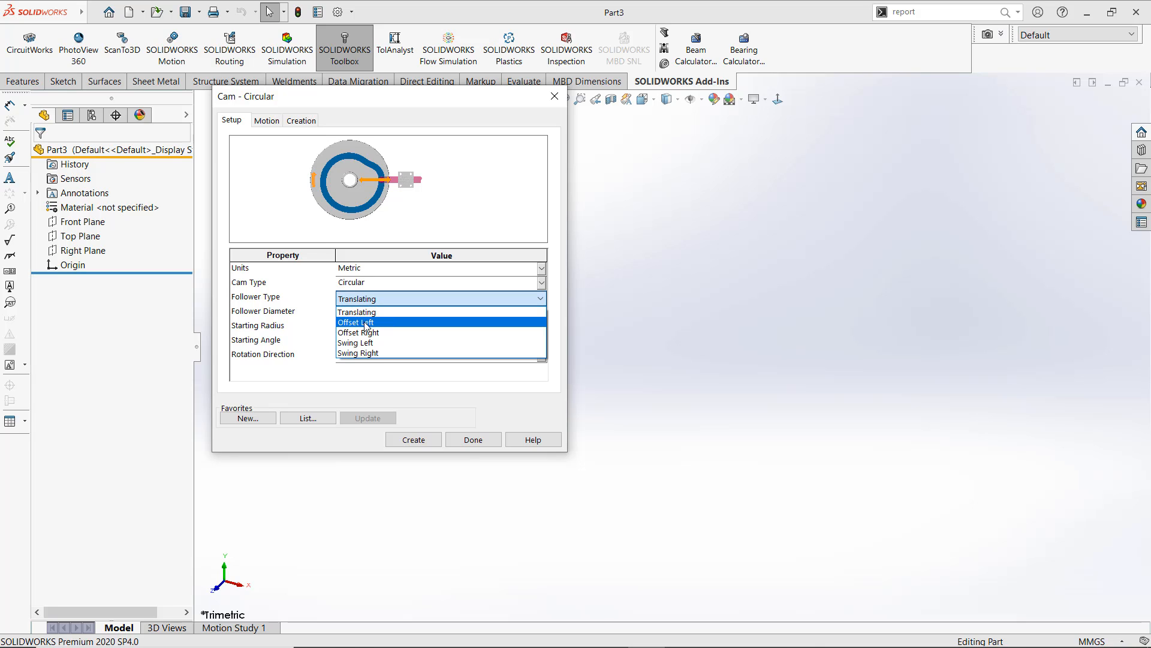
{"action": "left_click", "coordinate": [373, 317]}
{"action": "left_click", "coordinate": [372, 299]}
{"action": "left_click", "coordinate": [372, 332]}
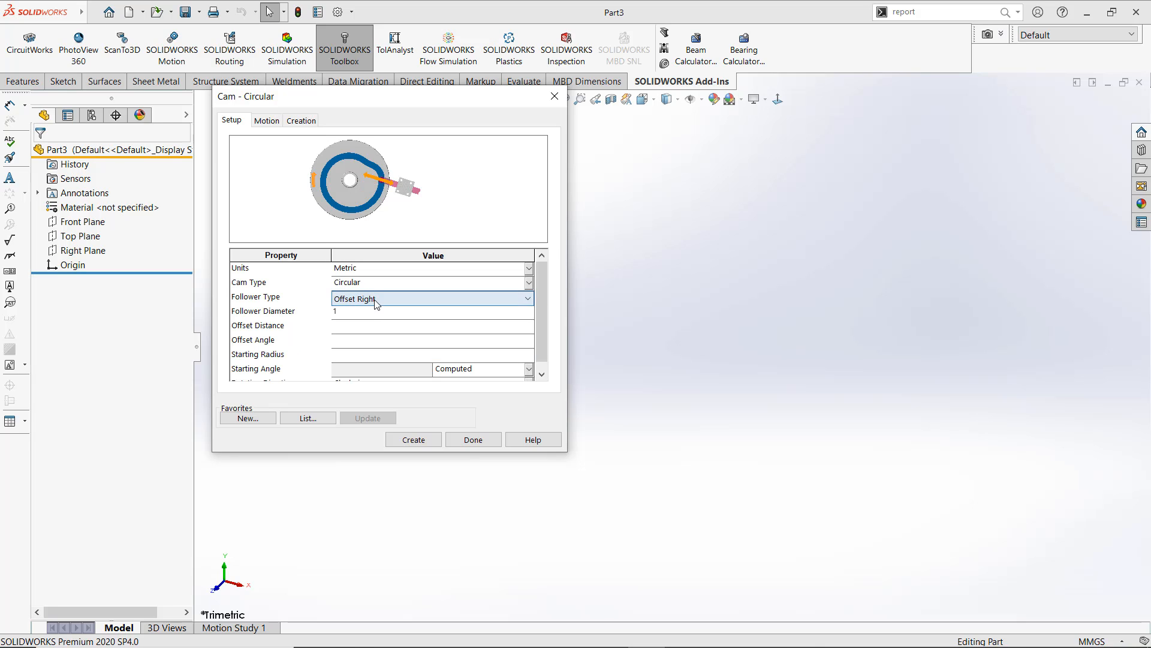
{"action": "left_click", "coordinate": [372, 299]}
{"action": "left_click", "coordinate": [373, 342]}
{"action": "left_click", "coordinate": [372, 299]}
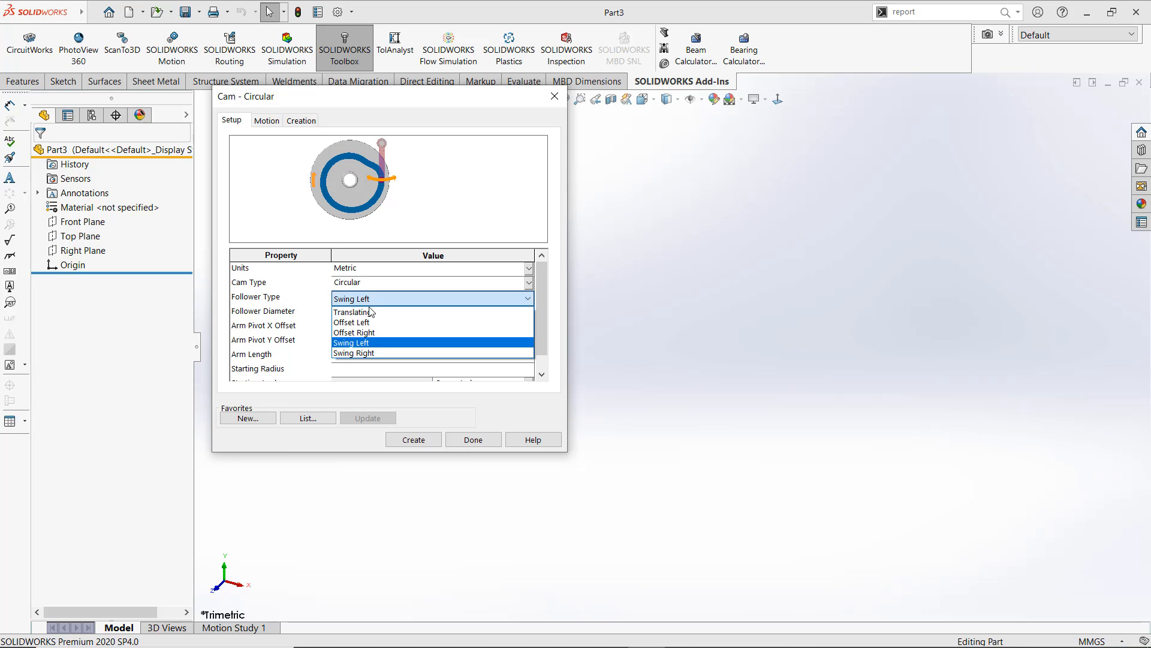
{"action": "left_click", "coordinate": [370, 313]}
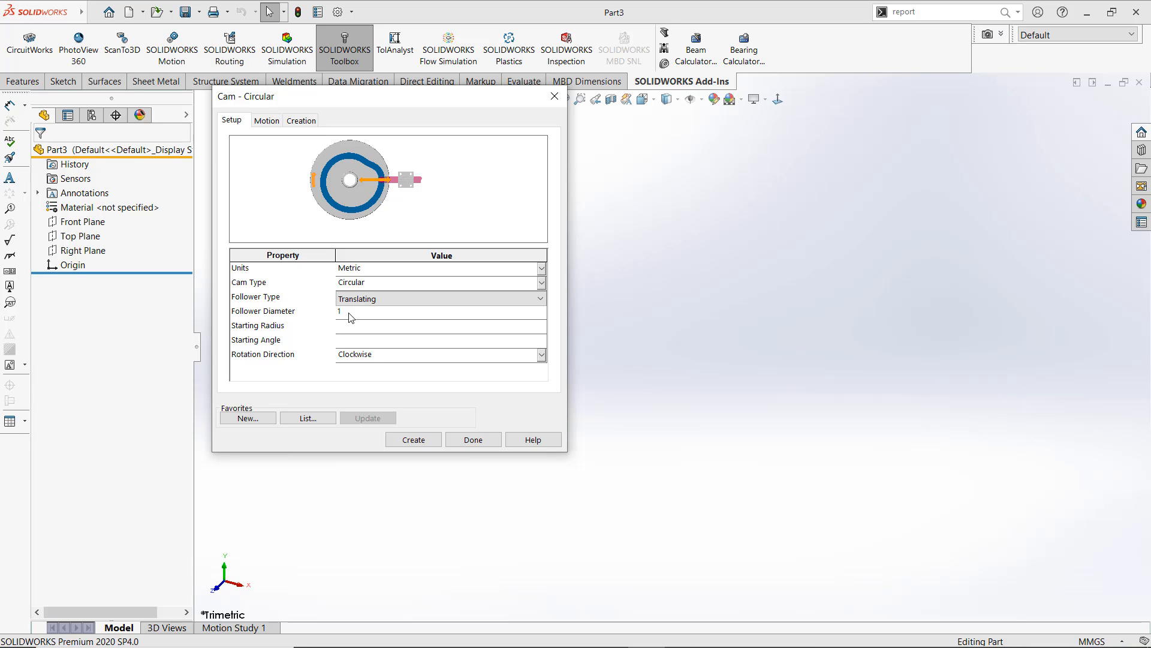
Set the circular cam's starting radius to 3 and its starting angle to 0
{"action": "left_click", "coordinate": [351, 327]}
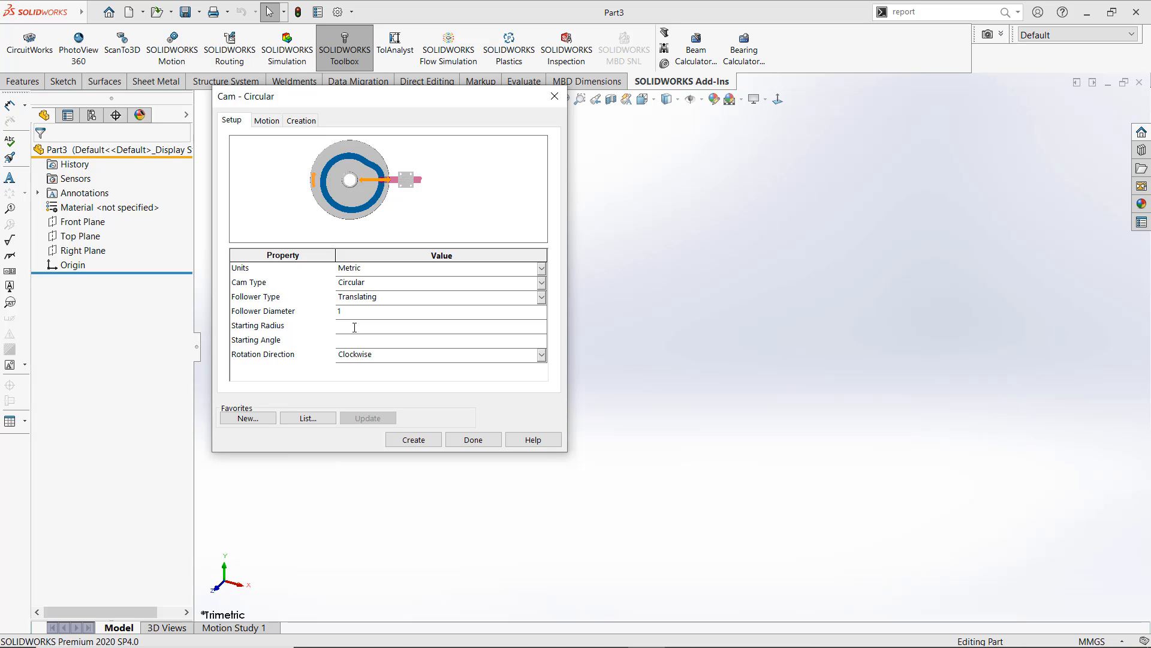
{"action": "left_click", "coordinate": [384, 340]}
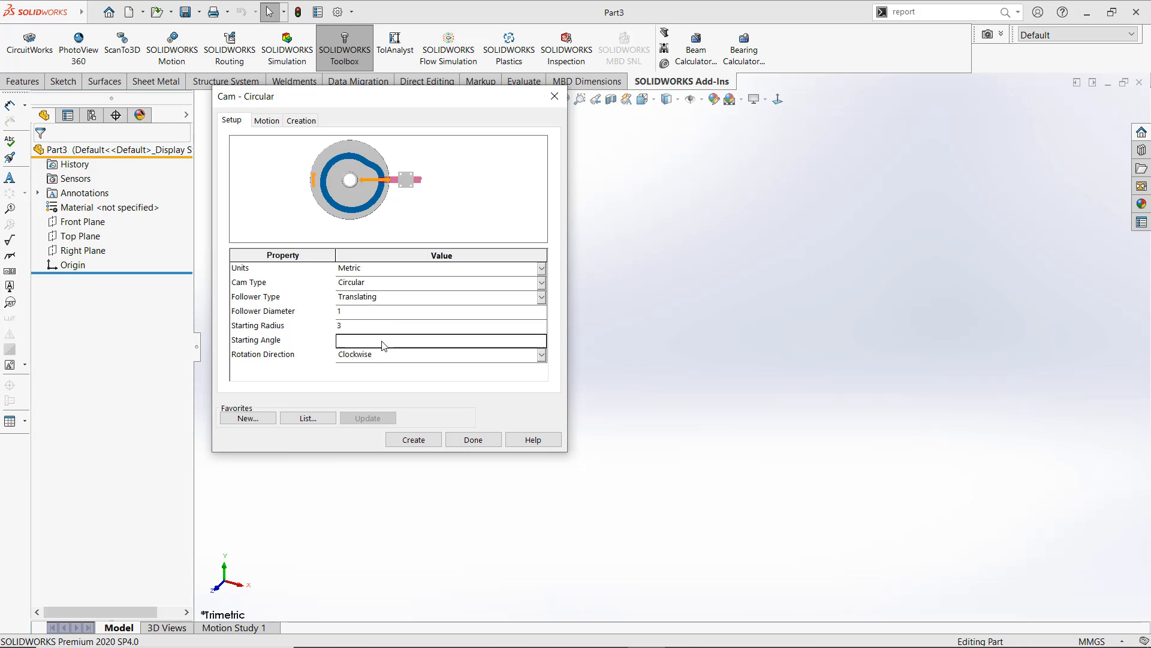
{"action": "type", "text": "0"}
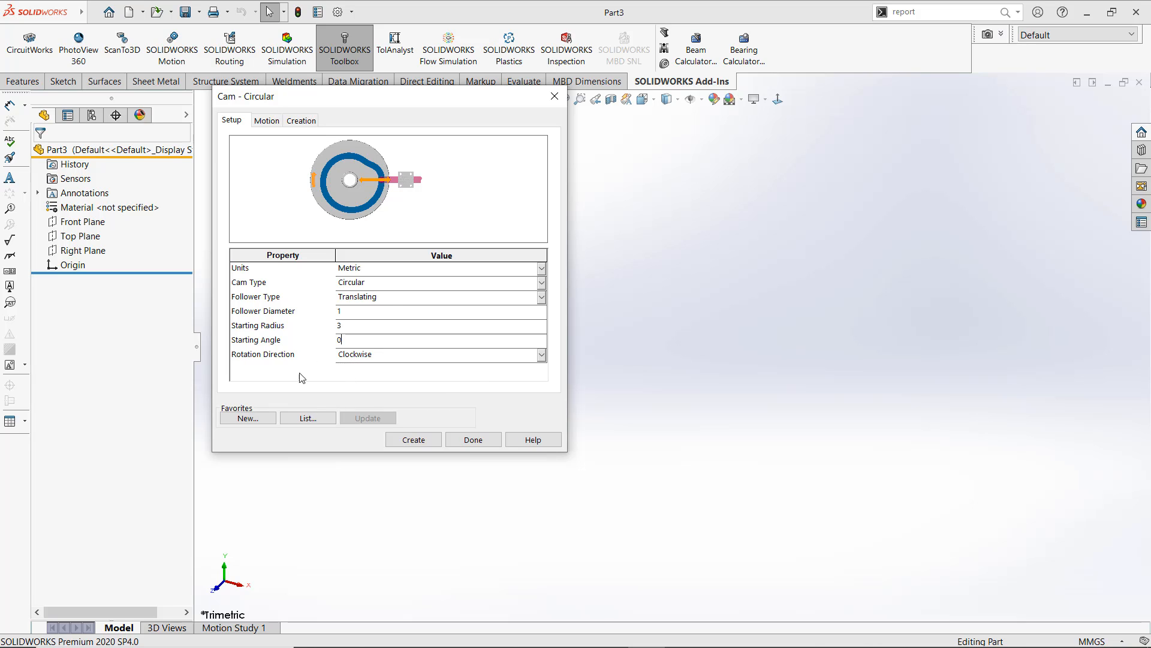
Add a Dwell motion of 90 degrees to the cam's motion definition
{"action": "left_click", "coordinate": [264, 123]}
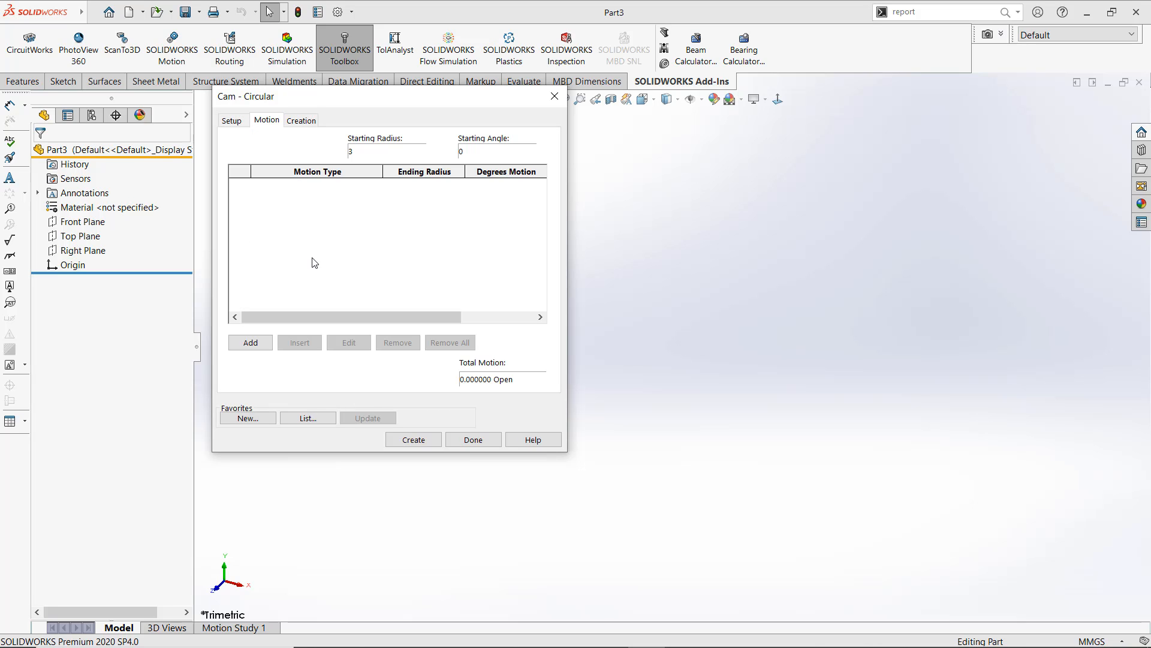
{"action": "left_click", "coordinate": [260, 340]}
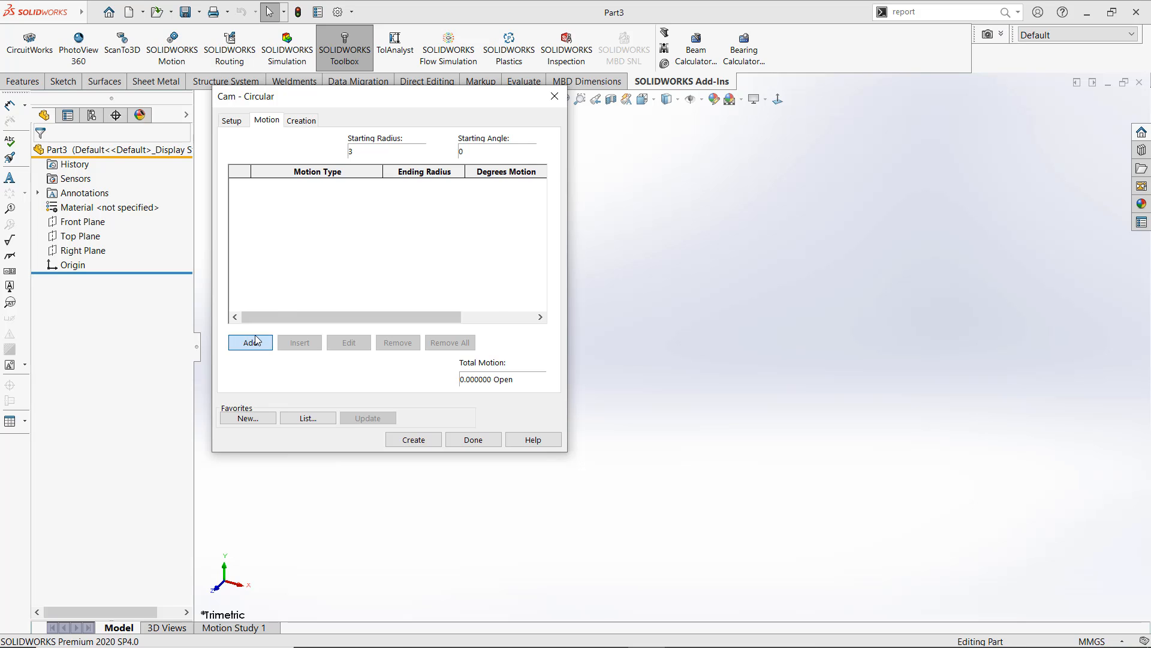
{"action": "left_click", "coordinate": [391, 282]}
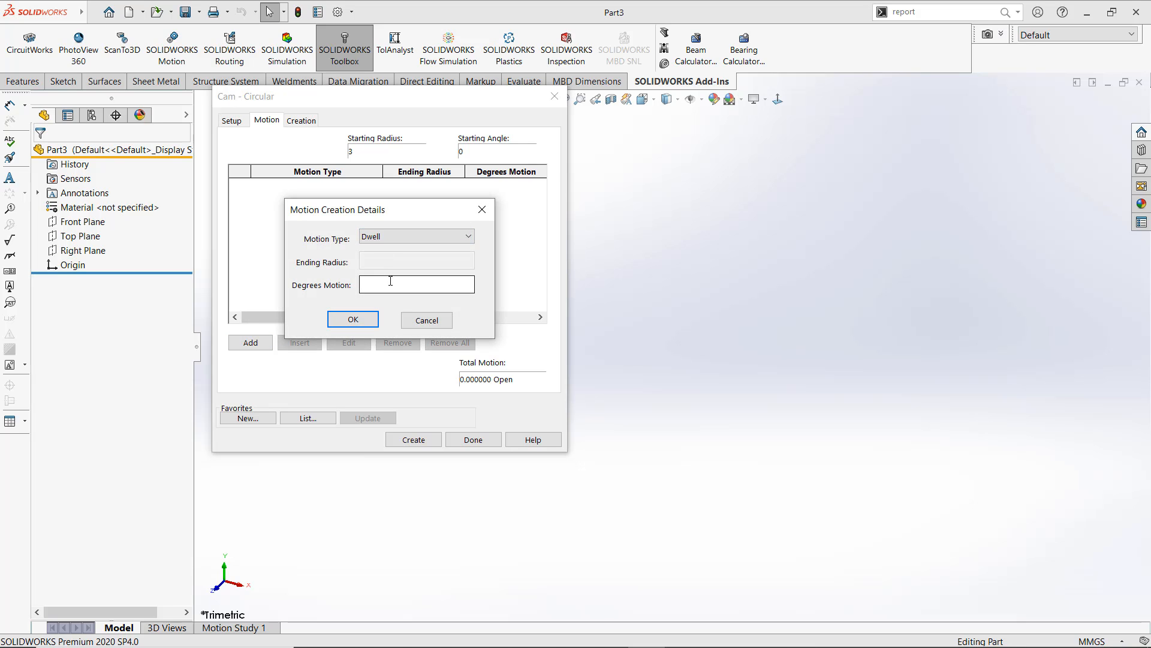
{"action": "left_click", "coordinate": [391, 285]}
{"action": "left_click", "coordinate": [355, 317]}
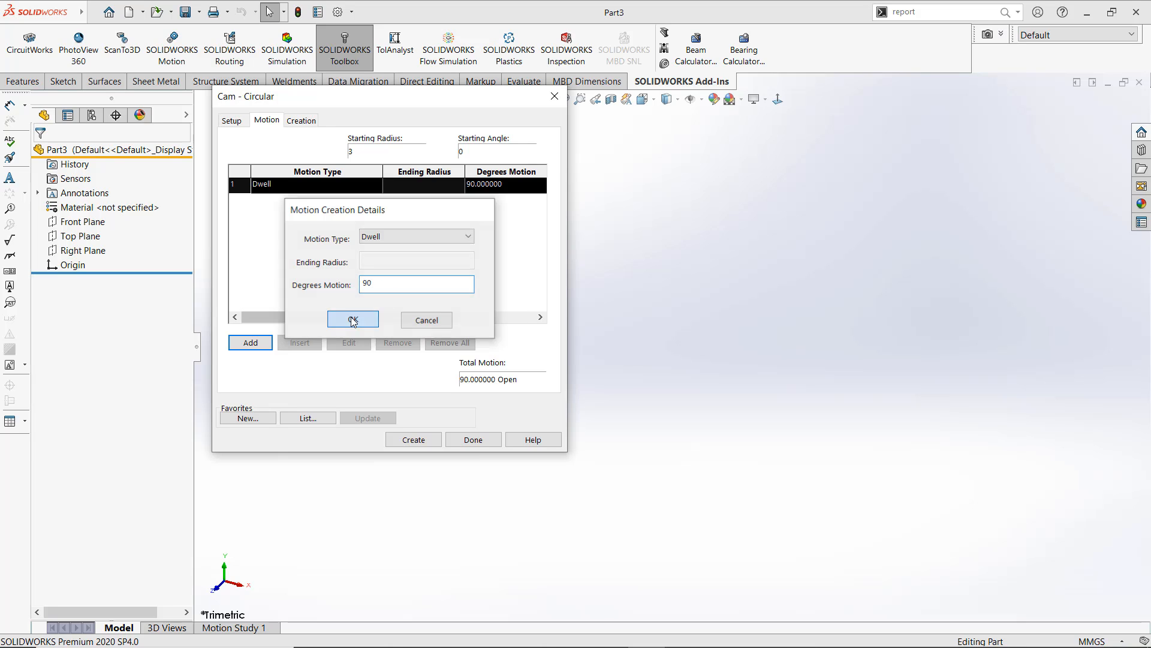
Add a Constant Acceleration motion with an ending radius of 10 over 120 degrees
{"action": "left_click", "coordinate": [257, 344]}
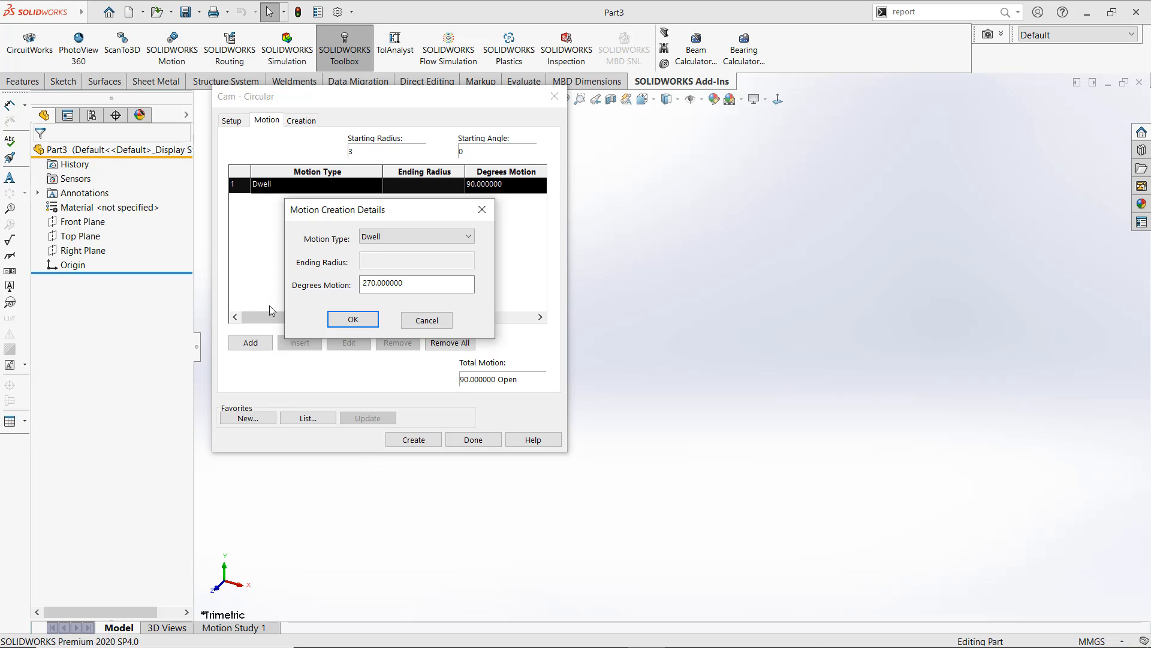
{"action": "left_click", "coordinate": [375, 239]}
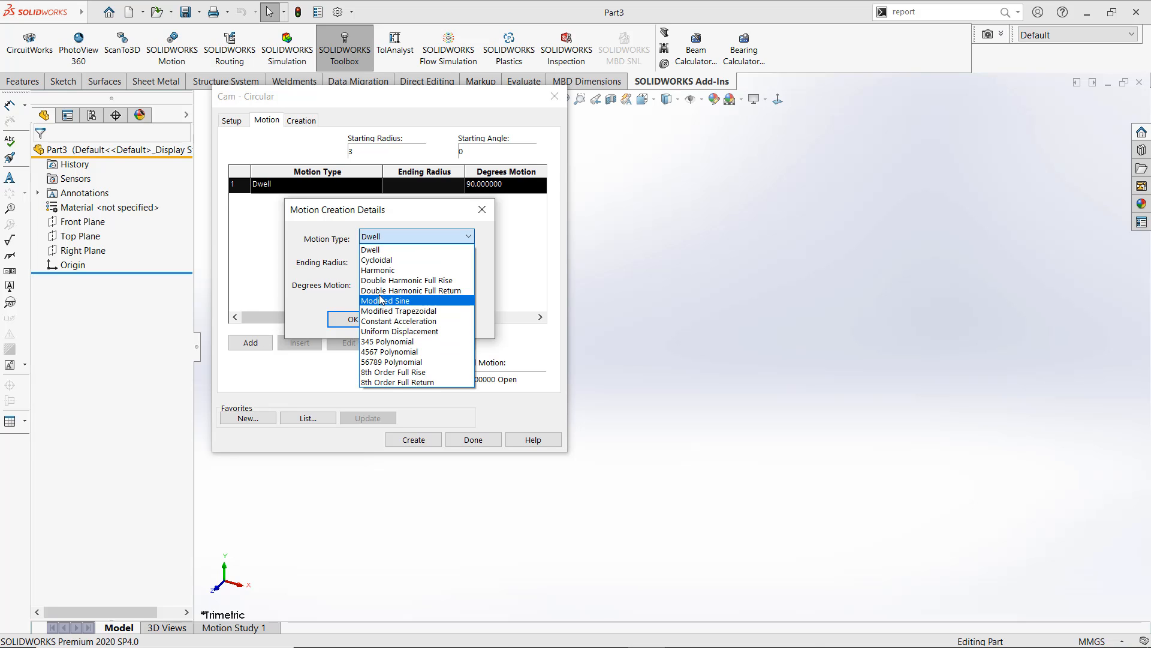
{"action": "left_click", "coordinate": [399, 320]}
{"action": "left_click", "coordinate": [390, 262]}
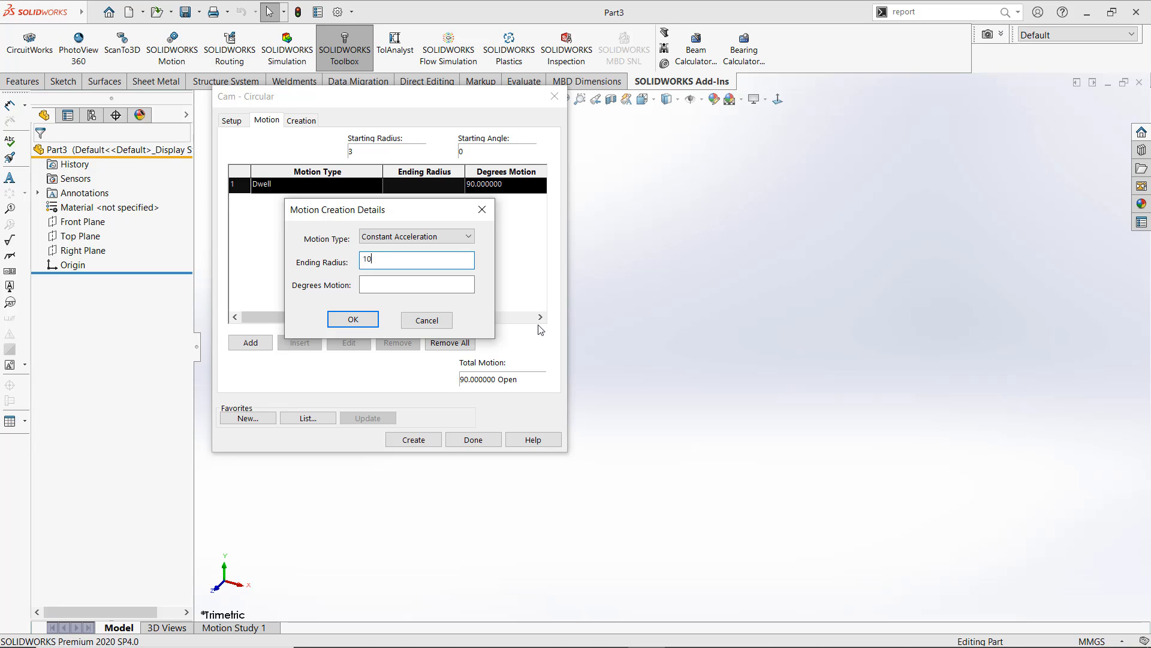
{"action": "left_click", "coordinate": [452, 288]}
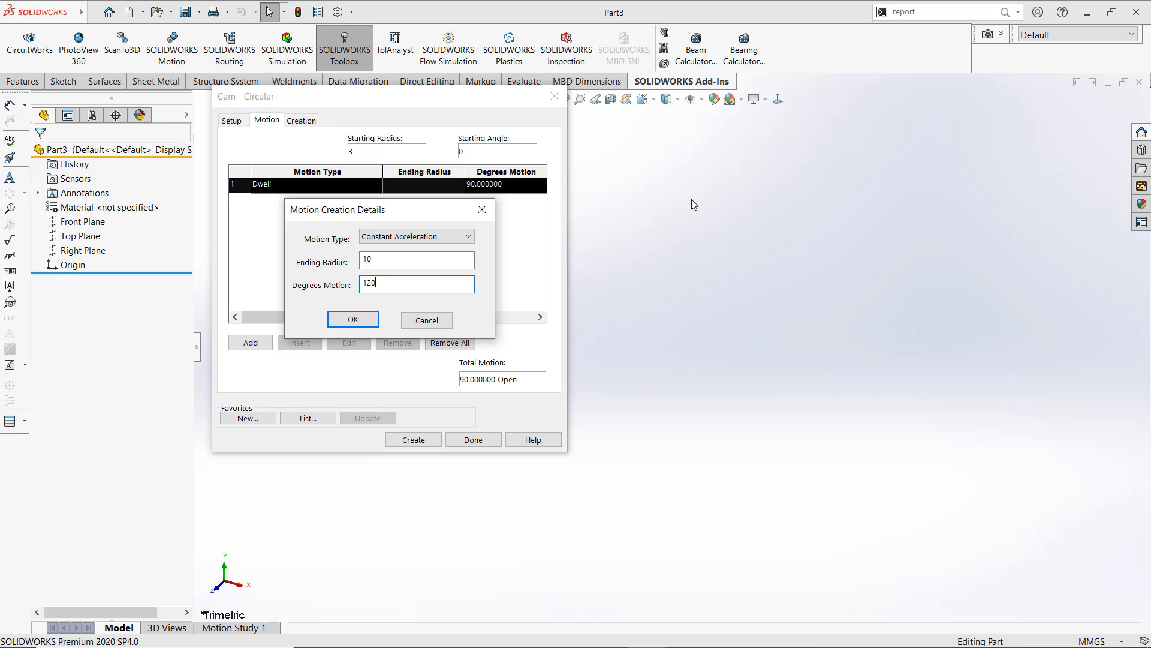
{"action": "left_click", "coordinate": [353, 319]}
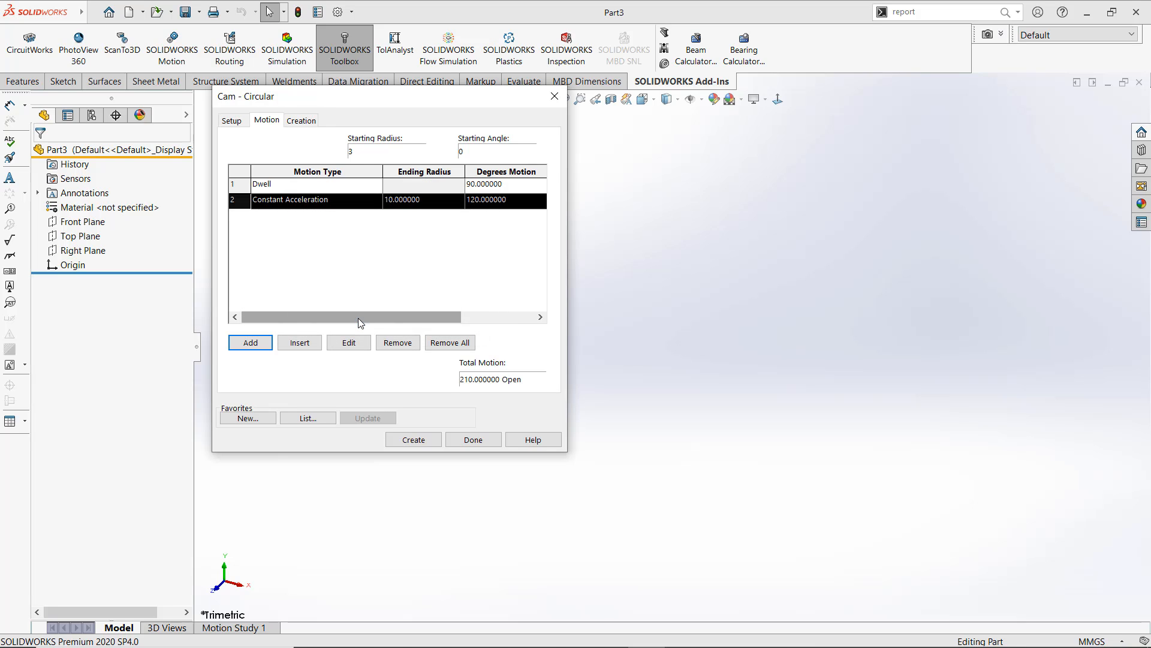
Add a Cycloidal motion with an ending radius of 5 over 60 degrees
{"action": "left_click", "coordinate": [251, 342]}
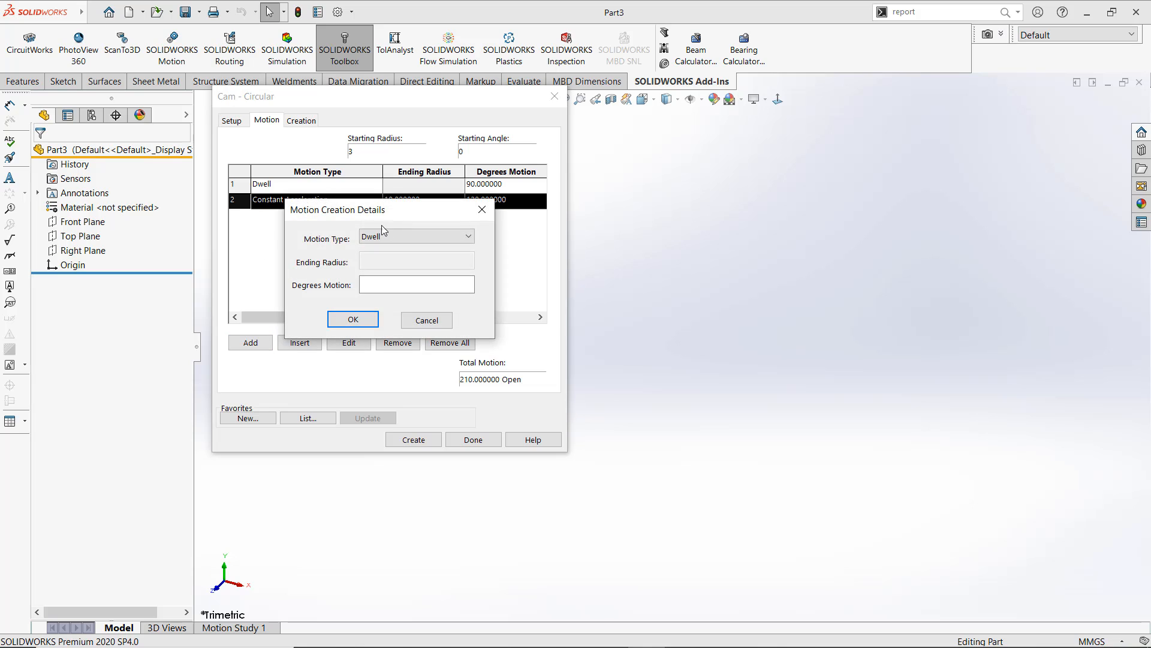
{"action": "left_click", "coordinate": [395, 238]}
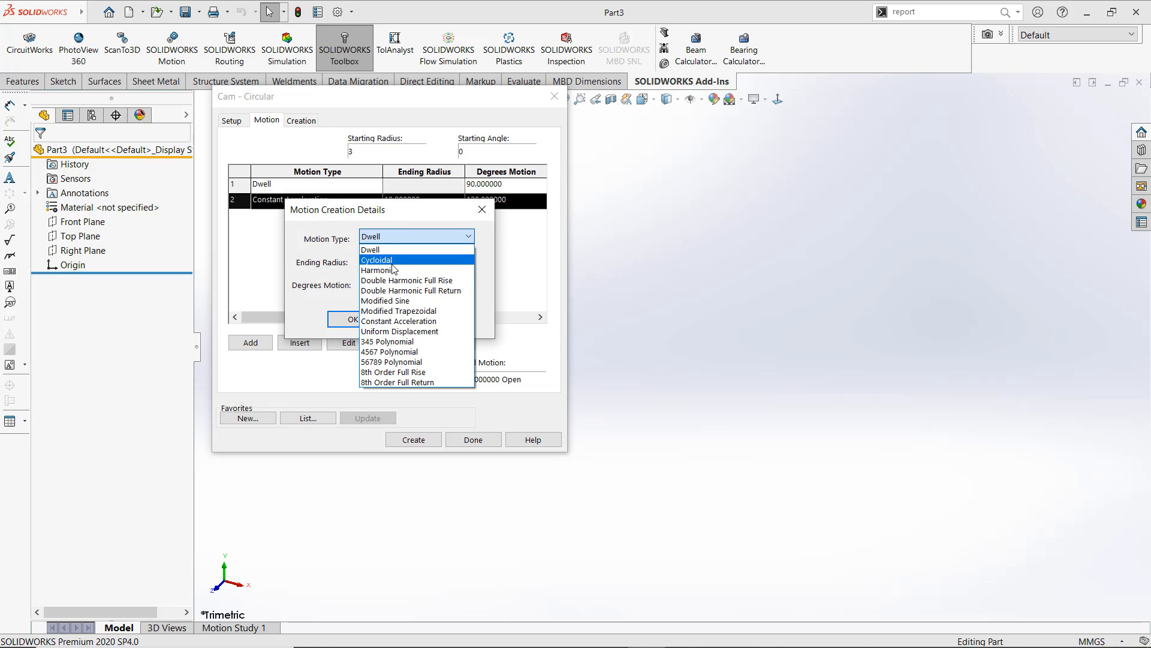
{"action": "left_click", "coordinate": [387, 257]}
{"action": "left_click", "coordinate": [388, 259]}
{"action": "double_click", "coordinate": [388, 259]}
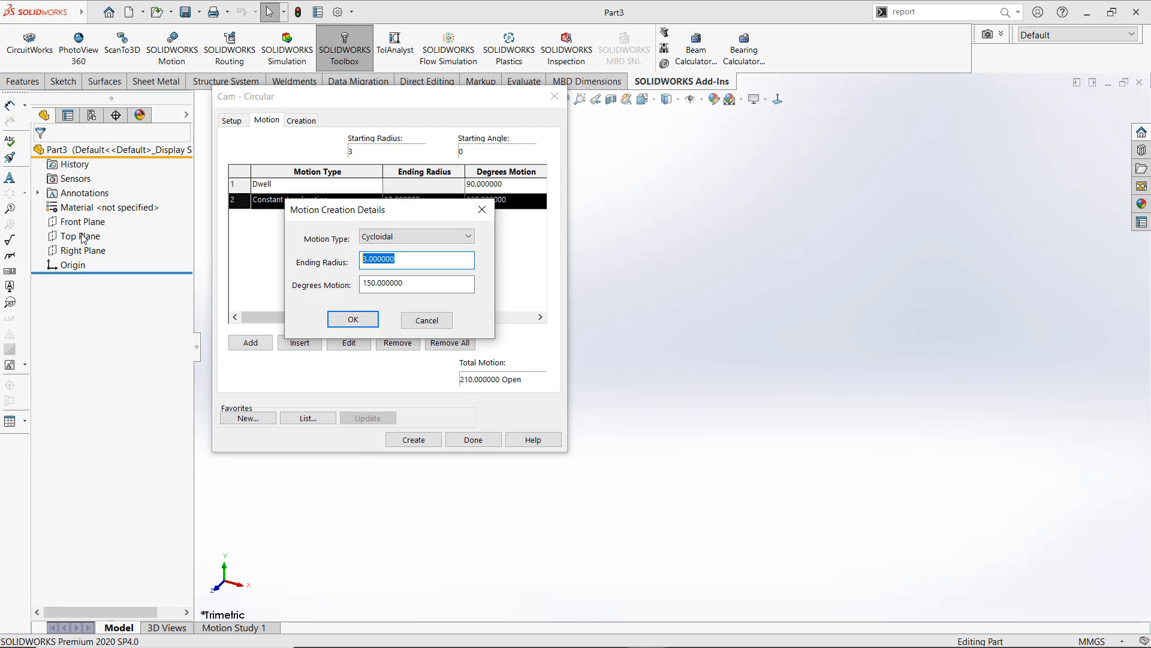
{"action": "type", "text": "5"}
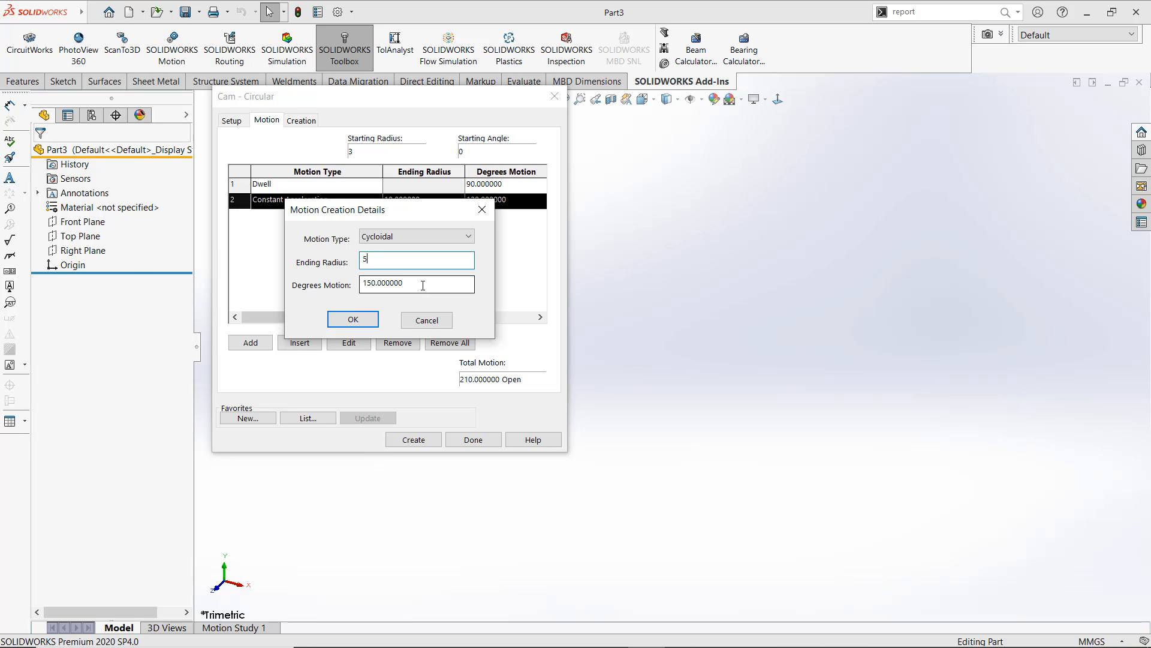
{"action": "key", "text": "Tab"}
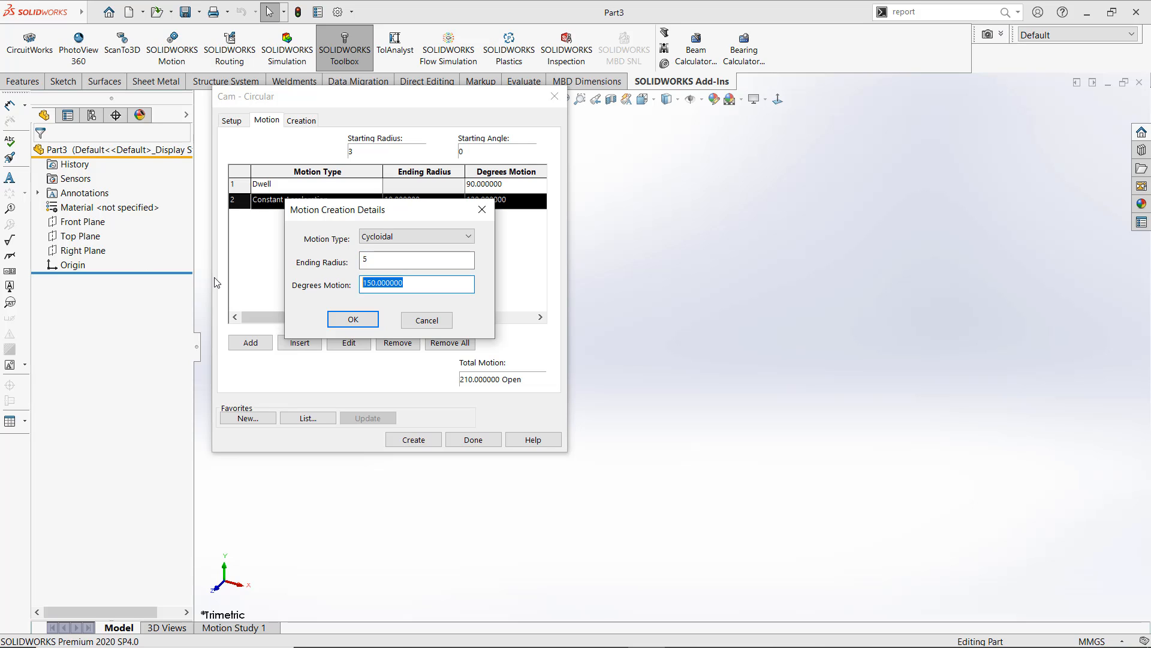
{"action": "type", "text": "9"}
{"action": "key", "text": "BackSpace"}
{"action": "type", "text": "60"}
{"action": "left_click", "coordinate": [339, 318]}
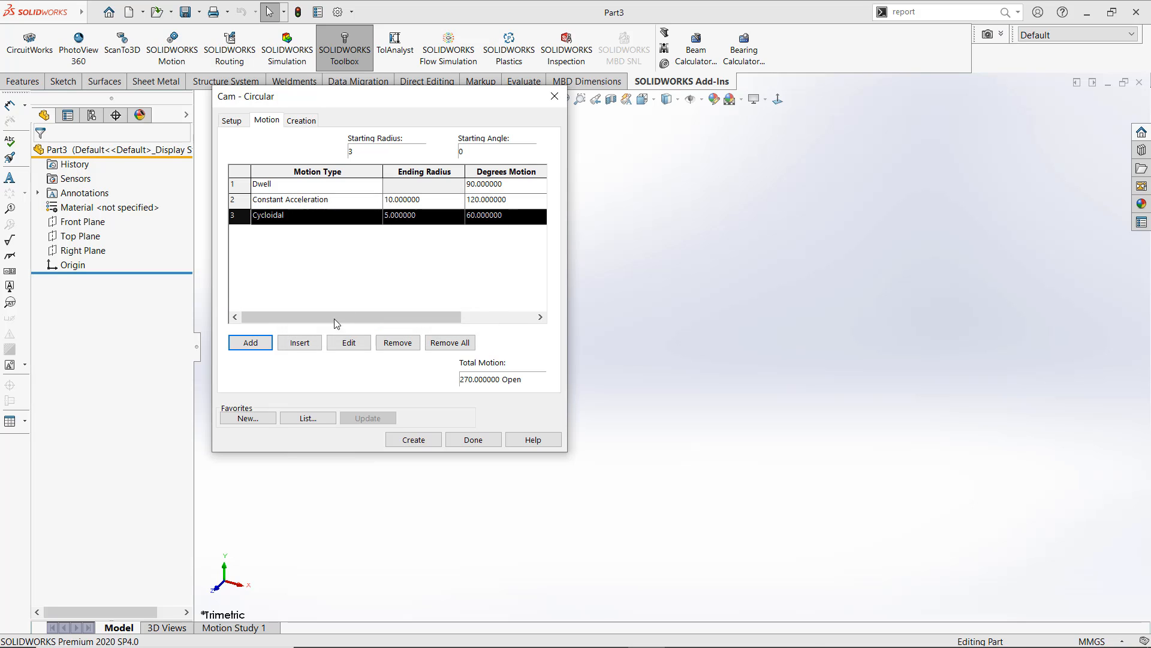
Add a Modified Sine motion with an ending radius of 6.5 over 45 degrees
{"action": "left_click", "coordinate": [251, 347]}
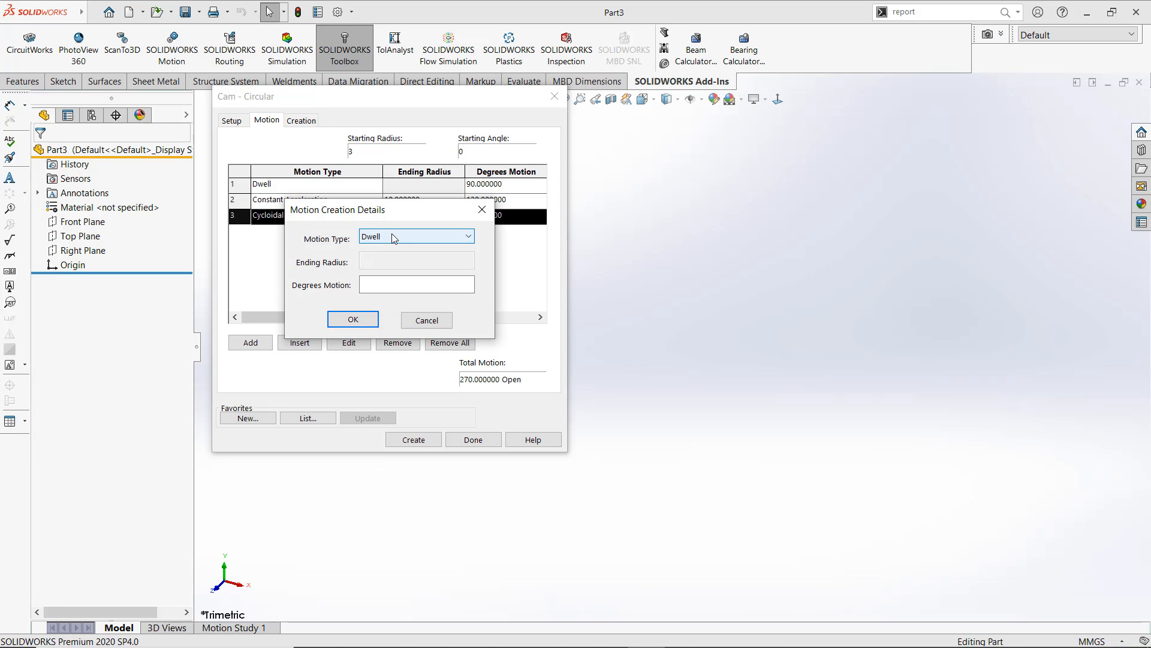
{"action": "left_click", "coordinate": [394, 237]}
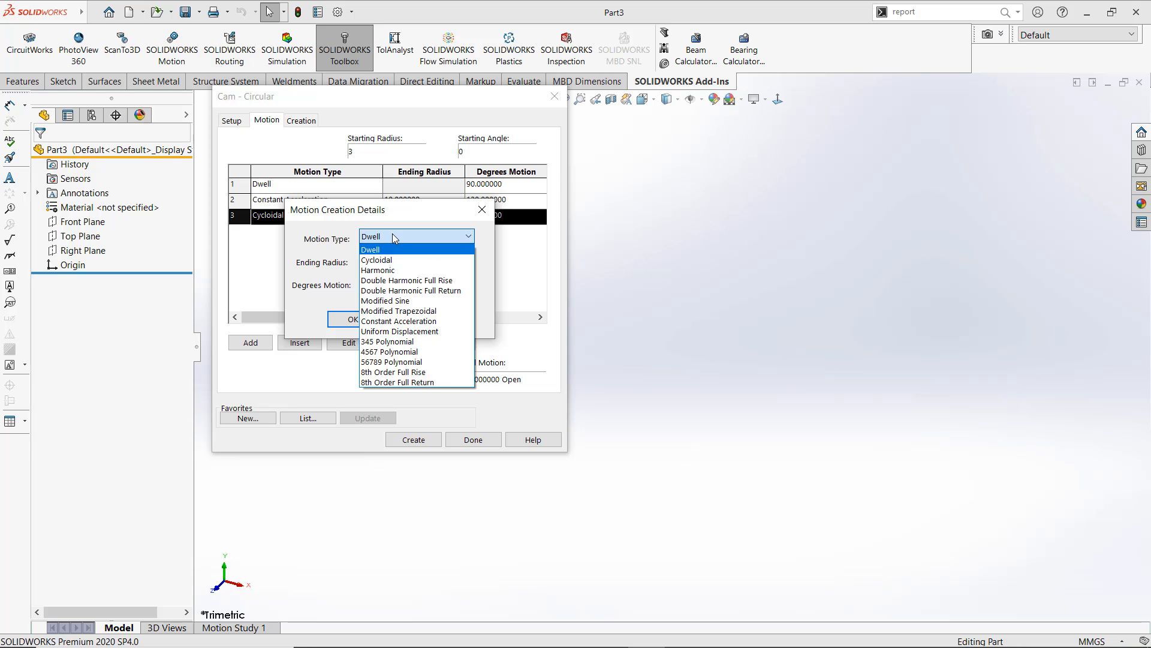
{"action": "left_click", "coordinate": [396, 301]}
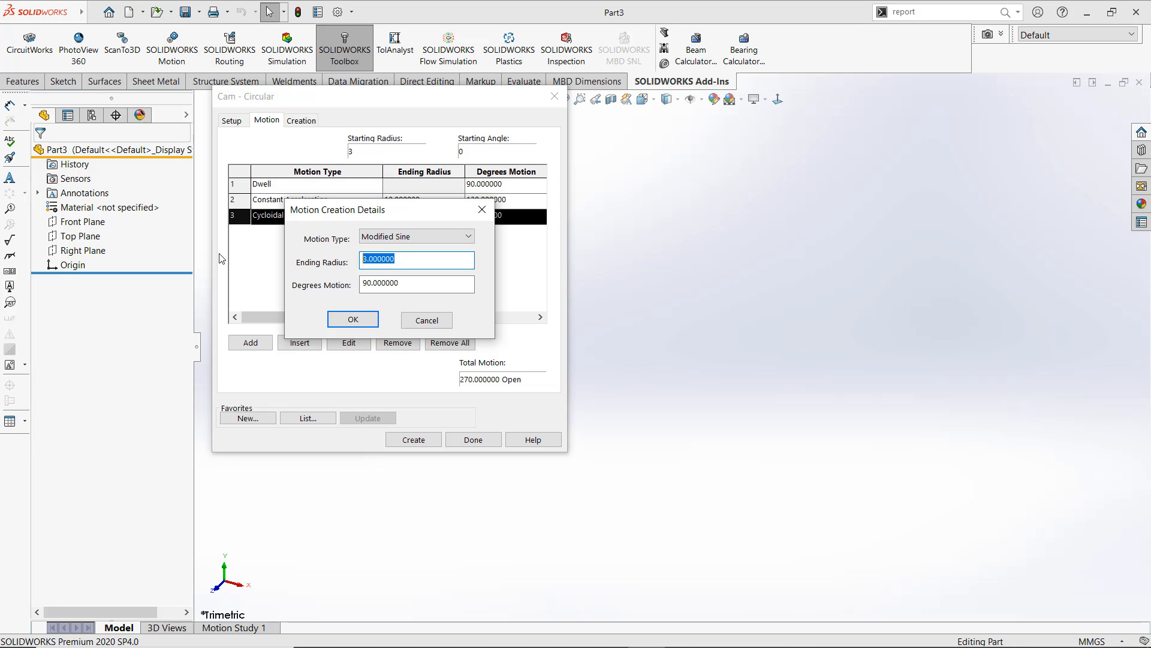
{"action": "type", "text": "6.5"}
{"action": "key", "text": "Tab"}
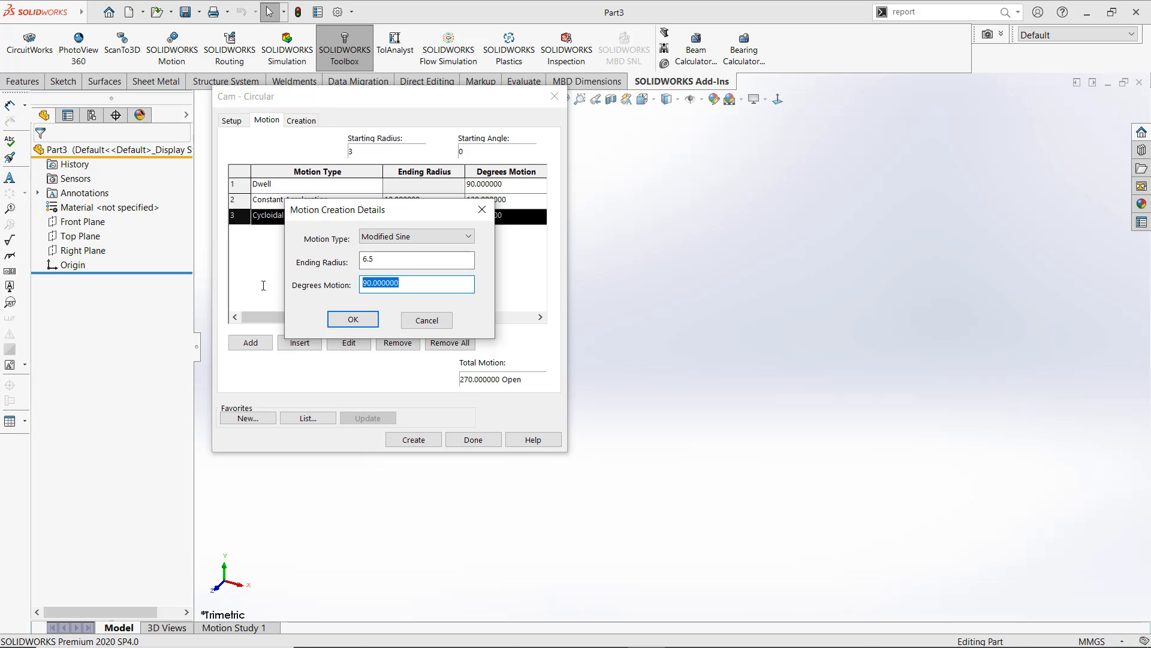
{"action": "type", "text": "45"}
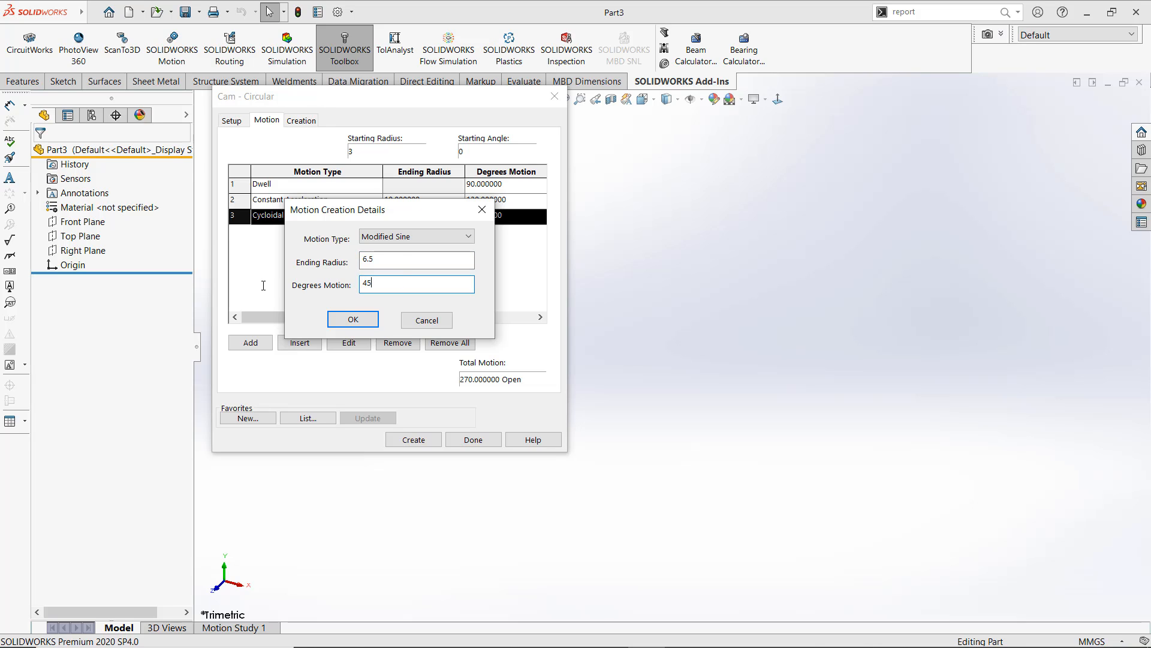
{"action": "left_click", "coordinate": [354, 318]}
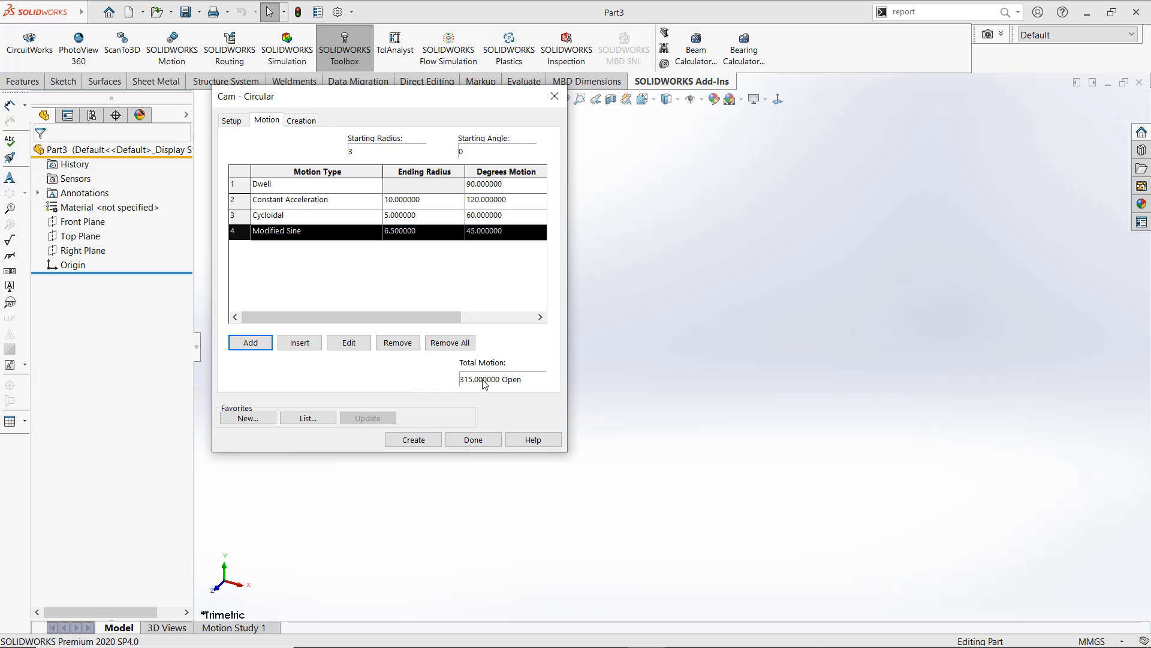
Add a Harmonic motion with an ending radius of 6 over 45 degrees
{"action": "left_click", "coordinate": [252, 343]}
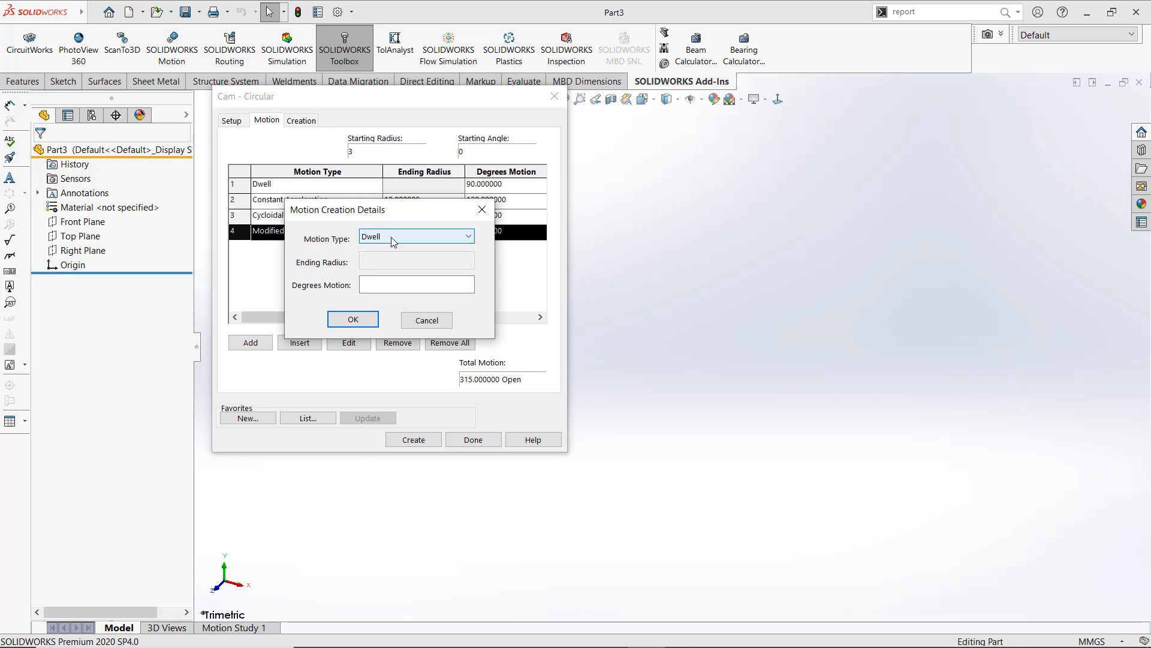
{"action": "left_click", "coordinate": [393, 240]}
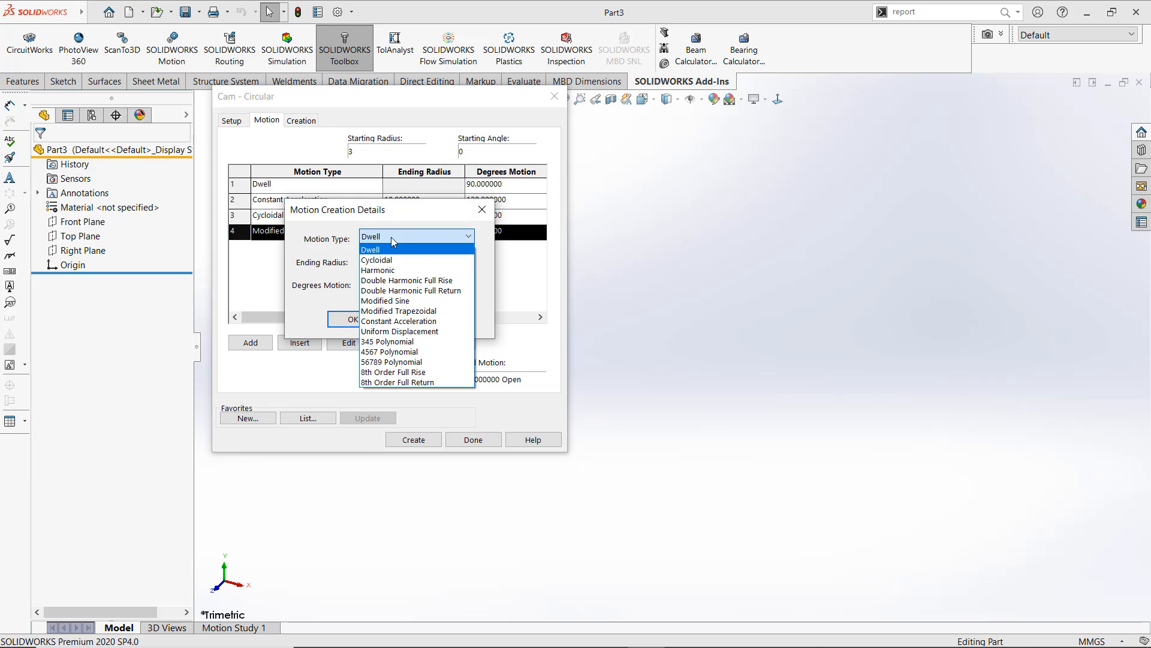
{"action": "left_click", "coordinate": [396, 270]}
{"action": "key", "text": "Tab"}
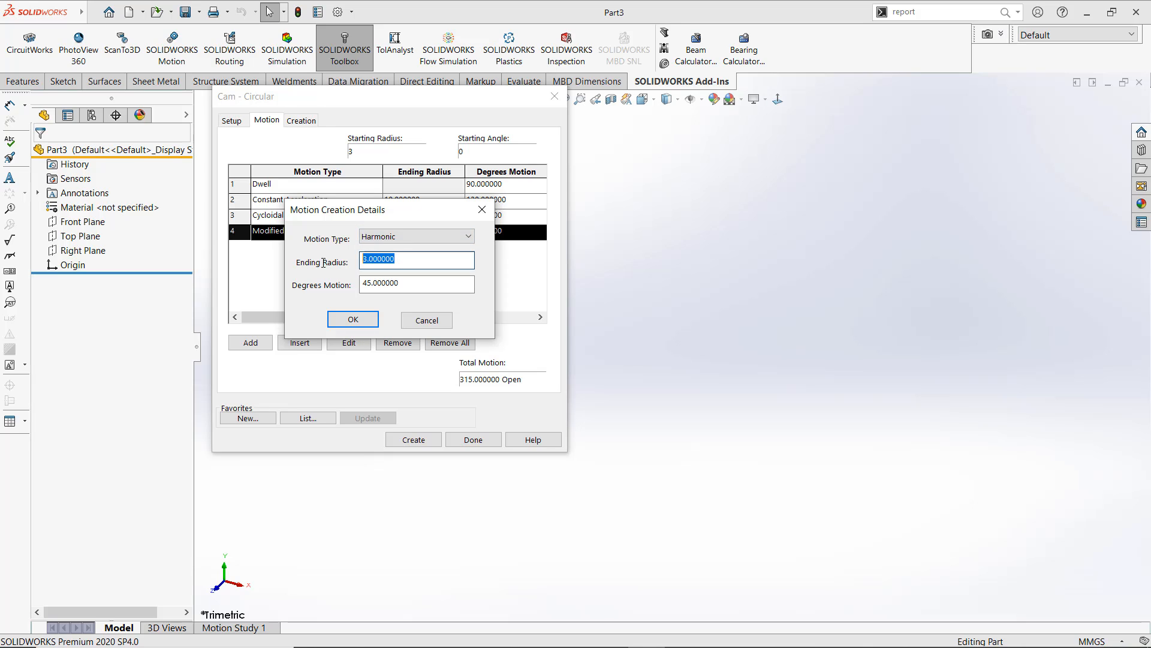
{"action": "type", "text": "6"}
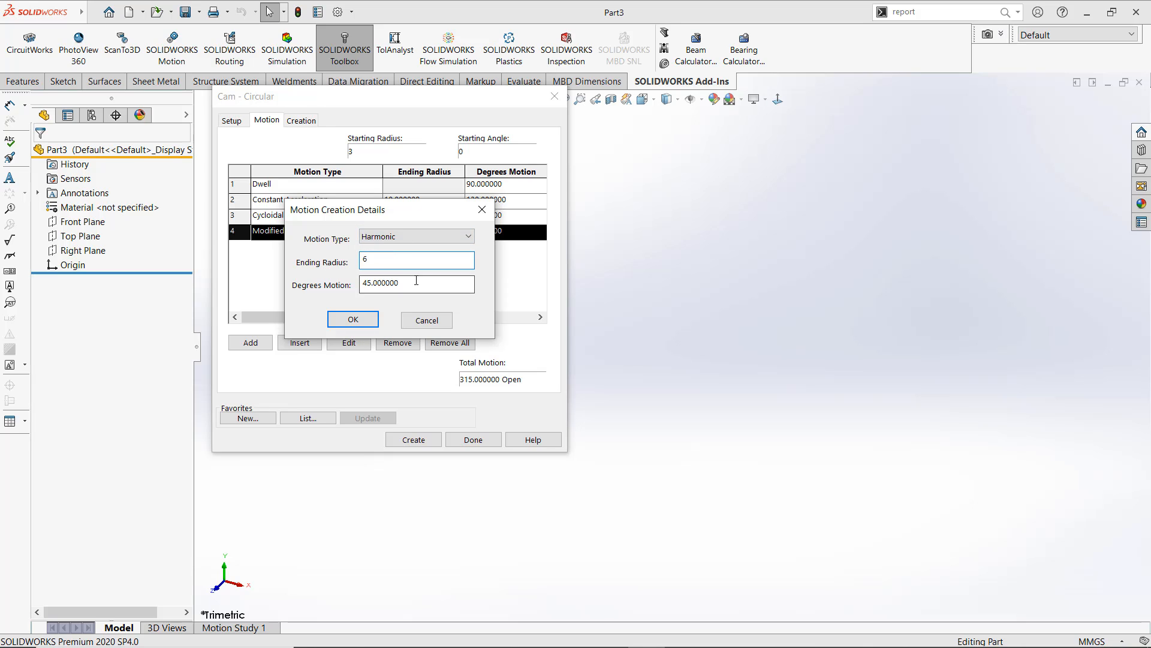
{"action": "key", "text": "Tab"}
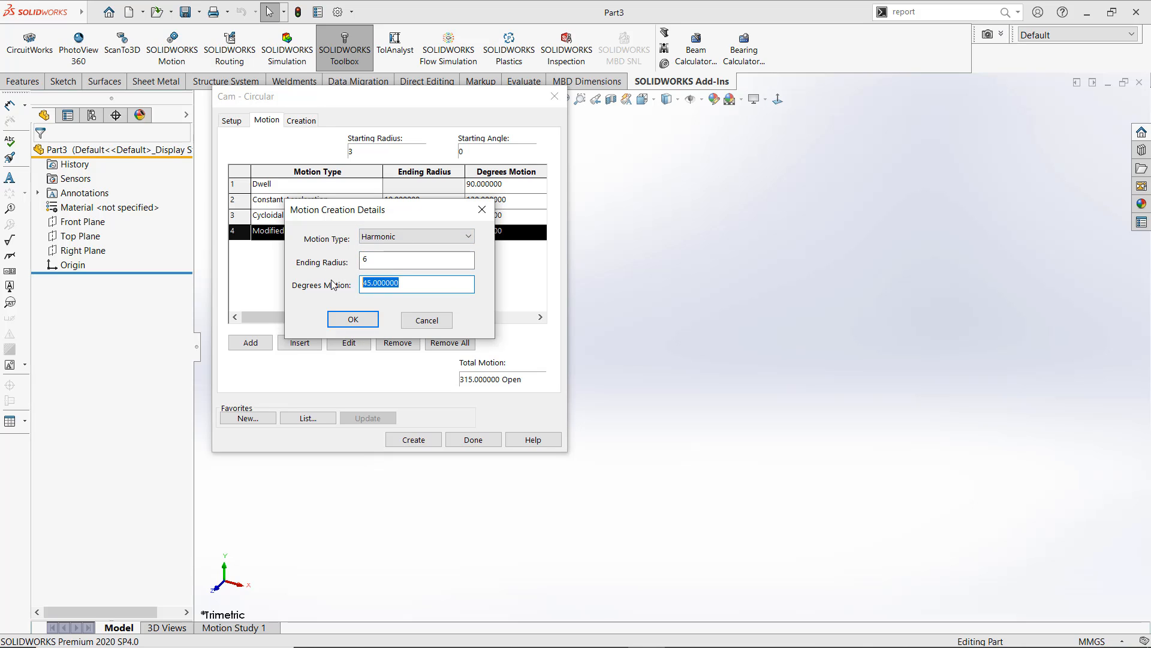
{"action": "left_click", "coordinate": [353, 321]}
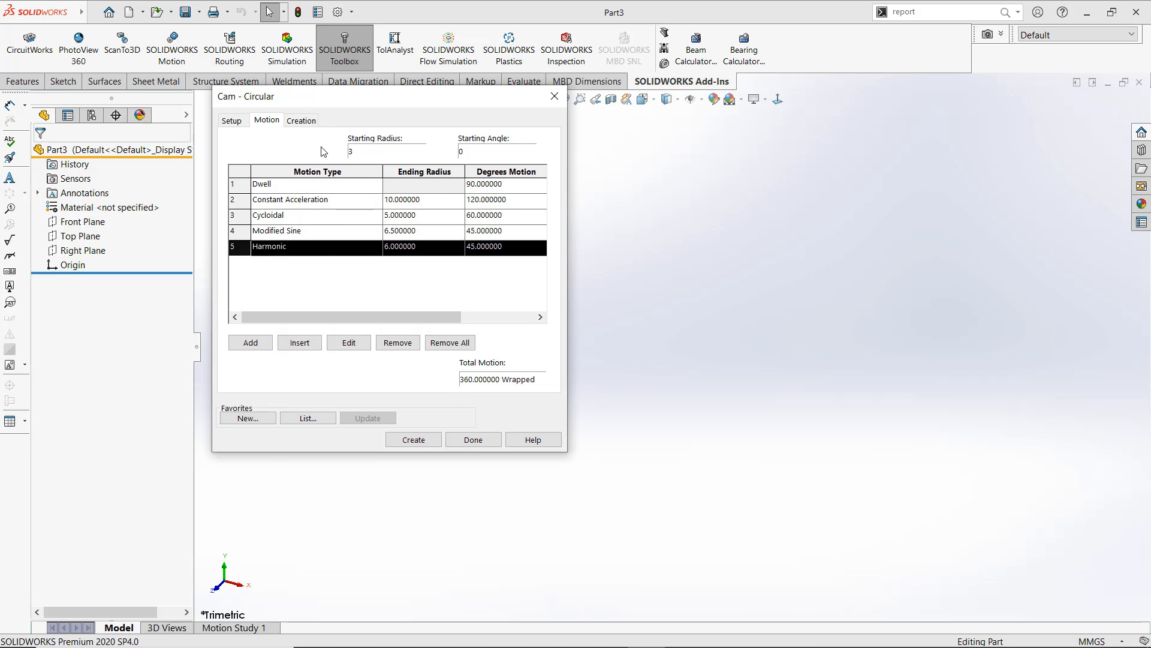
Set the cam blank to diameter 20 and thickness 10, both hubs to diameter 4 and length 0.5, and the through hole to 2
{"action": "left_click", "coordinate": [302, 120]}
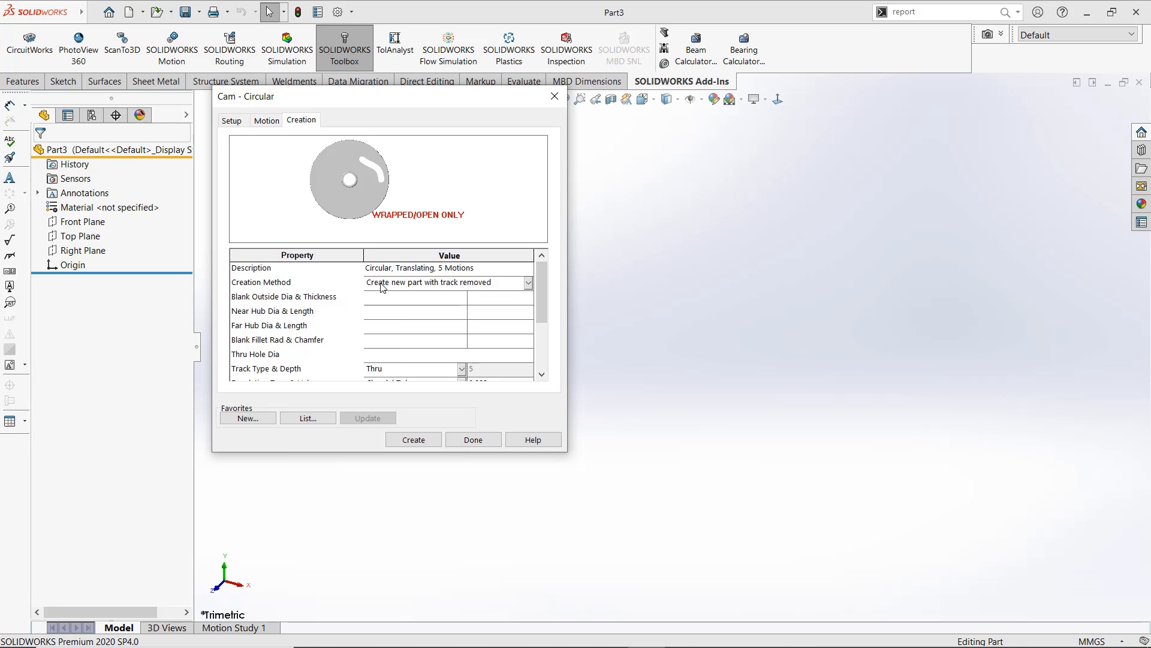
{"action": "left_click", "coordinate": [412, 301]}
{"action": "left_click", "coordinate": [487, 306]}
{"action": "left_click", "coordinate": [441, 316]}
{"action": "left_click", "coordinate": [483, 329]}
{"action": "key", "text": "Tab"}
{"action": "left_click_drag", "start_coordinate": [542, 304], "coordinate": [547, 319]}
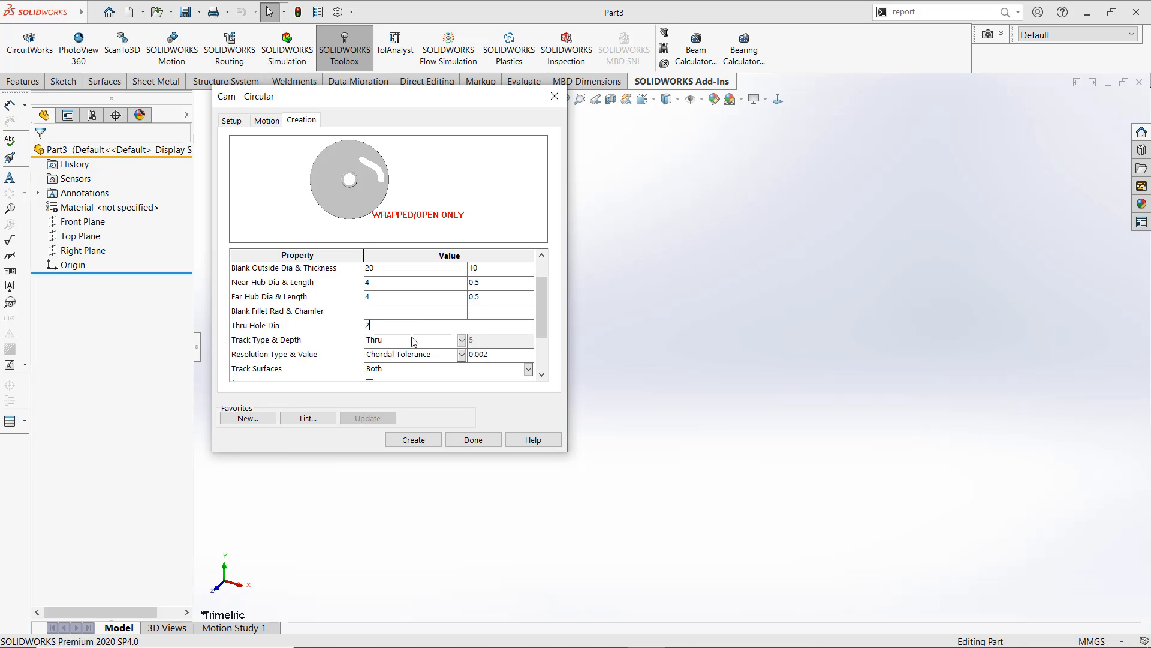
Set the cam's track type to Blind and its resolution type to Chordal Tolerance
{"action": "left_click", "coordinate": [461, 342]}
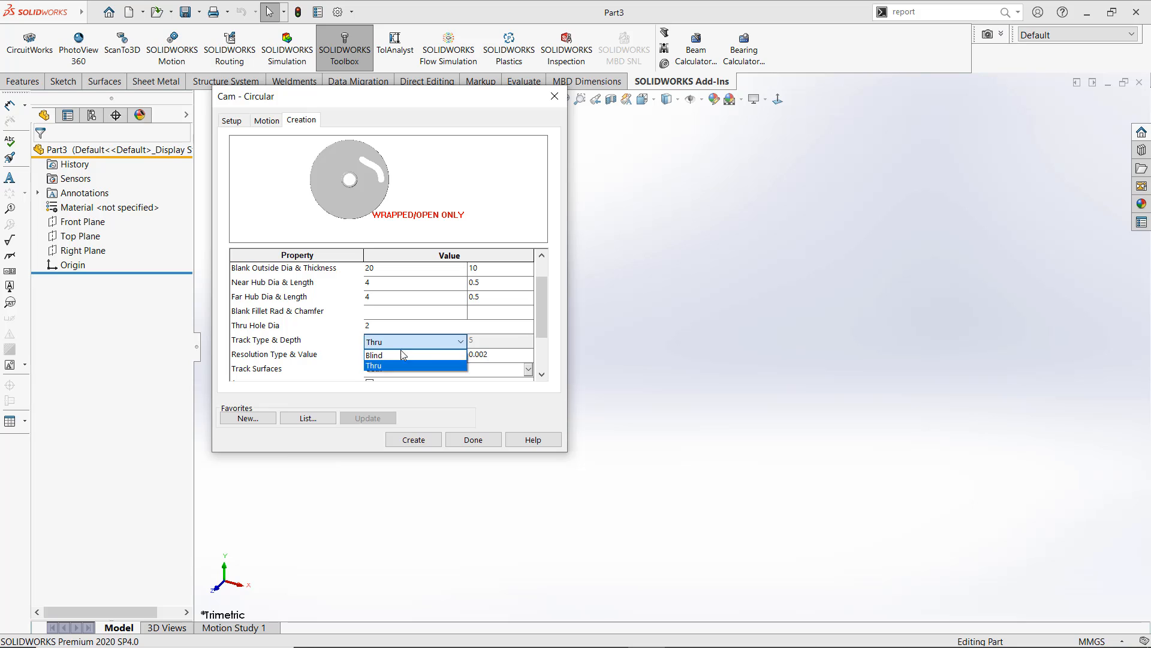
{"action": "left_click", "coordinate": [398, 356]}
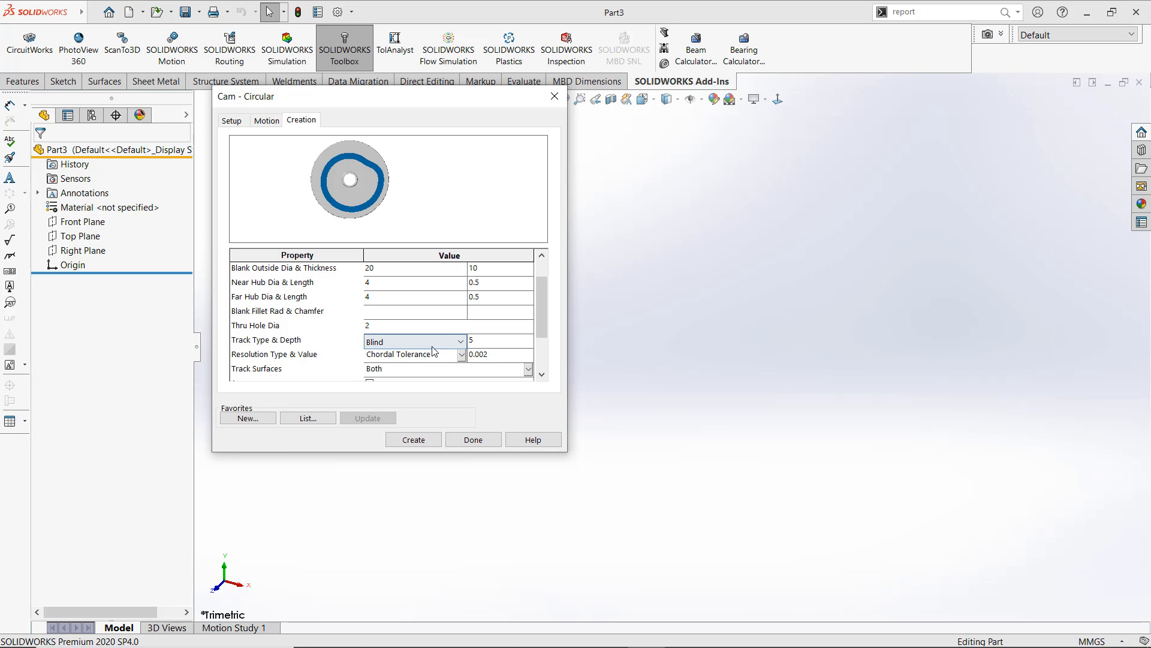
{"action": "left_click", "coordinate": [463, 356]}
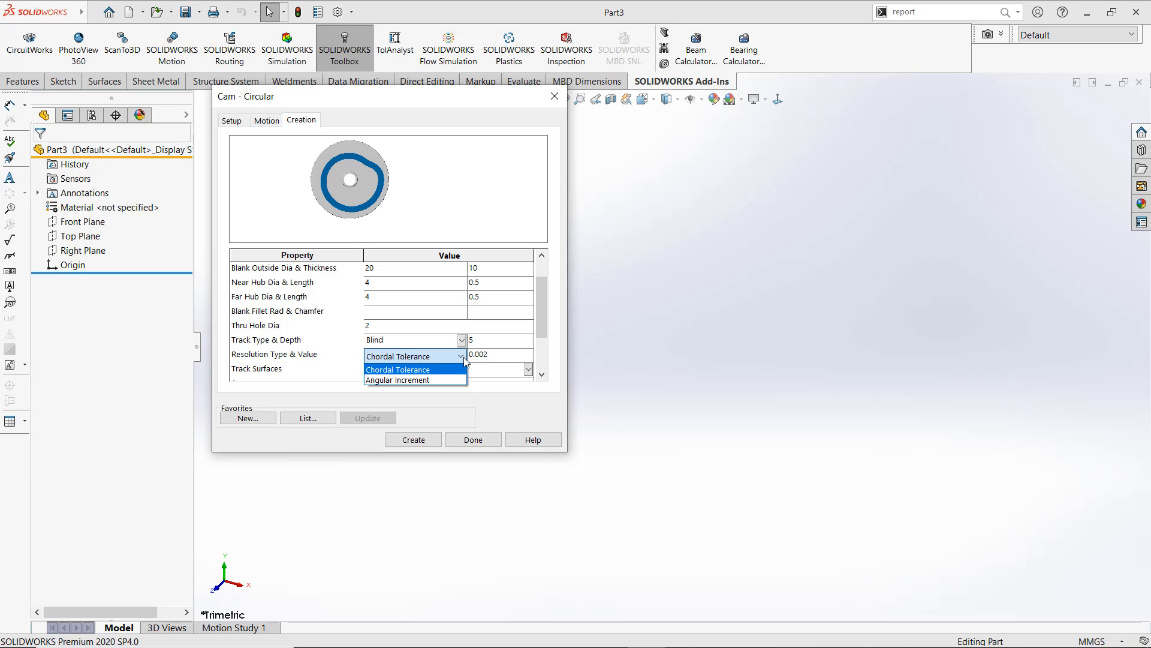
{"action": "left_click", "coordinate": [403, 372]}
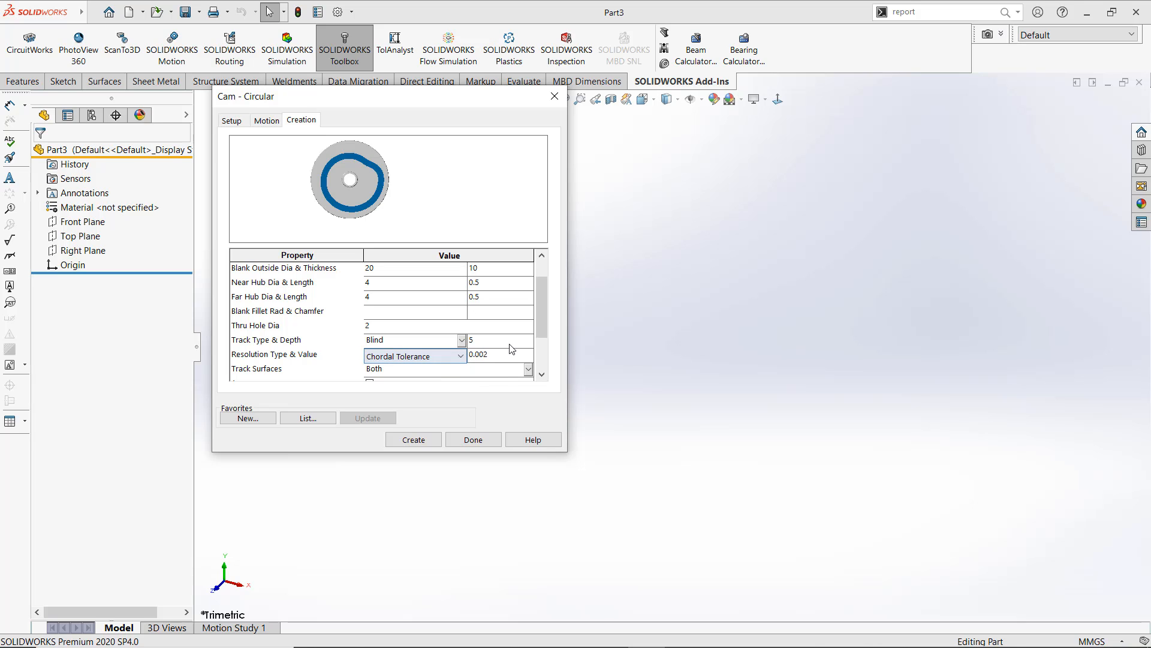
{"action": "left_click", "coordinate": [512, 358]}
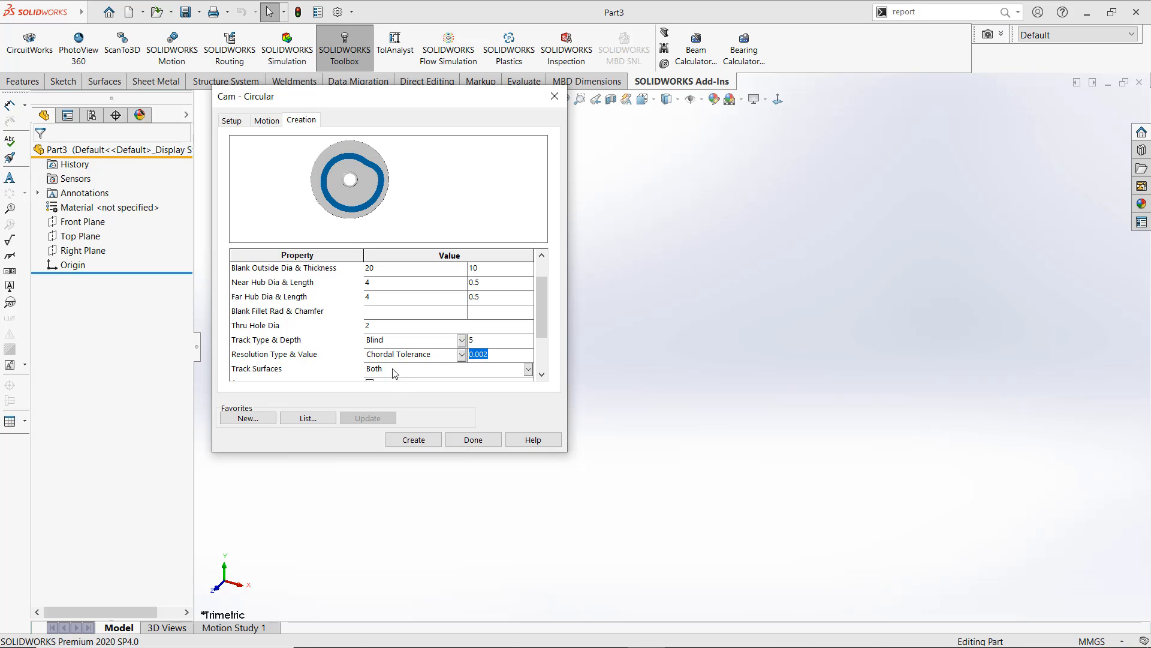
Set the track surfaces to Inner and try to create the cam
{"action": "left_click", "coordinate": [529, 369]}
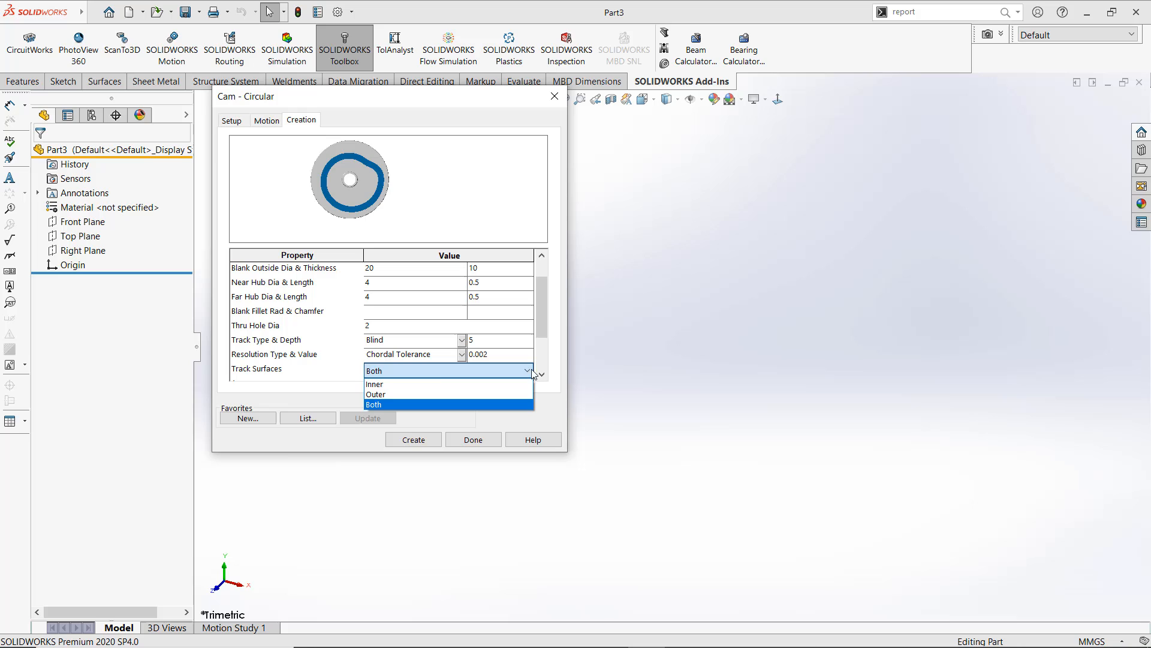
{"action": "left_click", "coordinate": [401, 390]}
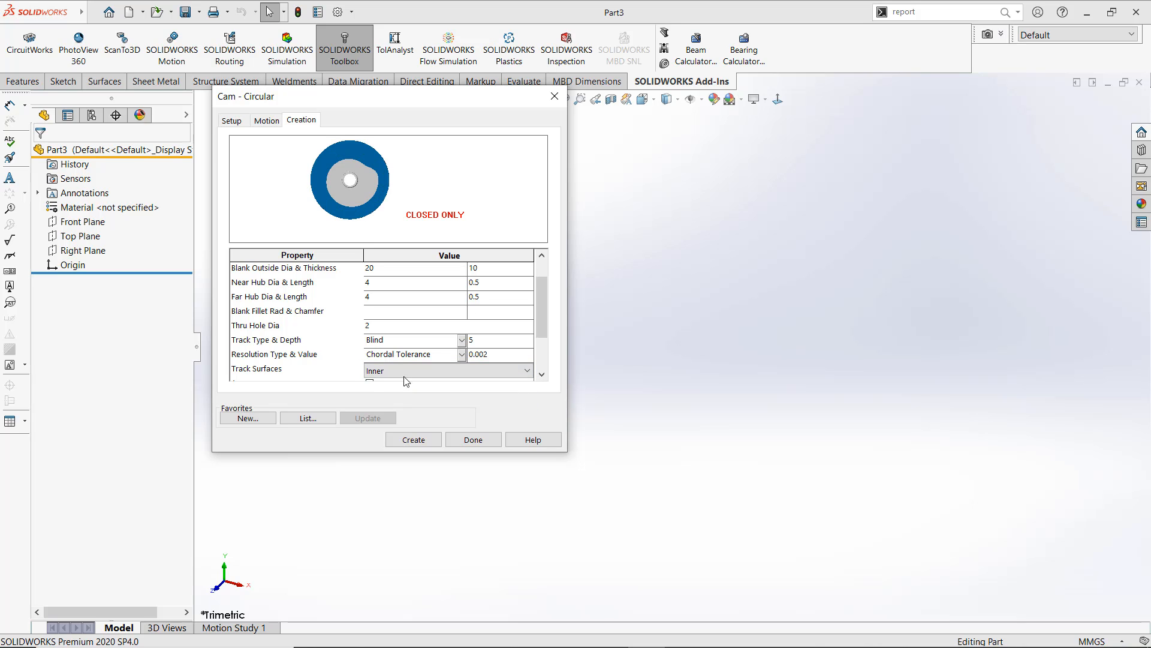
{"action": "left_click_drag", "start_coordinate": [542, 313], "coordinate": [544, 350]}
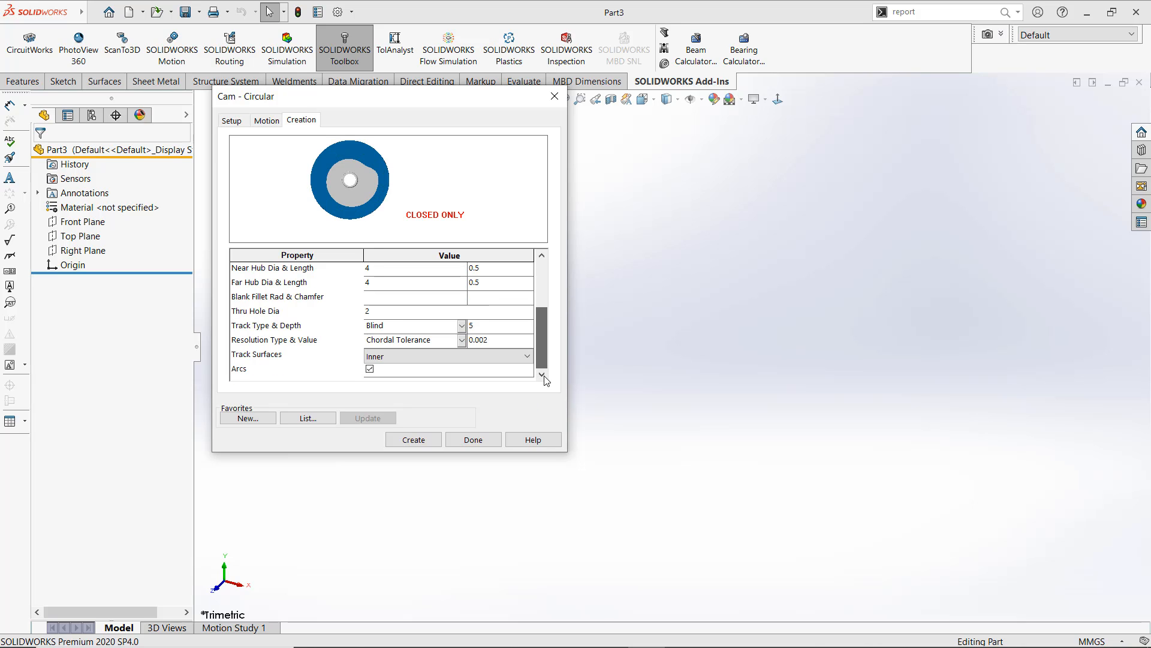
{"action": "left_click", "coordinate": [516, 358]}
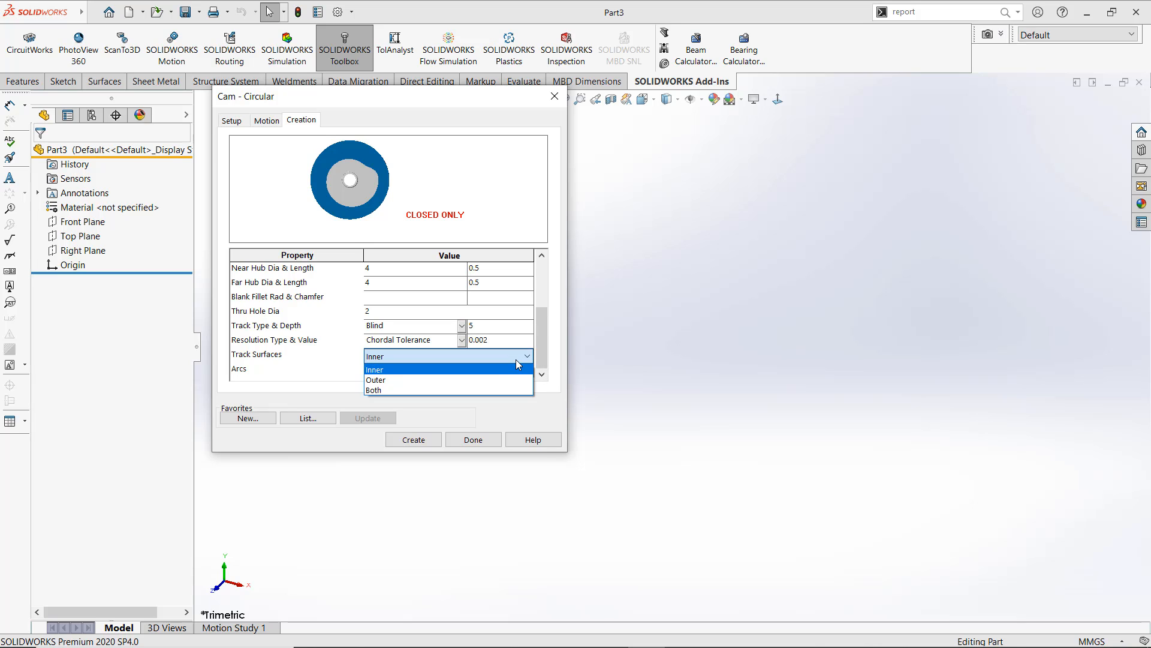
{"action": "left_click", "coordinate": [531, 356]}
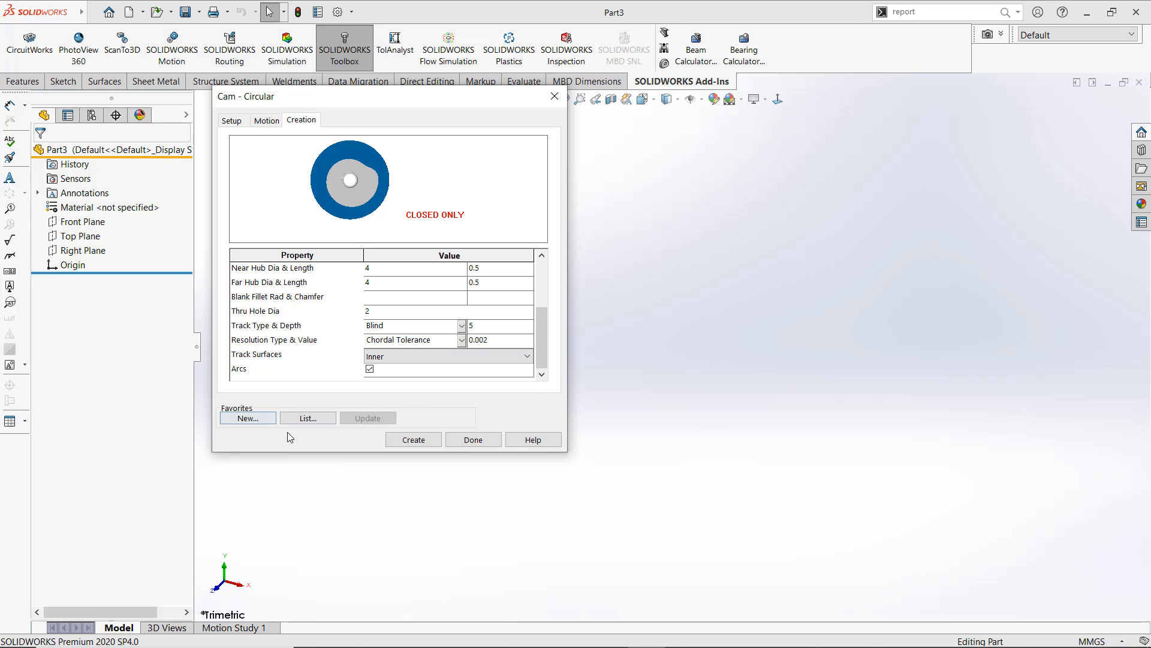
{"action": "left_click", "coordinate": [409, 440]}
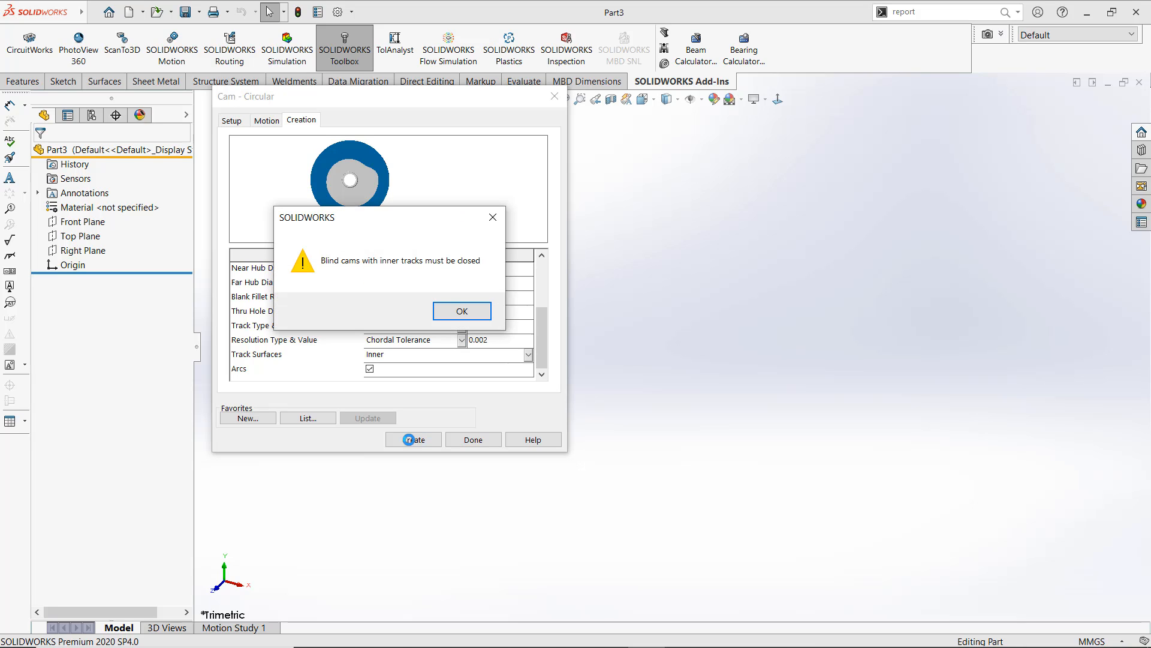
{"action": "left_click", "coordinate": [461, 311]}
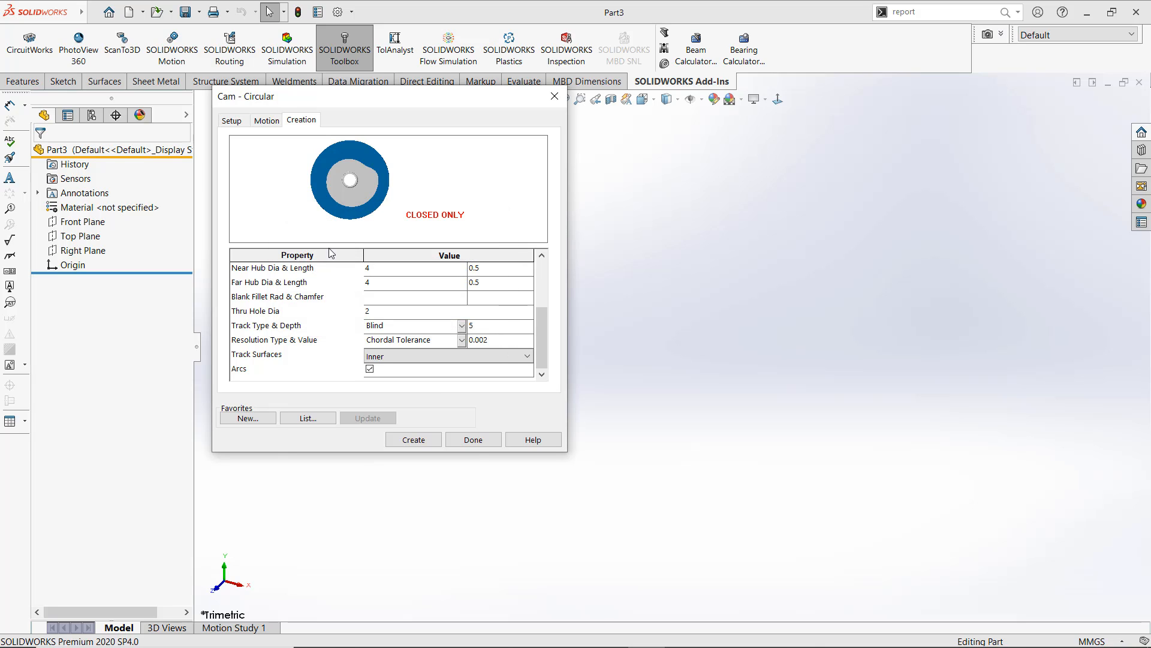
Set the cam's starting radius to 6 so it matches the last motion's ending radius, and create the cam
{"action": "left_click", "coordinate": [266, 120]}
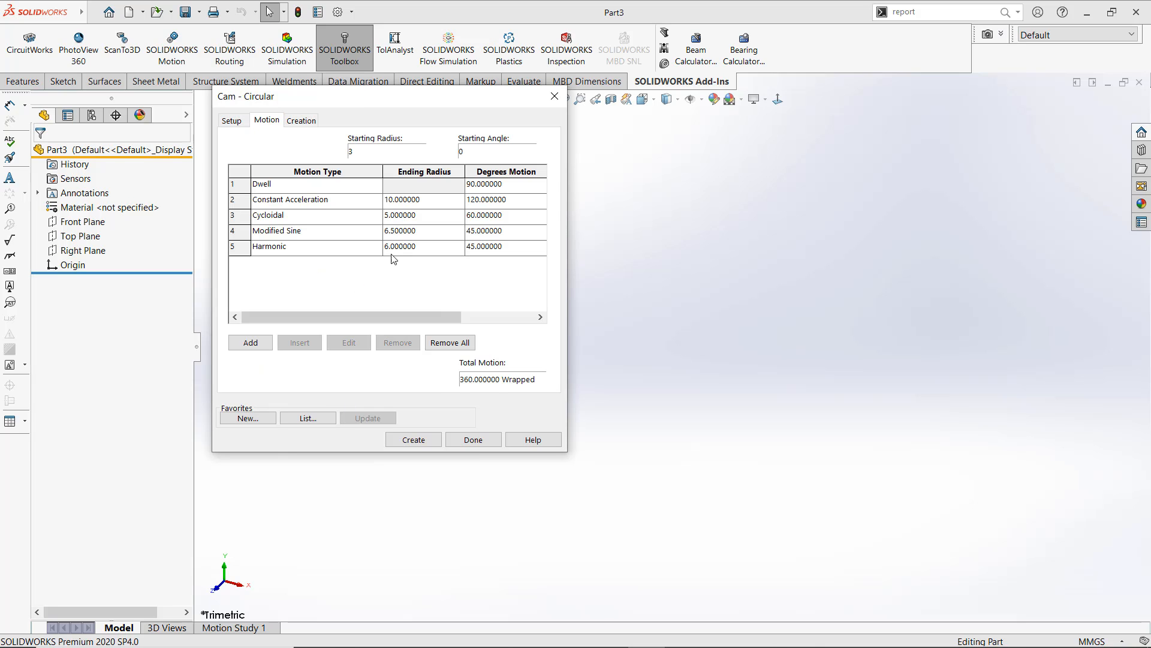
{"action": "left_click", "coordinate": [232, 121]}
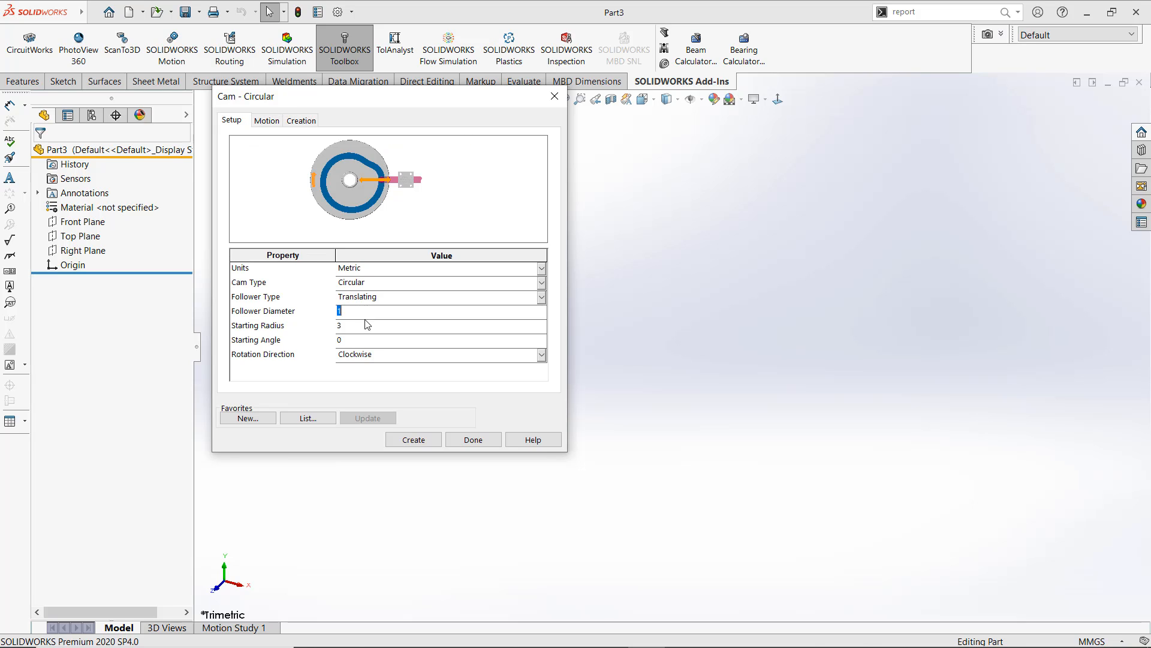
{"action": "left_click", "coordinate": [362, 325]}
{"action": "left_click", "coordinate": [267, 120]}
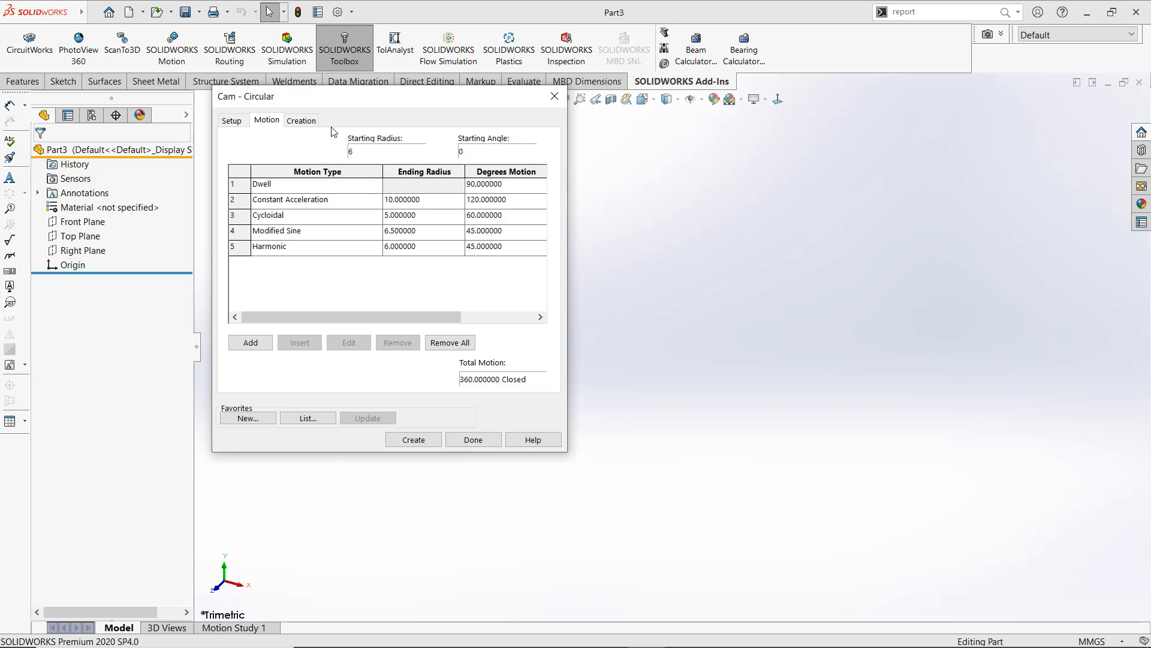
{"action": "left_click", "coordinate": [305, 122]}
{"action": "left_click", "coordinate": [414, 442]}
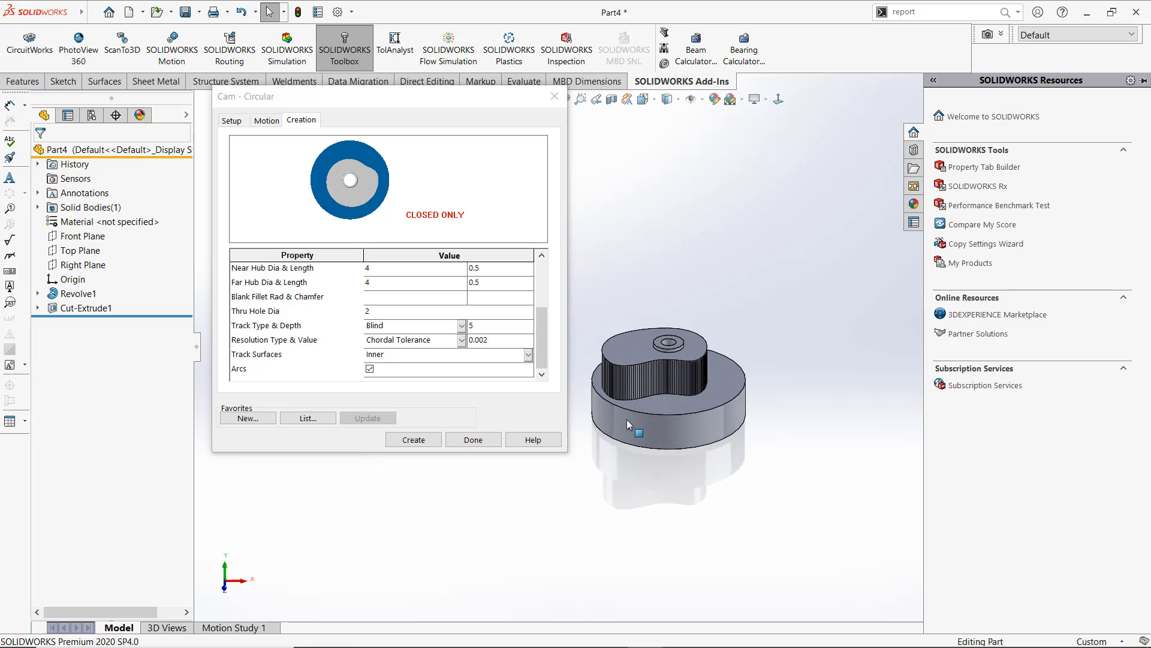
Examine the narrow faces that make up the side wall of the raised cam profile
{"action": "middle_click_drag", "start_coordinate": [633, 372], "coordinate": [682, 393]}
{"action": "scroll", "coordinate": [706, 367], "scroll_direction": "up", "scroll_amount": 4}
{"action": "scroll", "coordinate": [684, 355], "scroll_direction": "down", "scroll_amount": 6}
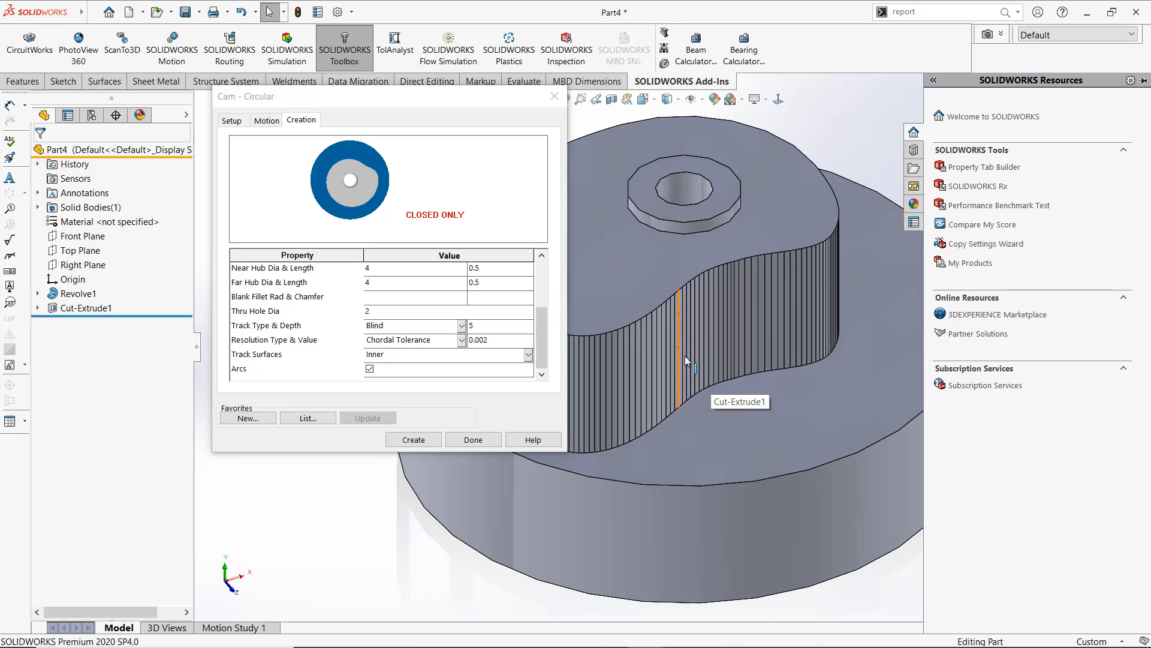
{"action": "scroll", "coordinate": [685, 356], "scroll_direction": "up", "scroll_amount": 6}
{"action": "scroll", "coordinate": [685, 356], "scroll_direction": "down", "scroll_amount": 8}
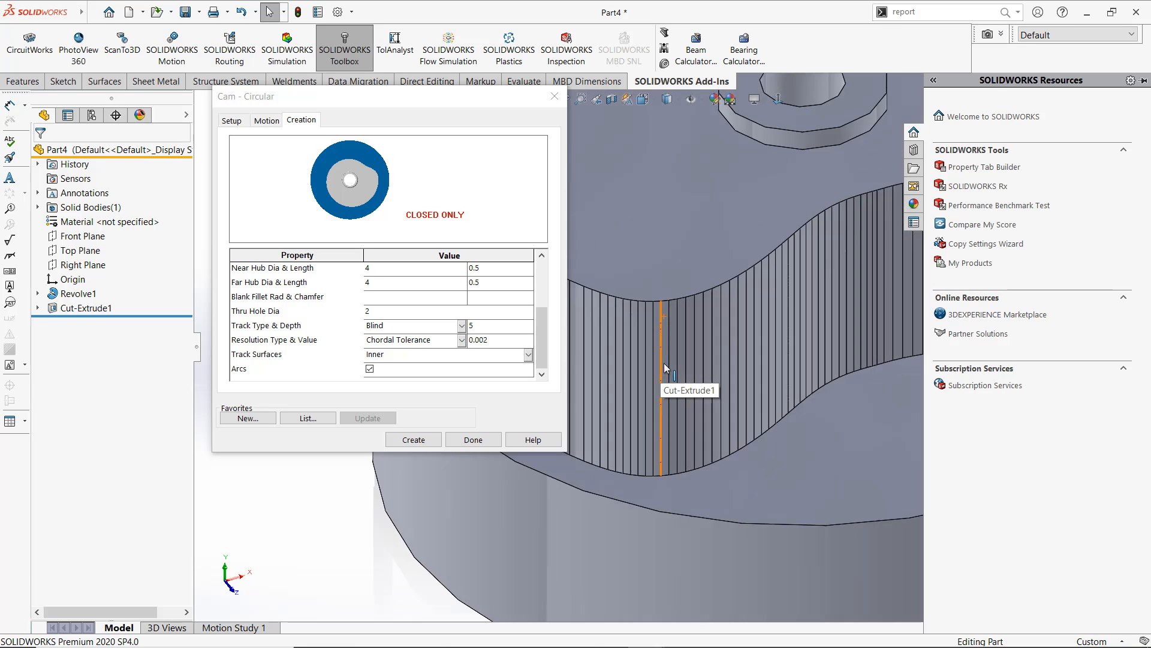
{"action": "left_click", "coordinate": [669, 296]}
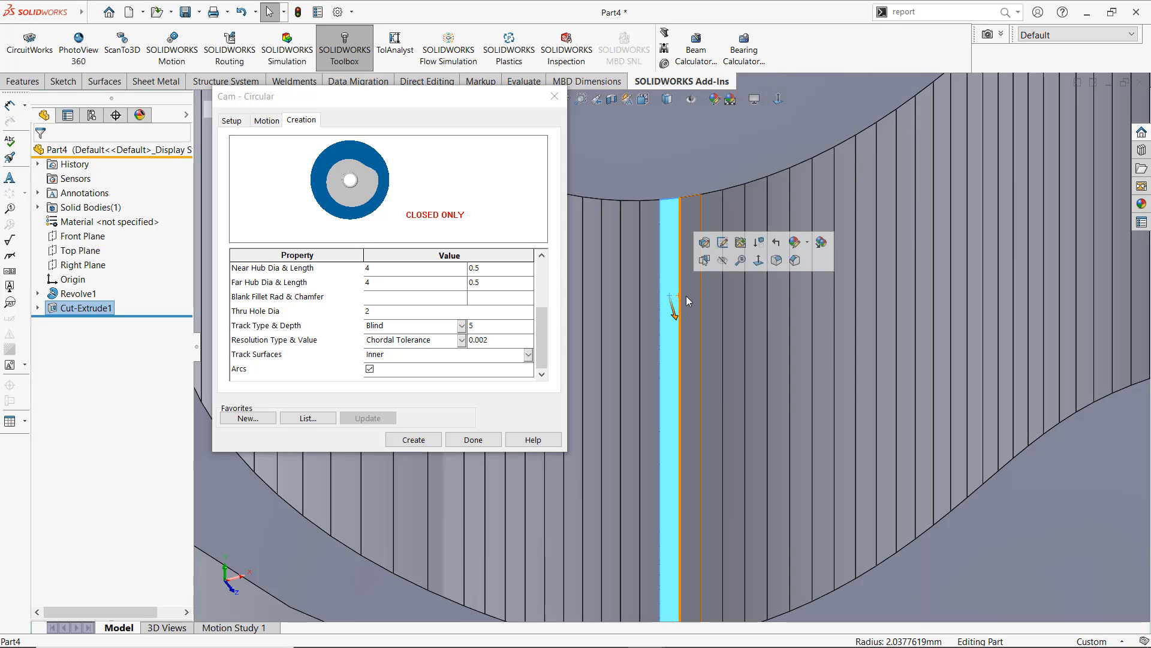
{"action": "left_click", "coordinate": [711, 307]}
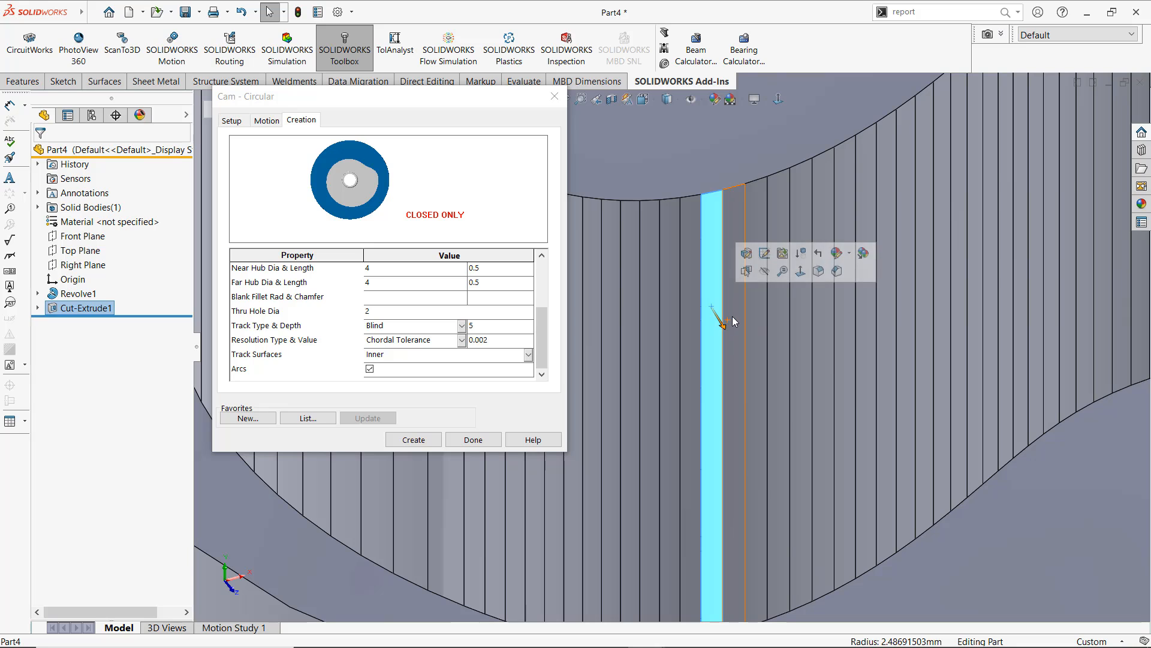
{"action": "left_click", "coordinate": [734, 328]}
{"action": "scroll", "coordinate": [742, 342], "scroll_direction": "up", "scroll_amount": 10}
{"action": "left_click", "coordinate": [624, 243]}
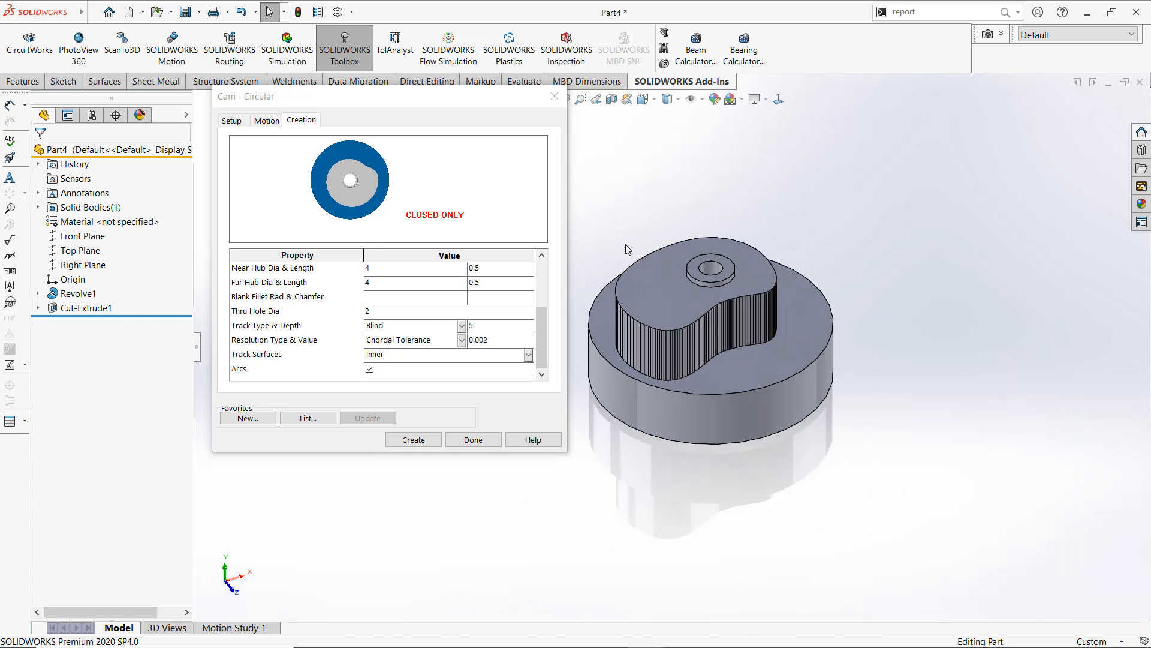
Open the sketch of the cam's cut extrusion for editing
{"action": "left_click", "coordinate": [38, 308]}
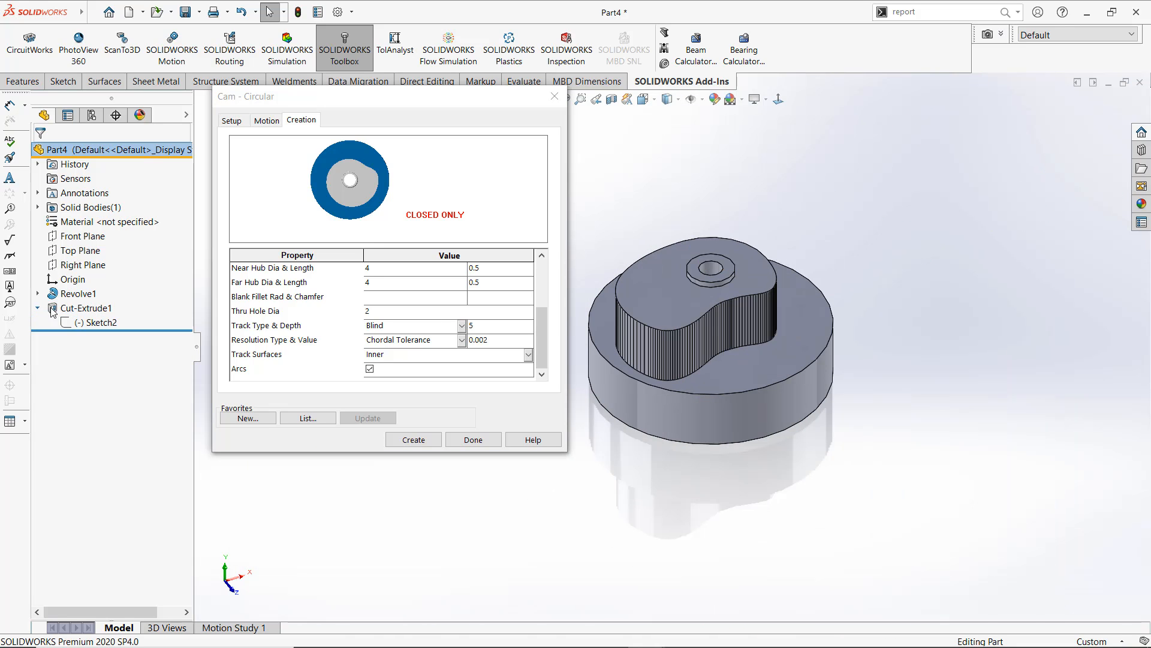
{"action": "right_click", "coordinate": [77, 322]}
{"action": "left_click", "coordinate": [88, 288]}
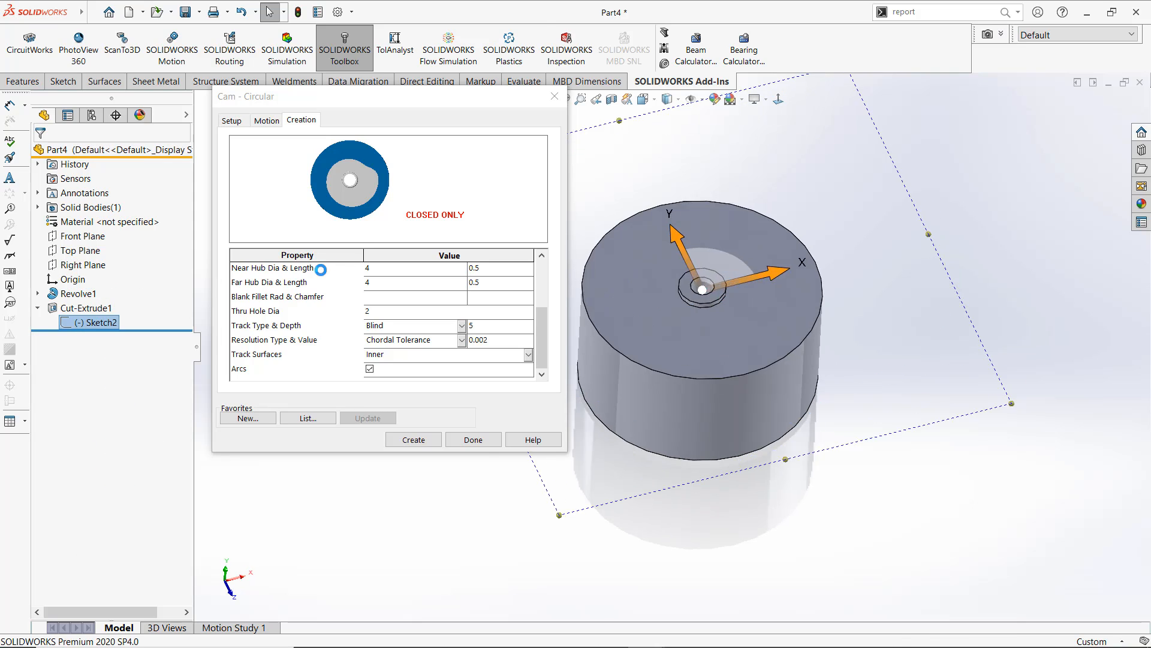
{"action": "scroll", "coordinate": [666, 327], "scroll_direction": "down", "scroll_amount": 5}
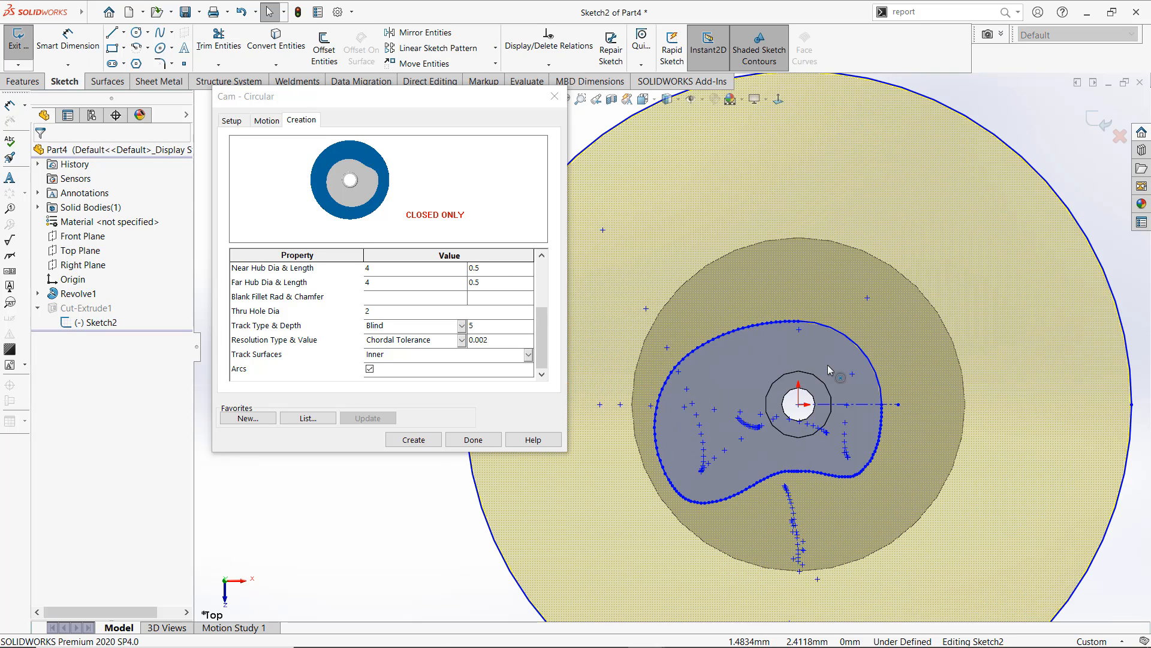
Fit a constrained spline to the chain of cam outline segments with a tolerance of 0.0025 mm
{"action": "left_click", "coordinate": [924, 15]}
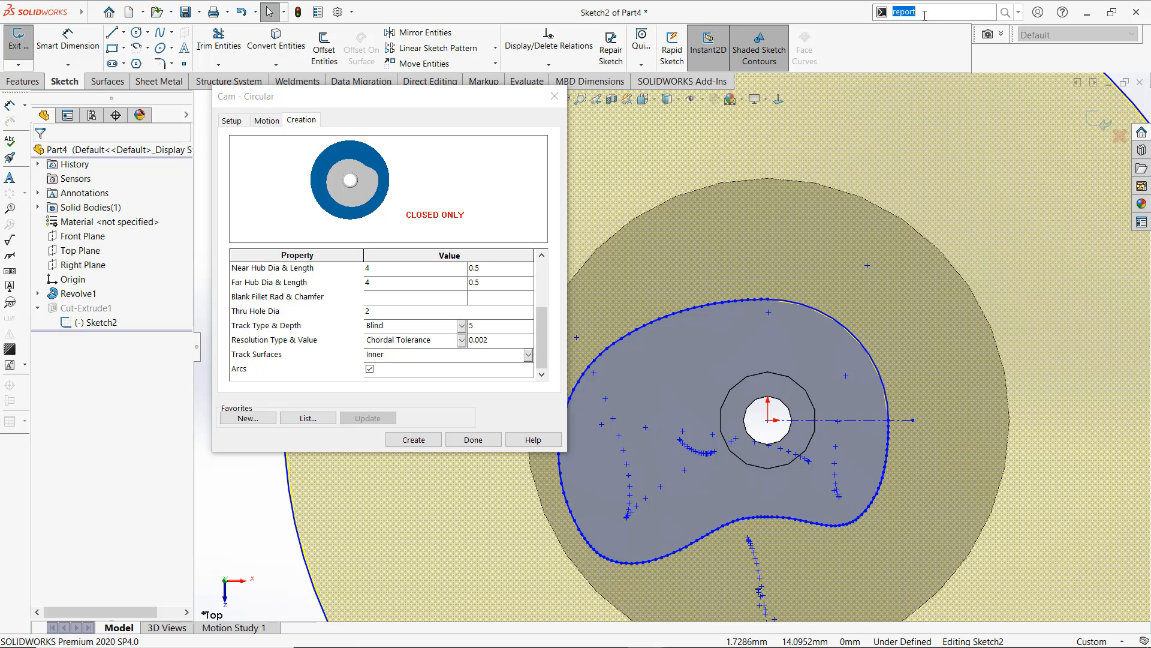
{"action": "type", "text": "fit"}
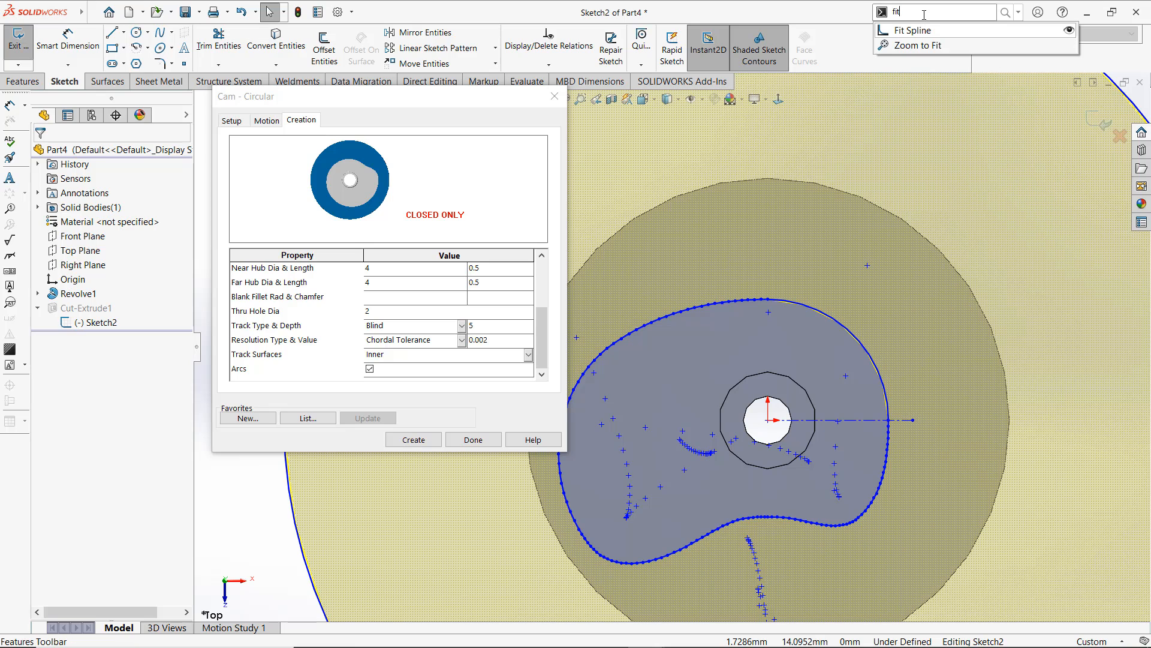
{"action": "key", "text": "Return"}
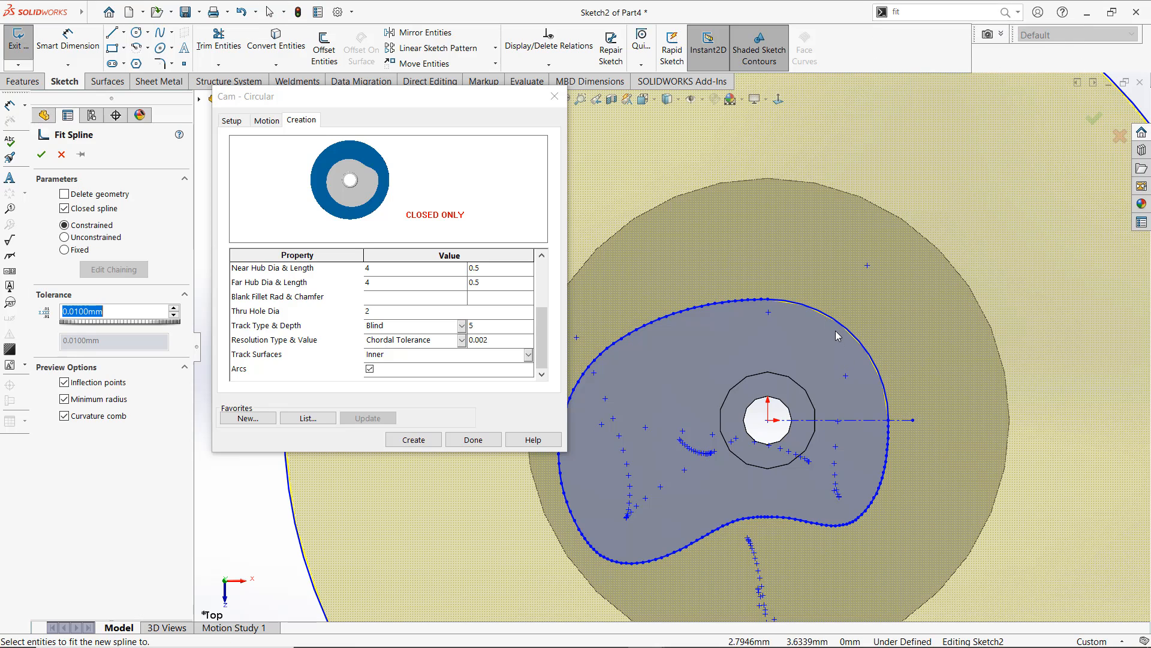
{"action": "right_click", "coordinate": [835, 325]}
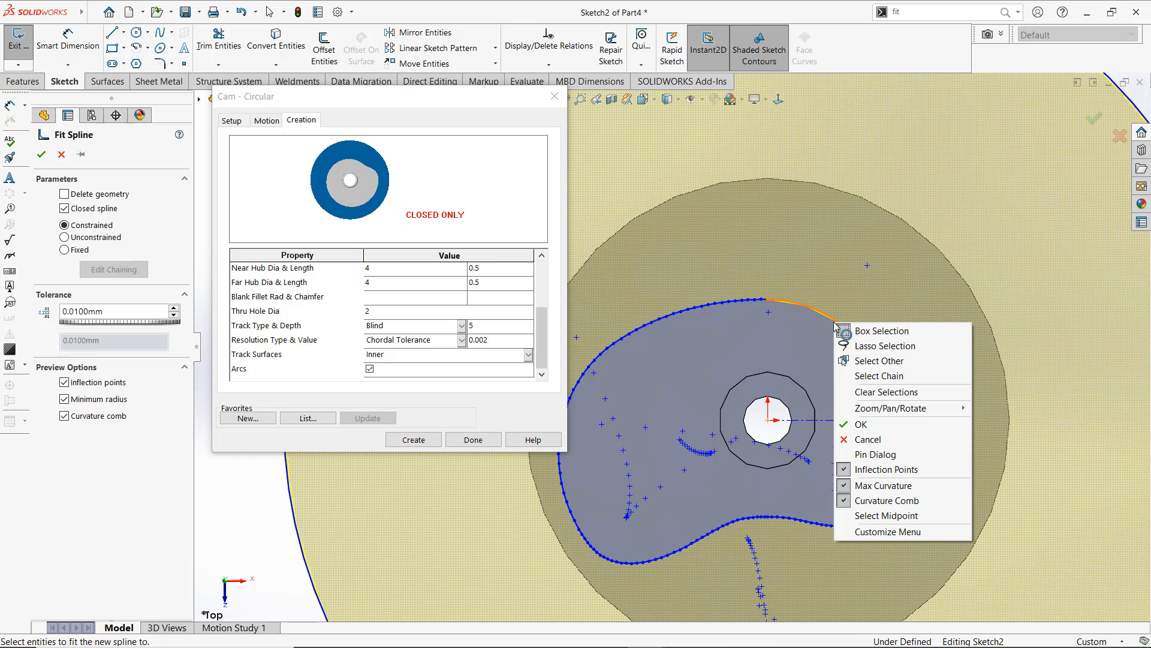
{"action": "left_click", "coordinate": [857, 377]}
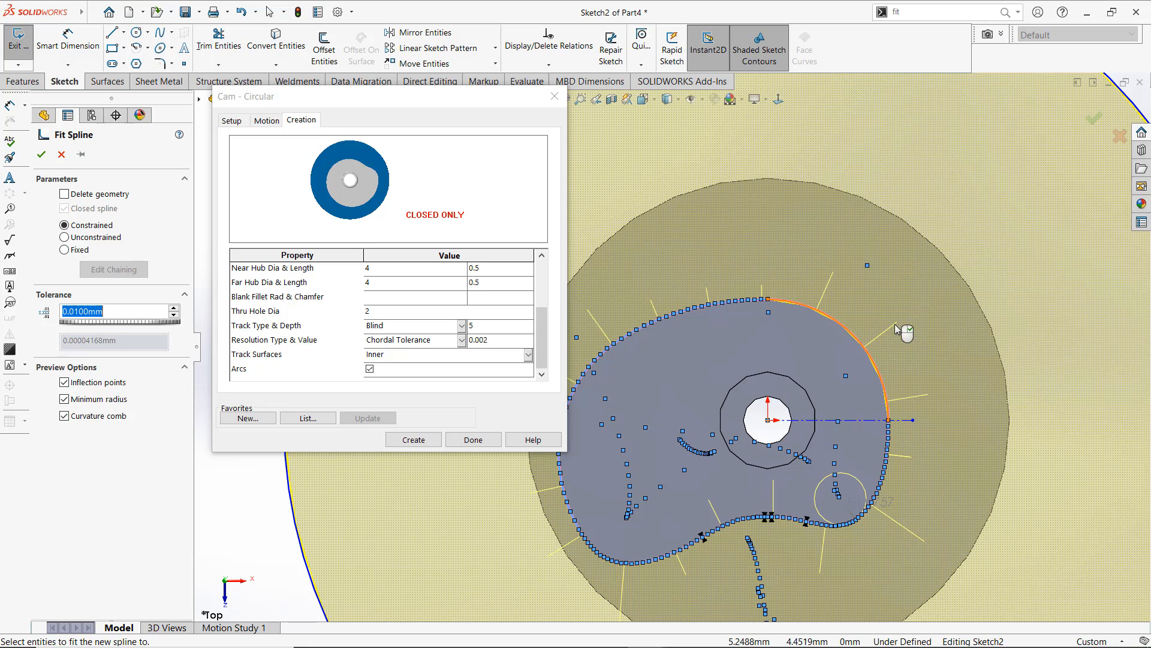
{"action": "left_click", "coordinate": [174, 317]}
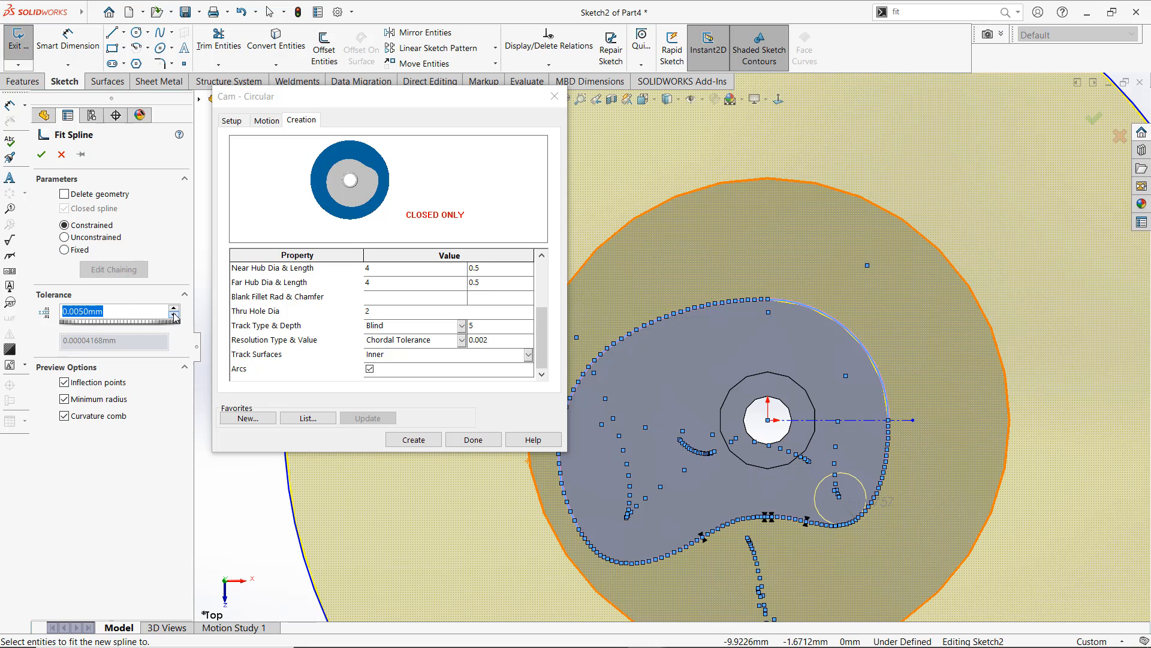
{"action": "left_click", "coordinate": [174, 317]}
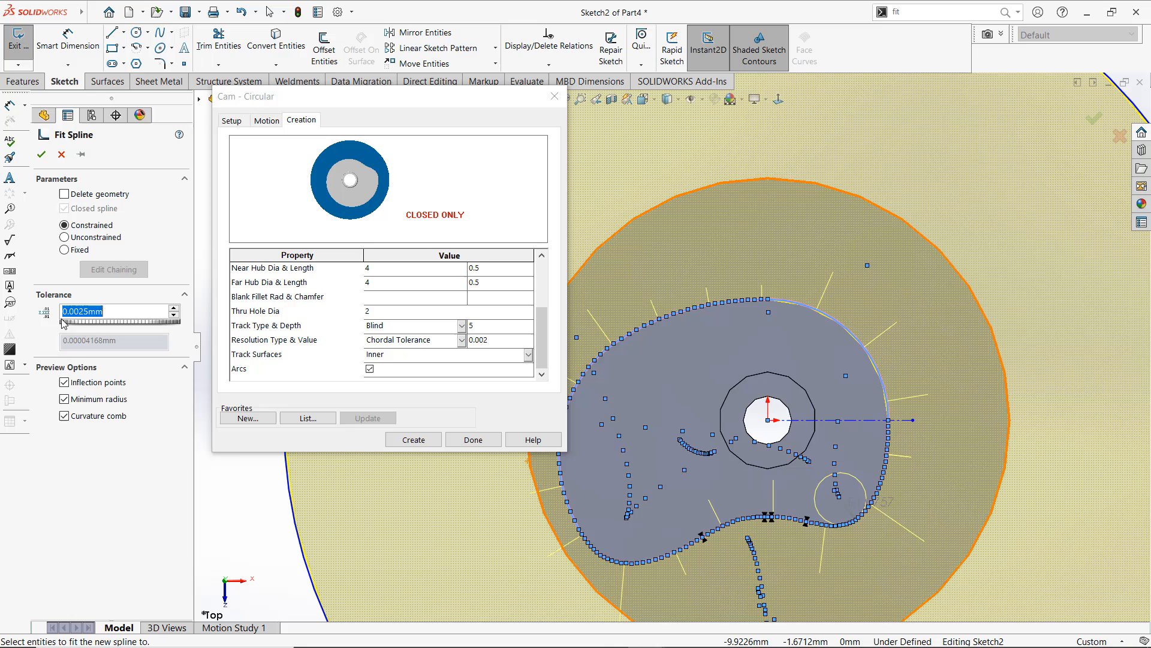
{"action": "left_click", "coordinate": [41, 155]}
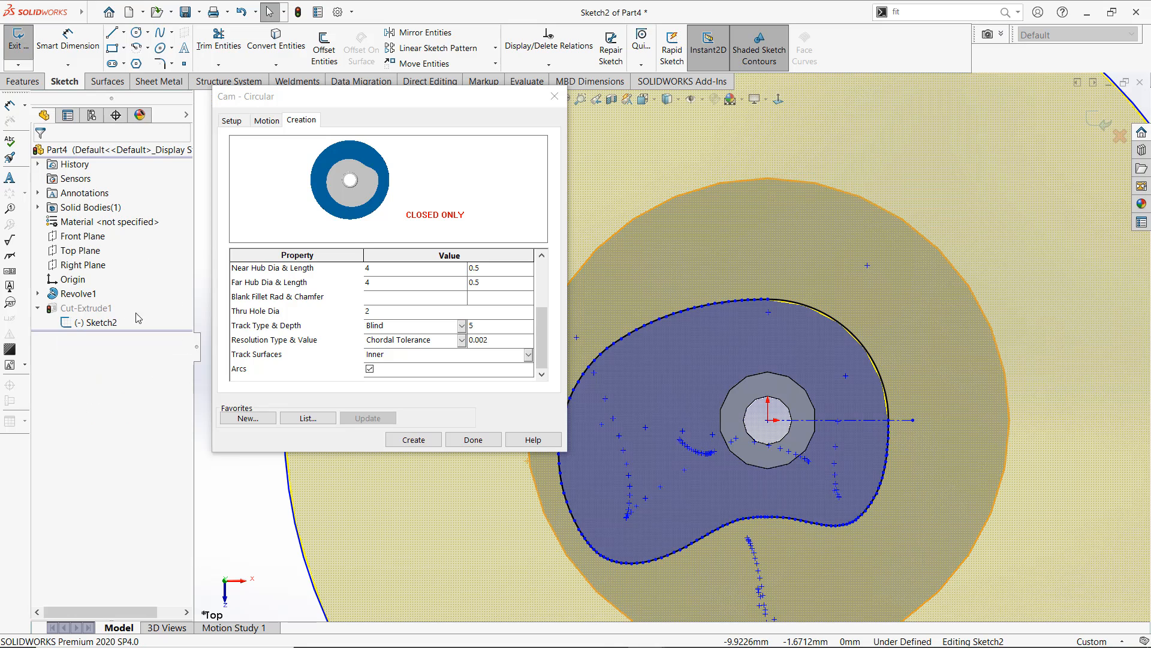
Exit the sketch to rebuild the cut and inspect the side wall of the cam profile
{"action": "left_click", "coordinate": [1094, 123]}
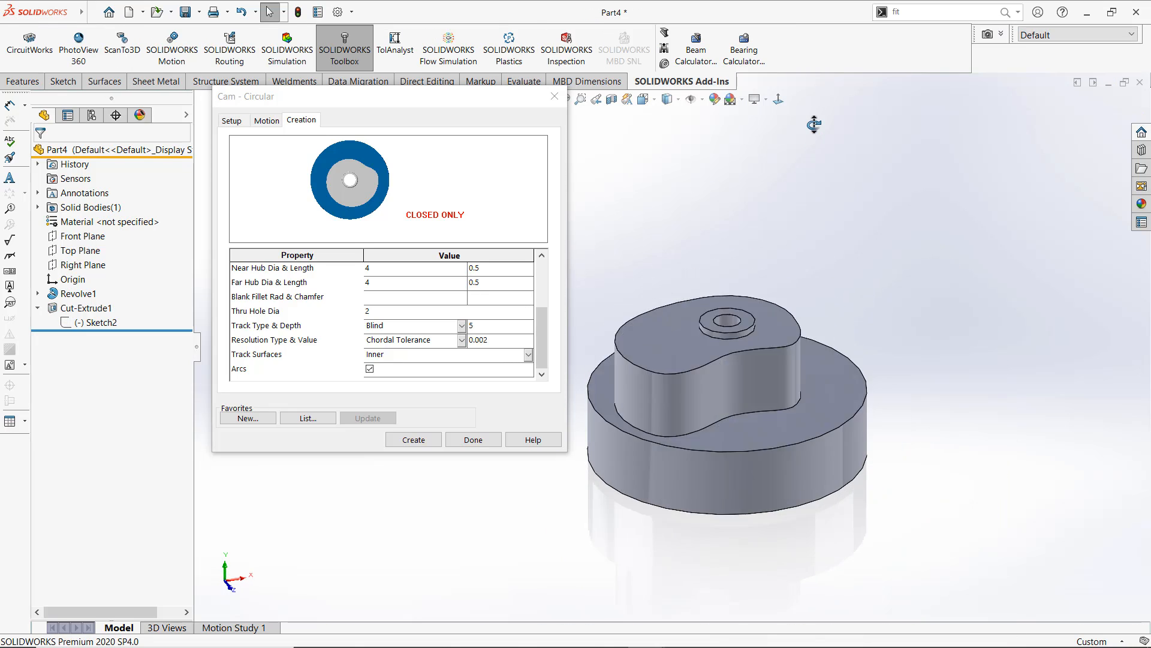
{"action": "mouse_move", "coordinate": [813, 124]}
{"action": "middle_mouse_down"}
{"action": "mouse_move", "coordinate": [803, 141]}
{"action": "mouse_move", "coordinate": [801, 124]}
{"action": "middle_mouse_up"}
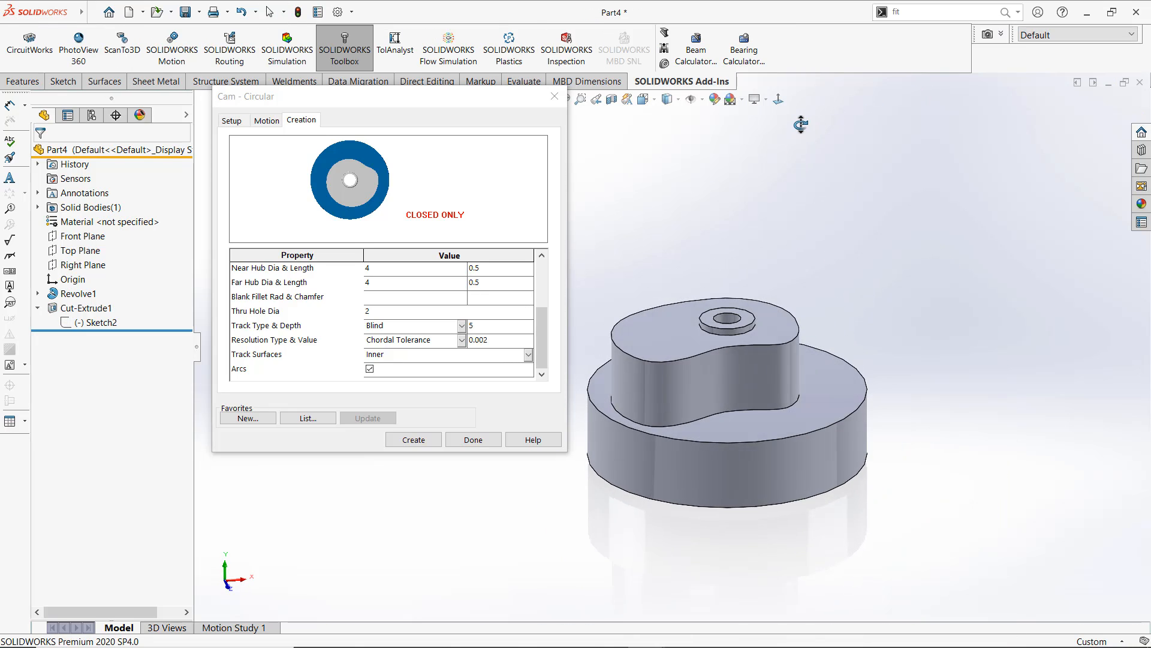
{"action": "scroll", "coordinate": [774, 401], "scroll_direction": "down", "scroll_amount": 3}
{"action": "scroll", "coordinate": [739, 387], "scroll_direction": "up", "scroll_amount": 4}
{"action": "scroll", "coordinate": [632, 359], "scroll_direction": "up", "scroll_amount": 4}
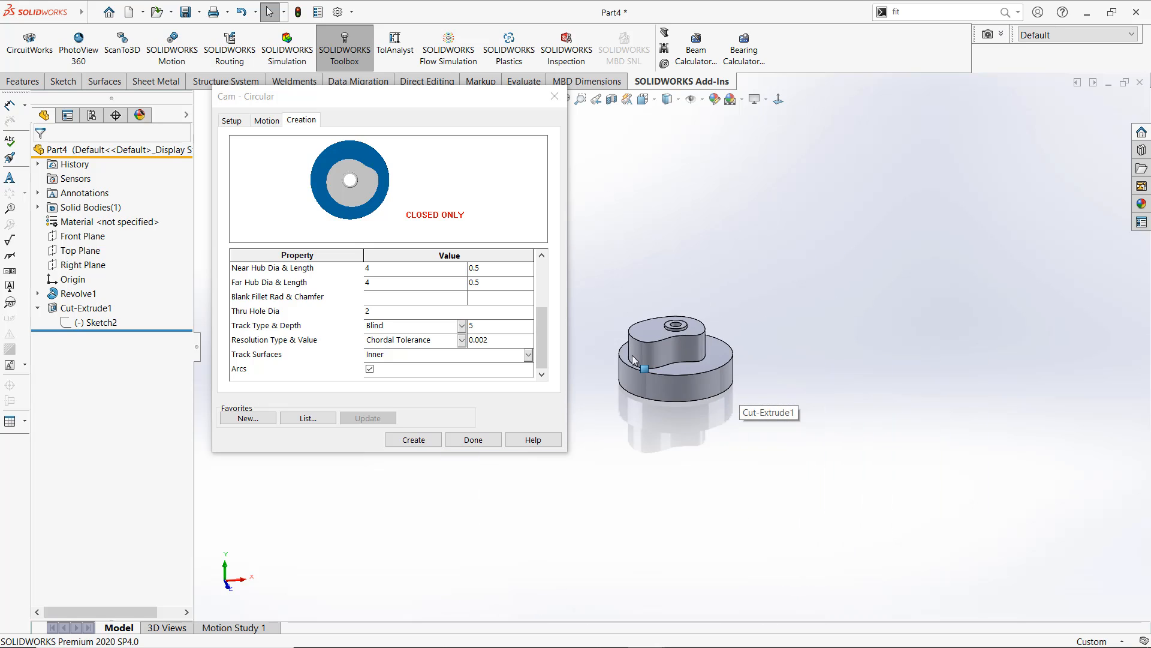
Create another circular cam with the resolution type set to Angular Increment and a value of 5
{"action": "scroll", "coordinate": [633, 359], "scroll_direction": "down", "scroll_amount": 3}
{"action": "left_click", "coordinate": [703, 333]}
{"action": "left_click", "coordinate": [659, 194]}
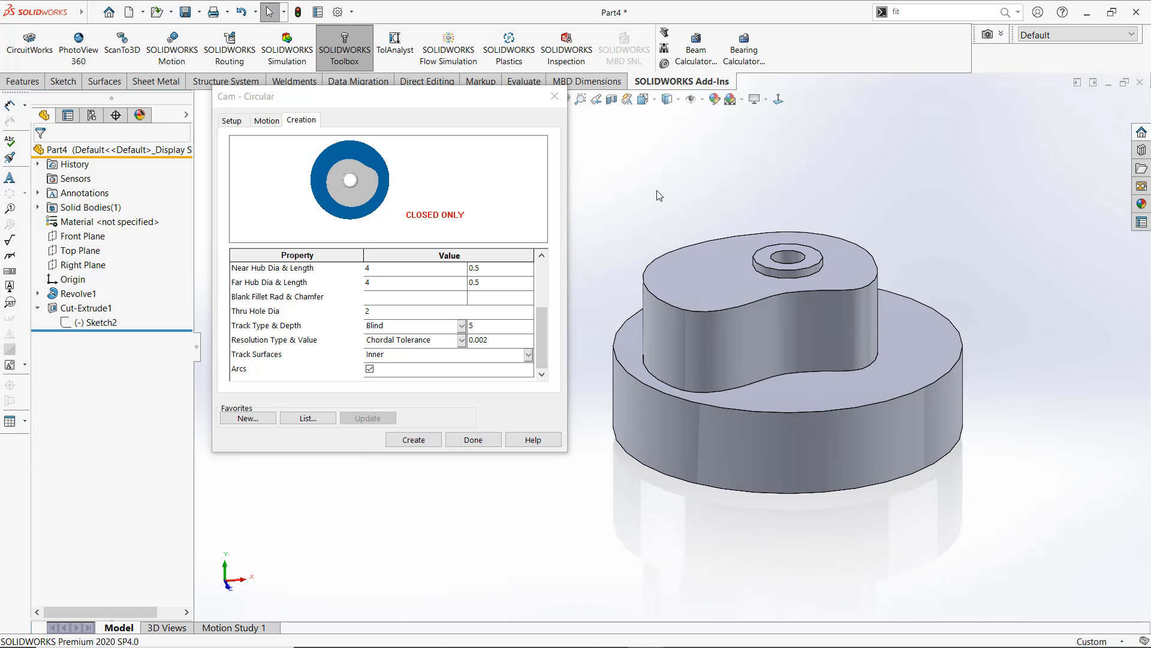
{"action": "scroll", "coordinate": [624, 330], "scroll_direction": "up", "scroll_amount": 3}
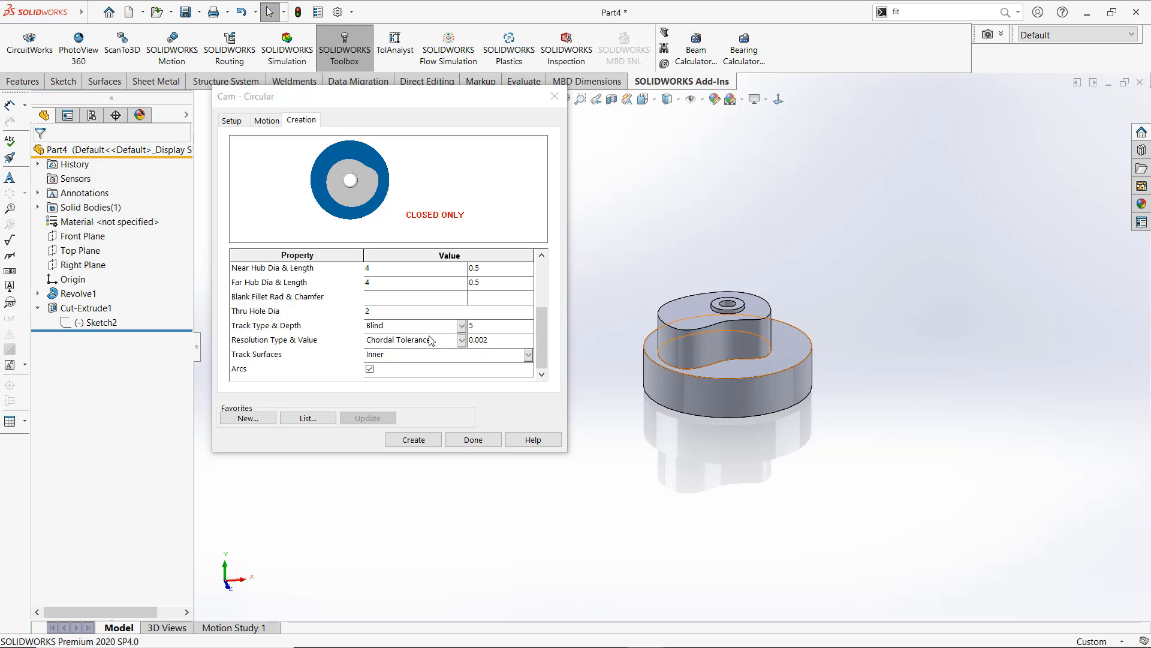
{"action": "left_click", "coordinate": [461, 342]}
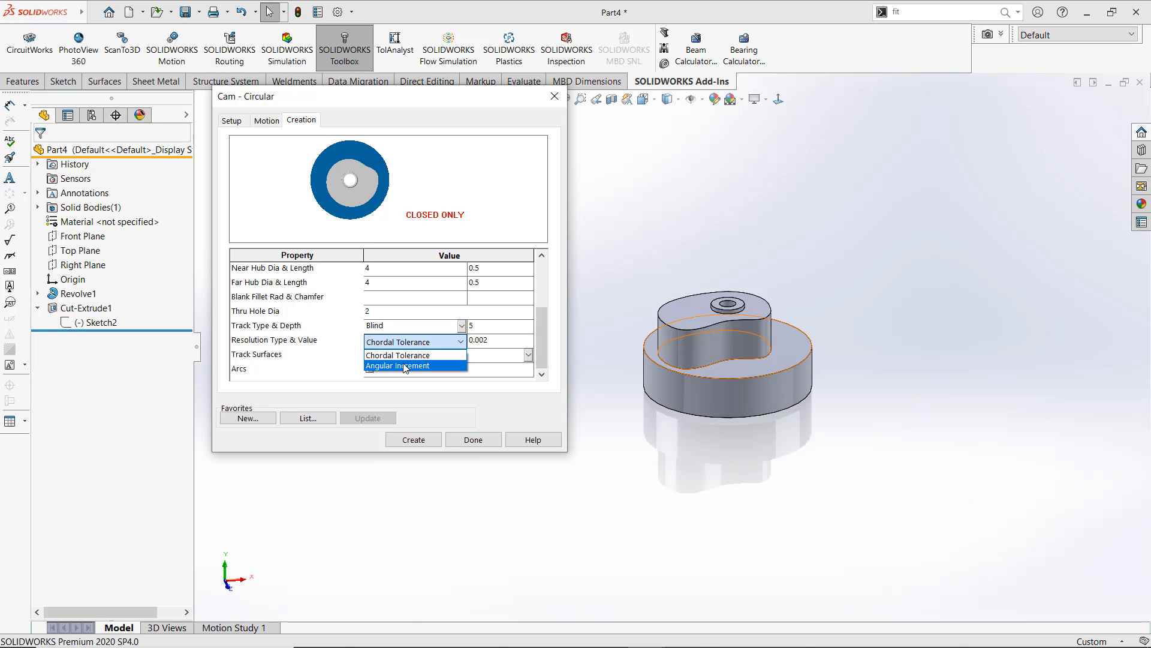
{"action": "left_click", "coordinate": [404, 365]}
{"action": "left_click", "coordinate": [487, 341]}
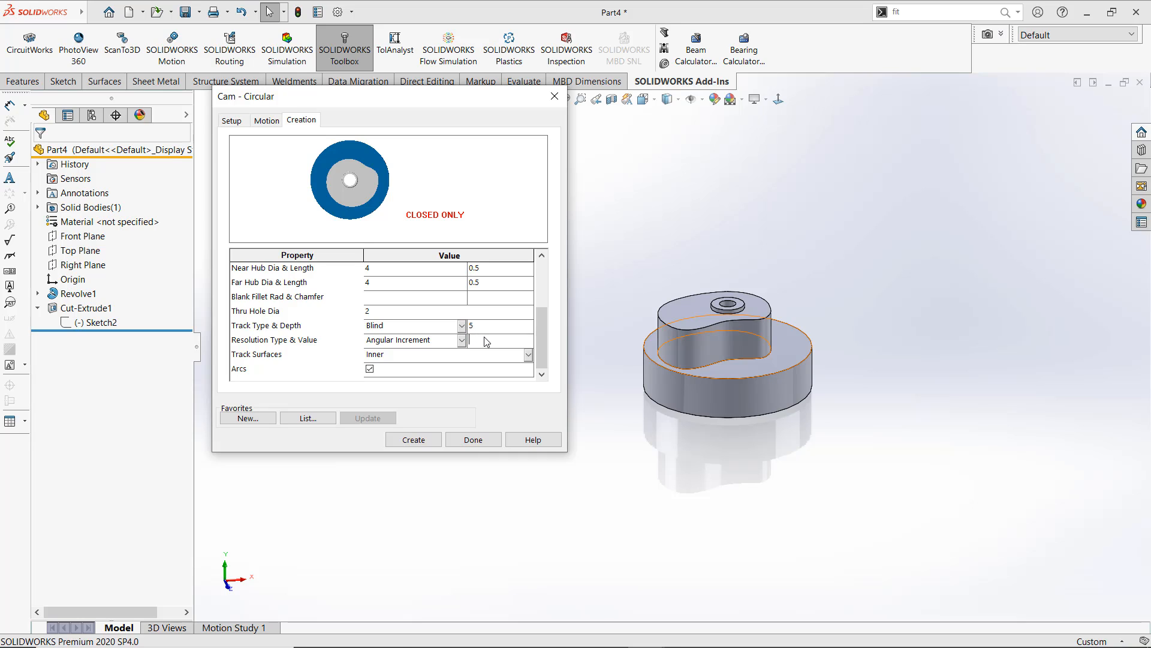
{"action": "left_click", "coordinate": [419, 441]}
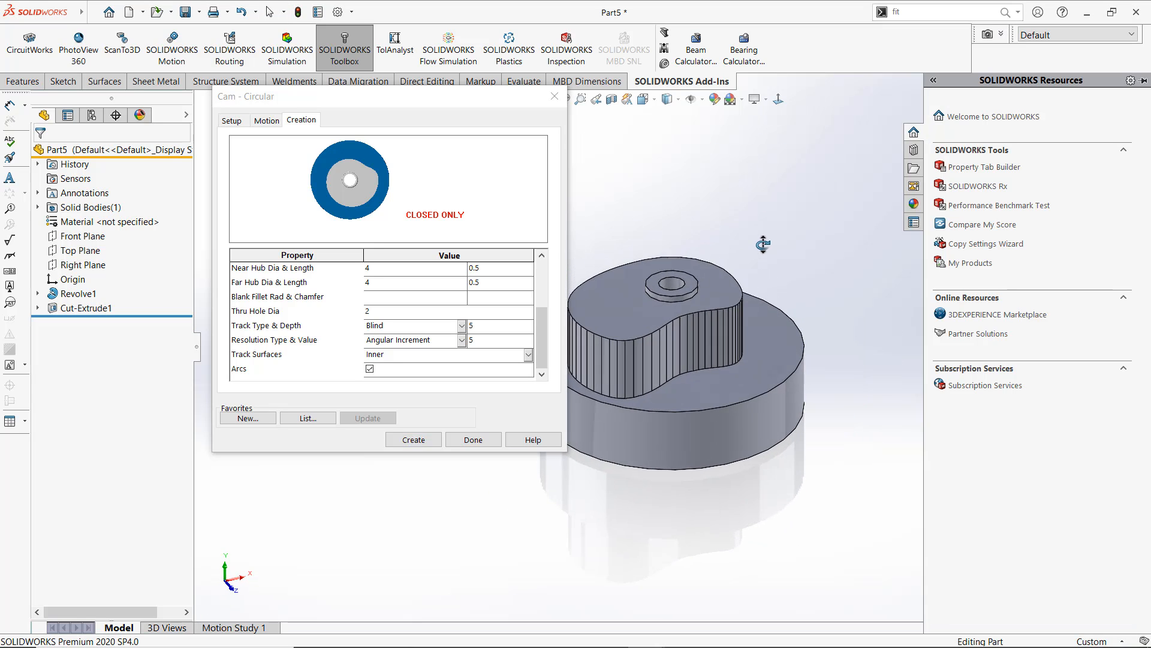
Compare the side wall of the angular-increment cam with the spline-smoothed cam, and examine the smoothed cam's hubs on both sides
{"action": "scroll", "coordinate": [622, 378], "scroll_direction": "down", "scroll_amount": 2}
{"action": "middle_click_drag", "start_coordinate": [636, 350], "coordinate": [609, 360]}
{"action": "scroll", "coordinate": [705, 356], "scroll_direction": "up", "scroll_amount": 4}
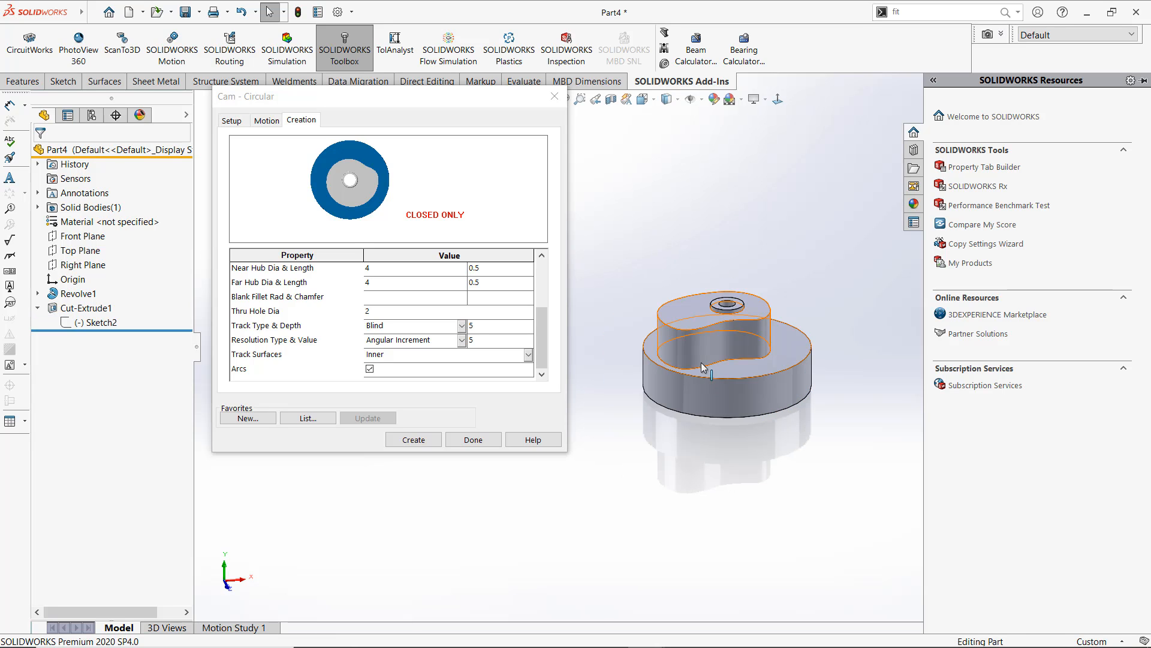
{"action": "scroll", "coordinate": [690, 340], "scroll_direction": "down", "scroll_amount": 3}
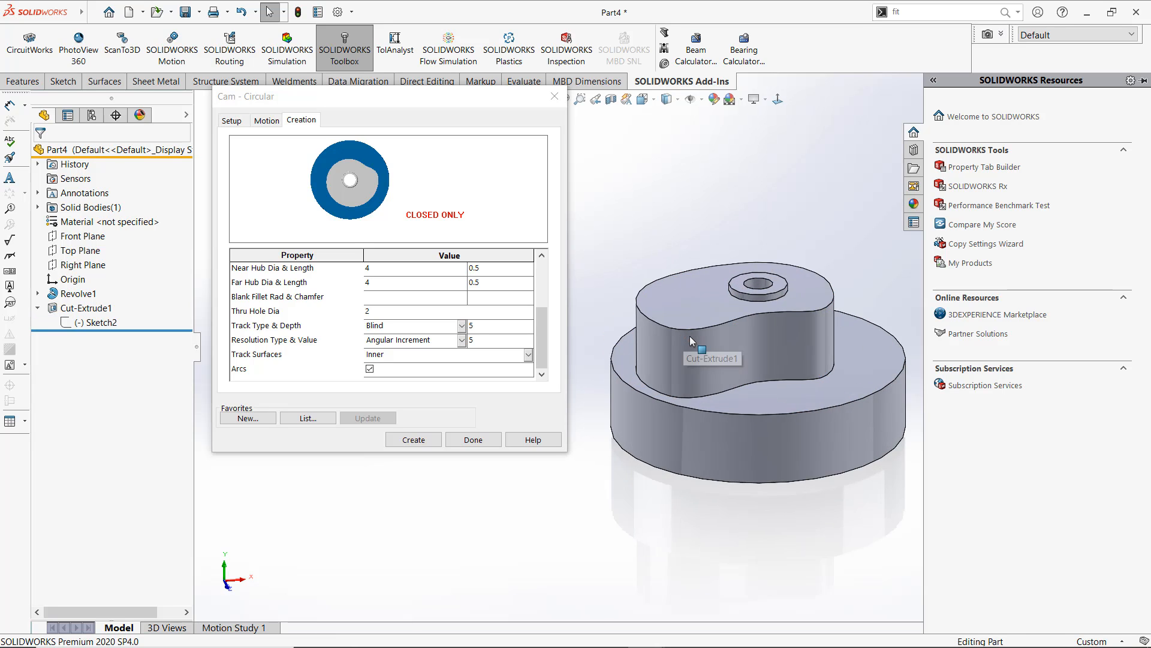
{"action": "scroll", "coordinate": [689, 340], "scroll_direction": "up", "scroll_amount": 2}
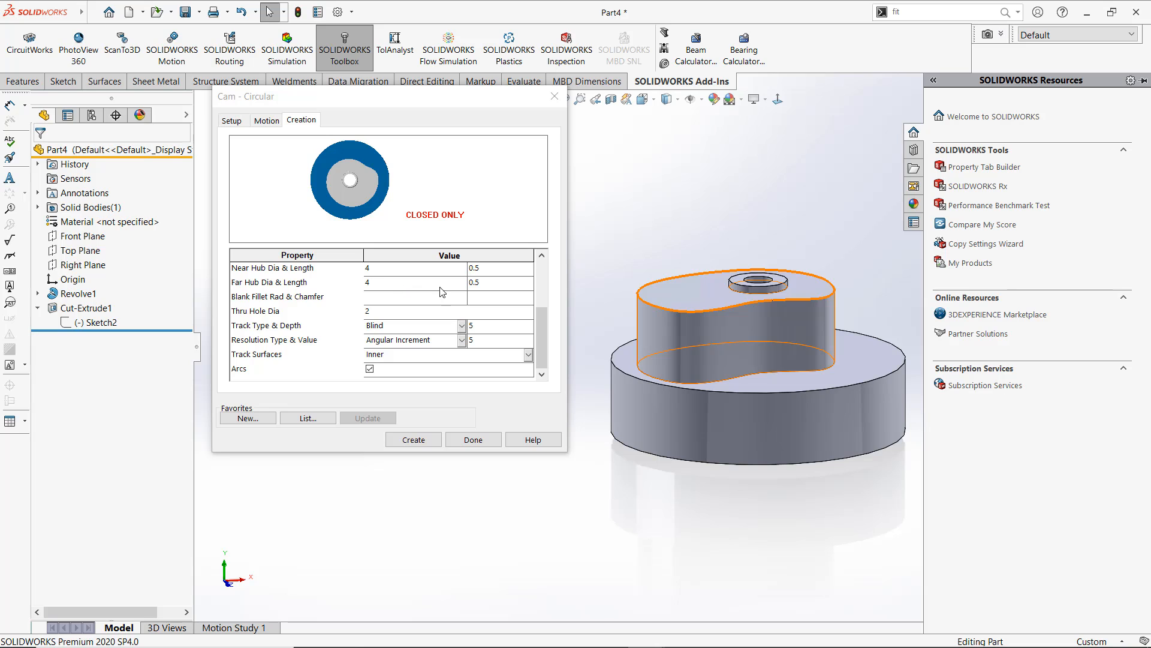
{"action": "scroll", "coordinate": [764, 325], "scroll_direction": "up", "scroll_amount": 1}
{"action": "middle_click_drag", "start_coordinate": [765, 329], "coordinate": [761, 173]}
{"action": "scroll", "coordinate": [725, 418], "scroll_direction": "down", "scroll_amount": 7}
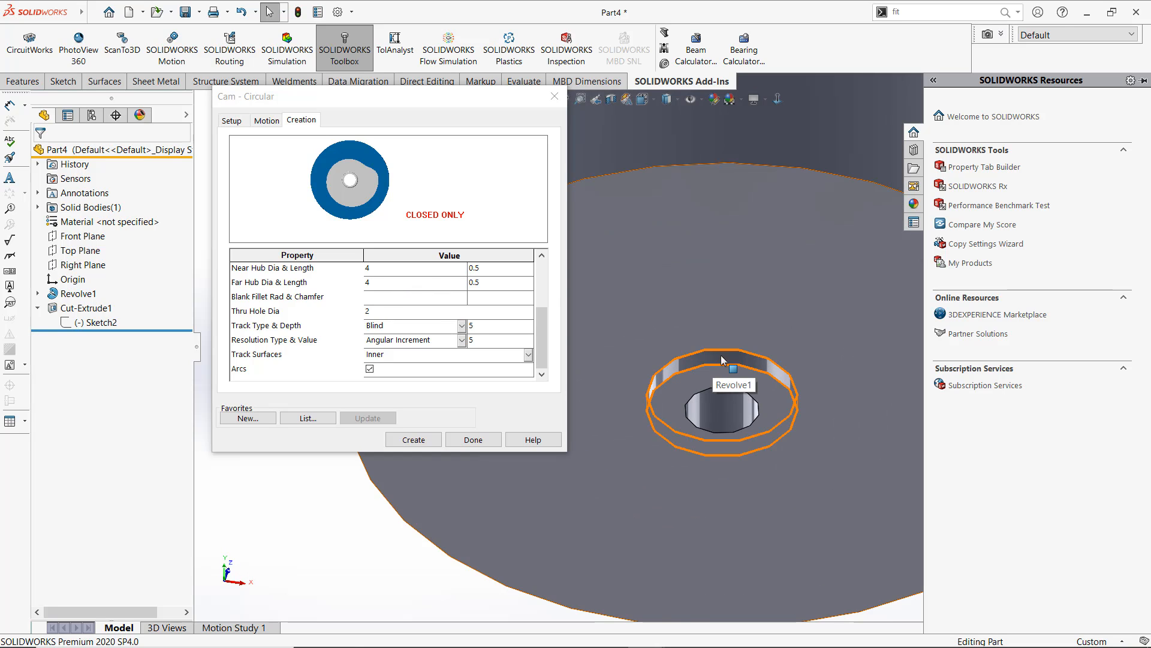
{"action": "scroll", "coordinate": [722, 358], "scroll_direction": "up", "scroll_amount": 7}
{"action": "middle_click_drag", "start_coordinate": [691, 277], "coordinate": [674, 419]}
{"action": "scroll", "coordinate": [685, 275], "scroll_direction": "down", "scroll_amount": 6}
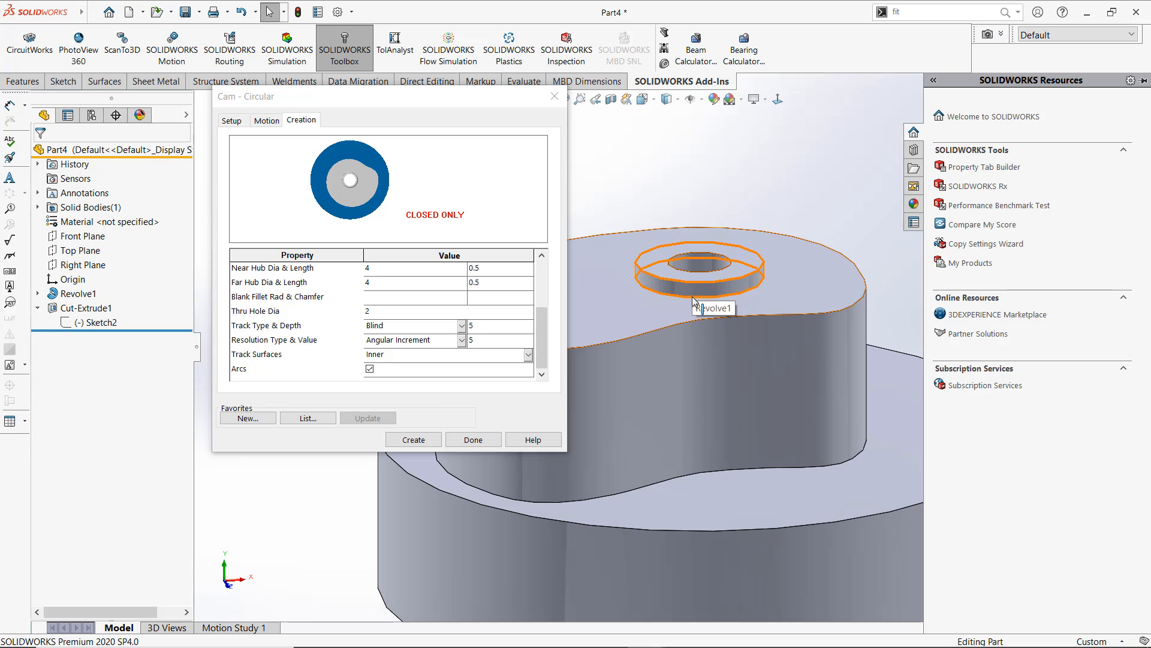
Change the cam setup to the Linear cam type with a Translating follower and Metric units
{"action": "scroll", "coordinate": [711, 339], "scroll_direction": "up", "scroll_amount": 8}
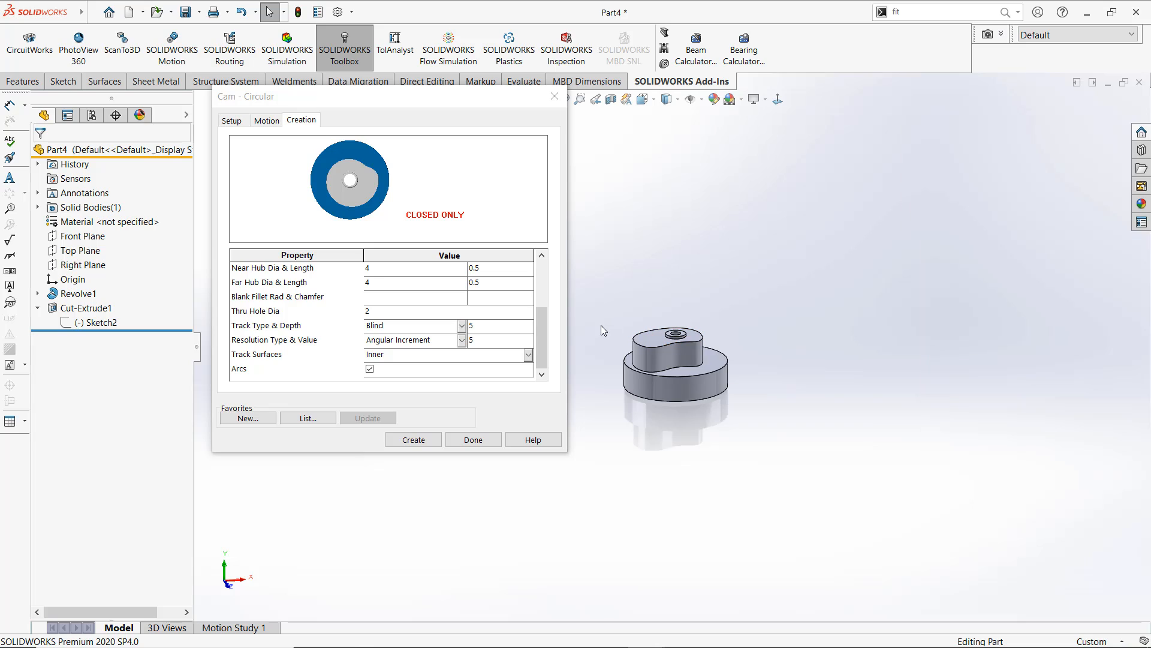
{"action": "left_click_drag", "start_coordinate": [543, 315], "coordinate": [539, 251]}
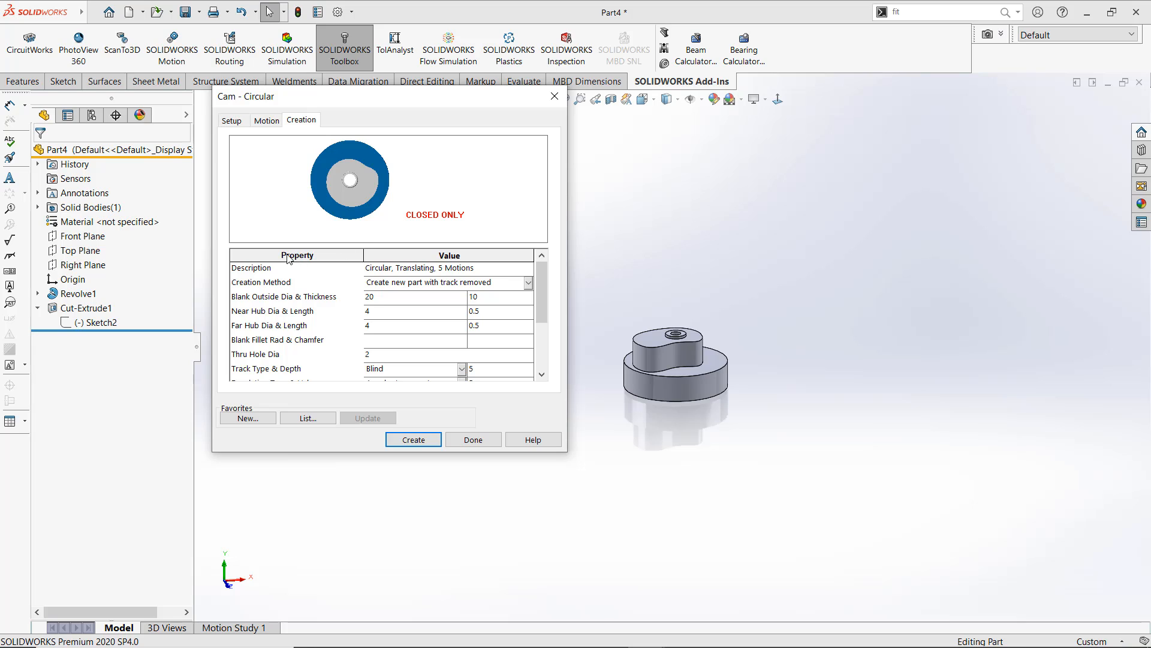
{"action": "left_click", "coordinate": [231, 120]}
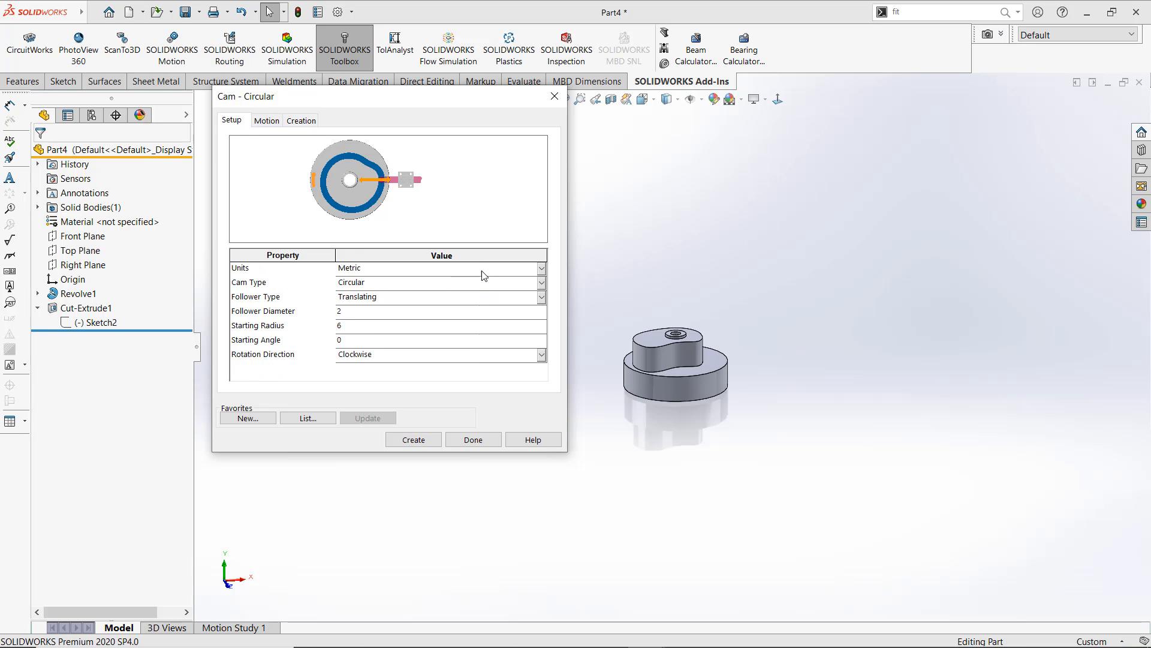
{"action": "left_click", "coordinate": [440, 283]}
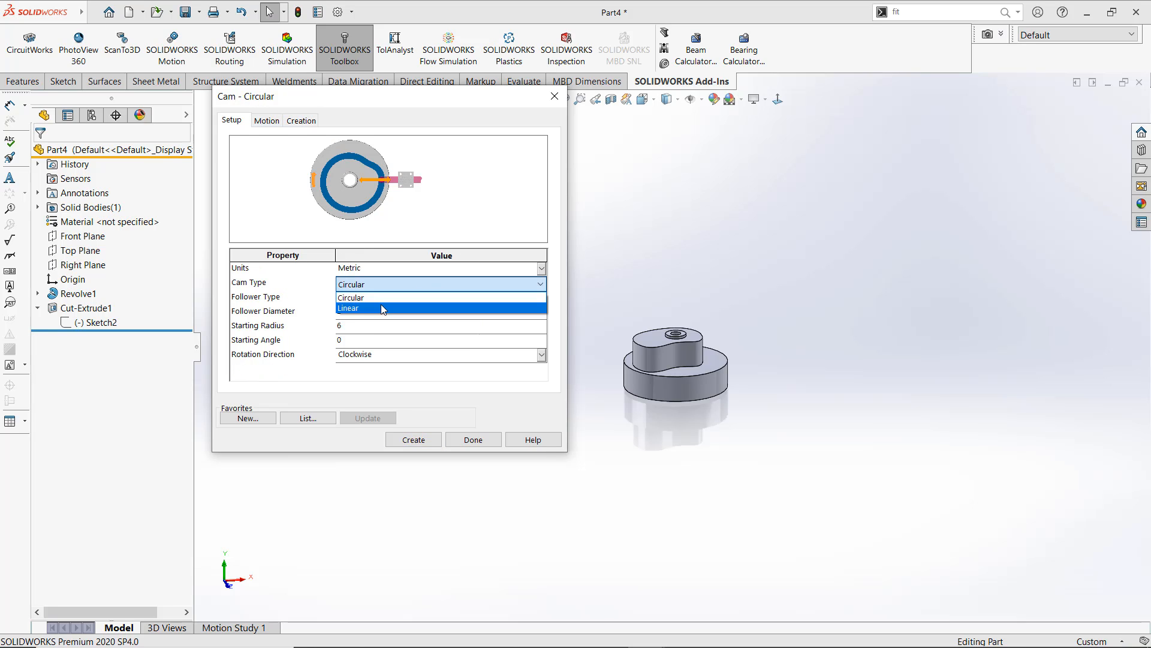
{"action": "left_click", "coordinate": [380, 307]}
{"action": "left_click", "coordinate": [356, 299]}
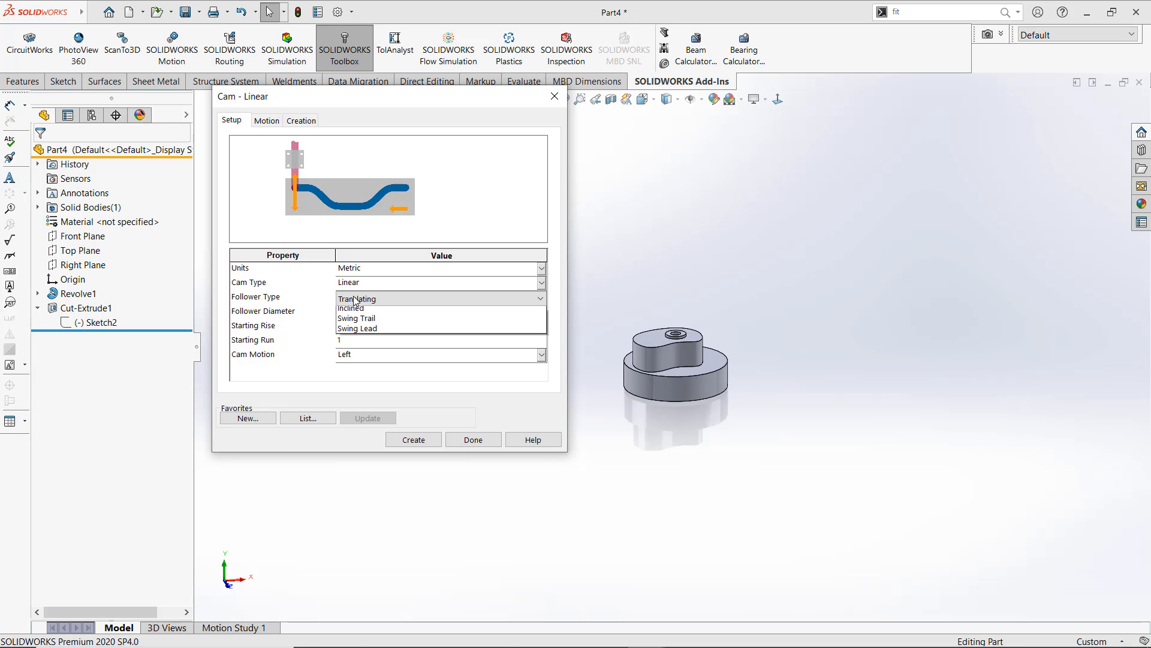
{"action": "left_click", "coordinate": [356, 299]}
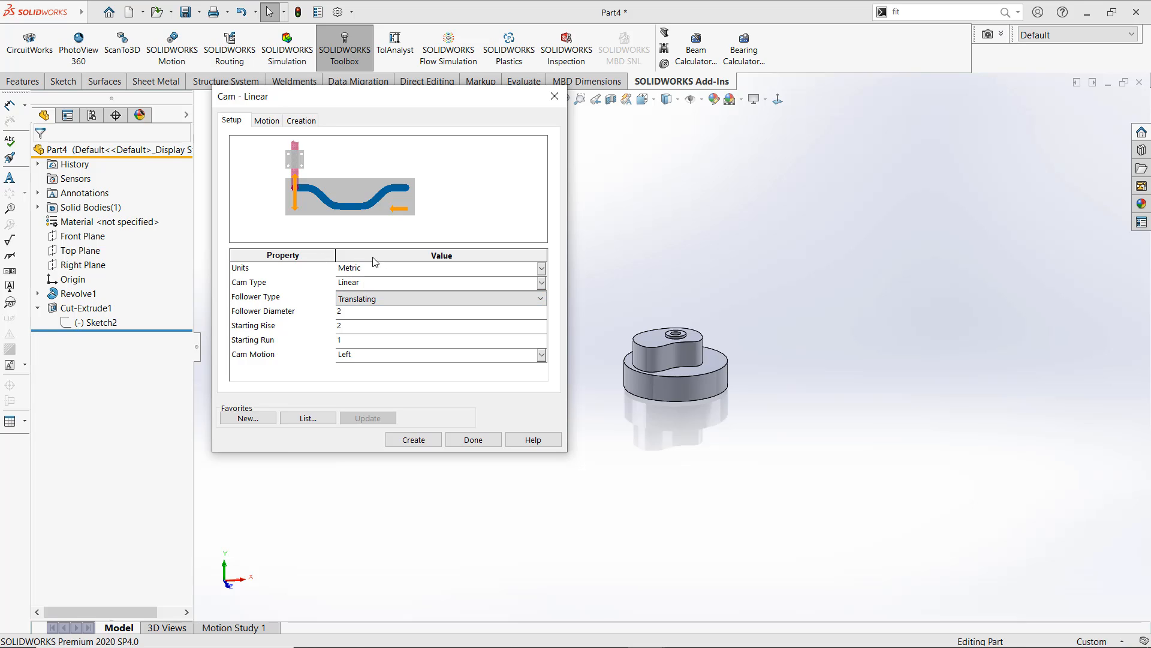
{"action": "left_click", "coordinate": [494, 271]}
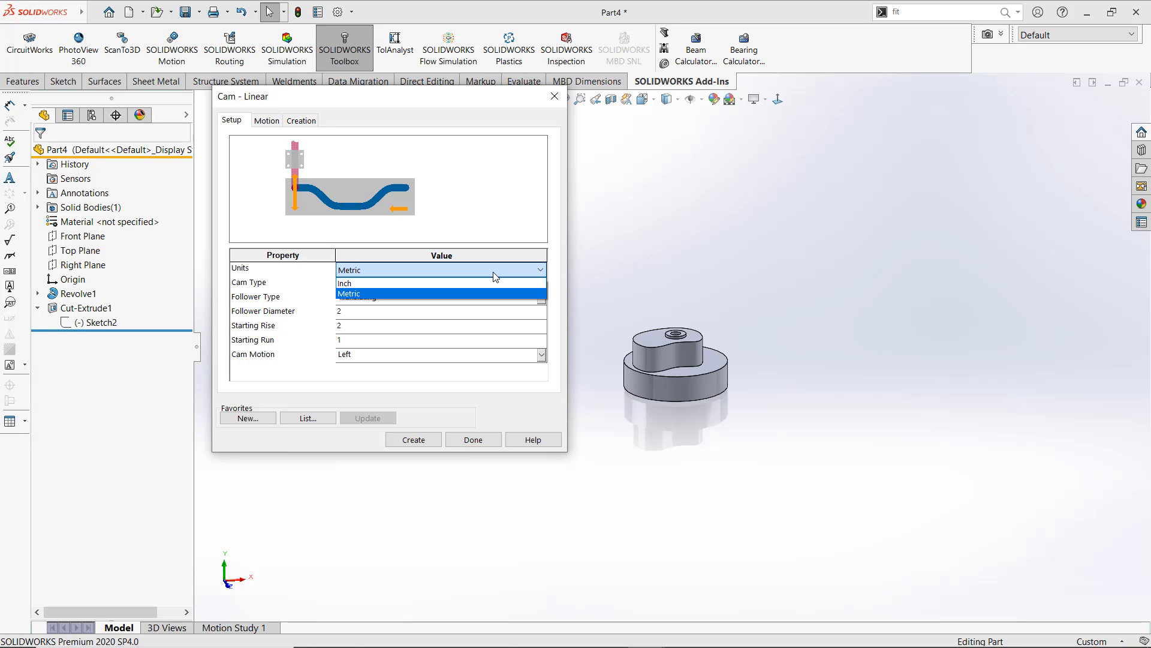
{"action": "left_click", "coordinate": [494, 274]}
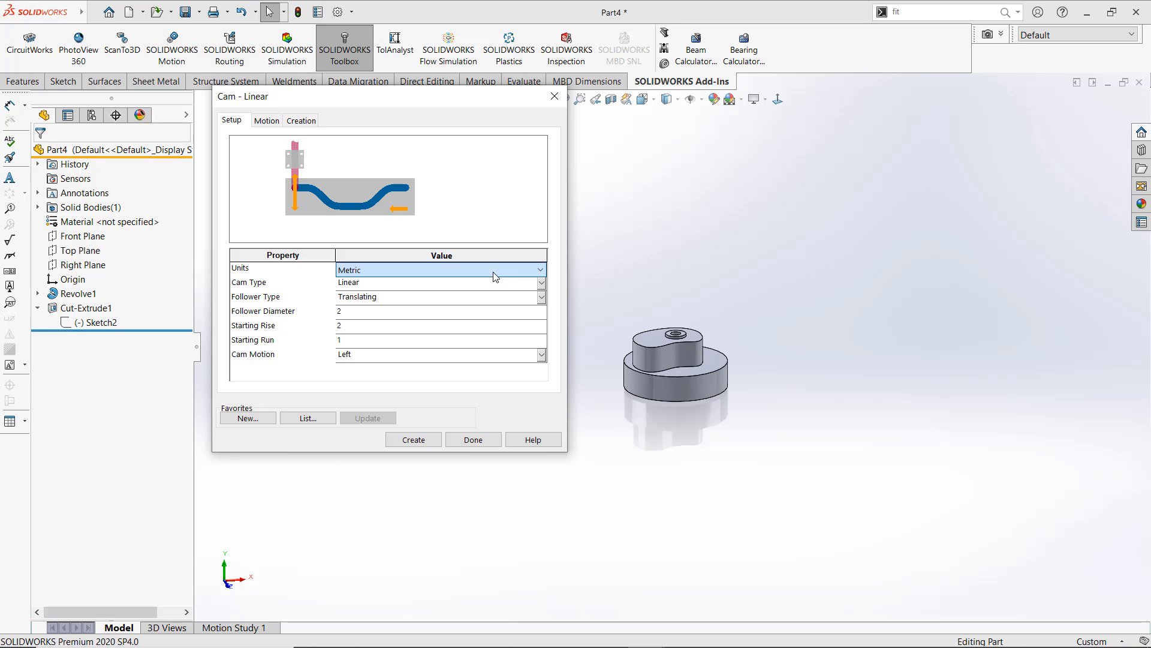
Set the linear cam's follower diameter to 1 and use Left as the cam motion
{"action": "left_click", "coordinate": [368, 316]}
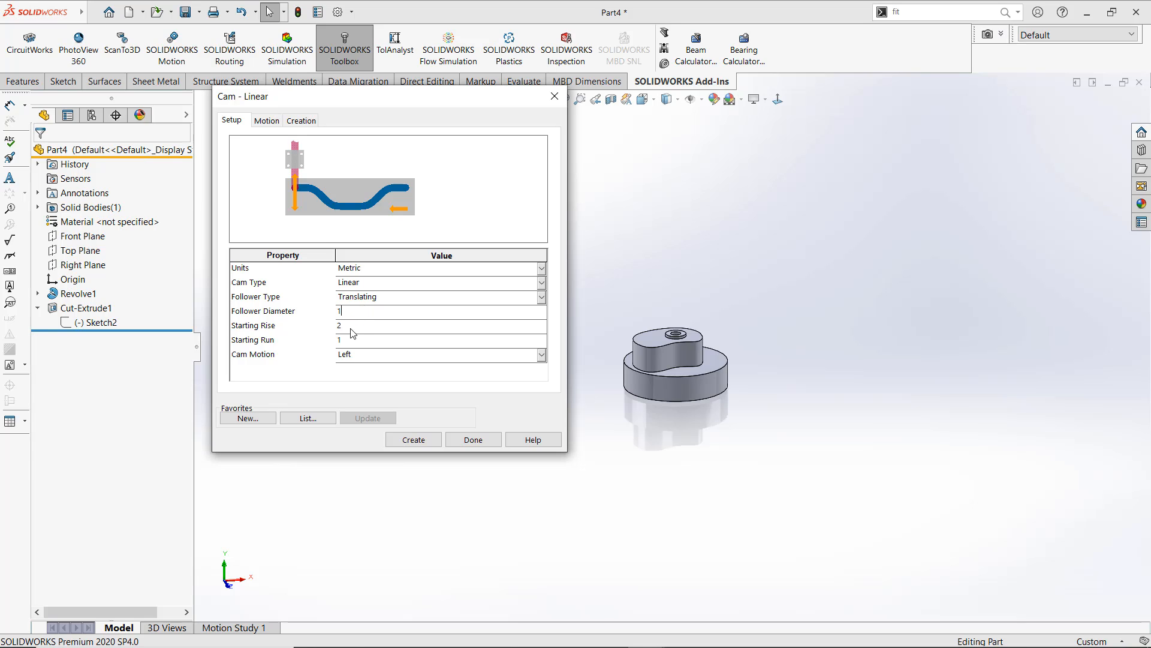
{"action": "left_click", "coordinate": [349, 327]}
{"action": "left_click", "coordinate": [365, 355]}
{"action": "left_click", "coordinate": [366, 356]}
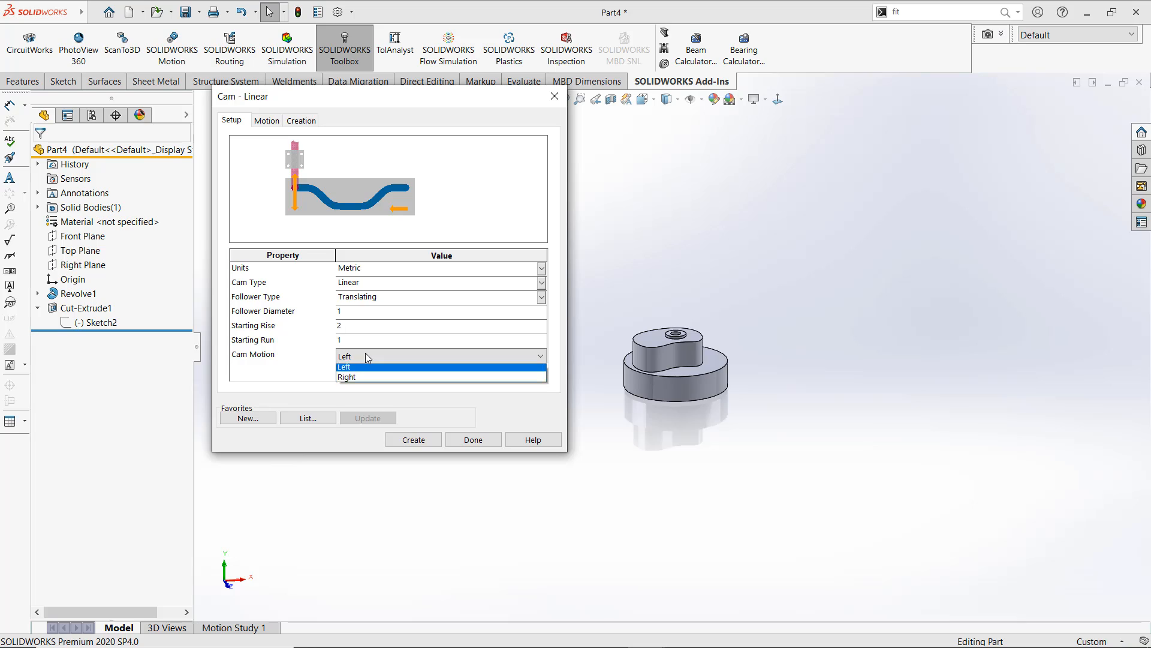
{"action": "left_click", "coordinate": [367, 357]}
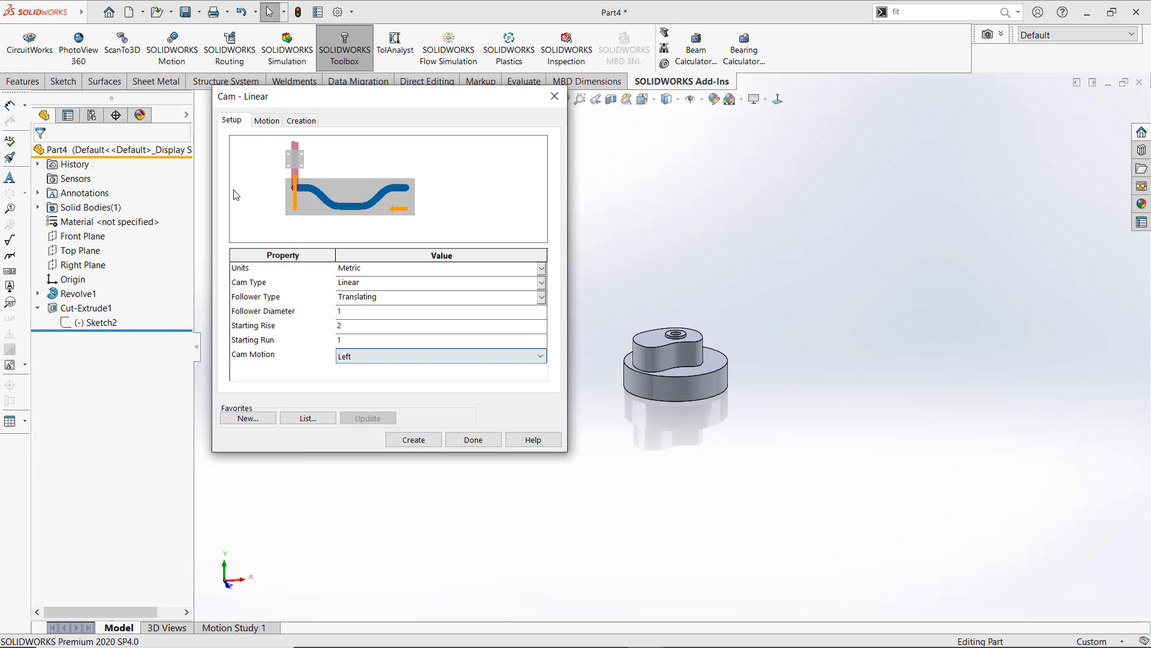
Add a Dwell as the first motion of the linear cam, with a run distance of 2
{"action": "left_click", "coordinate": [265, 123]}
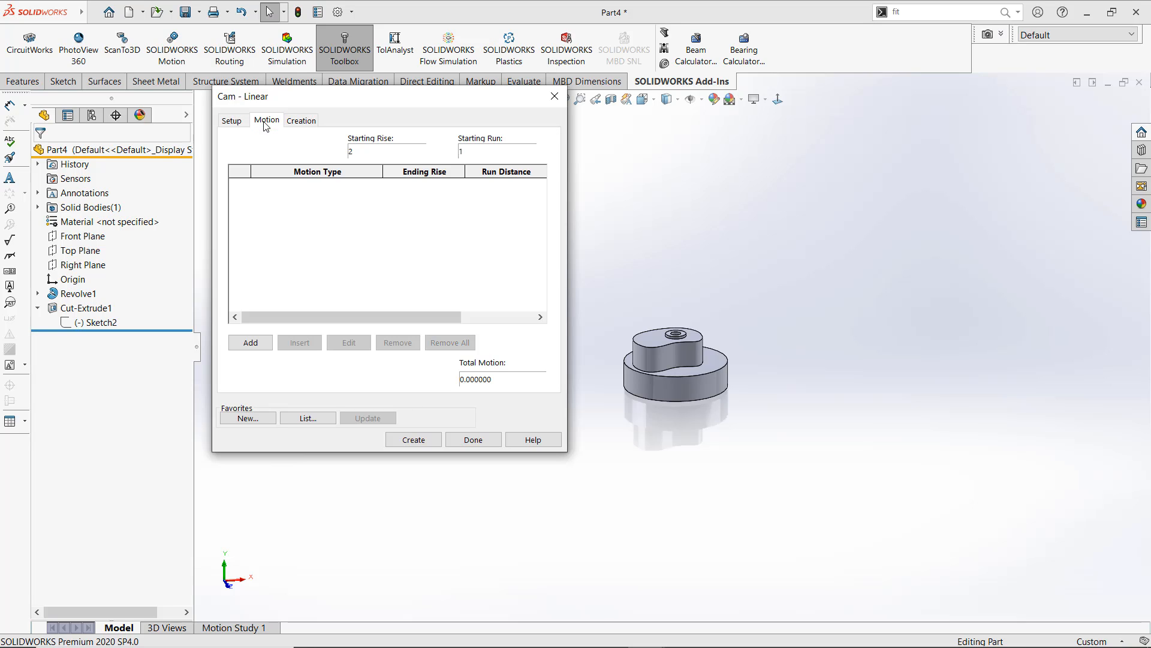
{"action": "left_click", "coordinate": [246, 348]}
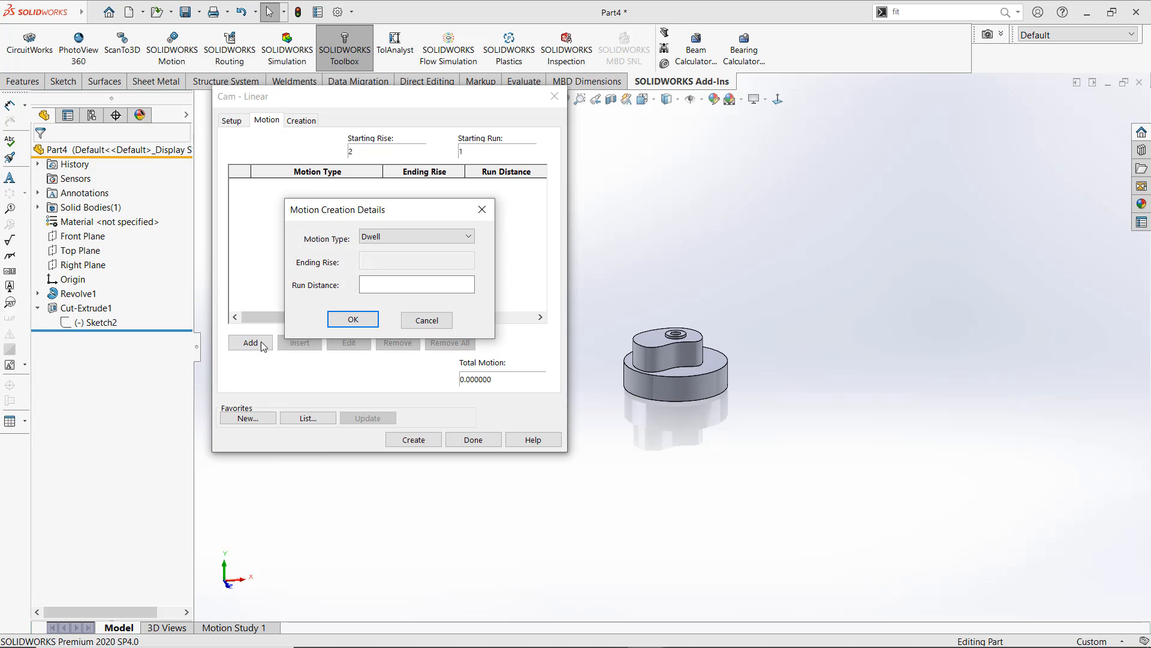
{"action": "left_click", "coordinate": [406, 286]}
{"action": "left_click", "coordinate": [346, 321]}
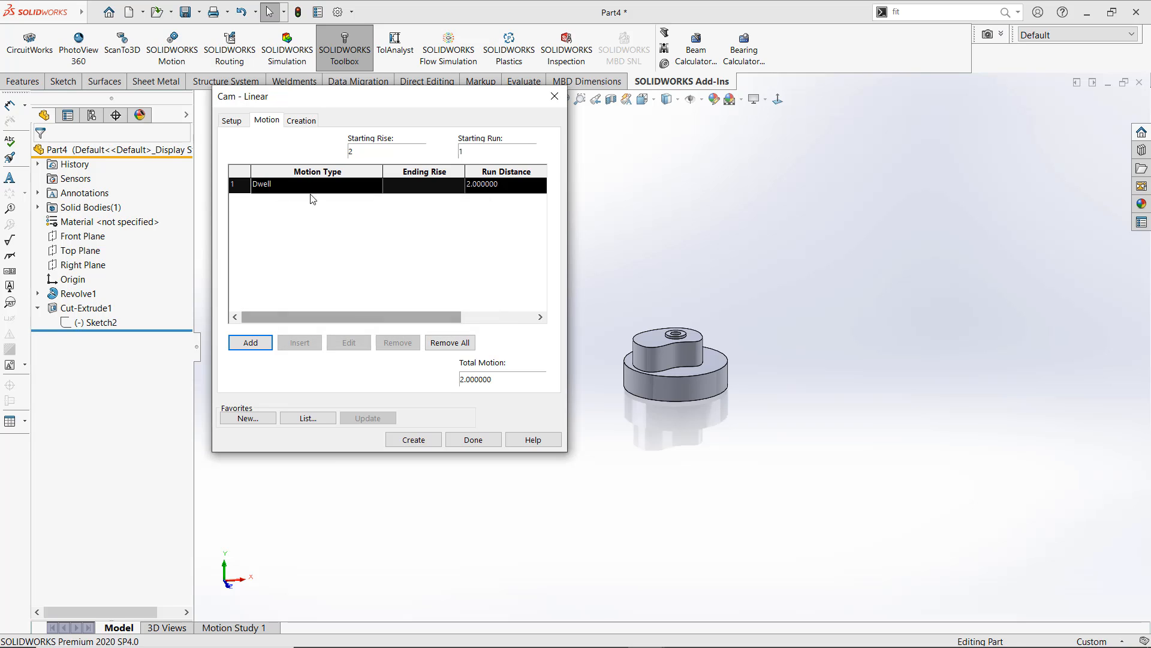
Add a Cycloidal motion with an ending rise of 8 and a run distance of 7
{"action": "left_click", "coordinate": [267, 341]}
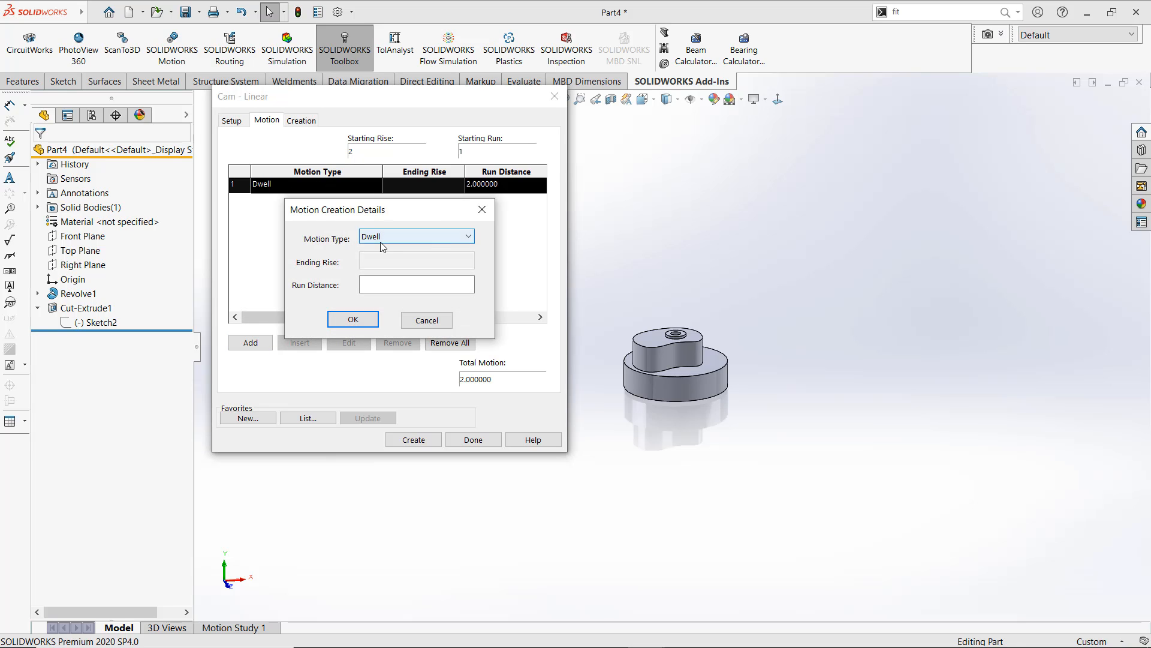
{"action": "left_click", "coordinate": [383, 238]}
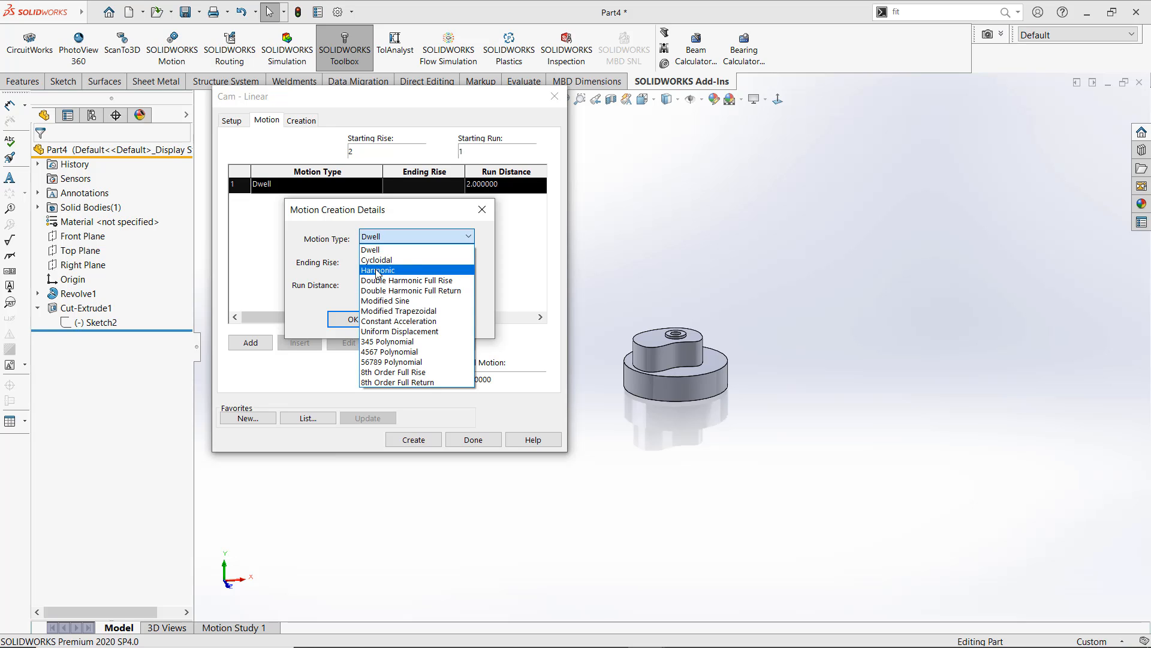
{"action": "left_click", "coordinate": [376, 261]}
{"action": "left_click", "coordinate": [375, 264]}
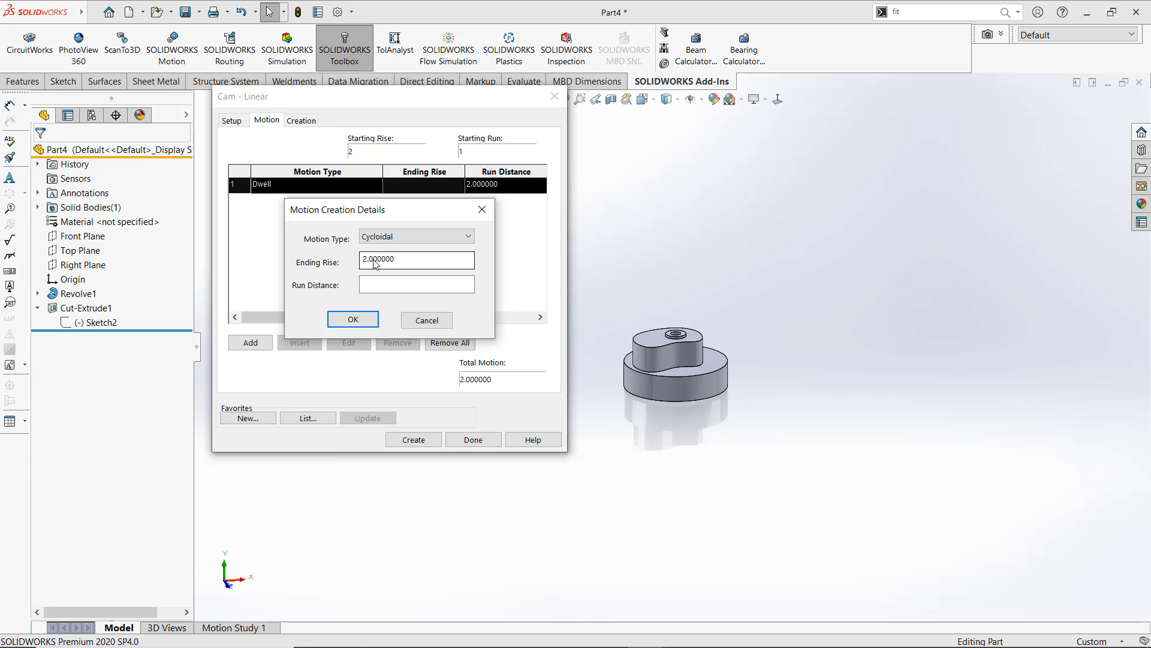
{"action": "left_click_drag", "start_coordinate": [403, 259], "coordinate": [285, 259]}
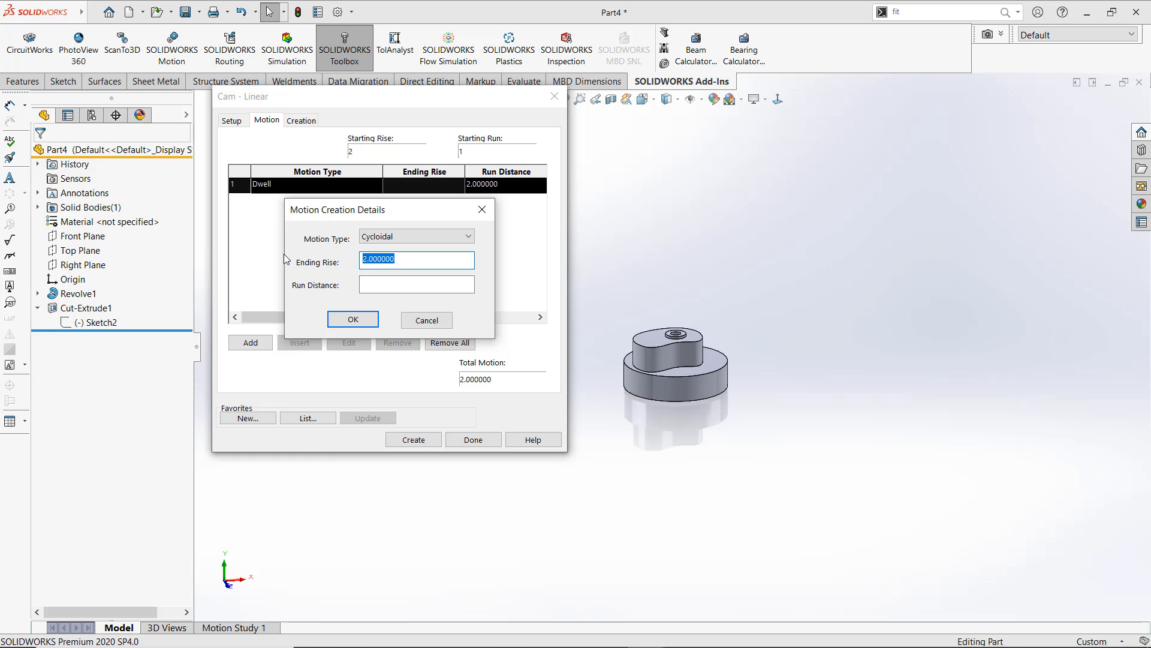
{"action": "type", "text": "8"}
{"action": "left_click", "coordinate": [393, 284]}
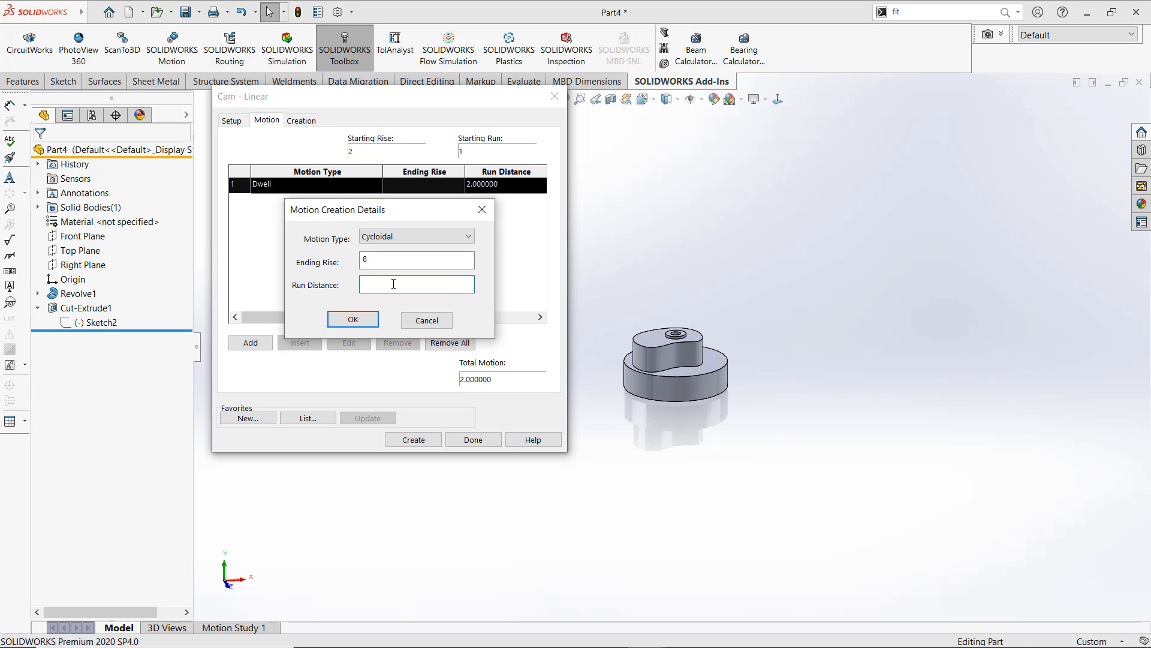
{"action": "type", "text": "7"}
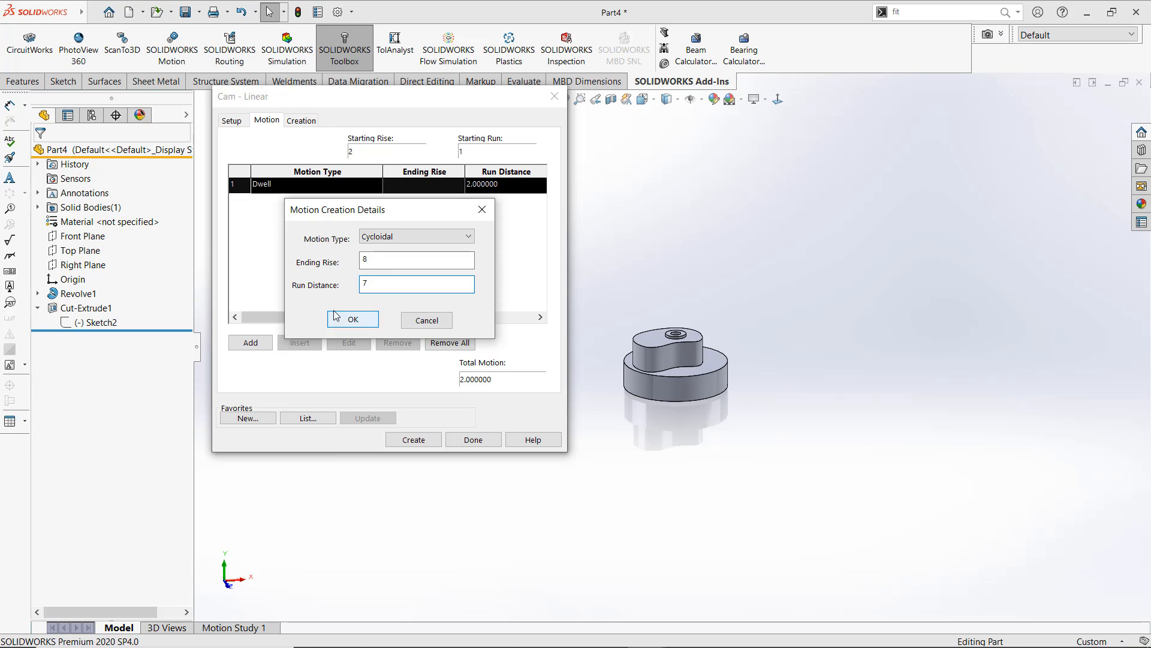
{"action": "left_click", "coordinate": [353, 319]}
Add a Dwell motion with a run distance of 4 after the Cycloidal motion
{"action": "left_click", "coordinate": [251, 342]}
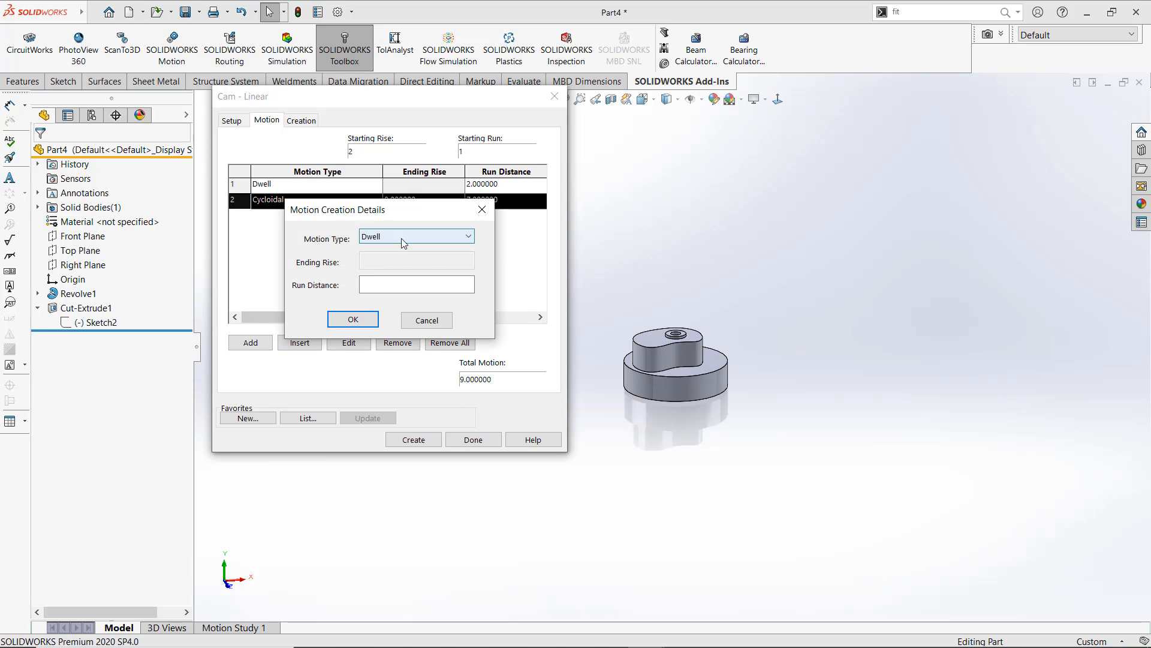
{"action": "left_click", "coordinate": [417, 291]}
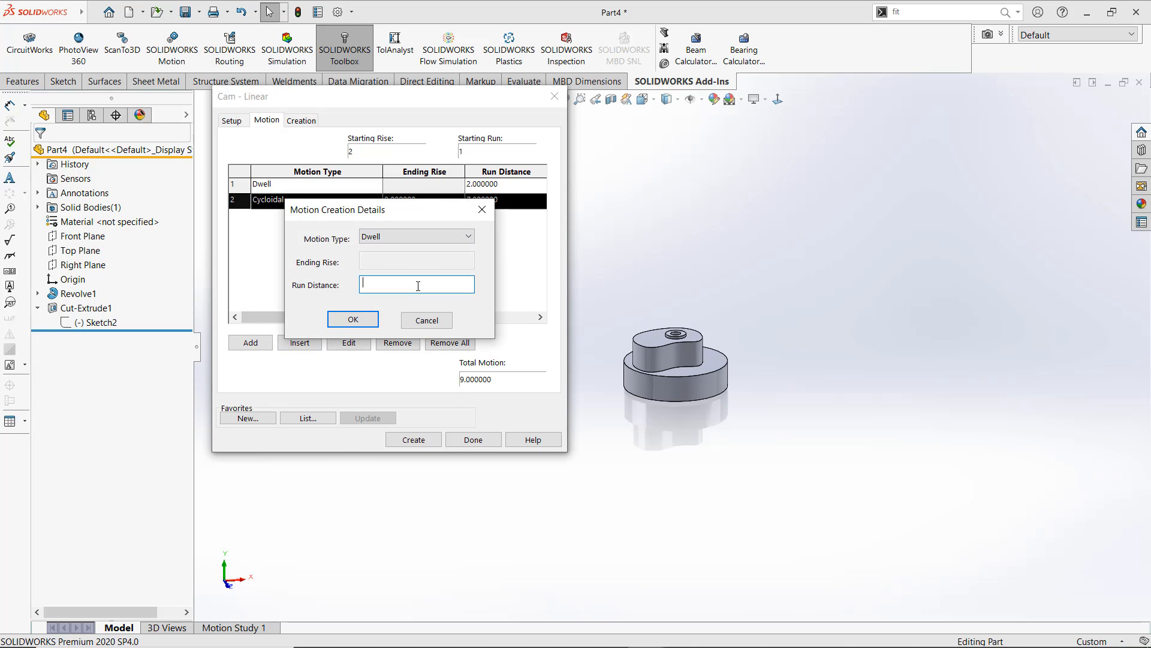
{"action": "type", "text": "4"}
{"action": "left_click", "coordinate": [353, 319]}
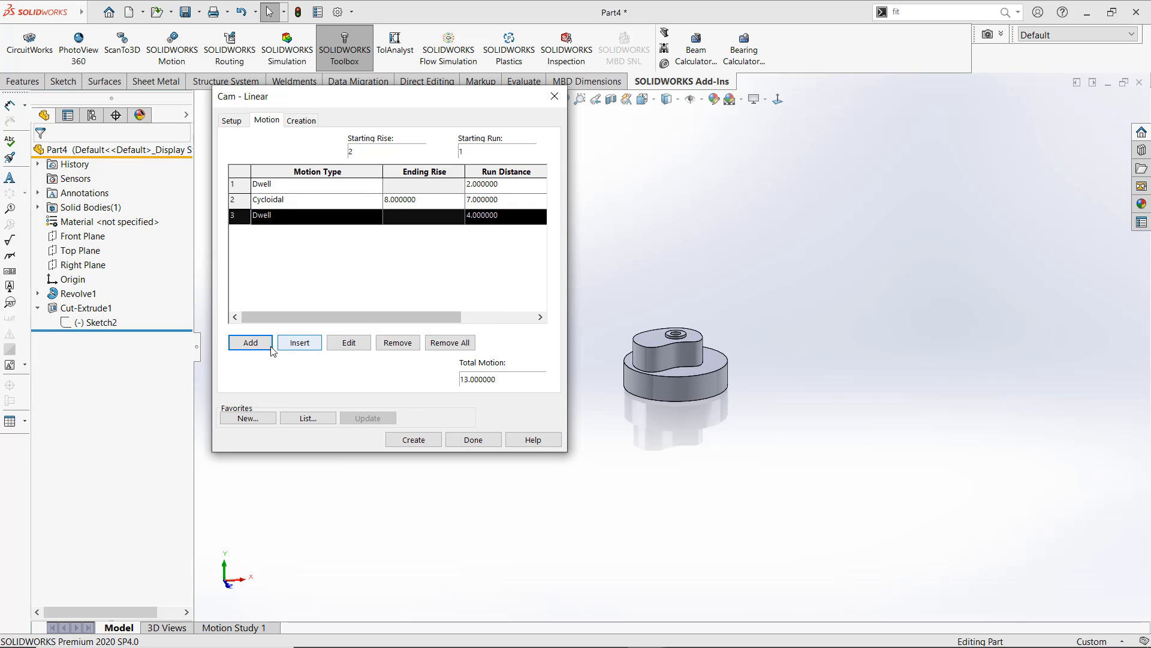
Add a Constant Acceleration motion with an ending rise of 6 and a run distance of 3
{"action": "left_click", "coordinate": [250, 342]}
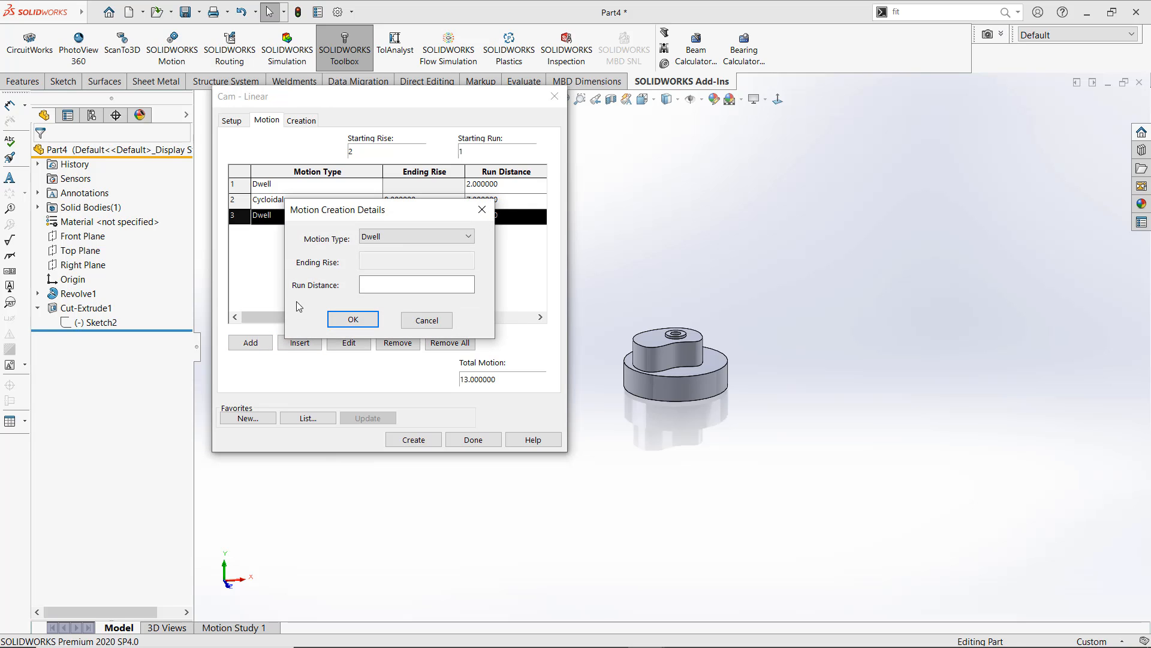
{"action": "left_click", "coordinate": [402, 235]}
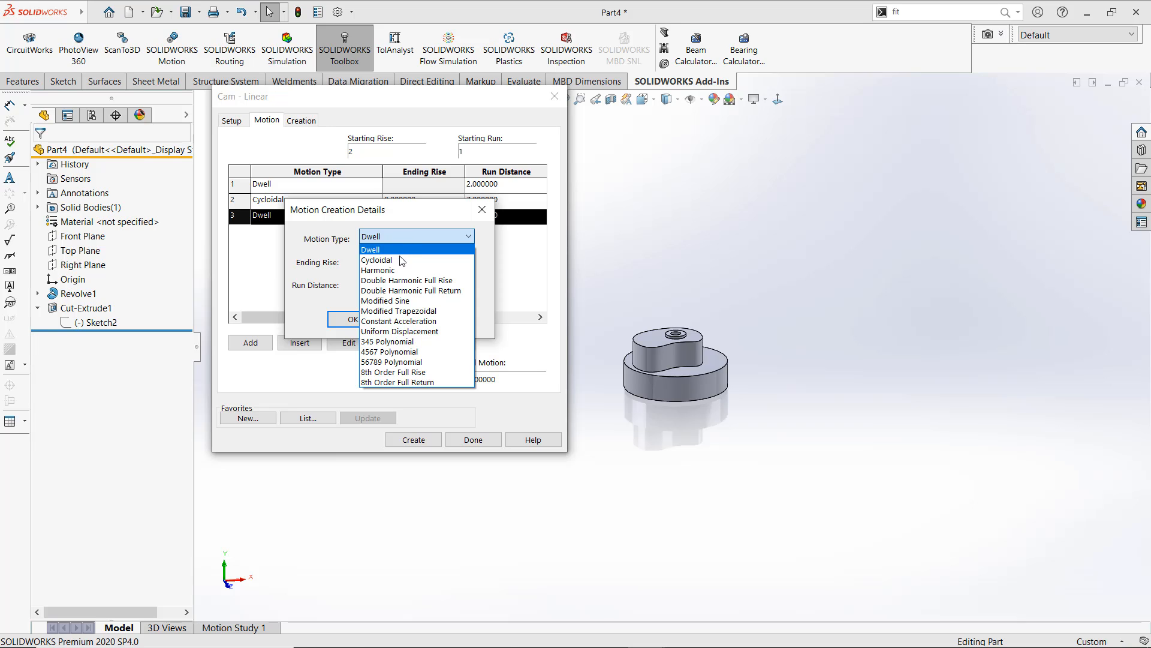
{"action": "left_click", "coordinate": [407, 323]}
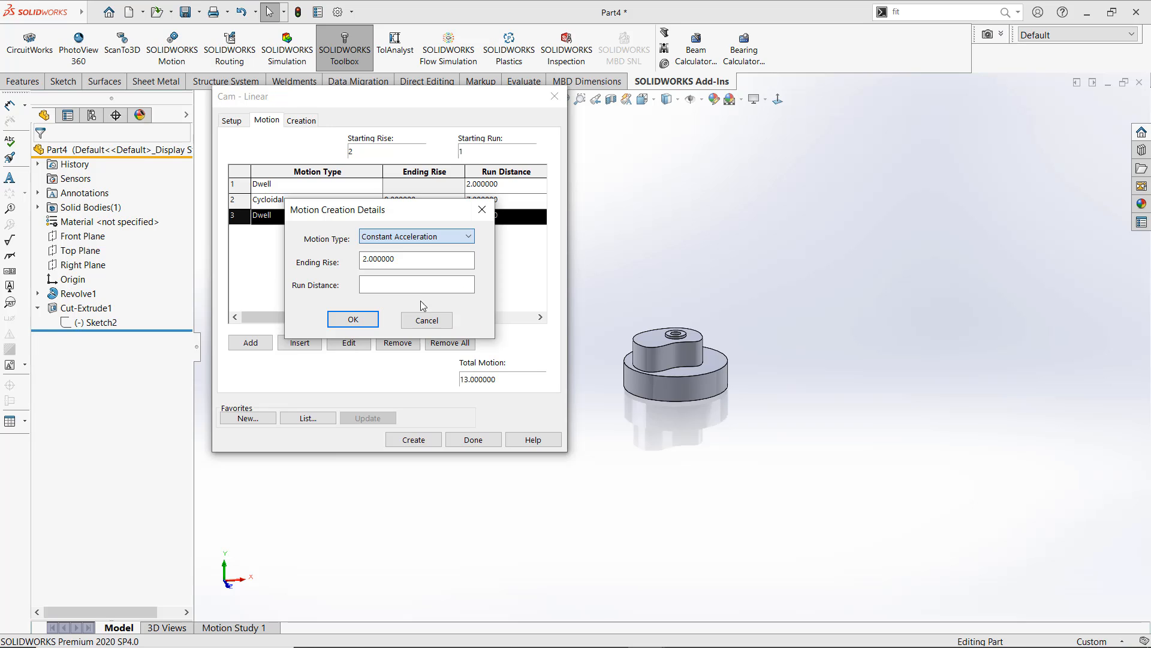
{"action": "left_click_drag", "start_coordinate": [412, 261], "coordinate": [131, 254]}
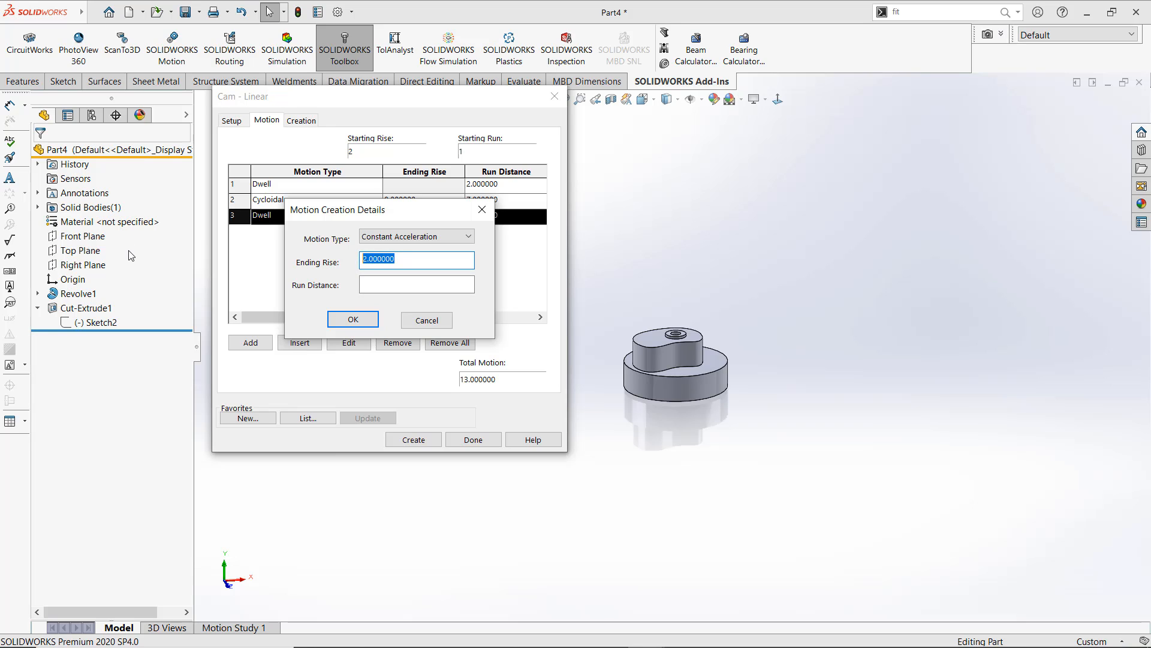
{"action": "type", "text": "6"}
{"action": "left_click", "coordinate": [381, 286]}
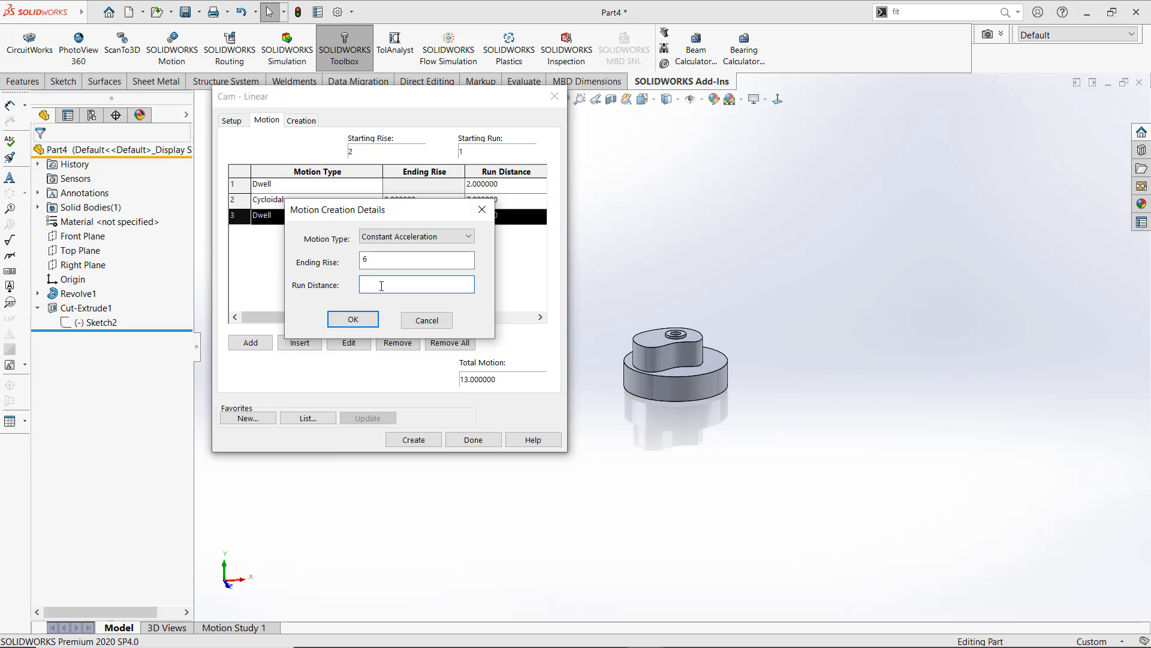
{"action": "left_click", "coordinate": [352, 319]}
Add a Dwell motion with a run distance of 4 after the Constant Acceleration motion
{"action": "left_click", "coordinate": [250, 343]}
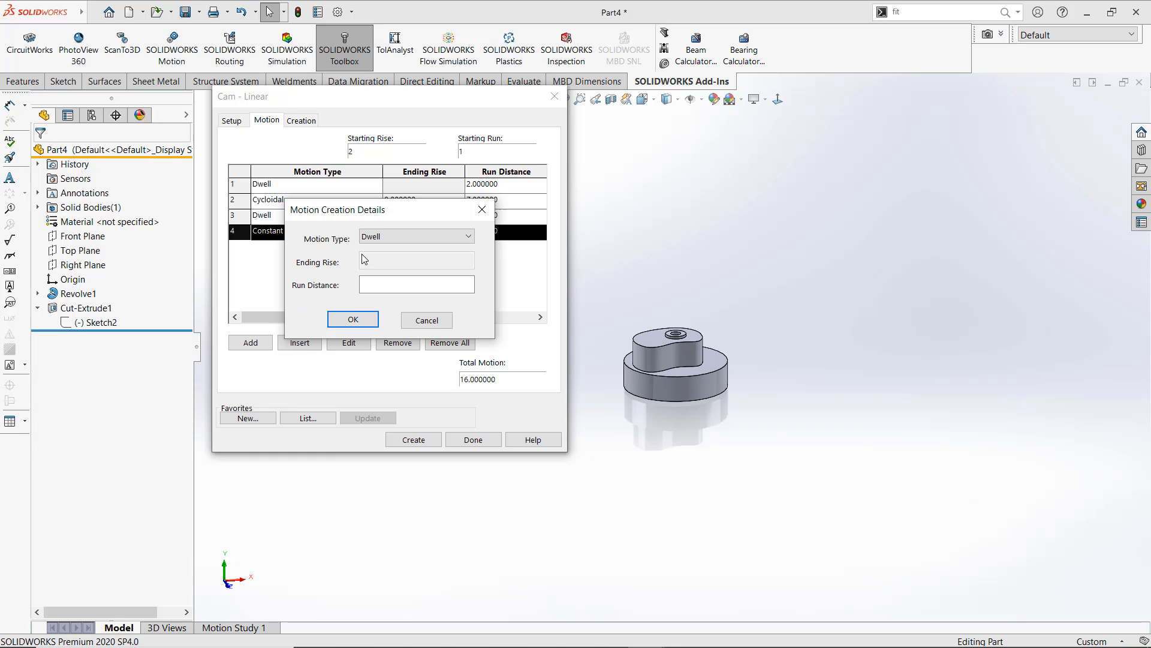
{"action": "left_click", "coordinate": [392, 283]}
{"action": "type", "text": "4"}
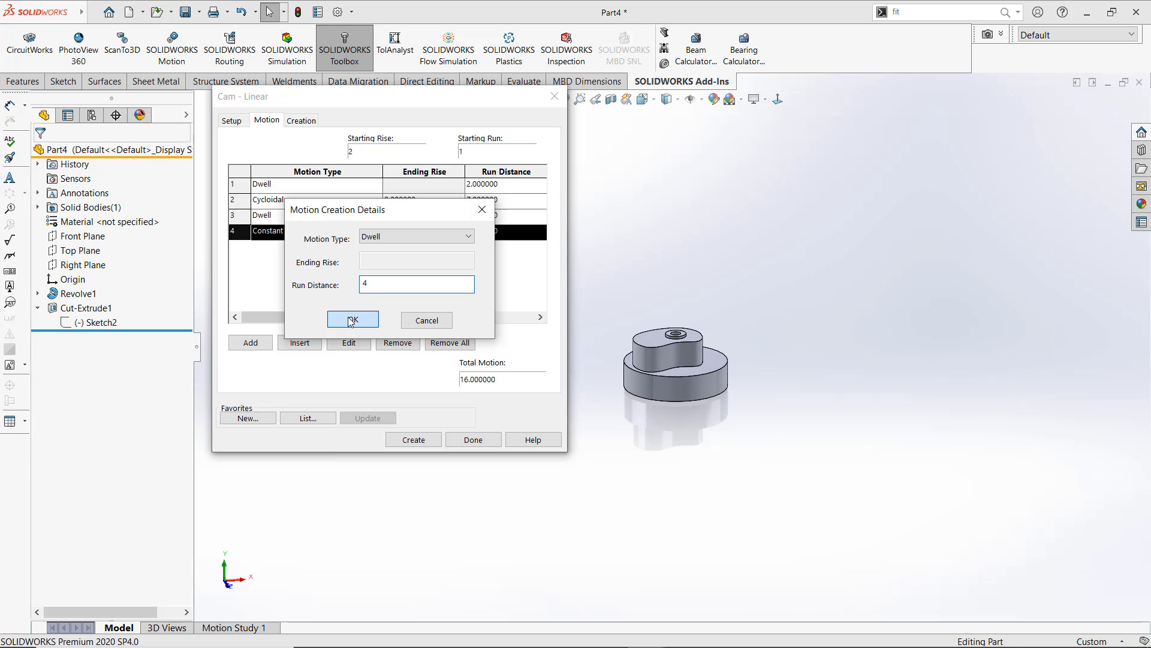
{"action": "left_click", "coordinate": [354, 319]}
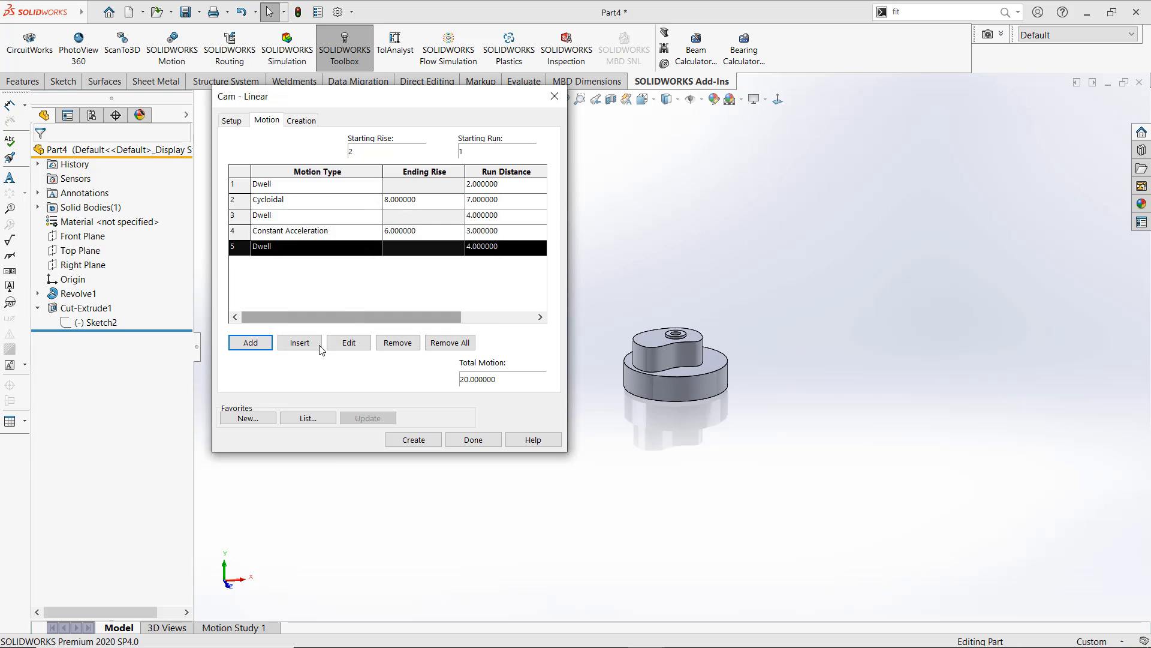
Add a Modified Trapezoidal motion with an ending rise of 4 and a run distance of 4
{"action": "left_click", "coordinate": [250, 342]}
{"action": "left_click", "coordinate": [397, 236]}
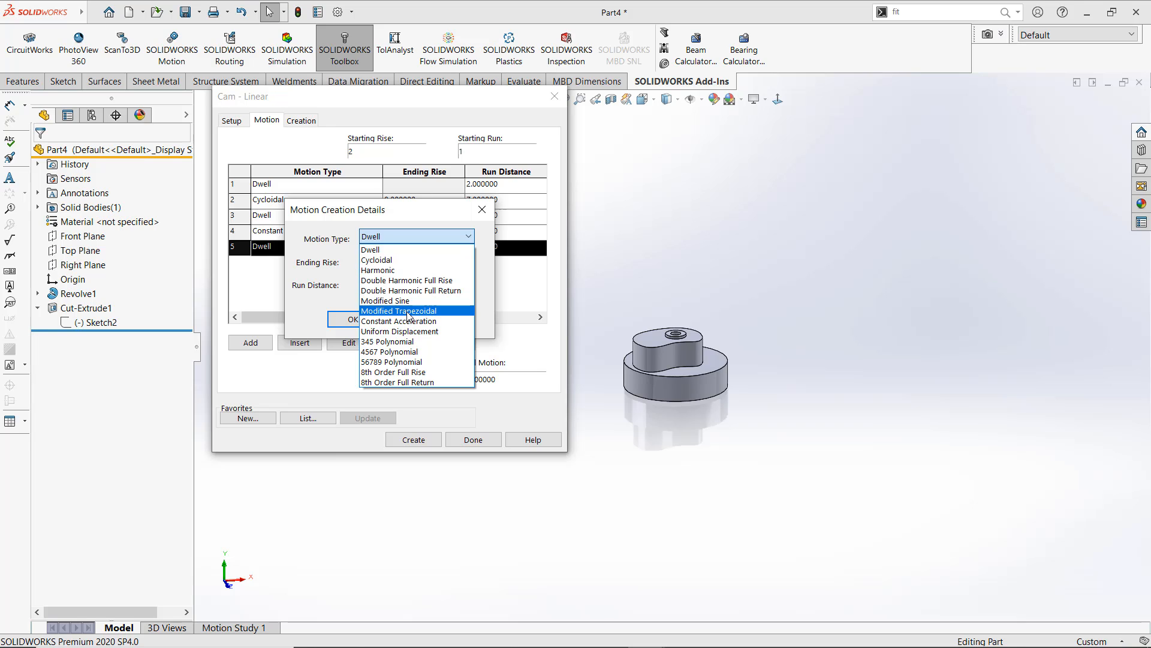
{"action": "left_click", "coordinate": [408, 316]}
{"action": "left_click", "coordinate": [404, 262]}
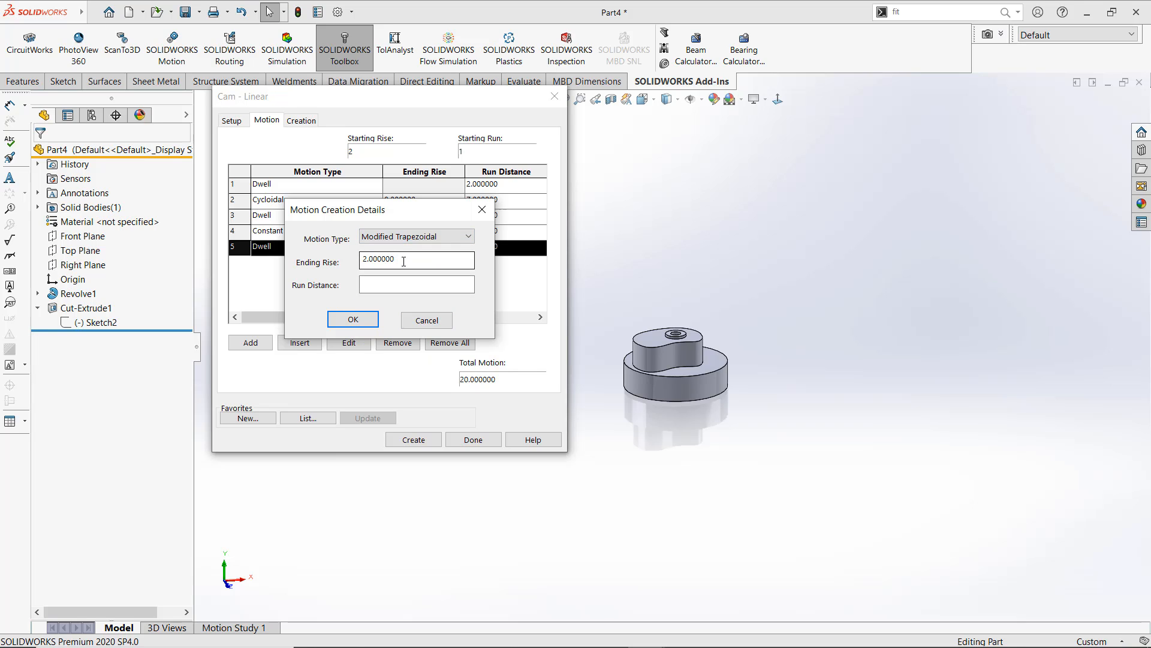
{"action": "double_click", "coordinate": [404, 262]}
{"action": "type", "text": "4"}
{"action": "left_click", "coordinate": [380, 282]}
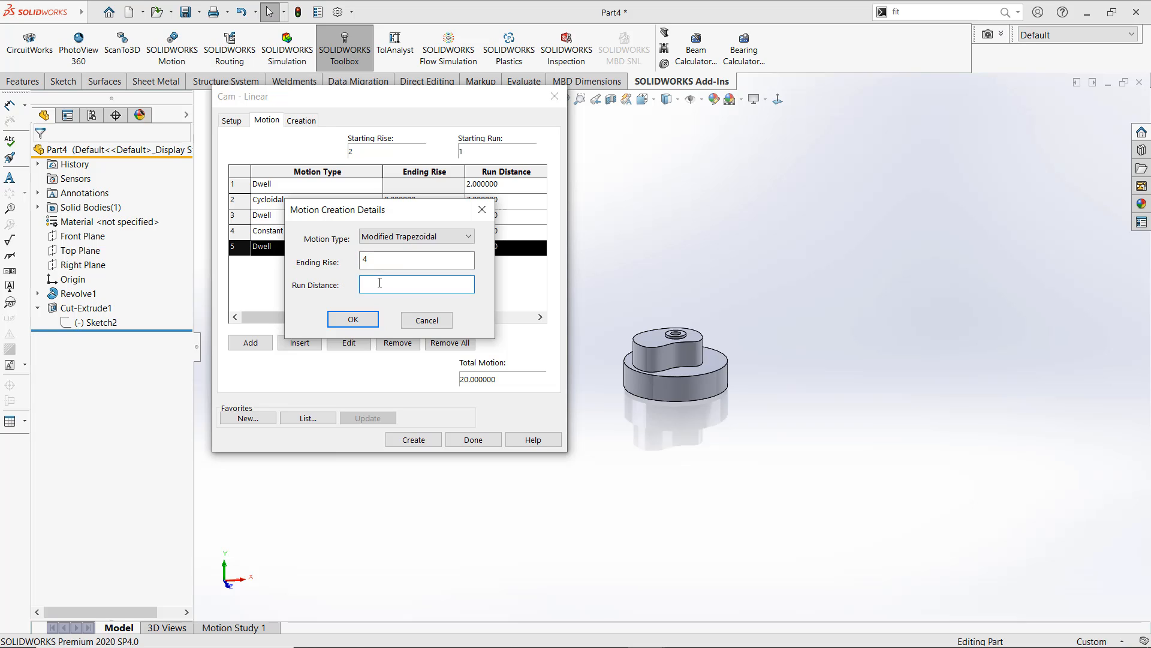
{"action": "left_click", "coordinate": [354, 319]}
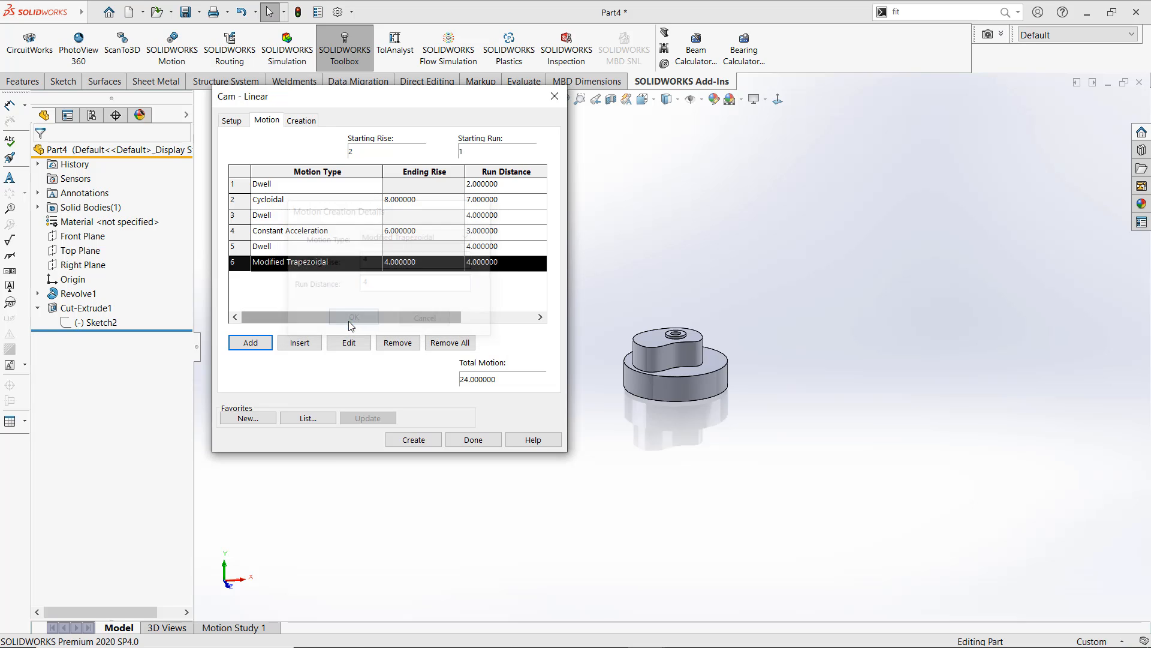
Add a second Modified Trapezoidal motion with an ending rise of 4 and a run distance of 4
{"action": "left_click", "coordinate": [253, 343]}
{"action": "left_click", "coordinate": [444, 237]}
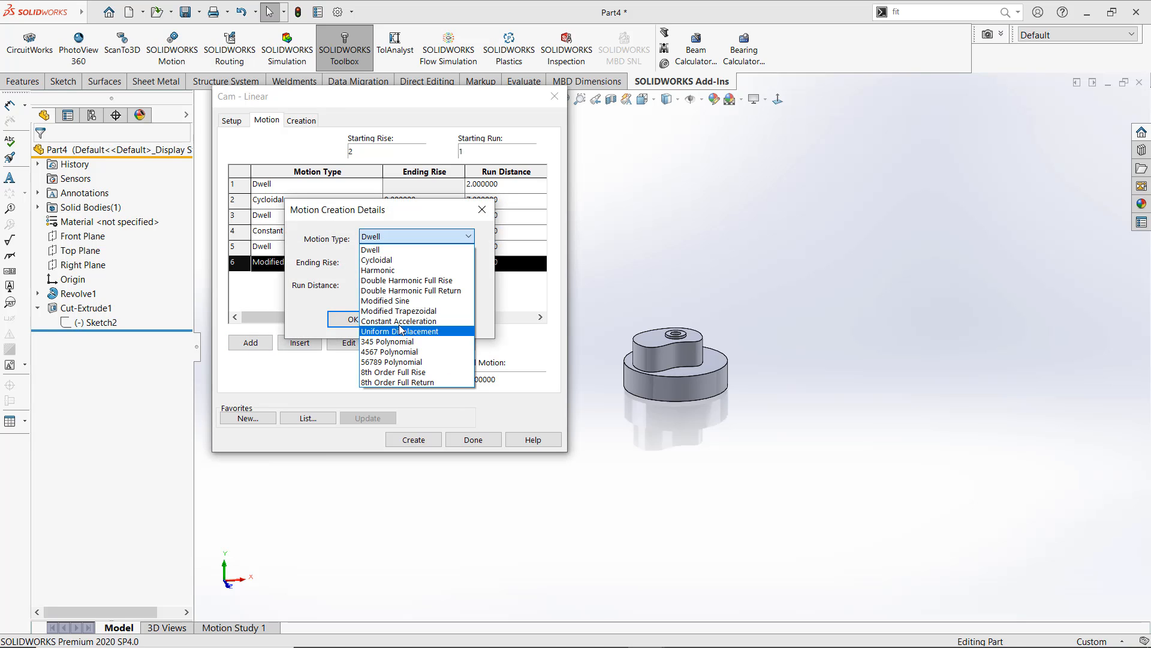
{"action": "left_click", "coordinate": [399, 310]}
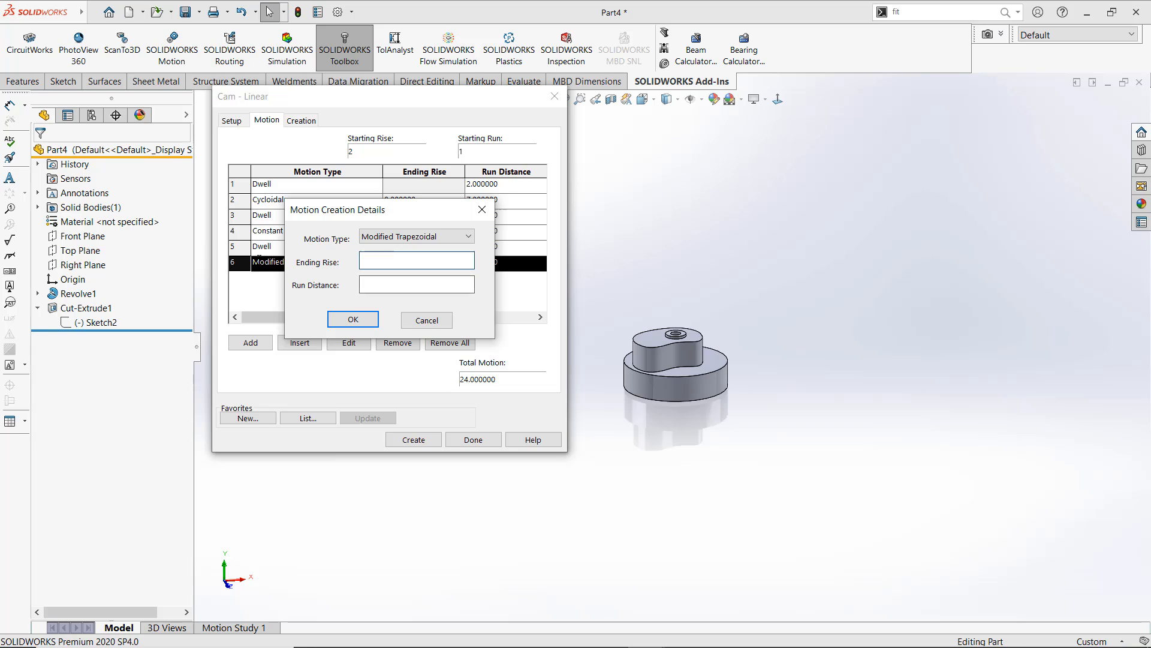
{"action": "type", "text": "4"}
{"action": "left_click", "coordinate": [376, 283]}
{"action": "type", "text": "4"}
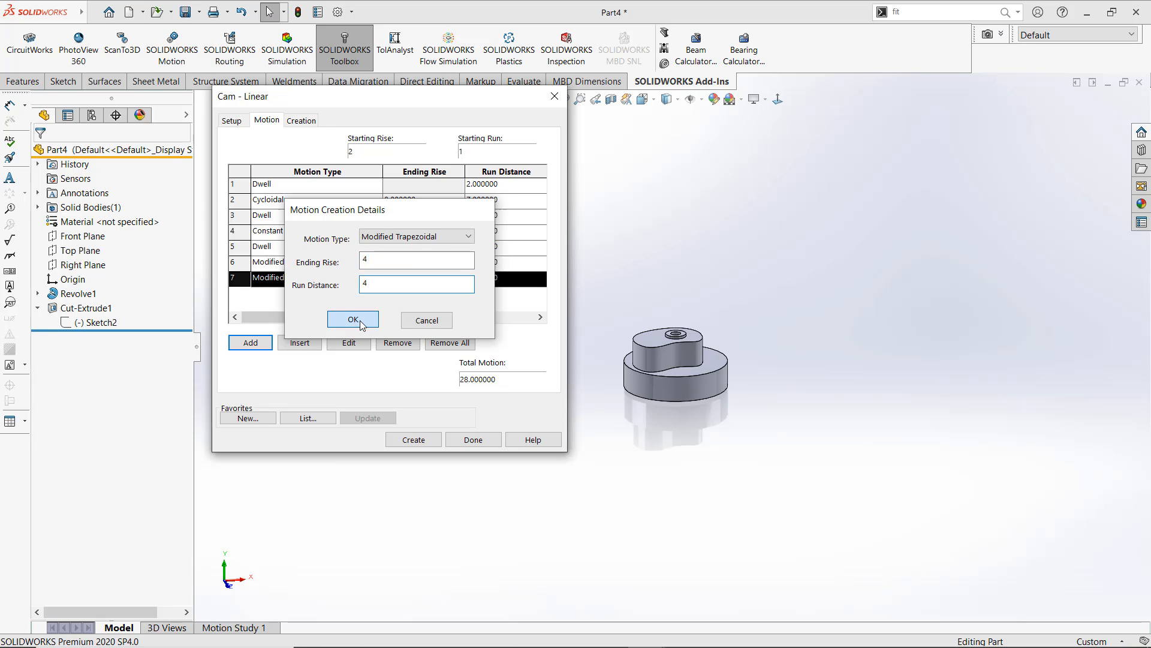
{"action": "left_click", "coordinate": [357, 319]}
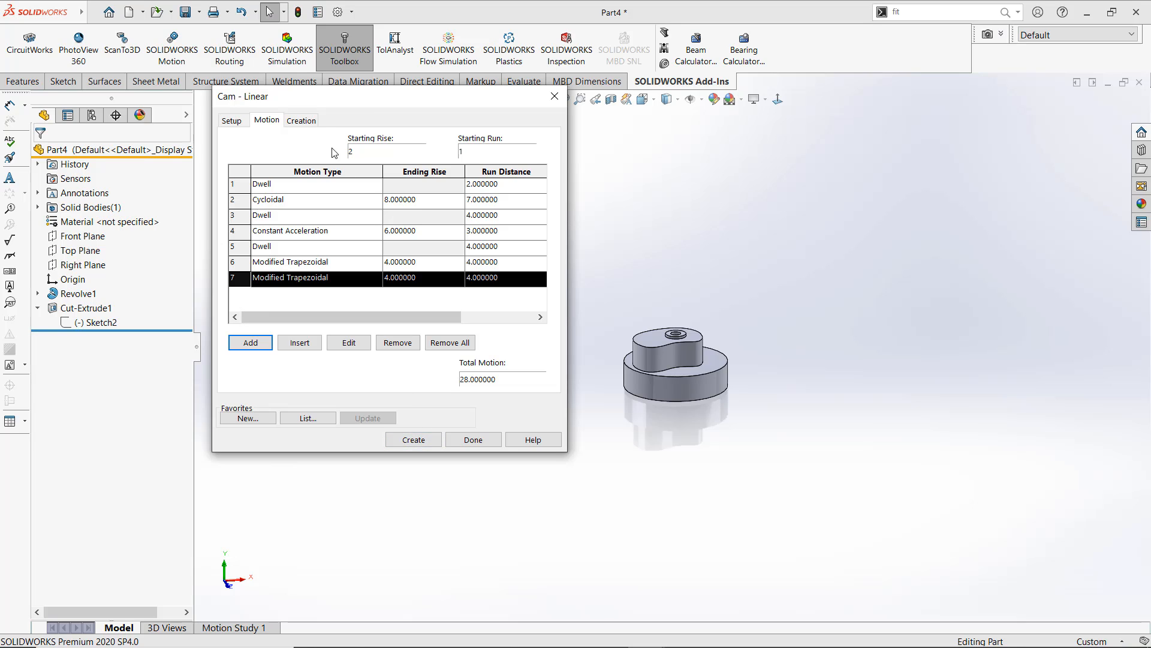
Set the linear cam's blank thickness to 5, blank width to 10 and blank length to 30
{"action": "left_click", "coordinate": [301, 120]}
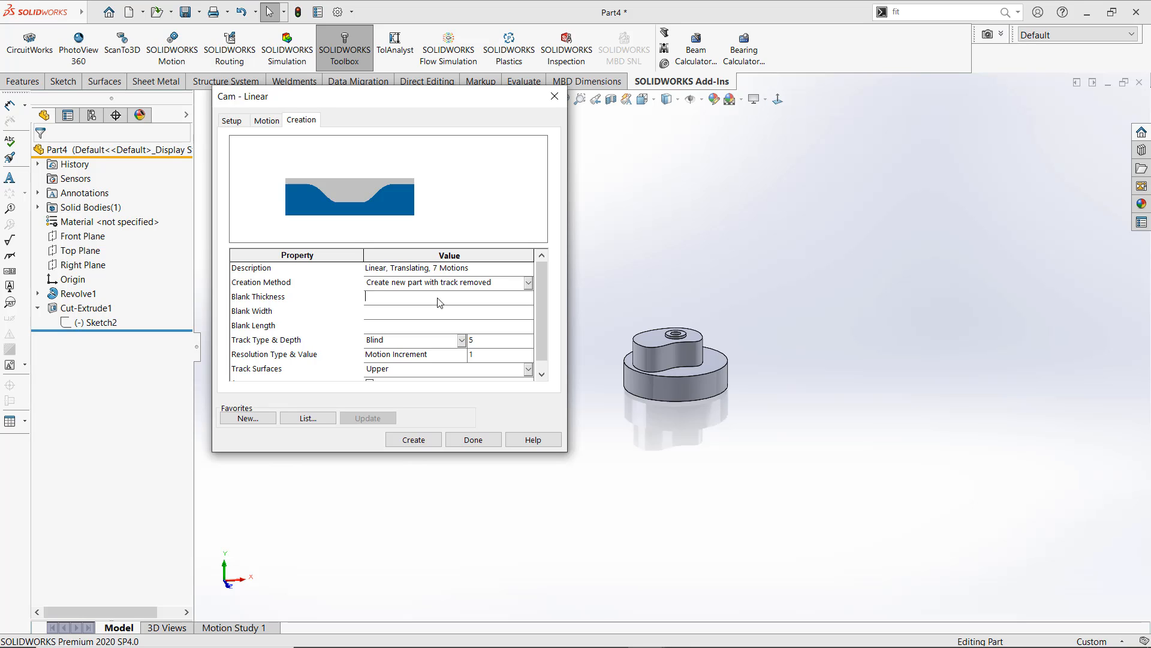
{"action": "type", "text": "5"}
{"action": "left_click", "coordinate": [266, 120]}
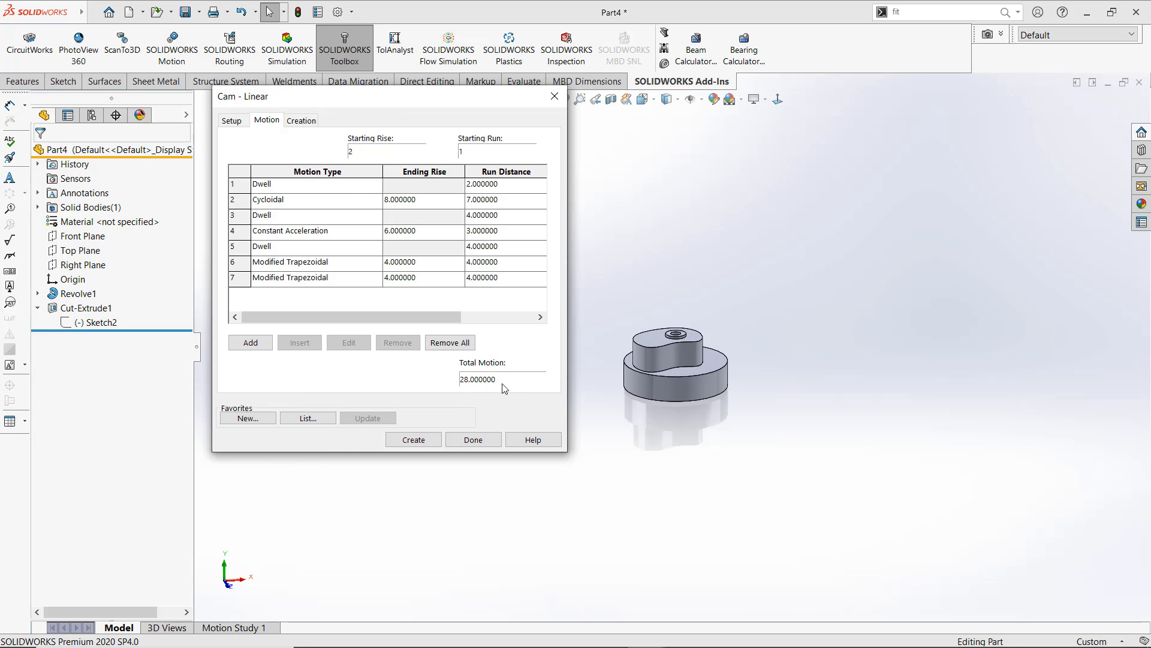
{"action": "left_click", "coordinate": [301, 120]}
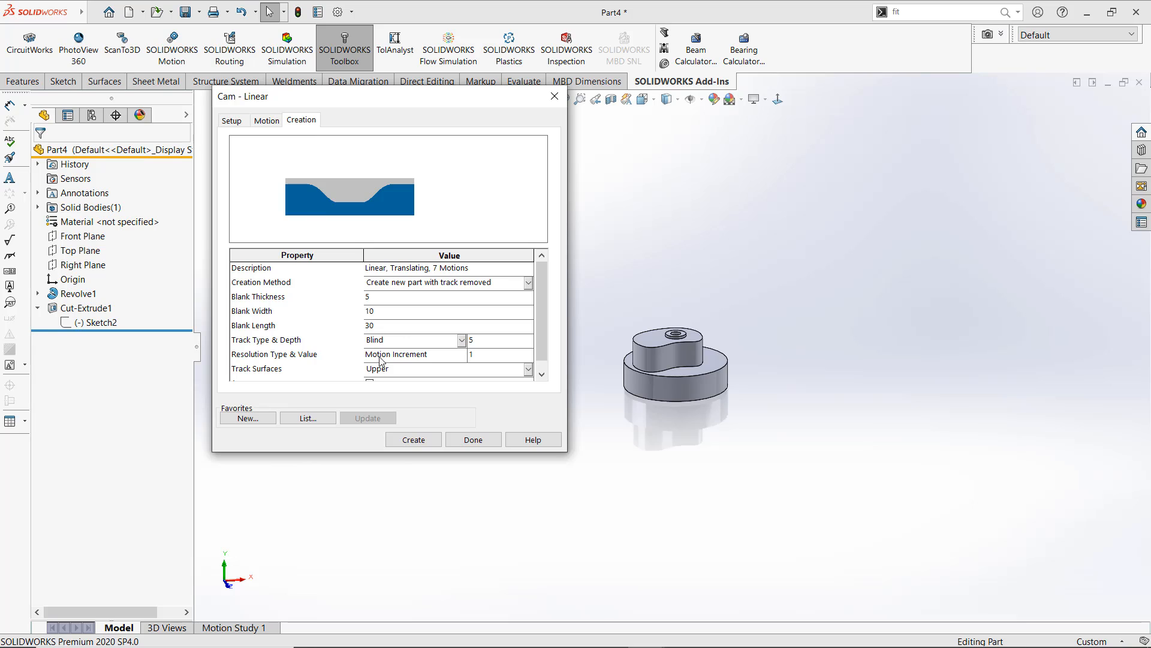
Set the cam's track type to Thru and its track surfaces to Both
{"action": "left_click_drag", "start_coordinate": [541, 305], "coordinate": [542, 314]}
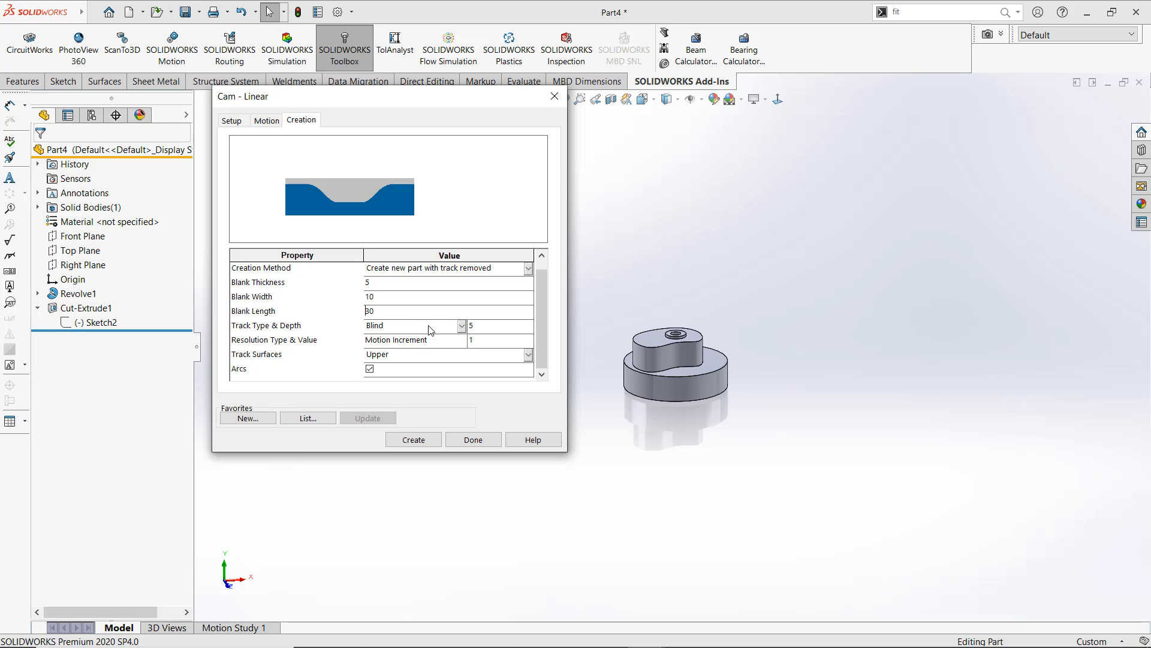
{"action": "left_click", "coordinate": [461, 326]}
{"action": "left_click", "coordinate": [387, 350]}
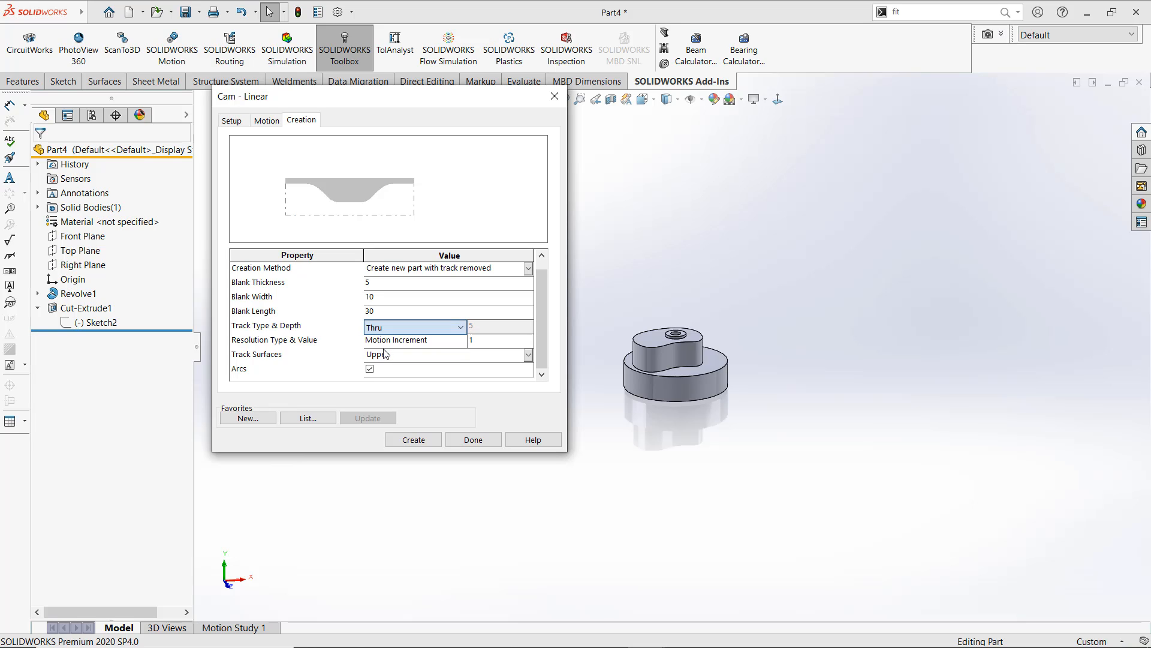
{"action": "left_click", "coordinate": [459, 326]}
{"action": "left_click", "coordinate": [459, 349]}
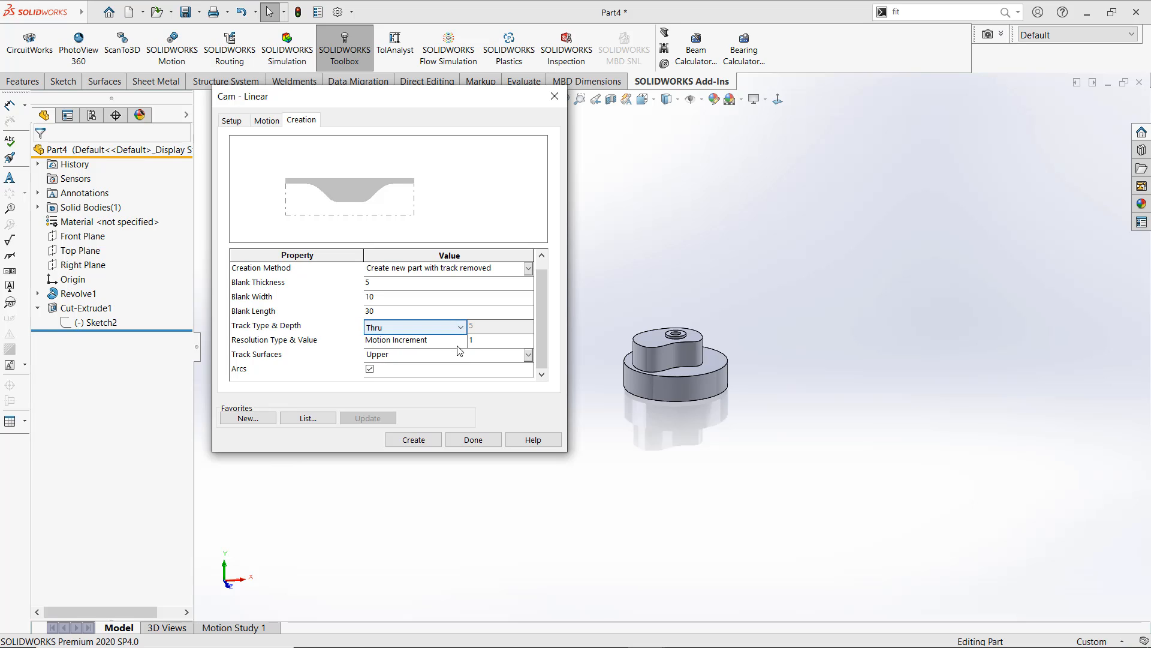
{"action": "left_click", "coordinate": [528, 354]}
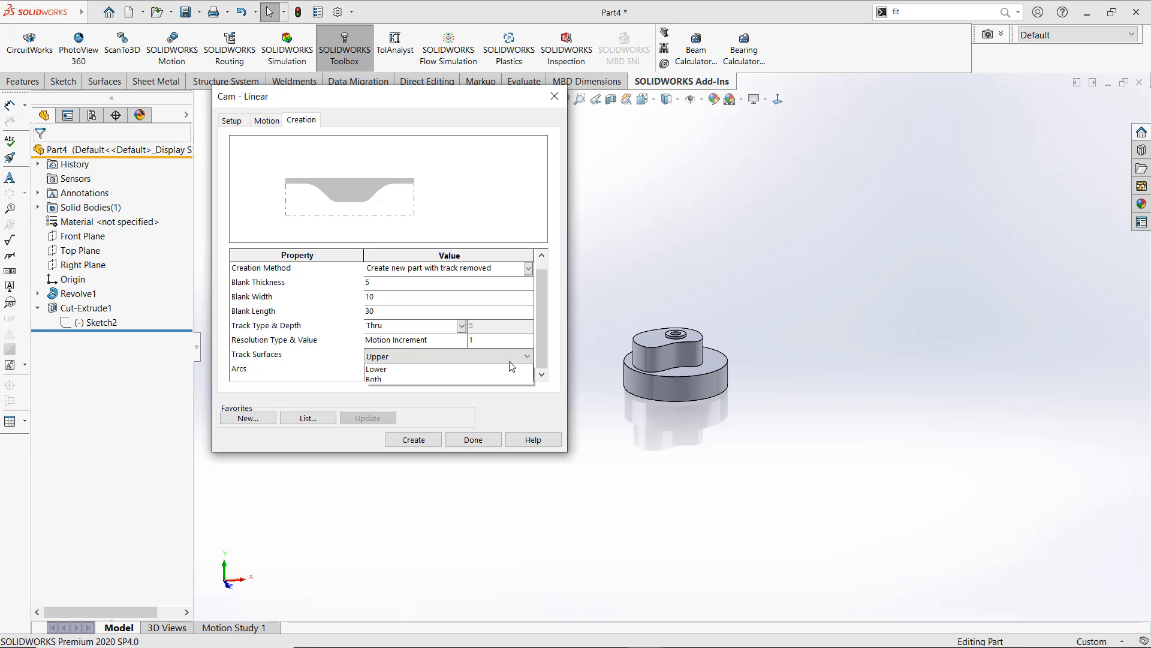
{"action": "left_click", "coordinate": [394, 388]}
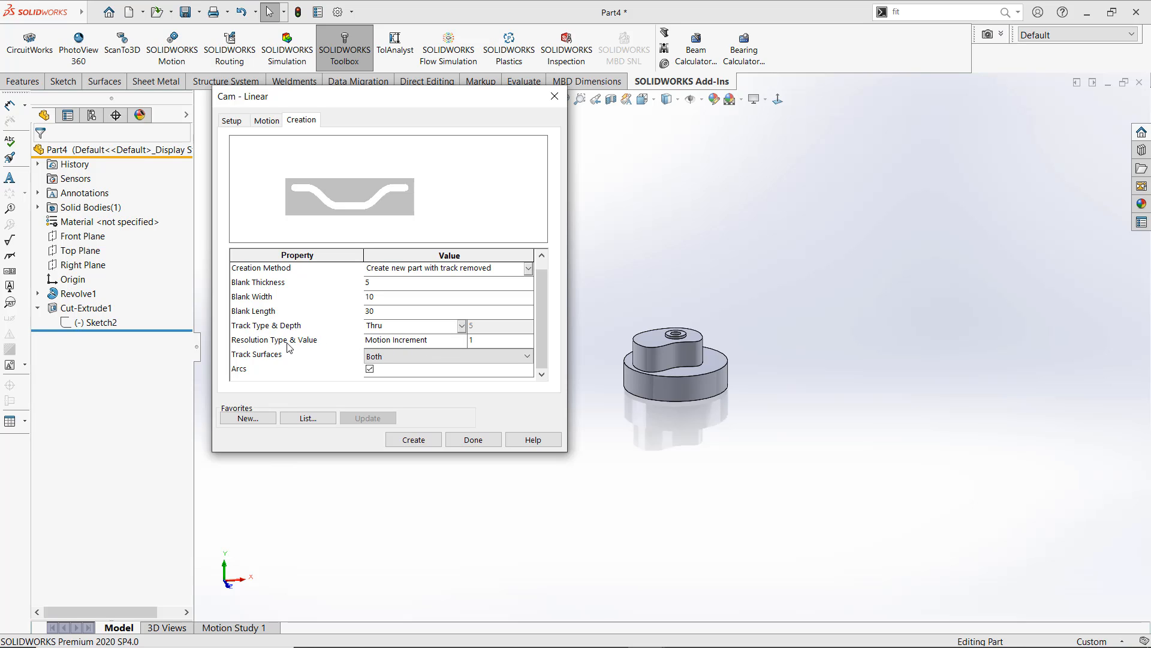
Create the linear cam as a new part, examine its track, and close the cam definition
{"action": "left_click", "coordinate": [403, 440]}
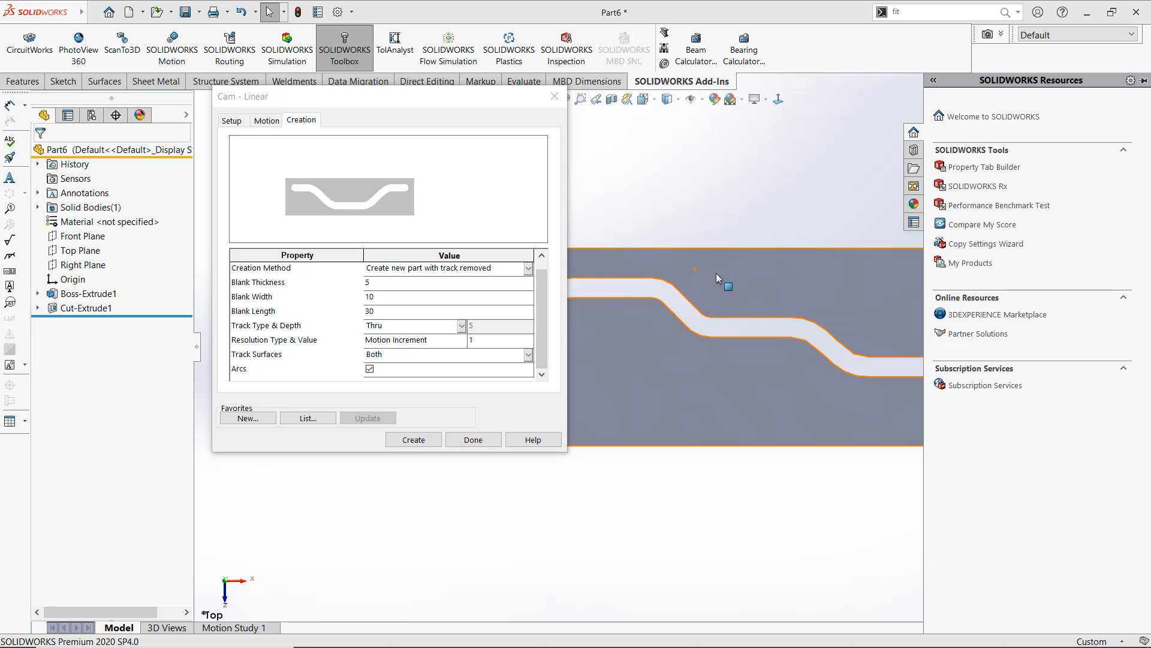
{"action": "middle_click_drag", "start_coordinate": [640, 341], "coordinate": [708, 221]}
{"action": "scroll", "coordinate": [761, 312], "scroll_direction": "down", "scroll_amount": 3}
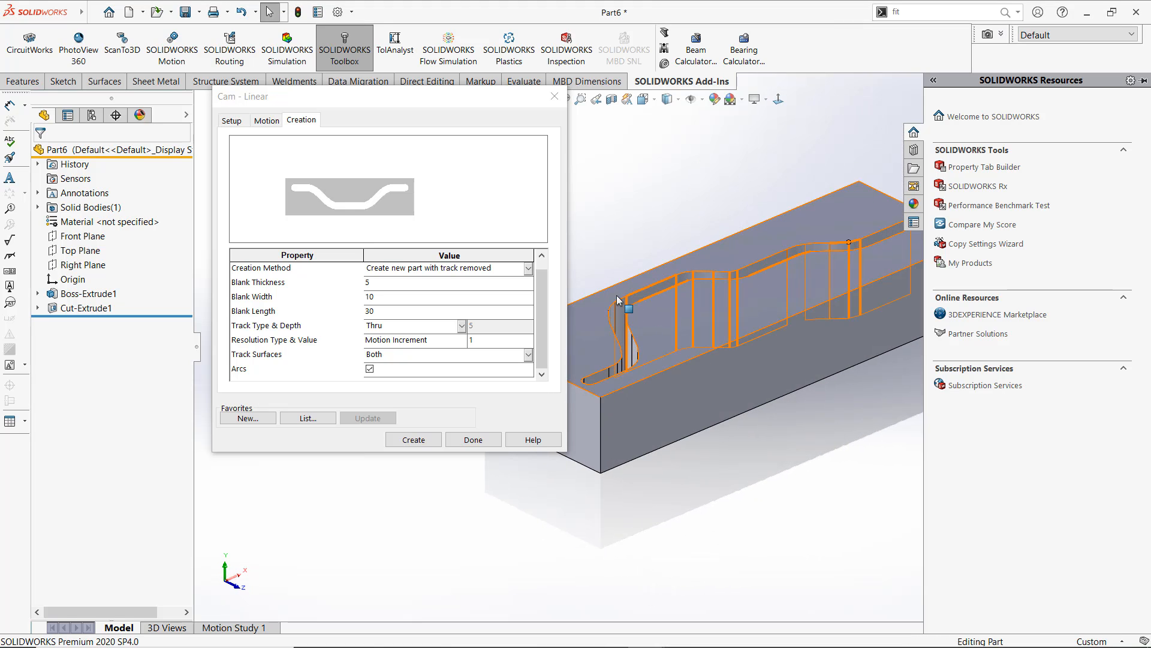
{"action": "scroll", "coordinate": [645, 334], "scroll_direction": "up", "scroll_amount": 4}
{"action": "middle_click_drag", "start_coordinate": [646, 330], "coordinate": [585, 347]}
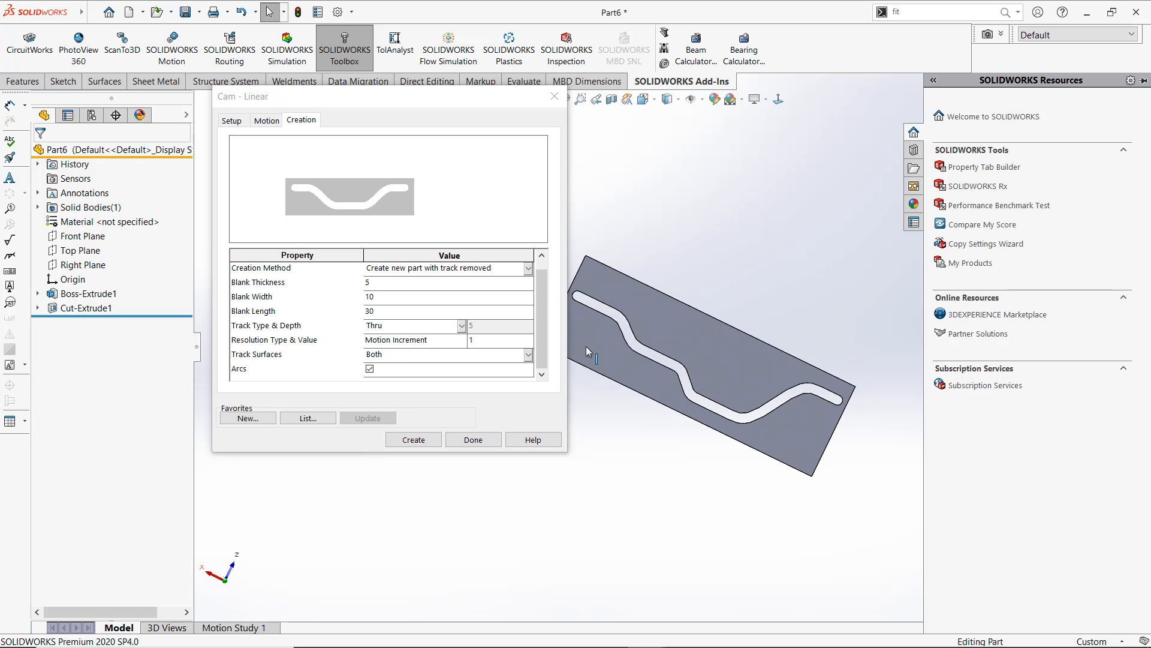
{"action": "left_click", "coordinate": [552, 99]}
Switch to the PowerPoint slide show and advance to the Toolbox Library slide
{"action": "key", "text": "super+Tab"}
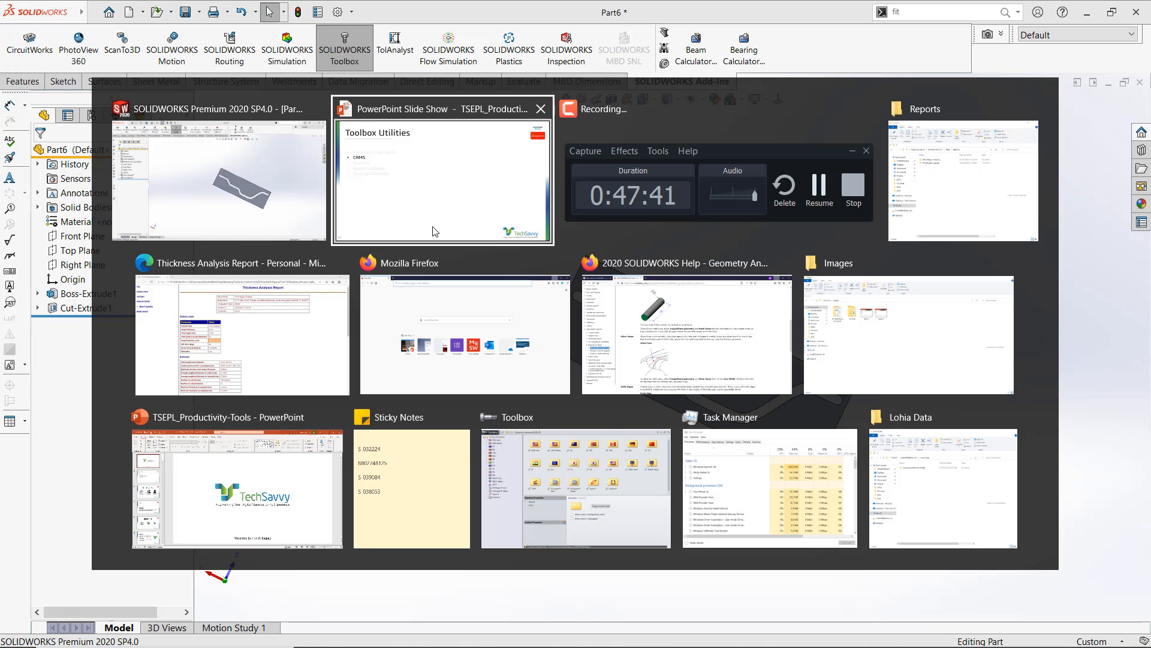
{"action": "left_click", "coordinate": [471, 219]}
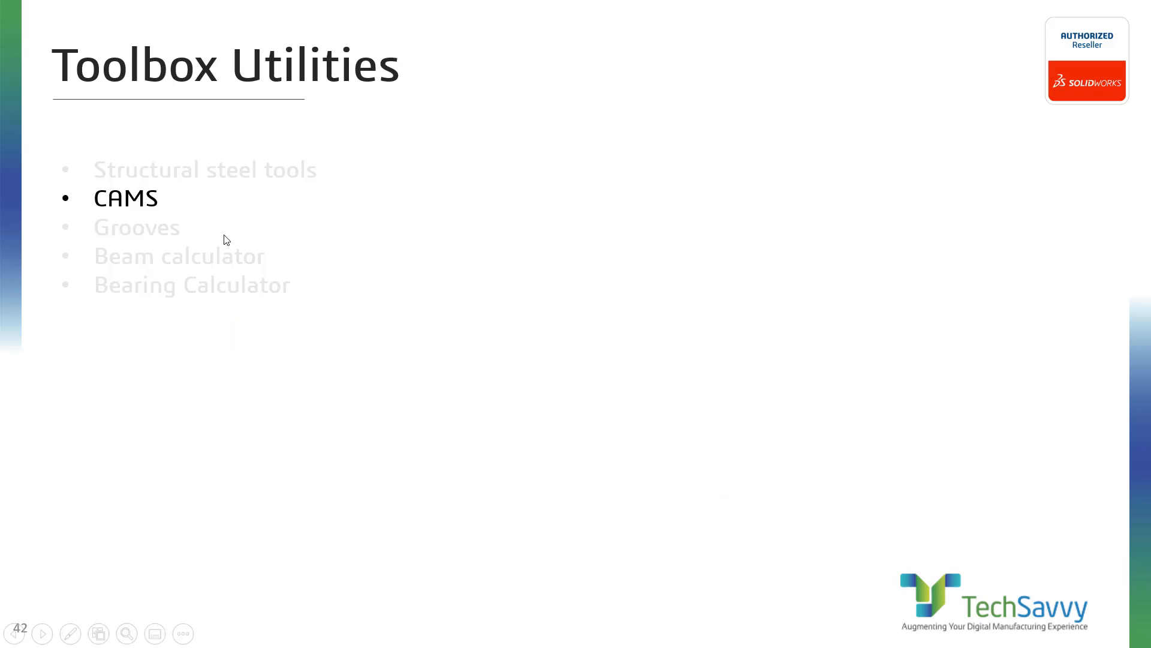
{"action": "key", "text": "Right"}
{"action": "key", "text": "Right"}
{"action": "key", "text": "Right"}
{"action": "key", "text": "Right"}
{"action": "key", "text": "Right"}
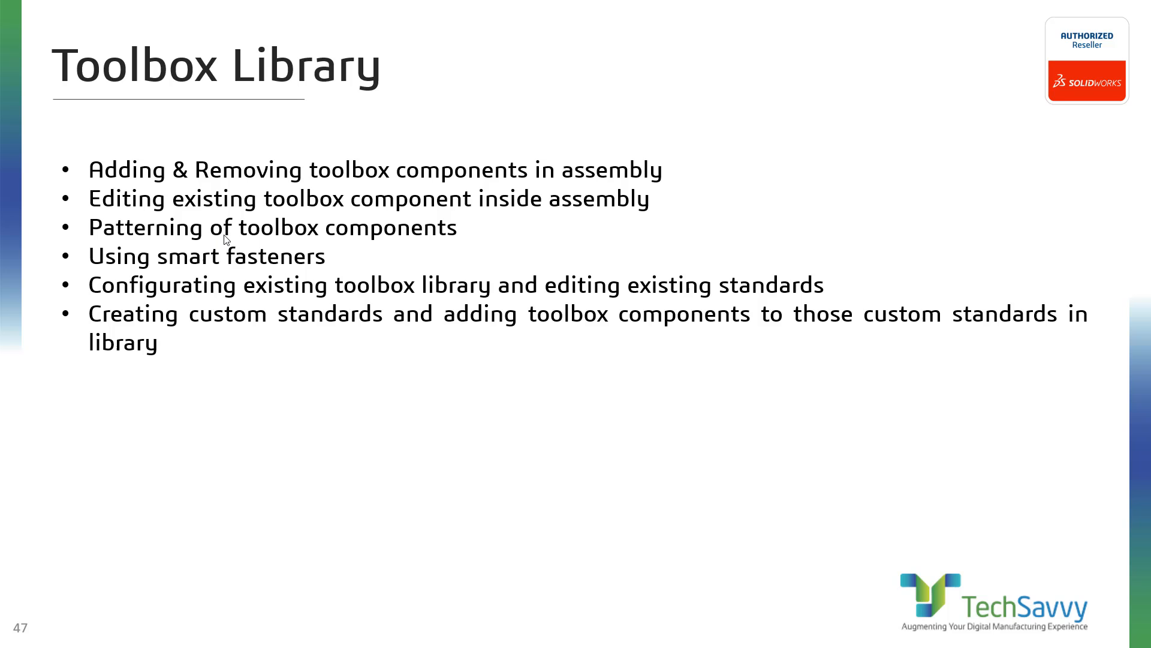
Switch back to SOLIDWORKS and close Part6, Part4, Part5 and Part3 without saving changes
{"action": "key", "text": "alt+Tab"}
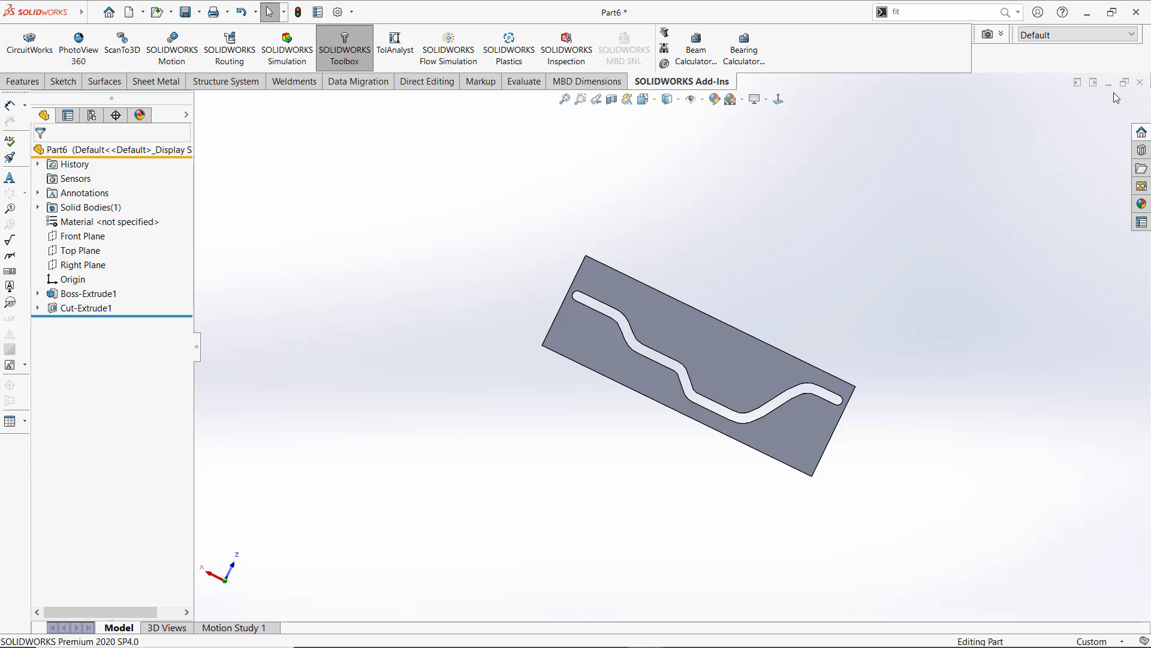
{"action": "left_click", "coordinate": [1139, 82]}
{"action": "left_click", "coordinate": [609, 360]}
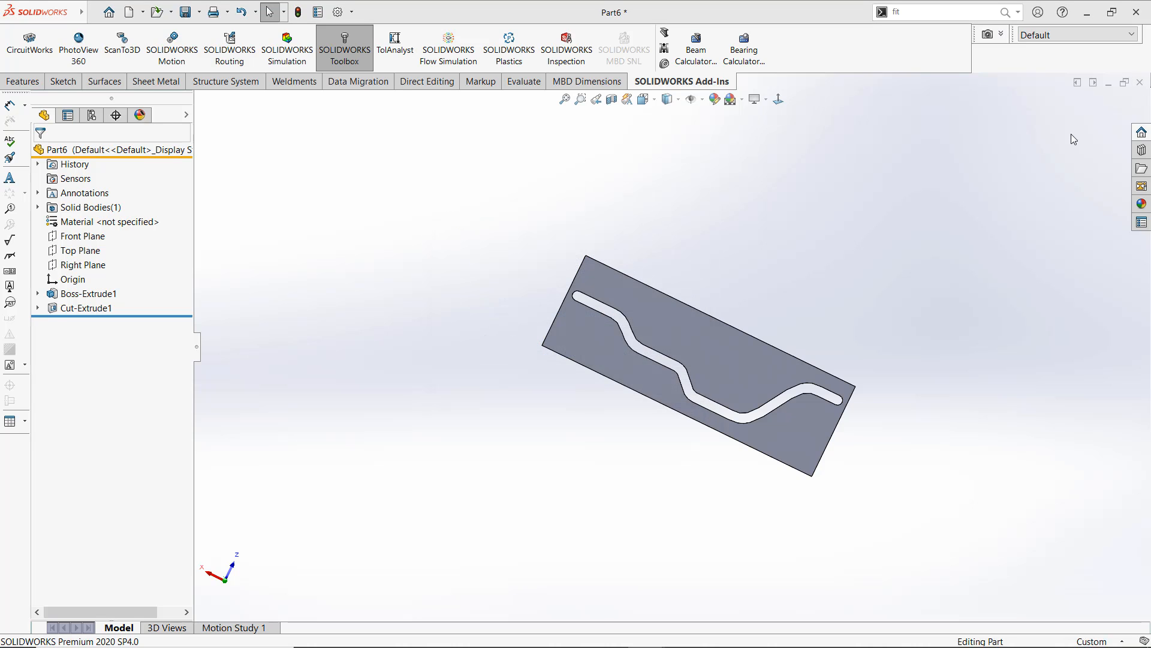
{"action": "key", "text": "ctrl+Tab"}
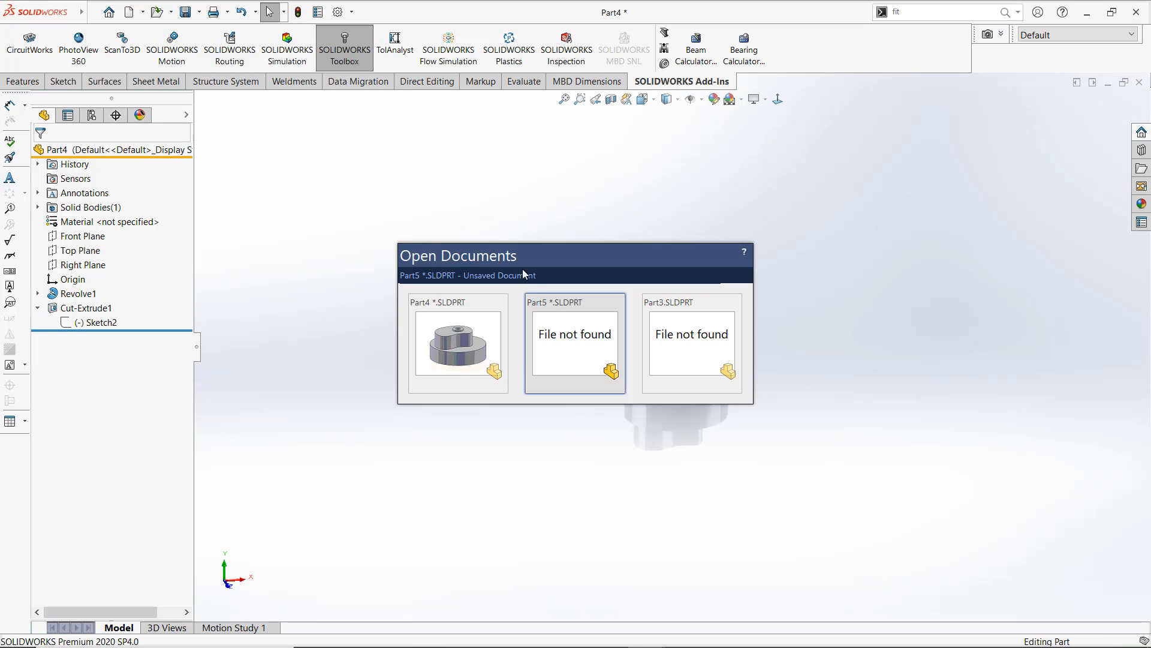
{"action": "left_click", "coordinate": [503, 301]}
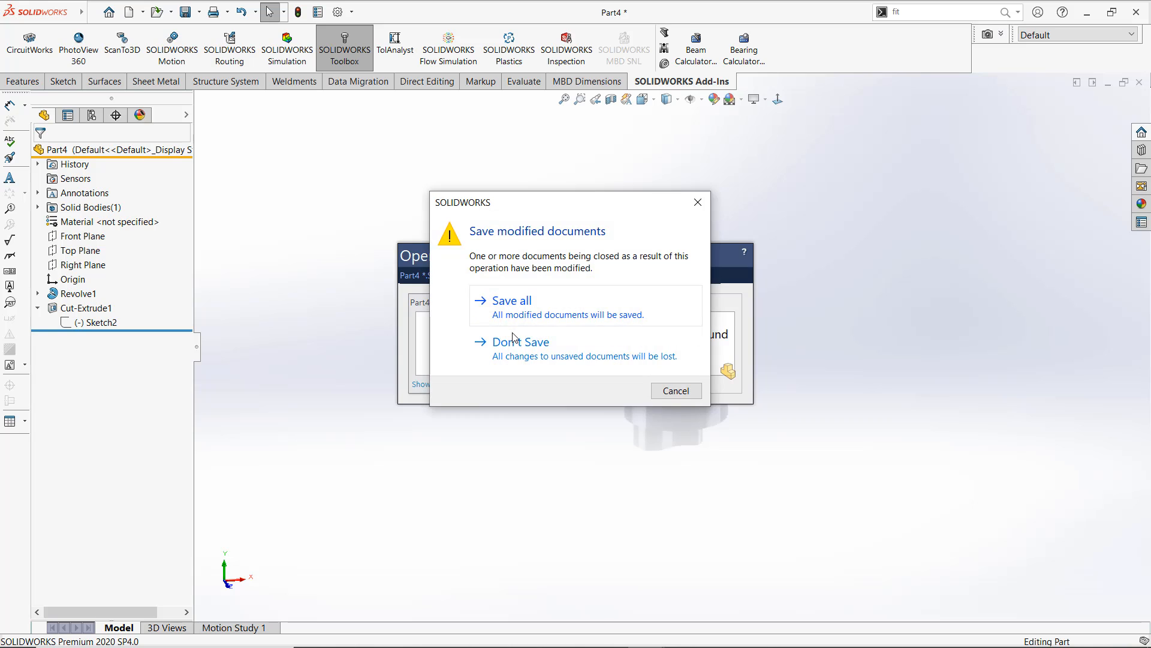
{"action": "left_click", "coordinate": [514, 339]}
{"action": "left_click", "coordinate": [618, 302]}
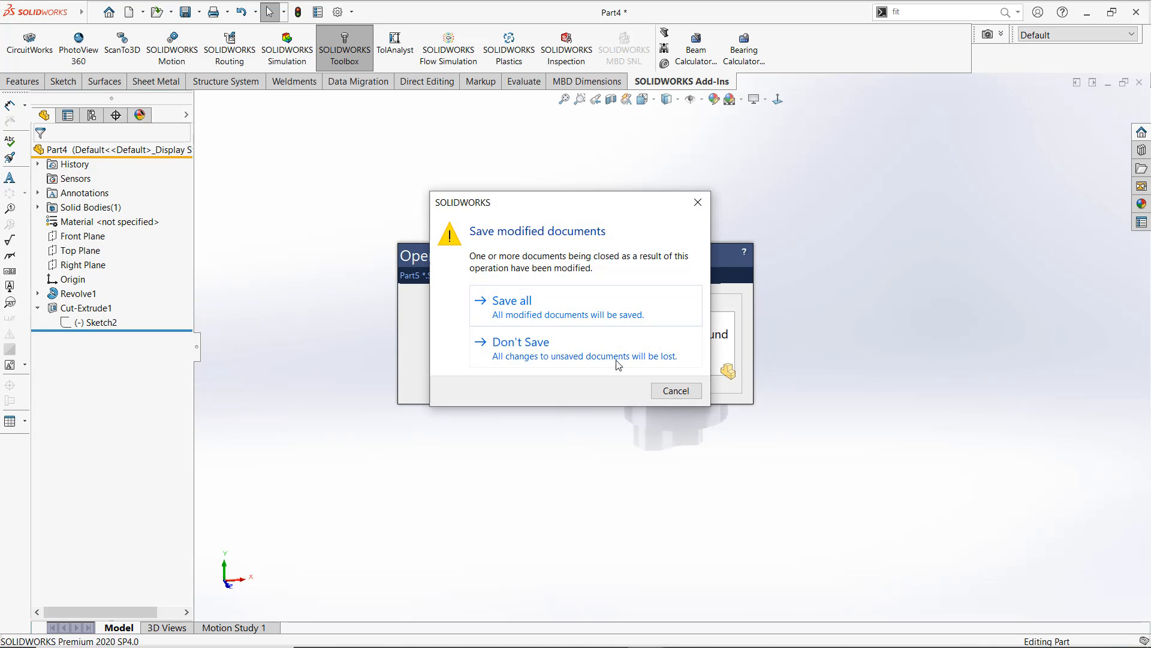
{"action": "left_click", "coordinate": [515, 340]}
{"action": "left_click", "coordinate": [735, 302]}
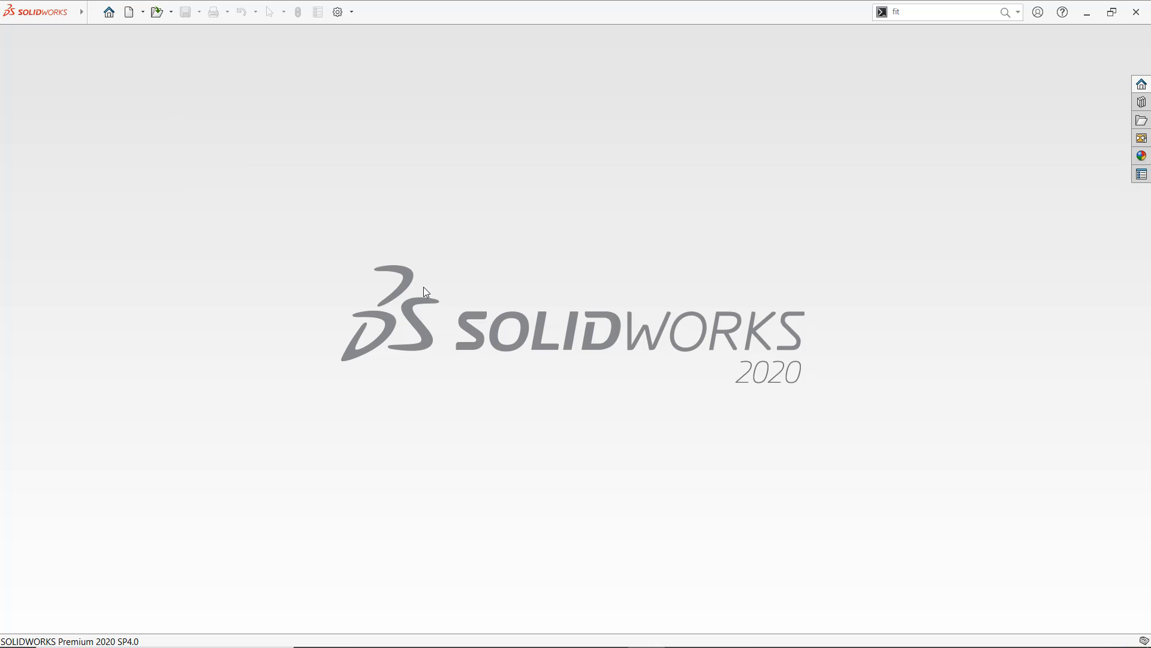
Open the ToolBox assembly of two stacked plates from the recent documents
{"action": "scroll", "coordinate": [435, 317], "scroll_direction": "down", "scroll_amount": 3}
{"action": "scroll", "coordinate": [435, 323], "scroll_direction": "down", "scroll_amount": 8}
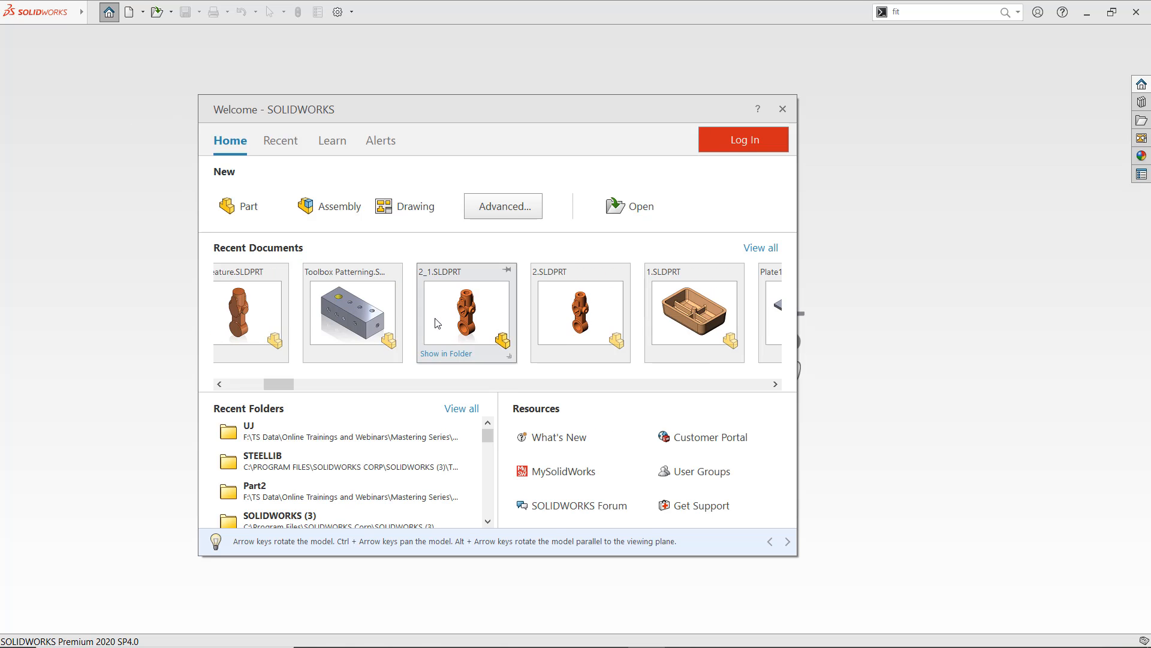
{"action": "left_click", "coordinate": [479, 329]}
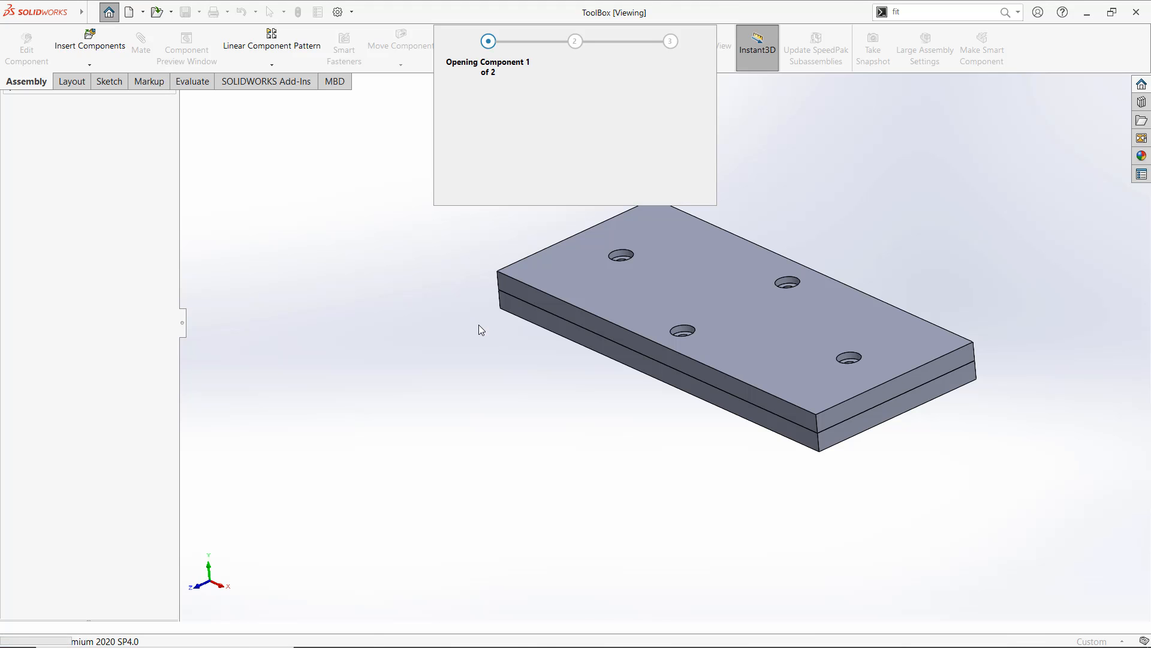
{"action": "left_click", "coordinate": [583, 341]}
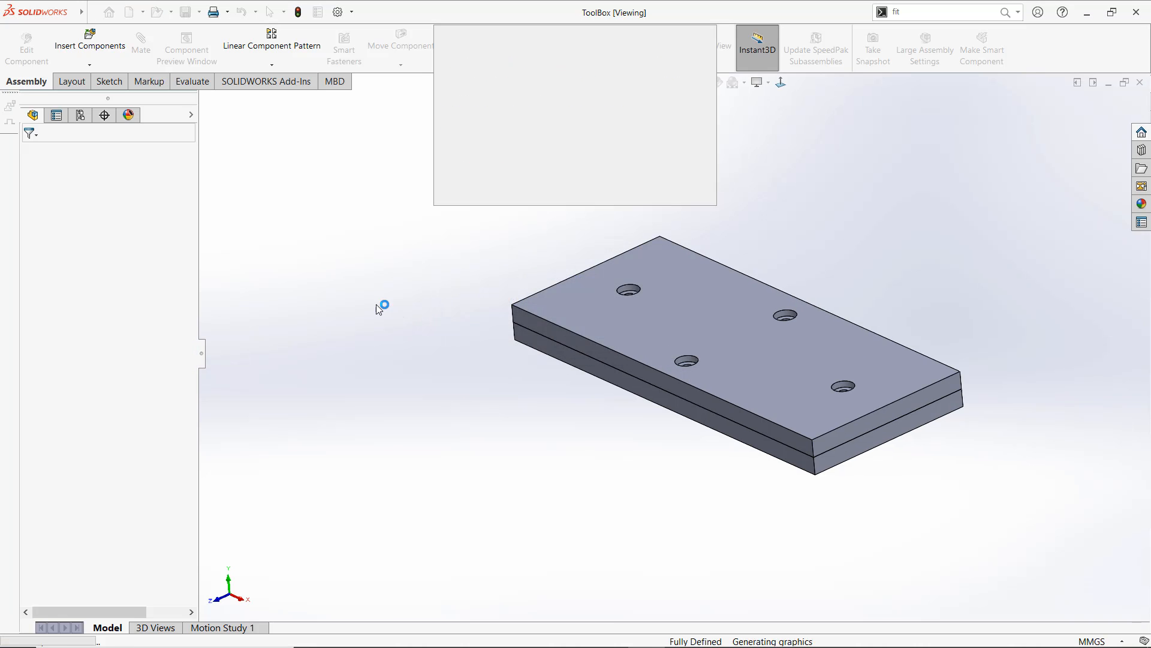
Open Plate1 on its own, review the hole specification of its M8 hex head bolt counterbore, and return to the assembly
{"action": "middle_click_drag", "start_coordinate": [714, 306], "coordinate": [275, 322]}
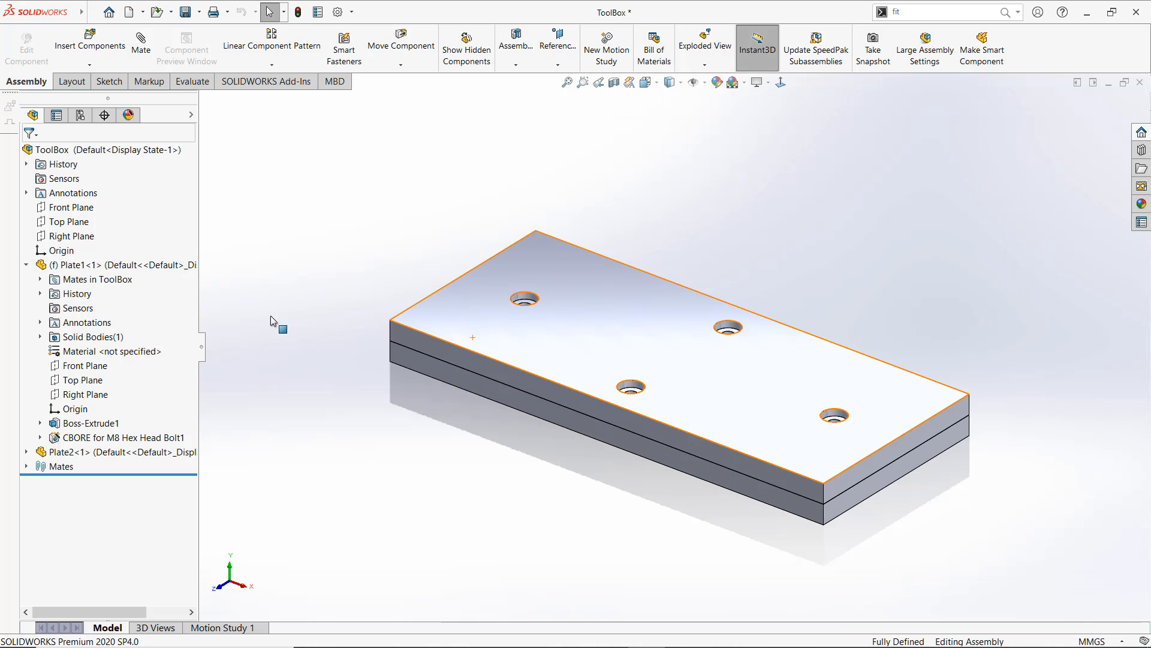
{"action": "right_click", "coordinate": [82, 267]}
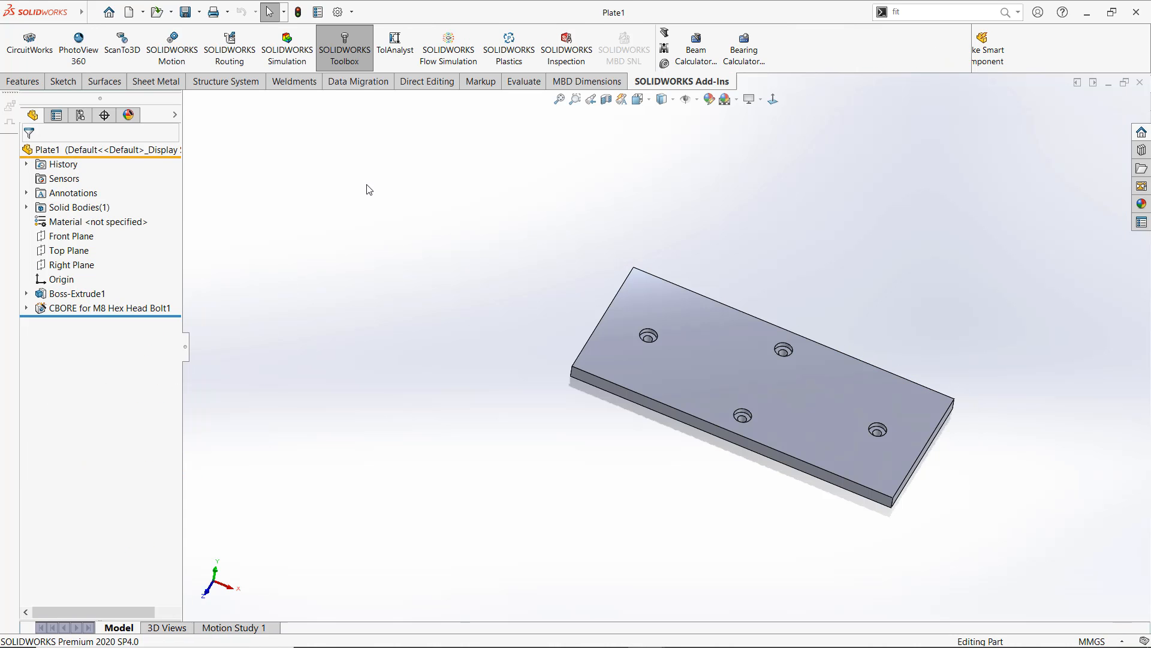
{"action": "right_click", "coordinate": [94, 314]}
{"action": "right_click", "coordinate": [94, 307]}
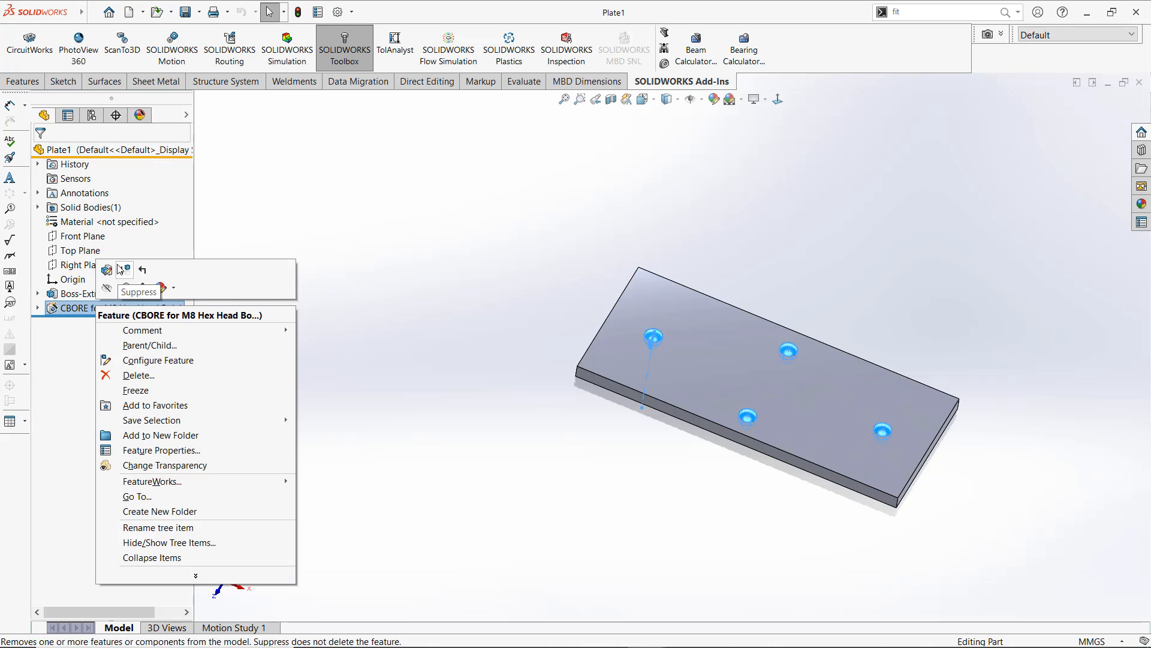
{"action": "left_click", "coordinate": [123, 268]}
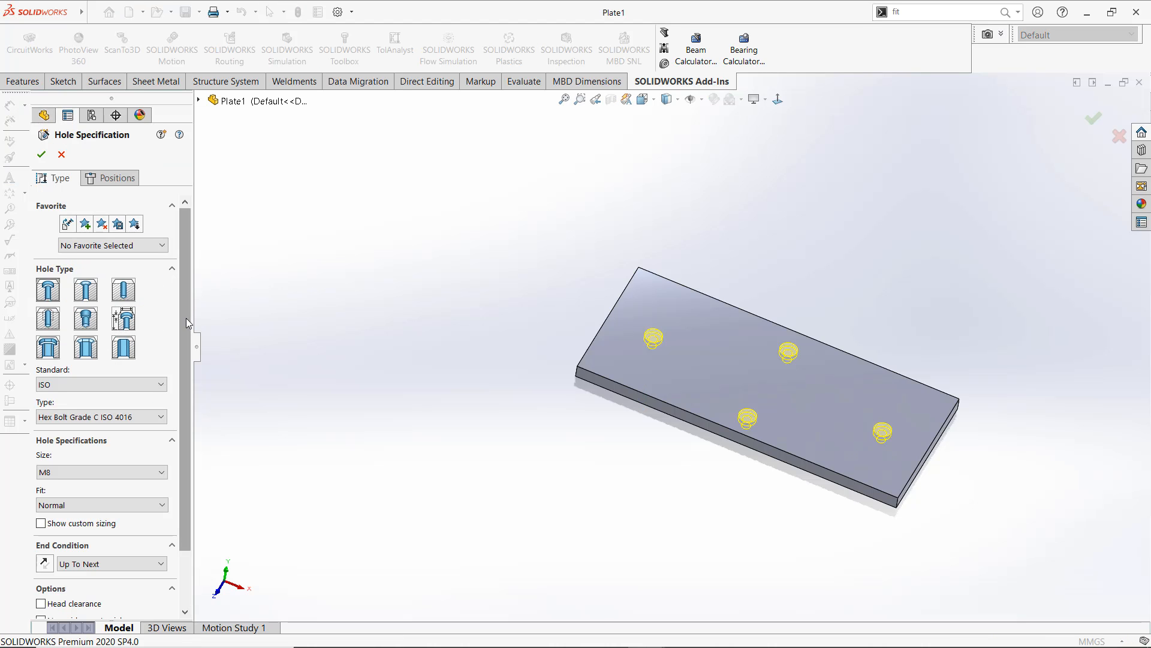
{"action": "scroll", "coordinate": [186, 318], "scroll_direction": "down", "scroll_amount": 2}
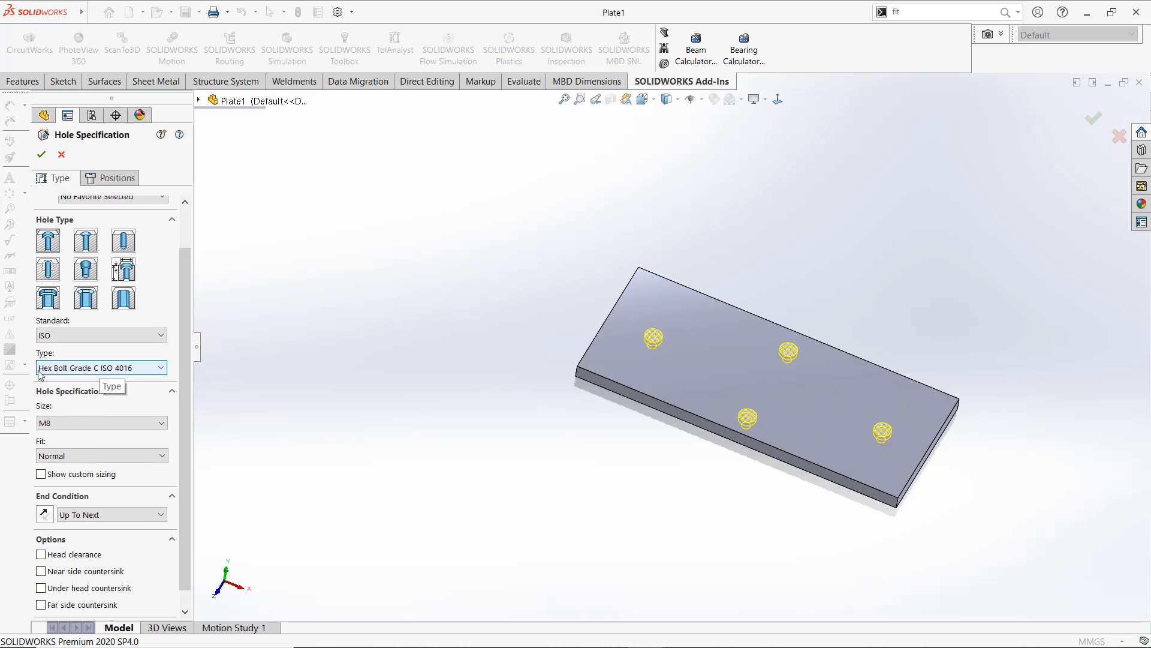
{"action": "left_click", "coordinate": [41, 154]}
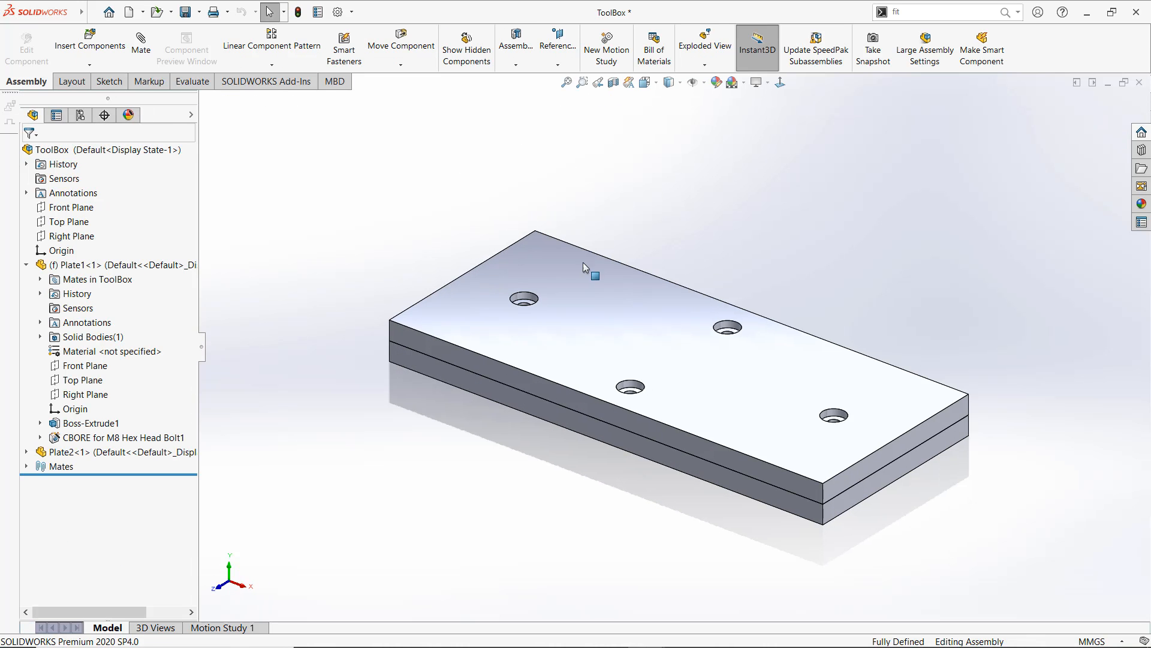
Browse the Toolbox library to the ISO Bolts and Screws category and open Hex Bolts and Screws
{"action": "scroll", "coordinate": [538, 320], "scroll_direction": "down", "scroll_amount": 5}
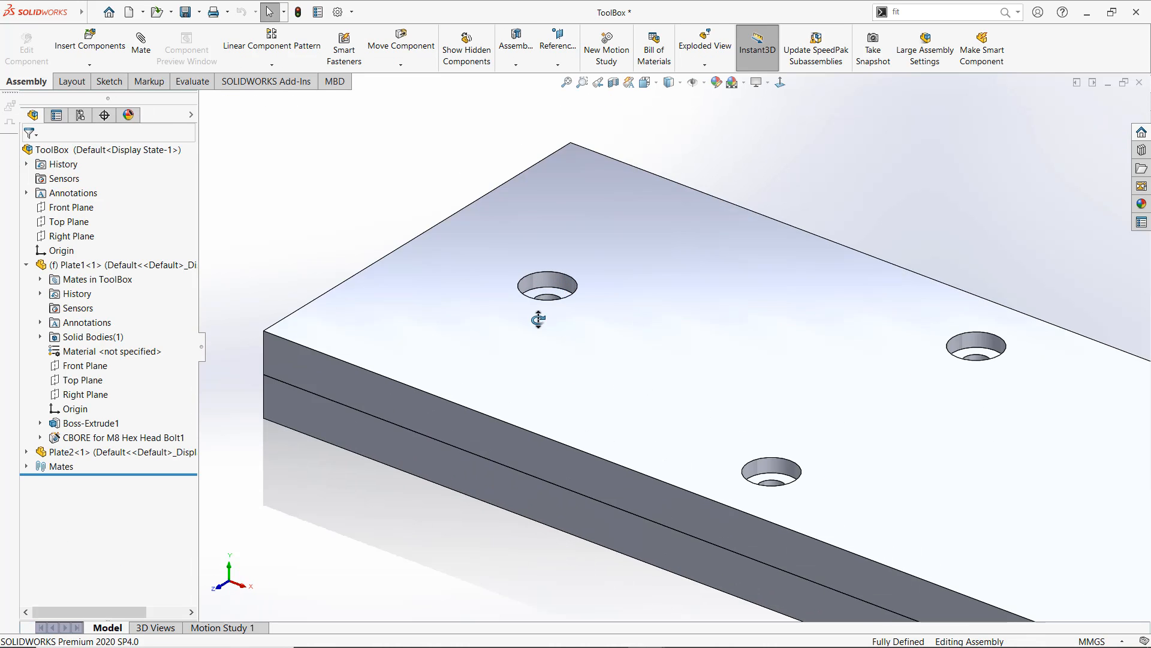
{"action": "middle_click_drag", "start_coordinate": [538, 320], "coordinate": [564, 315]}
{"action": "left_click", "coordinate": [1141, 150]}
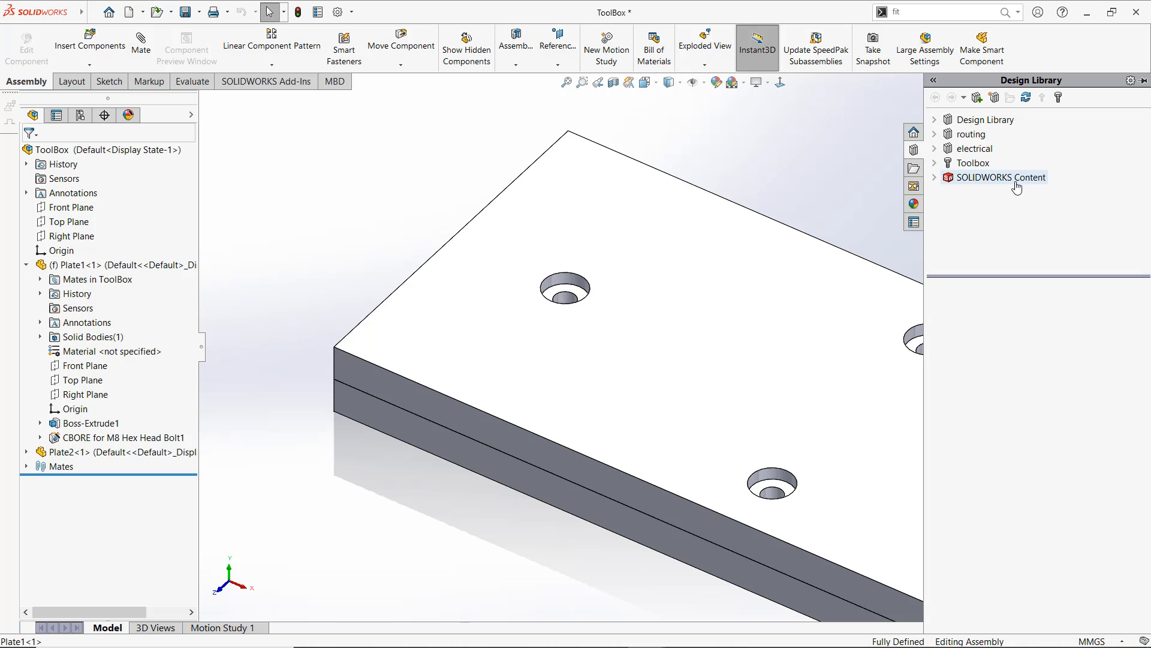
{"action": "left_click", "coordinate": [971, 163]}
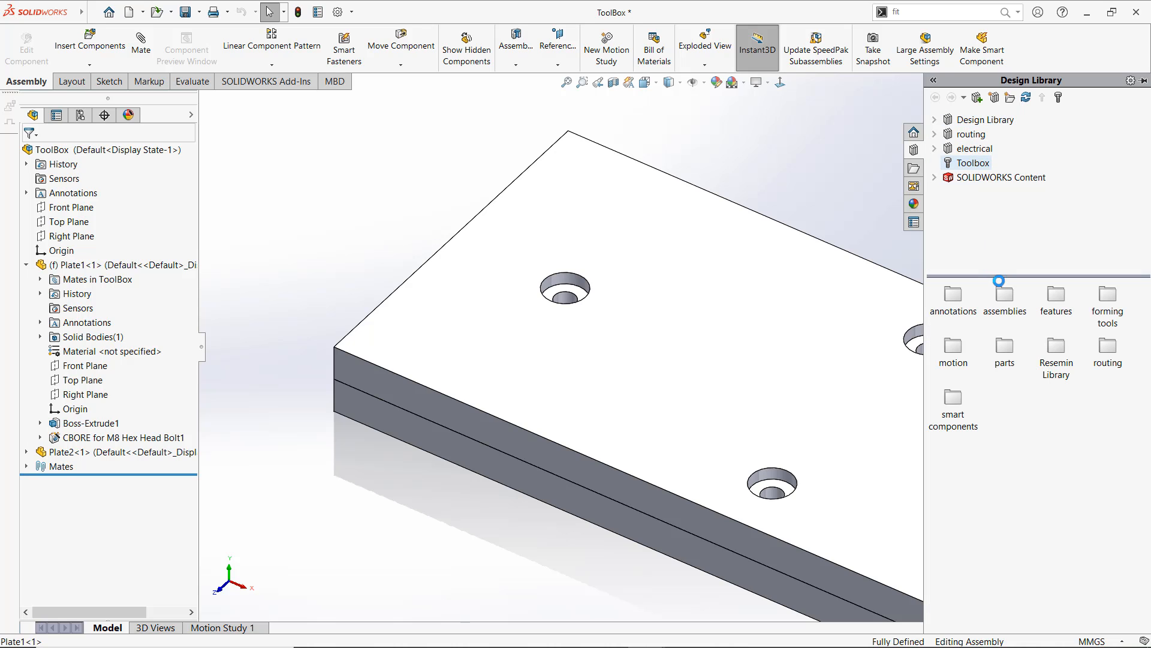
{"action": "scroll", "coordinate": [1012, 399], "scroll_direction": "down", "scroll_amount": 3}
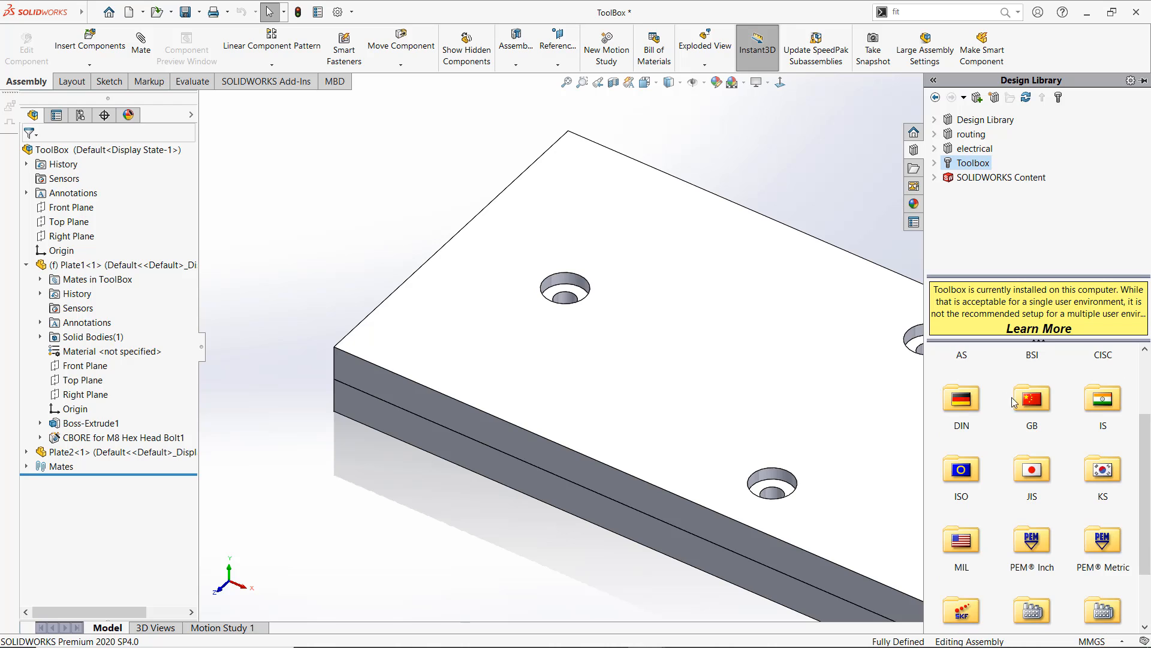
{"action": "double_click", "coordinate": [964, 469]}
{"action": "double_click", "coordinate": [1027, 374]}
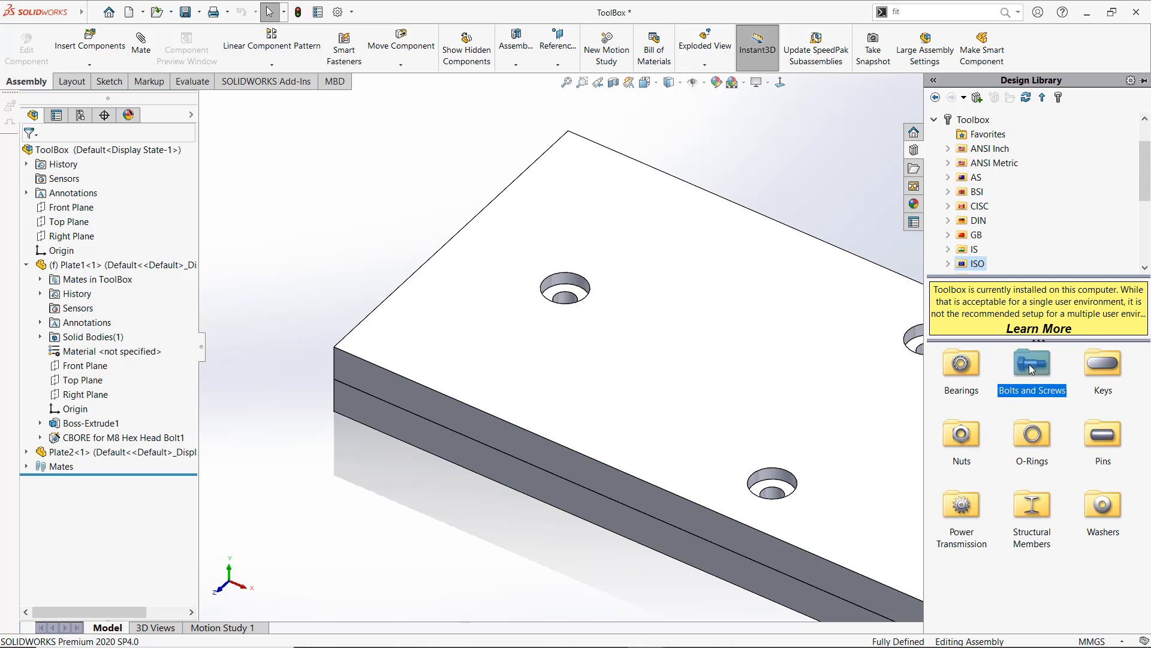
{"action": "double_click", "coordinate": [1099, 362]}
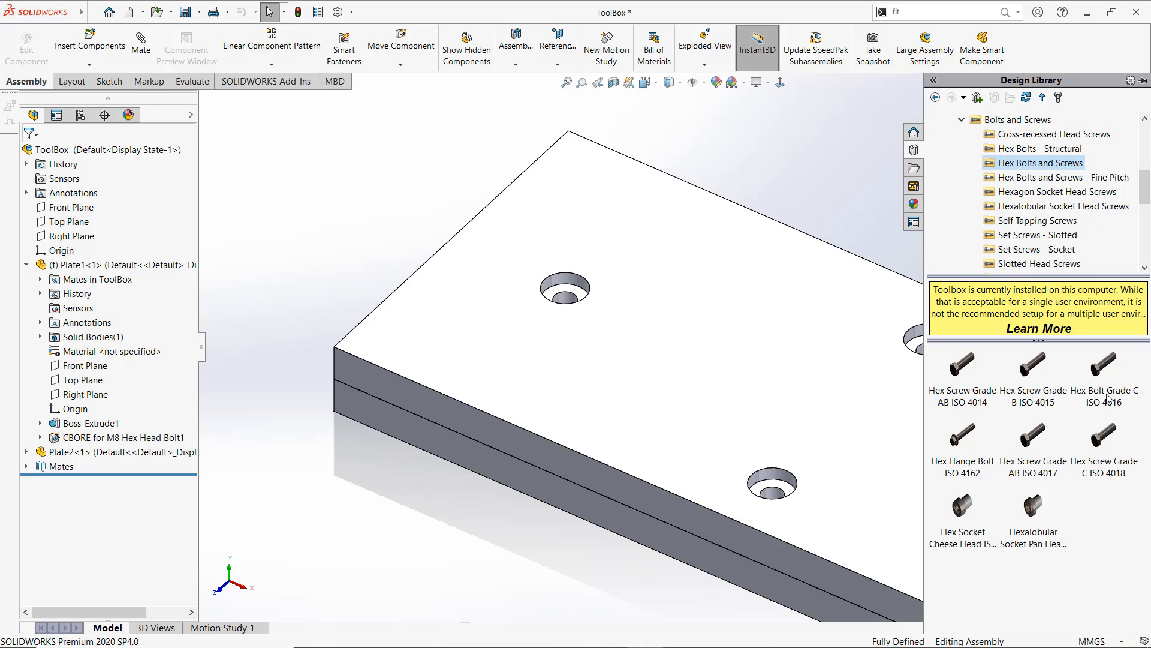
Insert a Hex Bolt Grade C ISO 4016 into the counterbored hole nearest Plate1's back corner
{"action": "scroll", "coordinate": [743, 324], "scroll_direction": "down", "scroll_amount": 4}
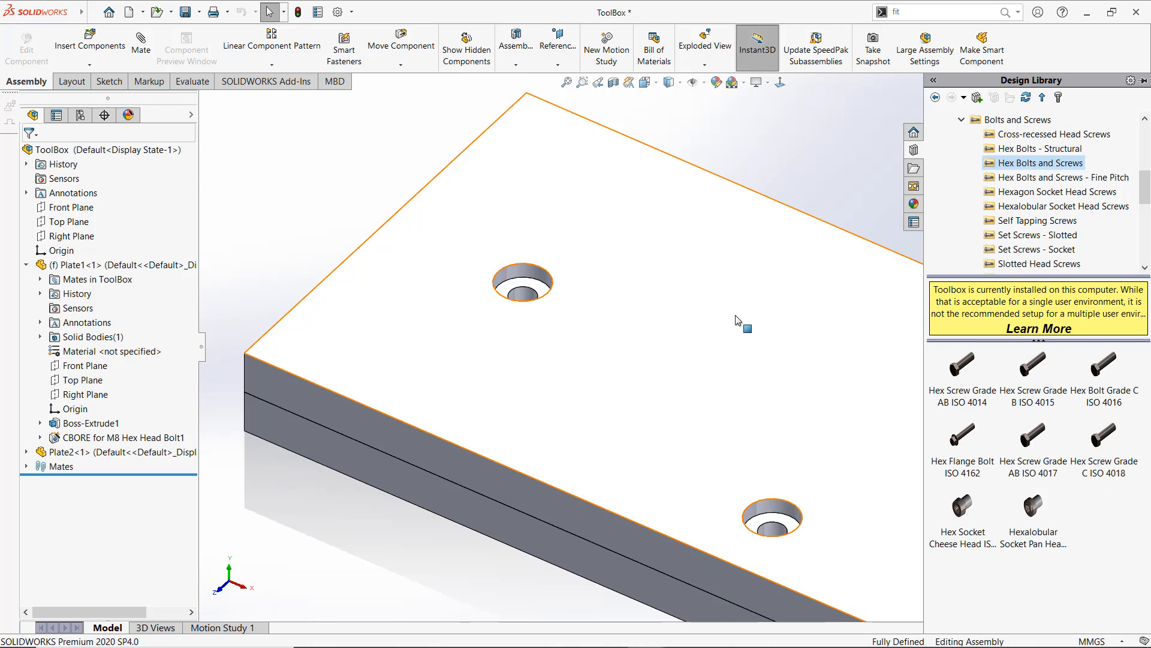
{"action": "left_click", "coordinate": [1101, 372]}
{"action": "left_click_drag", "start_coordinate": [1102, 372], "coordinate": [457, 284]}
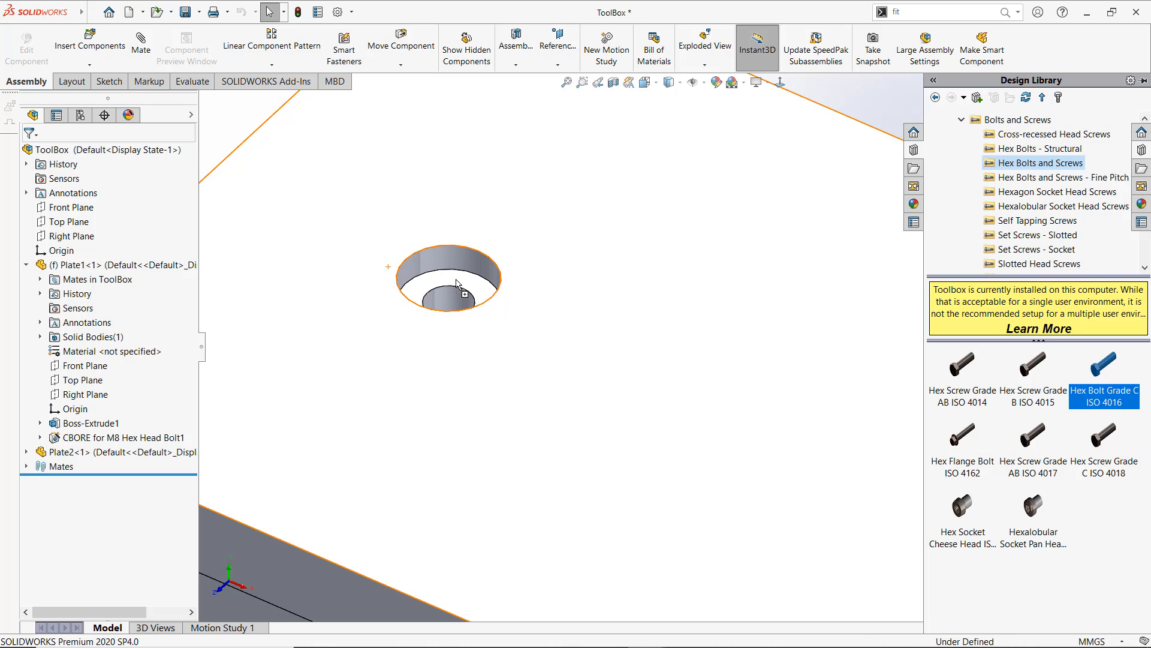
{"action": "left_click_drag", "start_coordinate": [458, 284], "coordinate": [457, 284]}
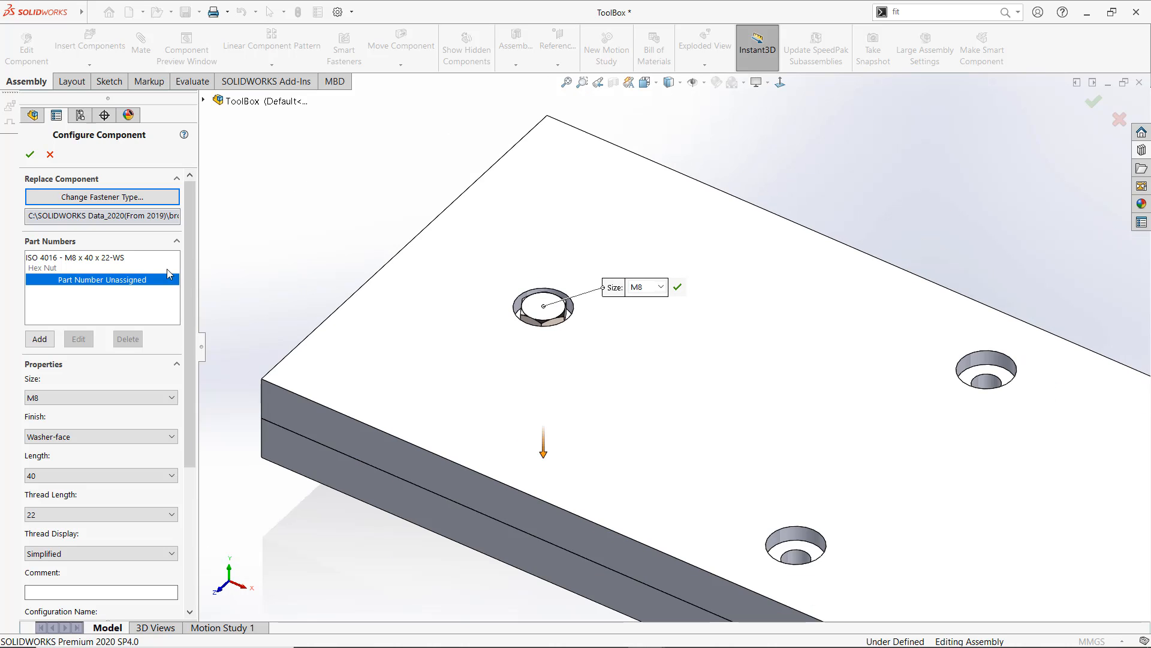
Delete the bolt's existing part number entry and add ISO 4016 - M8 x 40 x 22-WS with the description Hex Nut (Number)
{"action": "left_click", "coordinate": [71, 268]}
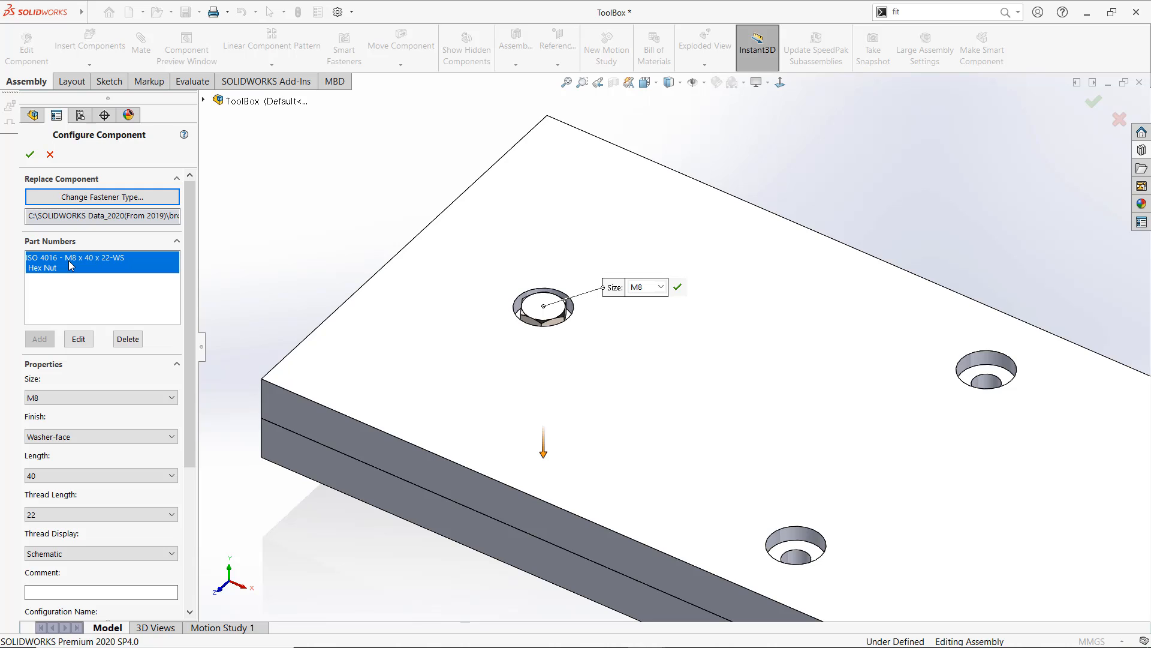
{"action": "left_click", "coordinate": [127, 339]}
{"action": "left_click", "coordinate": [622, 373]}
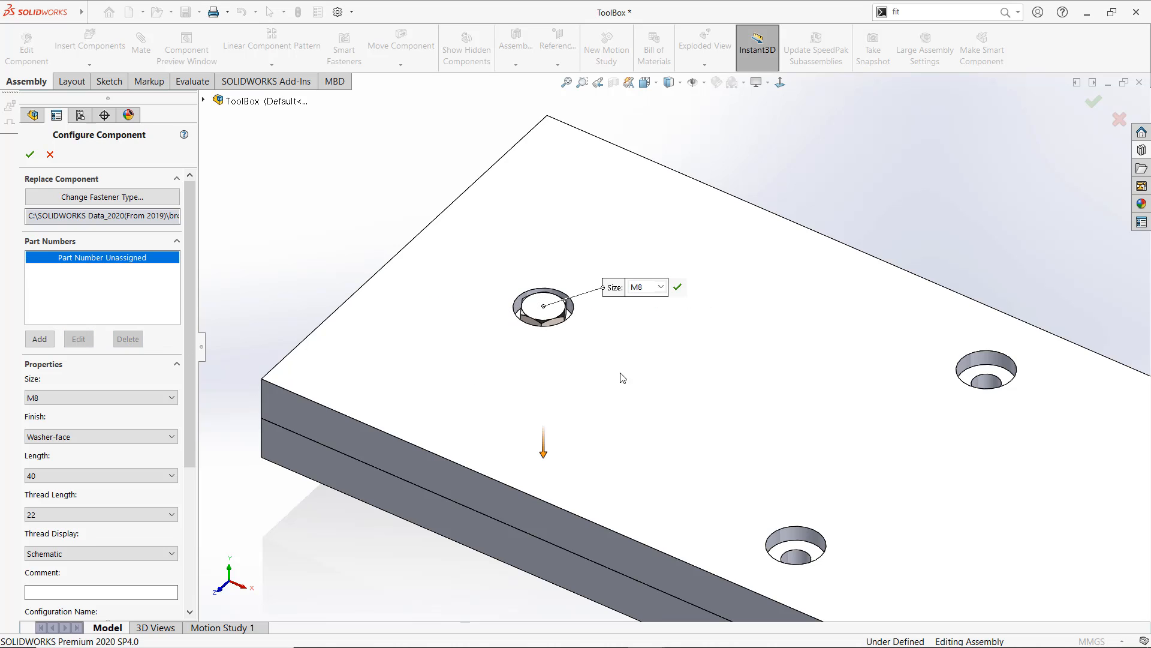
{"action": "left_click", "coordinate": [40, 339]}
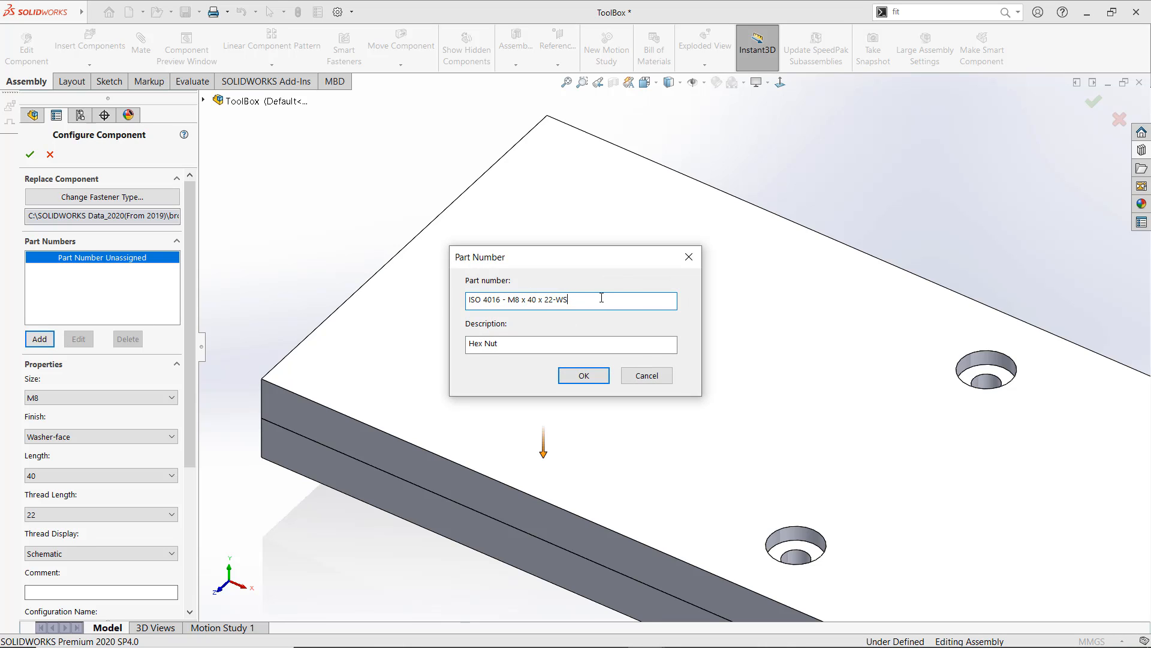
{"action": "left_click", "coordinate": [513, 345]}
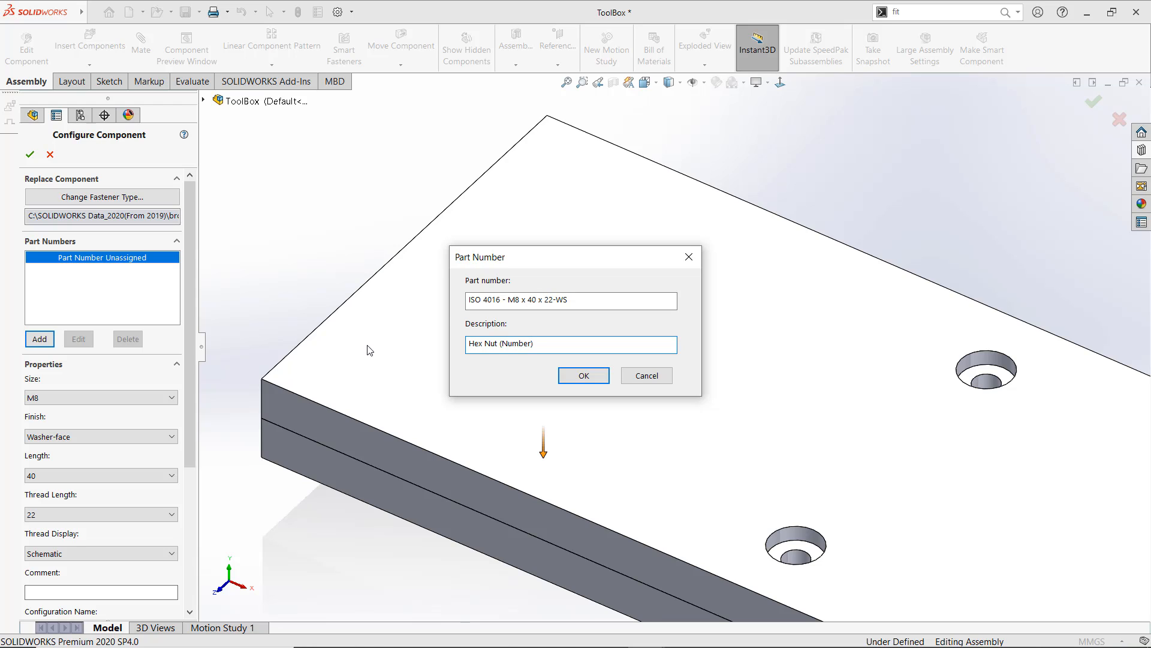
{"action": "left_click", "coordinate": [570, 376]}
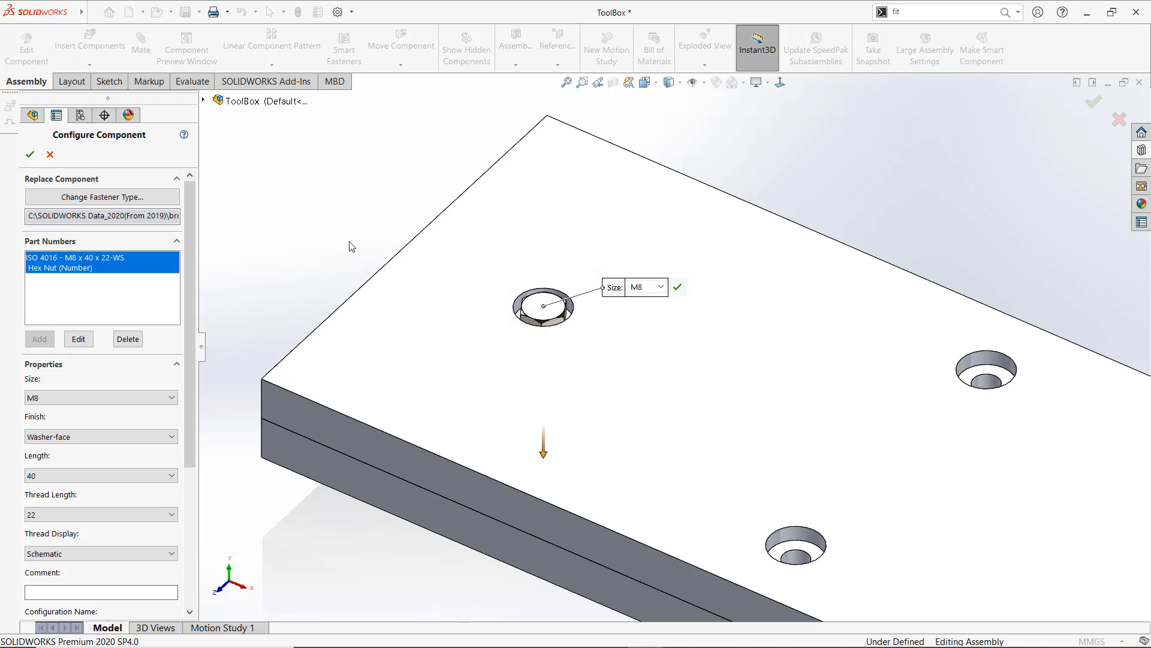
Inspect the bolt's threaded end below the plates and set its thread display to Cosmetic
{"action": "left_click", "coordinate": [57, 473]}
{"action": "left_click", "coordinate": [58, 471]}
{"action": "middle_click_drag", "start_coordinate": [372, 484], "coordinate": [420, 336]}
{"action": "scroll", "coordinate": [592, 520], "scroll_direction": "down", "scroll_amount": 4}
{"action": "middle_click_drag", "start_coordinate": [589, 504], "coordinate": [612, 424]}
{"action": "scroll", "coordinate": [584, 466], "scroll_direction": "down", "scroll_amount": 4}
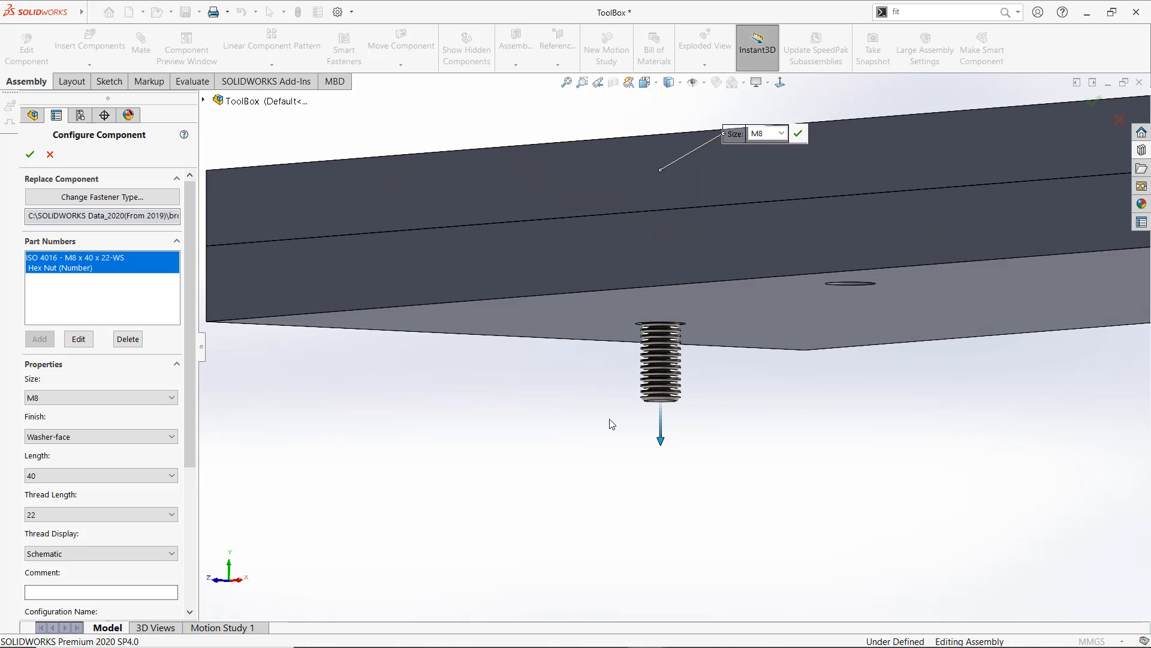
{"action": "left_click", "coordinate": [83, 553]}
{"action": "left_click", "coordinate": [70, 573]}
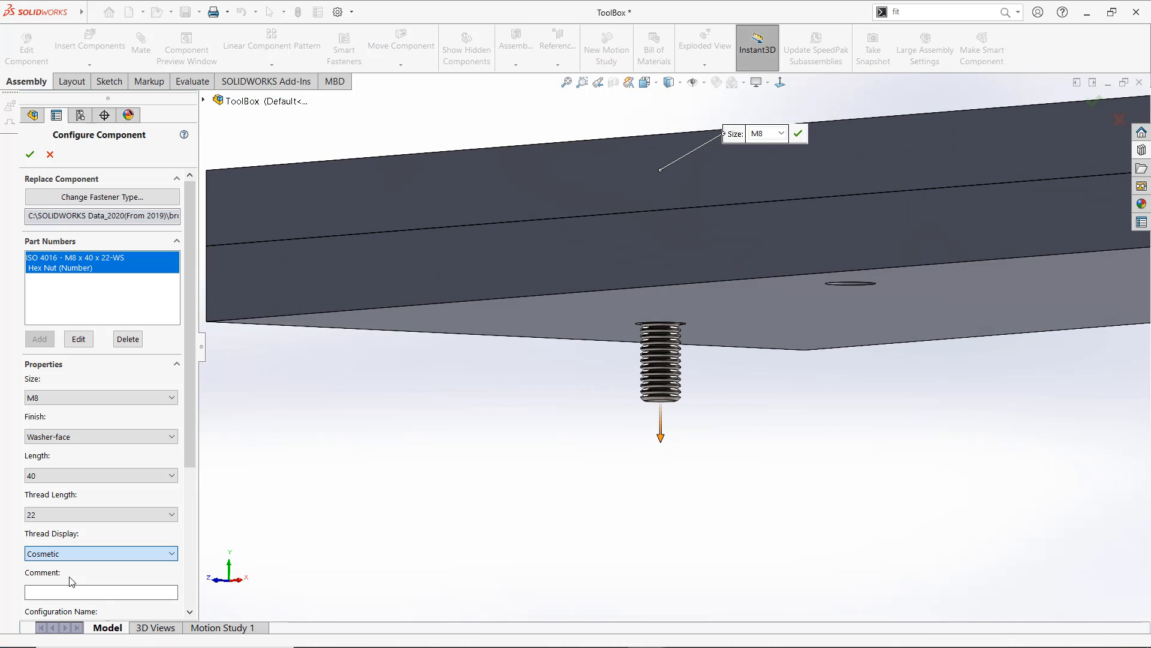
{"action": "middle_click_drag", "start_coordinate": [468, 472], "coordinate": [481, 418]}
Review the thread display options, keep the bolt length at 40, and accept the component configuration
{"action": "left_click", "coordinate": [84, 553]}
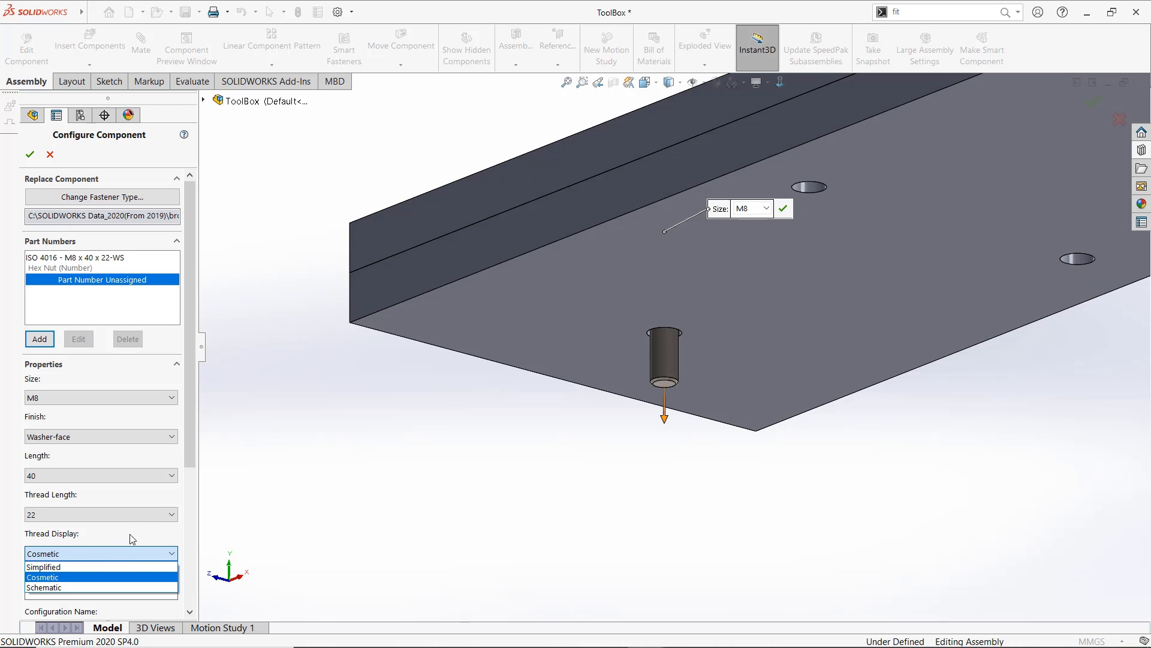
{"action": "left_click", "coordinate": [107, 551]}
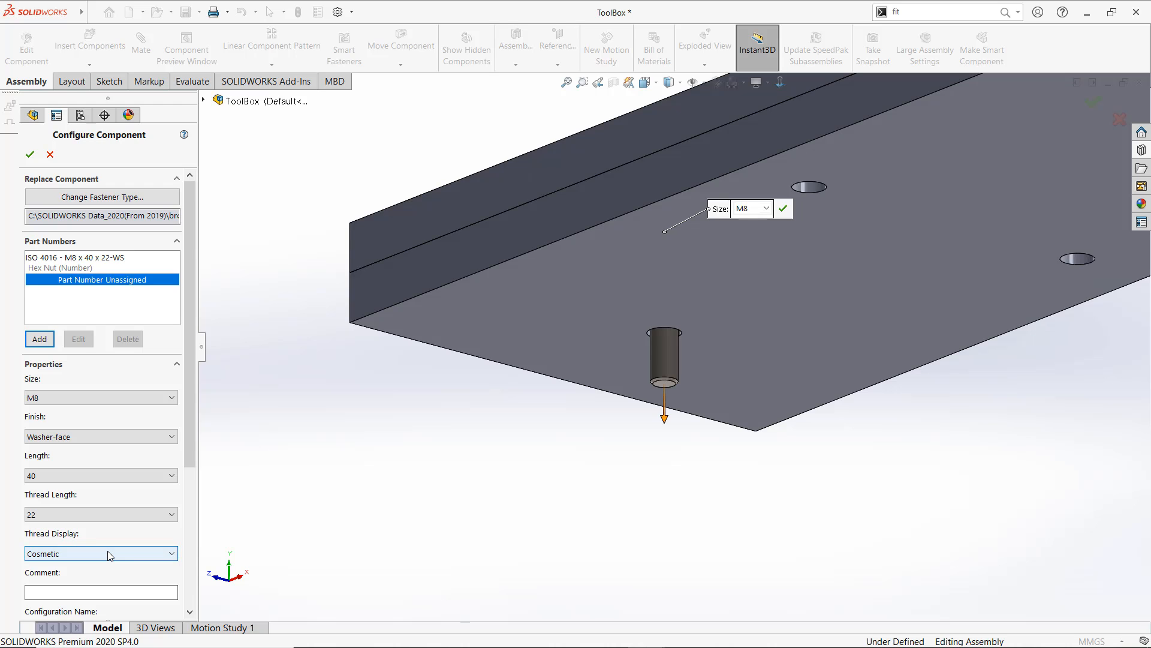
{"action": "left_click", "coordinate": [108, 552]}
{"action": "left_click", "coordinate": [76, 552]}
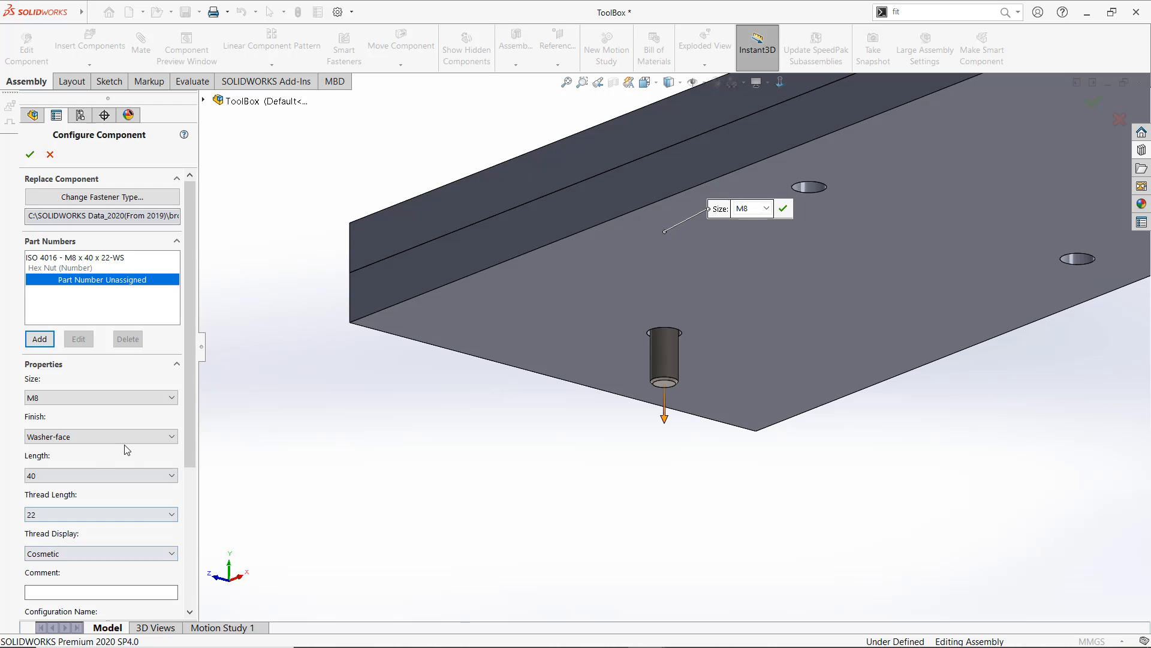
{"action": "left_click", "coordinate": [84, 476]}
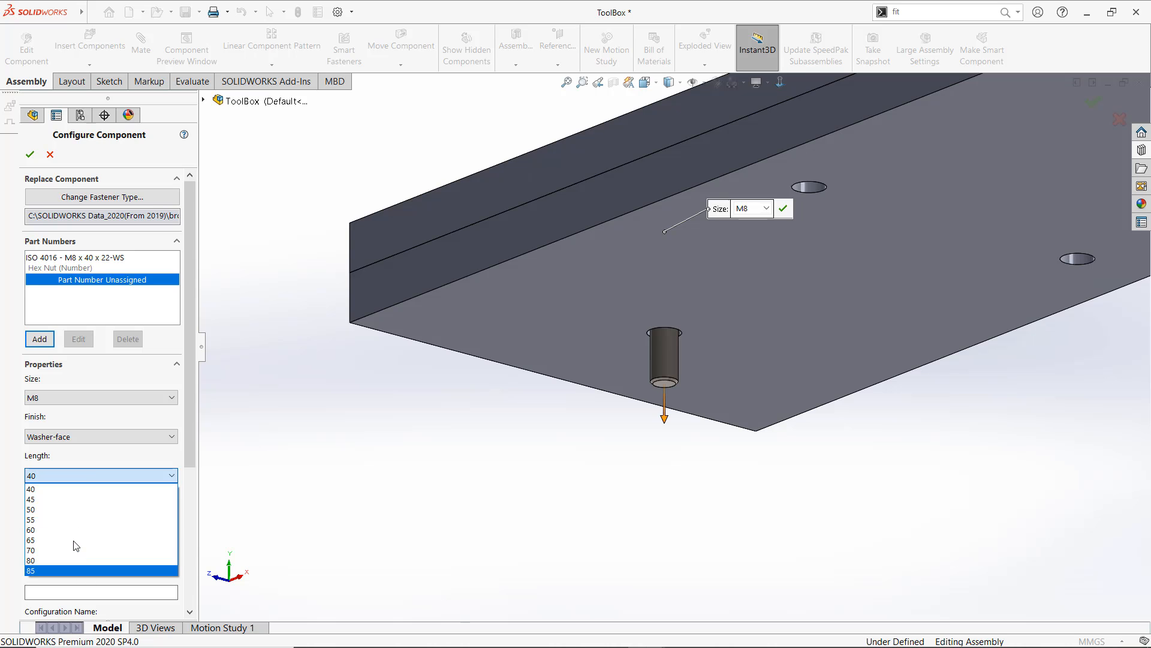
{"action": "left_click", "coordinate": [63, 487]}
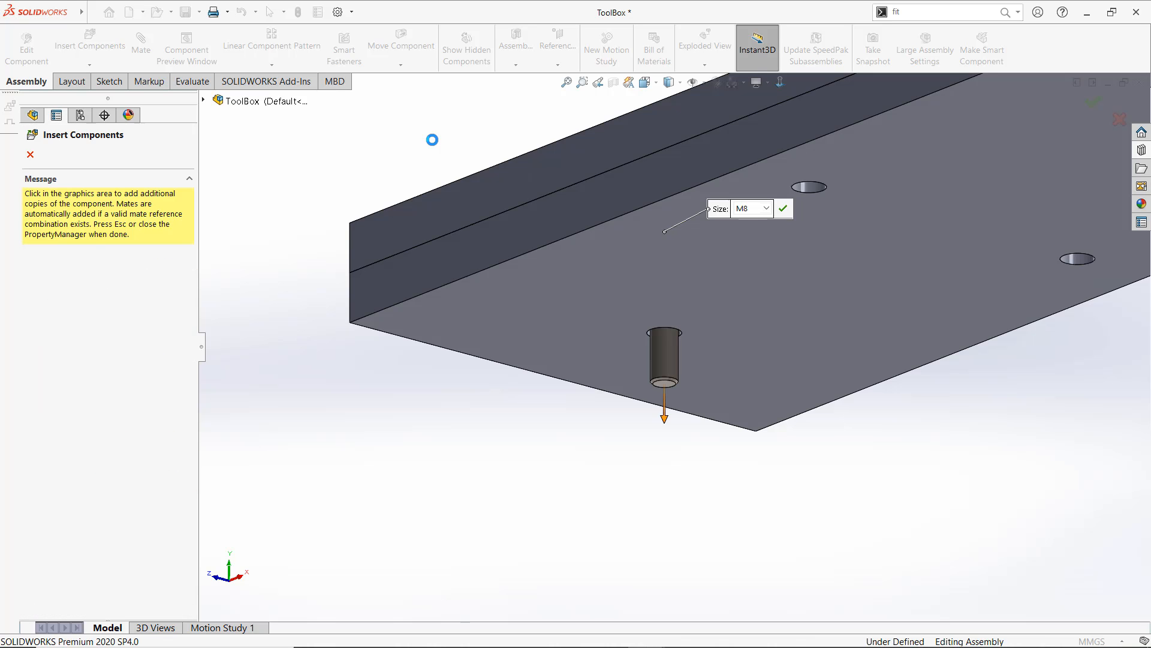
Place copies of the M8 hex bolt in the three remaining counterbored holes and finish inserting
{"action": "middle_click_drag", "start_coordinate": [426, 153], "coordinate": [403, 270]}
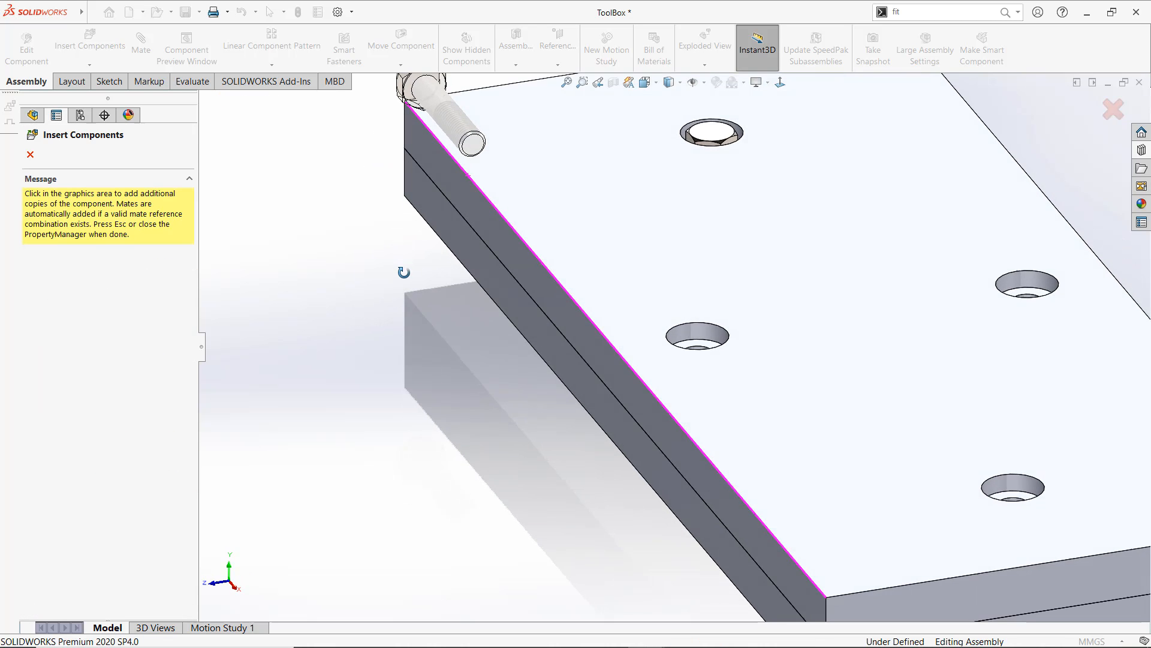
{"action": "left_click", "coordinate": [698, 346]}
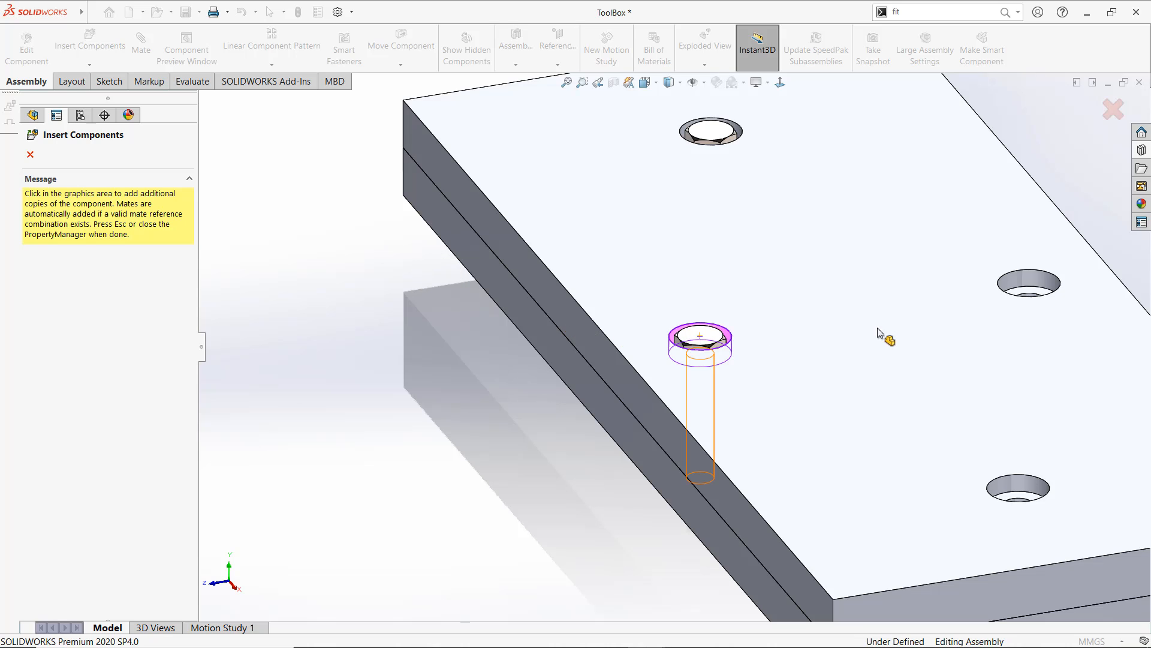
{"action": "left_click", "coordinate": [1034, 294]}
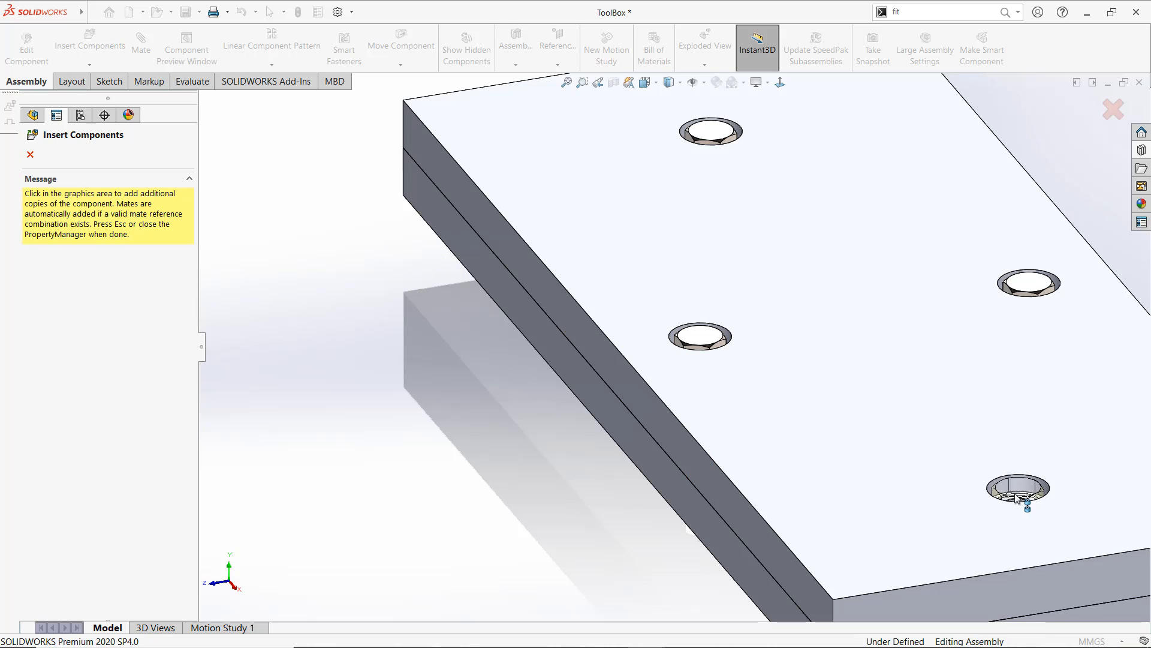
{"action": "left_click", "coordinate": [1018, 489]}
{"action": "key", "text": "Escape"}
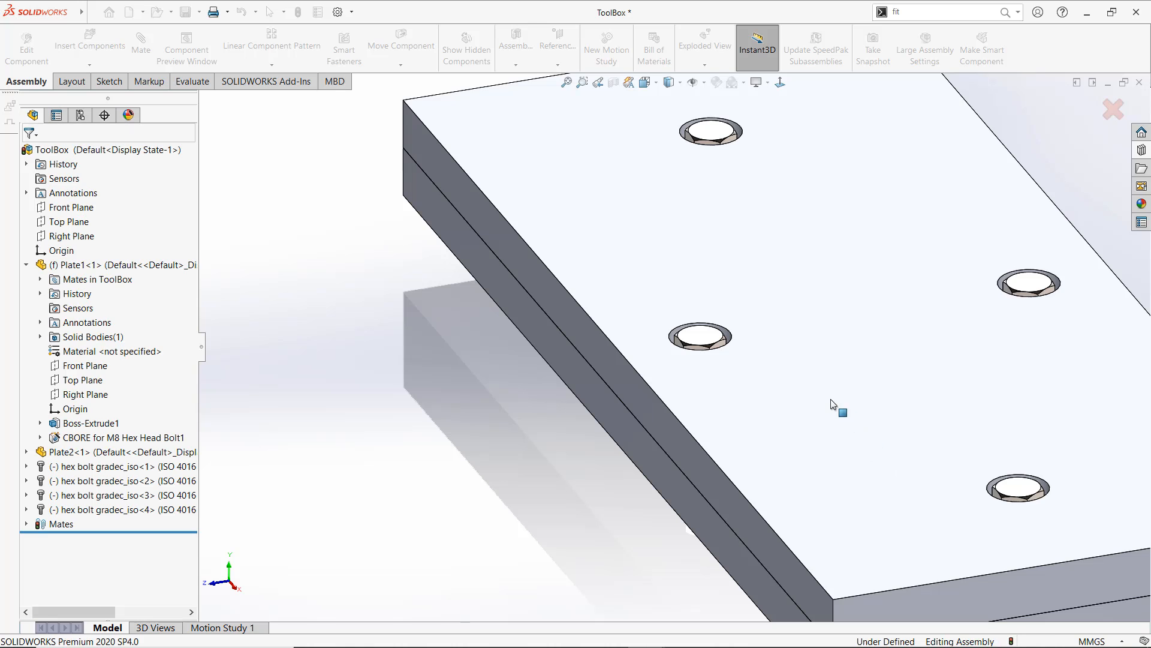
Edit the first hex bolt's Toolbox configuration and assign it part number ISO 4016 - M8 x 40 x 22-WS, Hex Nut (Number)
{"action": "scroll", "coordinate": [713, 293], "scroll_direction": "up", "scroll_amount": 2}
{"action": "scroll", "coordinate": [719, 297], "scroll_direction": "up", "scroll_amount": 3}
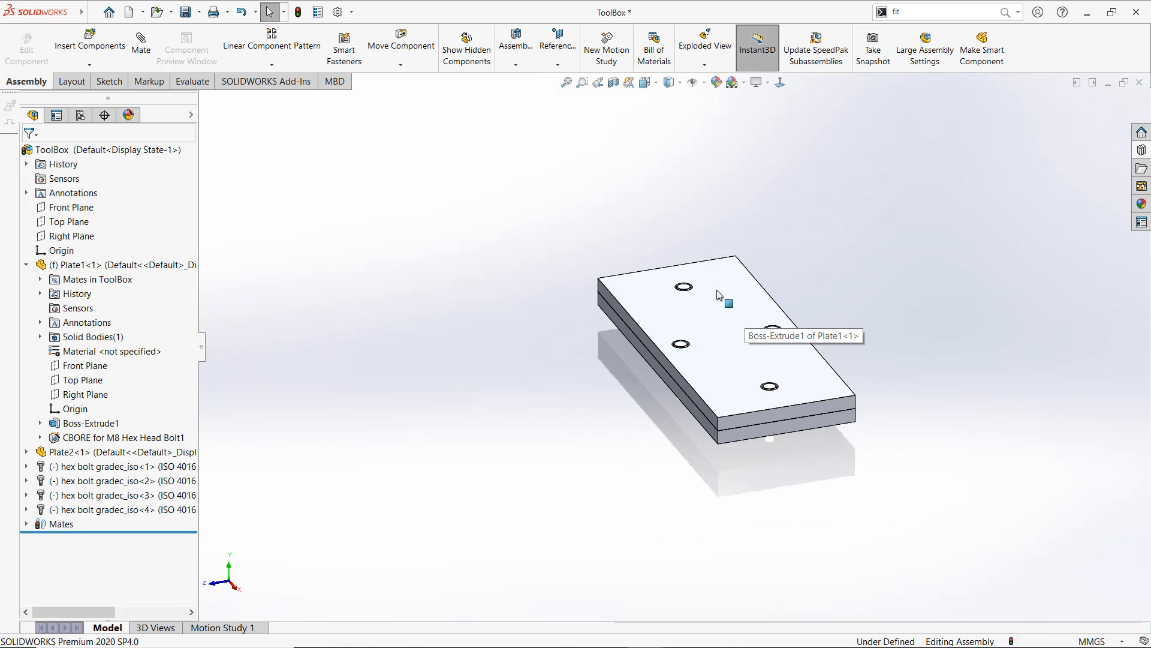
{"action": "scroll", "coordinate": [801, 313], "scroll_direction": "down", "scroll_amount": 5}
{"action": "scroll", "coordinate": [804, 405], "scroll_direction": "up", "scroll_amount": 4}
{"action": "scroll", "coordinate": [818, 408], "scroll_direction": "down", "scroll_amount": 3}
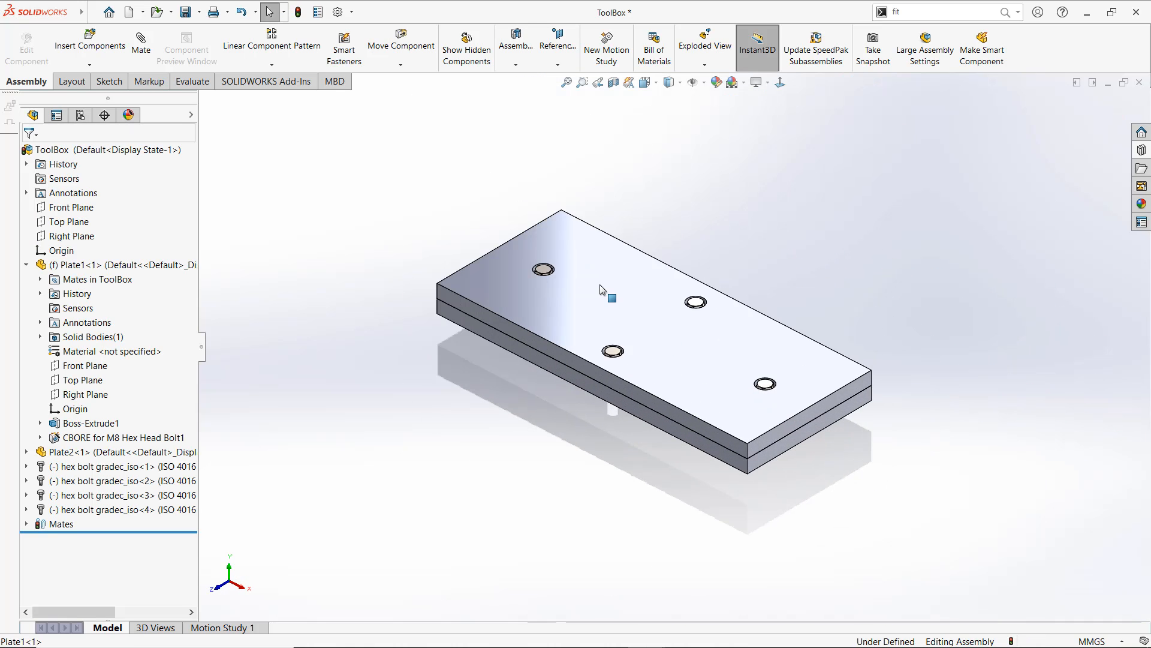
{"action": "scroll", "coordinate": [473, 294], "scroll_direction": "down", "scroll_amount": 1}
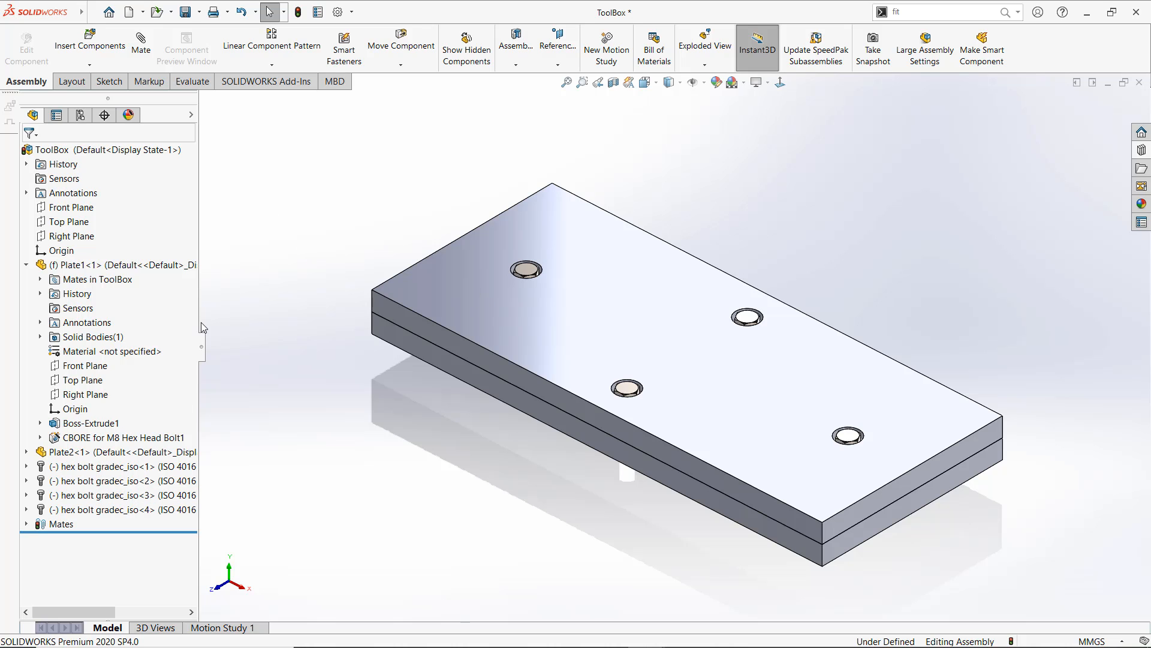
{"action": "right_click", "coordinate": [71, 466]}
{"action": "left_click", "coordinate": [124, 335]}
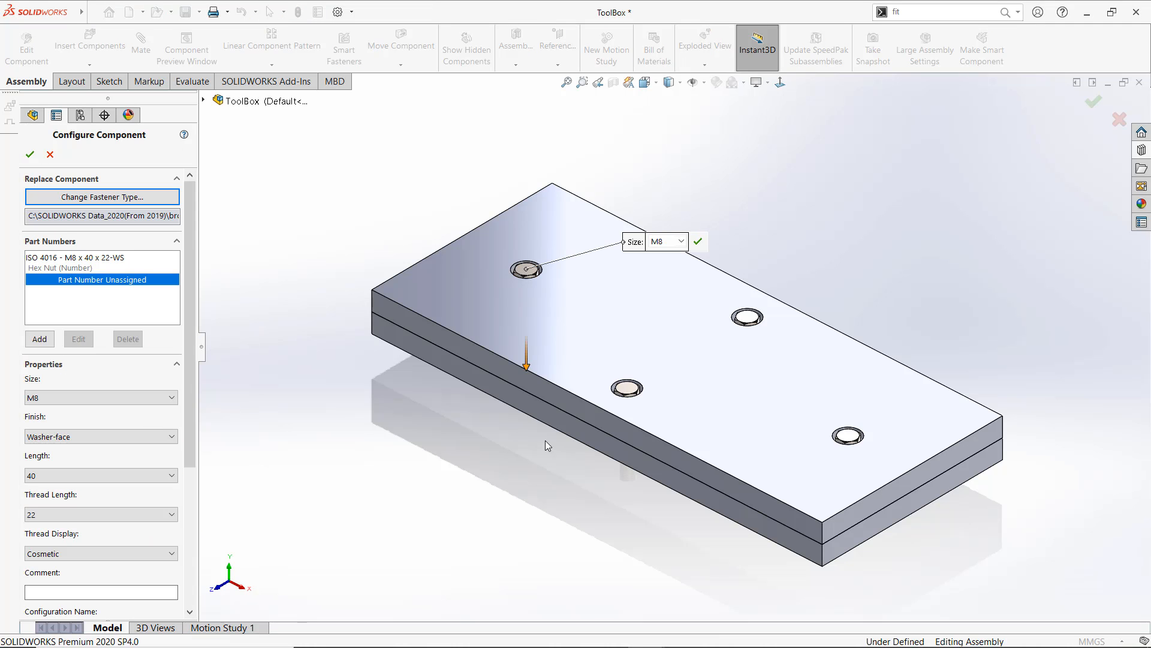
{"action": "mouse_move", "coordinate": [546, 440]}
{"action": "middle_mouse_down"}
{"action": "mouse_move", "coordinate": [569, 310]}
{"action": "mouse_move", "coordinate": [539, 419]}
{"action": "middle_mouse_up"}
{"action": "left_click", "coordinate": [71, 264]}
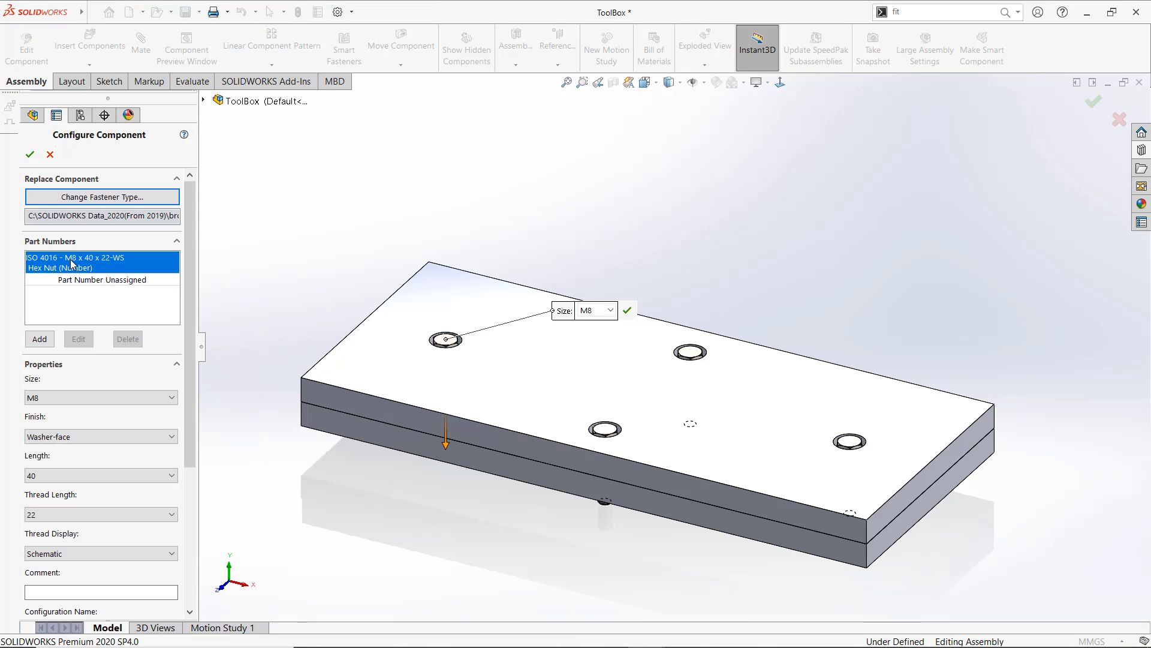
{"action": "left_click", "coordinate": [30, 154]}
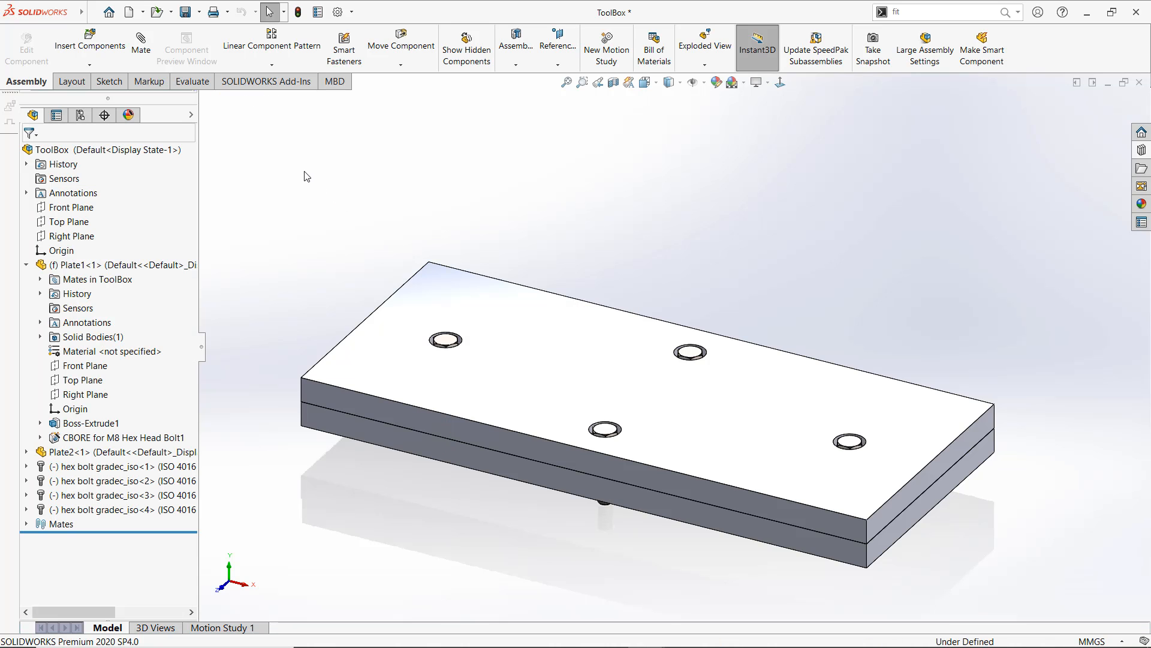
Preview a top-level bill of materials with the bom-standard template in the Unassigned Items annotation view, and cancel its placement
{"action": "left_click", "coordinate": [653, 55]}
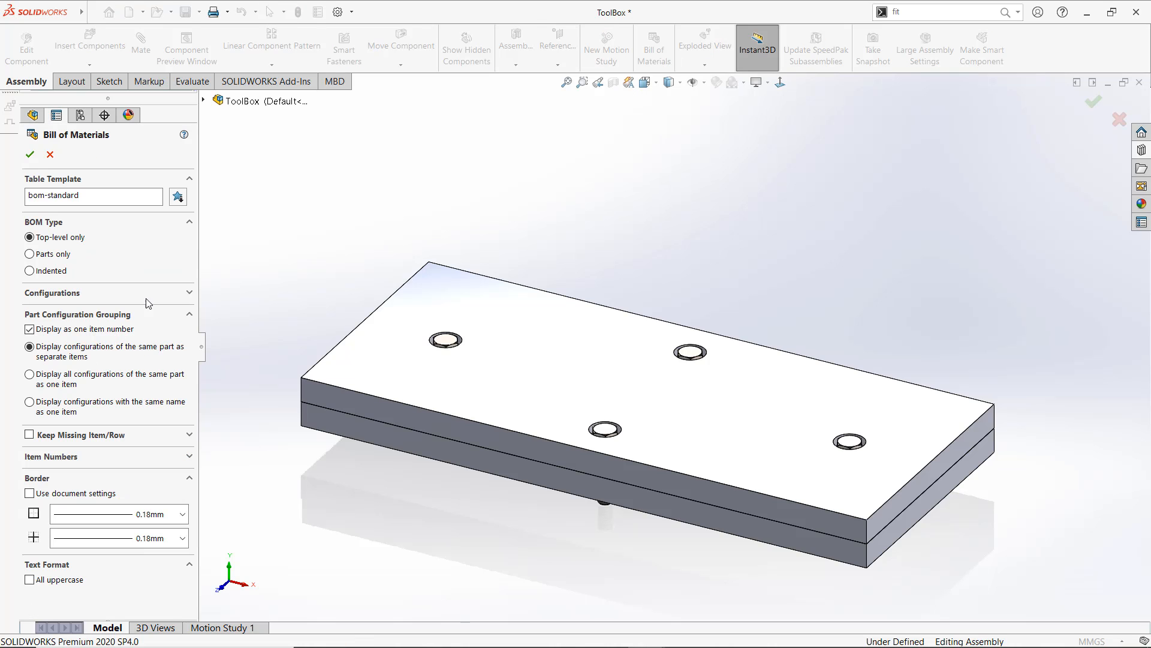
{"action": "left_click", "coordinate": [29, 154]}
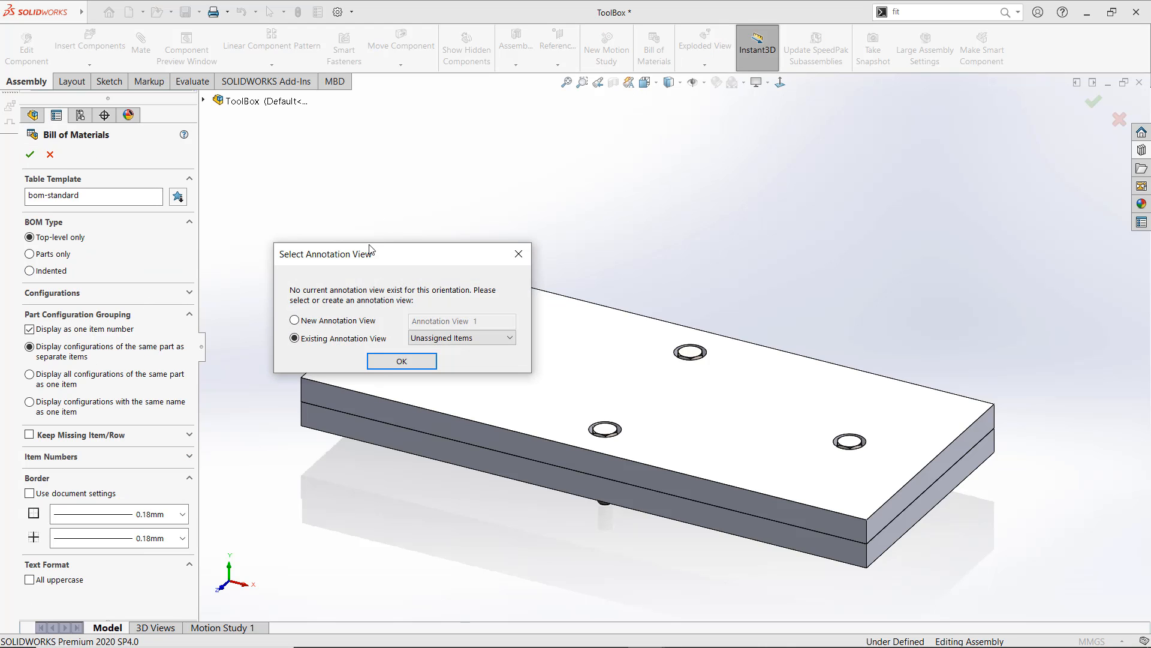
{"action": "left_click", "coordinate": [389, 360]}
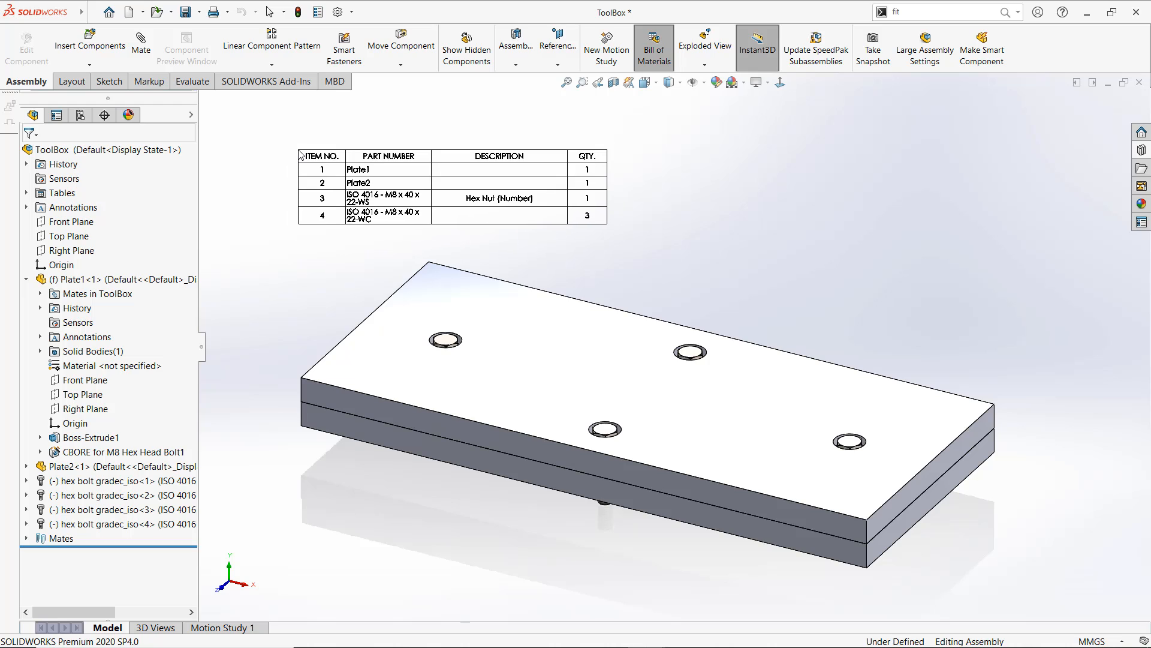
{"action": "key", "text": "Escape"}
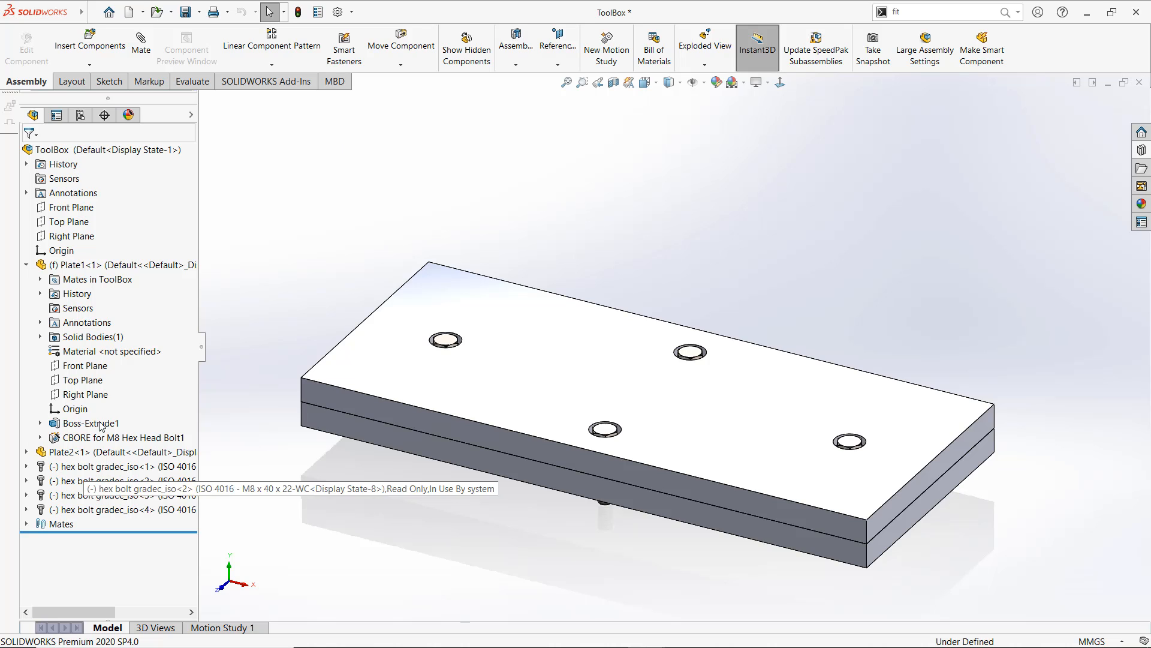
Create a new assembly from the Assembly template and place the open ToolBox assembly in it as a subassembly
{"action": "left_click", "coordinate": [93, 12]}
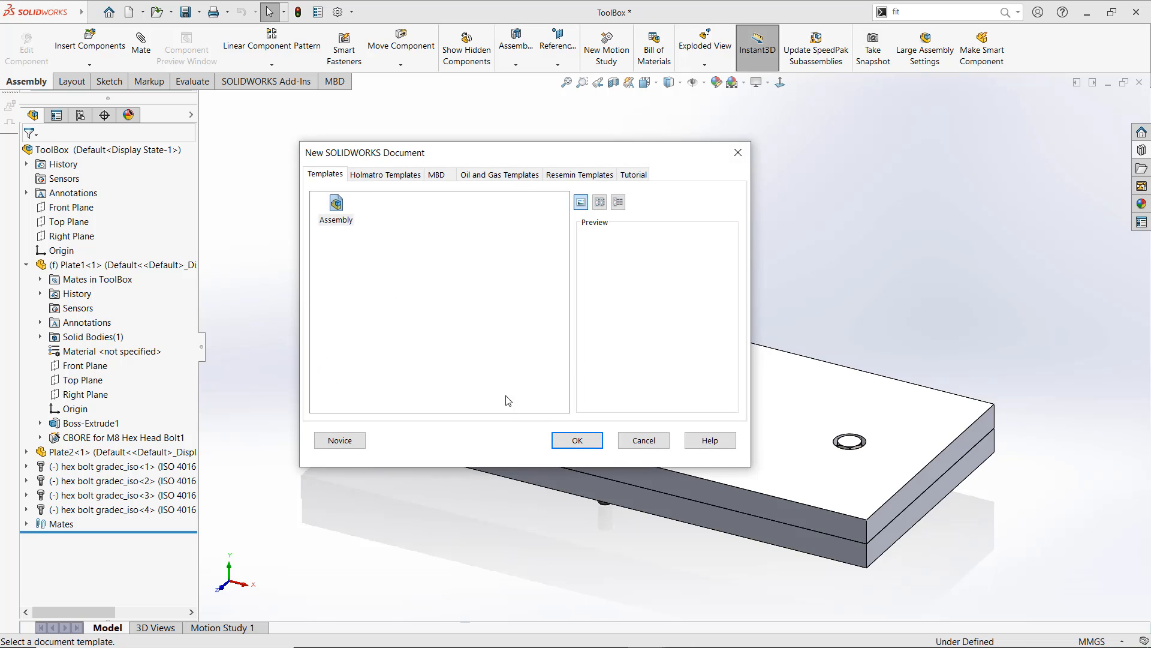
{"action": "left_click", "coordinate": [569, 442]}
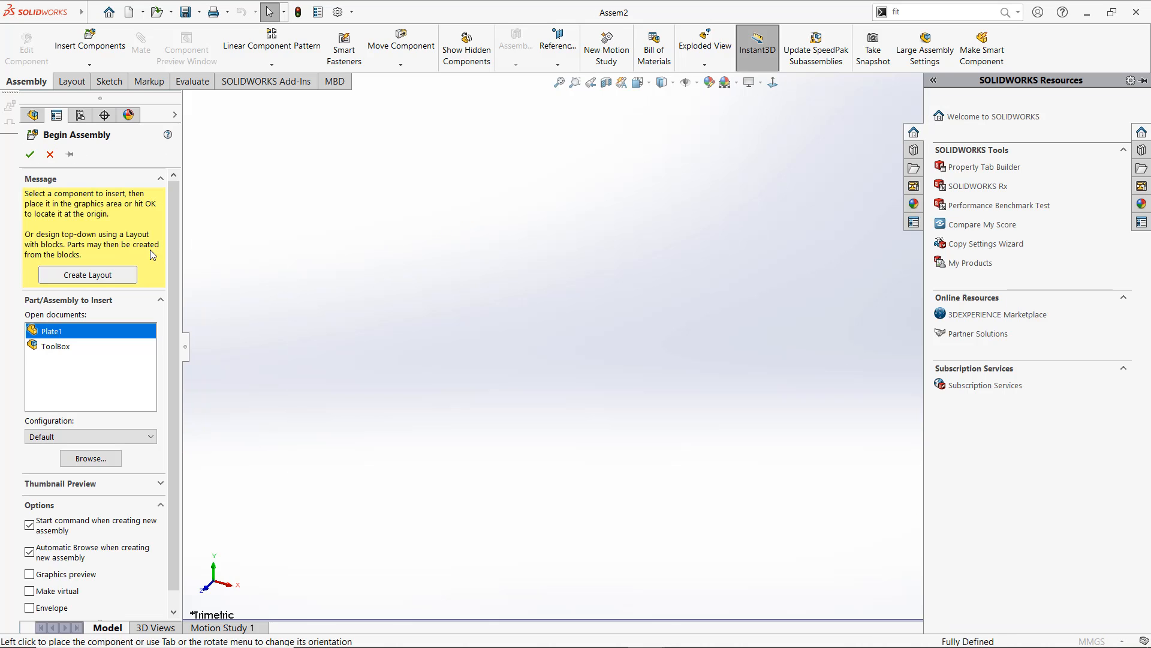
{"action": "left_click", "coordinate": [41, 347]}
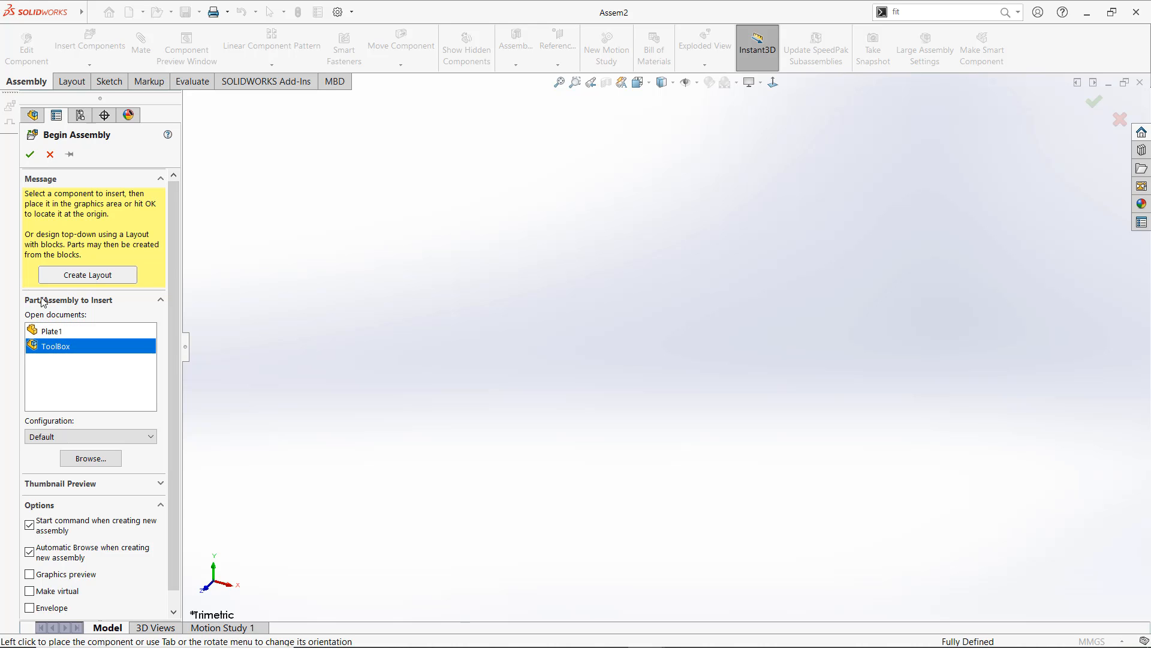
{"action": "left_click", "coordinate": [335, 227]}
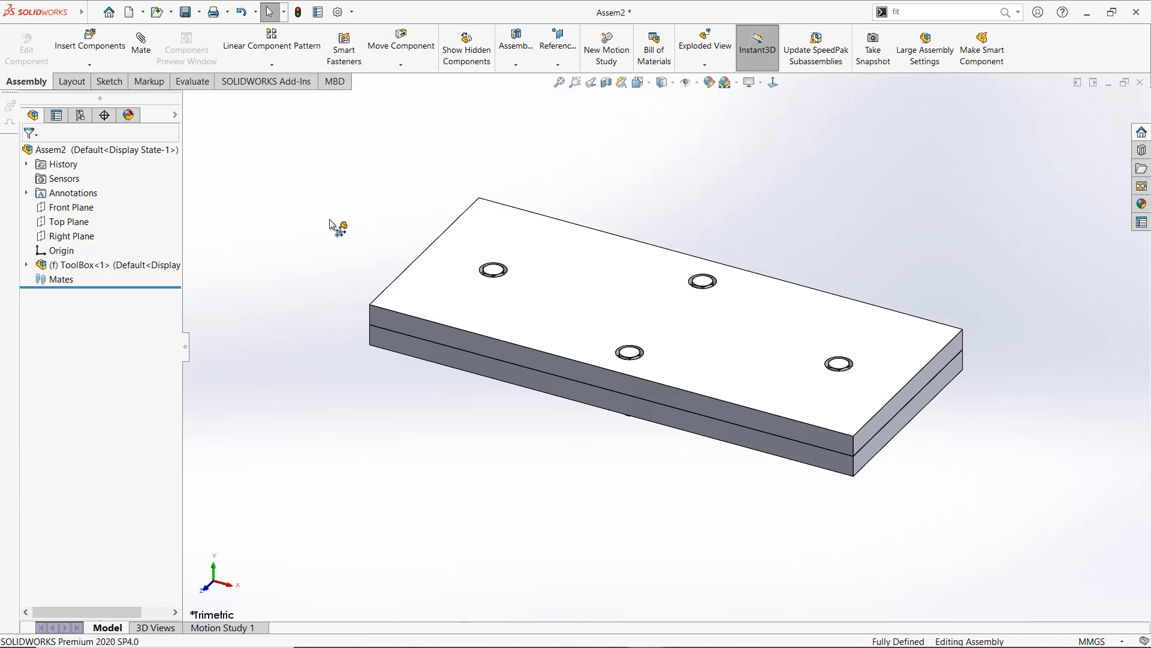
Inspect the first hex bolt's component options inside the ToolBox subassembly, and close the new assembly without saving
{"action": "left_click", "coordinate": [27, 264]}
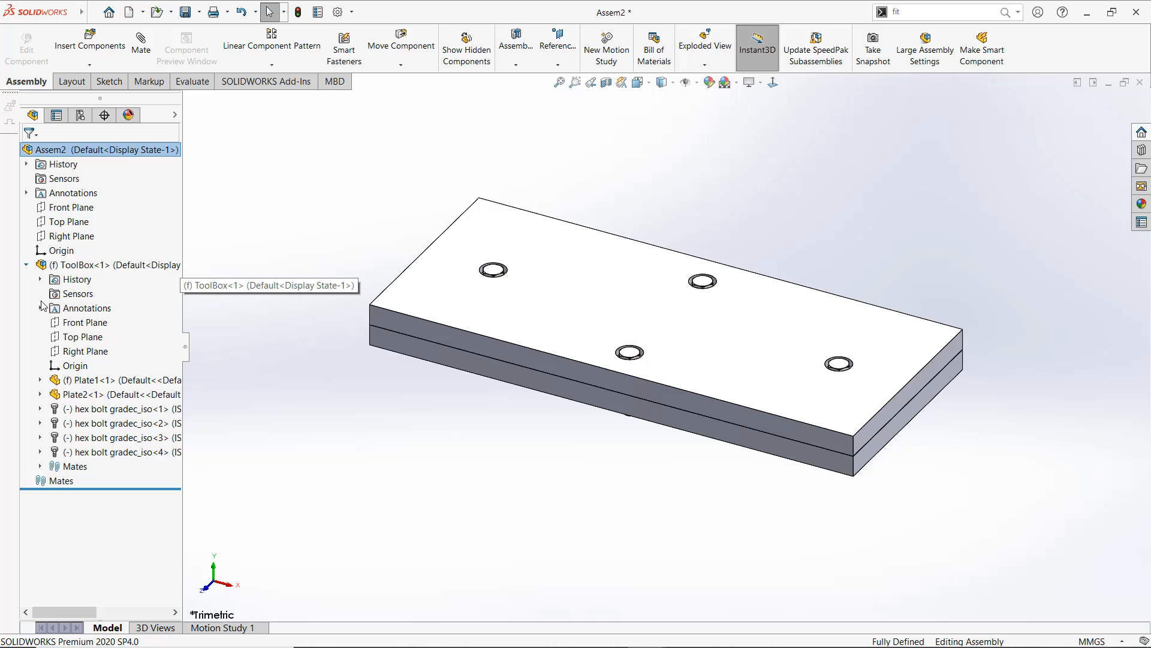
{"action": "right_click", "coordinate": [70, 412]}
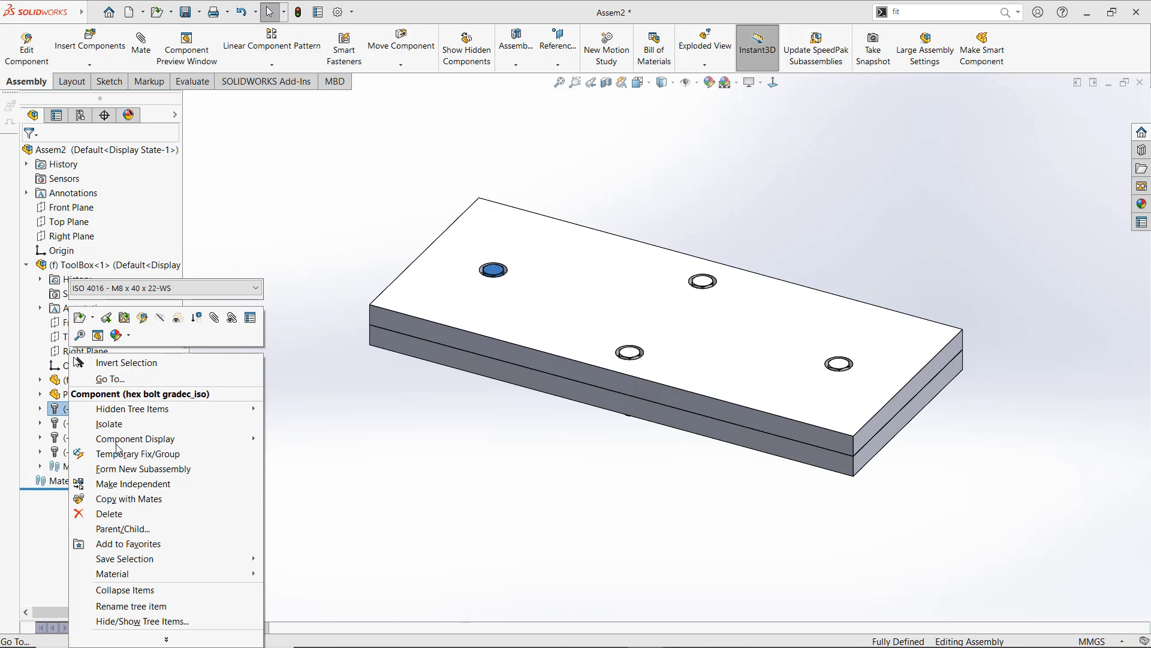
{"action": "key", "text": "Escape"}
{"action": "left_click", "coordinate": [113, 264]}
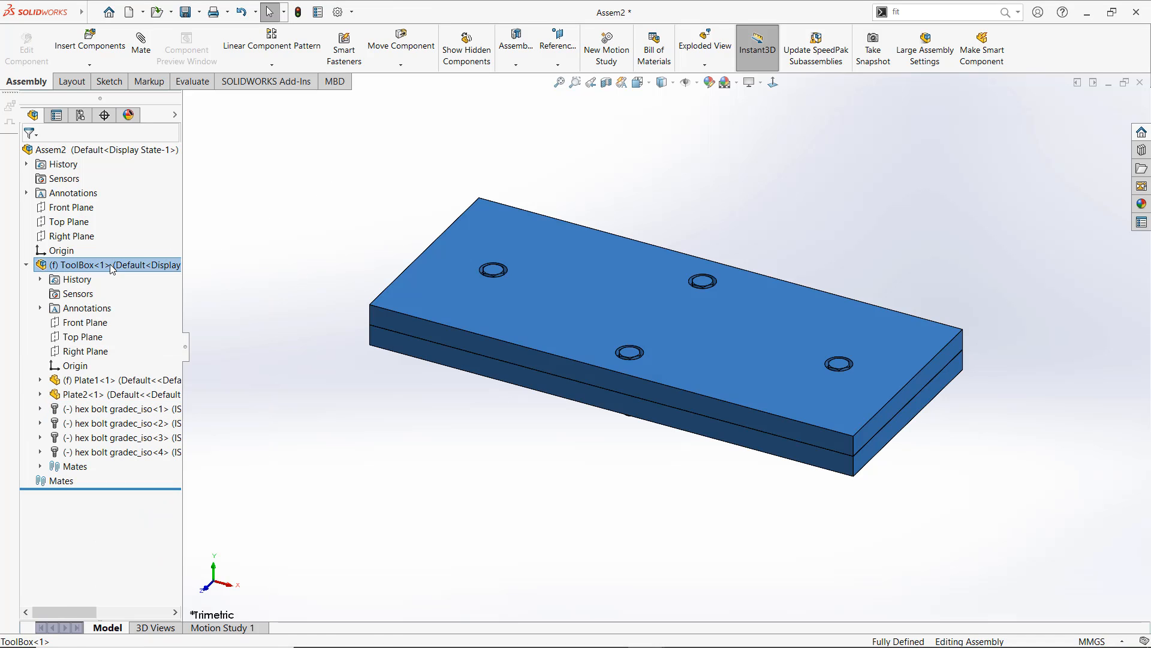
{"action": "left_click", "coordinate": [342, 170]}
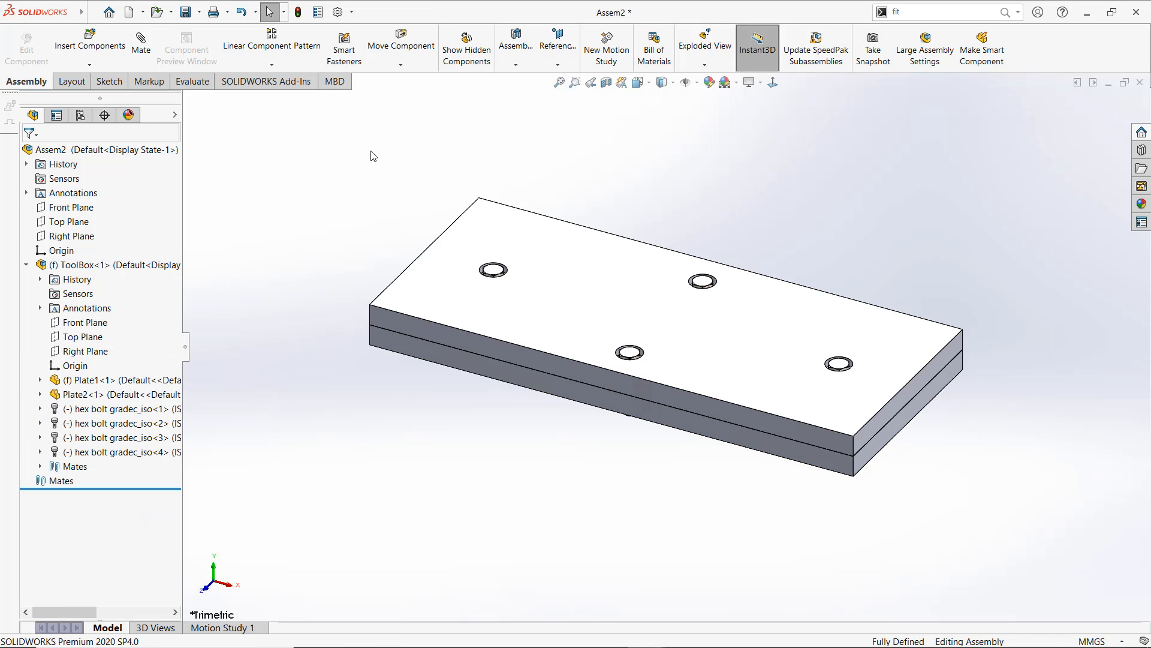
{"action": "left_click", "coordinate": [1139, 83]}
{"action": "left_click", "coordinate": [327, 358]}
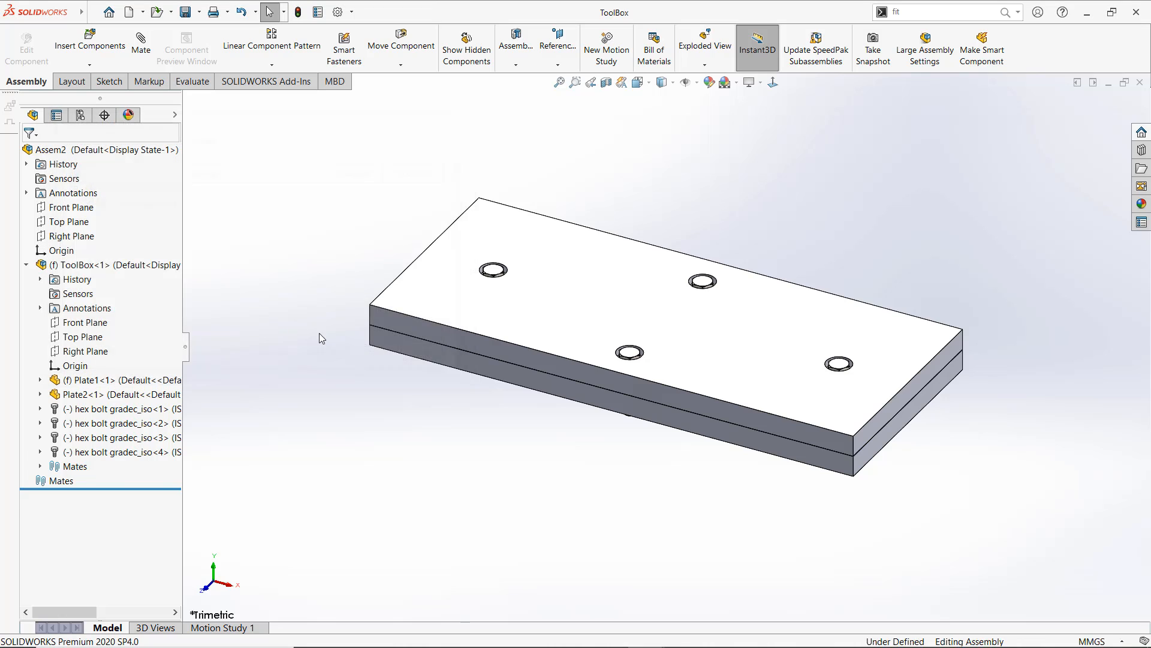
{"action": "scroll", "coordinate": [312, 201], "scroll_direction": "up", "scroll_amount": 1}
{"action": "middle_click_drag", "start_coordinate": [312, 201], "coordinate": [344, 223]}
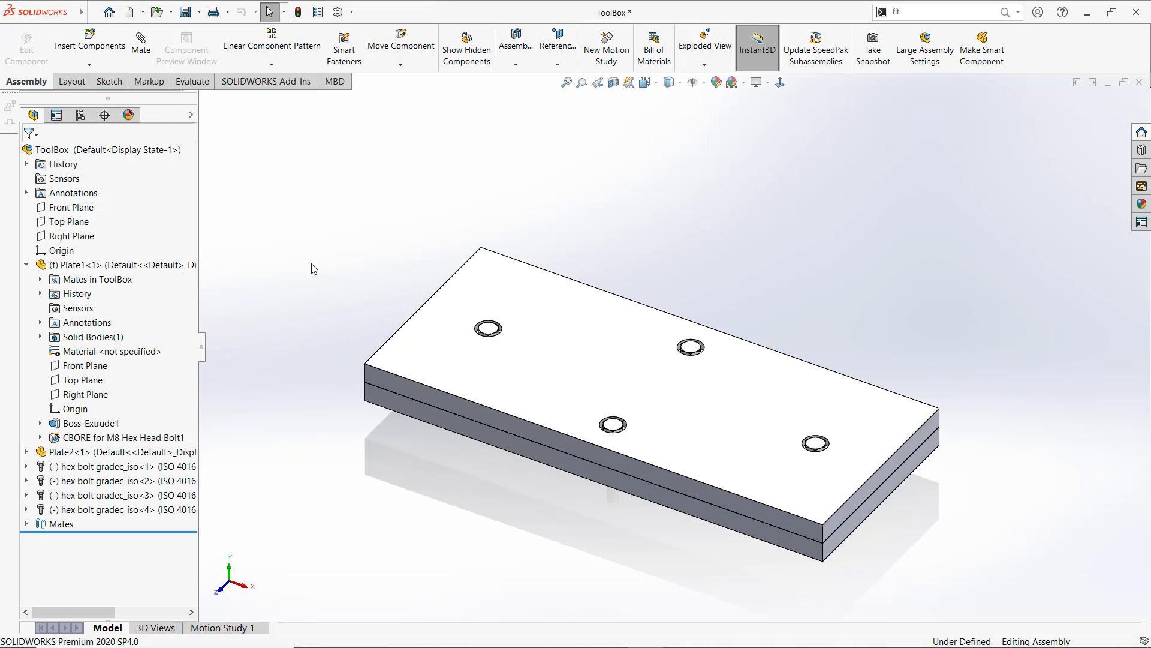
{"action": "scroll", "coordinate": [714, 220], "scroll_direction": "up", "scroll_amount": 2}
{"action": "key", "text": "alt+Tab"}
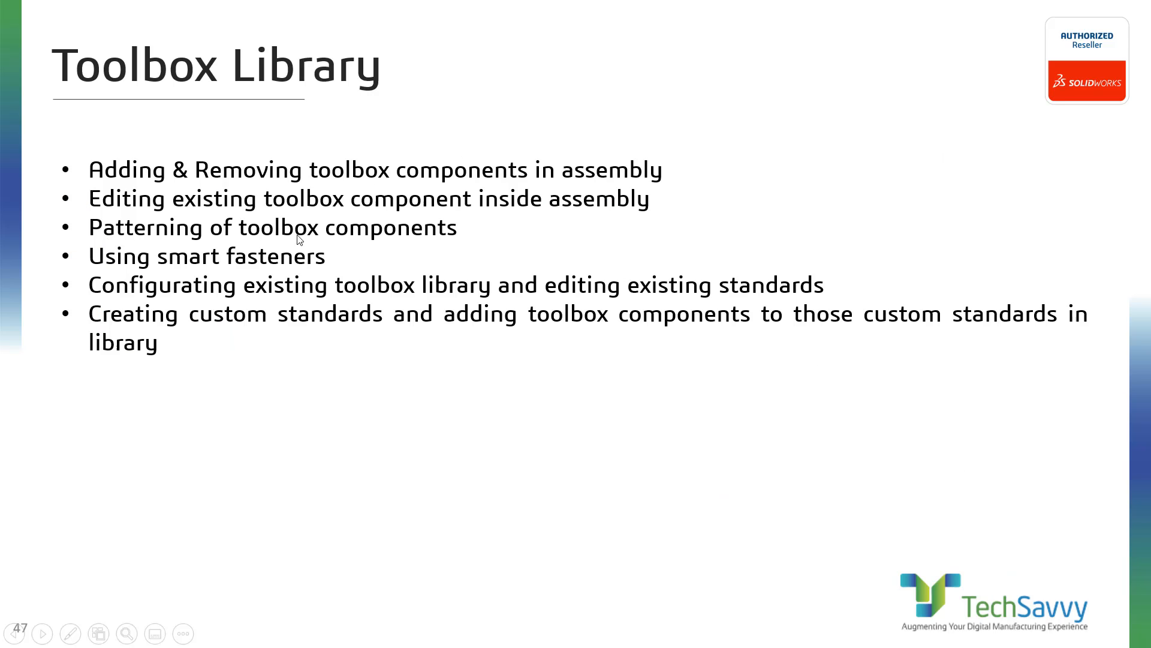
{"action": "key", "text": "alt+Tab"}
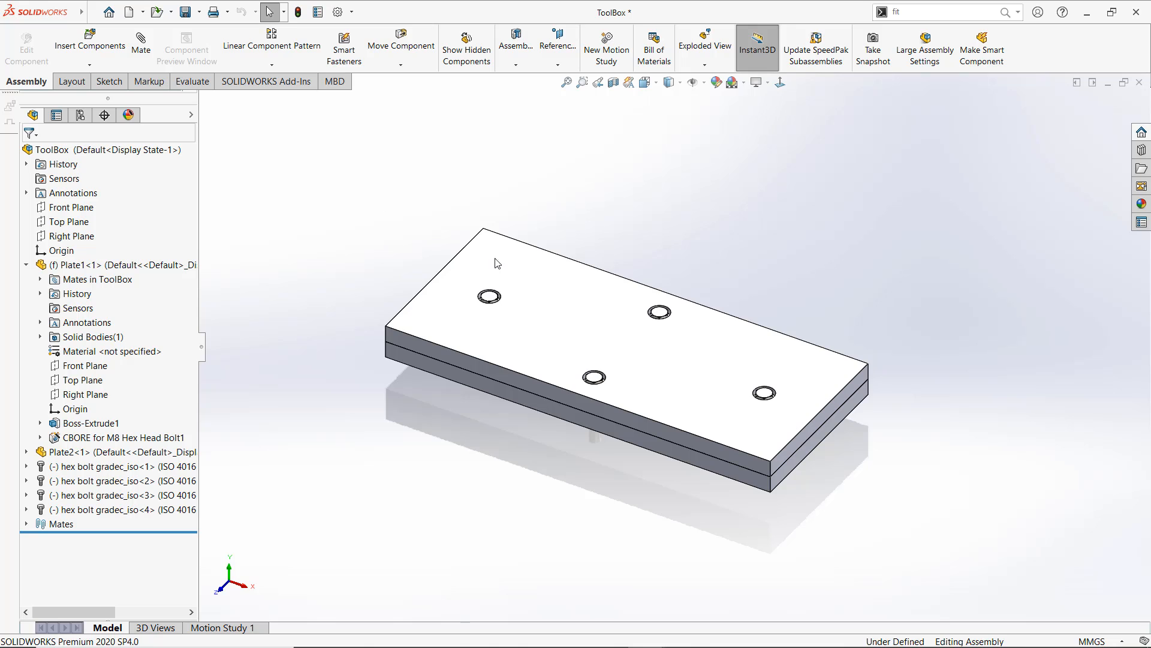
Open the recent Toolbox Patterning part and create a new assembly with that part placed as its first component
{"action": "key", "text": "r"}
{"action": "left_click", "coordinate": [273, 472]}
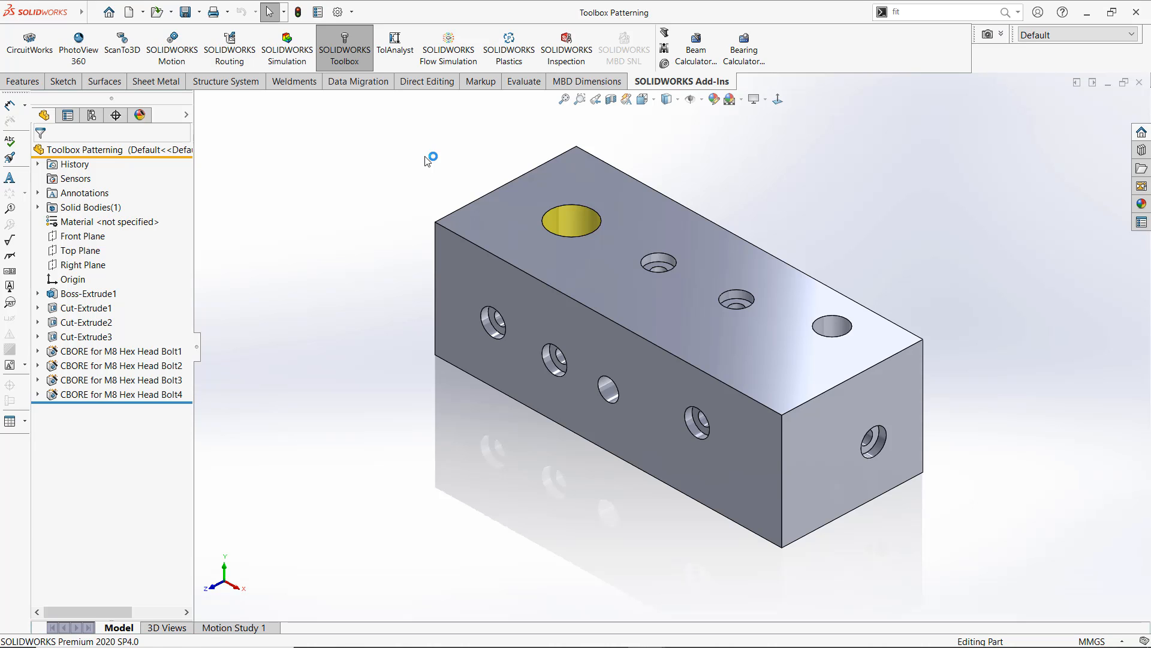
{"action": "left_click", "coordinate": [143, 12]}
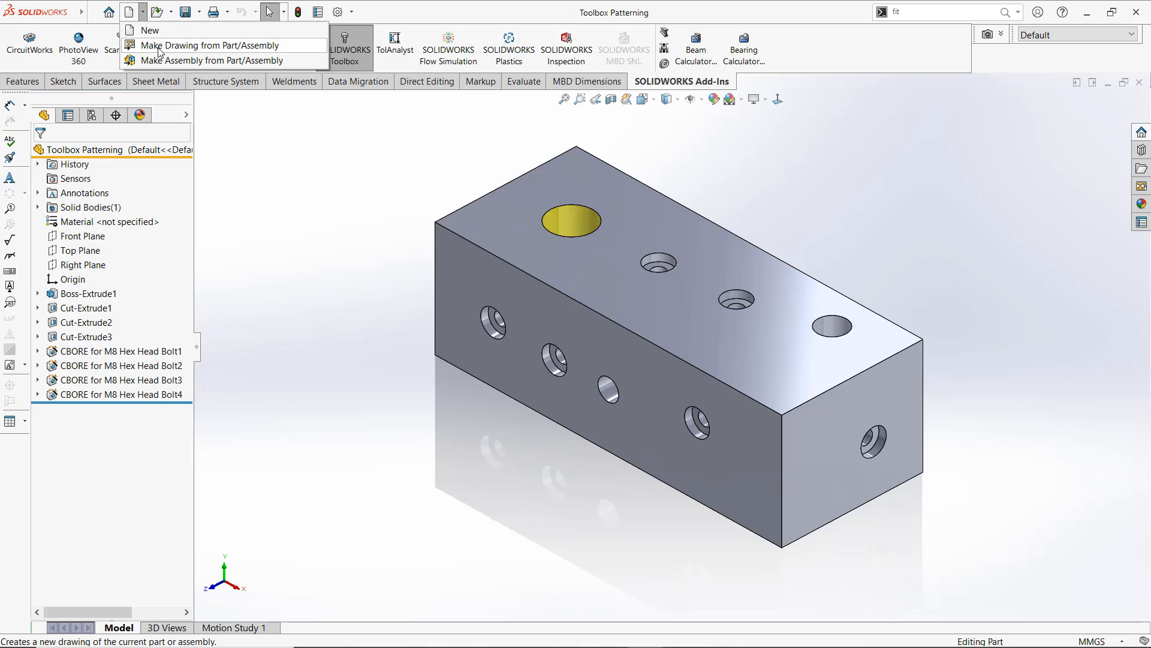
{"action": "left_click", "coordinate": [161, 61]}
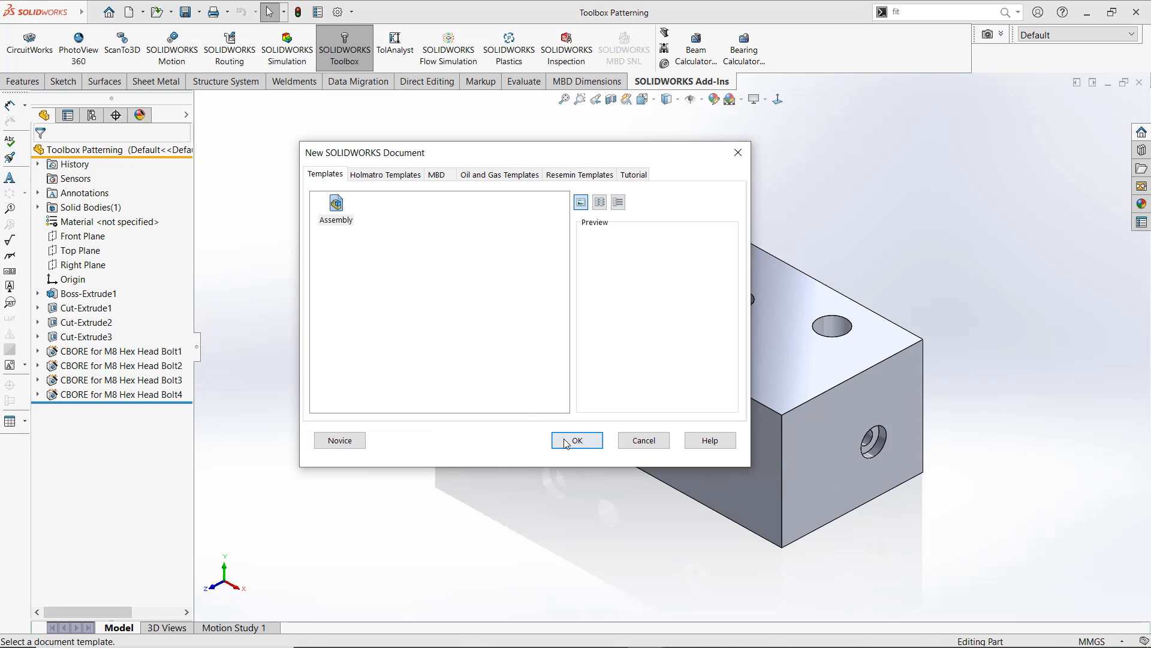
{"action": "left_click", "coordinate": [565, 441]}
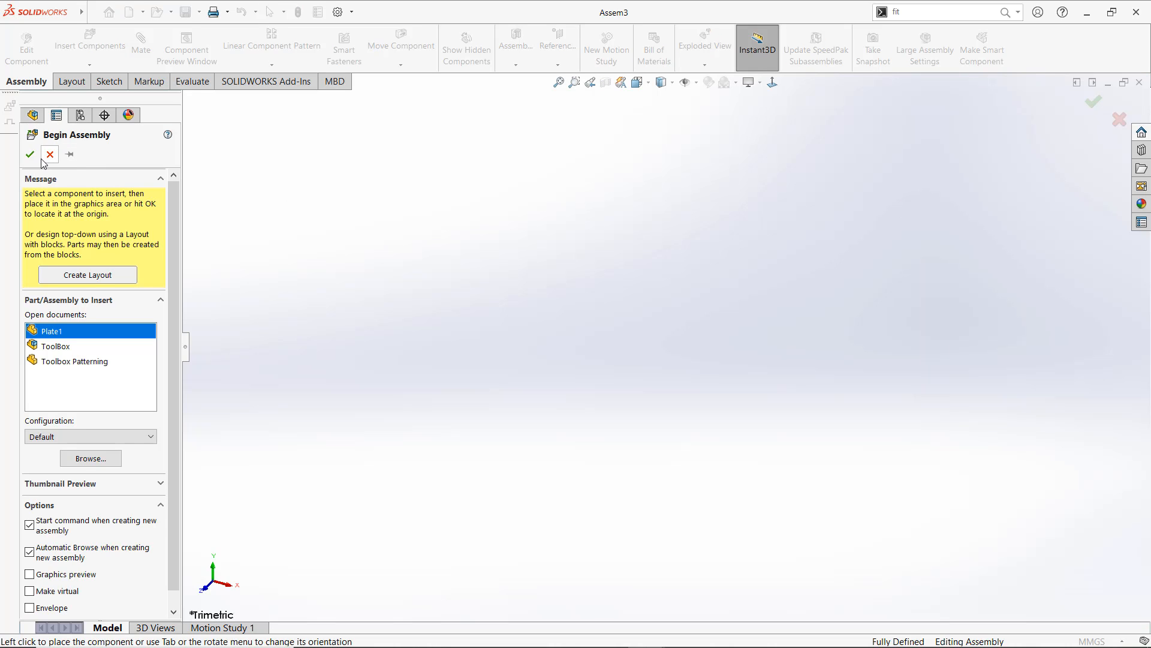
{"action": "left_click", "coordinate": [52, 365]}
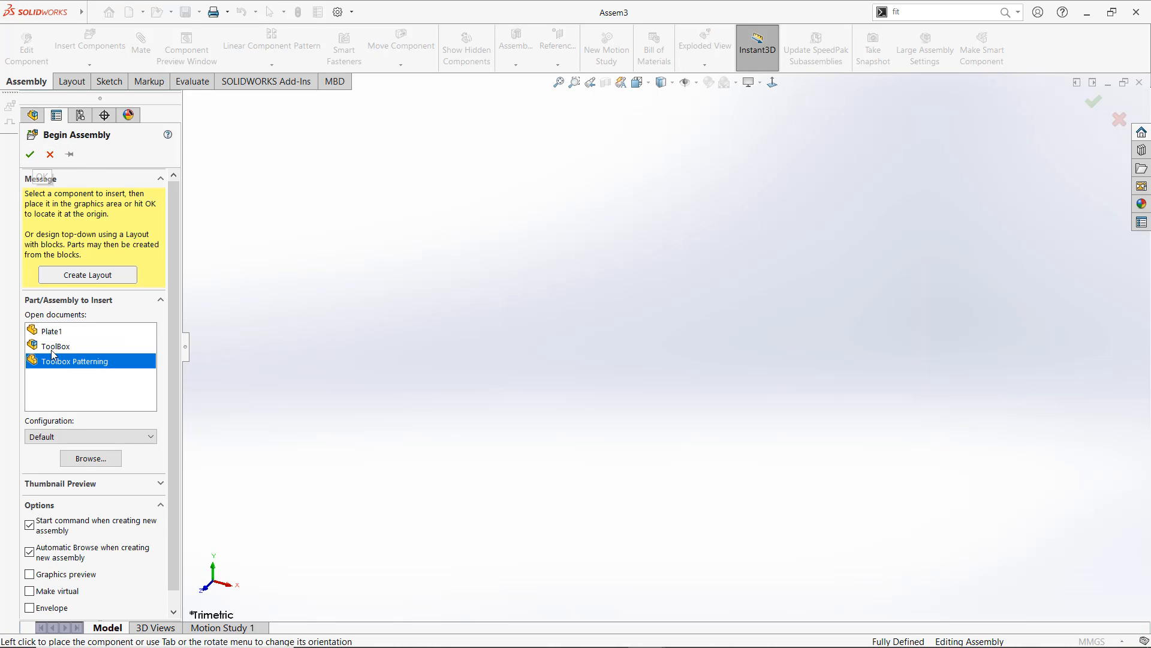
{"action": "left_click", "coordinate": [353, 189]}
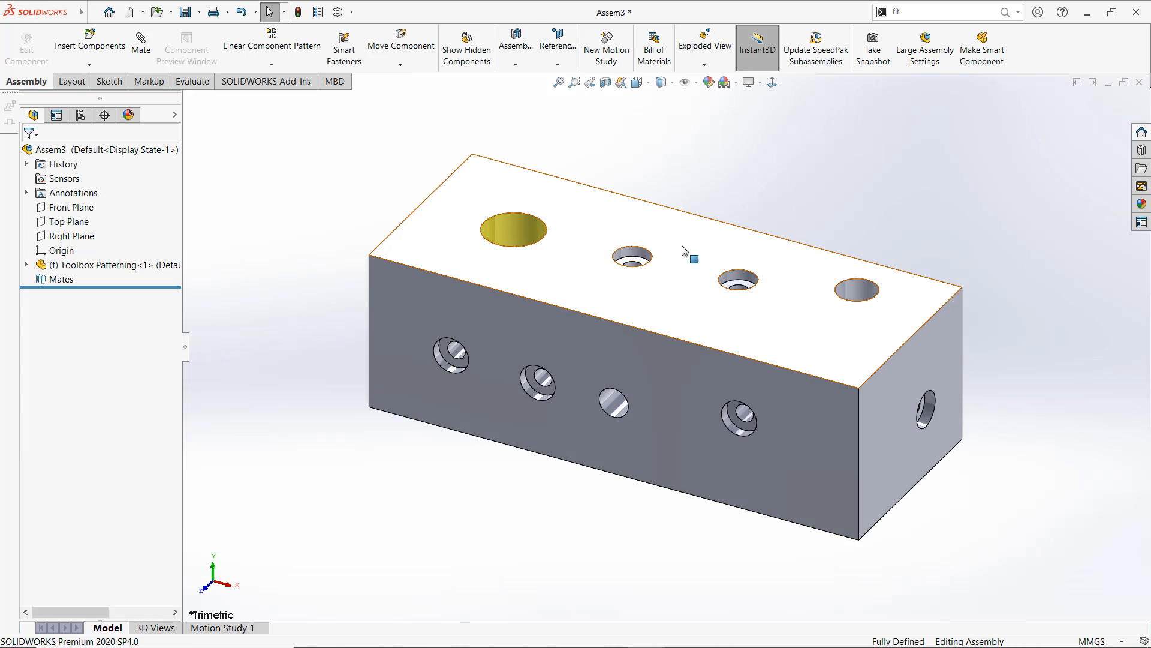
Insert a Hex Bolt Grade C ISO 4016 into the top-face counterbore nearest the large hole, using part number ISO 4016 - M8 x 40 x 22-WS
{"action": "left_click", "coordinate": [1140, 153]}
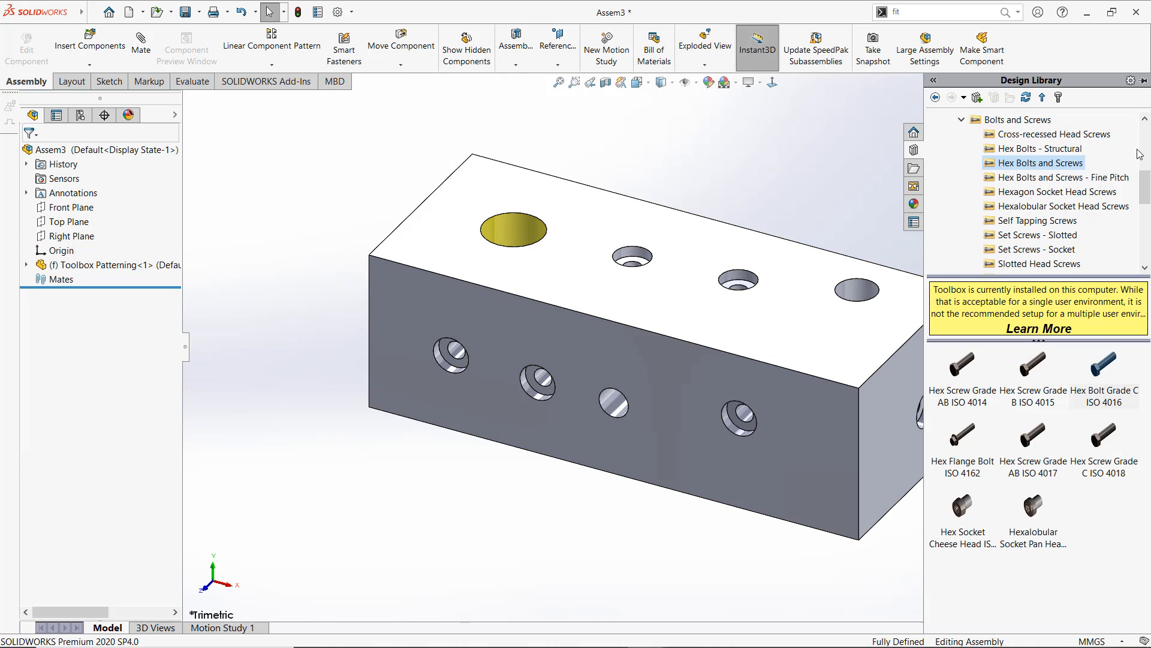
{"action": "left_click_drag", "start_coordinate": [1086, 371], "coordinate": [635, 259]}
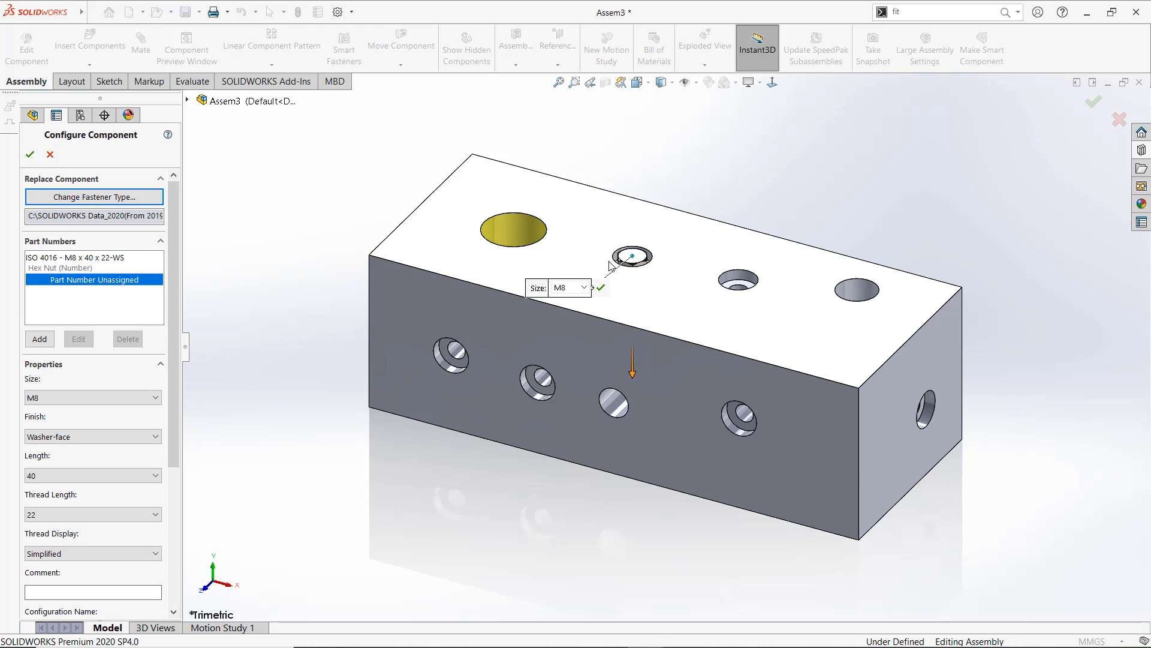
{"action": "left_click", "coordinate": [51, 262]}
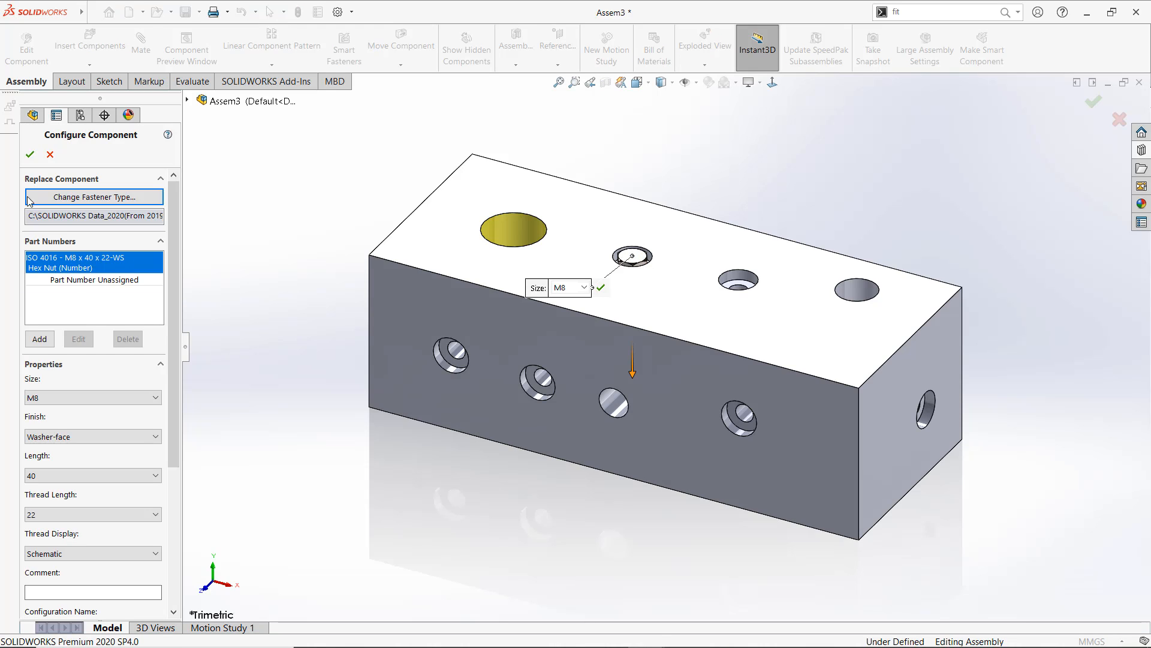
{"action": "left_click", "coordinate": [30, 154]}
Place an extra copy of the hex bolt beside the block and delete it from the assembly
{"action": "left_click", "coordinate": [242, 165]}
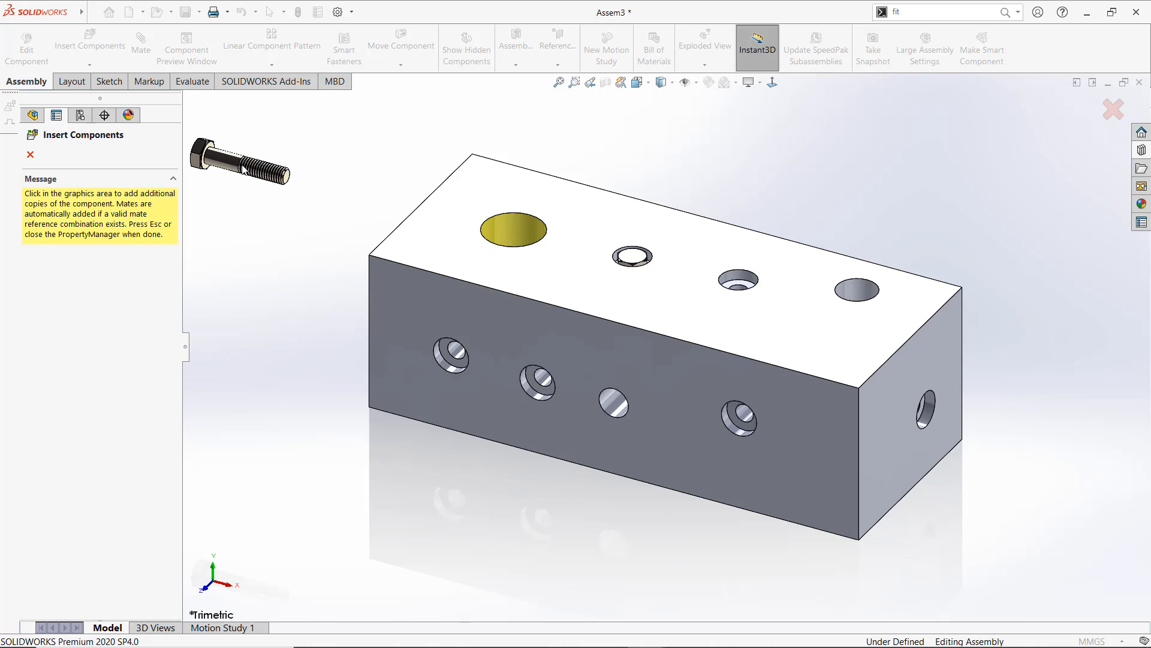
{"action": "key", "text": "Escape"}
{"action": "left_click", "coordinate": [127, 294]}
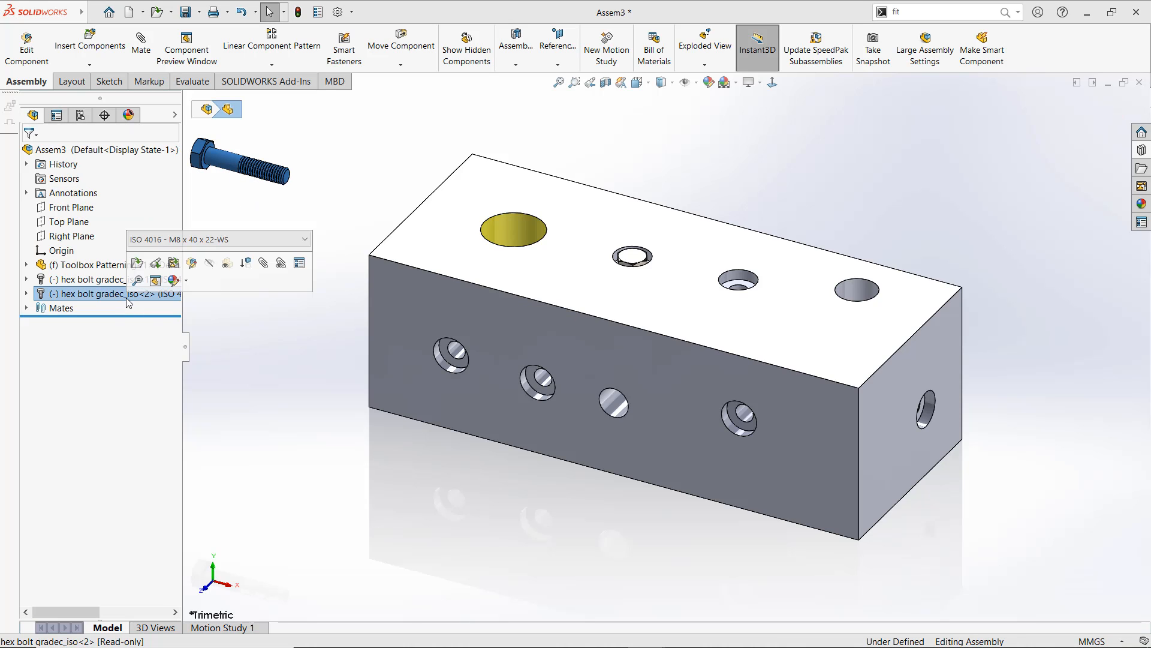
{"action": "key", "text": "Delete"}
{"action": "left_click", "coordinate": [312, 235]}
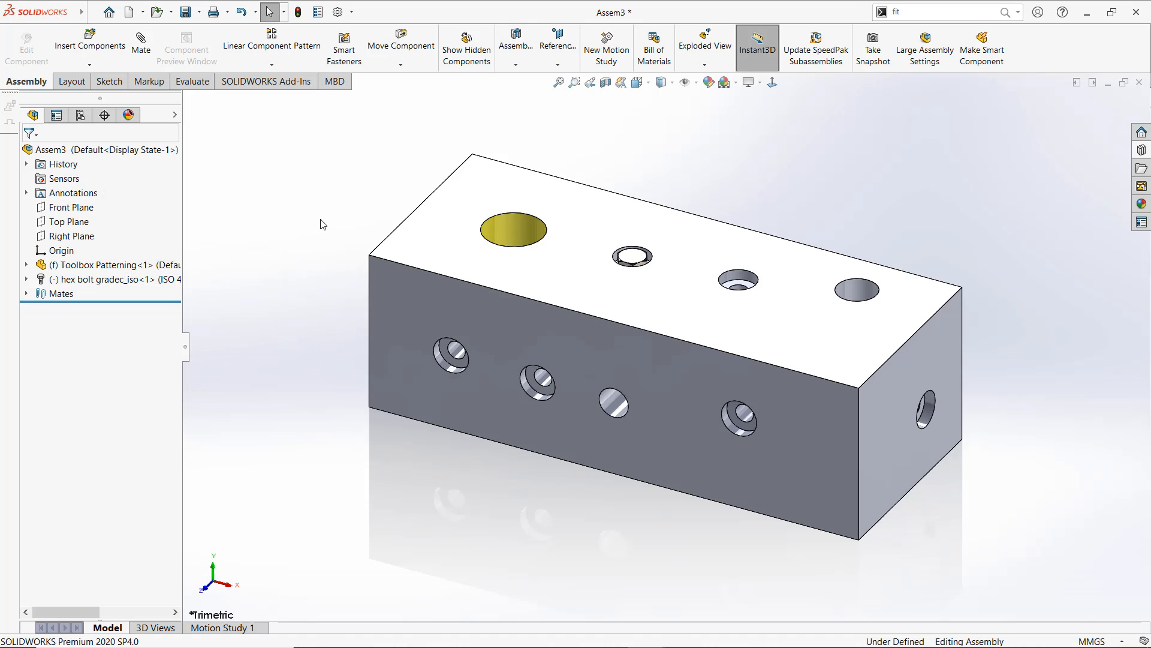
Examine which holes of the Toolbox Patterning block belong to the CBORE for M8 Hex Head Bolt4 feature
{"action": "left_click", "coordinate": [26, 266]}
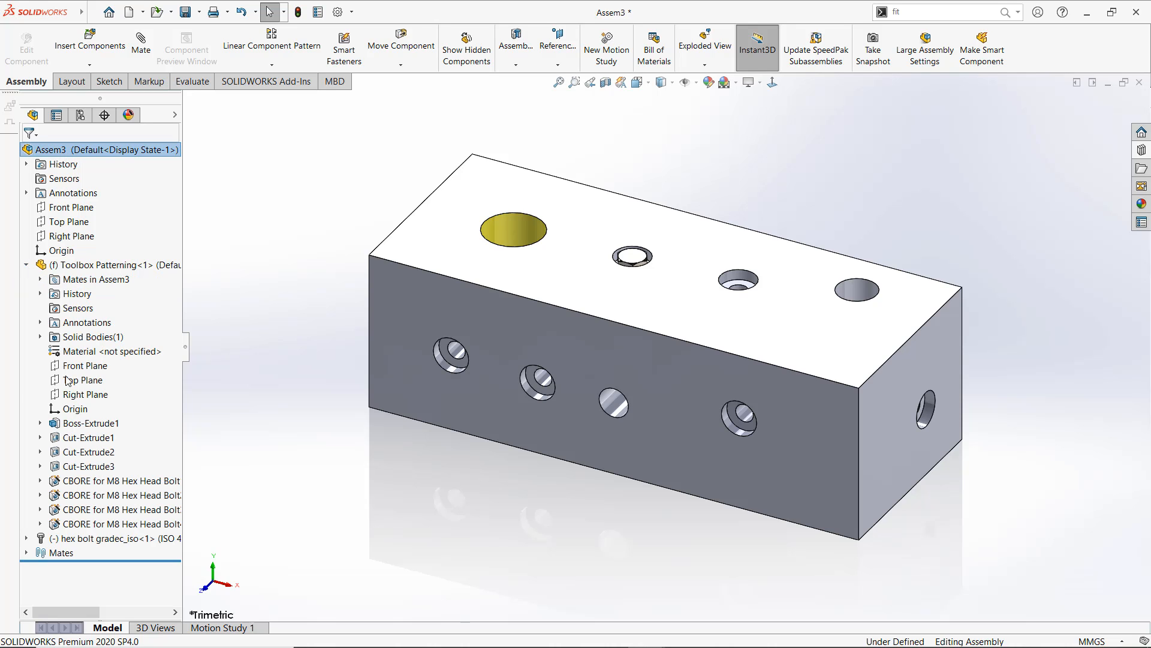
{"action": "left_click", "coordinate": [90, 524]}
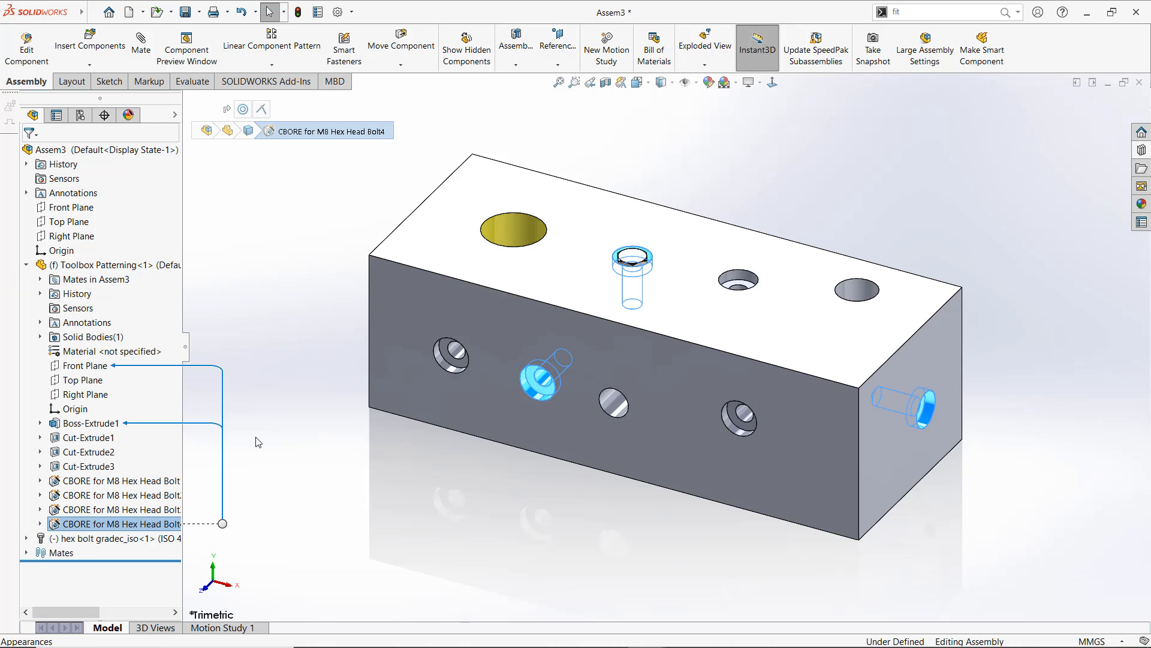
{"action": "middle_click_drag", "start_coordinate": [429, 457], "coordinate": [393, 469]}
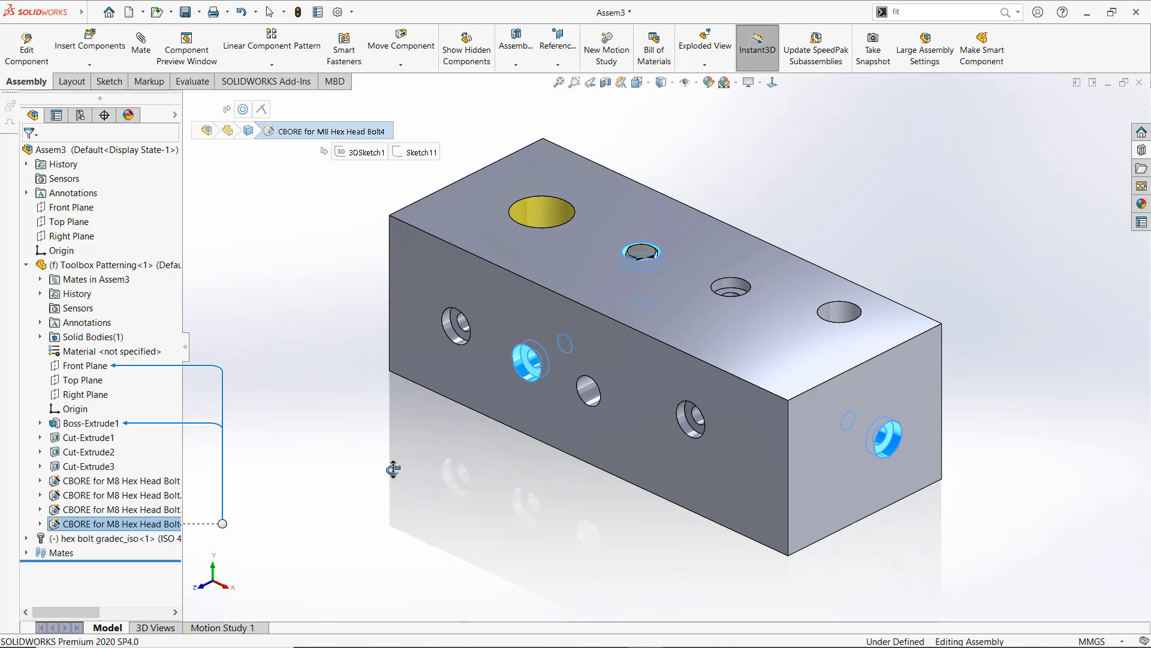
{"action": "left_click", "coordinate": [329, 334]}
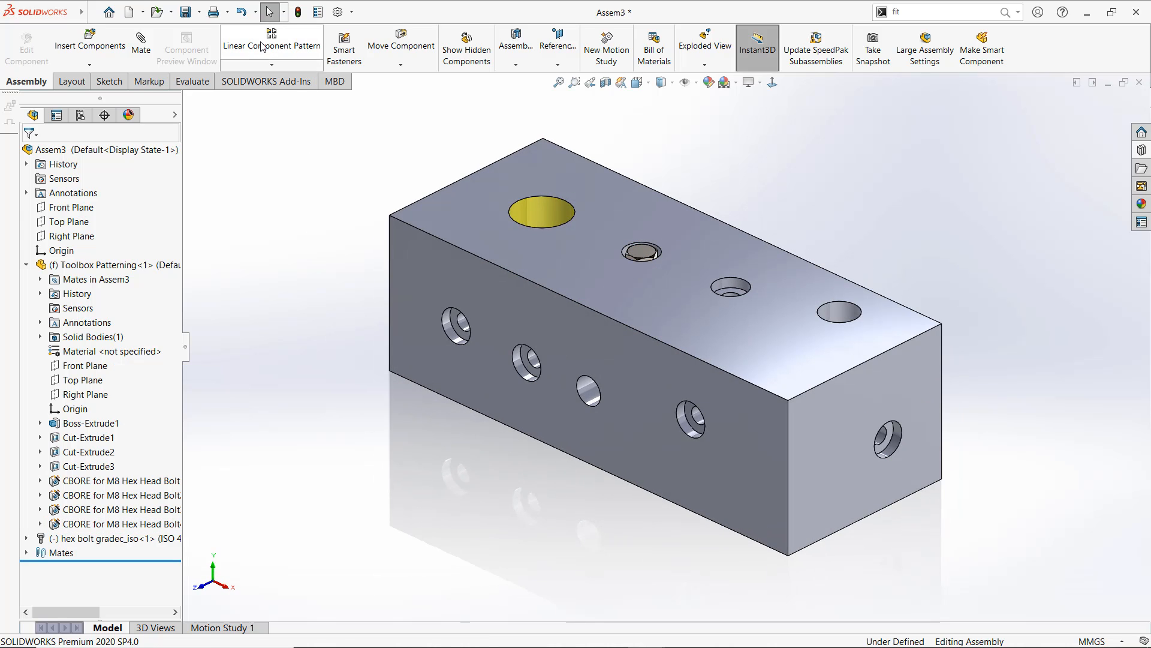
Set up a pattern driven component pattern of the hex bolt with CBORE for M8 Hex Head Bolt4 as the driving feature
{"action": "left_click", "coordinate": [81, 538]}
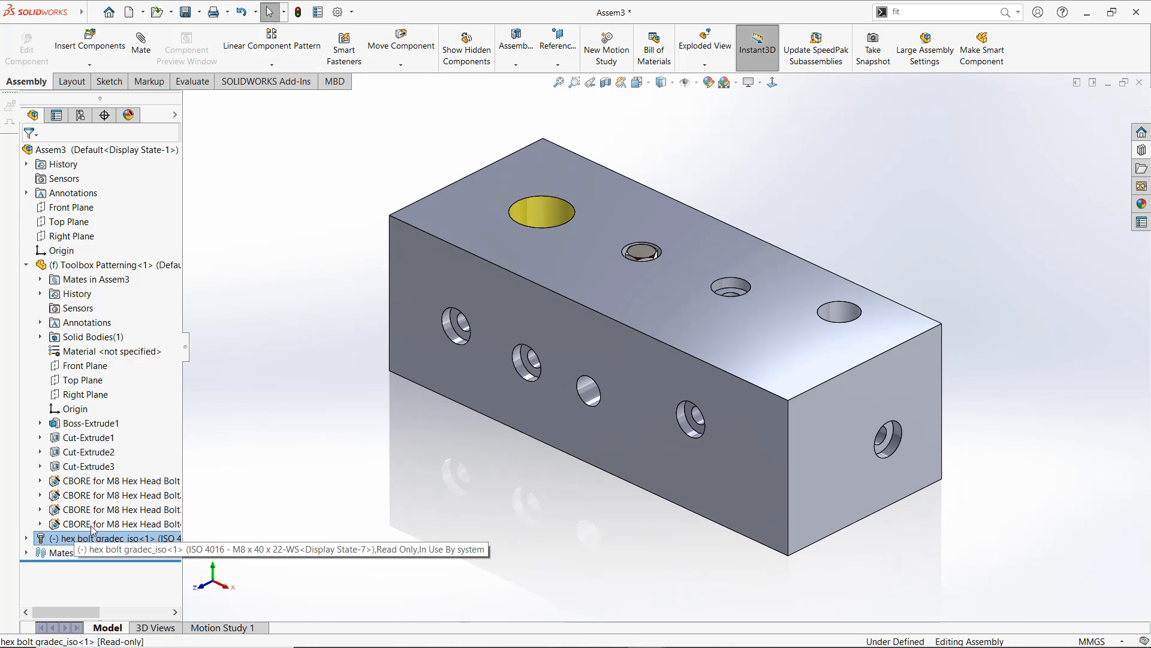
{"action": "left_click", "coordinate": [272, 64]}
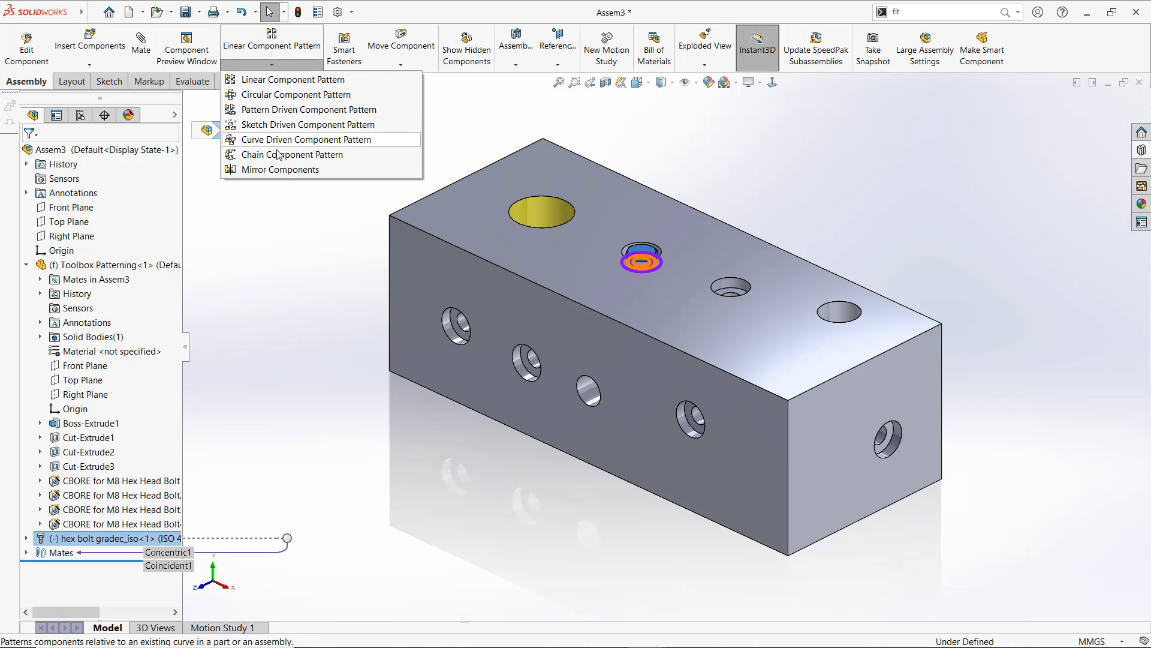
{"action": "left_click", "coordinate": [278, 111]}
{"action": "scroll", "coordinate": [636, 264], "scroll_direction": "down", "scroll_amount": 5}
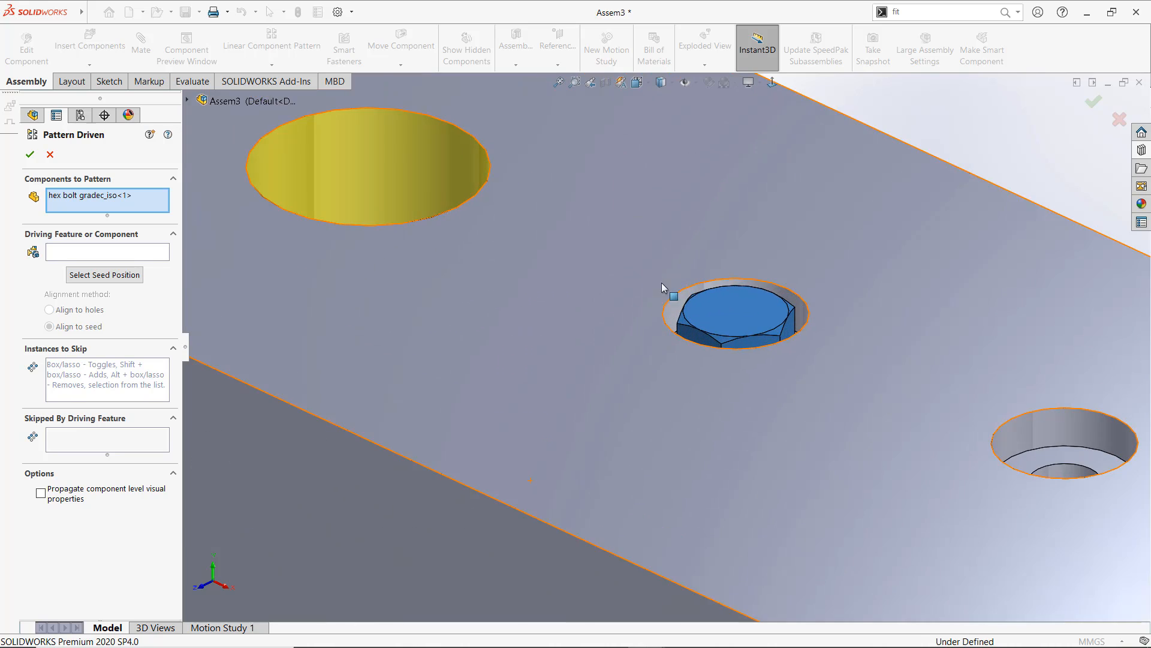
{"action": "scroll", "coordinate": [665, 300], "scroll_direction": "down", "scroll_amount": 4}
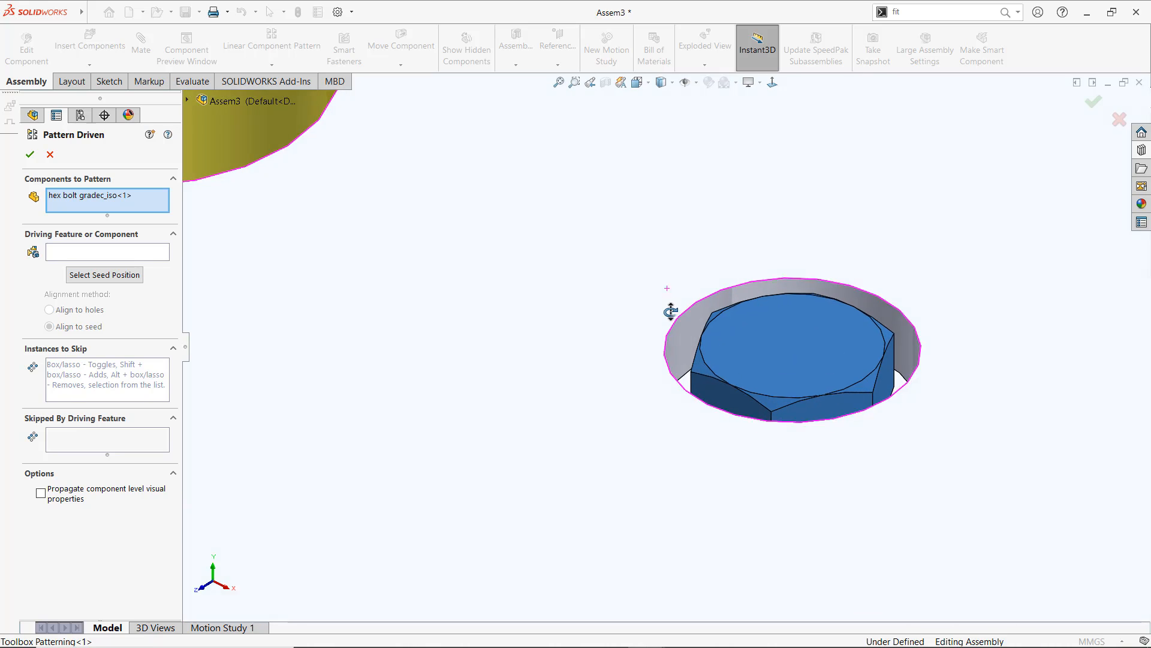
{"action": "left_click", "coordinate": [111, 258]}
{"action": "left_click", "coordinate": [685, 332]}
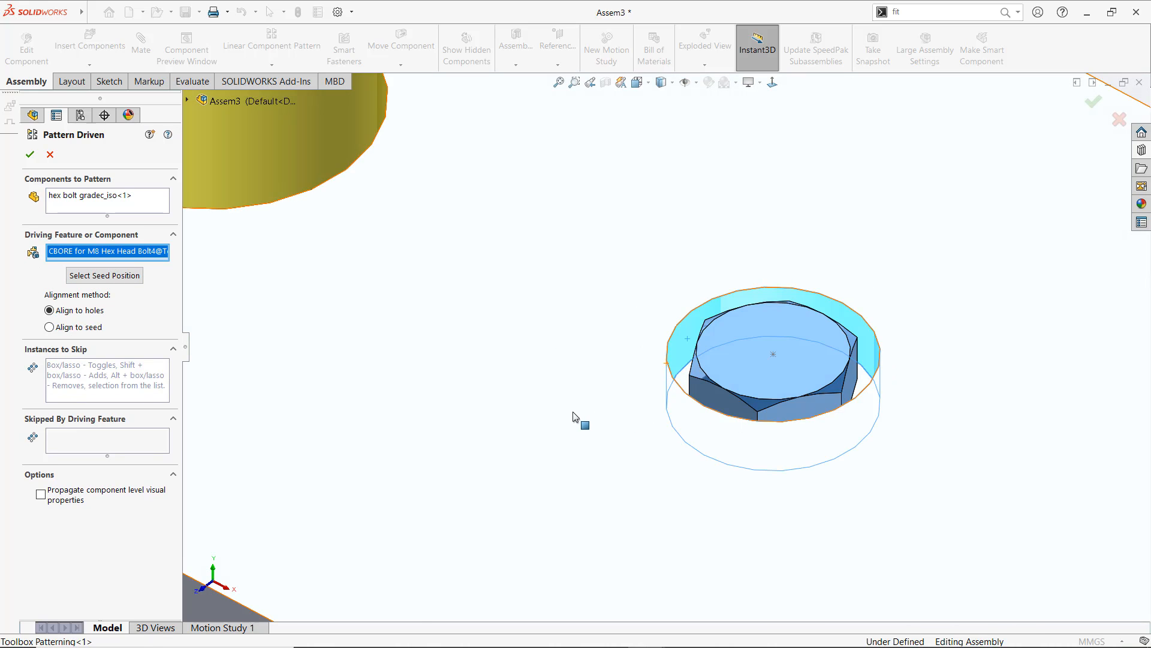
Set the pattern's seed position to the top-face counterbore that holds the hex bolt
{"action": "scroll", "coordinate": [573, 416], "scroll_direction": "up", "scroll_amount": 6}
{"action": "scroll", "coordinate": [667, 376], "scroll_direction": "down", "scroll_amount": 3}
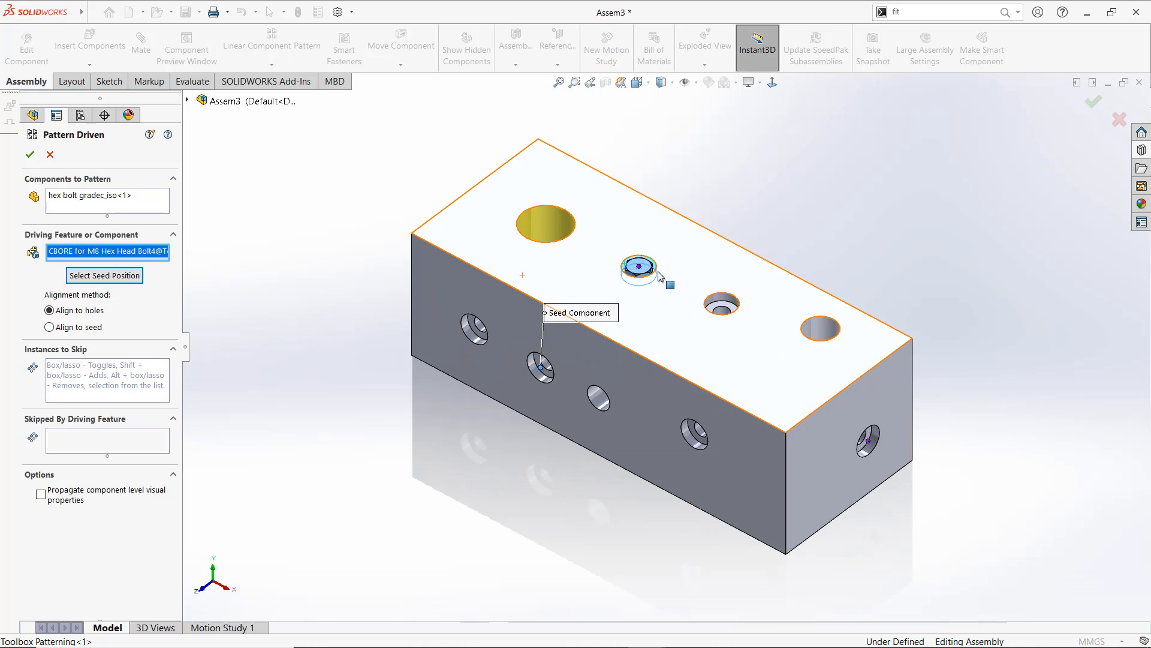
{"action": "left_click", "coordinate": [639, 267]}
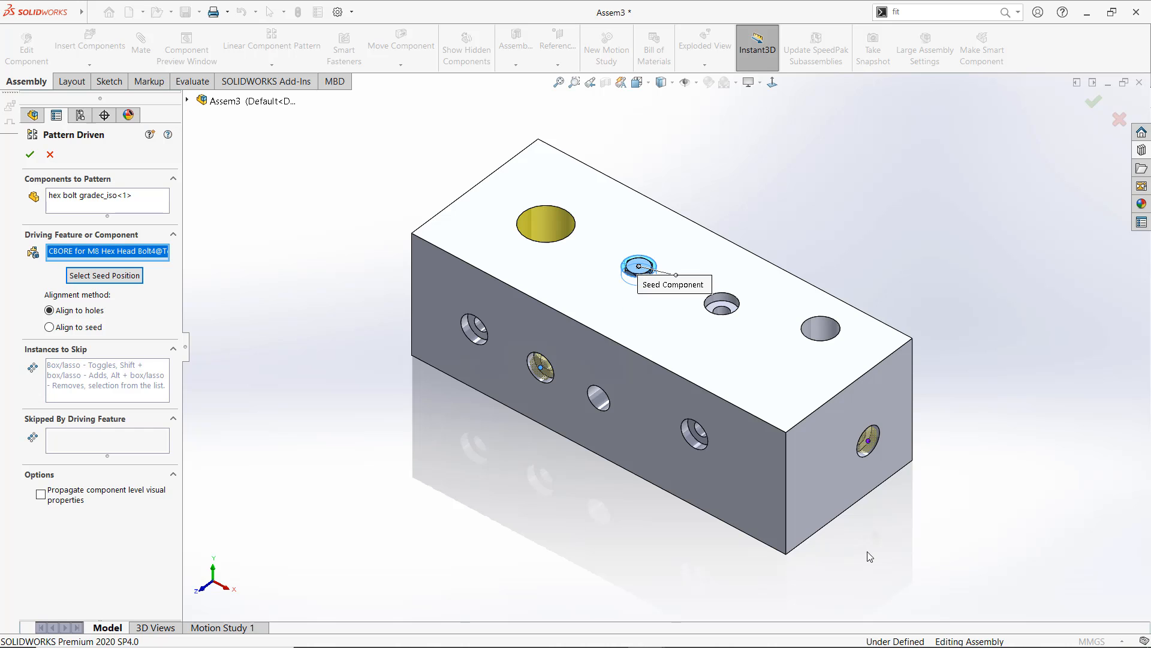
Preview the bolt pattern with Align to seed, switch back to Align to holes, and complete the pattern driven component pattern
{"action": "scroll", "coordinate": [797, 419], "scroll_direction": "down", "scroll_amount": 3}
{"action": "middle_click_drag", "start_coordinate": [790, 386], "coordinate": [833, 430]}
{"action": "scroll", "coordinate": [834, 431], "scroll_direction": "up", "scroll_amount": 5}
{"action": "scroll", "coordinate": [558, 283], "scroll_direction": "down", "scroll_amount": 2}
{"action": "middle_click_drag", "start_coordinate": [559, 283], "coordinate": [556, 298]}
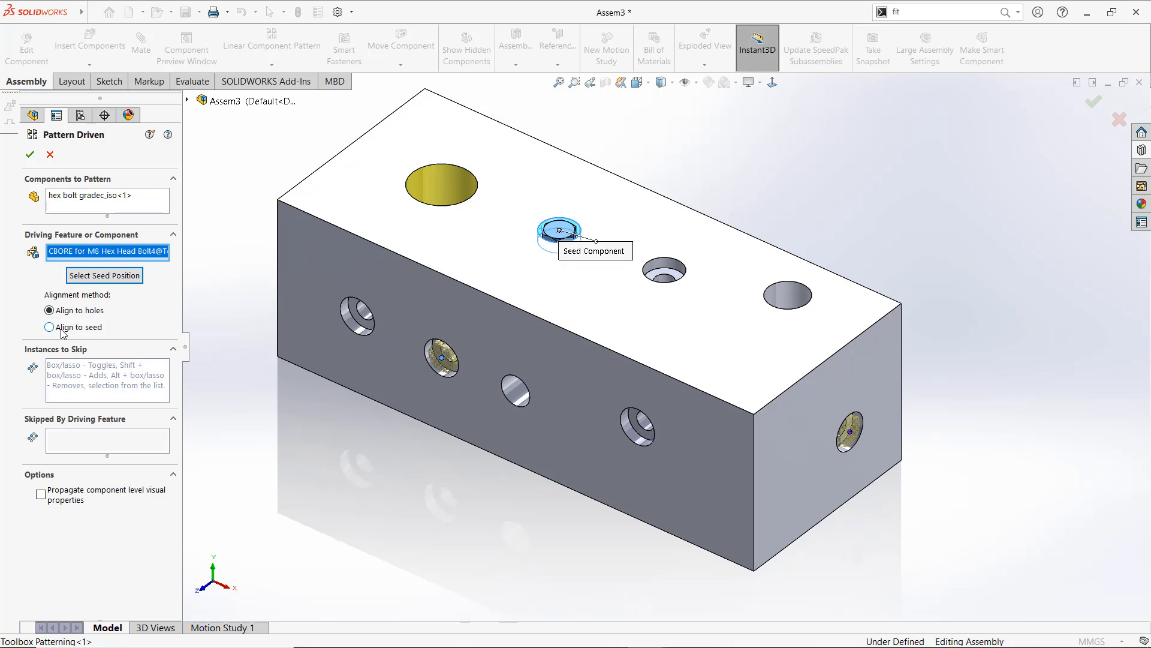
{"action": "left_click", "coordinate": [50, 327]}
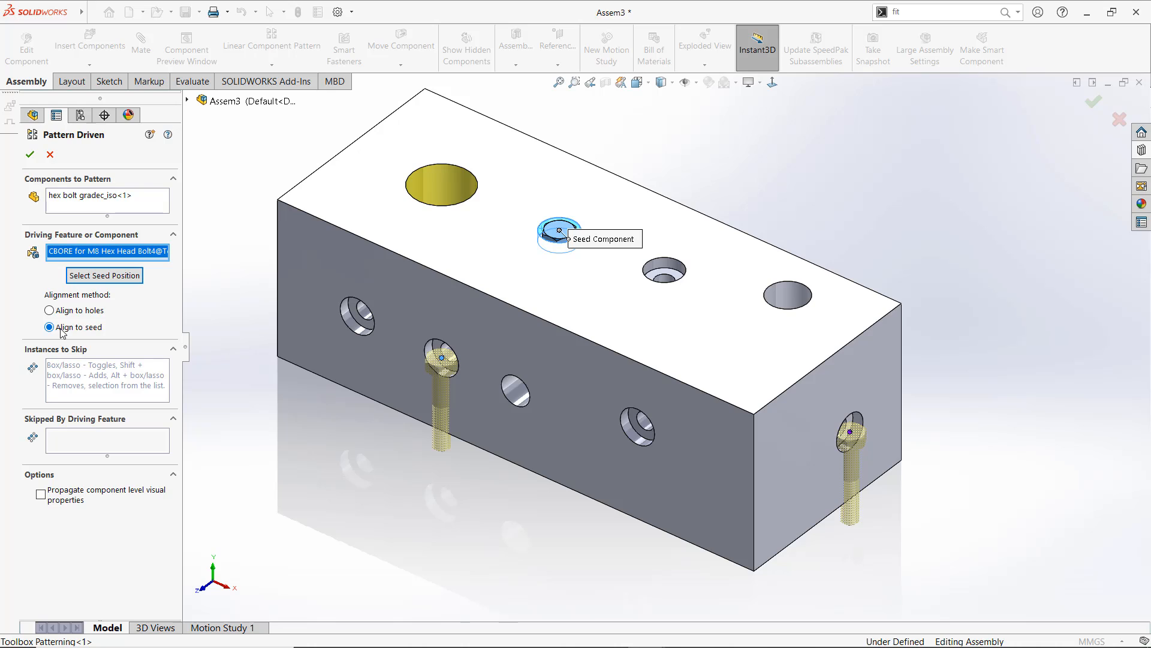
{"action": "left_click", "coordinate": [72, 311]}
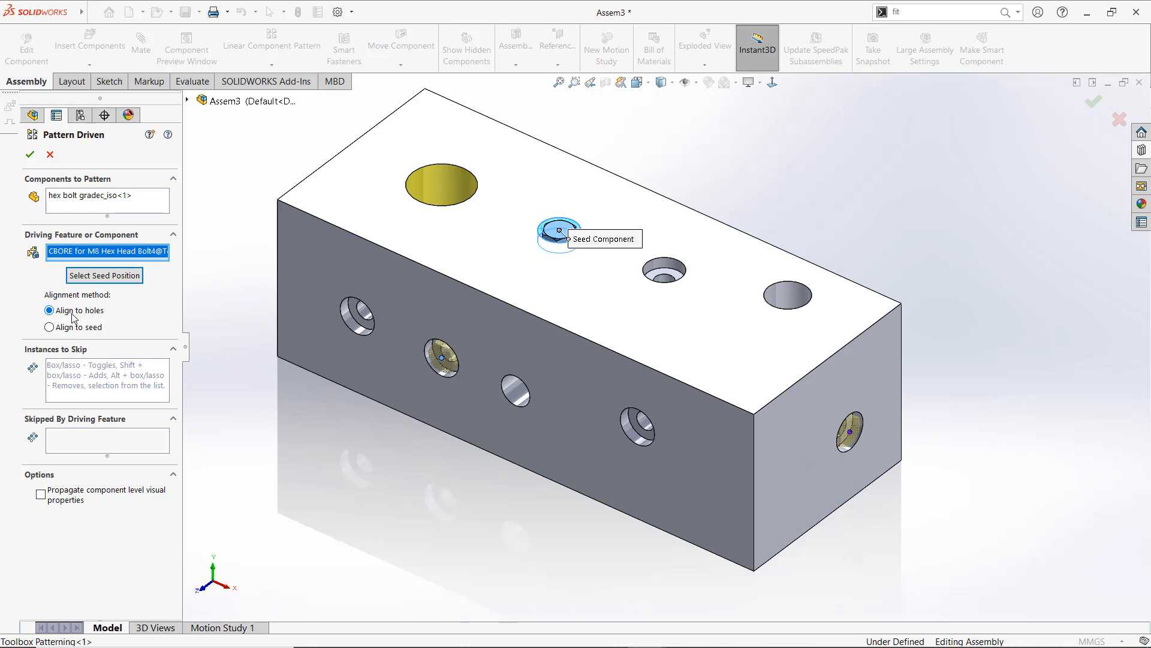
{"action": "left_click", "coordinate": [29, 155]}
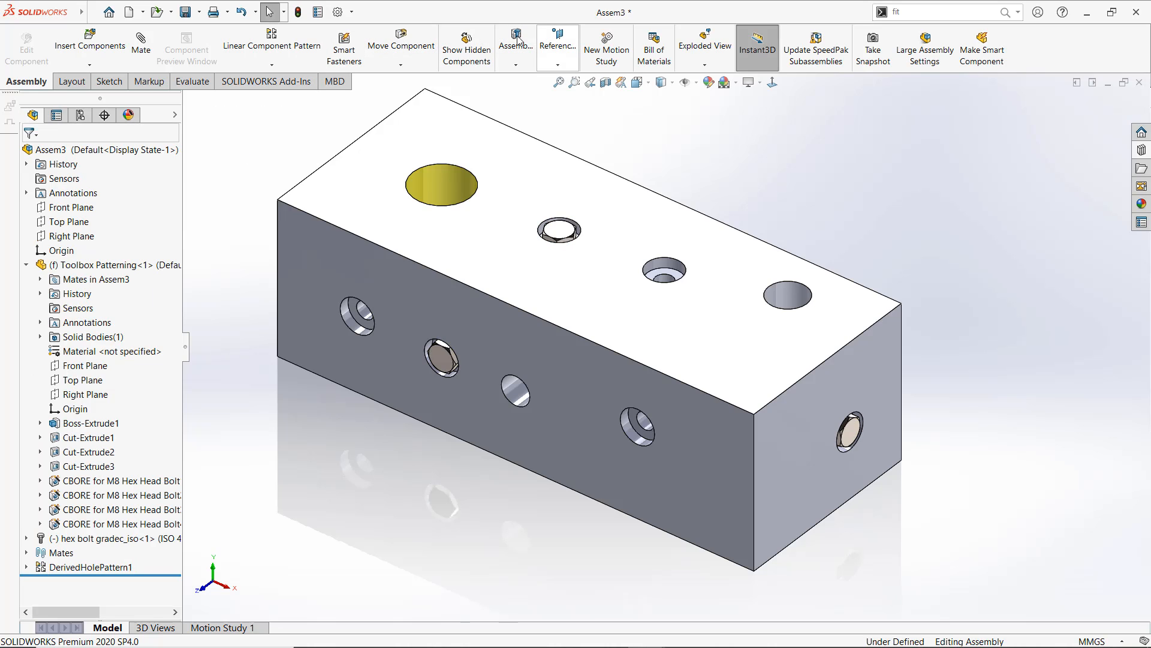
Preview a top-level-only bill of materials of the bolt assembly using the bom-standard template, and cancel its placement
{"action": "left_click", "coordinate": [653, 49]}
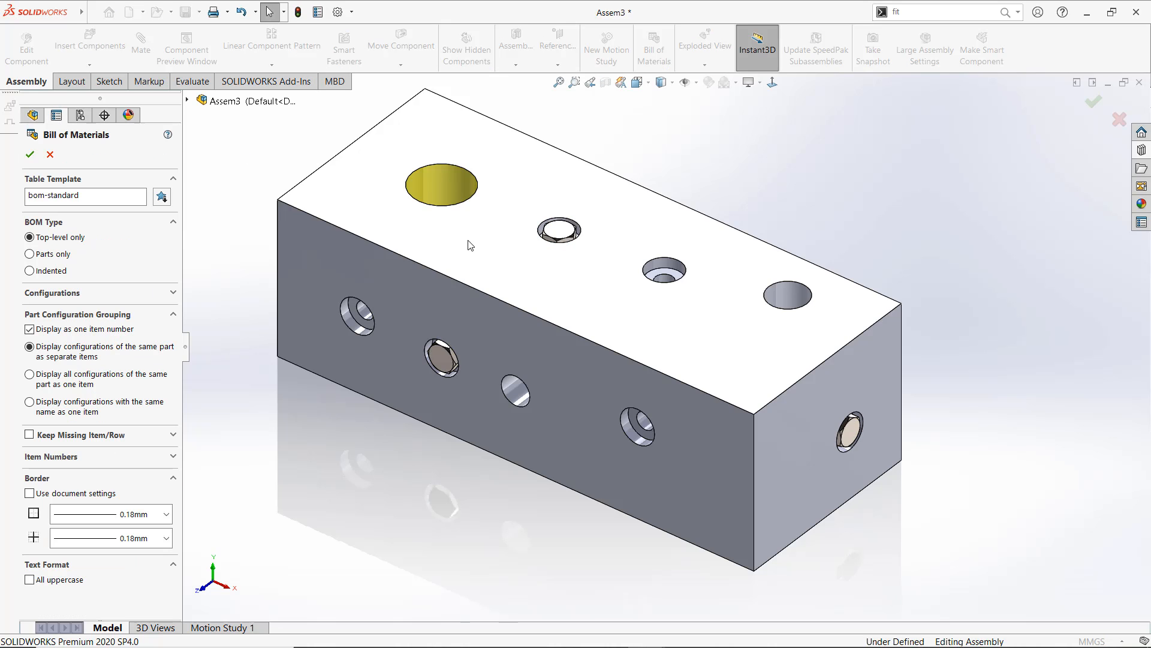
{"action": "left_click", "coordinate": [29, 155]}
{"action": "left_click", "coordinate": [401, 362]}
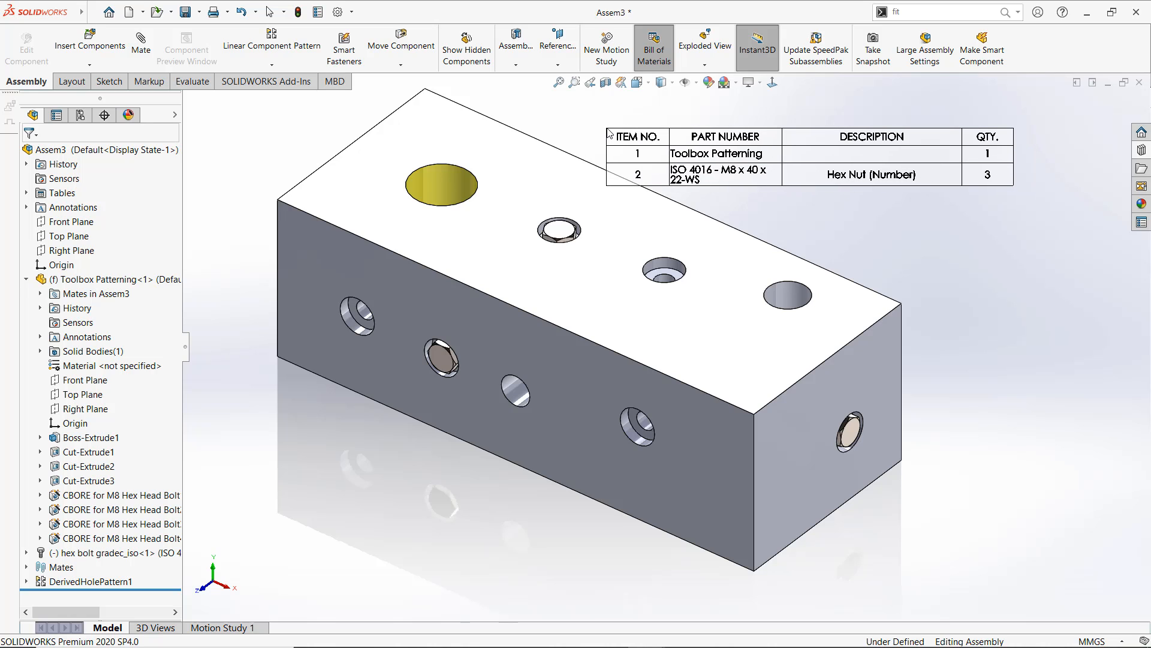
{"action": "key", "text": "Escape"}
{"action": "key", "text": "f"}
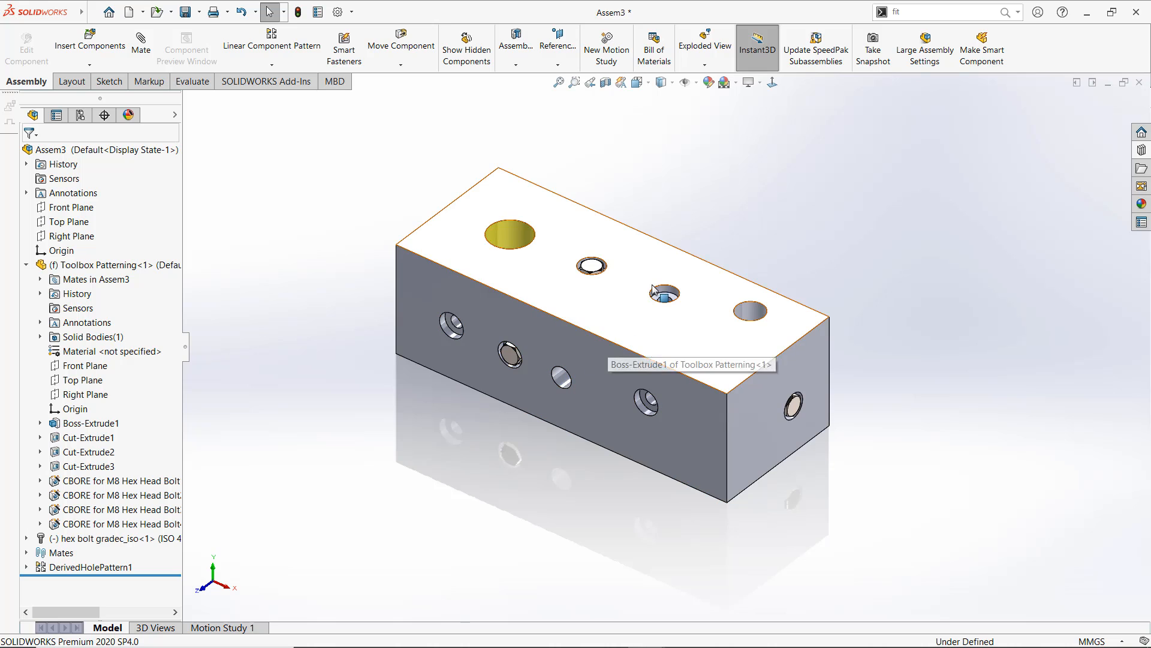
Close the patterned bolt assembly without saving and start a new assembly containing the Toolbox Patterning part
{"action": "left_click", "coordinate": [1138, 86]}
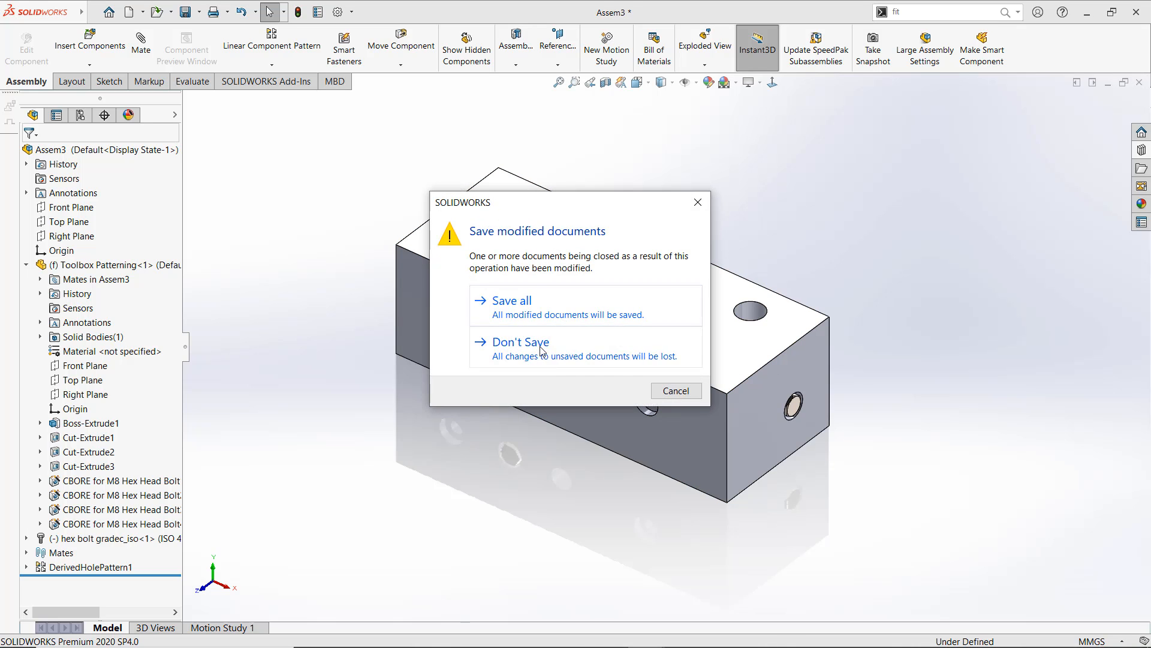
{"action": "left_click", "coordinate": [516, 341]}
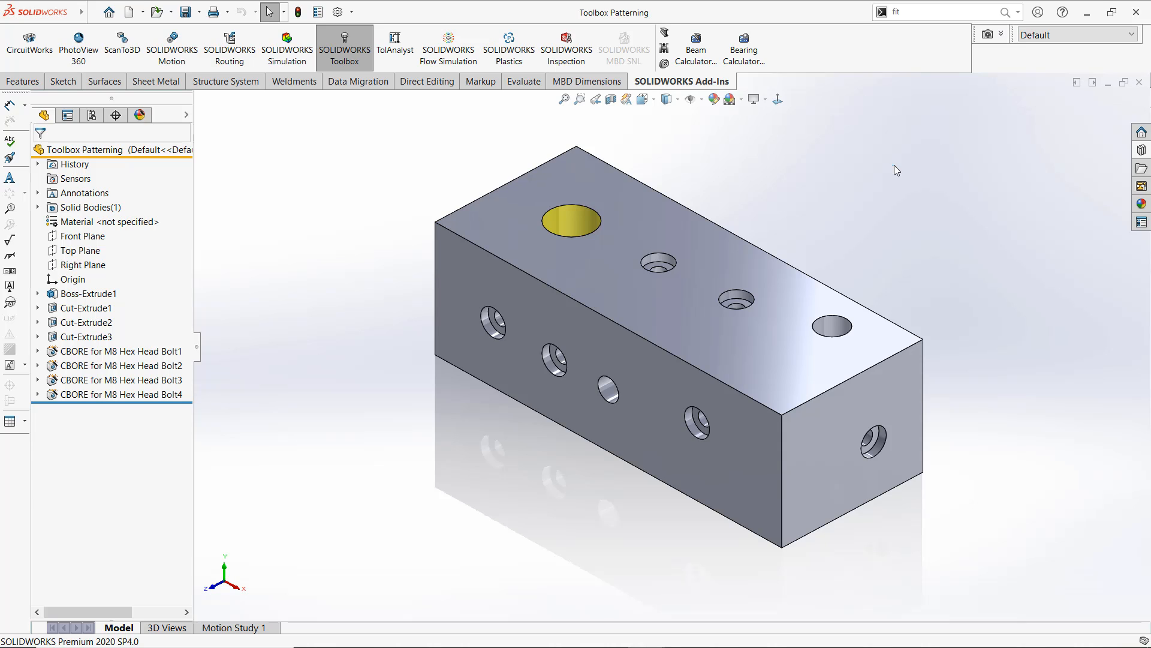
{"action": "left_click", "coordinate": [143, 12]}
{"action": "left_click", "coordinate": [197, 60]}
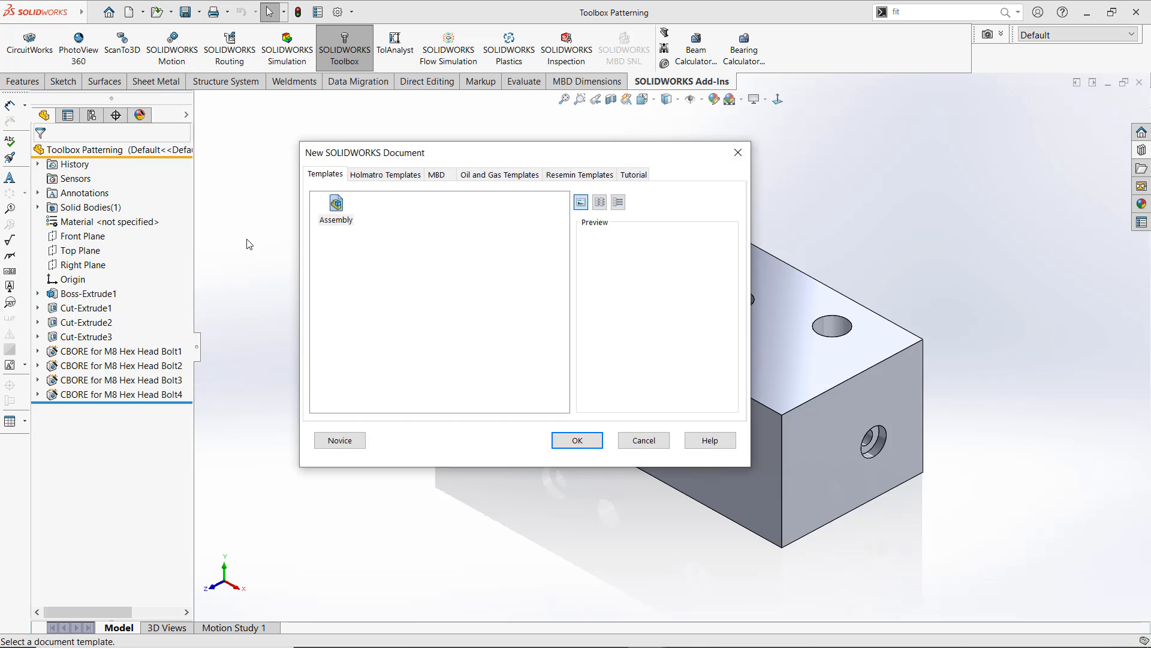
{"action": "left_click", "coordinate": [574, 436]}
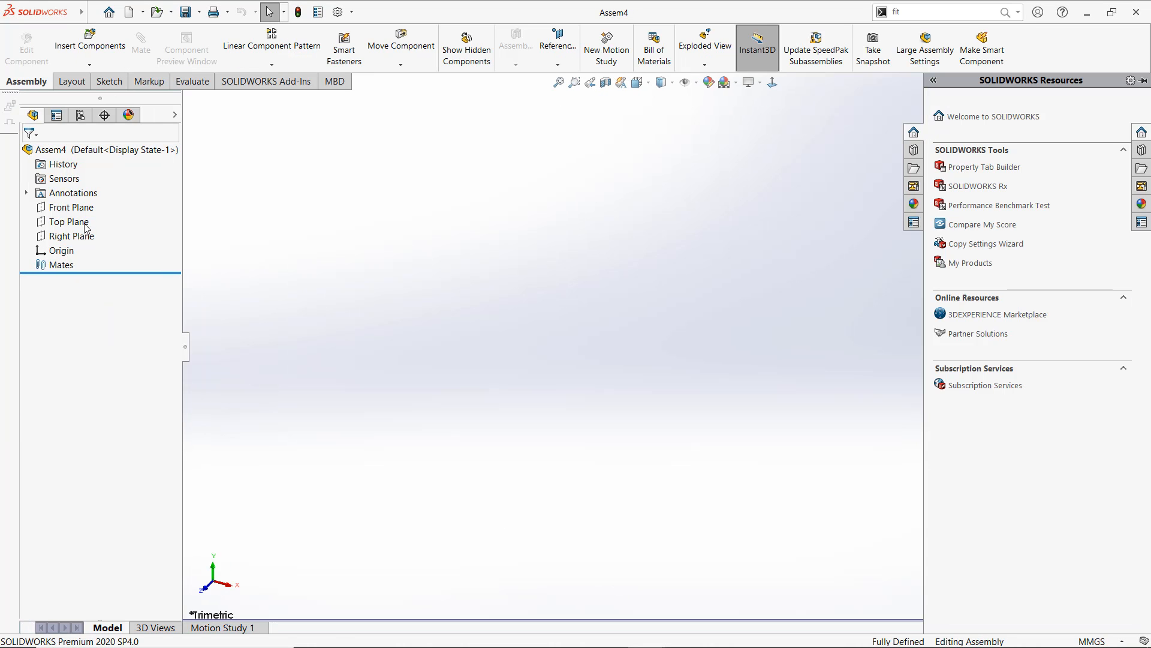
{"action": "left_click", "coordinate": [64, 359]}
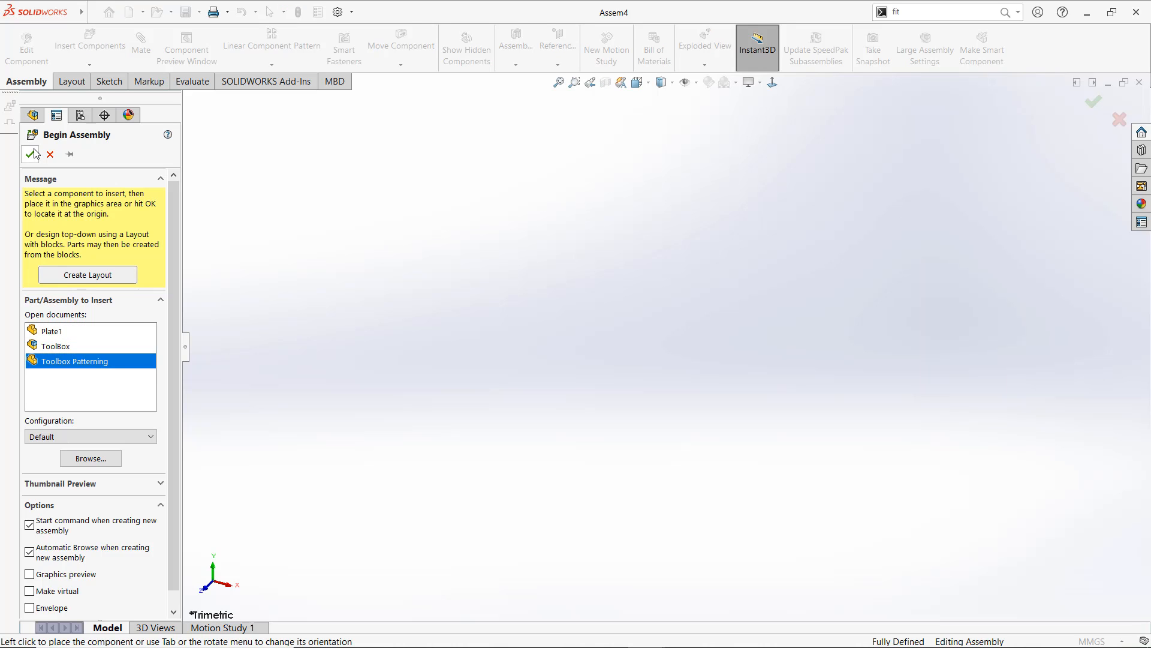
{"action": "left_click", "coordinate": [324, 207]}
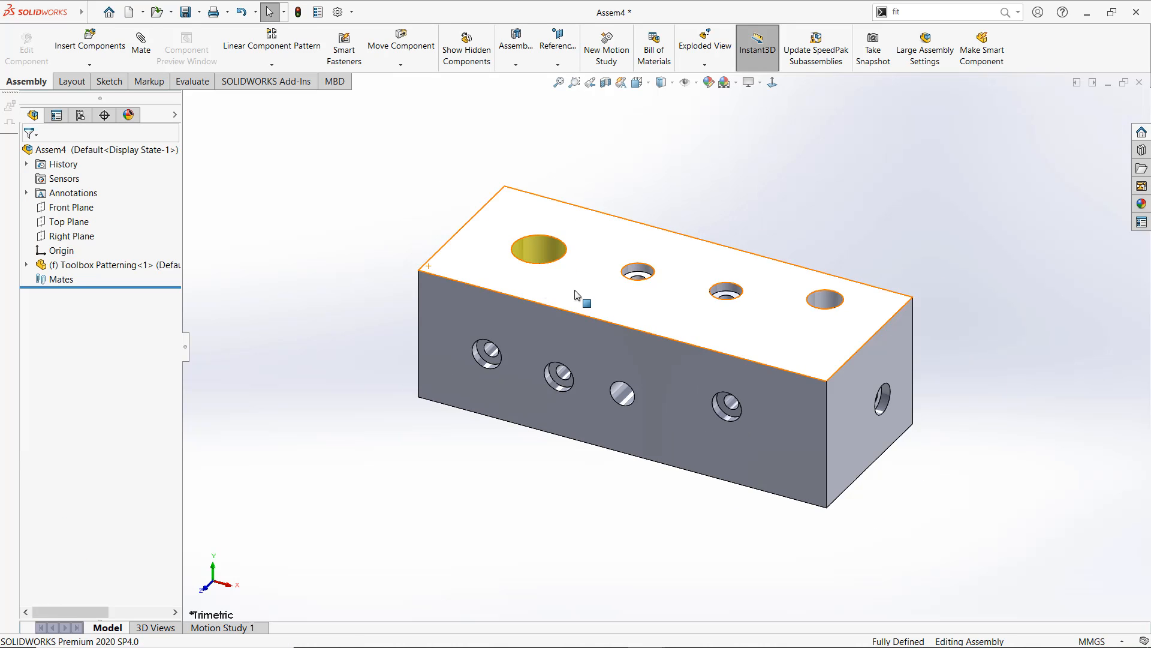
Use Smart Fasteners to add hex bolts to the CBORE for M8 Hex Head Bolt4 holes of the block
{"action": "left_click", "coordinate": [344, 49]}
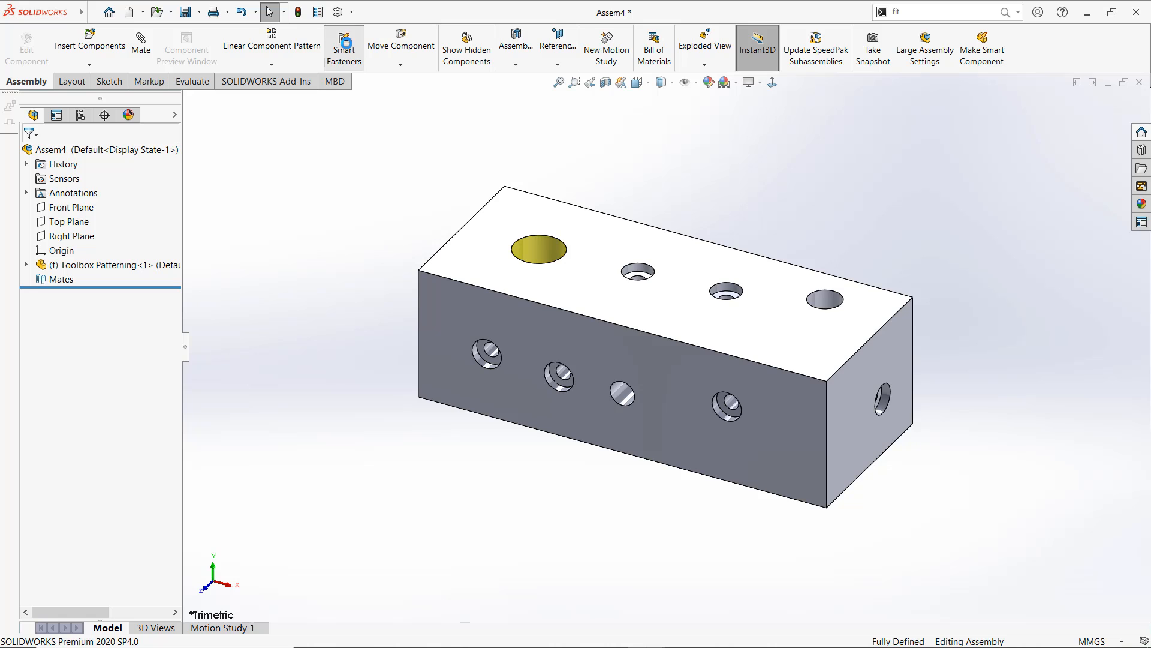
{"action": "left_click", "coordinate": [611, 363]}
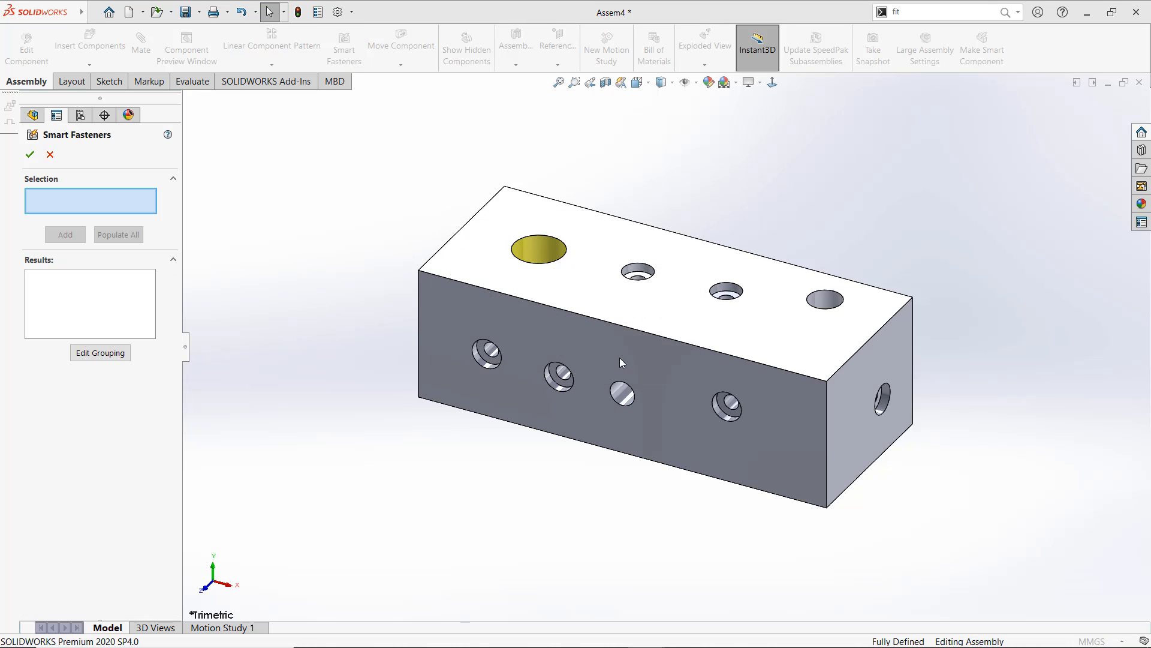
{"action": "scroll", "coordinate": [617, 318], "scroll_direction": "down", "scroll_amount": 5}
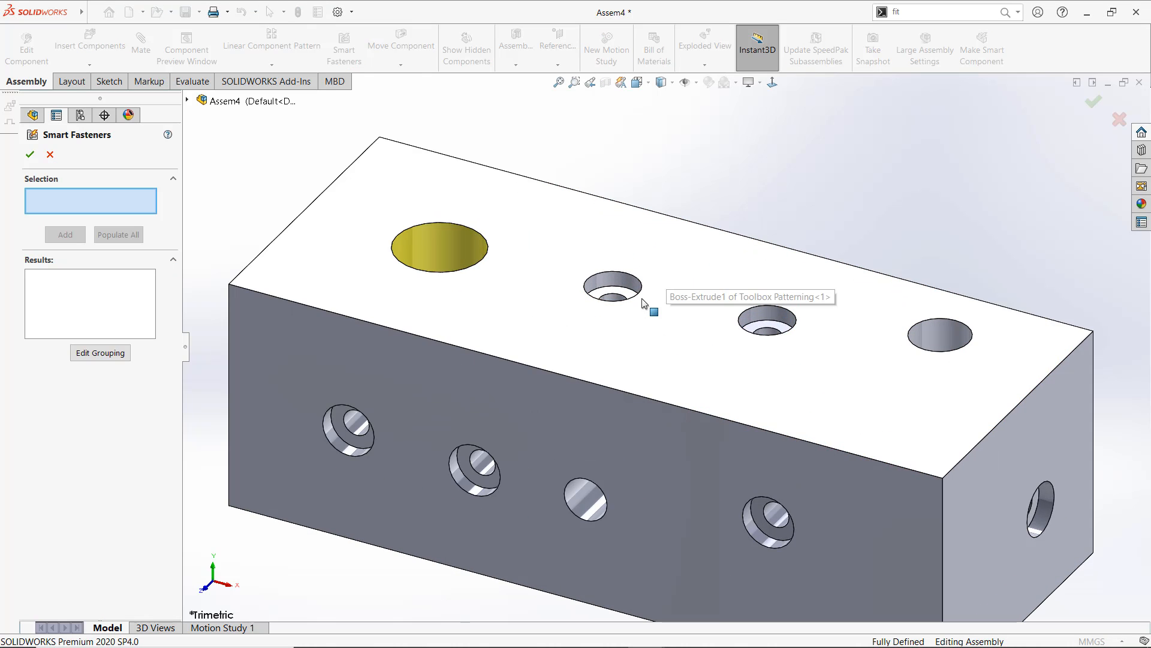
{"action": "scroll", "coordinate": [648, 337], "scroll_direction": "up", "scroll_amount": 3}
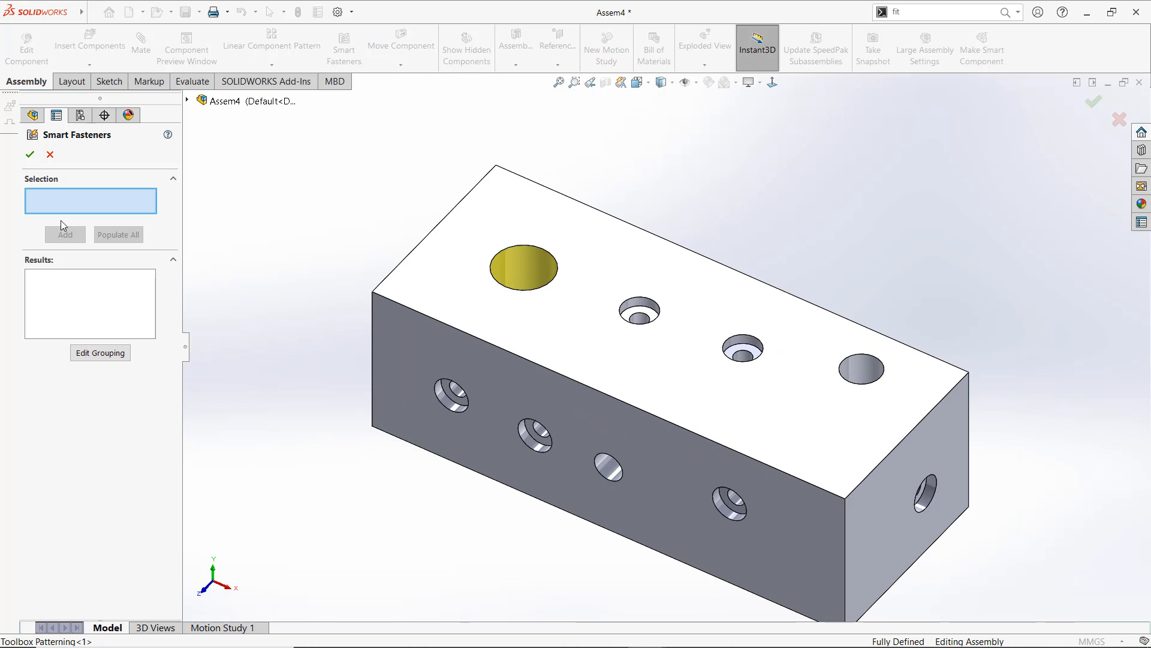
{"action": "left_click", "coordinate": [645, 312]}
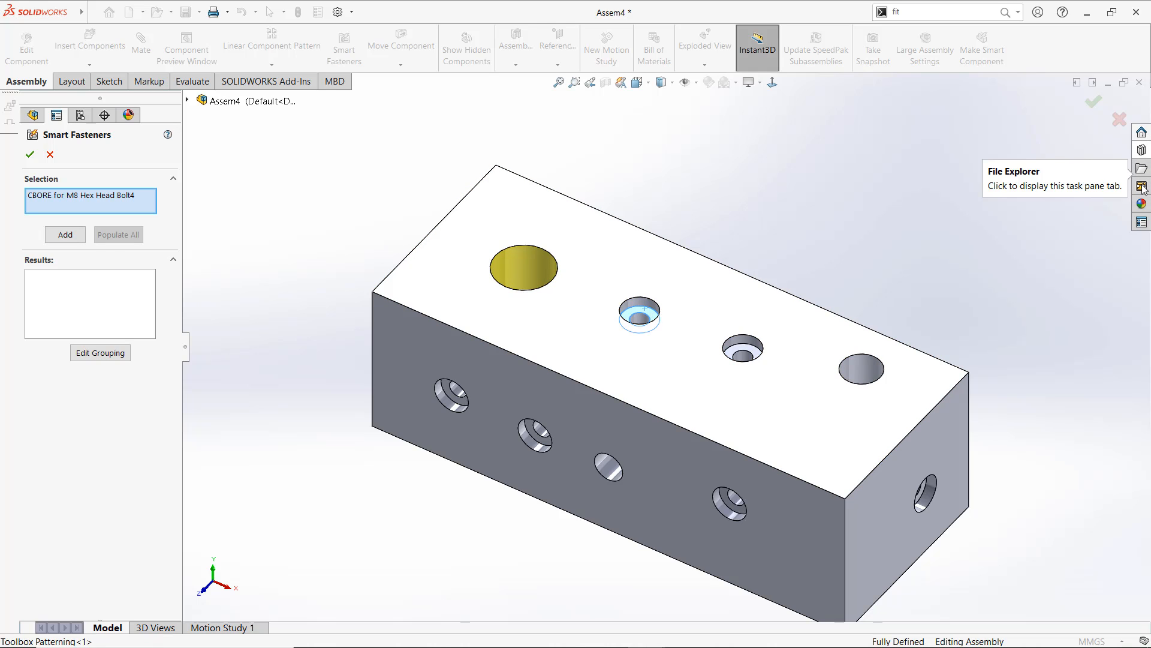
{"action": "left_click", "coordinate": [58, 238]}
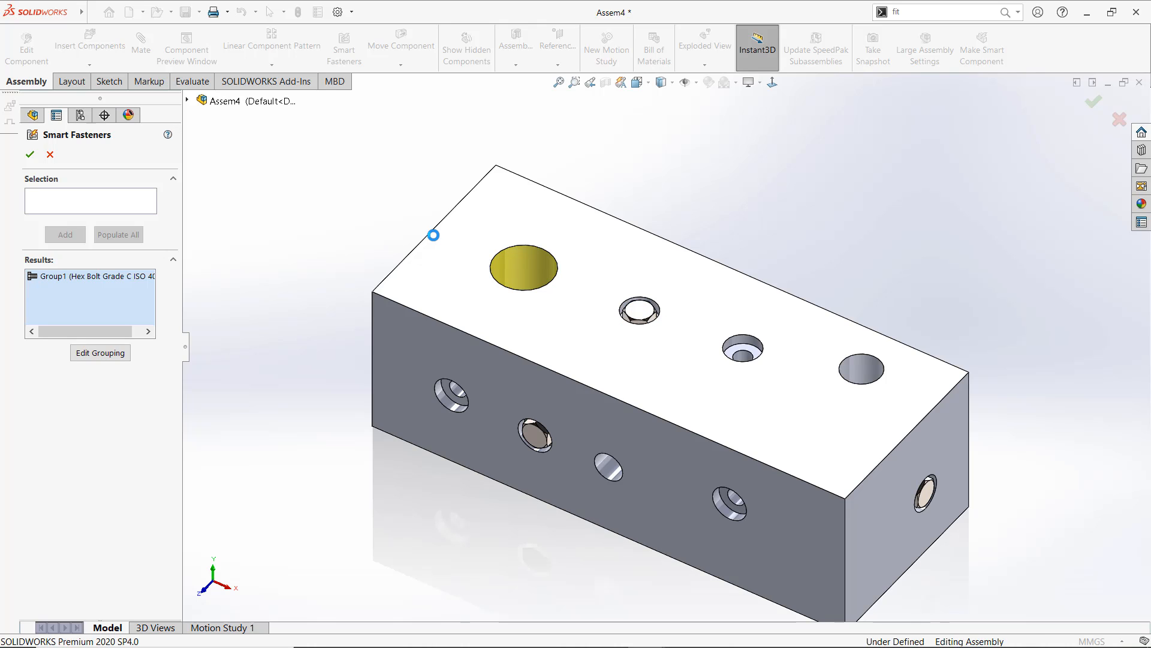
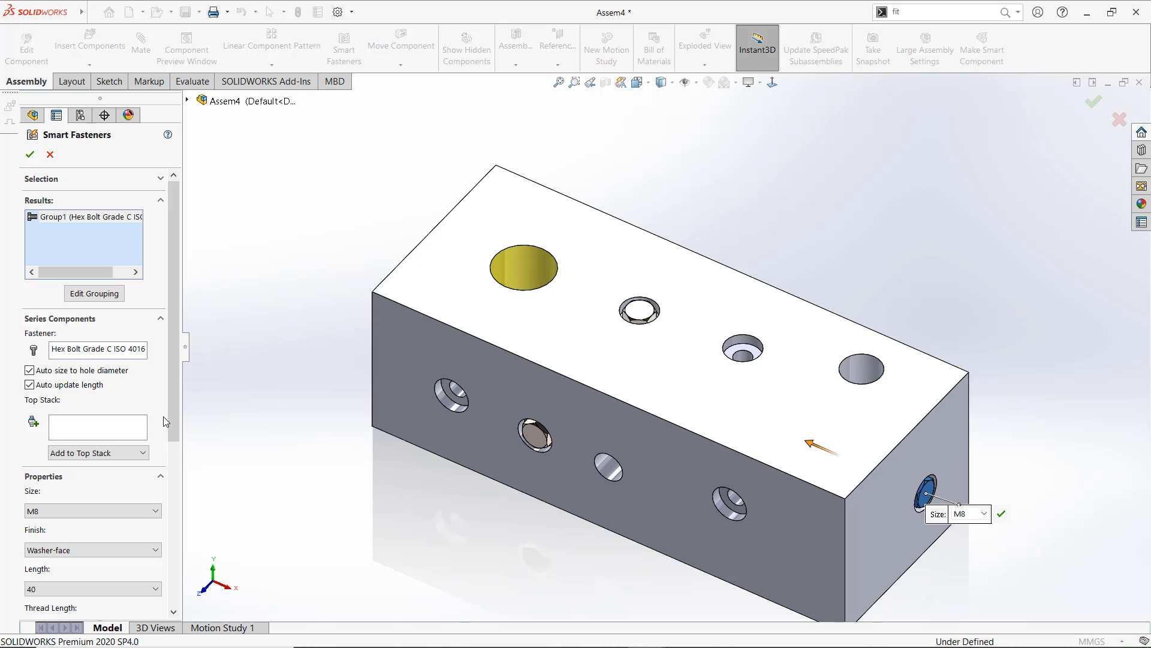
Review the fastener group's properties and top stack options, and accept the Smart Fasteners on the block
{"action": "scroll", "coordinate": [171, 412], "scroll_direction": "down", "scroll_amount": 3}
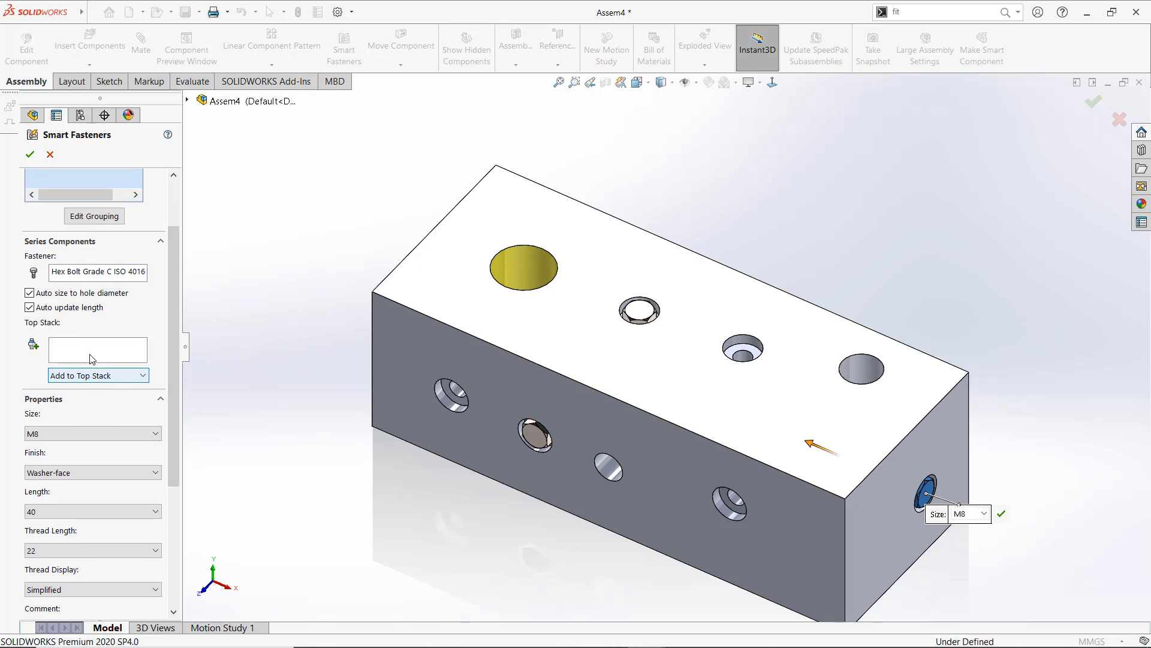
{"action": "middle_click_drag", "start_coordinate": [316, 441], "coordinate": [306, 390]}
{"action": "scroll", "coordinate": [635, 341], "scroll_direction": "down", "scroll_amount": 8}
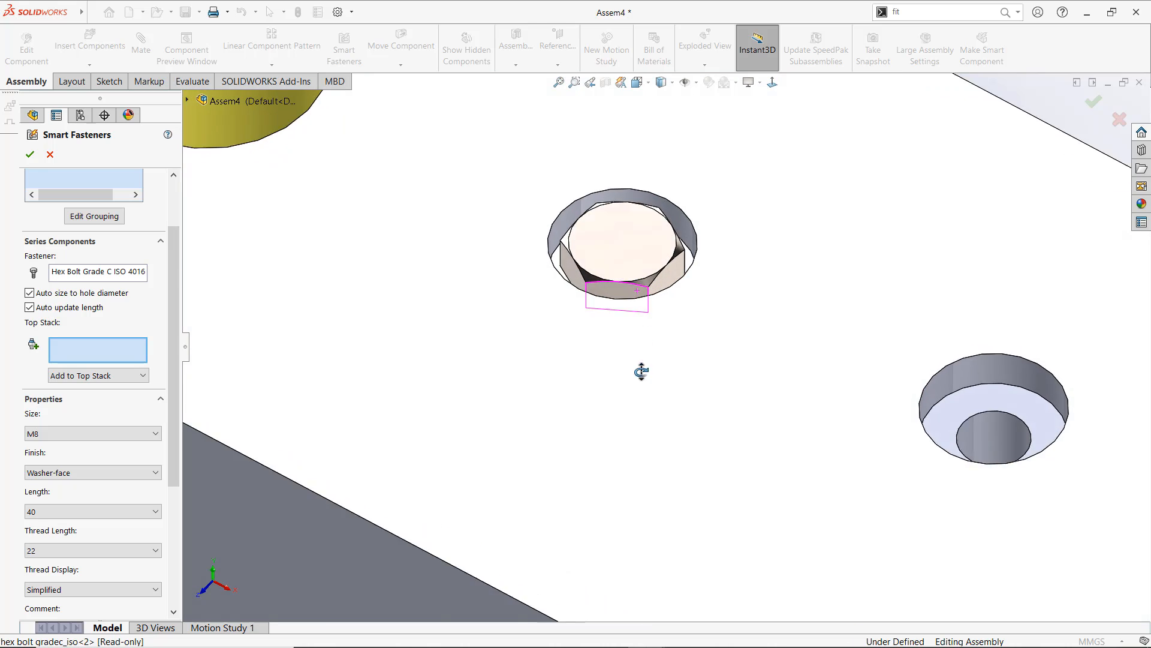
{"action": "scroll", "coordinate": [677, 275], "scroll_direction": "up", "scroll_amount": 8}
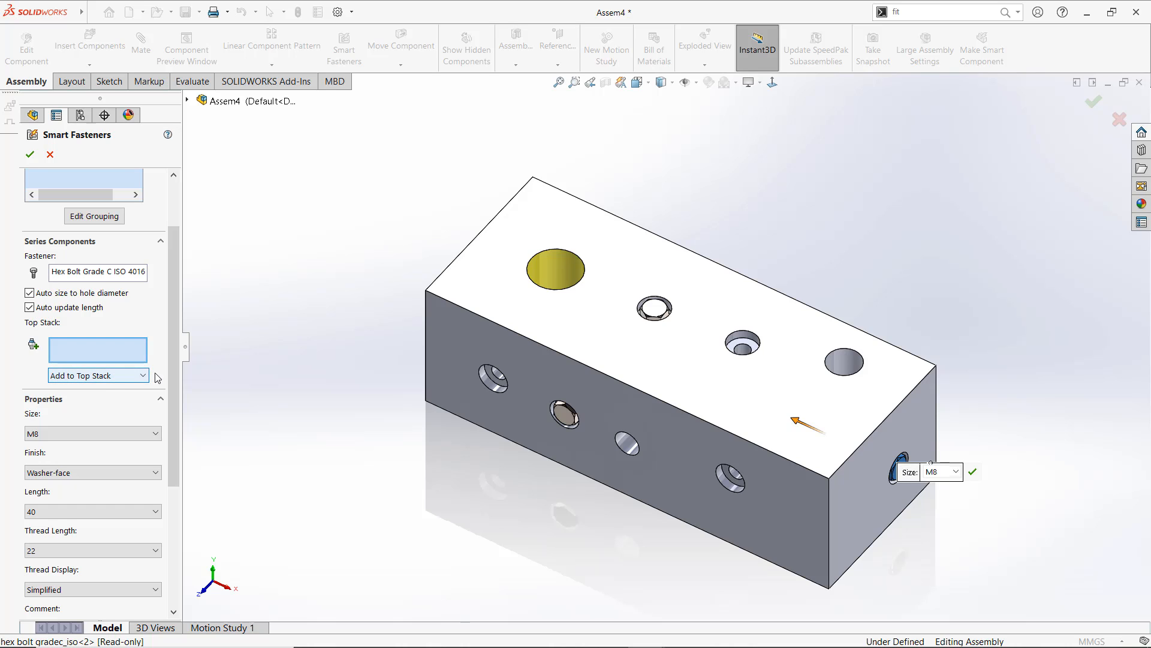
{"action": "left_click", "coordinate": [114, 379]}
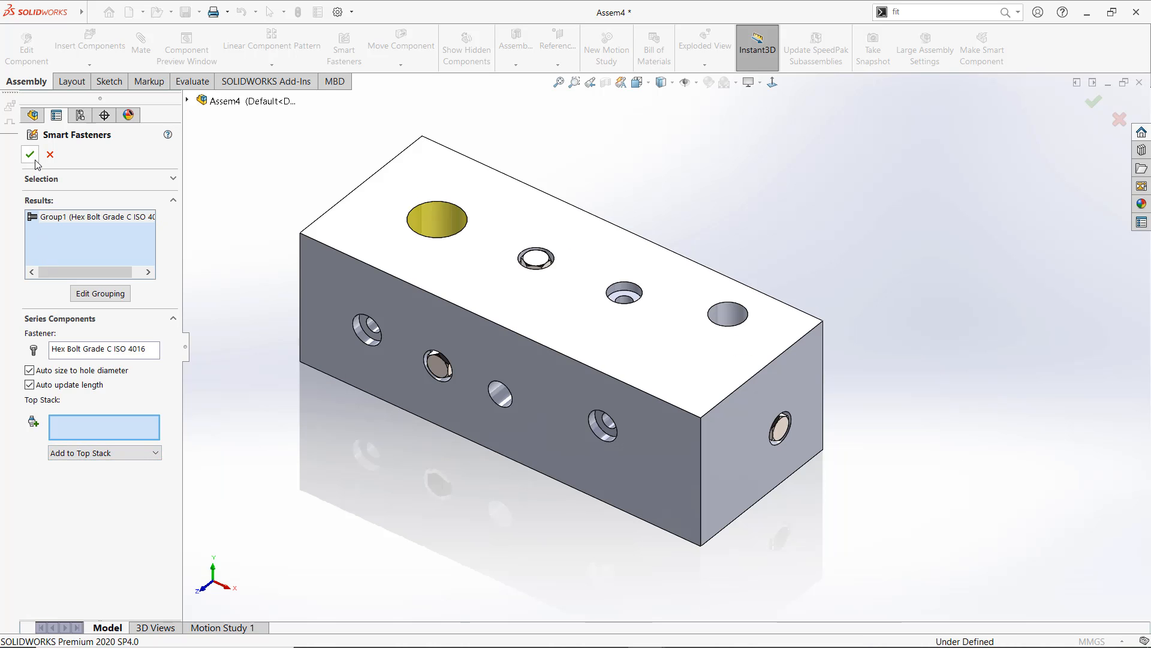
{"action": "left_click", "coordinate": [30, 155]}
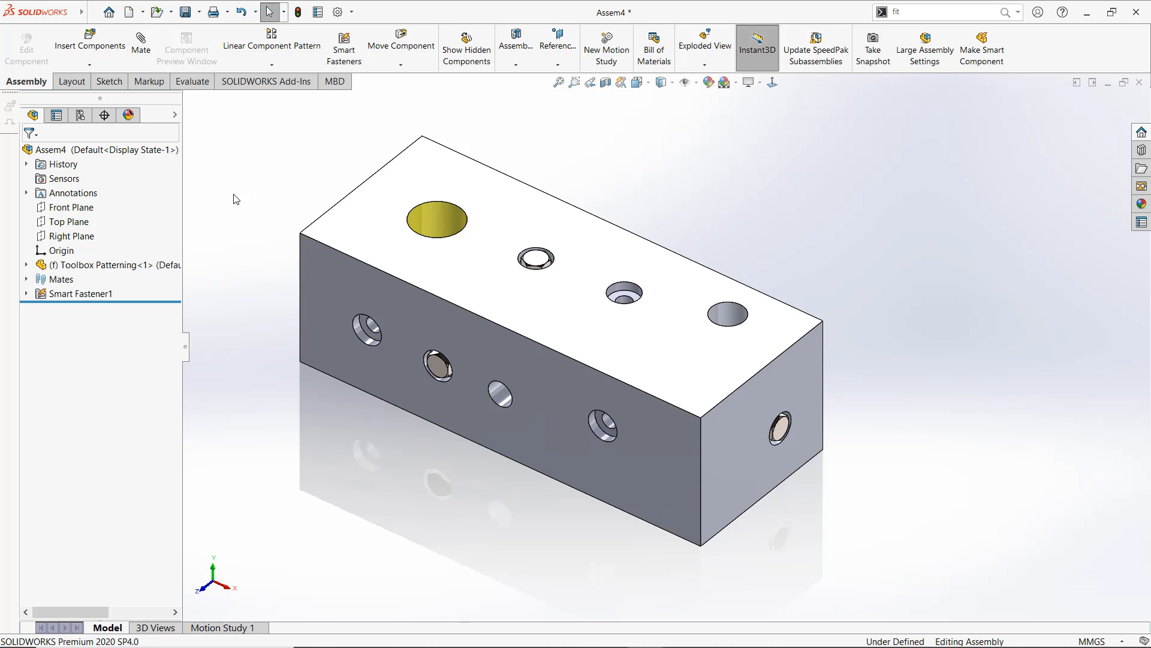
Switch to the open ToolBox assembly with the two bolted plates
{"action": "key", "text": "ctrl+Tab"}
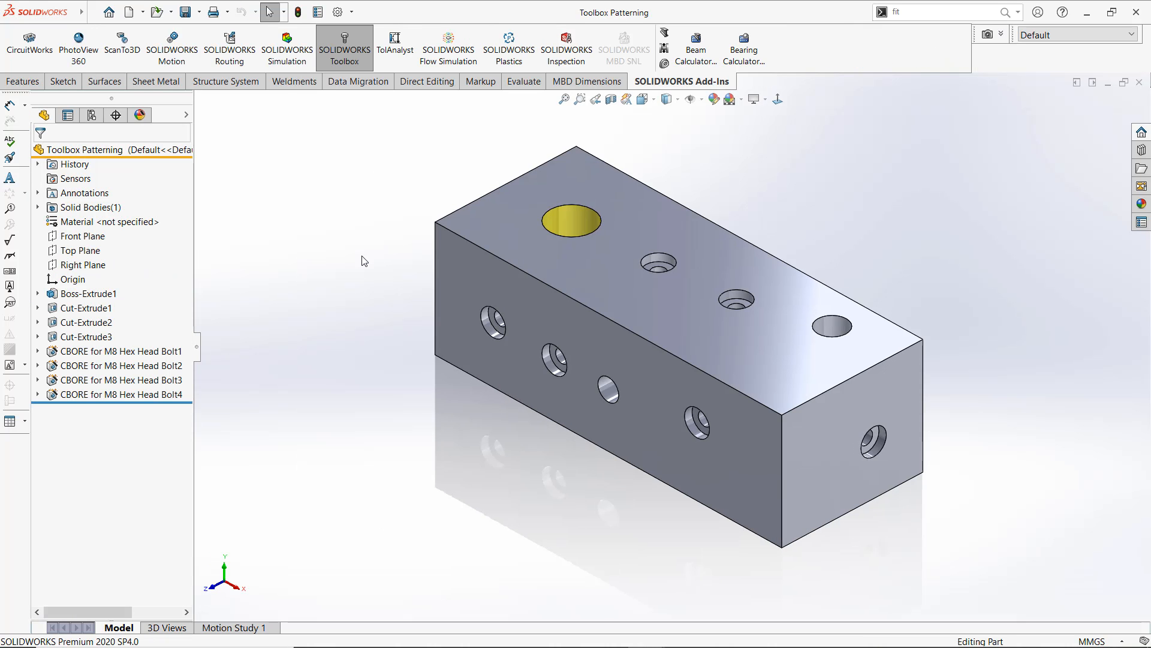
{"action": "key", "text": "ctrl+Tab"}
{"action": "key", "text": "ctrl+Tab"}
{"action": "key", "text": "ctrl+Tab"}
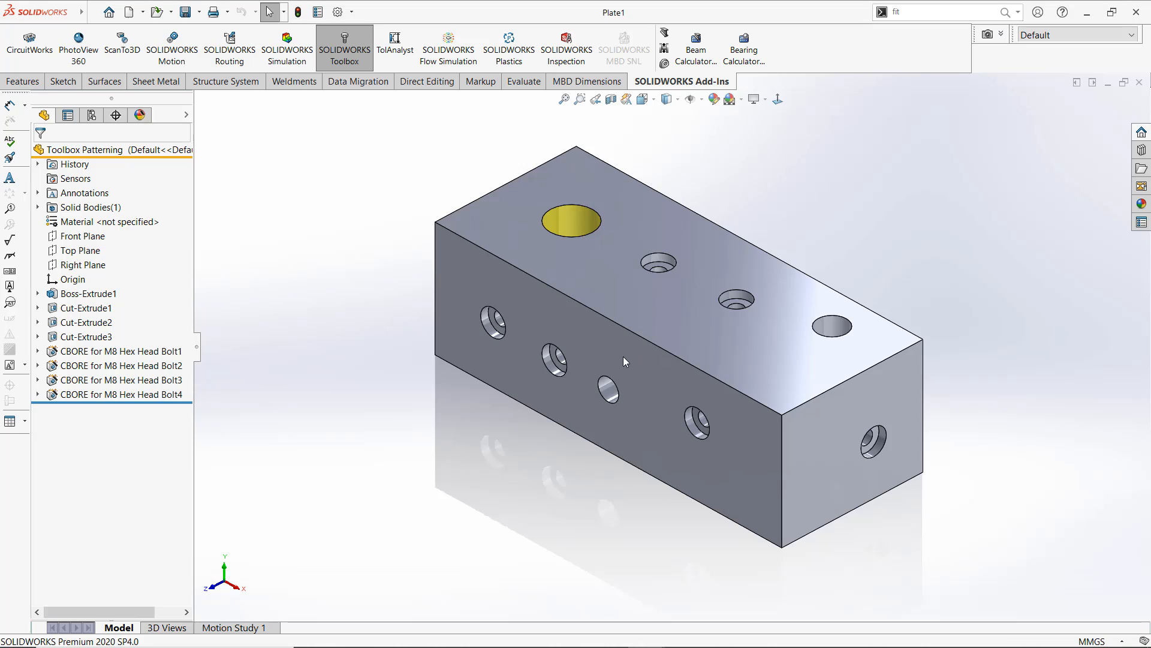
{"action": "key", "text": "ctrl+Tab"}
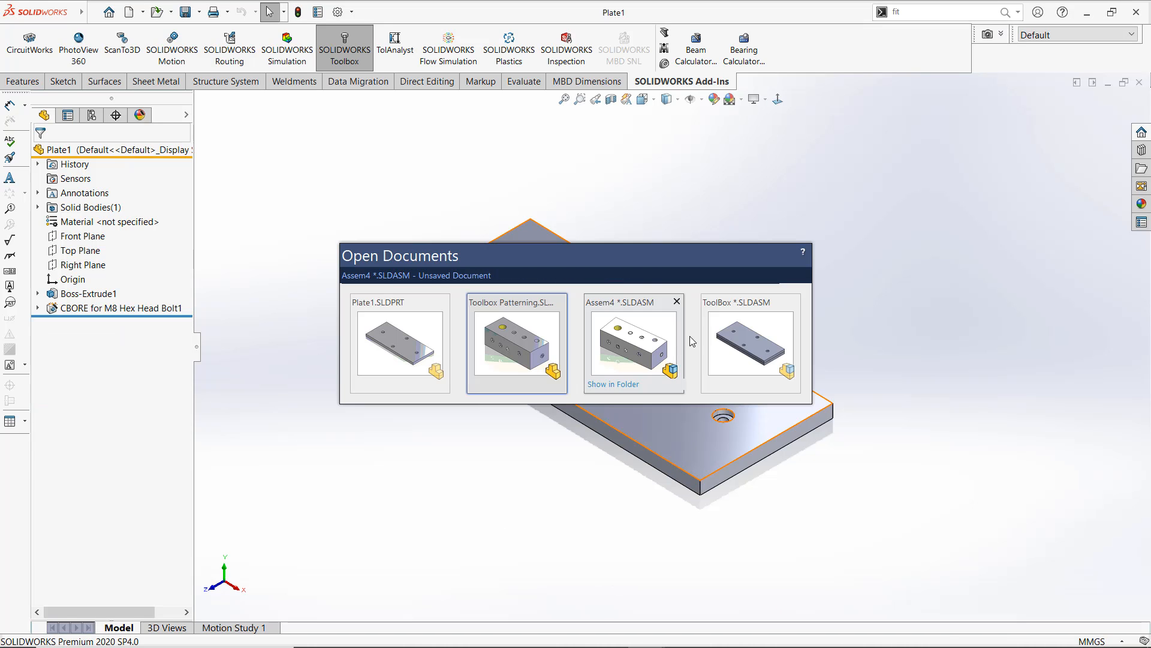
{"action": "left_click", "coordinate": [750, 347]}
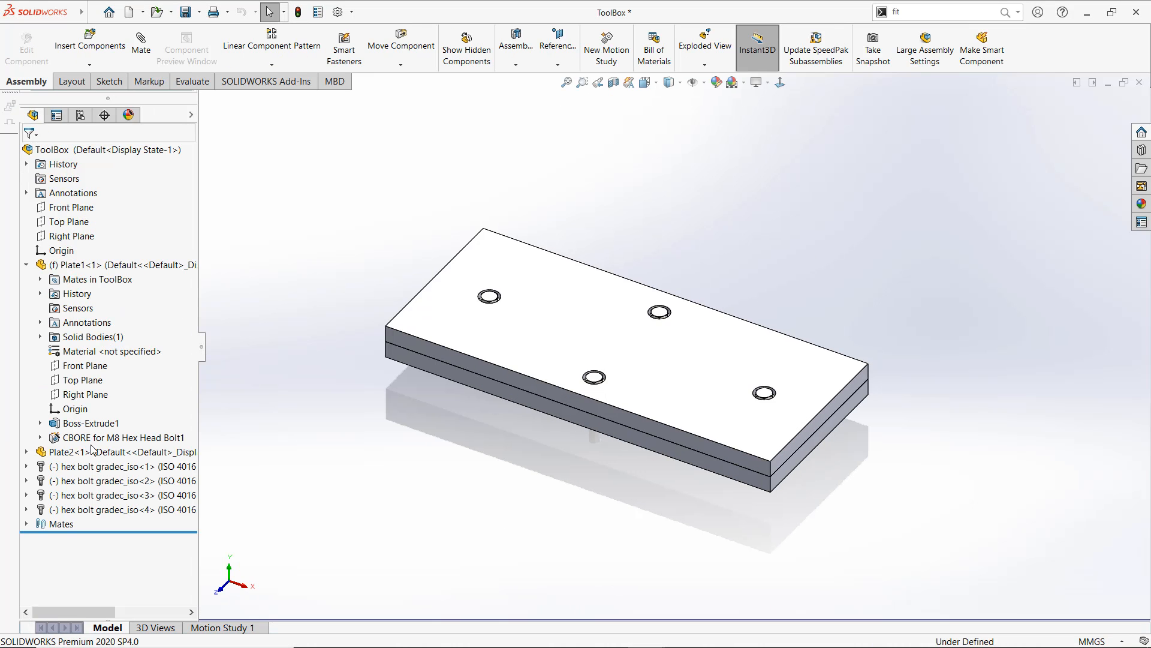
Delete all four hex bolts and their dependent mates from the plate assembly
{"action": "left_click", "coordinate": [87, 467]}
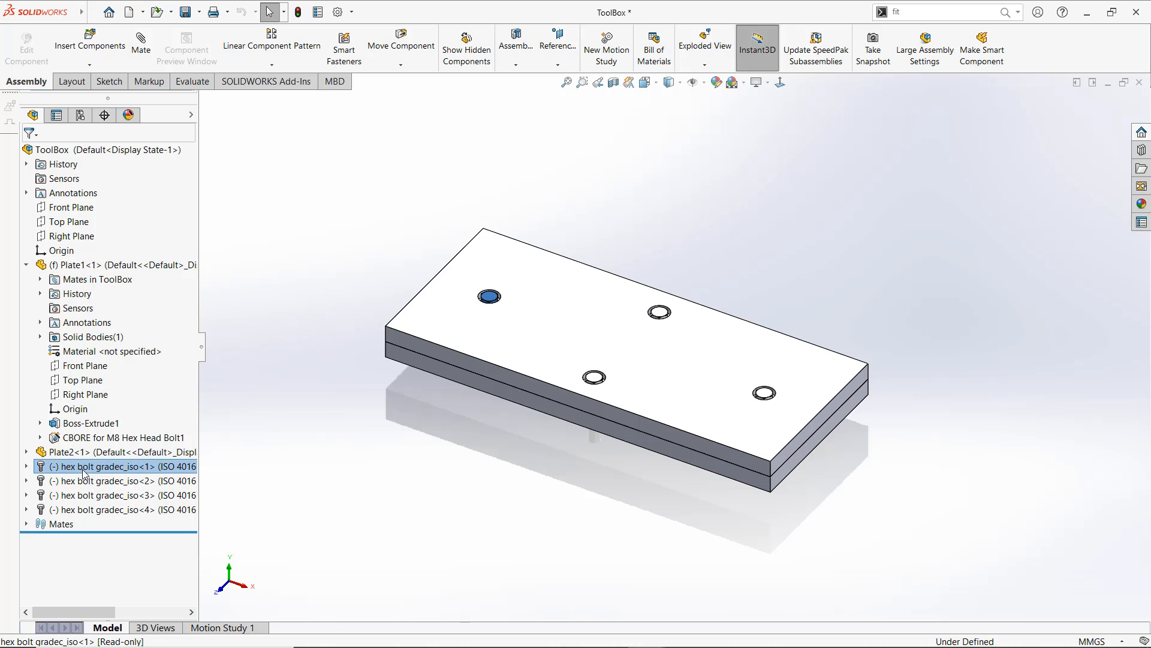
{"action": "left_click", "coordinate": [82, 516], "text": "shift"}
{"action": "key", "text": "Delete"}
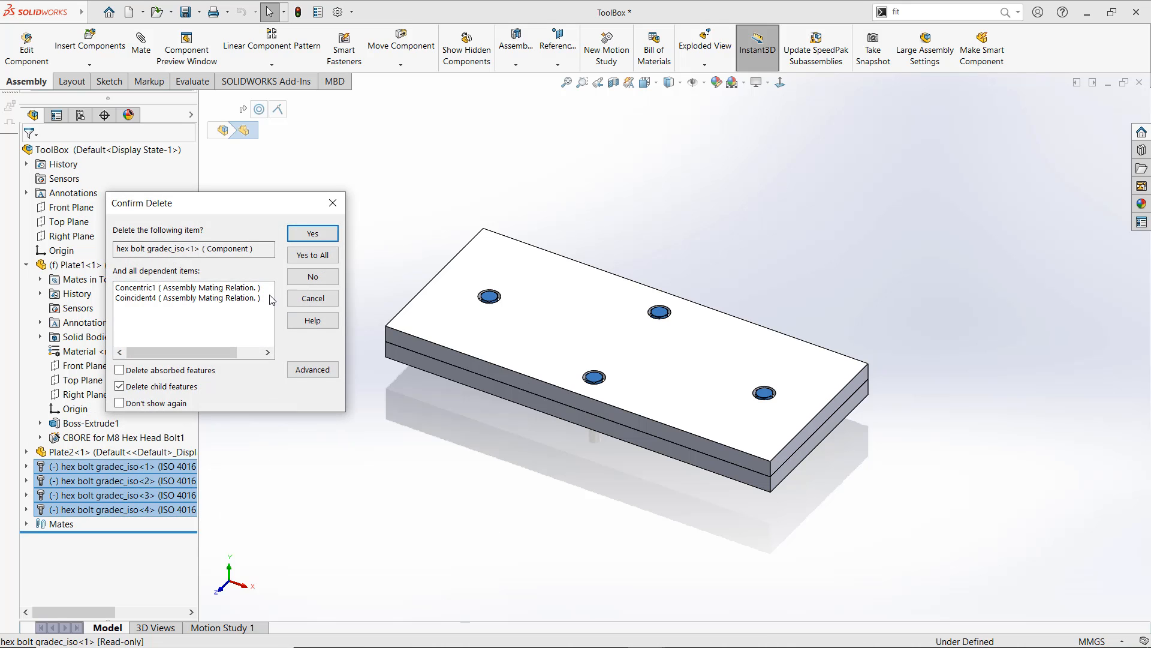
{"action": "left_click", "coordinate": [307, 257]}
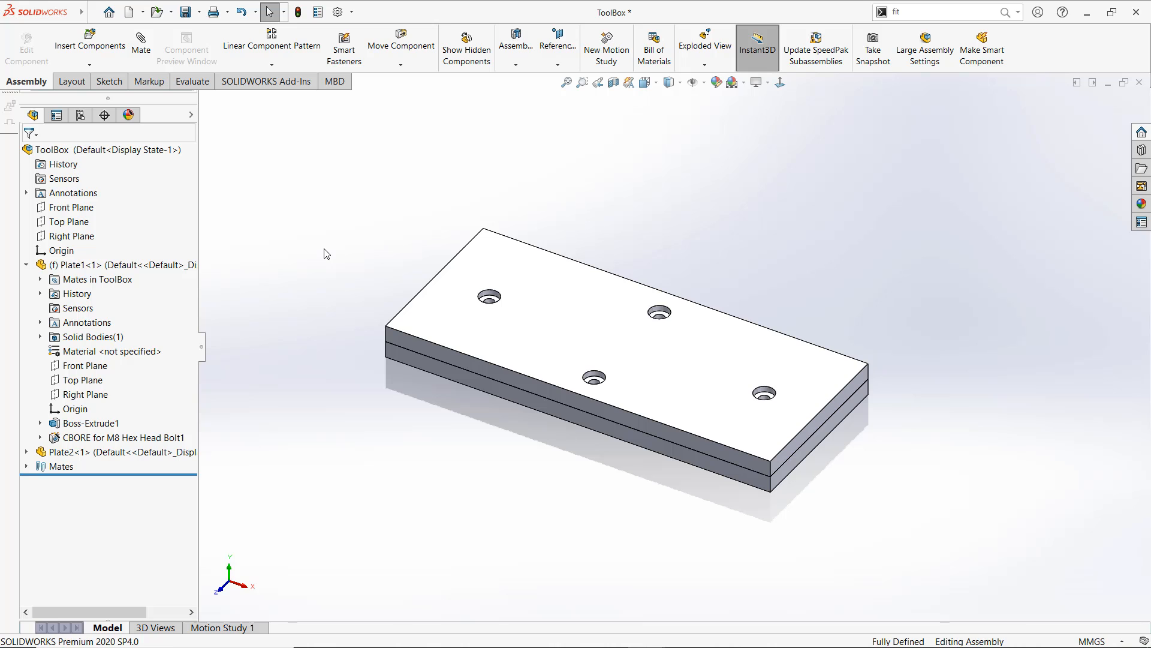
Use Smart Fasteners to add hex bolts to the counterbored hole feature of Plate1
{"action": "left_click", "coordinate": [344, 48]}
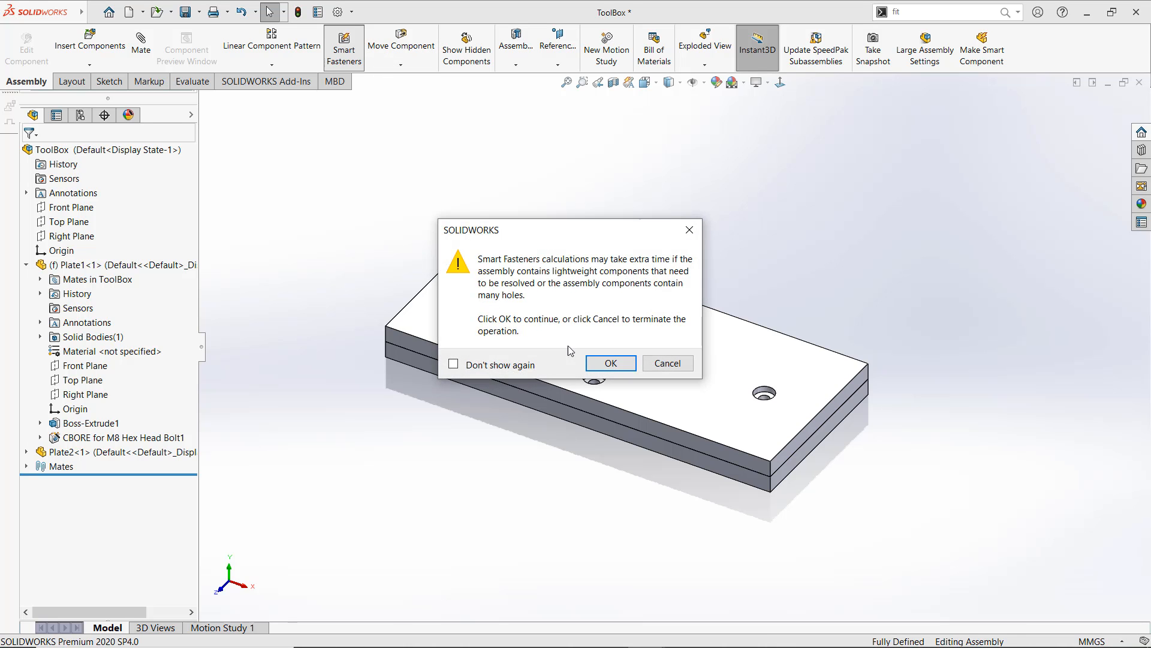
{"action": "left_click", "coordinate": [600, 363]}
{"action": "scroll", "coordinate": [563, 365], "scroll_direction": "down", "scroll_amount": 5}
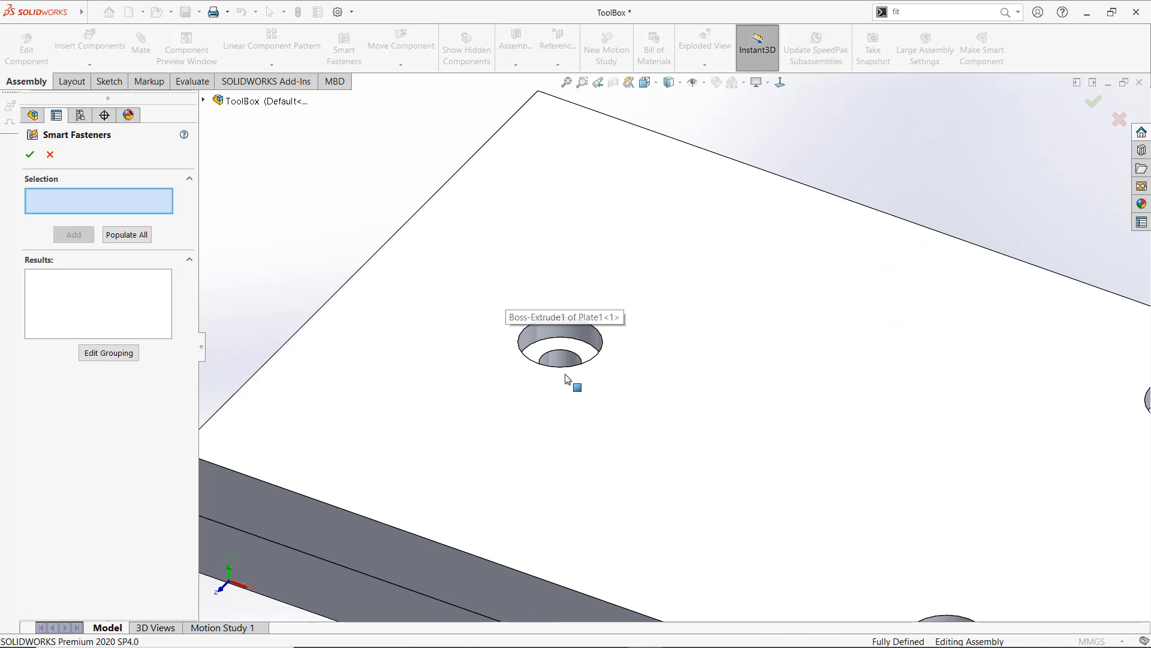
{"action": "left_click", "coordinate": [569, 351]}
{"action": "left_click", "coordinate": [71, 235]}
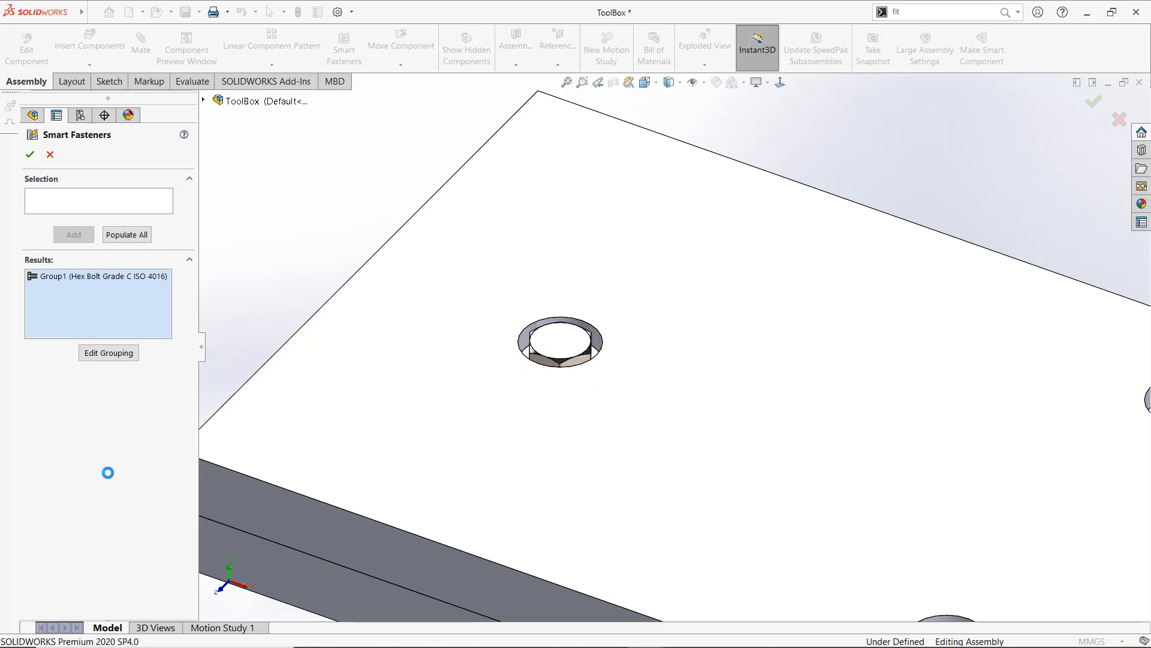
Add the Washer - ISO 10669 Normal and Large to the top stack of the hex bolt fastener group
{"action": "left_click", "coordinate": [102, 431]}
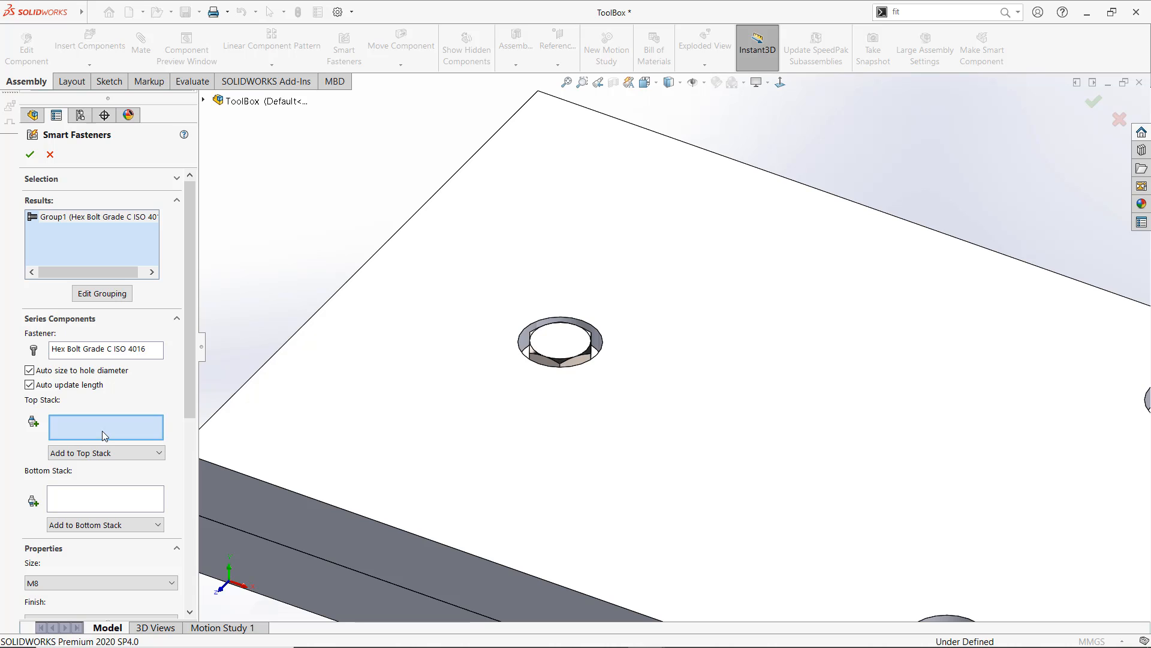
{"action": "left_click", "coordinate": [117, 459]}
{"action": "left_click", "coordinate": [117, 479]}
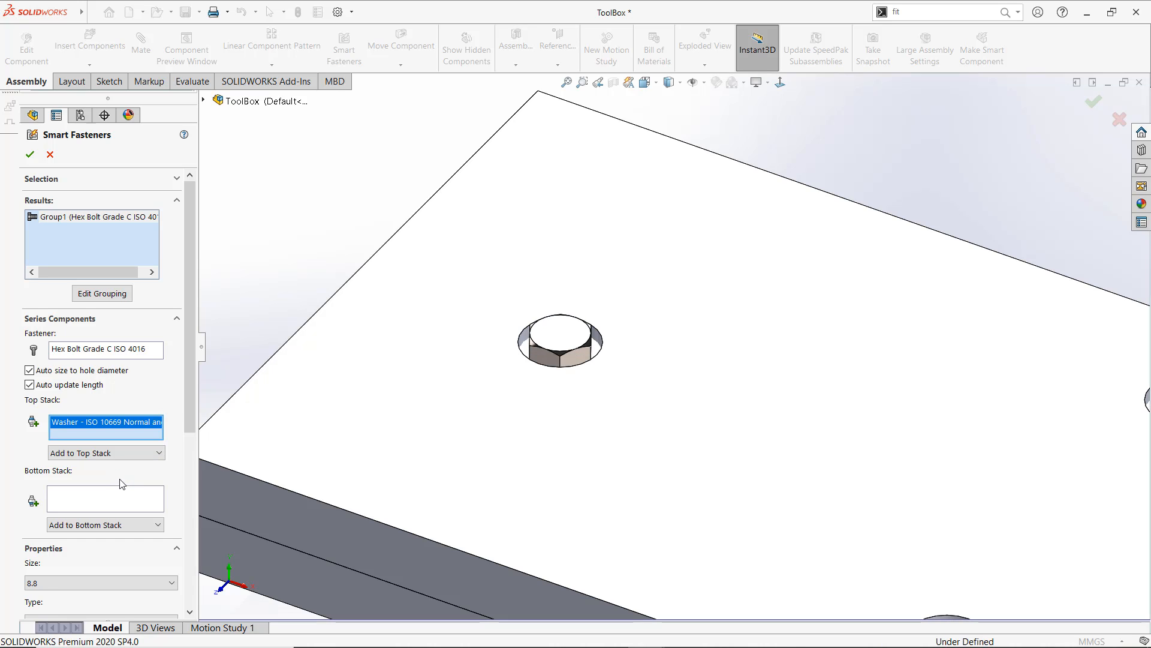
{"action": "scroll", "coordinate": [579, 401], "scroll_direction": "down", "scroll_amount": 6}
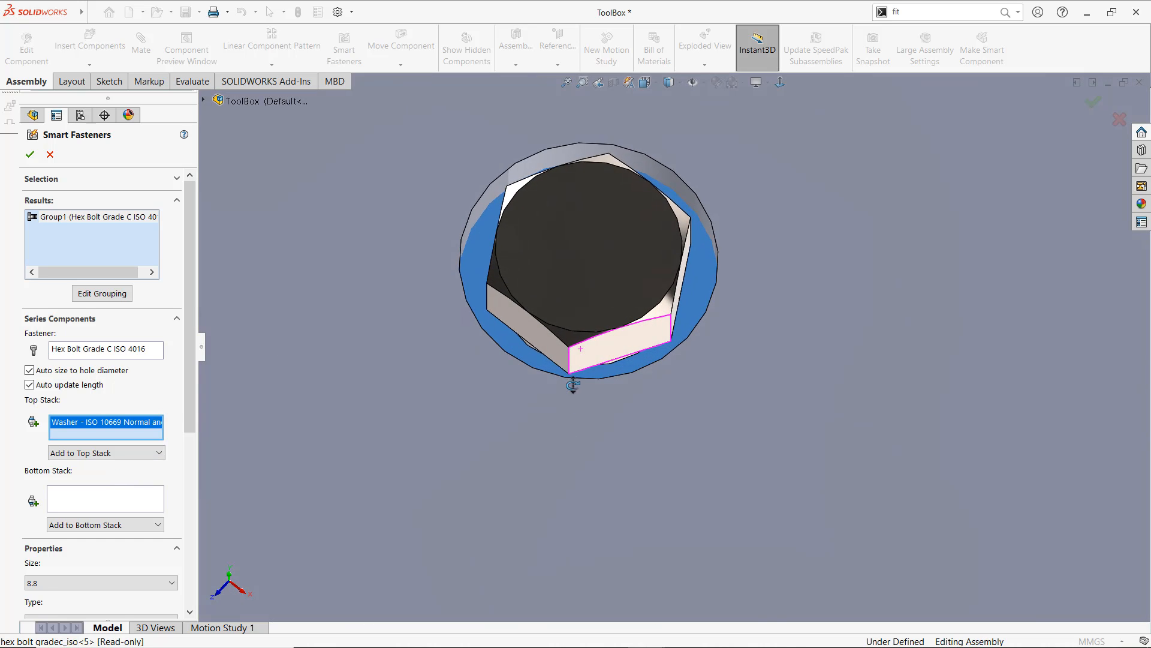
Add the Prevailing Torque Nut Thin - ISO 10511 to the bottom stack under the plates and accept the Smart Fasteners
{"action": "middle_click_drag", "start_coordinate": [573, 386], "coordinate": [559, 285]}
{"action": "scroll", "coordinate": [577, 381], "scroll_direction": "up", "scroll_amount": 6}
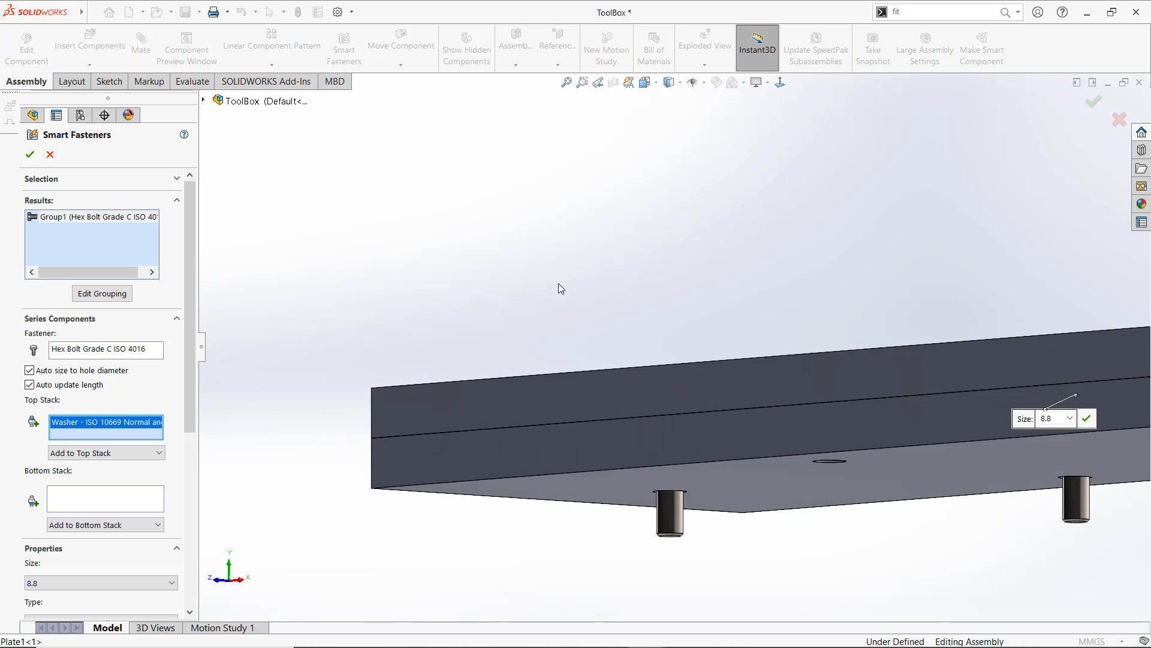
{"action": "scroll", "coordinate": [687, 370], "scroll_direction": "up", "scroll_amount": 2}
{"action": "mouse_move", "coordinate": [688, 370]}
{"action": "middle_mouse_down"}
{"action": "mouse_move", "coordinate": [693, 342]}
{"action": "mouse_move", "coordinate": [685, 358]}
{"action": "middle_mouse_up"}
{"action": "scroll", "coordinate": [641, 473], "scroll_direction": "down", "scroll_amount": 4}
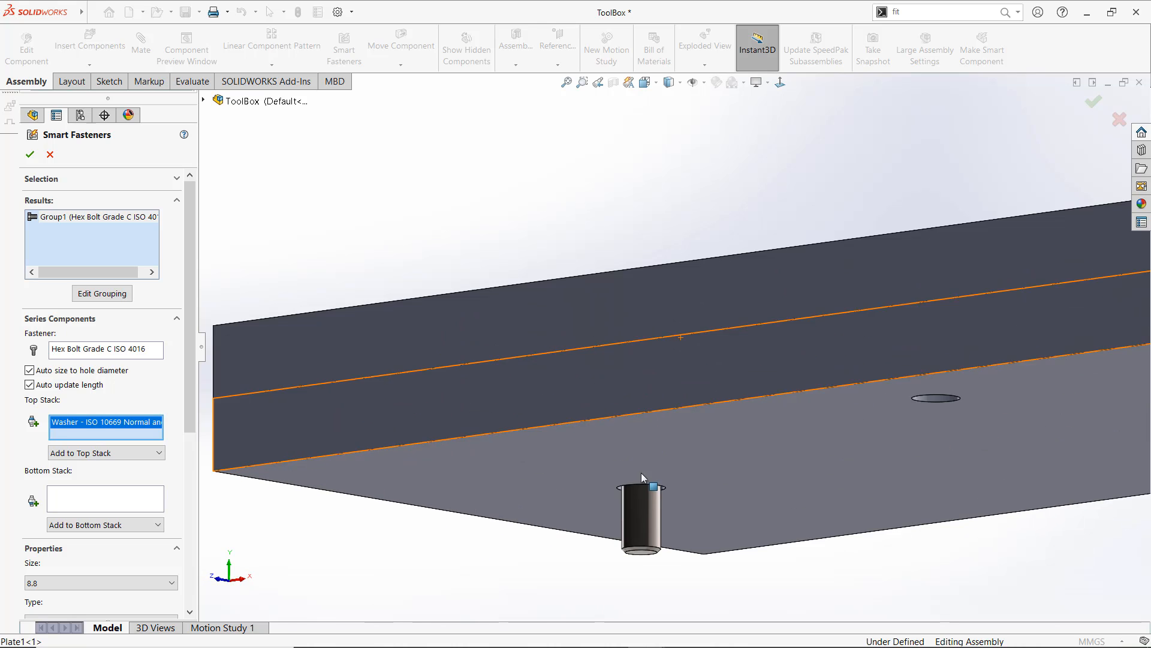
{"action": "scroll", "coordinate": [642, 478], "scroll_direction": "down", "scroll_amount": 3}
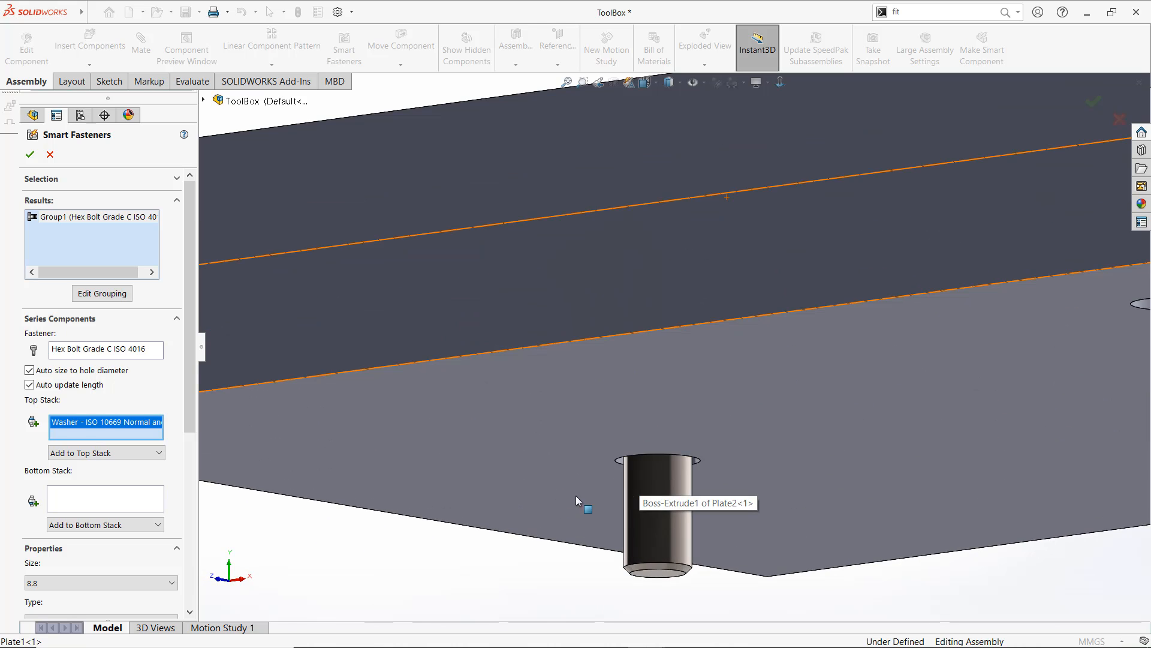
{"action": "left_click", "coordinate": [89, 526]}
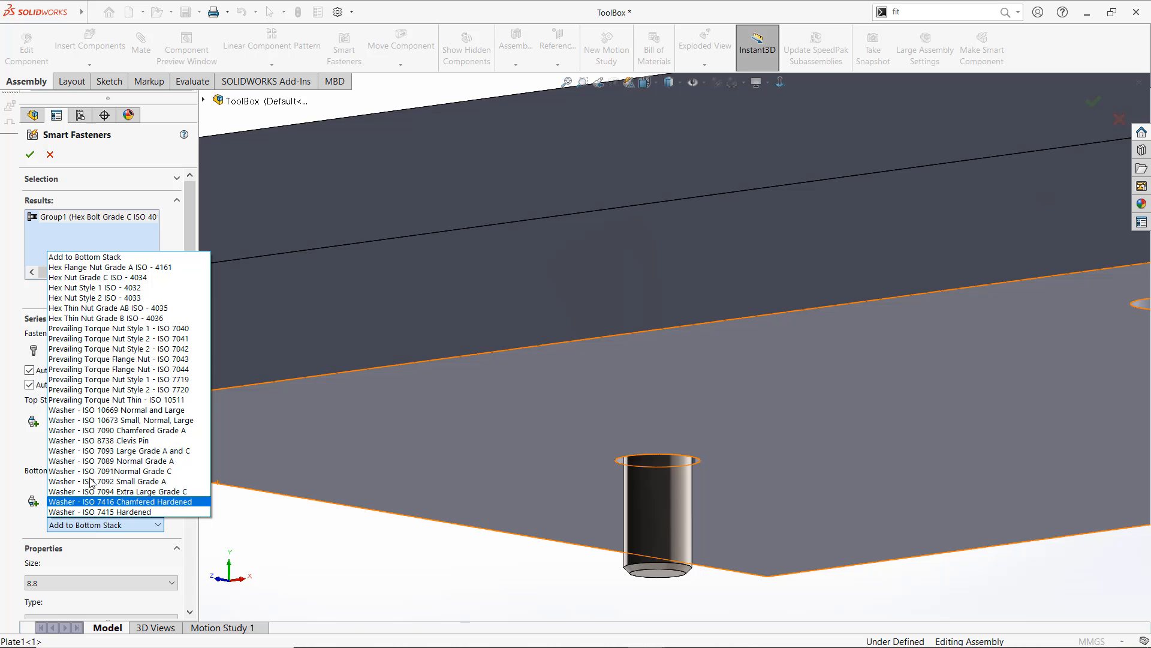
{"action": "left_click", "coordinate": [94, 401]}
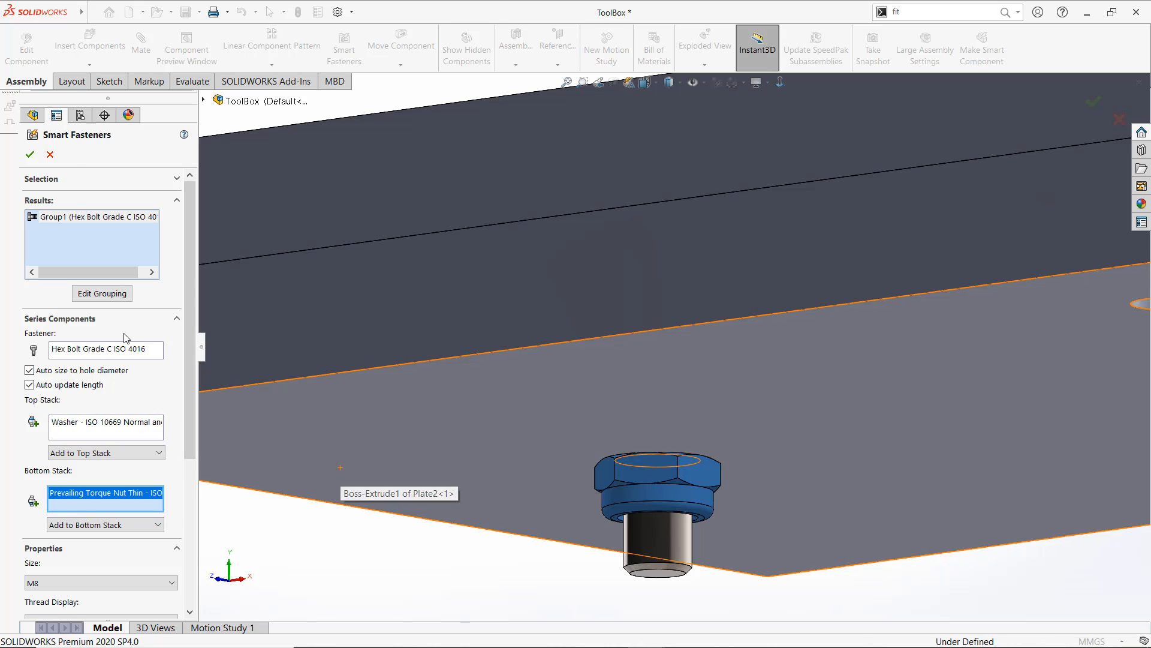
{"action": "left_click", "coordinate": [29, 154]}
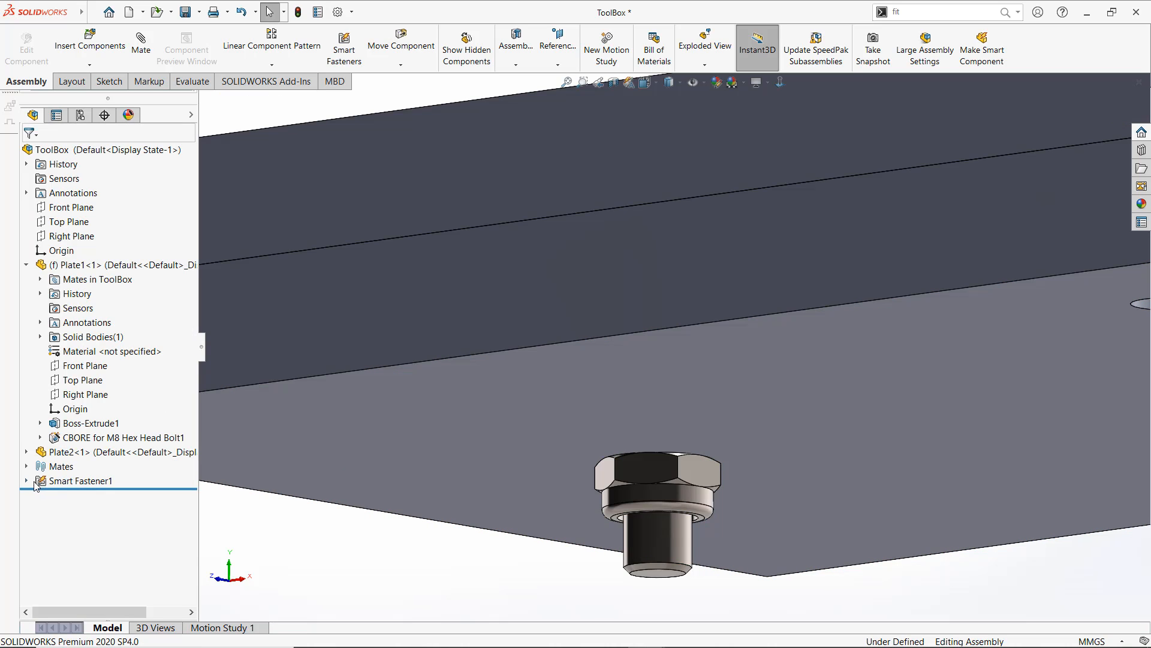
Inspect the components grouped under the Smart Fastener feature, and delete that feature from the plate assembly
{"action": "left_click", "coordinate": [27, 481]}
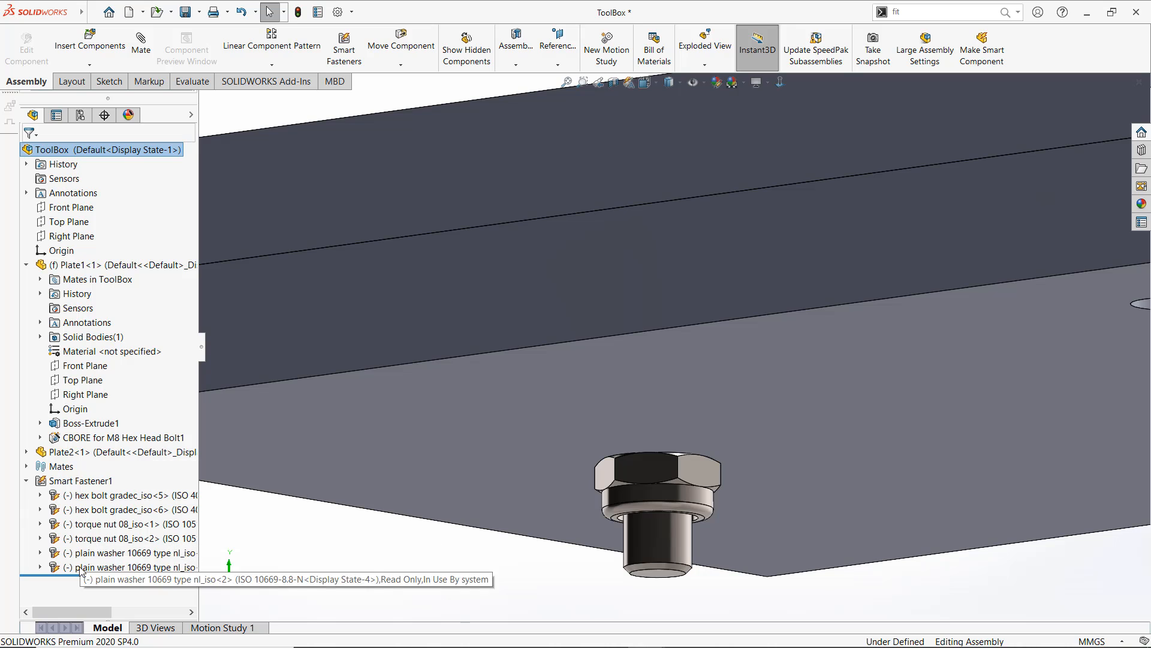
{"action": "left_click", "coordinate": [27, 481]}
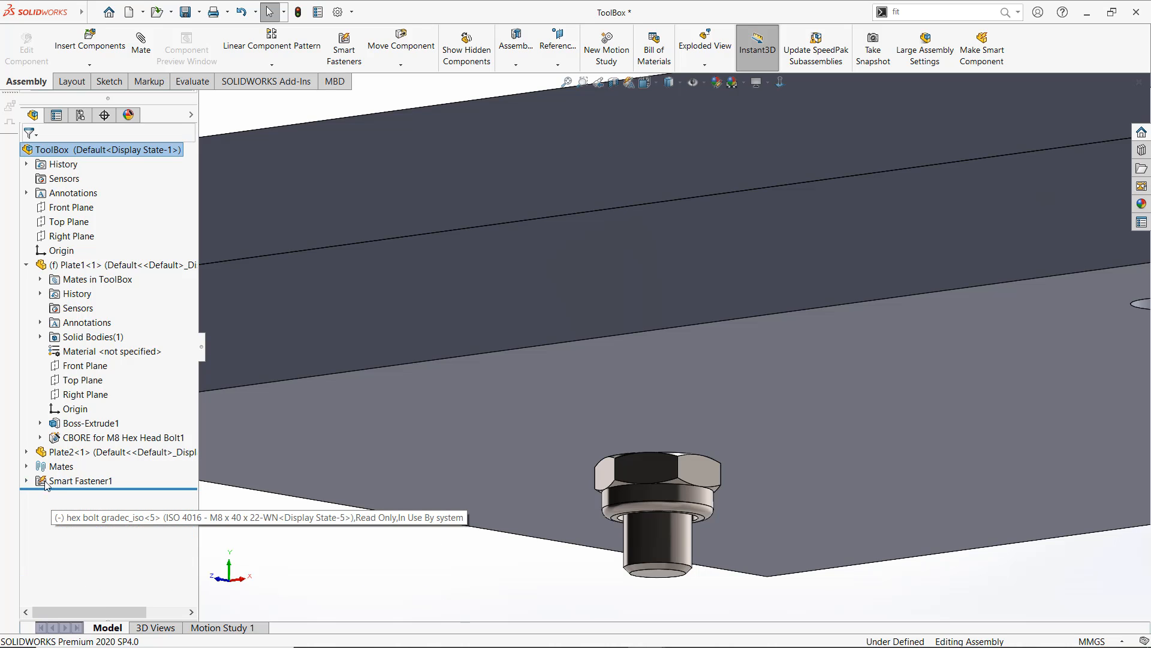
{"action": "left_click", "coordinate": [58, 483]}
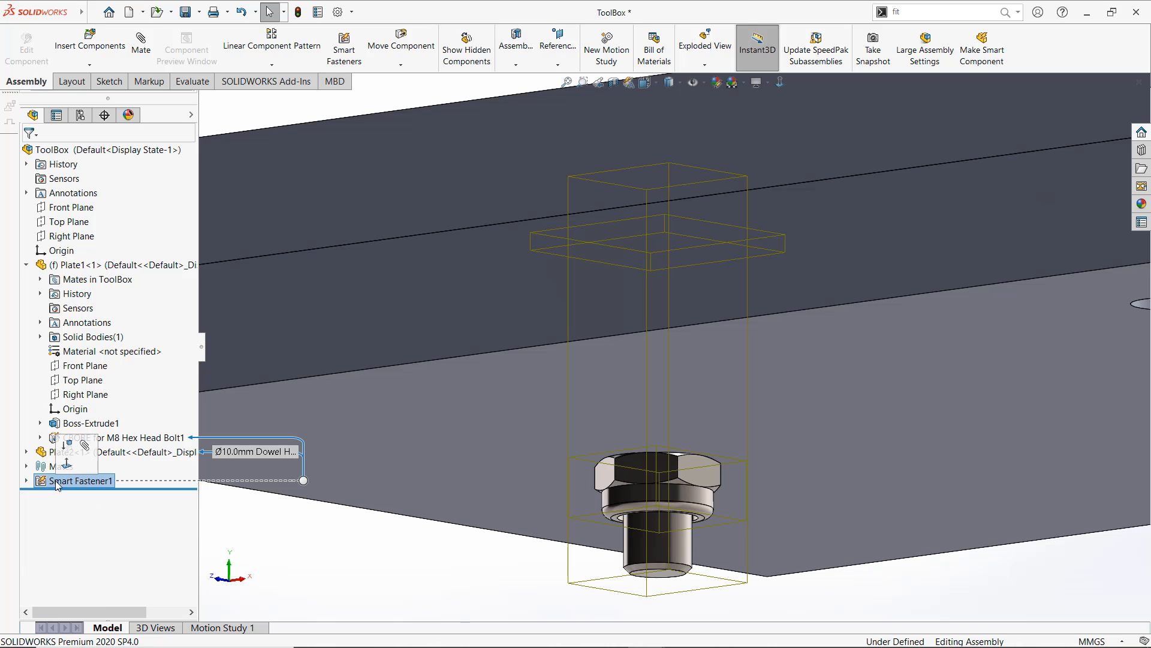
{"action": "key", "text": "Delete"}
{"action": "left_click", "coordinate": [327, 233]}
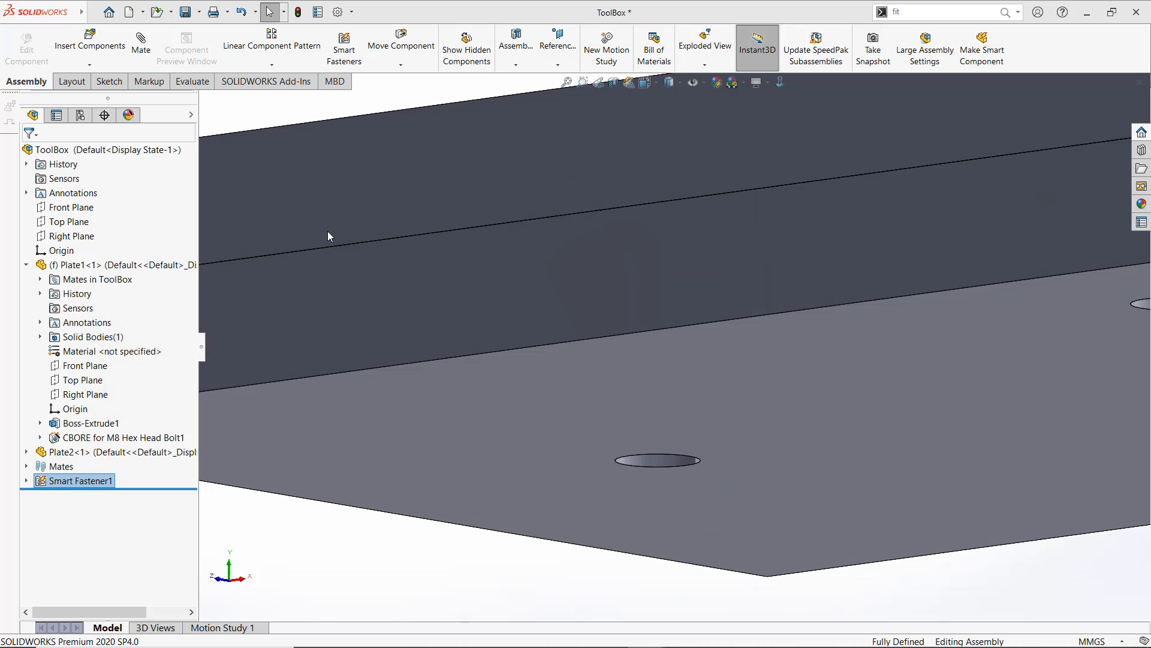
{"action": "key", "text": "f"}
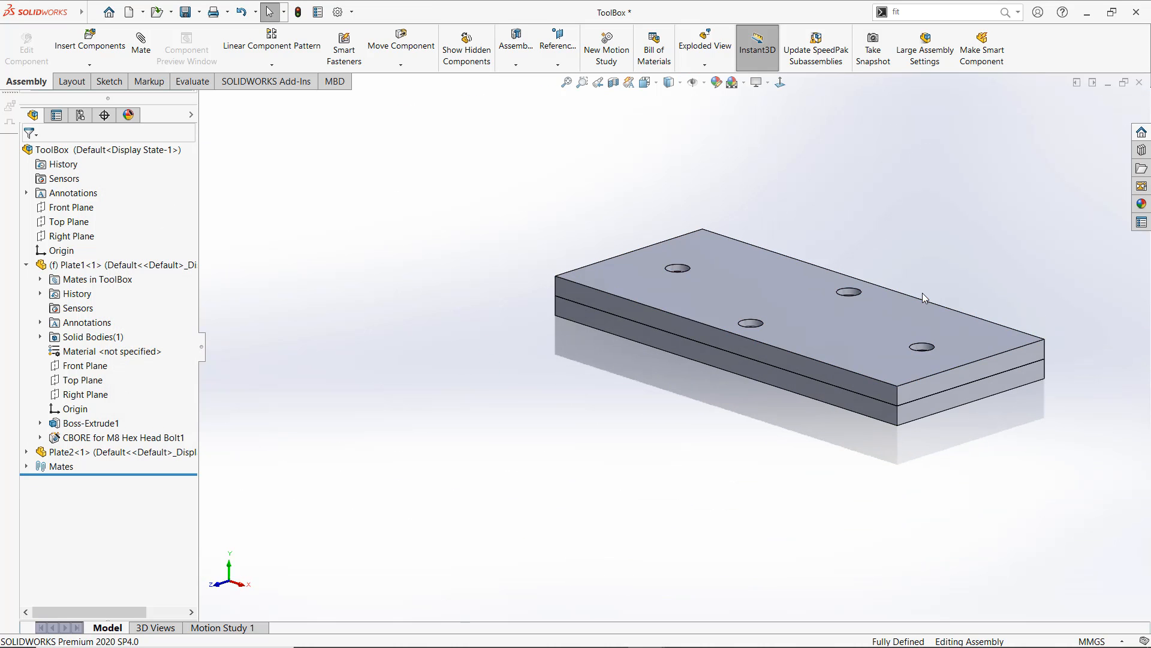
{"action": "scroll", "coordinate": [922, 292], "scroll_direction": "down", "scroll_amount": 4}
{"action": "middle_click_drag", "start_coordinate": [881, 291], "coordinate": [868, 304]}
{"action": "scroll", "coordinate": [750, 334], "scroll_direction": "up", "scroll_amount": 3}
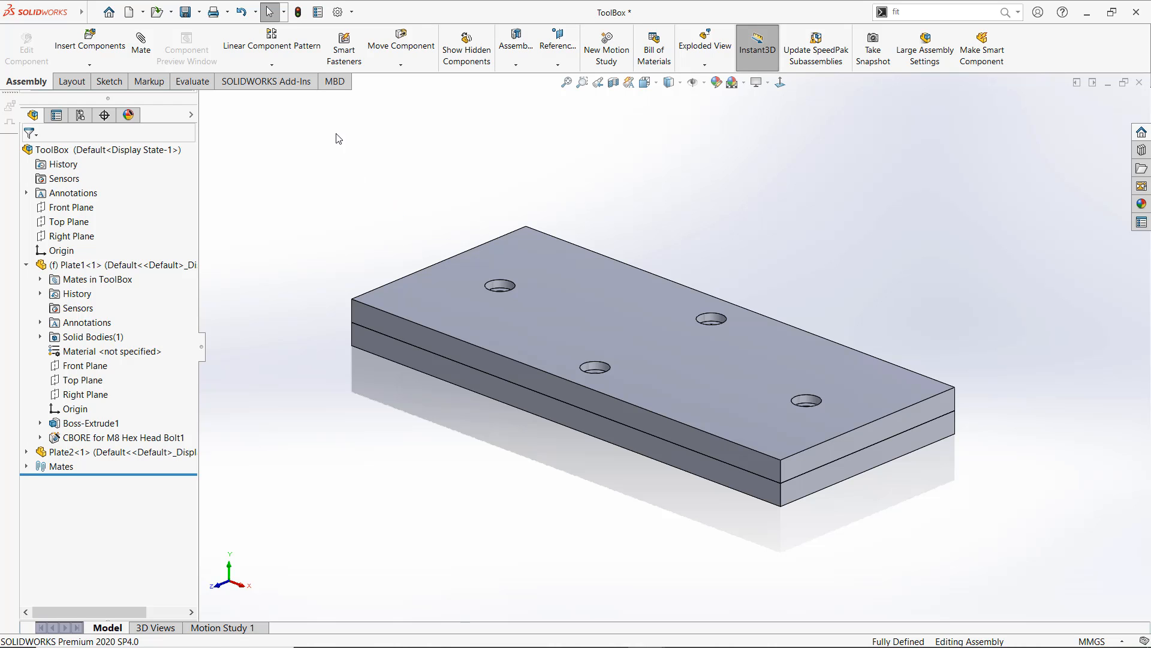
Close all open parts and assemblies, discarding unsaved changes to the ToolBox and Assem4 assemblies
{"action": "left_click", "coordinate": [1139, 82]}
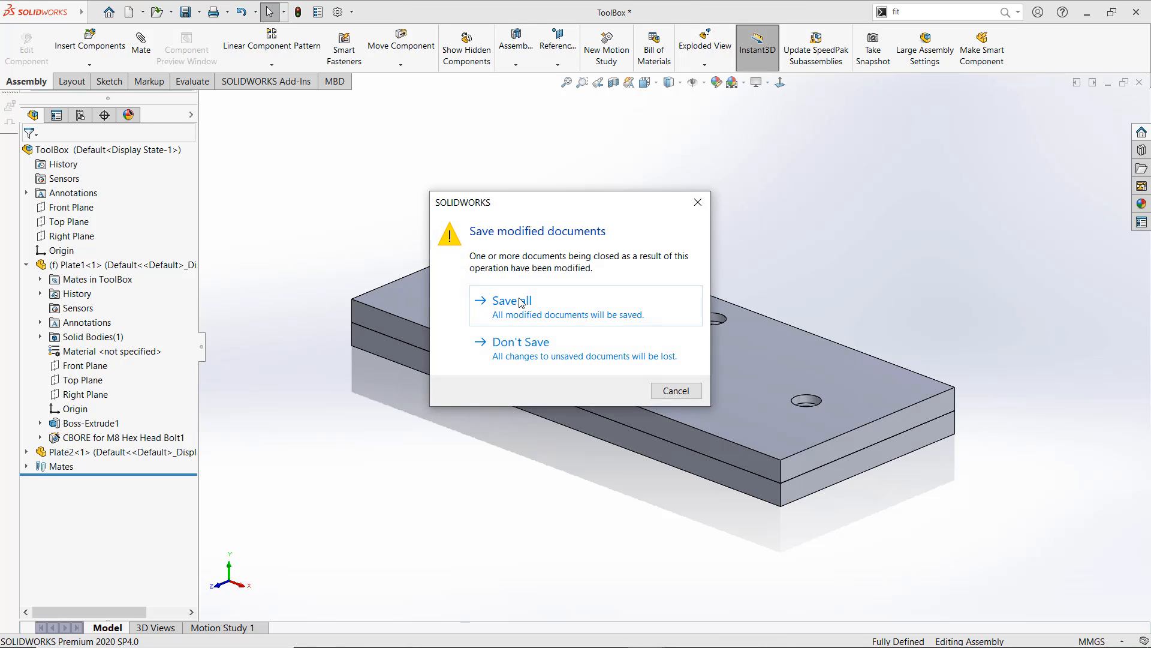
{"action": "left_click", "coordinate": [513, 345]}
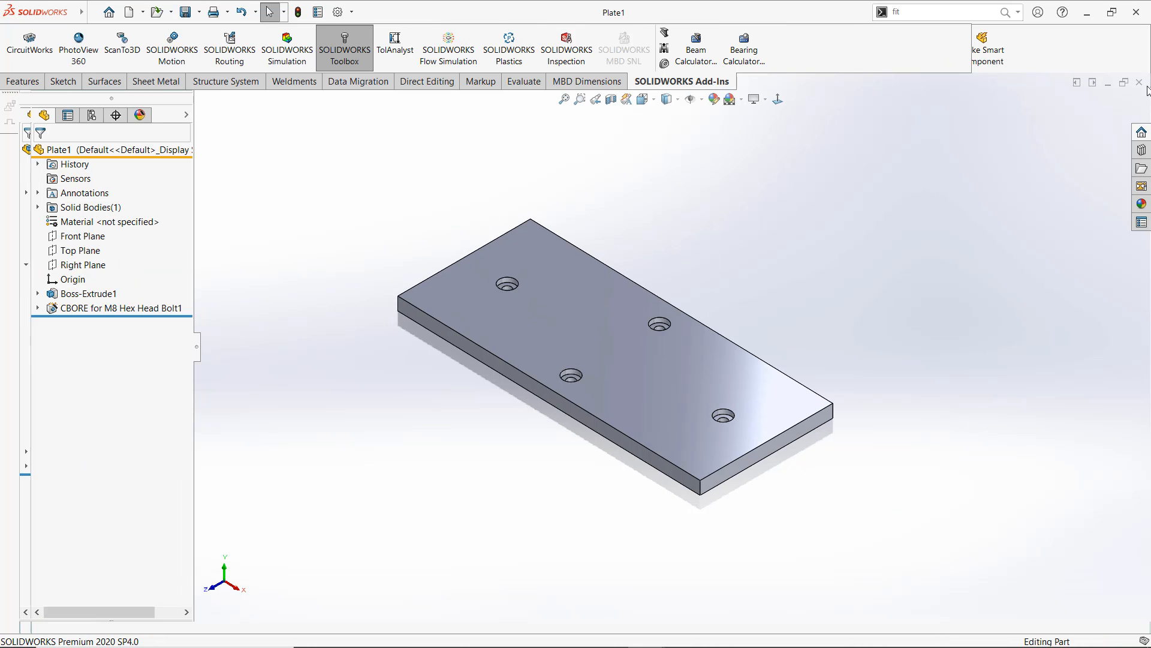
{"action": "left_click", "coordinate": [1140, 83]}
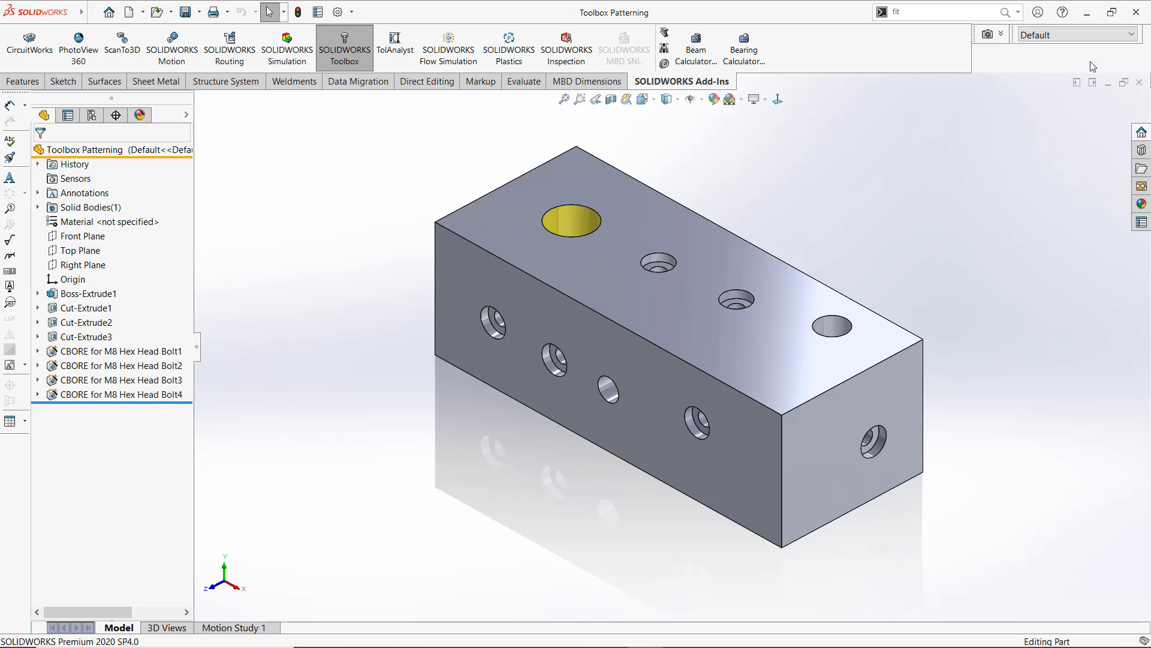
{"action": "left_click", "coordinate": [1139, 83]}
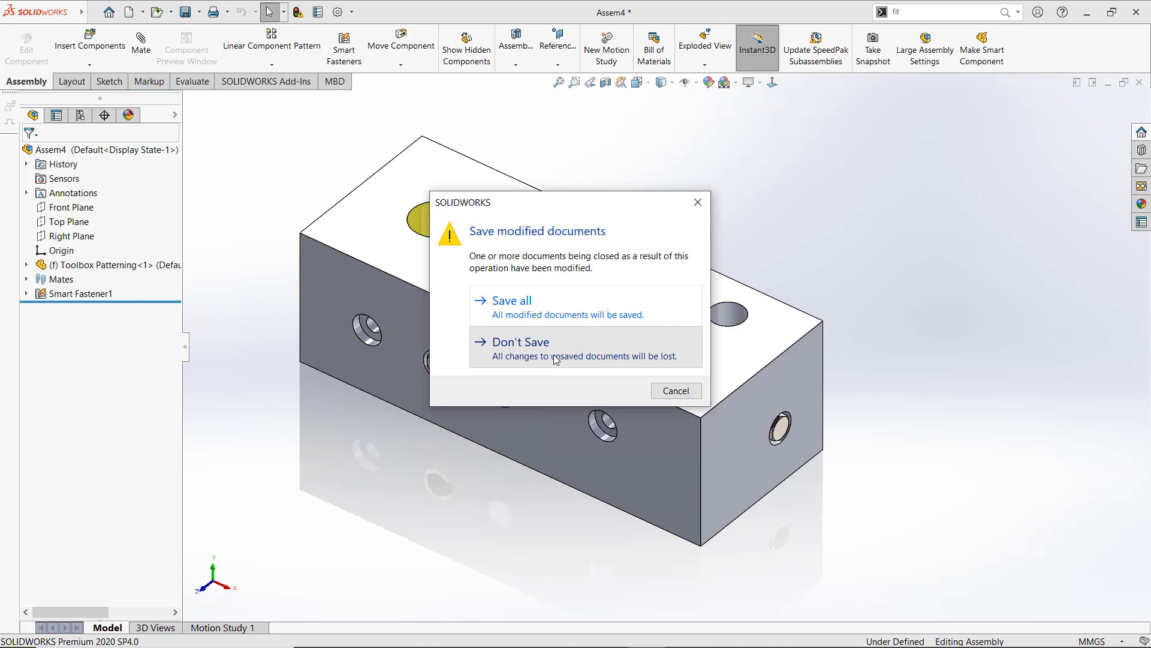
{"action": "left_click", "coordinate": [560, 355]}
{"action": "left_click", "coordinate": [1140, 83]}
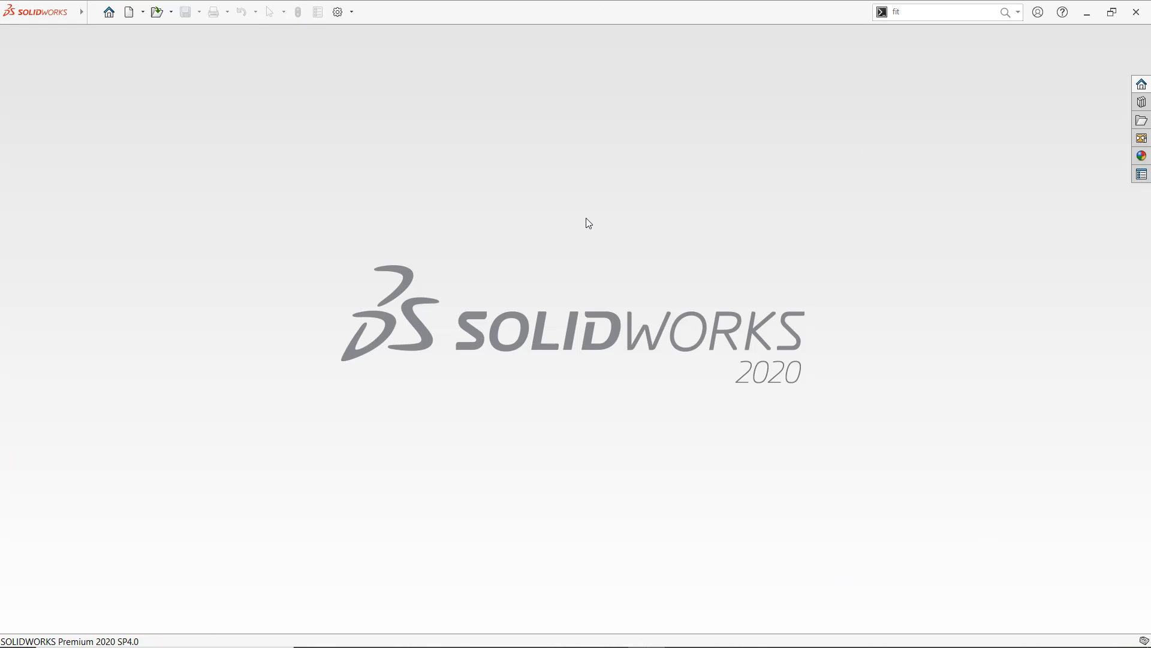
{"action": "key", "text": "alt+Tab"}
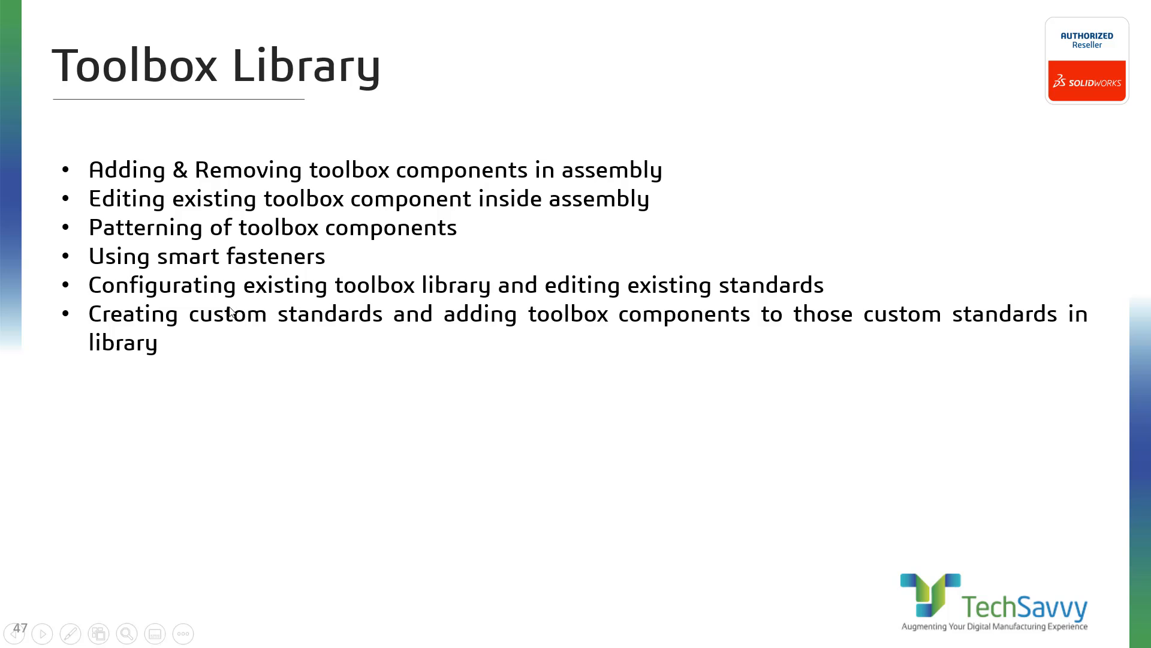
{"action": "key", "text": "alt+Tab"}
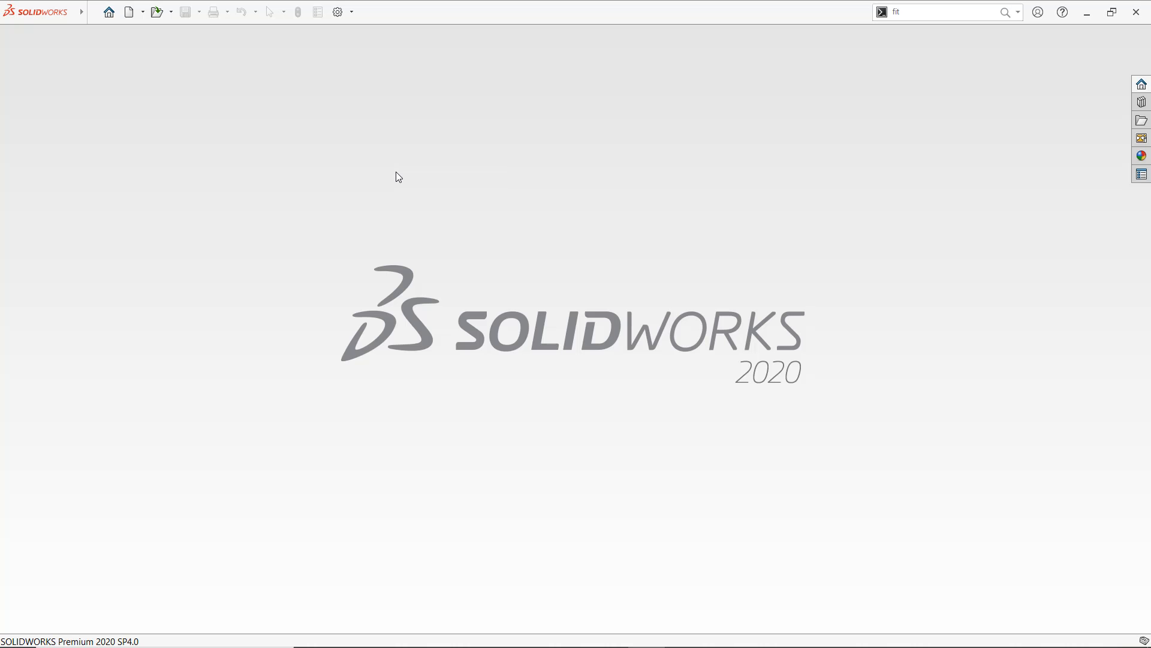
Show the Design Library and collapse its Bolts and Screws, ISO and Toolbox folders
{"action": "left_click", "coordinate": [1142, 102]}
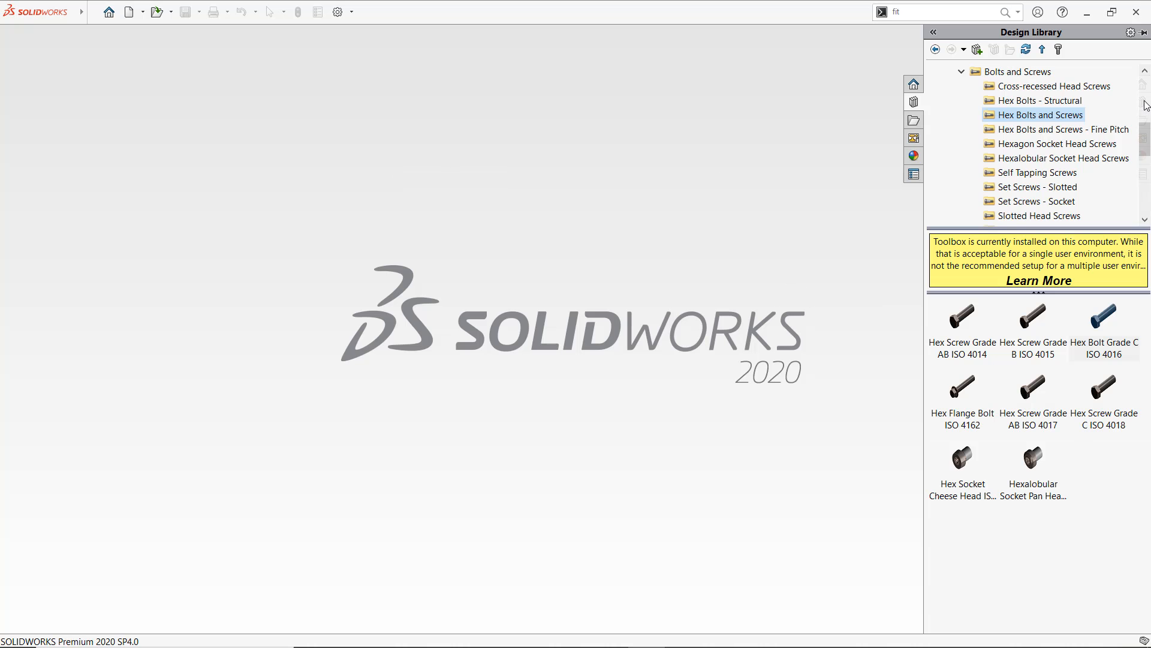
{"action": "left_click", "coordinate": [962, 71]}
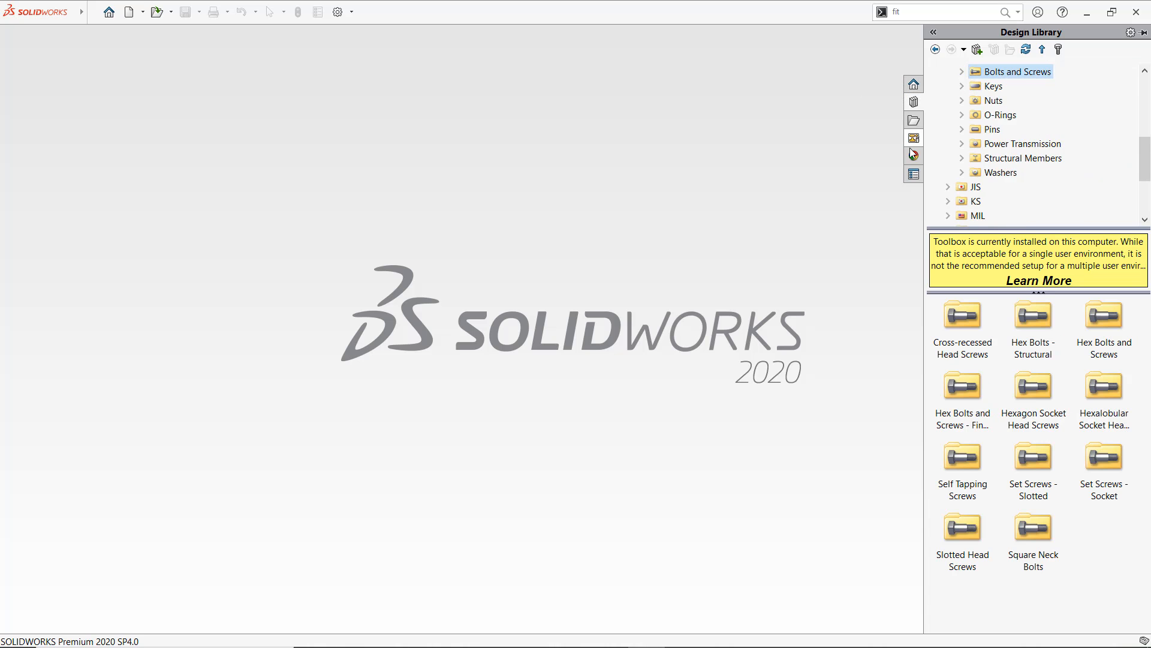
{"action": "scroll", "coordinate": [960, 100], "scroll_direction": "up", "scroll_amount": 3}
{"action": "left_click", "coordinate": [948, 172]}
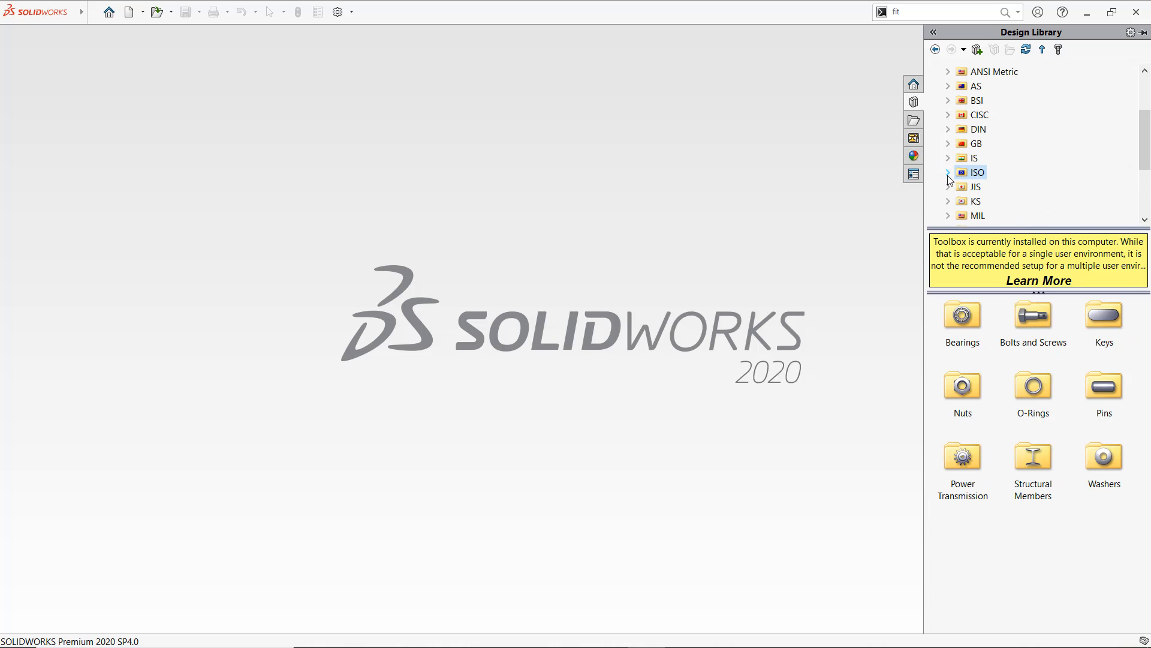
{"action": "scroll", "coordinate": [951, 102], "scroll_direction": "up", "scroll_amount": 3}
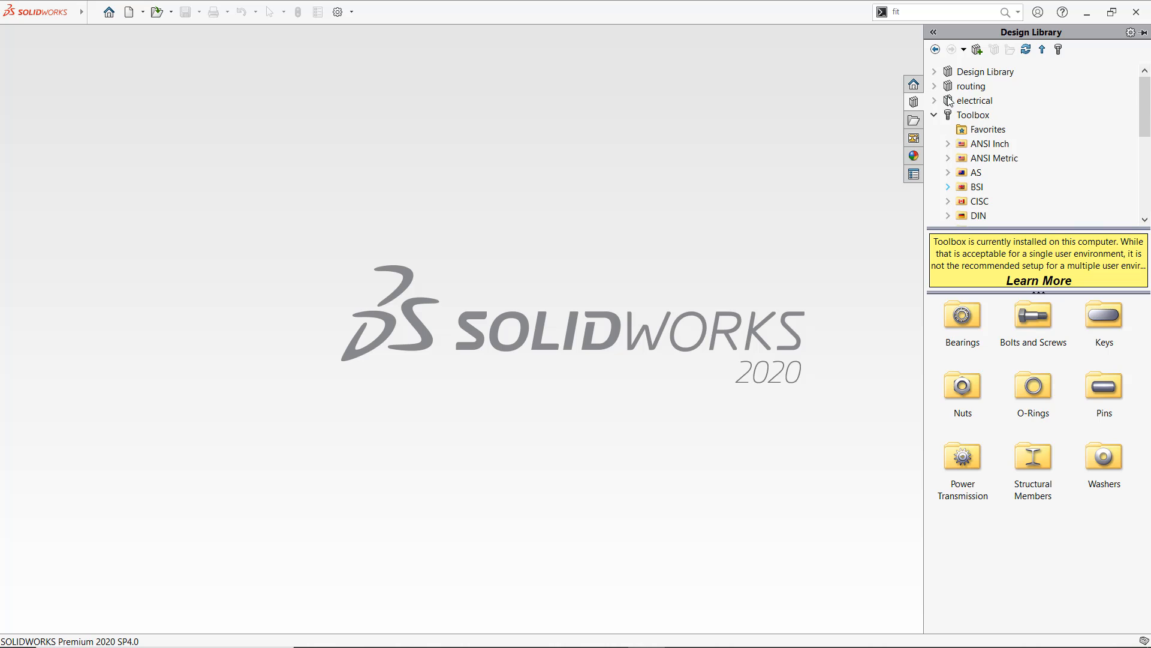
{"action": "left_click", "coordinate": [937, 114]}
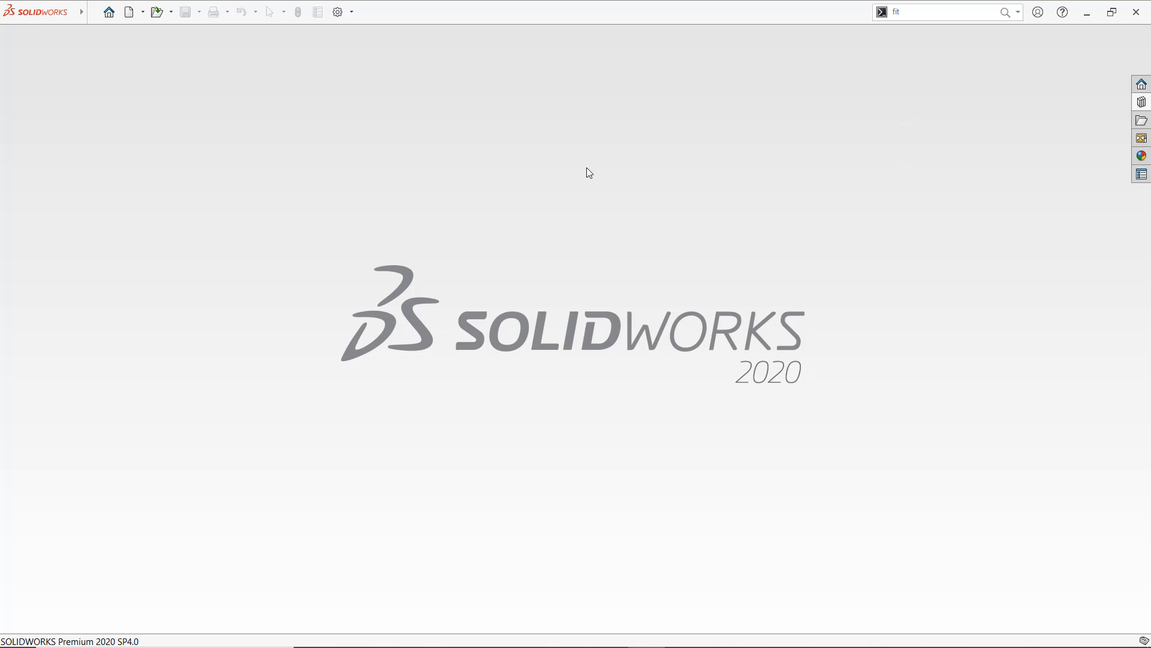
Close the already open Toolbox settings and reopen the Toolbox configuration at Customize Hardware from the Design Library
{"action": "key", "text": "alt+Tab"}
{"action": "left_click", "coordinate": [552, 487]}
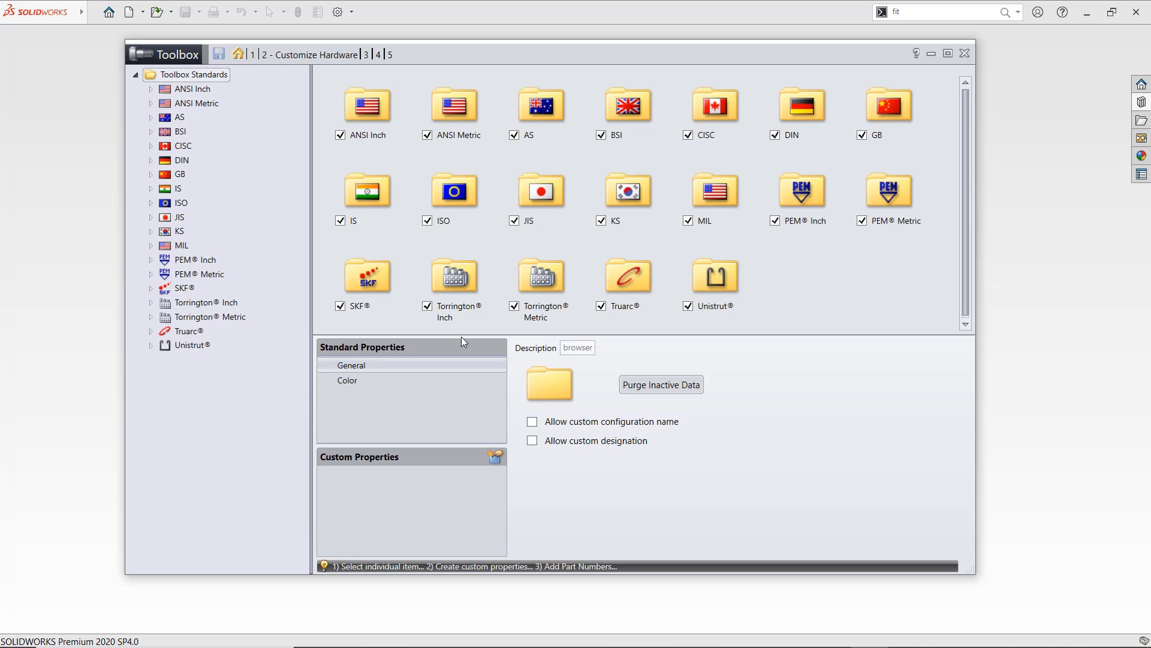
{"action": "left_click", "coordinate": [966, 55]}
{"action": "left_click", "coordinate": [1141, 102]}
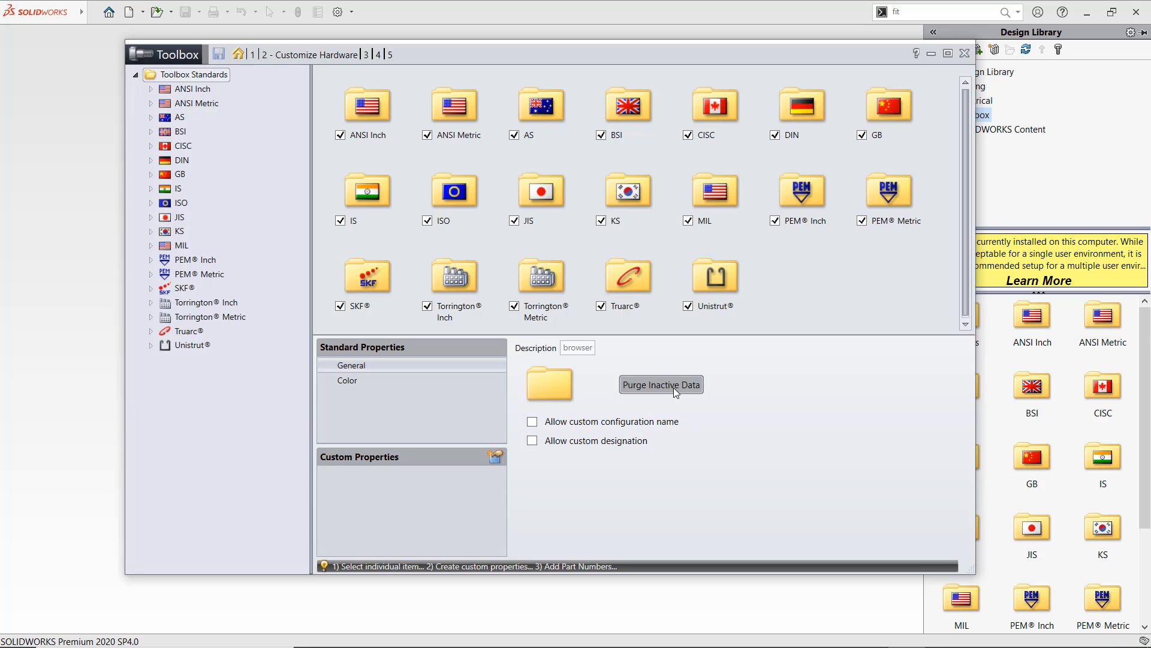
Expand ISO, Bolts and Screws, and Hex Bolts and Screws in the Toolbox Standards tree, and widen the window and tree to show full names
{"action": "left_click", "coordinate": [137, 75]}
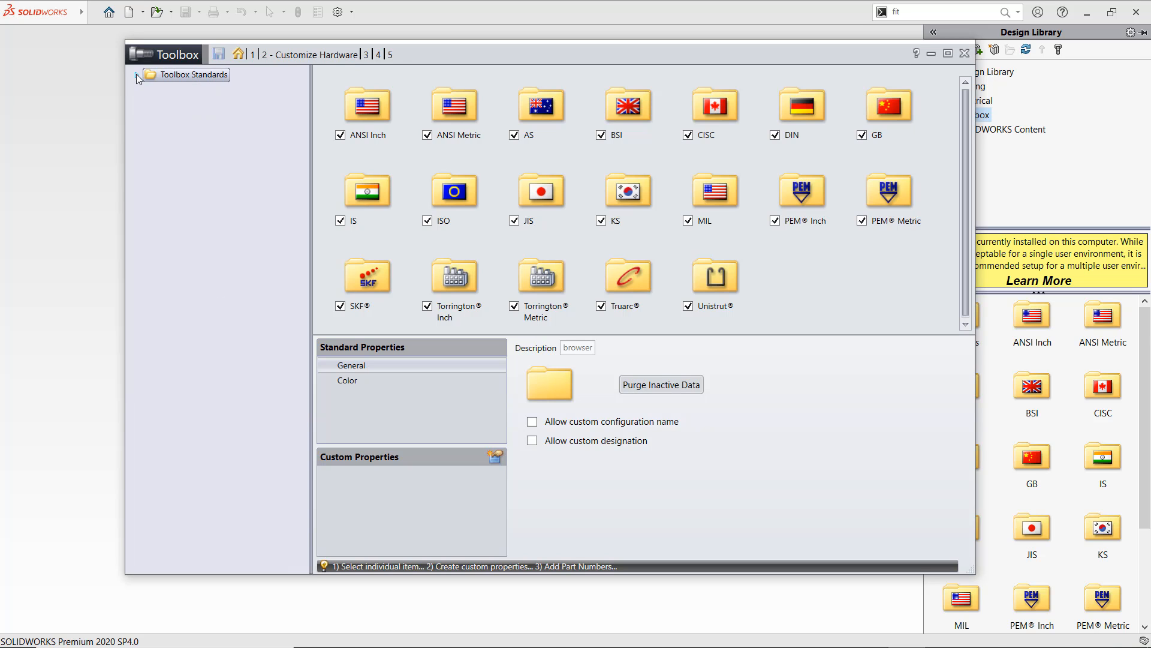
{"action": "left_click", "coordinate": [137, 75]}
{"action": "double_click", "coordinate": [172, 205]}
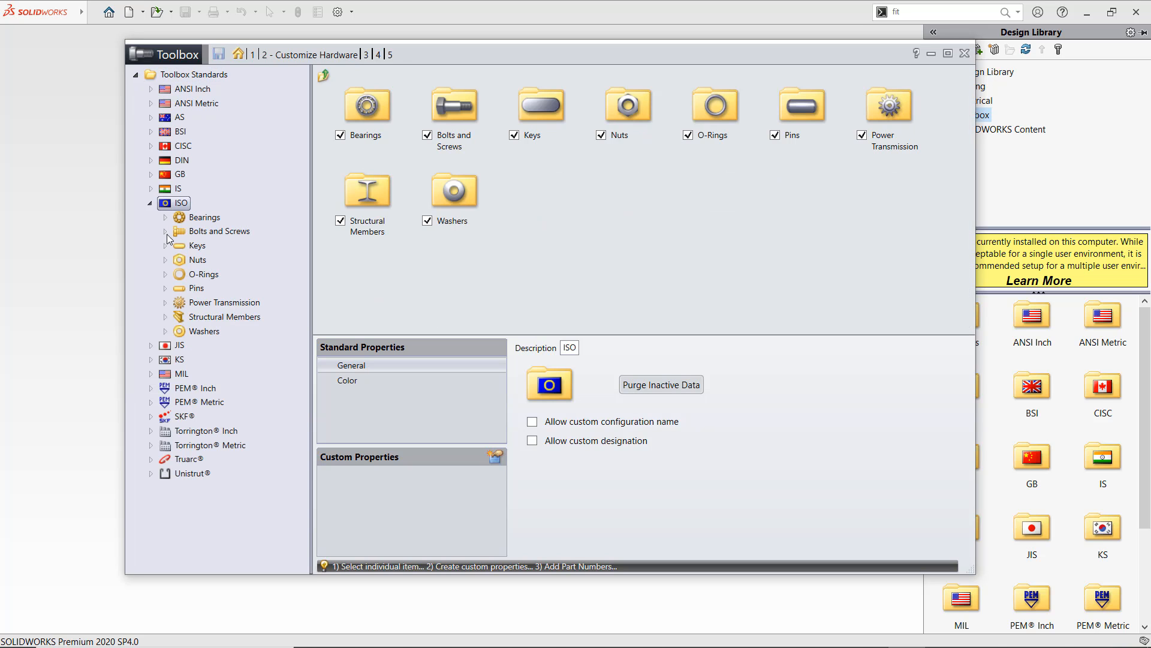
{"action": "left_click", "coordinate": [165, 232]}
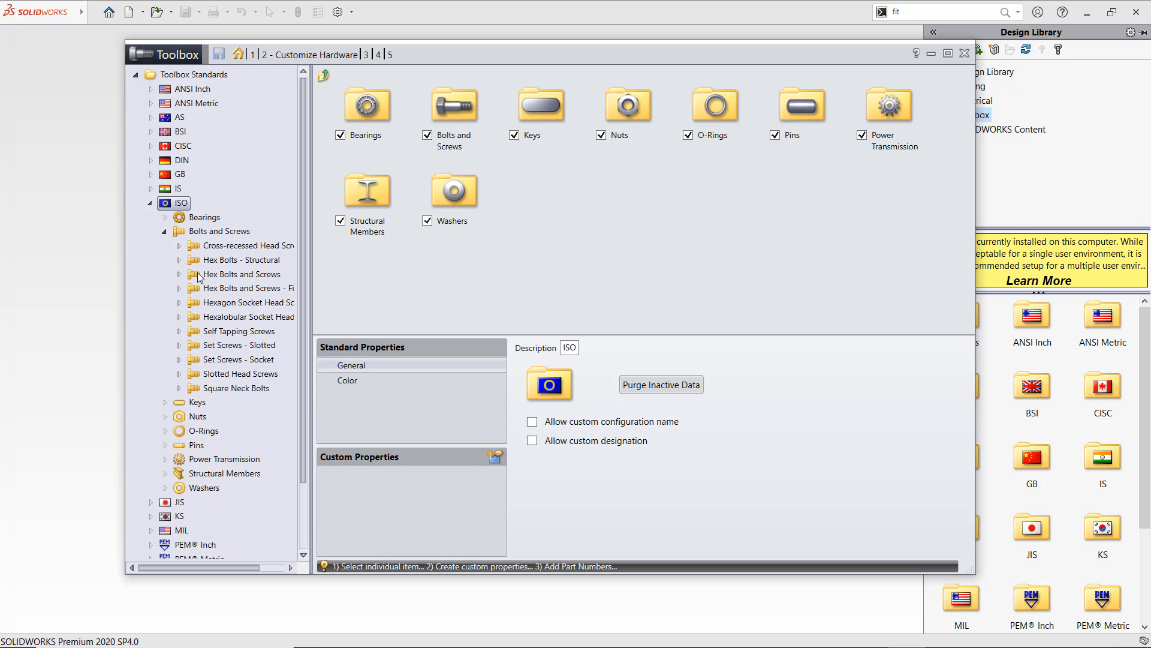
{"action": "left_click", "coordinate": [179, 274]}
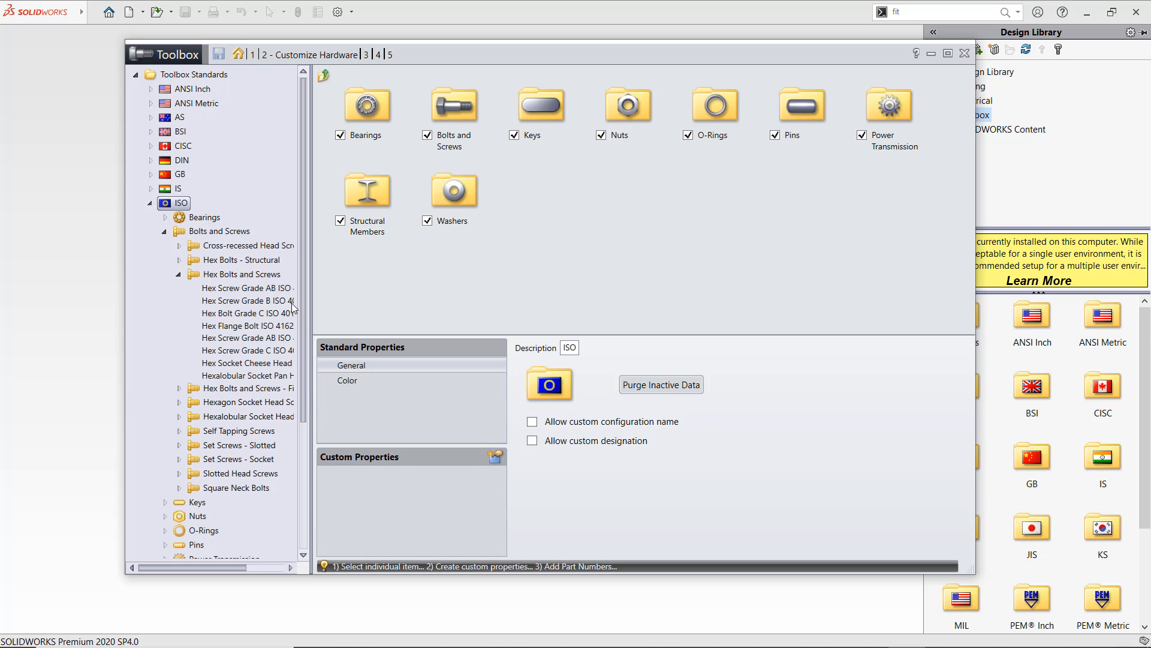
{"action": "left_click_drag", "start_coordinate": [123, 285], "coordinate": [44, 285]}
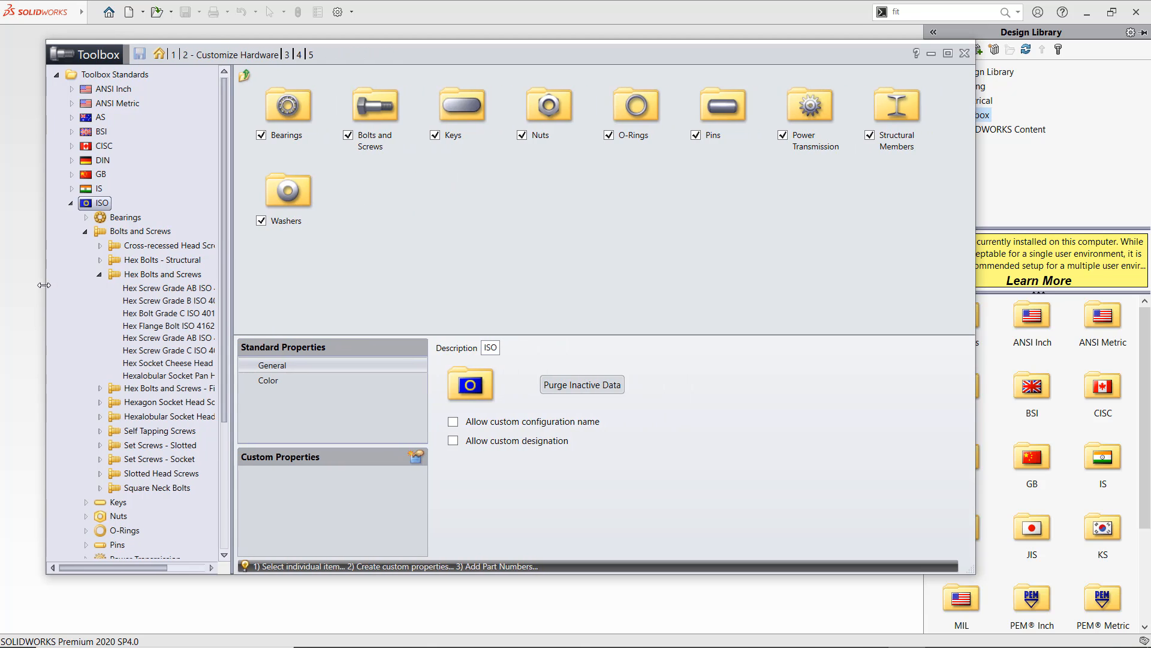
{"action": "left_click_drag", "start_coordinate": [232, 319], "coordinate": [268, 309]}
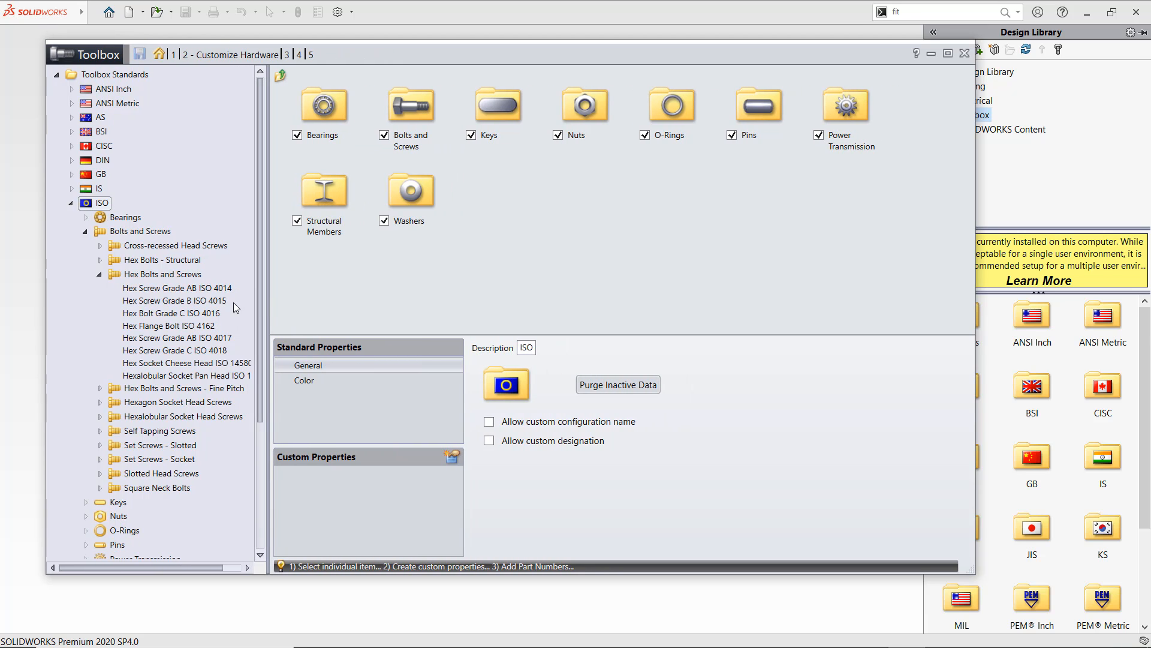
Open Hex Bolt Grade C ISO 4016 and examine the editable Part Number, Description and Comment fields of its configurations
{"action": "left_click", "coordinate": [200, 315]}
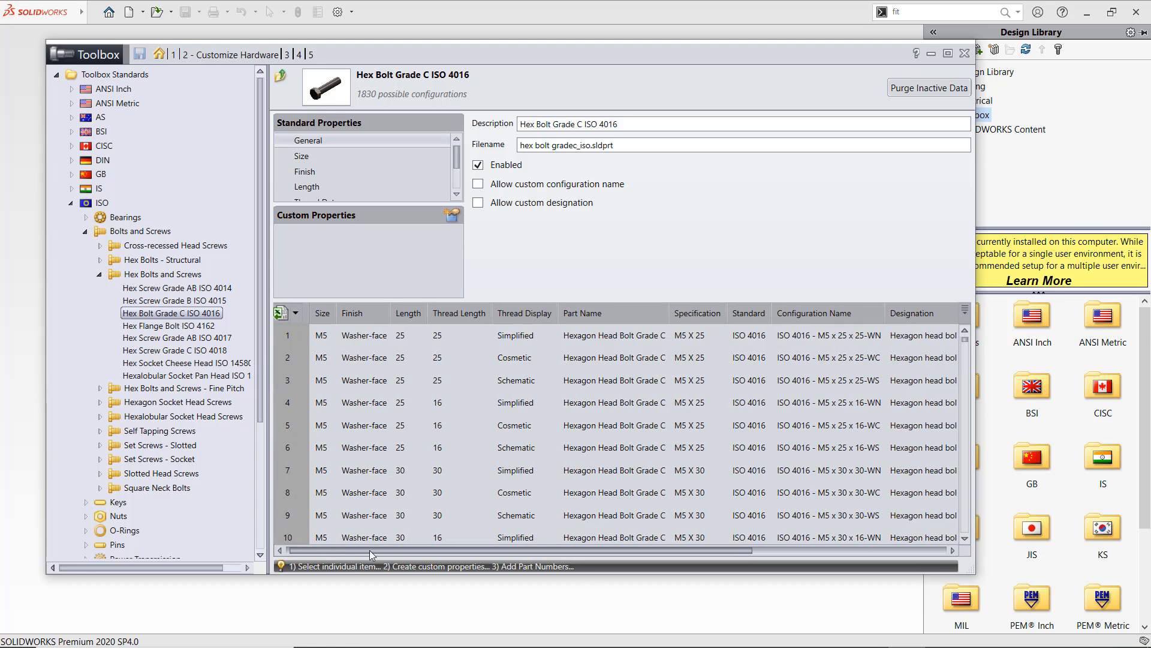
{"action": "left_click_drag", "start_coordinate": [372, 551], "coordinate": [677, 552]}
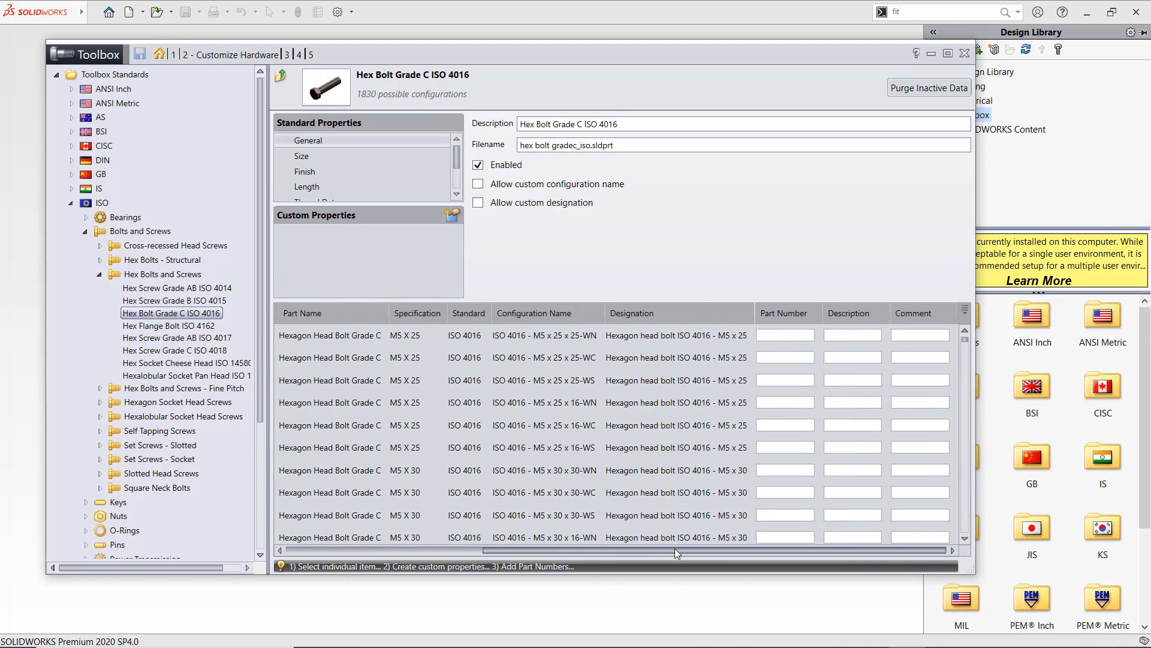
{"action": "left_click", "coordinate": [837, 334]}
{"action": "left_click", "coordinate": [909, 337]}
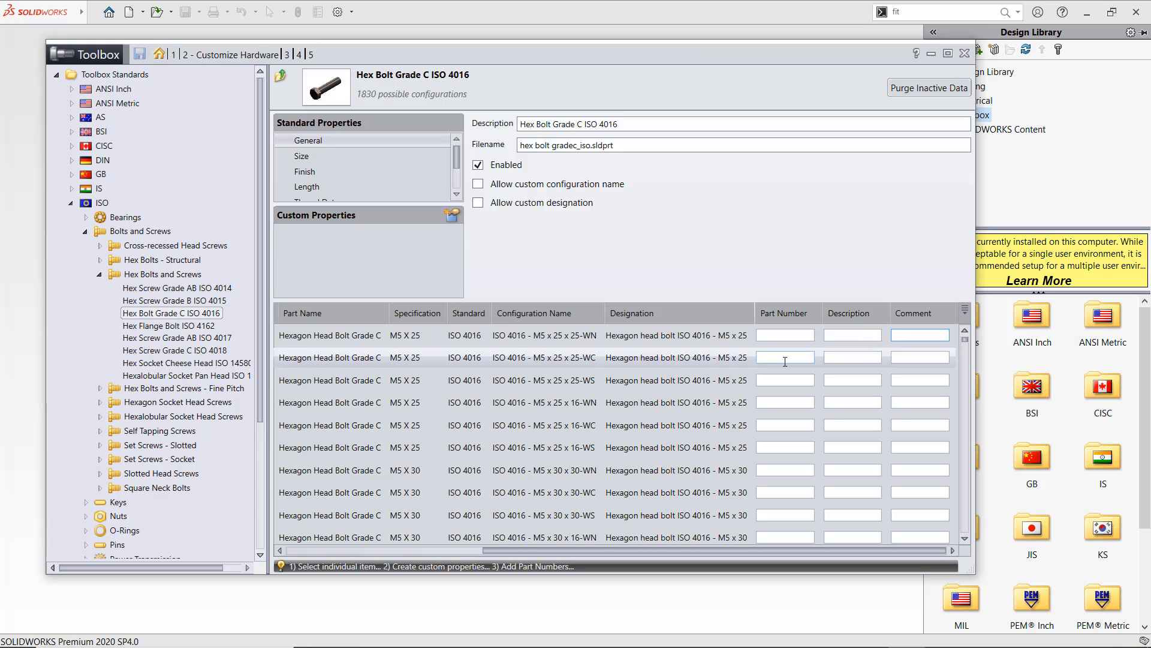
{"action": "left_click", "coordinate": [784, 361]}
{"action": "left_click", "coordinate": [852, 358]}
{"action": "left_click", "coordinate": [789, 381]}
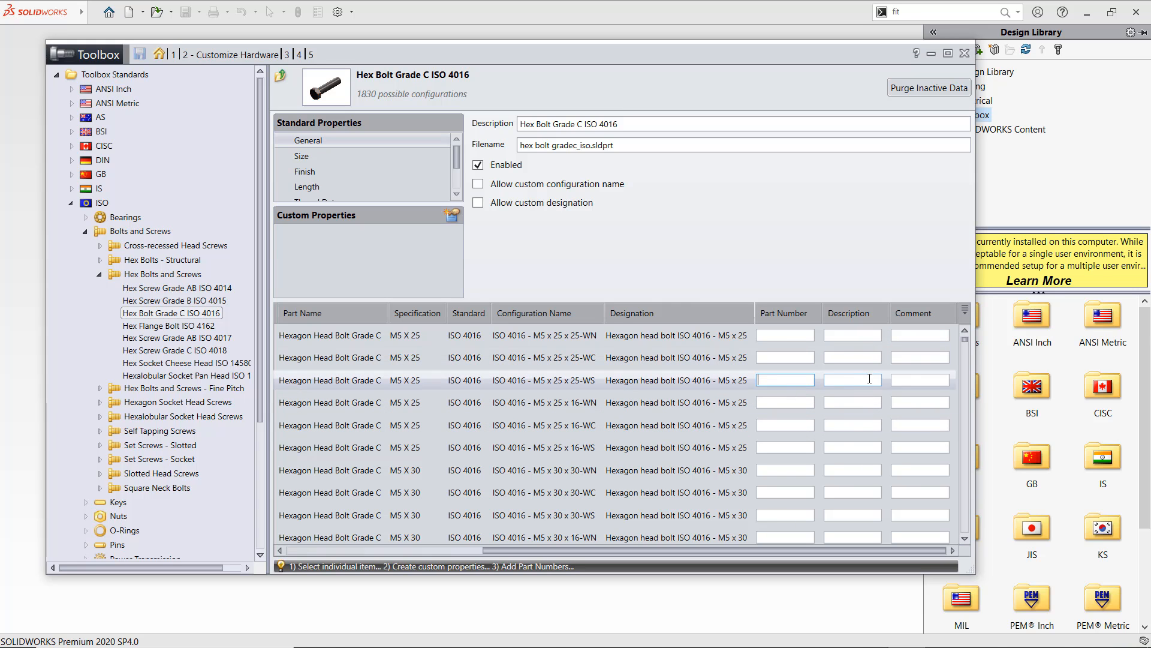
{"action": "left_click", "coordinate": [869, 378]}
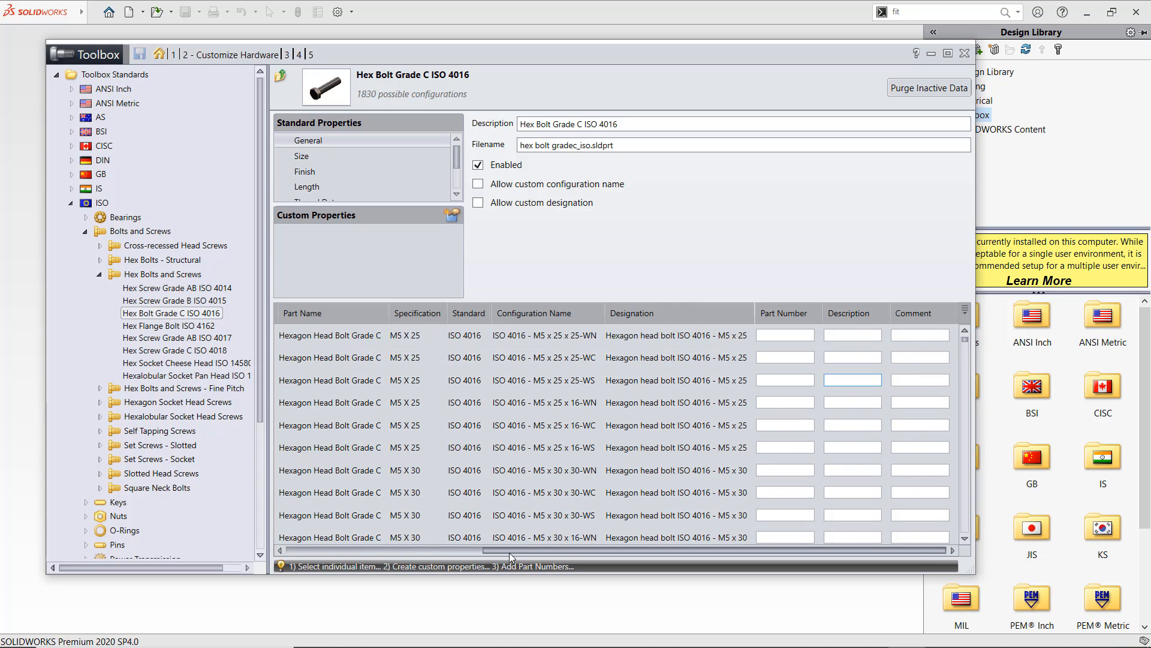
{"action": "left_click_drag", "start_coordinate": [510, 550], "coordinate": [313, 551]}
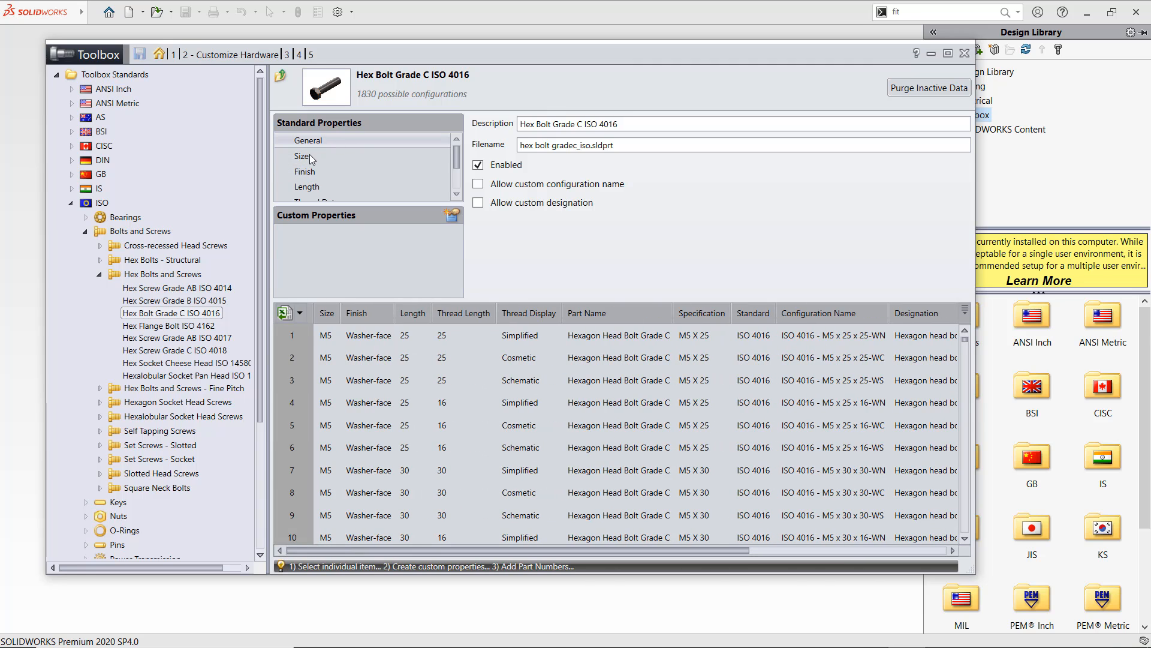
Review the bolt's Length properties, comparing lengths and thread lengths across sizes, and look over the configuration table columns
{"action": "left_click", "coordinate": [308, 187]}
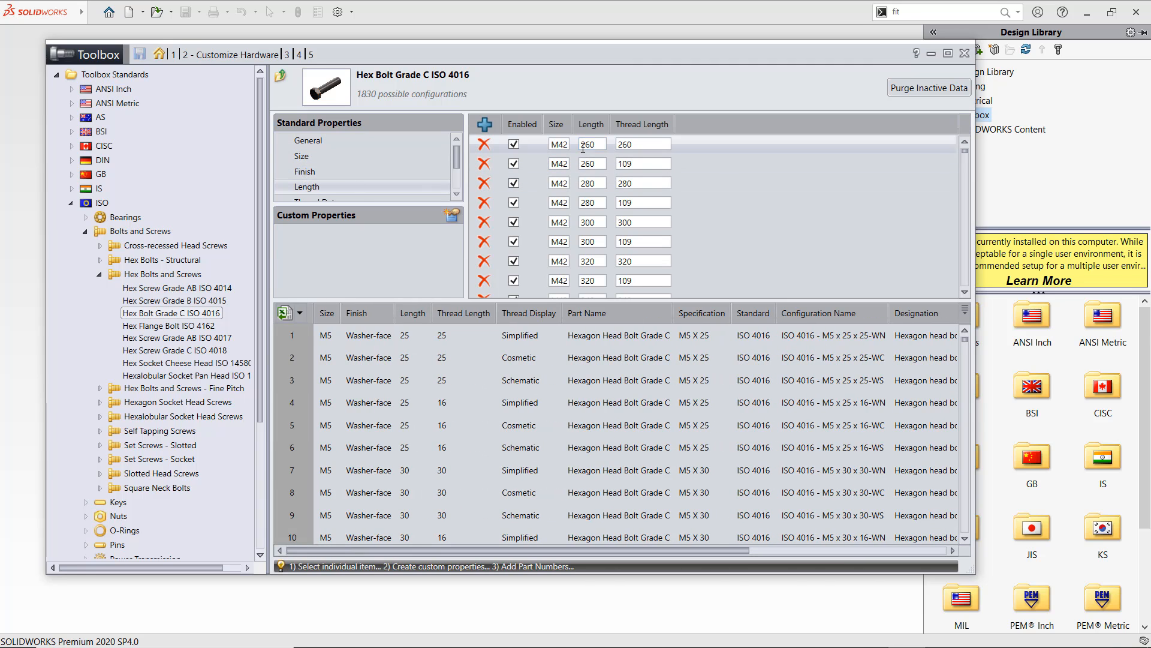
{"action": "scroll", "coordinate": [591, 242], "scroll_direction": "down", "scroll_amount": 5}
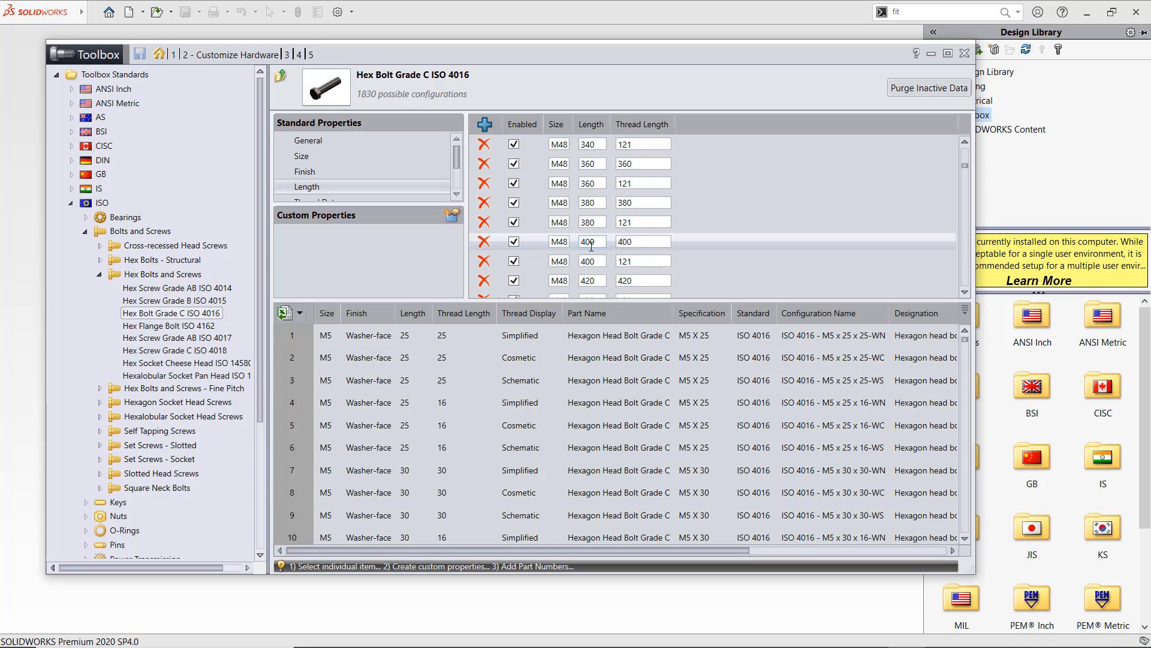
{"action": "scroll", "coordinate": [591, 246], "scroll_direction": "down", "scroll_amount": 8}
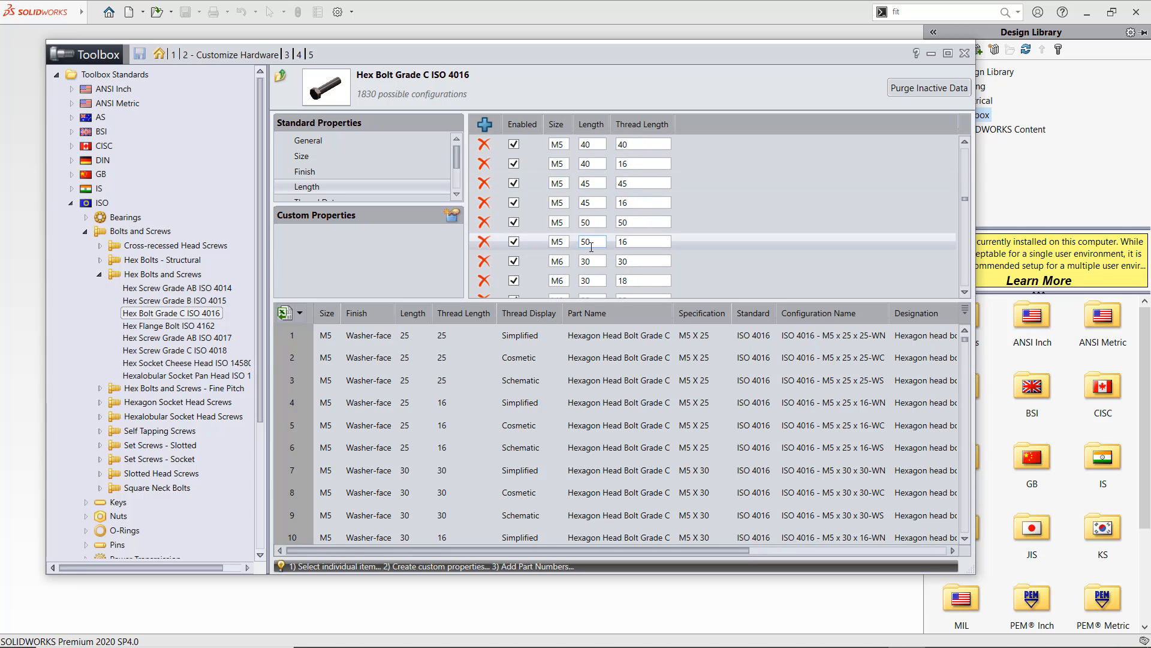
{"action": "scroll", "coordinate": [591, 246], "scroll_direction": "down", "scroll_amount": 6}
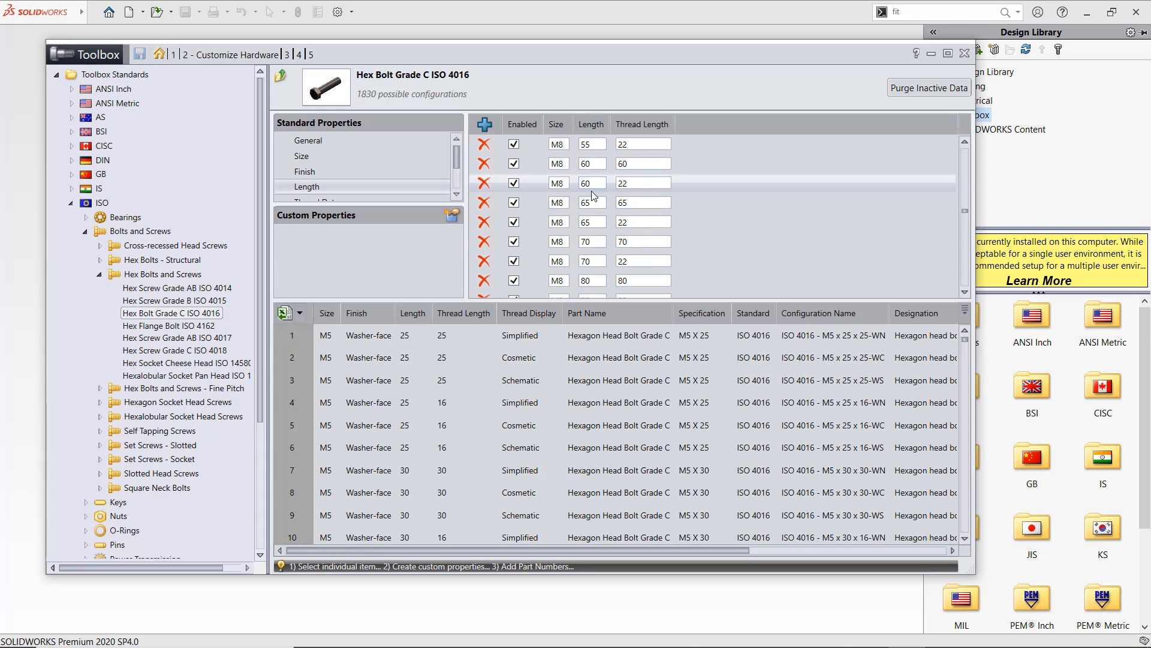
{"action": "scroll", "coordinate": [591, 194], "scroll_direction": "up", "scroll_amount": 3}
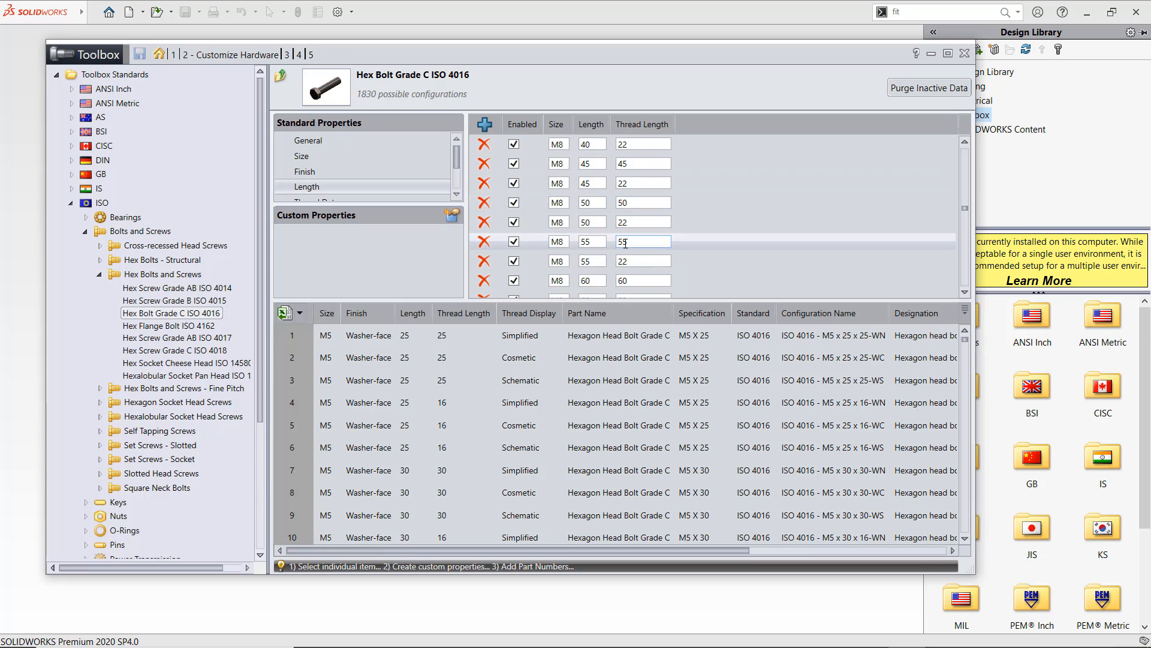
{"action": "scroll", "coordinate": [624, 243], "scroll_direction": "down", "scroll_amount": 10}
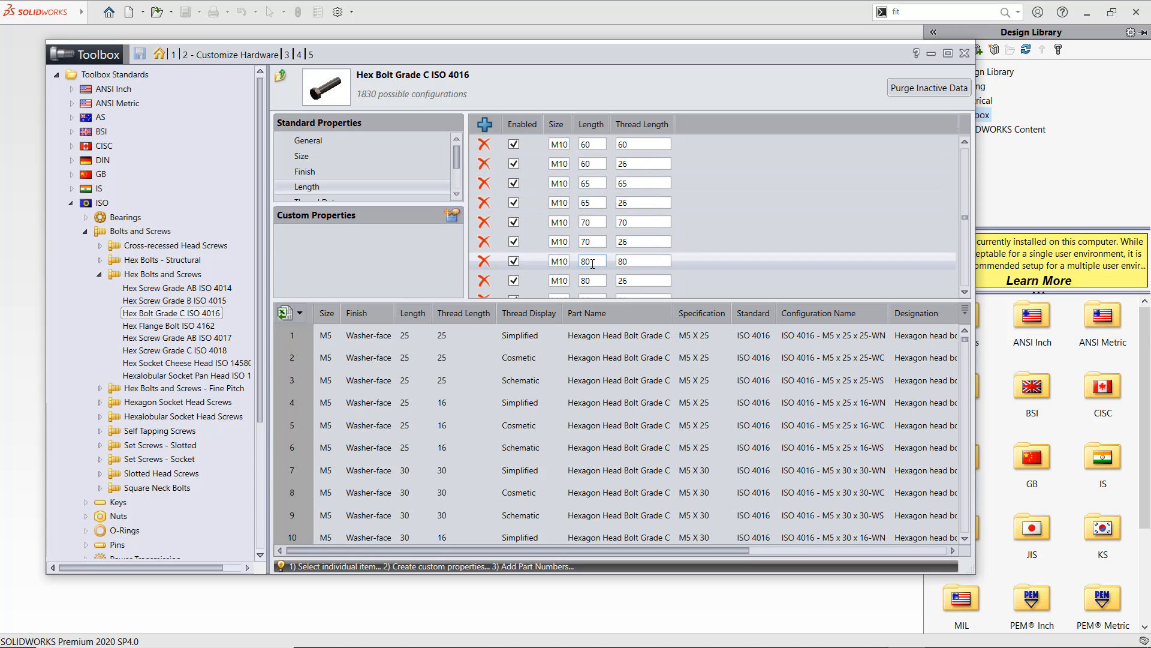
{"action": "scroll", "coordinate": [588, 204], "scroll_direction": "up", "scroll_amount": 3}
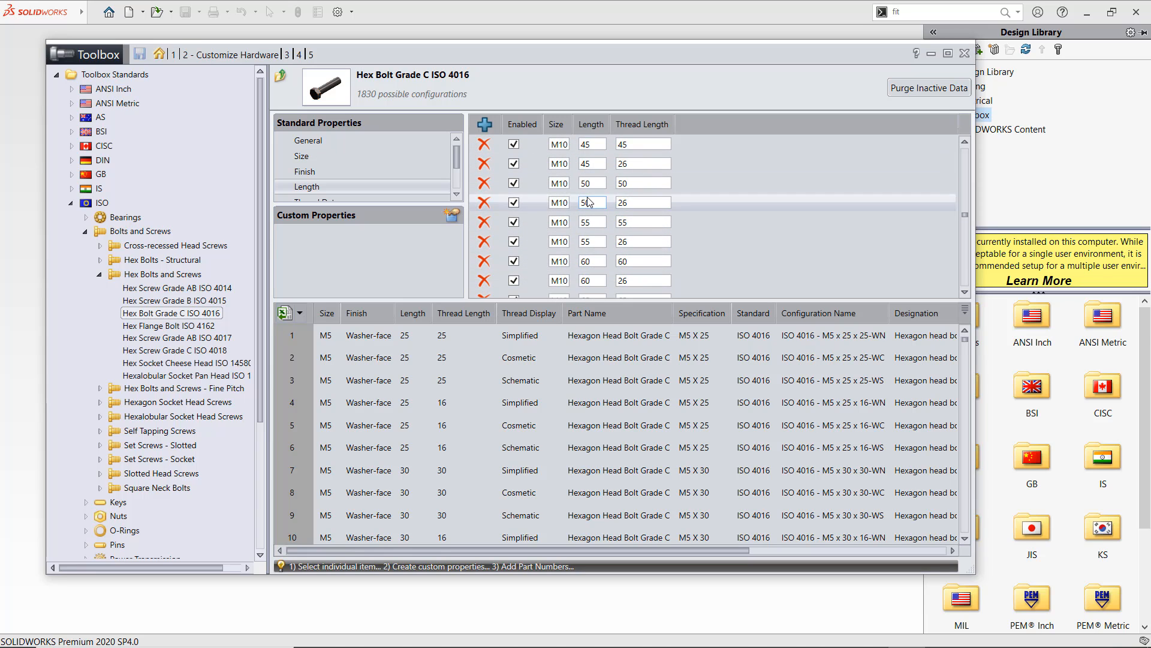
{"action": "scroll", "coordinate": [588, 202], "scroll_direction": "up", "scroll_amount": 7}
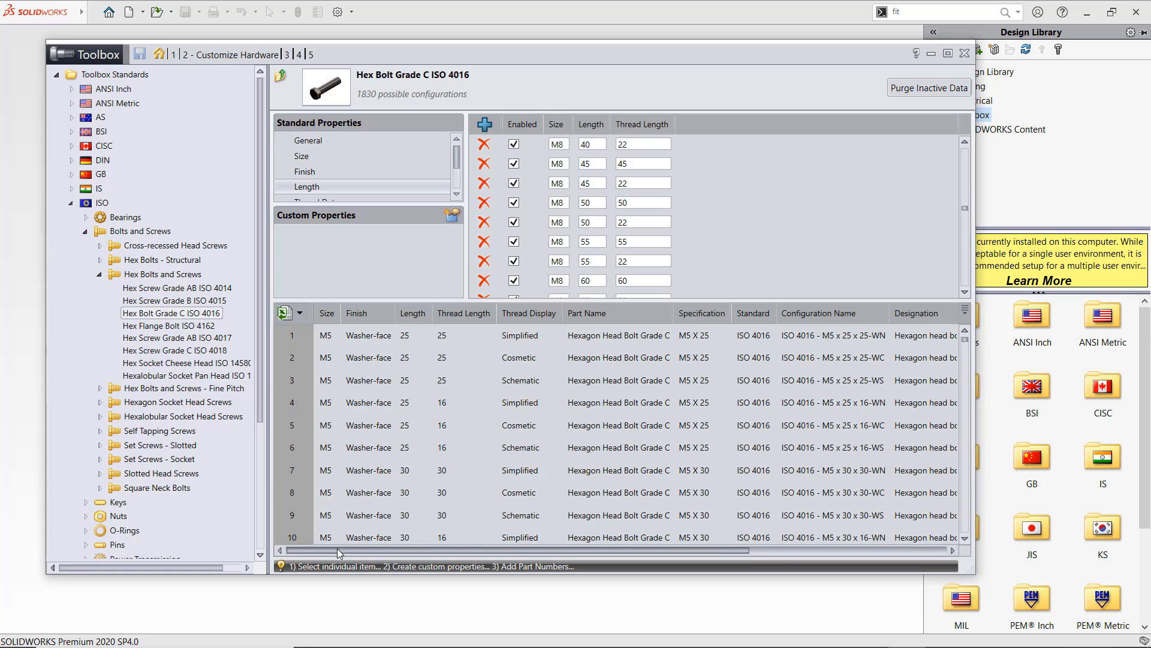
{"action": "left_click_drag", "start_coordinate": [337, 549], "coordinate": [637, 539]}
{"action": "left_click_drag", "start_coordinate": [486, 543], "coordinate": [374, 549]}
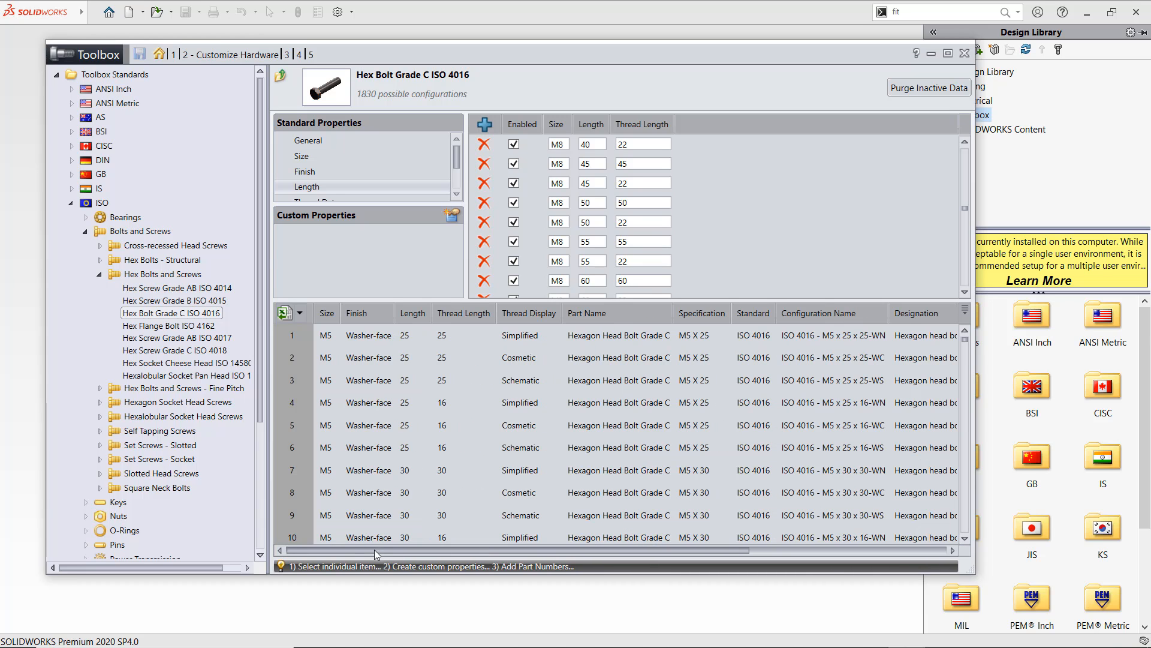
Export the bolt's configuration data to the Excel workbook ISO_Hex Bolt Grade C ISO 4016 in the Part2 folder
{"action": "left_click", "coordinate": [299, 312]}
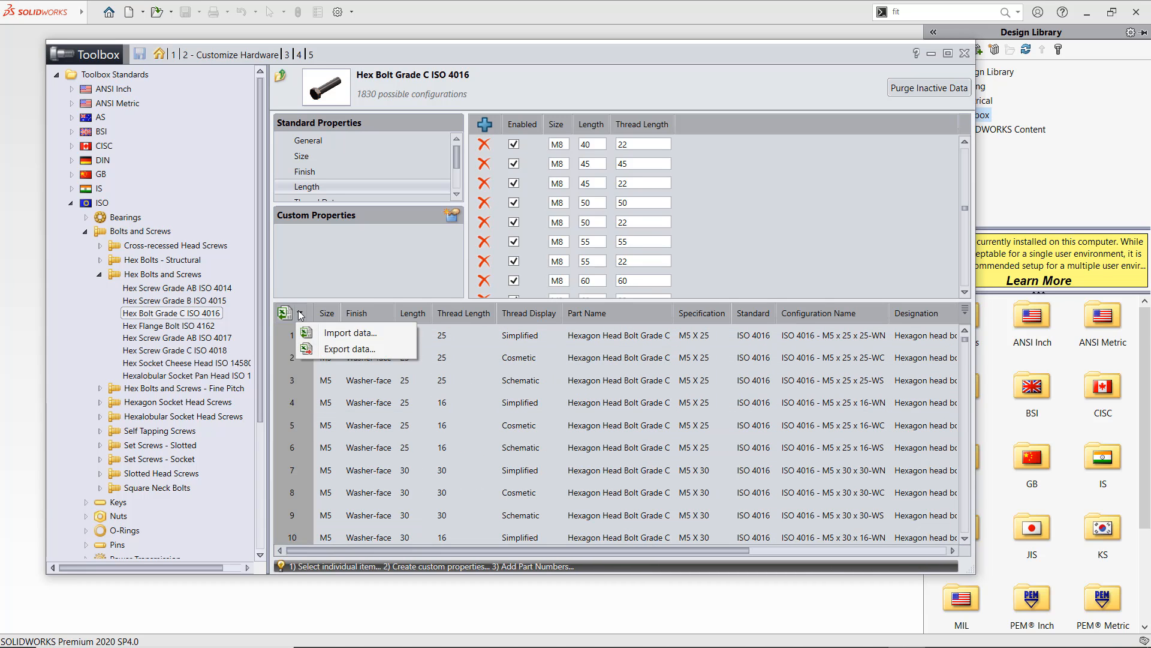
{"action": "left_click", "coordinate": [350, 349]}
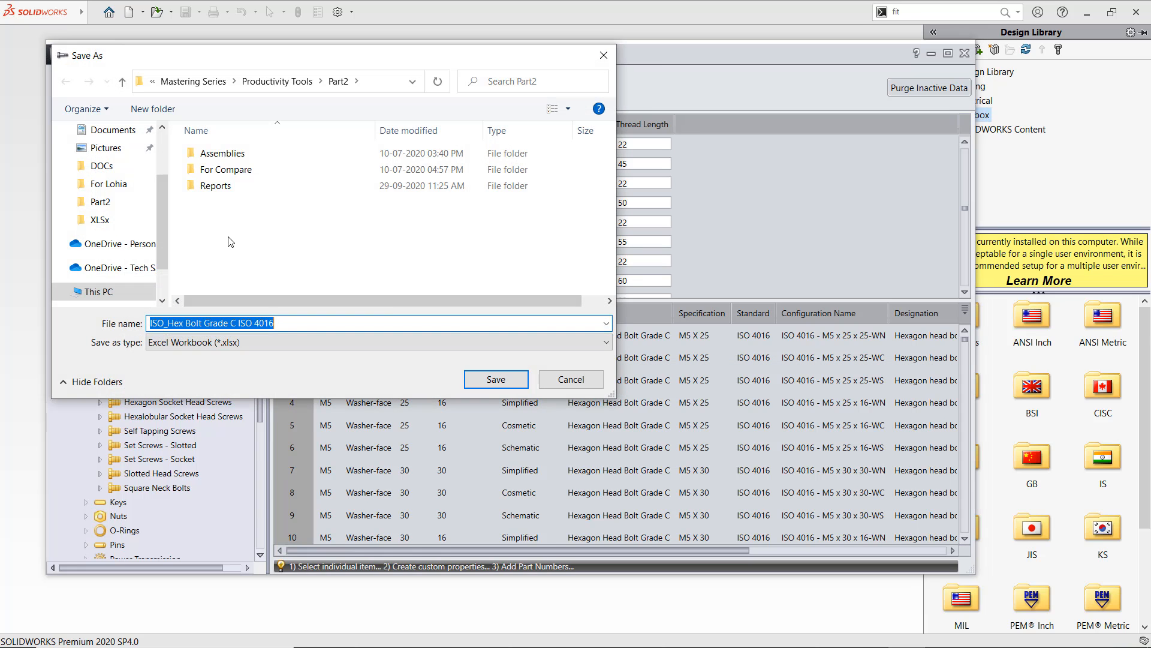
{"action": "left_click", "coordinate": [497, 379]}
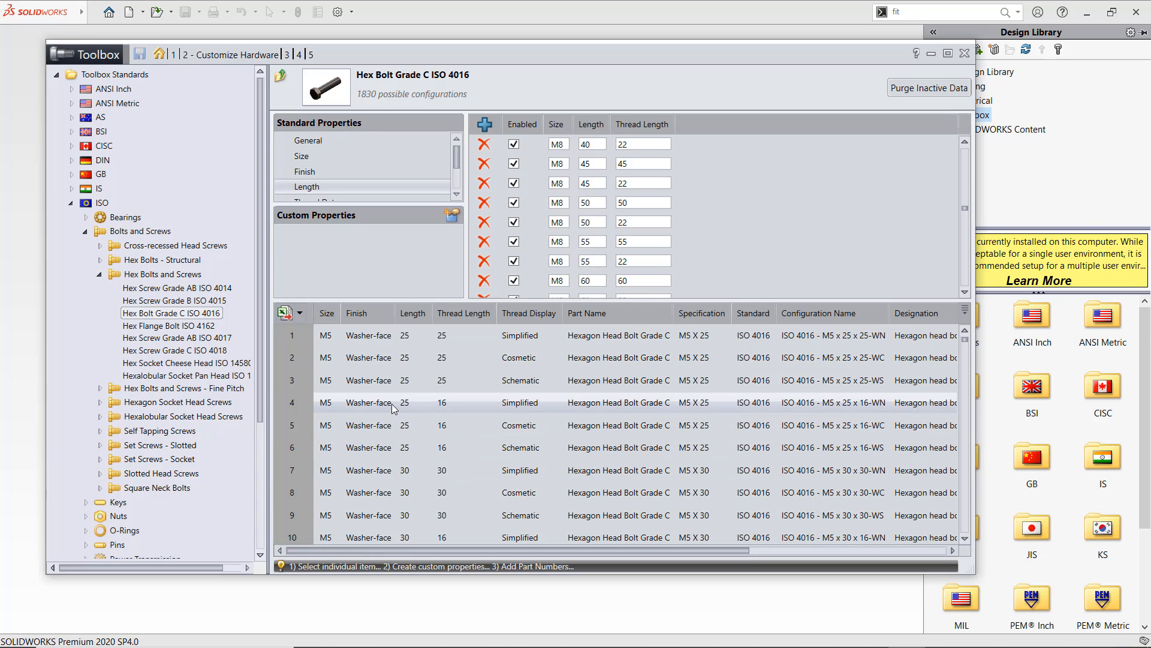
Close the Thickness Analysis Report window, switch to File Explorer and open the exported ISO_Hex Bolt Grade C ISO 4016 workbook from Part2 in Excel
{"action": "key", "text": "alt+Tab"}
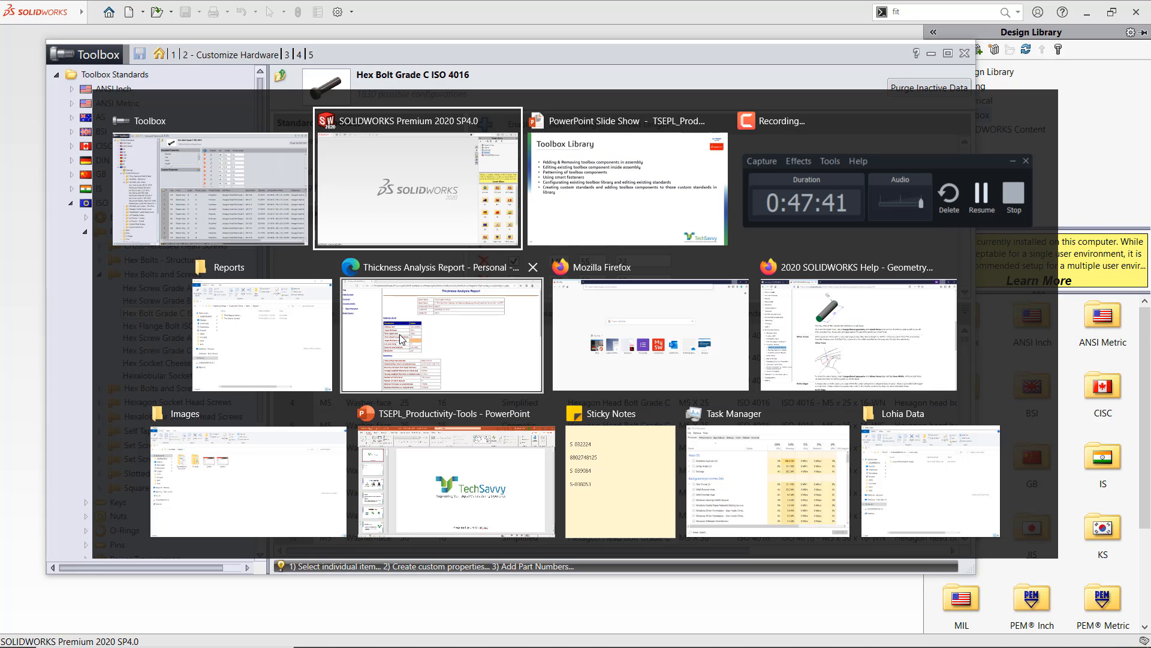
{"action": "left_click", "coordinate": [531, 267]}
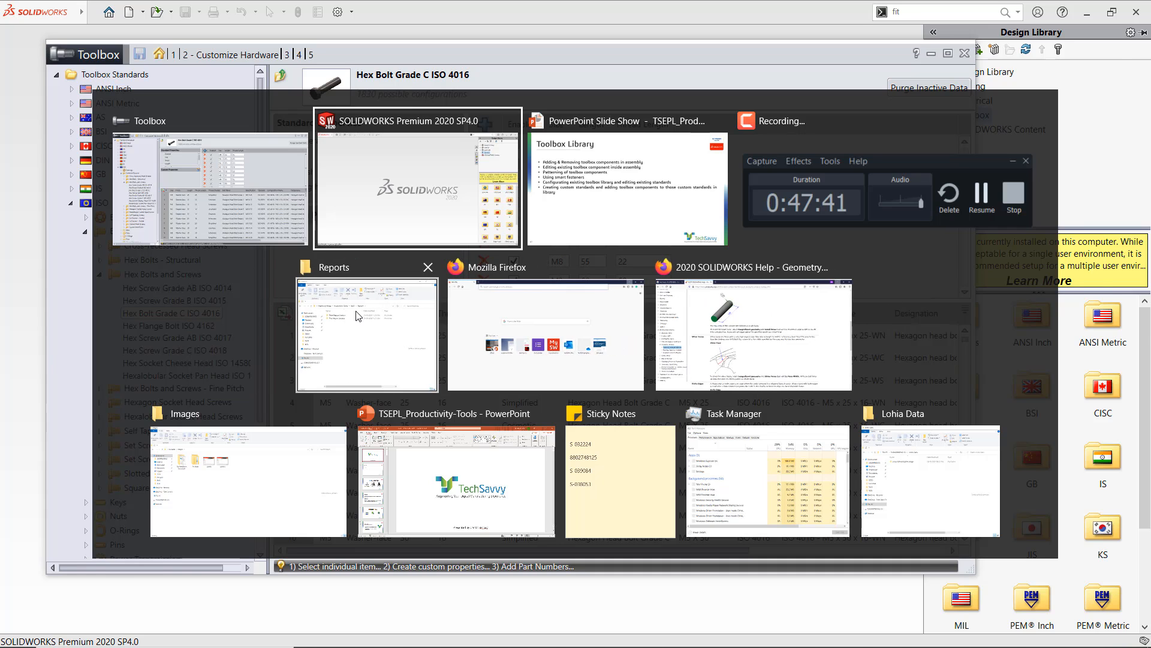
{"action": "left_click", "coordinate": [336, 312]}
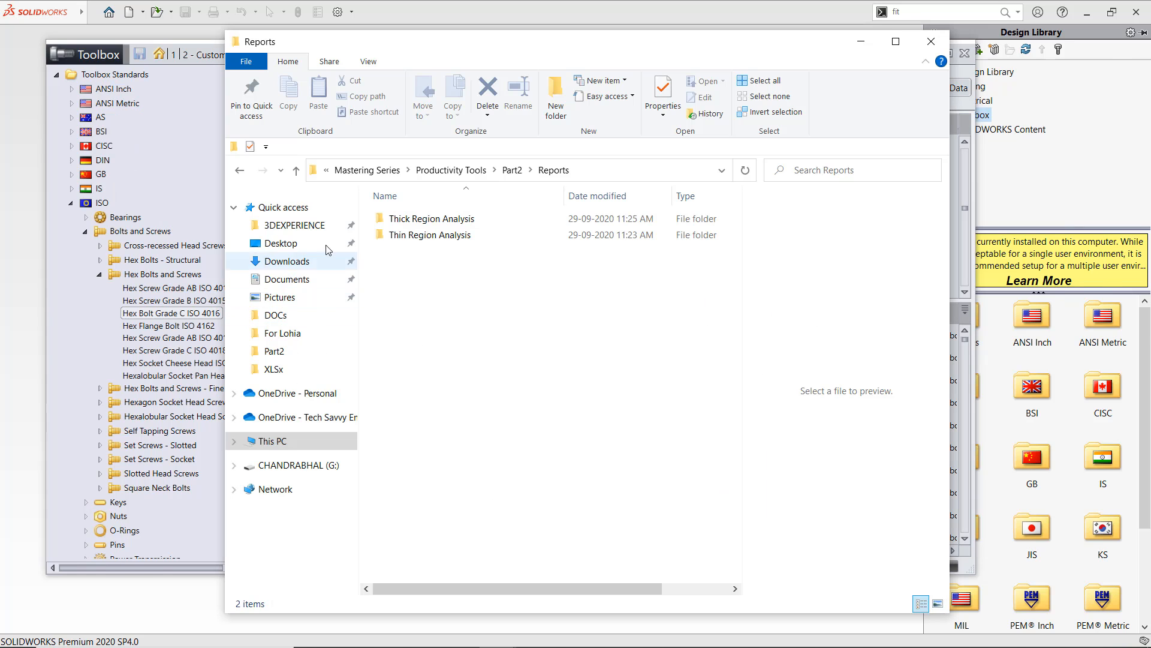
{"action": "left_click", "coordinate": [512, 171]}
{"action": "scroll", "coordinate": [445, 512], "scroll_direction": "right", "scroll_amount": 2}
{"action": "scroll", "coordinate": [445, 512], "scroll_direction": "left", "scroll_amount": 2}
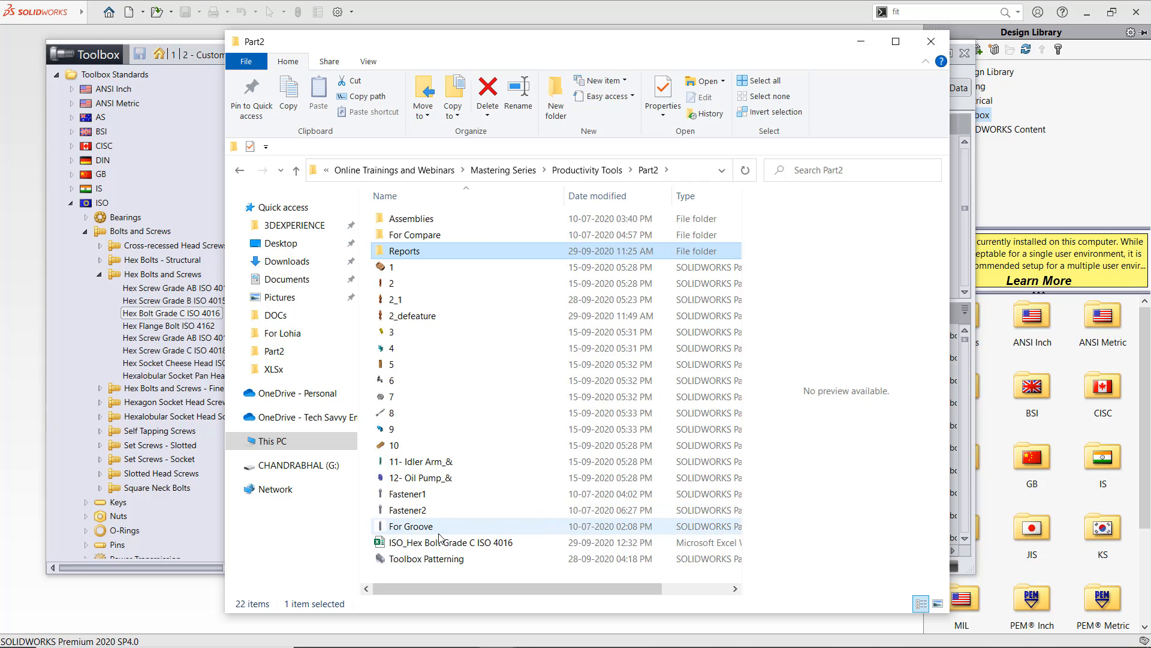
{"action": "left_click", "coordinate": [444, 543]}
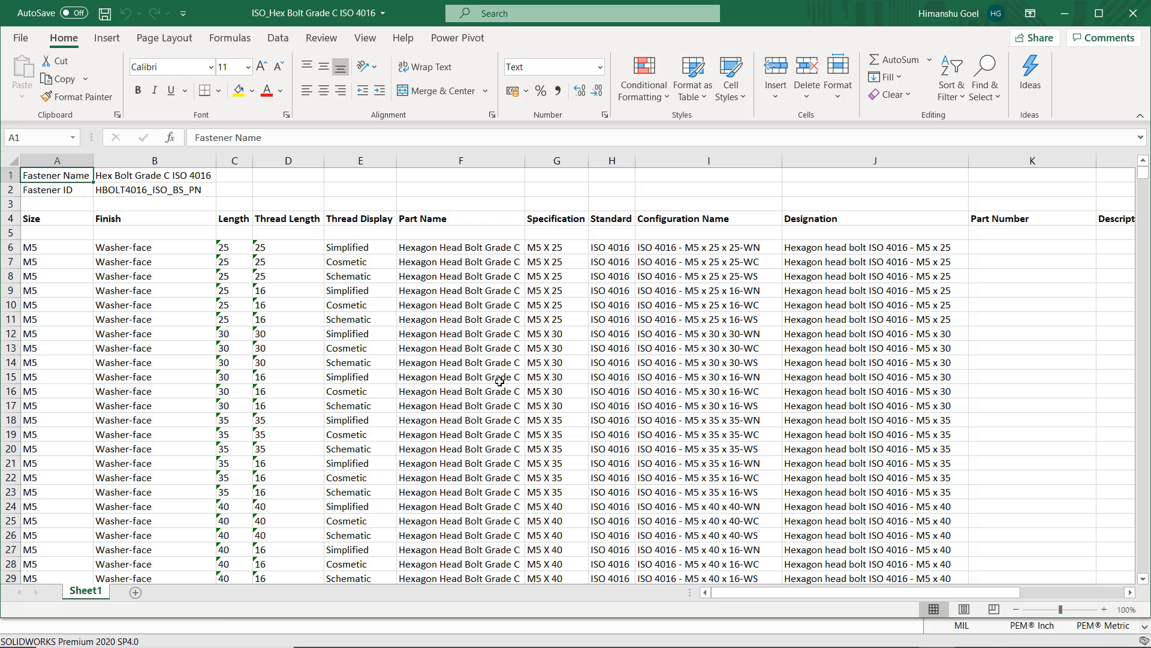
Enter ABCD12345 as the first Part Number in K6 and fill the series down to ABCD12363 in K24
{"action": "scroll", "coordinate": [794, 593], "scroll_direction": "right", "scroll_amount": 3}
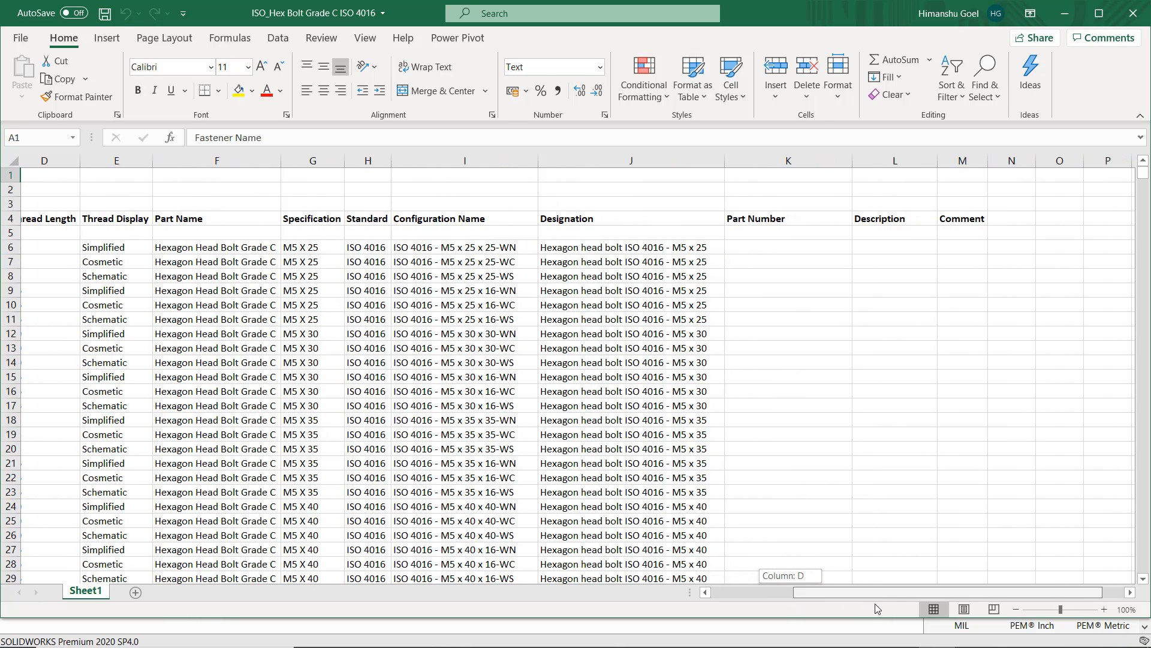
{"action": "left_click", "coordinate": [789, 247]}
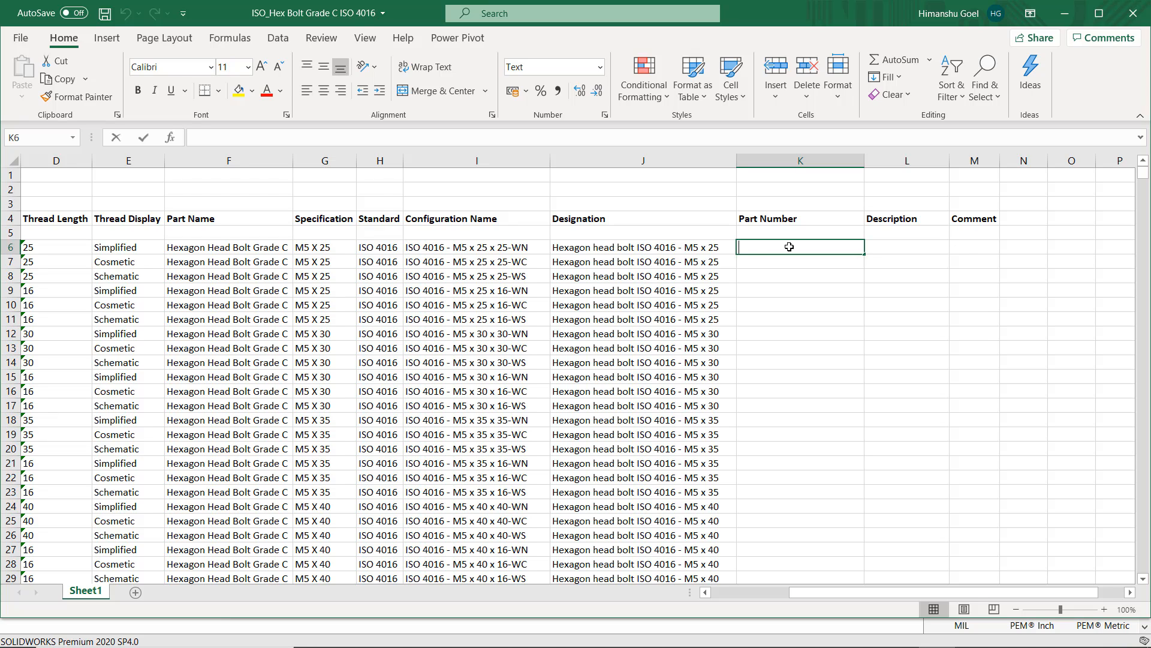
{"action": "type", "text": "ABCD12345"}
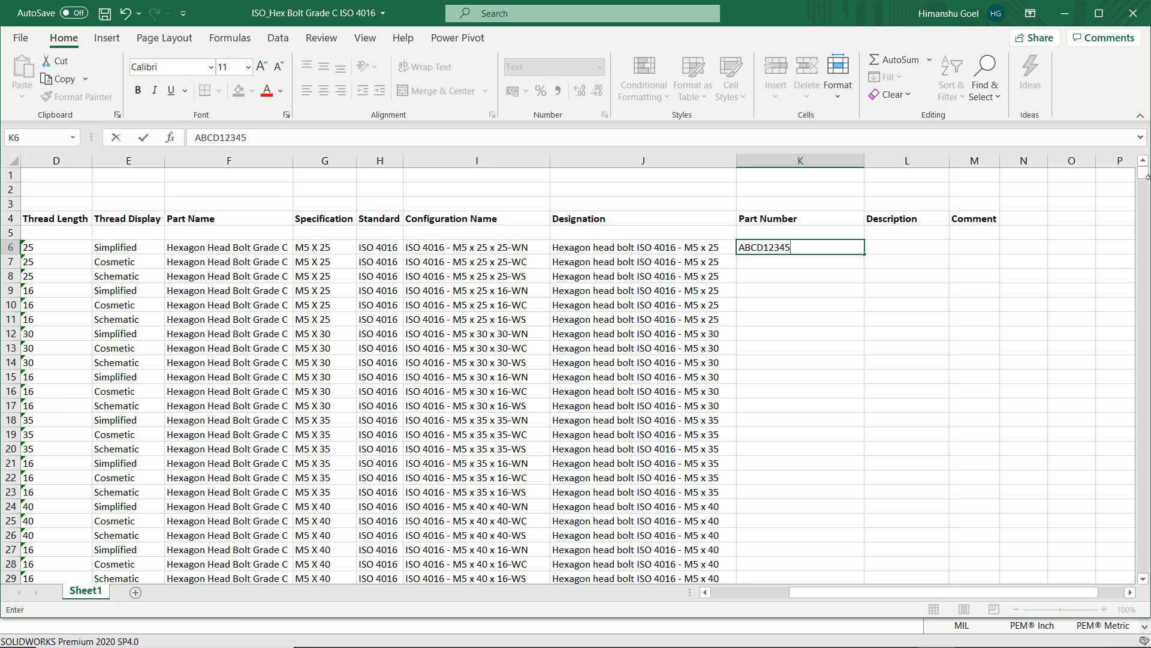
{"action": "left_click_drag", "start_coordinate": [866, 254], "coordinate": [855, 520]}
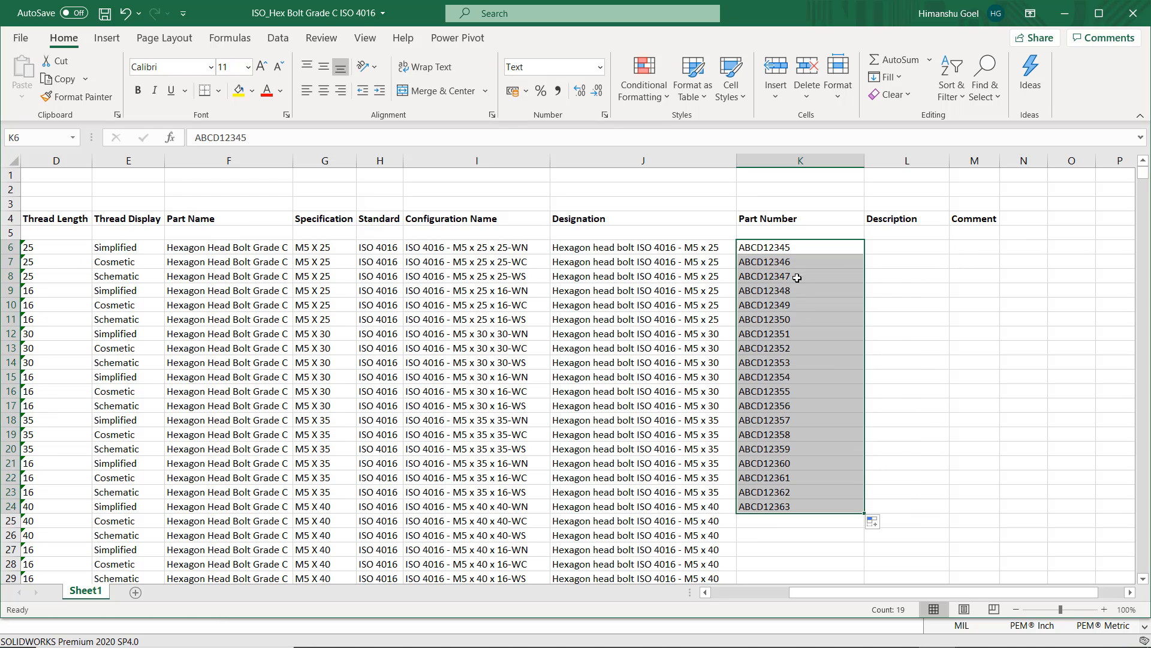
Enter ABCDEFGH as the Description in L6 and fill it down through L16
{"action": "left_click", "coordinate": [924, 363]}
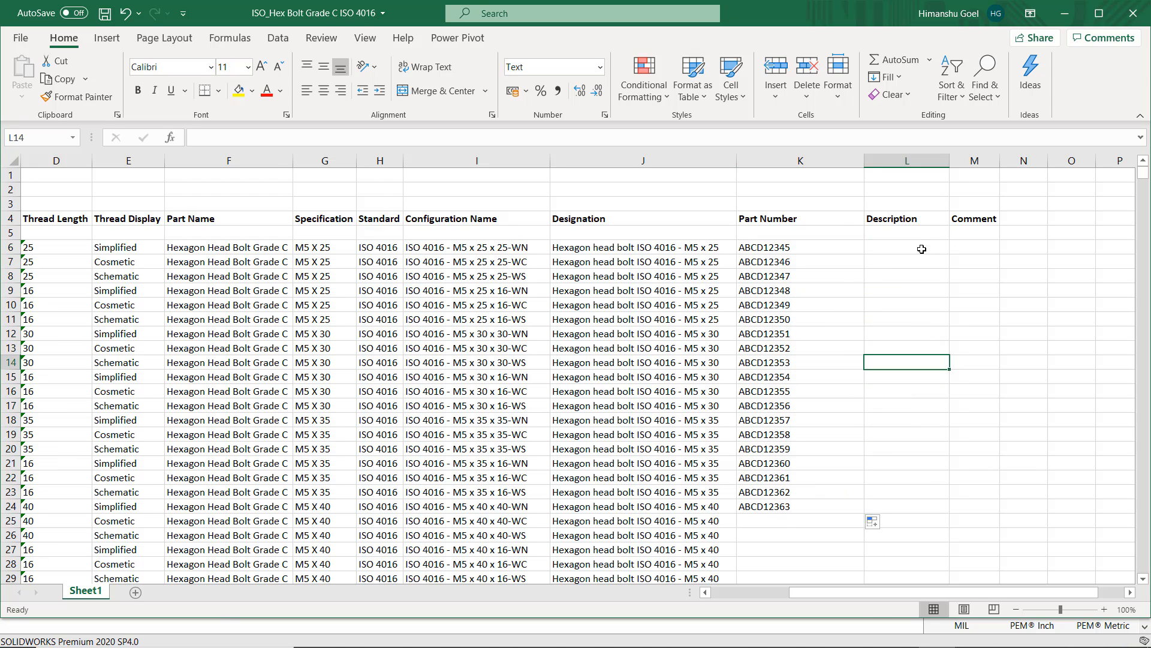
{"action": "left_click", "coordinate": [921, 248]}
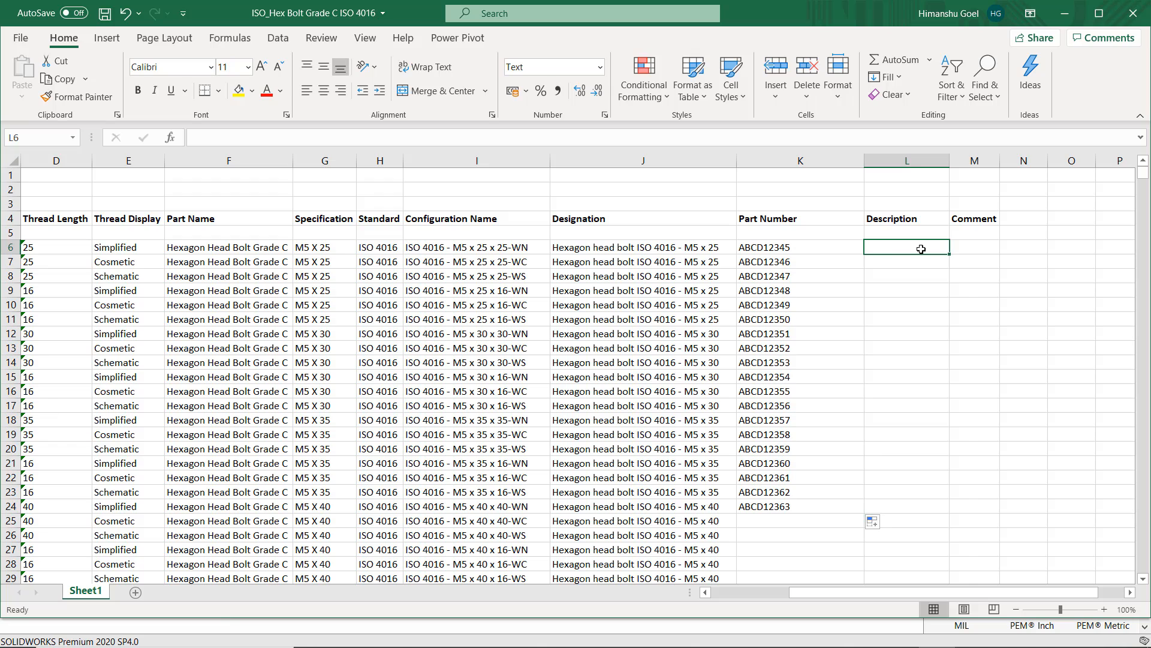
{"action": "type", "text": "ABCD"}
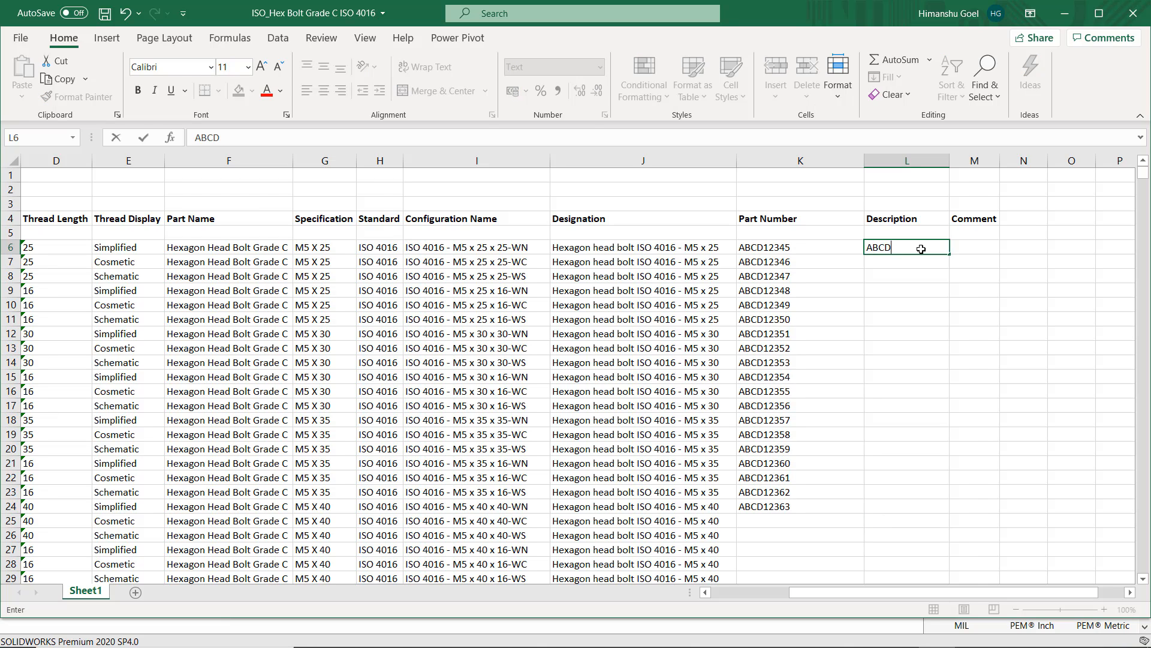
{"action": "type", "text": "FEFGH"}
{"action": "left_click_drag", "start_coordinate": [951, 255], "coordinate": [946, 395]}
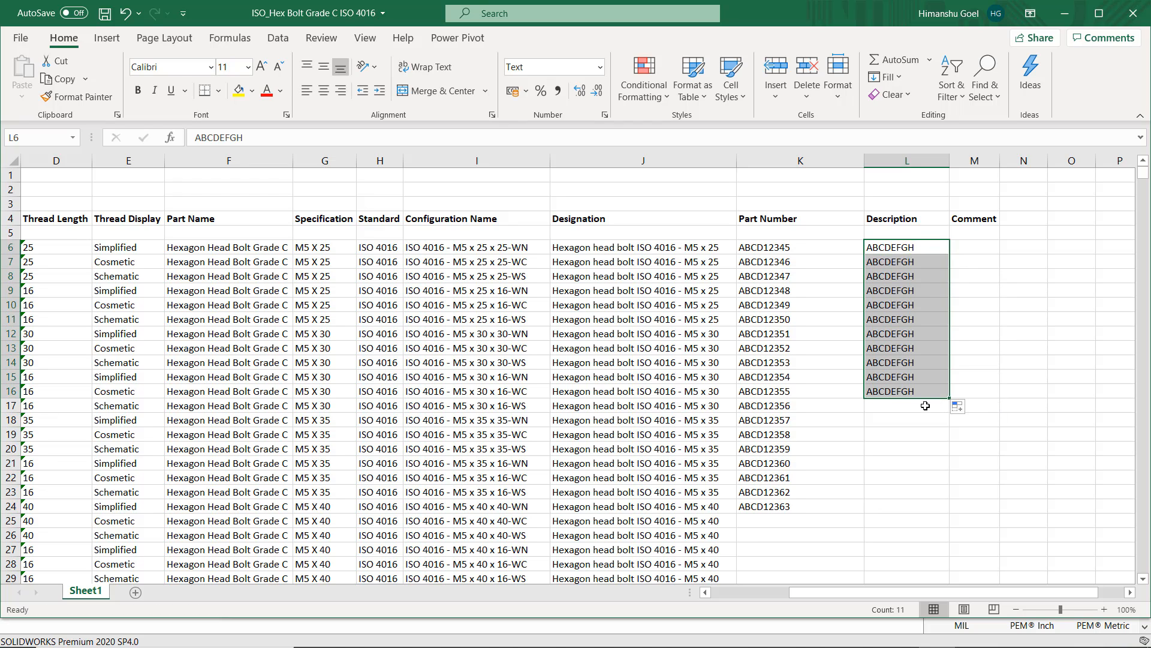
Enter IJKLMNOP as the Description in L17 and fill it down through L24
{"action": "left_click", "coordinate": [925, 406]}
{"action": "type", "text": "IJ"}
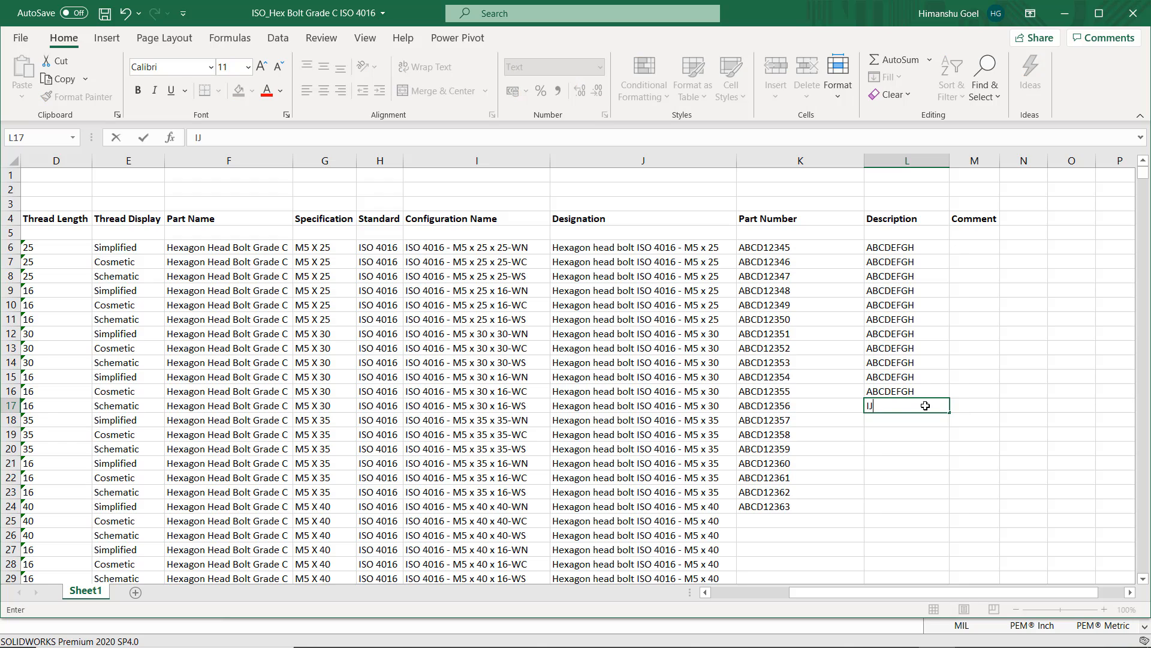
{"action": "type", "text": "KLMNOP"}
{"action": "left_click_drag", "start_coordinate": [952, 414], "coordinate": [956, 508]}
Save and close the workbook, and minimize File Explorer to return to the Toolbox configuration
{"action": "key", "text": "ctrl+s"}
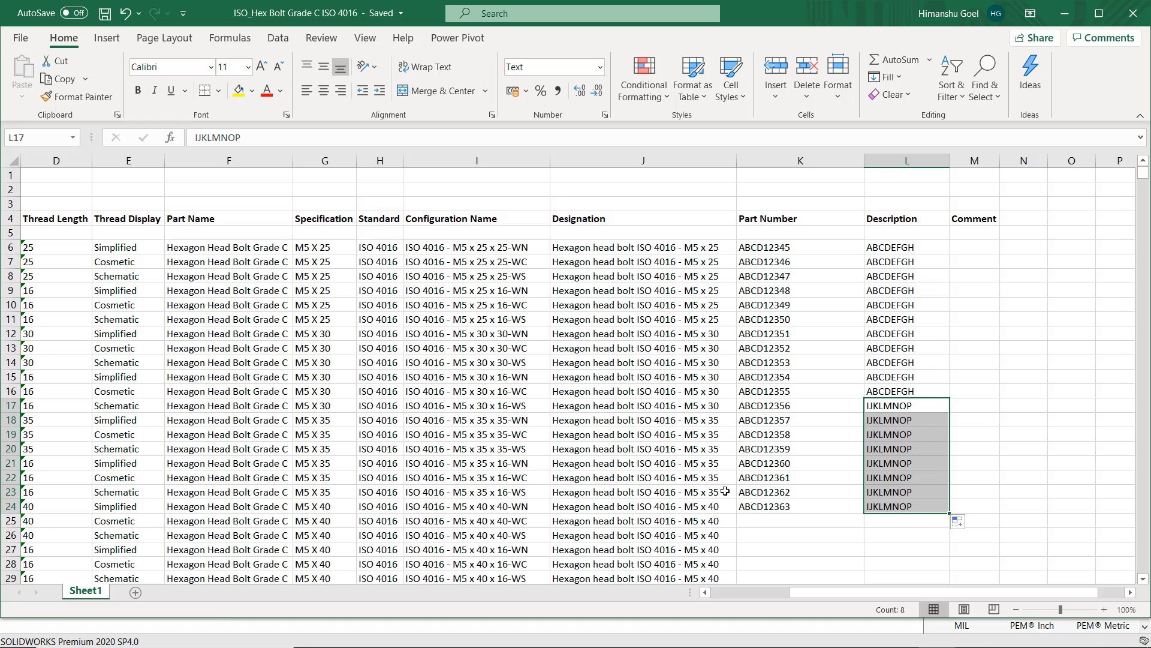
{"action": "left_click", "coordinate": [1132, 12]}
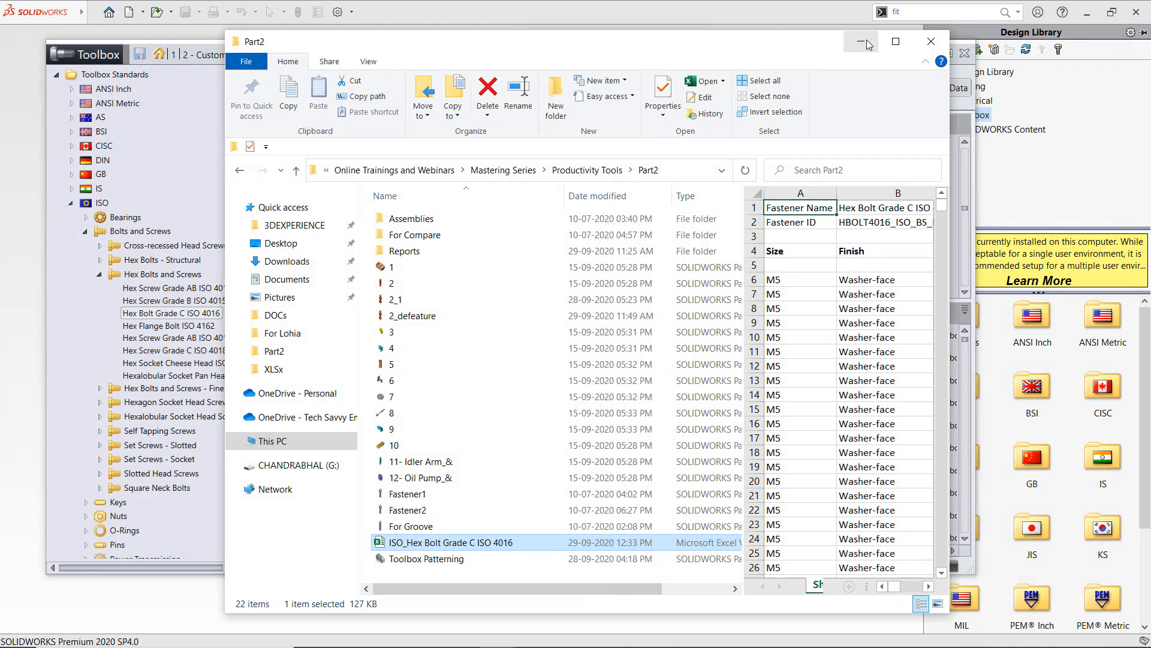
{"action": "left_click", "coordinate": [867, 45]}
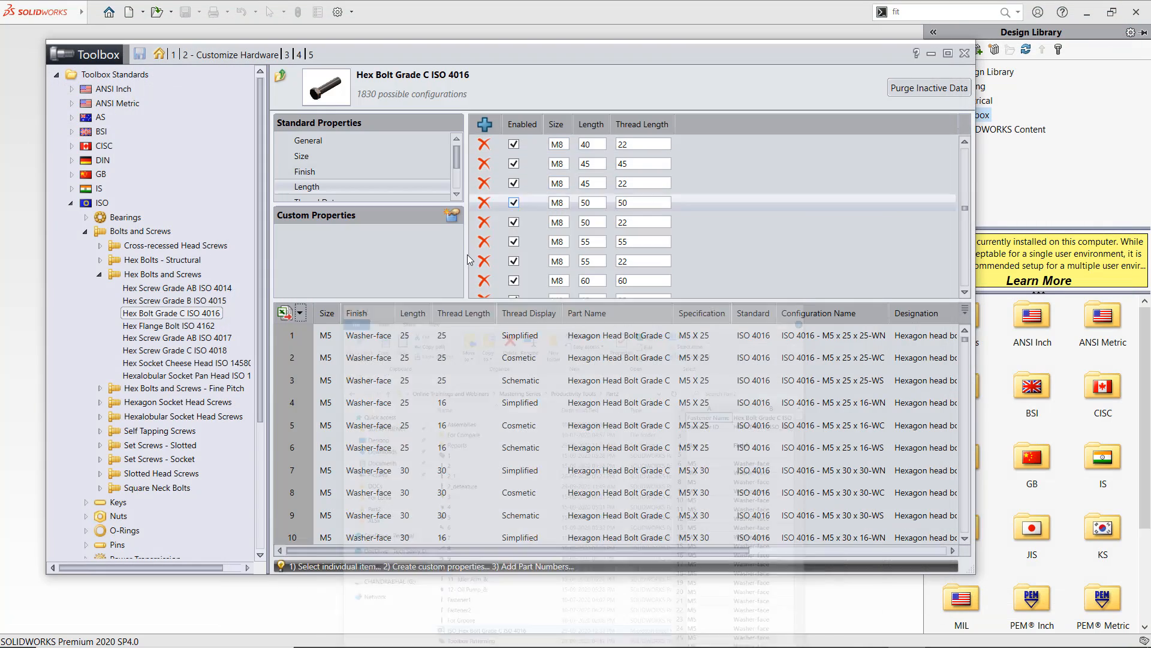
Import the edited Excel workbook ISO_Hex Bolt Grade C ISO 4016 into the Hex Bolt Grade C ISO 4016 configuration data
{"action": "left_click", "coordinate": [300, 312]}
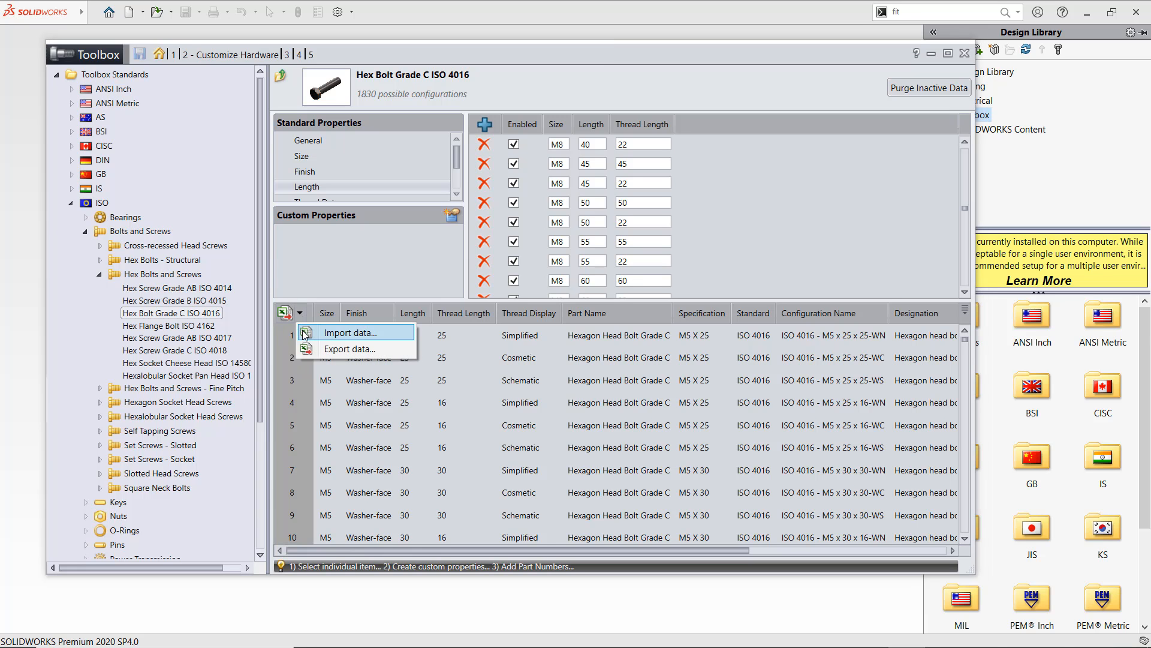
{"action": "left_click", "coordinate": [302, 333]}
{"action": "left_click", "coordinate": [212, 204]}
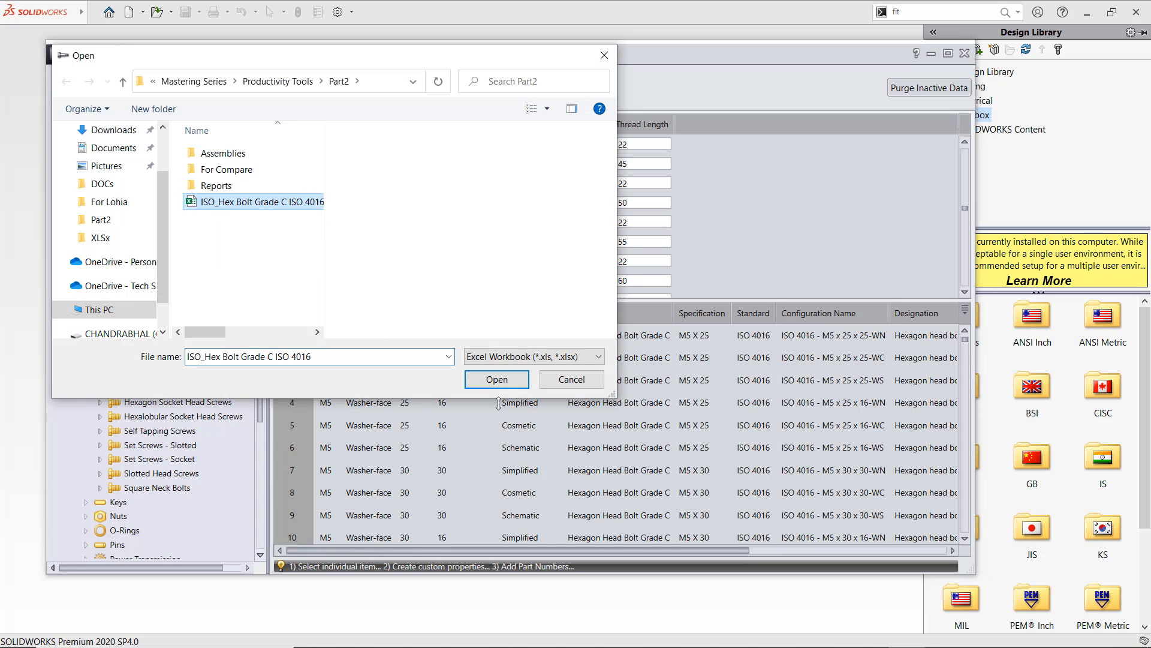
{"action": "left_click", "coordinate": [497, 379]}
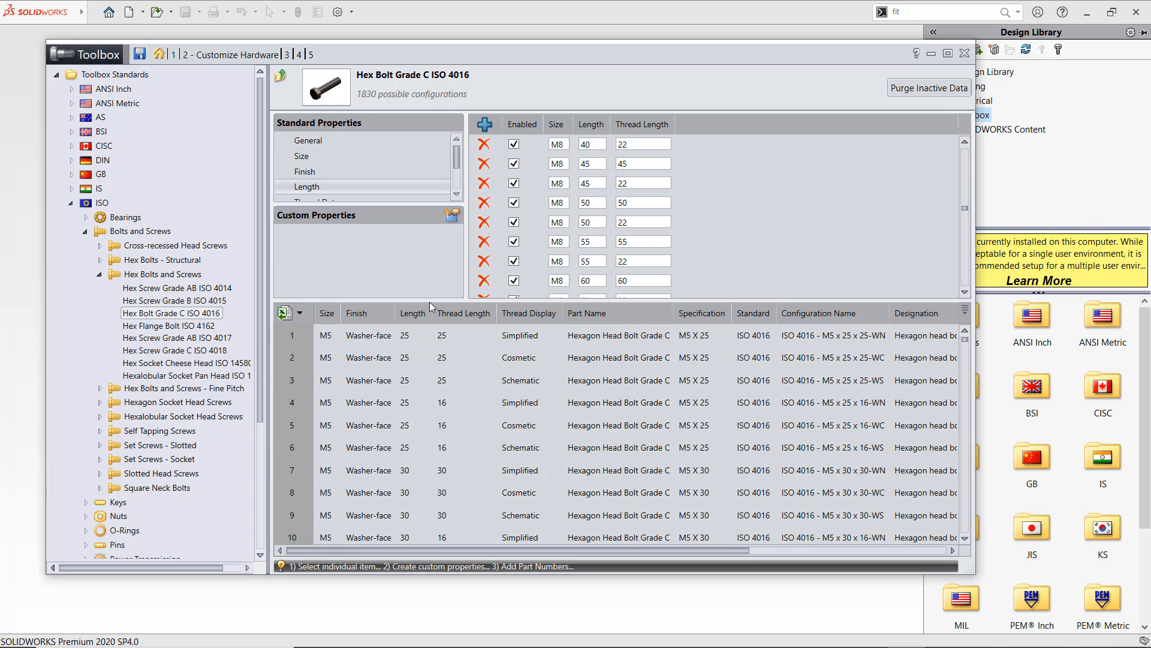
Review the imported Part Number and Description columns in the Hex Bolt Grade C configuration table
{"action": "scroll", "coordinate": [498, 441], "scroll_direction": "down", "scroll_amount": 4}
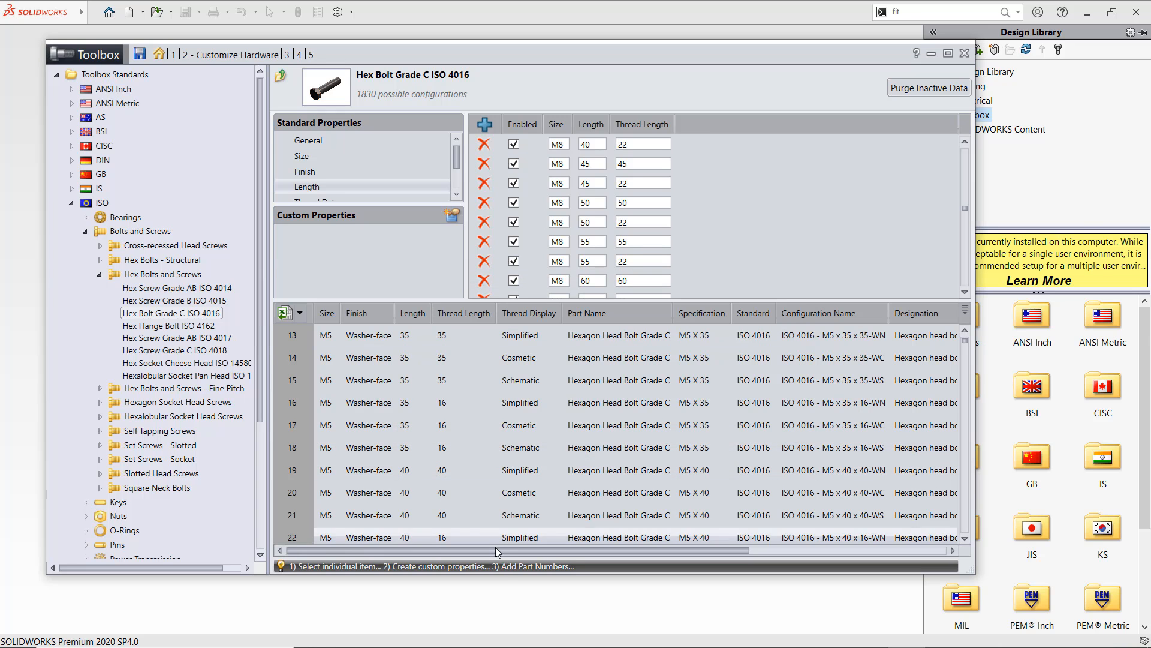
{"action": "left_click_drag", "start_coordinate": [508, 551], "coordinate": [792, 555]}
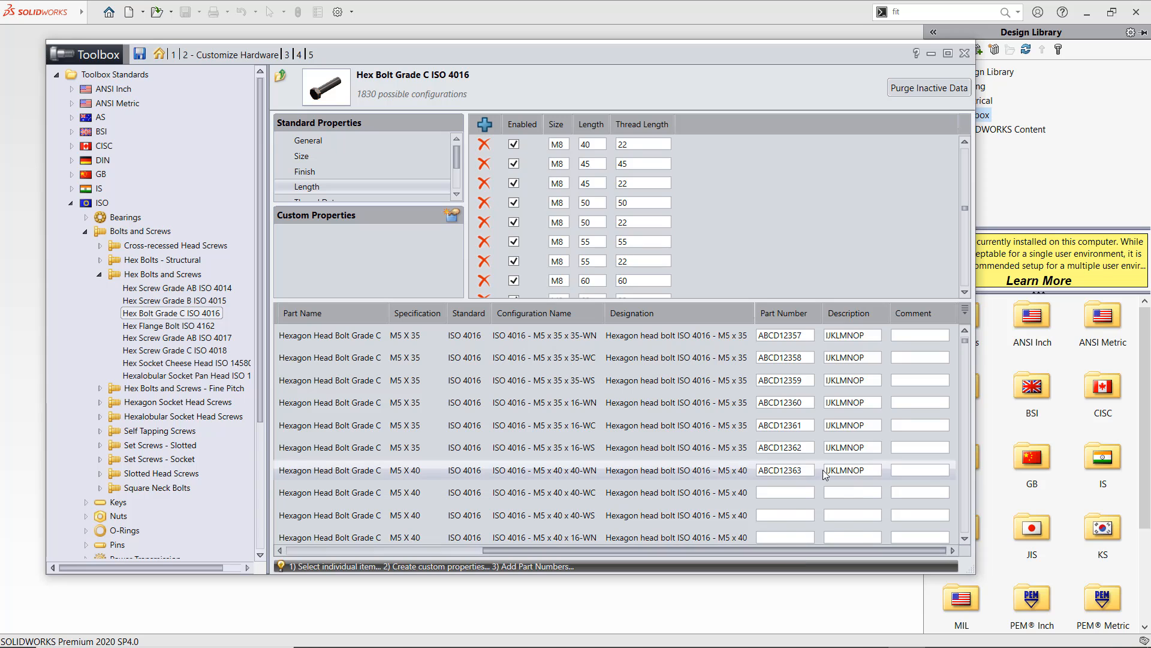
{"action": "scroll", "coordinate": [824, 469], "scroll_direction": "up", "scroll_amount": 4}
{"action": "scroll", "coordinate": [811, 421], "scroll_direction": "down", "scroll_amount": 3}
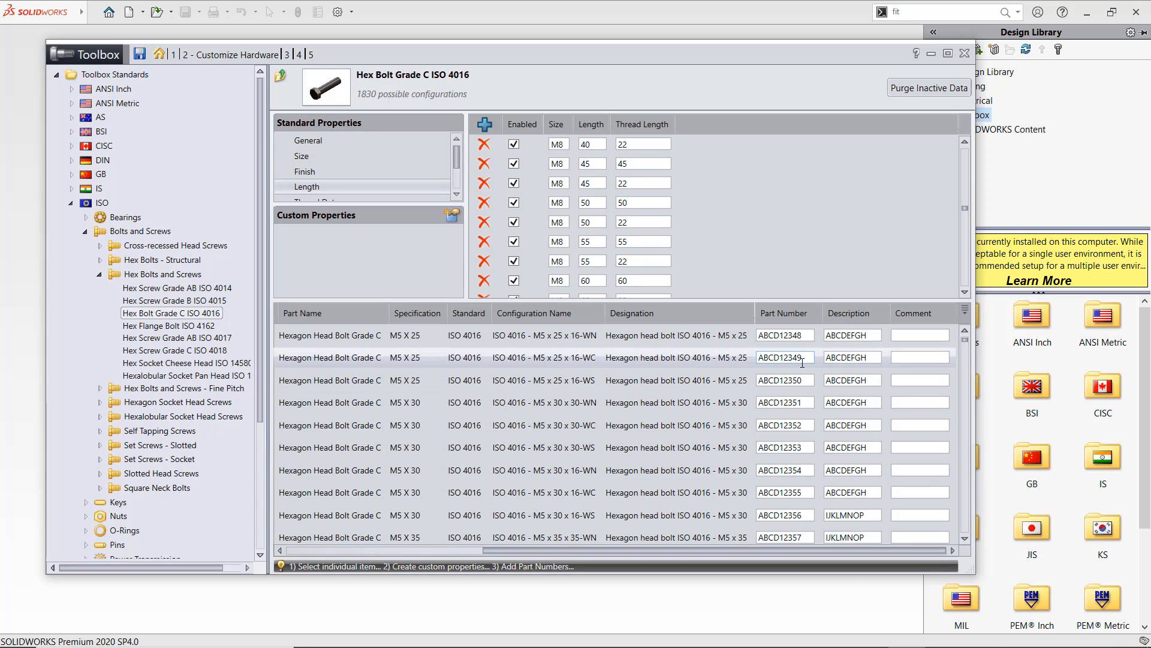
{"action": "scroll", "coordinate": [810, 422], "scroll_direction": "up", "scroll_amount": 3}
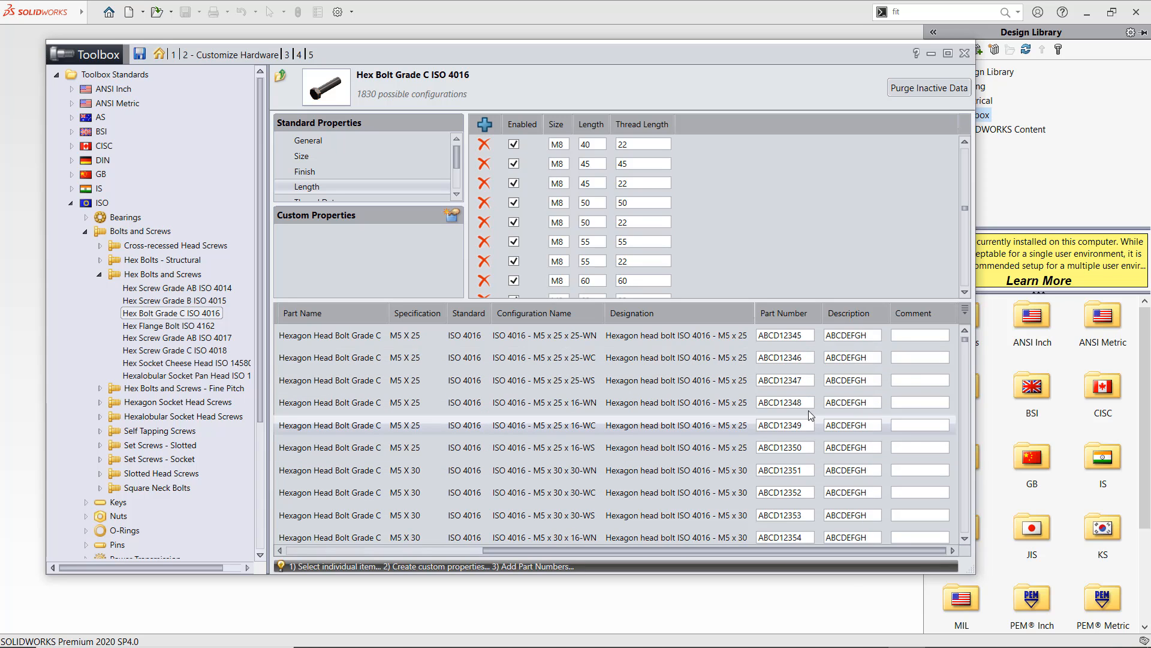
{"action": "scroll", "coordinate": [807, 390], "scroll_direction": "down", "scroll_amount": 3}
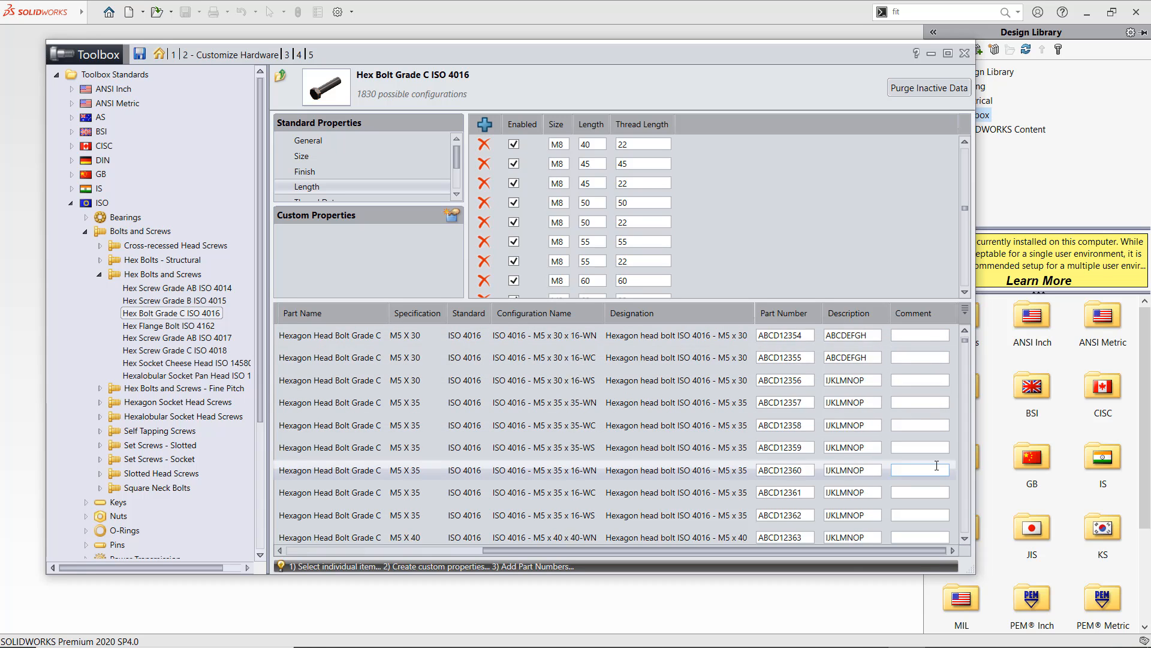
{"action": "scroll", "coordinate": [936, 466], "scroll_direction": "up", "scroll_amount": 1}
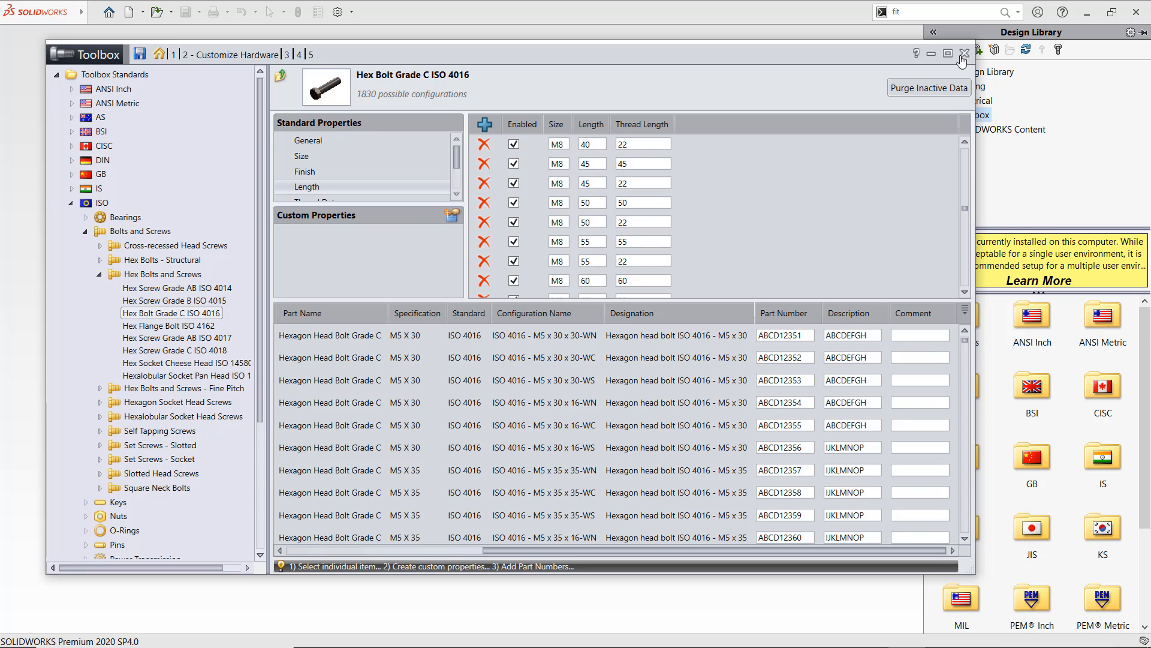
Close the Toolbox configuration and switch to the PowerPoint slide show with the Toolbox Library topics
{"action": "left_click", "coordinate": [963, 56]}
{"action": "left_click", "coordinate": [511, 328]}
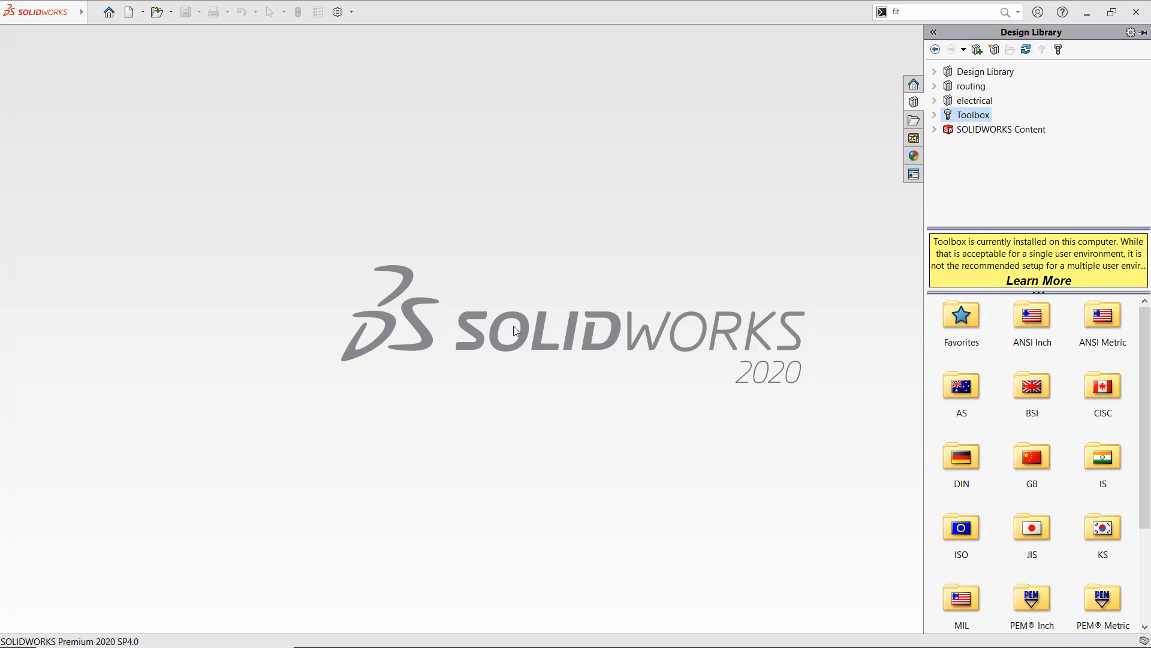
{"action": "left_click", "coordinate": [425, 221]}
{"action": "key", "text": "alt+Tab"}
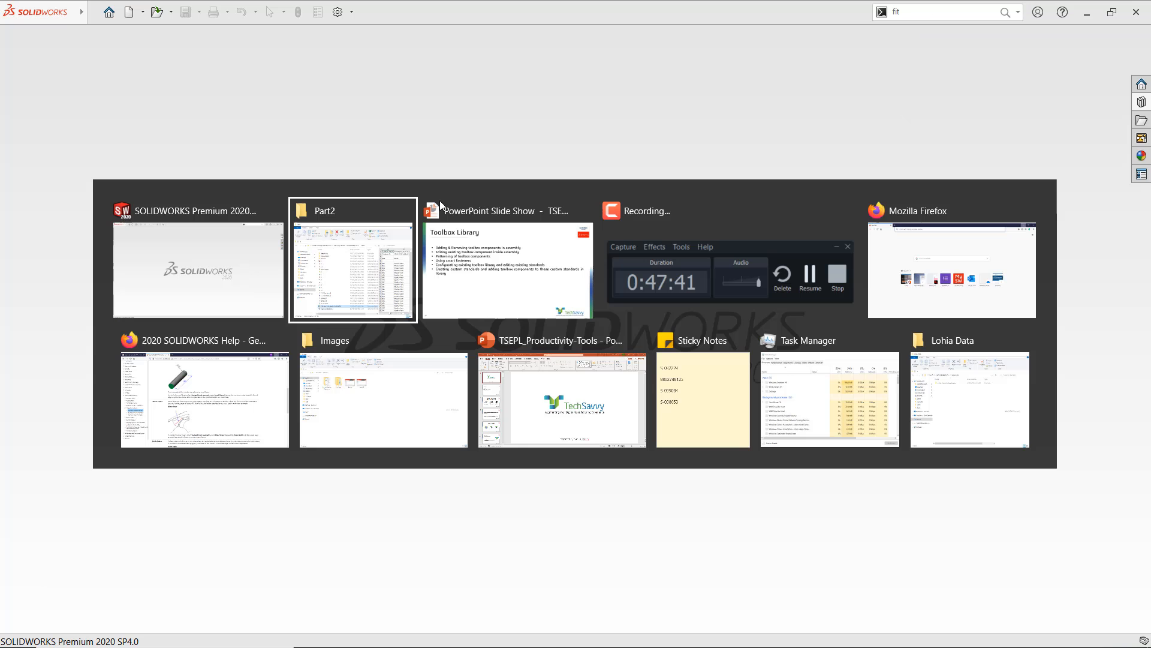
{"action": "left_click", "coordinate": [489, 252]}
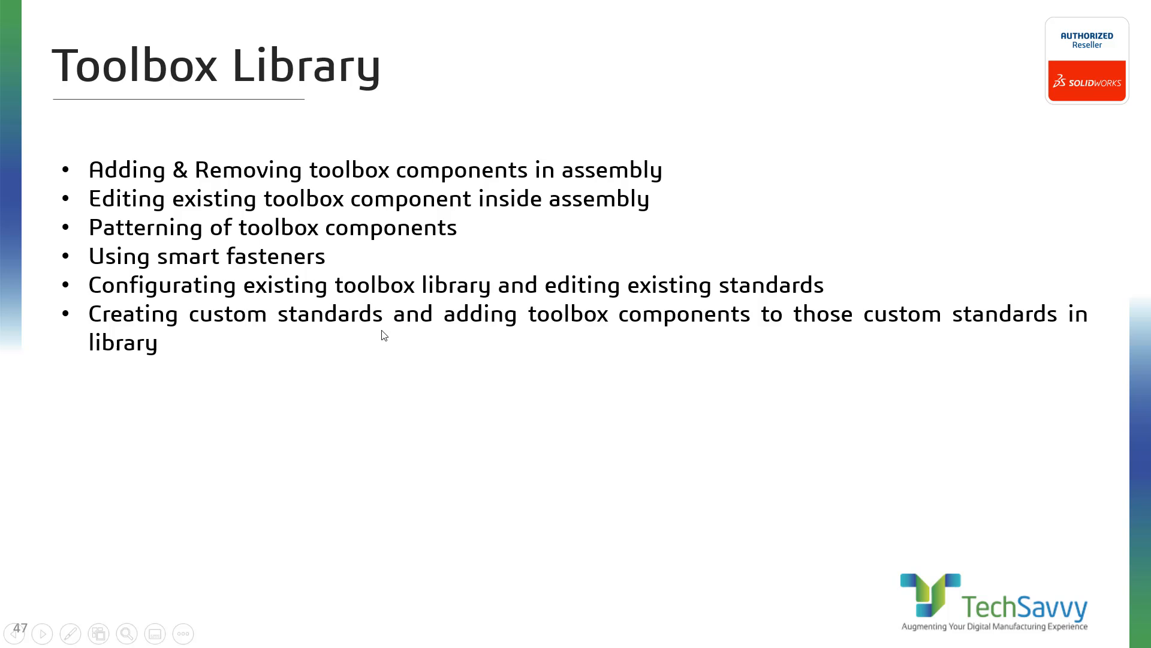
Switch back to SOLIDWORKS and open the Toolbox hardware configuration from the Design Library
{"action": "key", "text": "alt+Tab"}
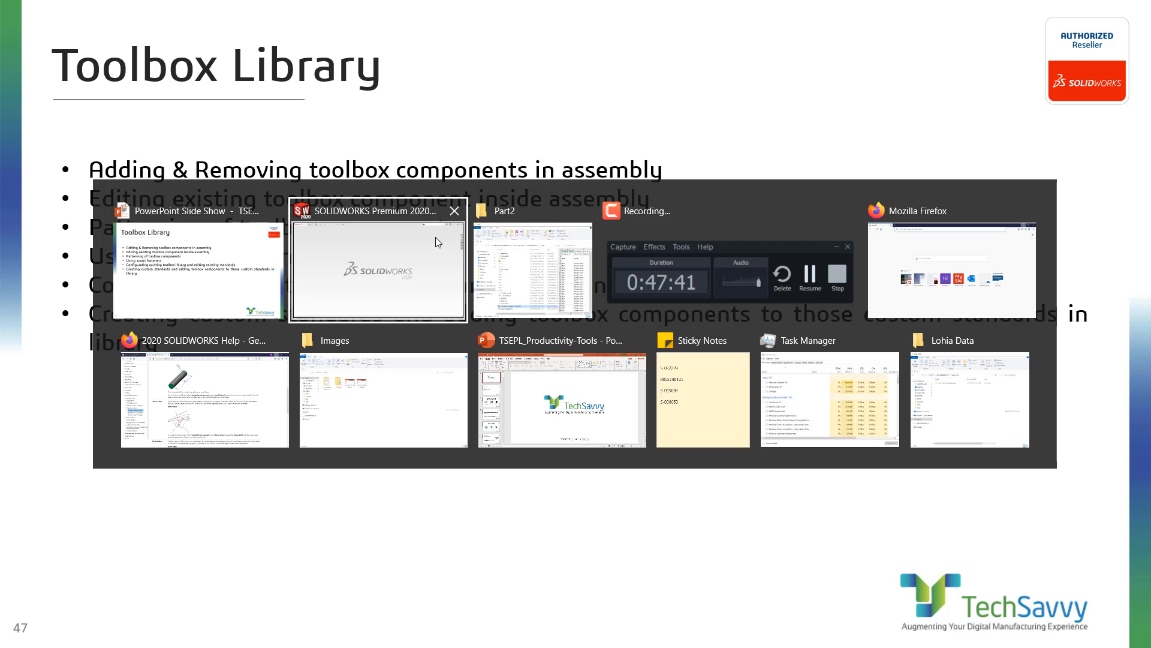
{"action": "left_click", "coordinate": [393, 268]}
{"action": "left_click", "coordinate": [1142, 103]}
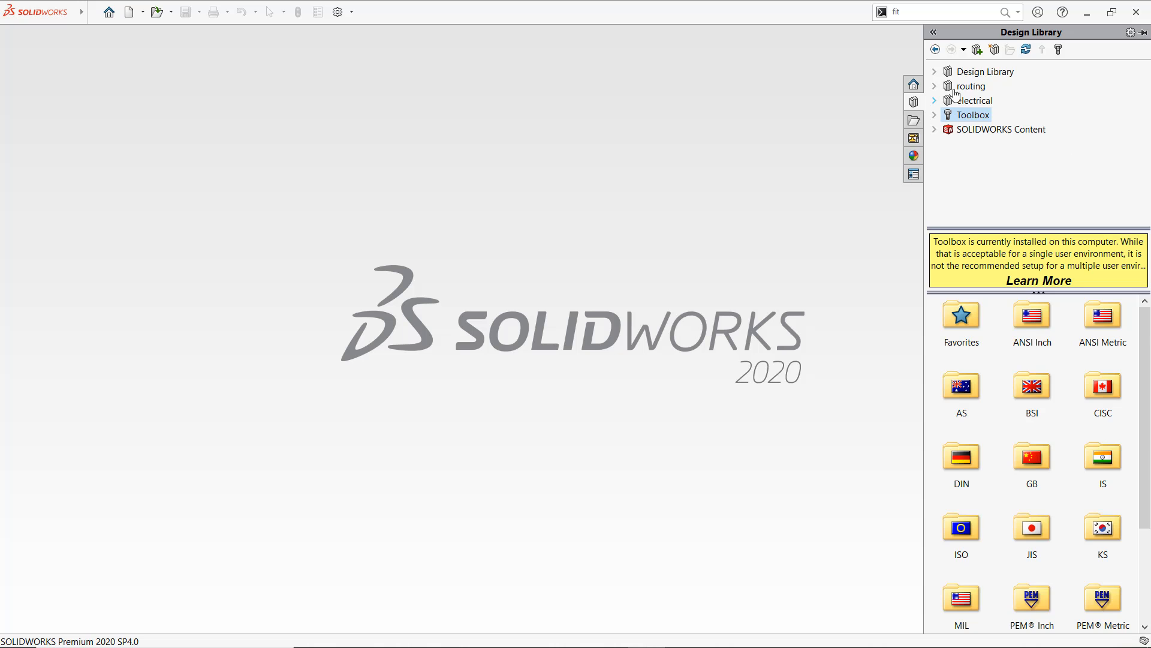
{"action": "left_click", "coordinate": [1059, 51]}
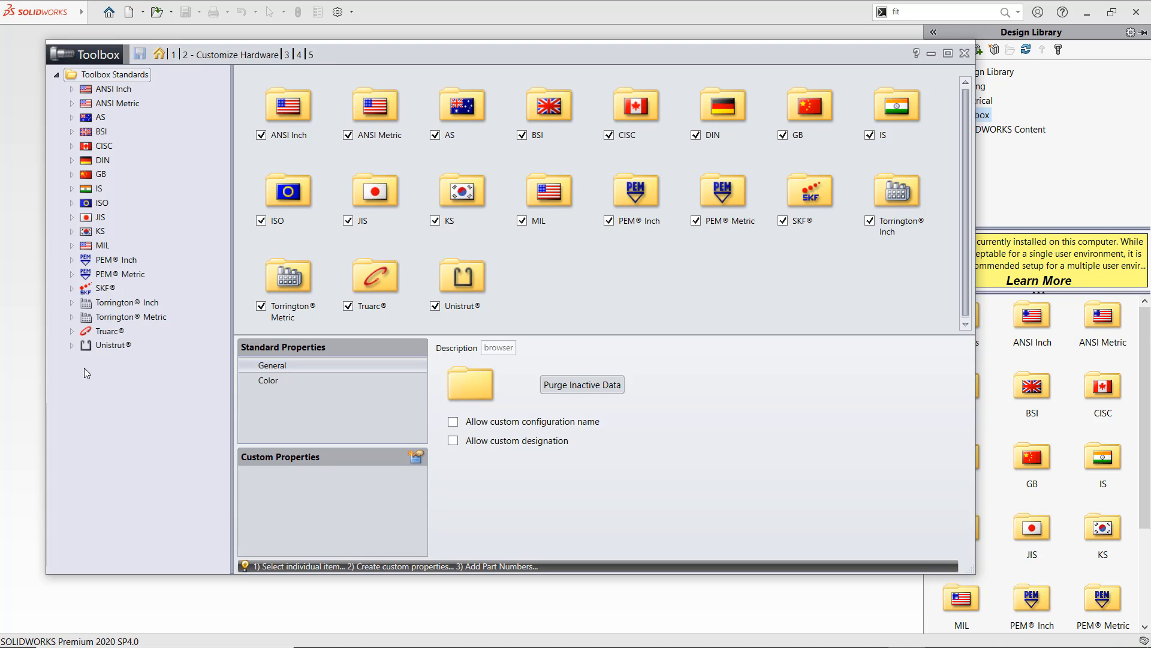
Examine the hardware categories of the GB standard and the folder options available for it
{"action": "left_click", "coordinate": [84, 174]}
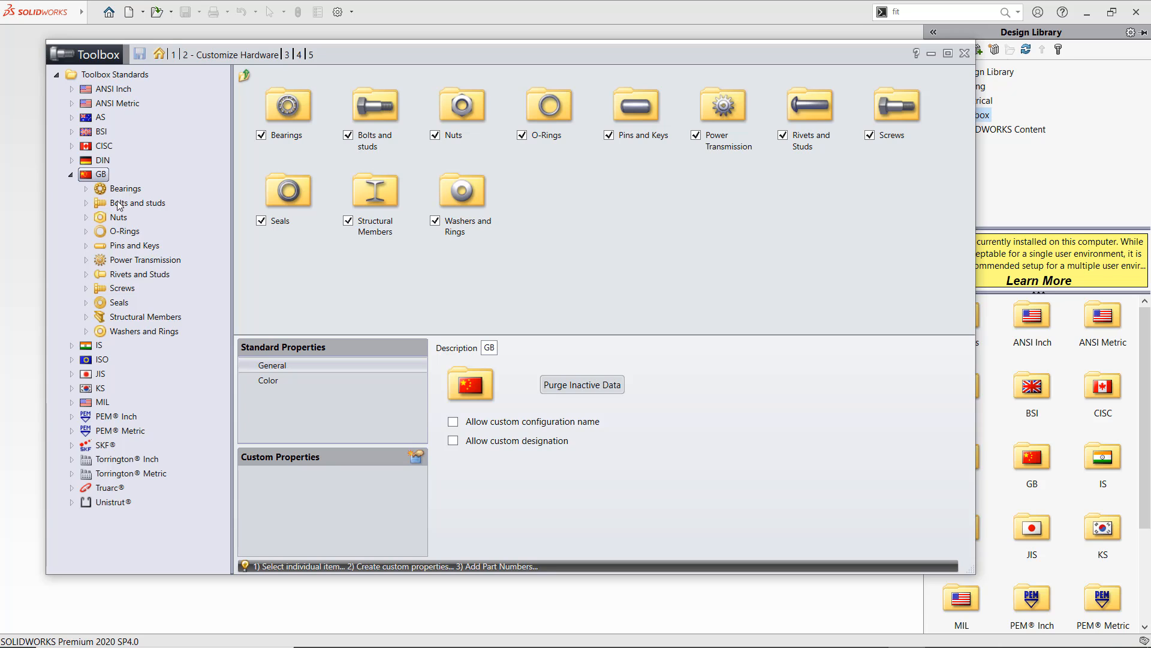
{"action": "right_click", "coordinate": [87, 174]}
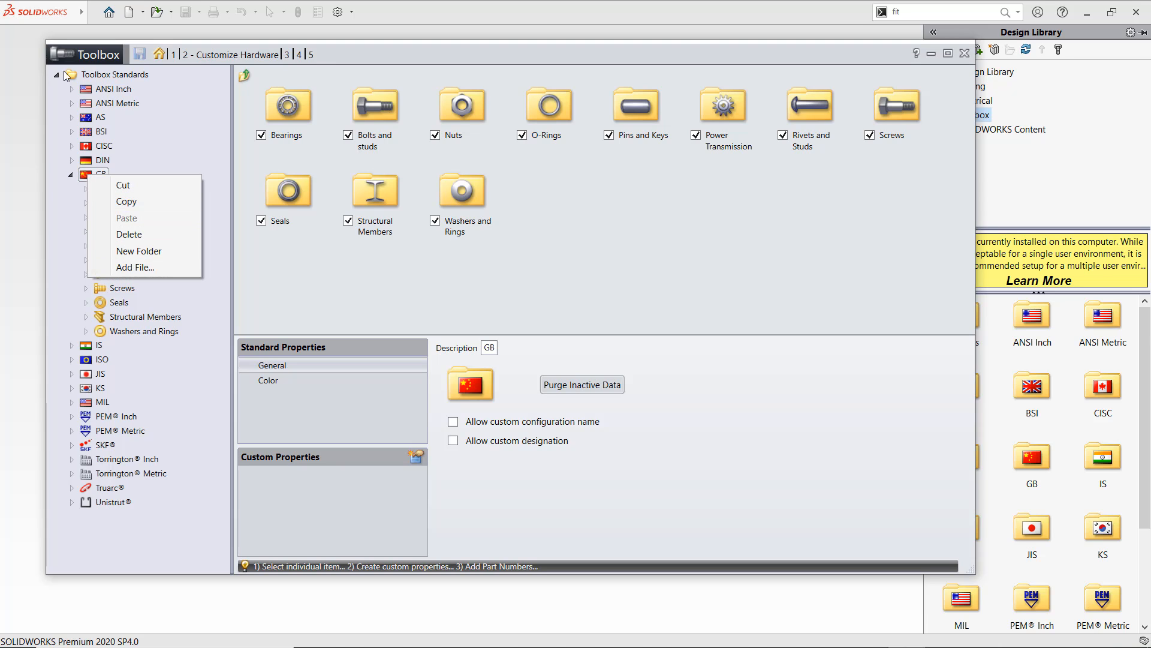
{"action": "right_click", "coordinate": [90, 77]}
{"action": "left_click", "coordinate": [70, 175]}
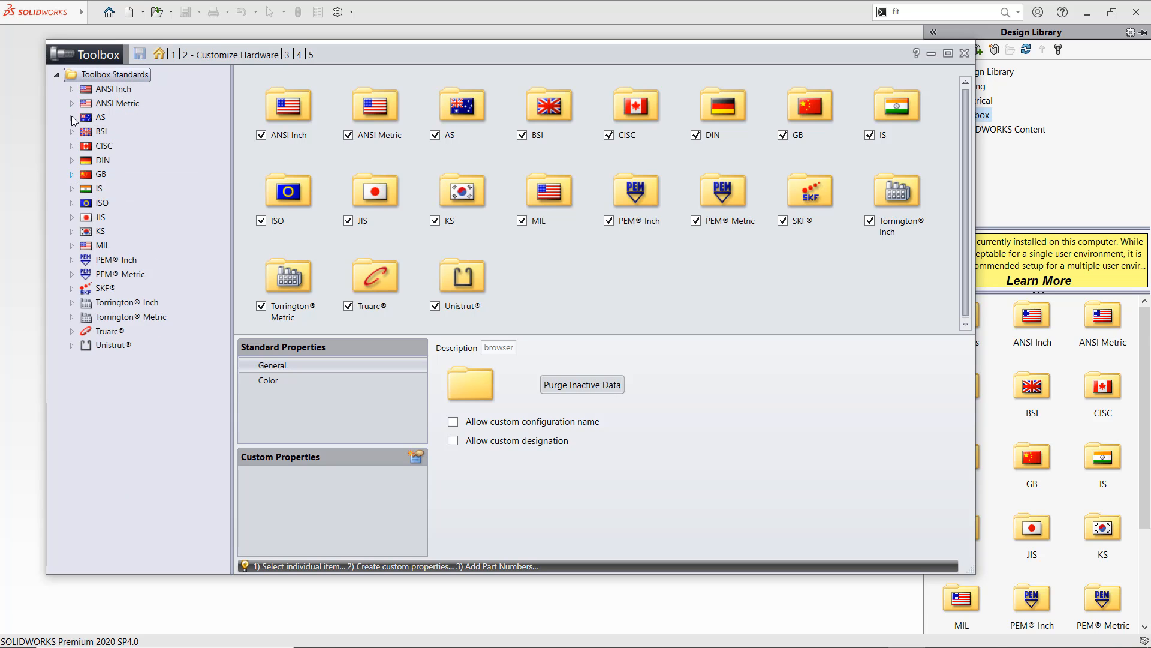
Create a custom standard folder named ABCD under Toolbox Standards
{"action": "right_click", "coordinate": [90, 76]}
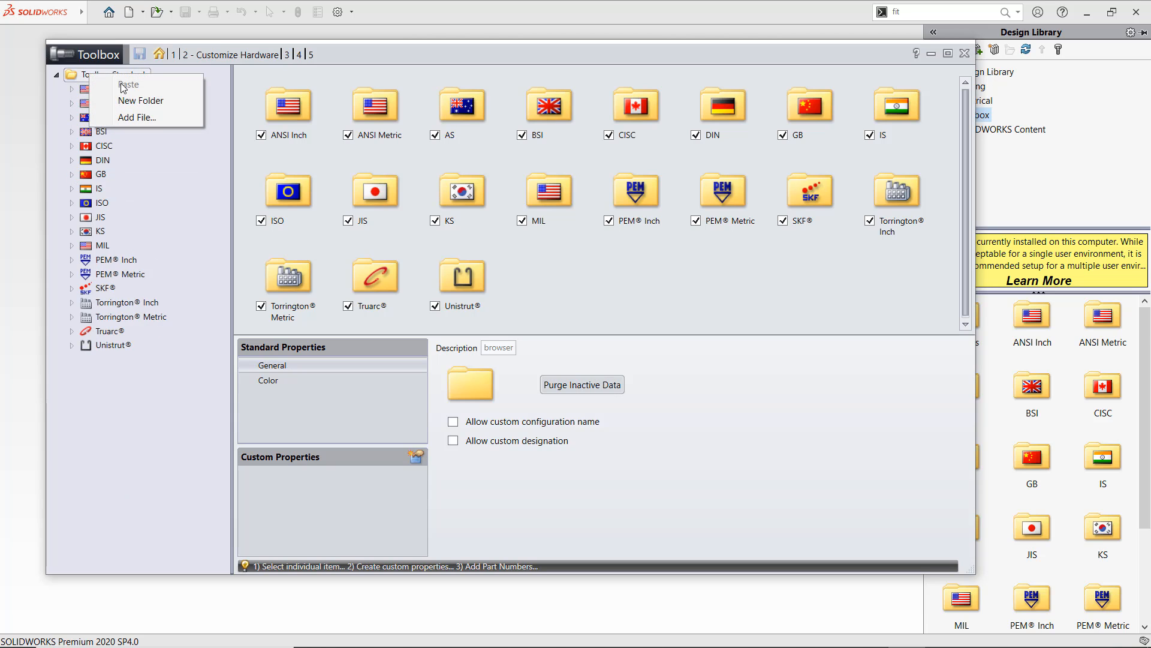
{"action": "left_click", "coordinate": [123, 98]}
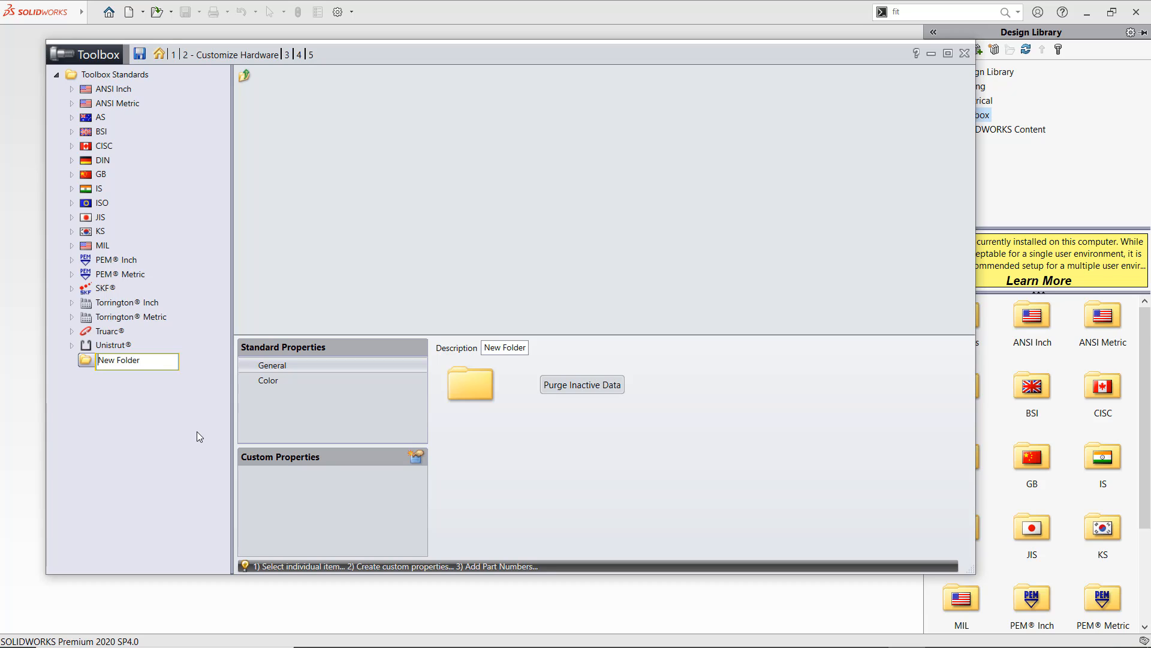
{"action": "key", "text": "ctrl+a"}
{"action": "type", "text": "ABCD"}
{"action": "key", "text": "Return"}
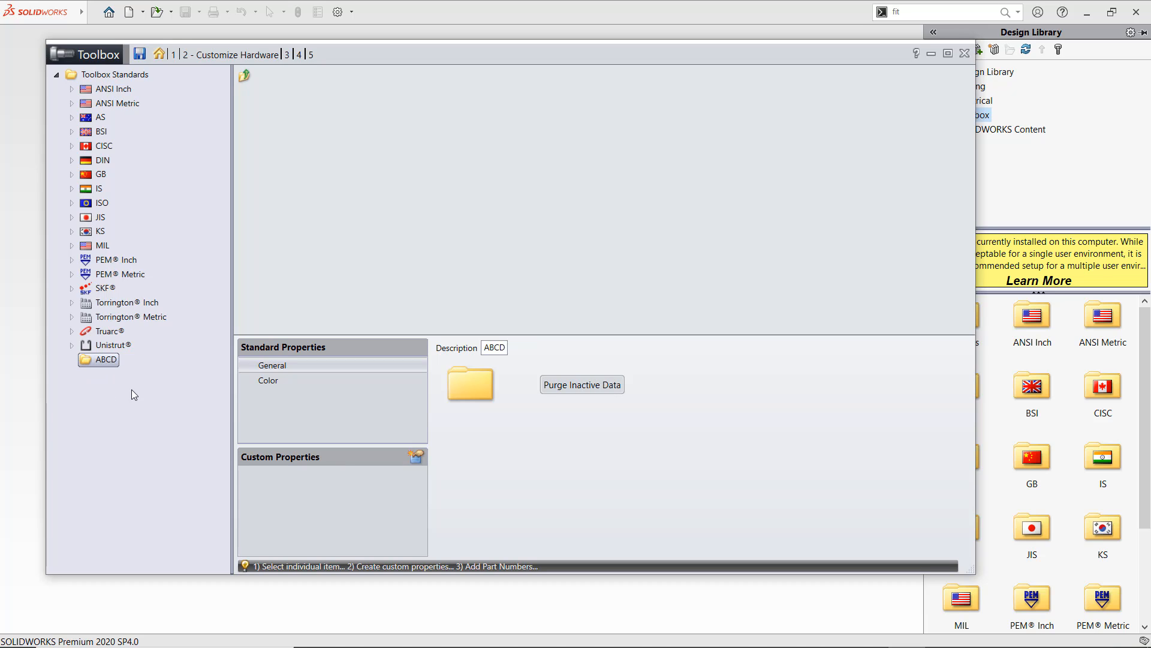
Create a subfolder named Training inside the ABCD standard
{"action": "right_click", "coordinate": [91, 359]}
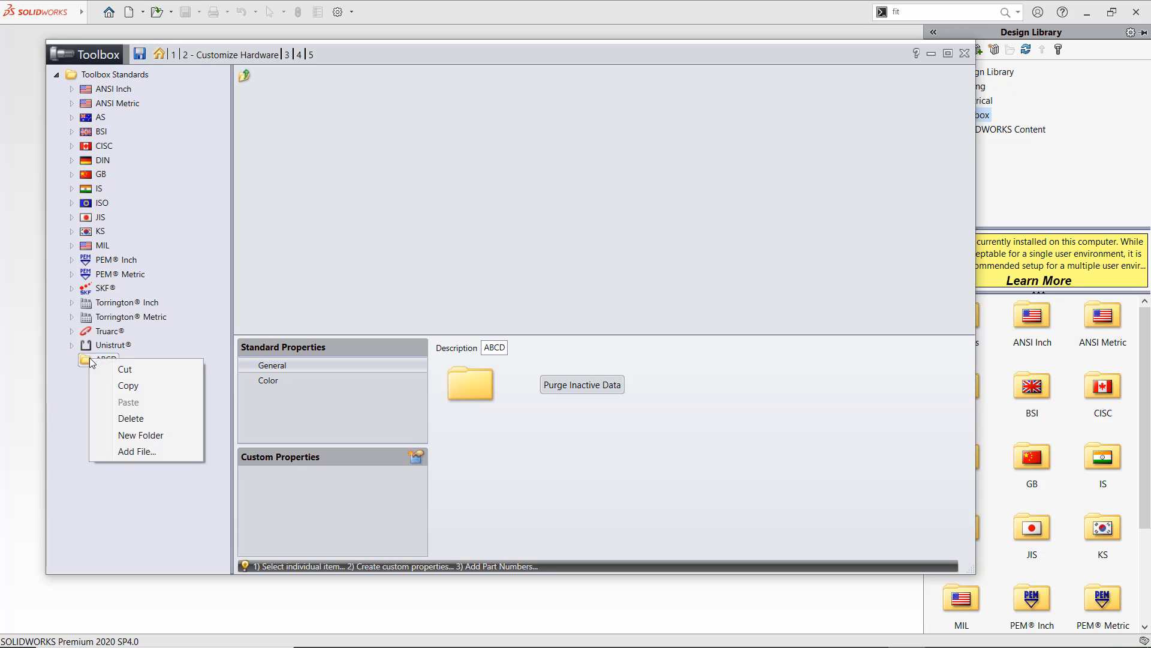
{"action": "left_click", "coordinate": [141, 434]}
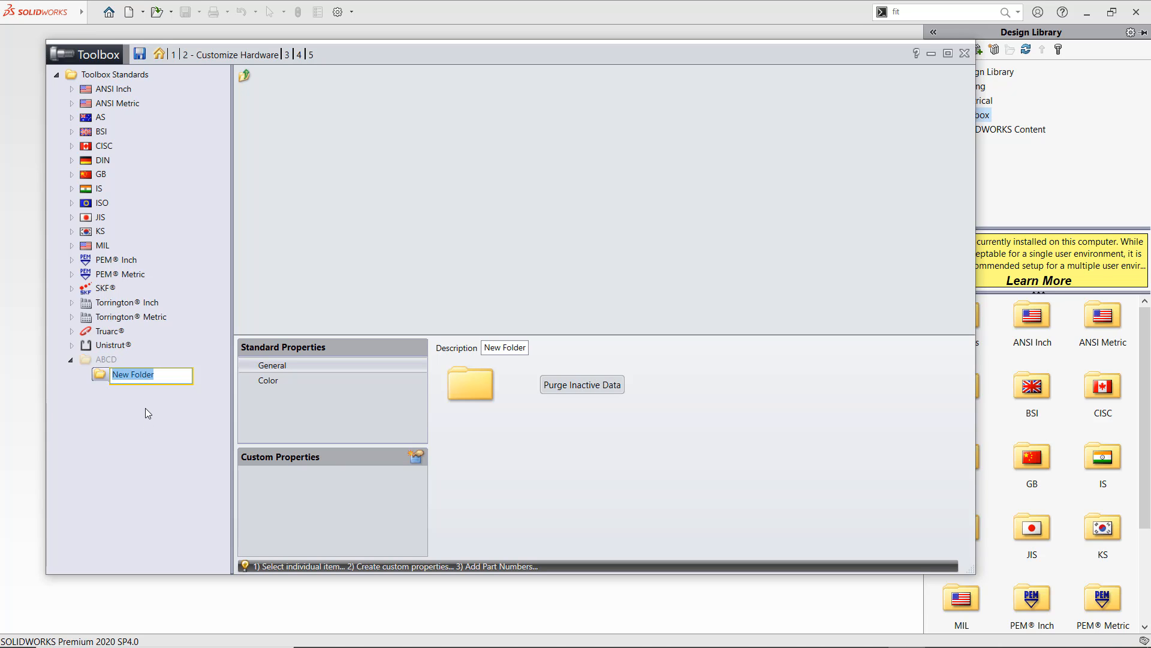
{"action": "type", "text": "Training"}
{"action": "key", "text": "Return"}
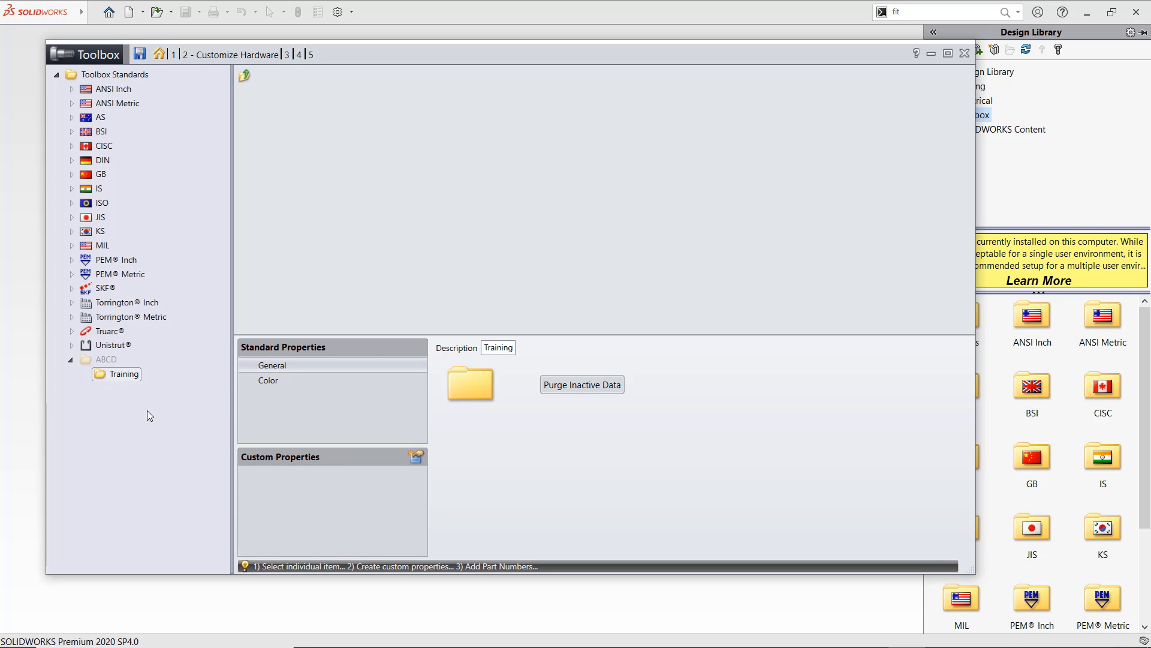
Add the part file Fastener1 from the Part2 folder to the Training folder
{"action": "left_click", "coordinate": [111, 374]}
{"action": "right_click", "coordinate": [105, 375]}
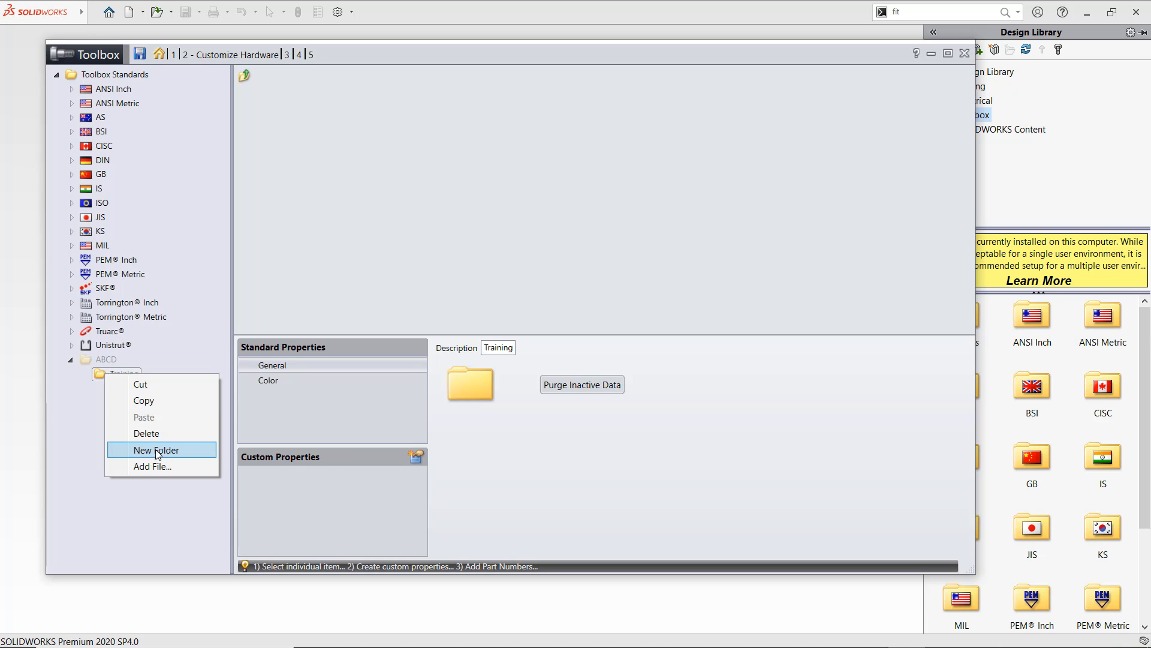
{"action": "left_click", "coordinate": [146, 464]}
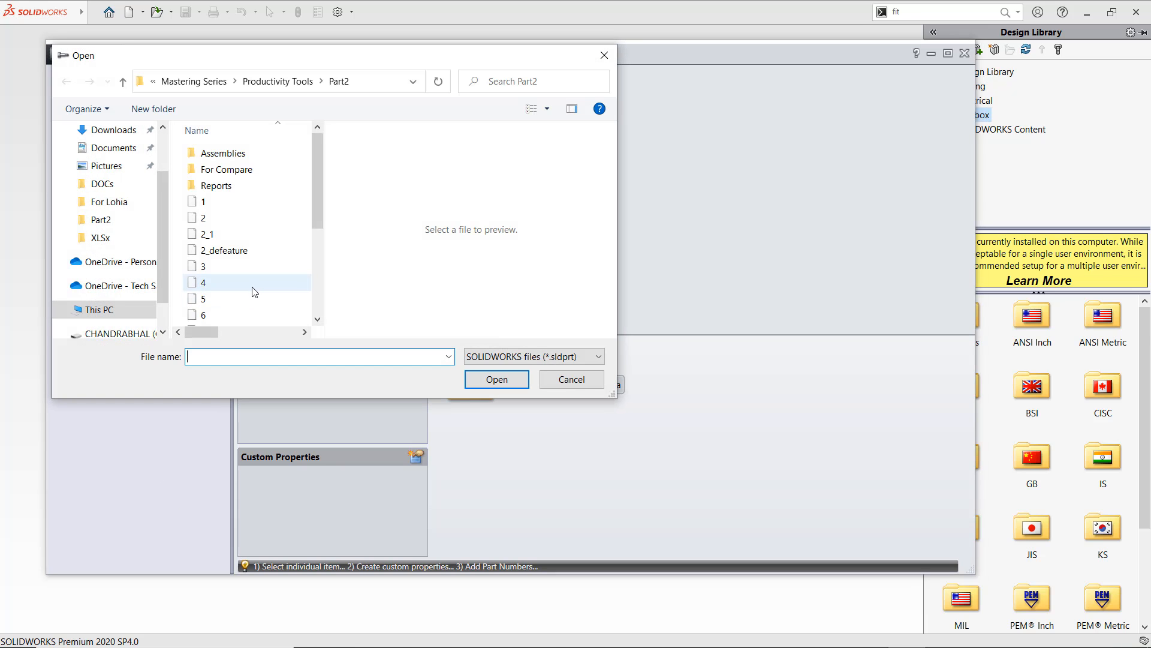
{"action": "scroll", "coordinate": [255, 292], "scroll_direction": "down", "scroll_amount": 3}
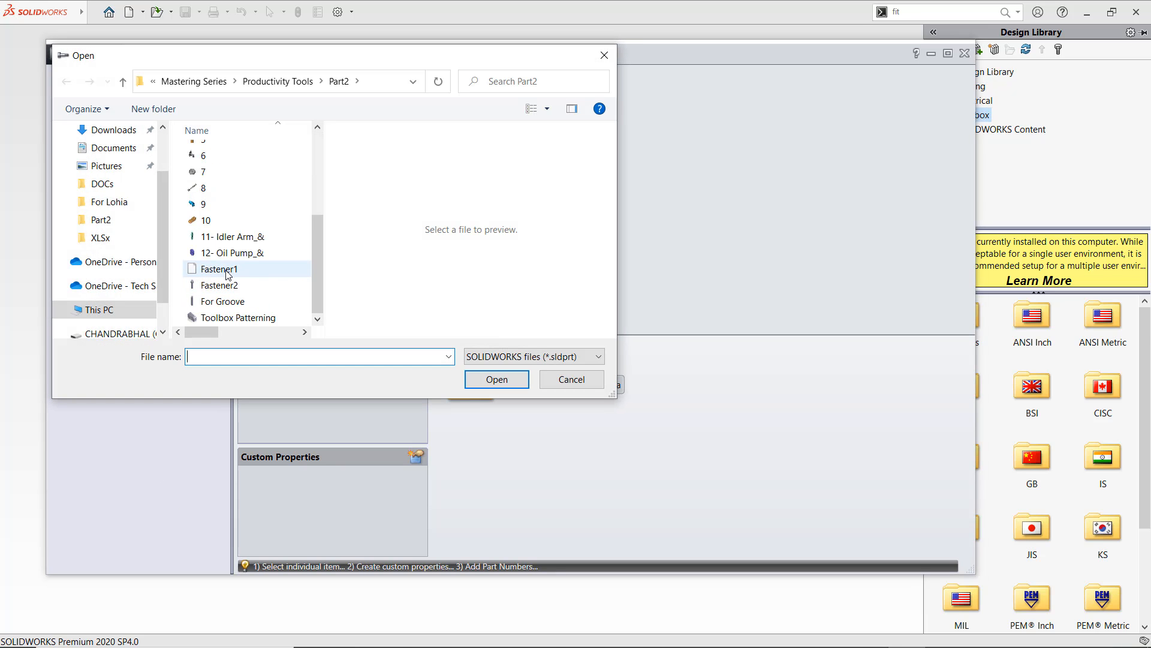
{"action": "left_click", "coordinate": [227, 271]}
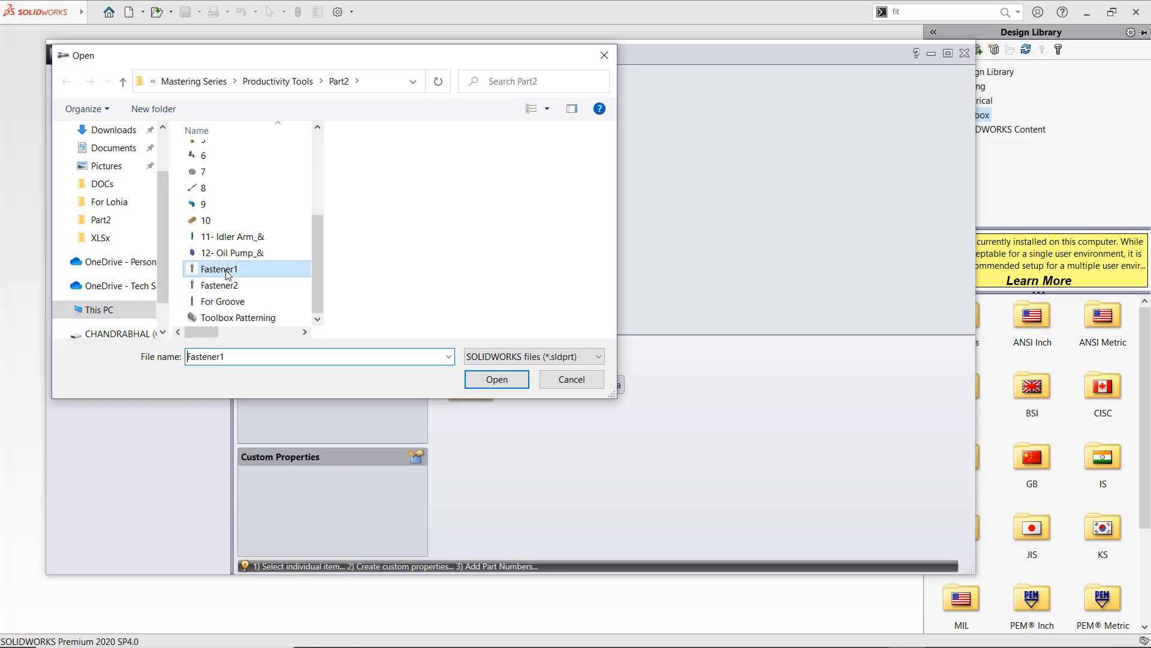
{"action": "left_click", "coordinate": [490, 380]}
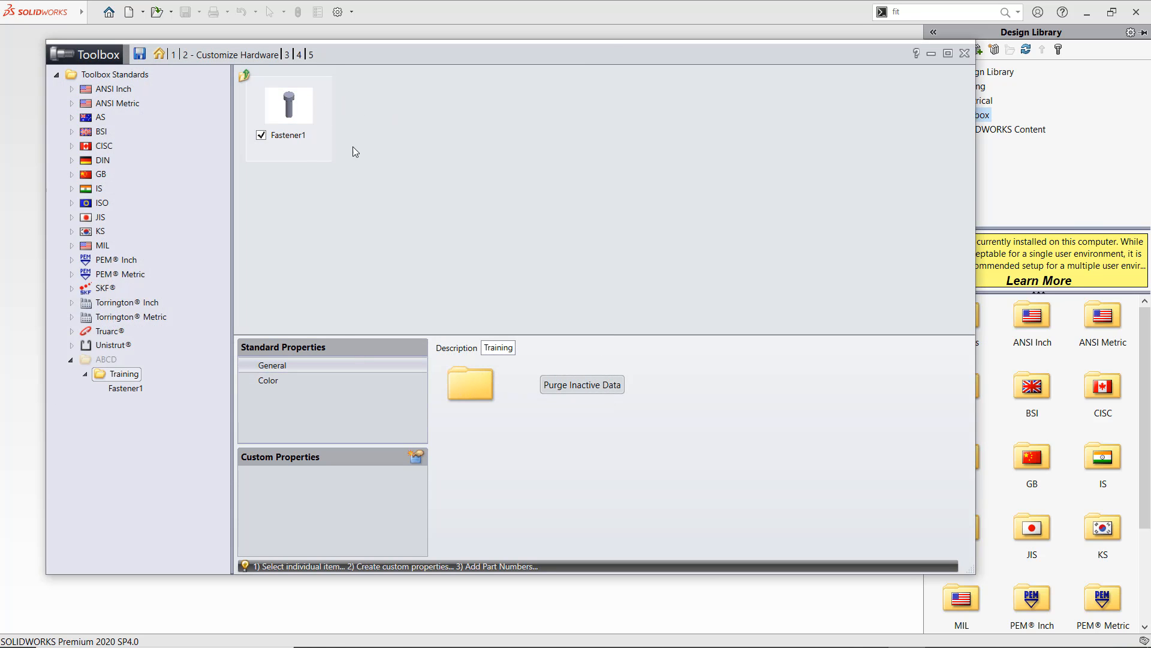
Open Fastener1's properties, save the Toolbox changes and return to the Toolbox standards in the Design Library
{"action": "double_click", "coordinate": [288, 114]}
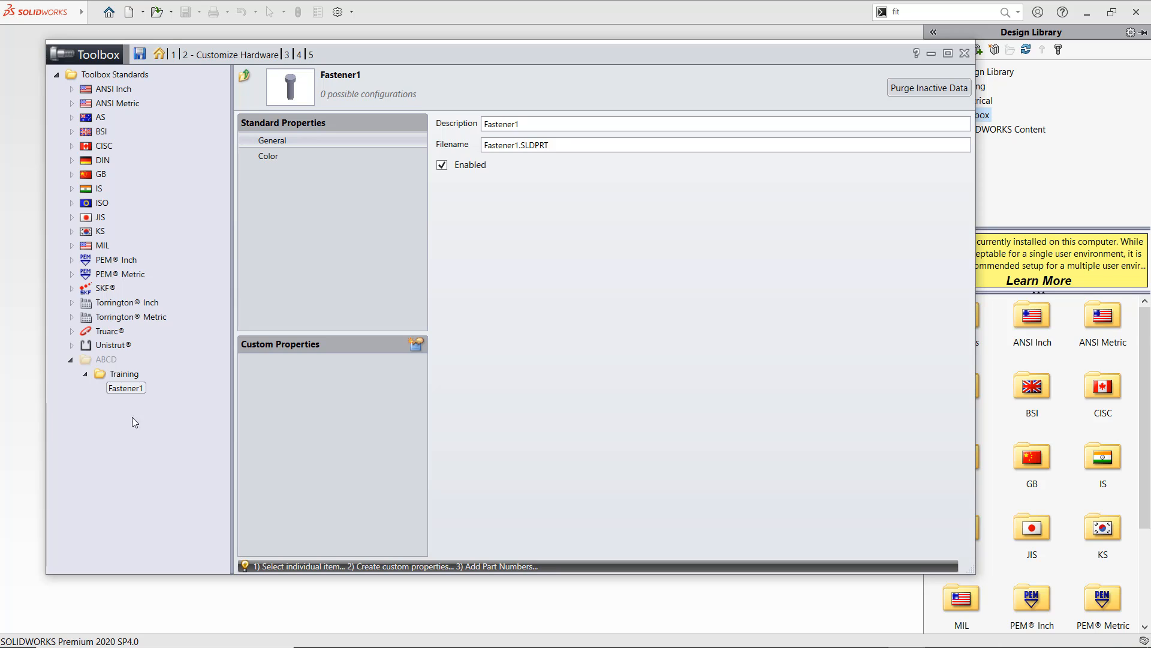
{"action": "left_click", "coordinate": [139, 53]}
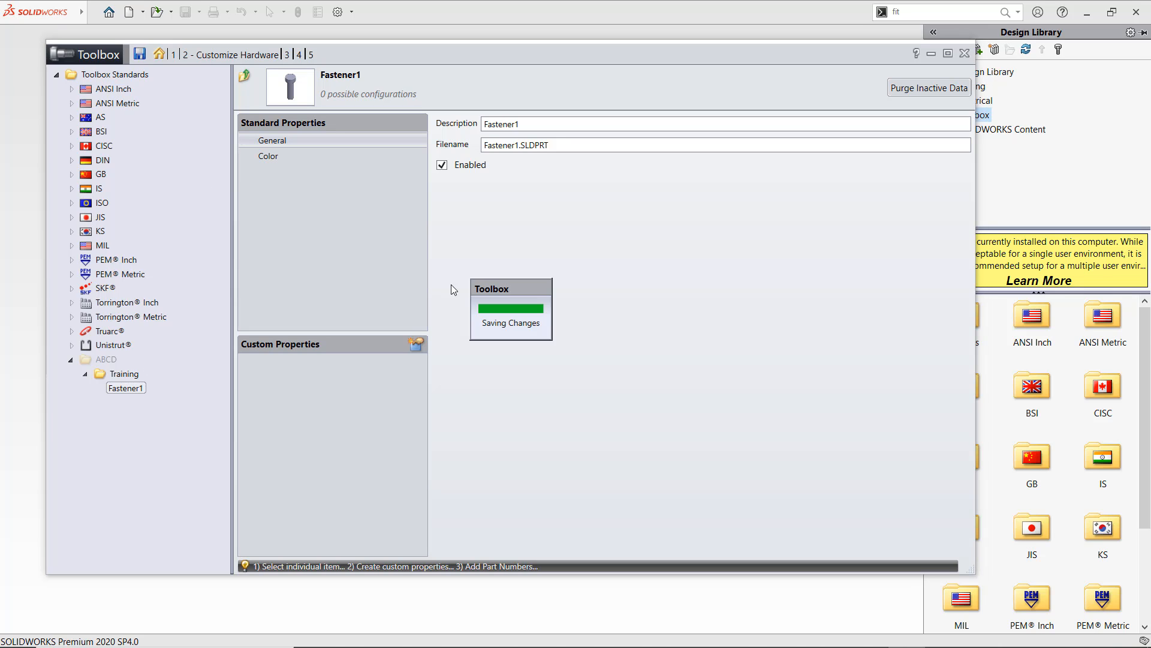
{"action": "left_click", "coordinate": [932, 52]}
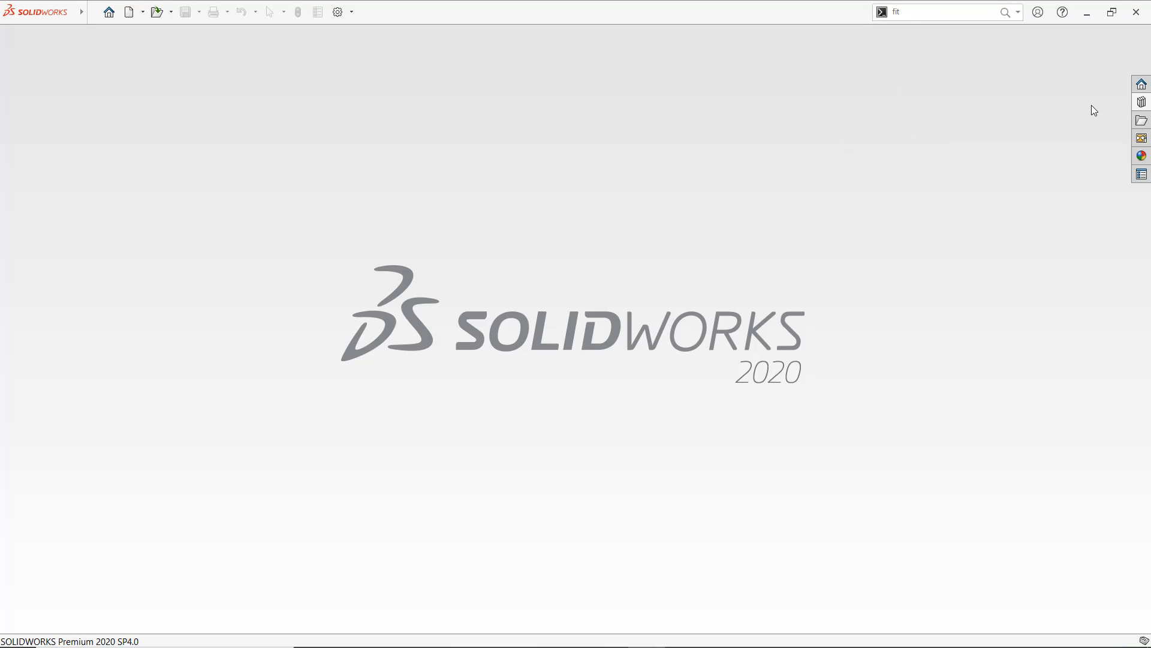
{"action": "left_click", "coordinate": [1143, 103]}
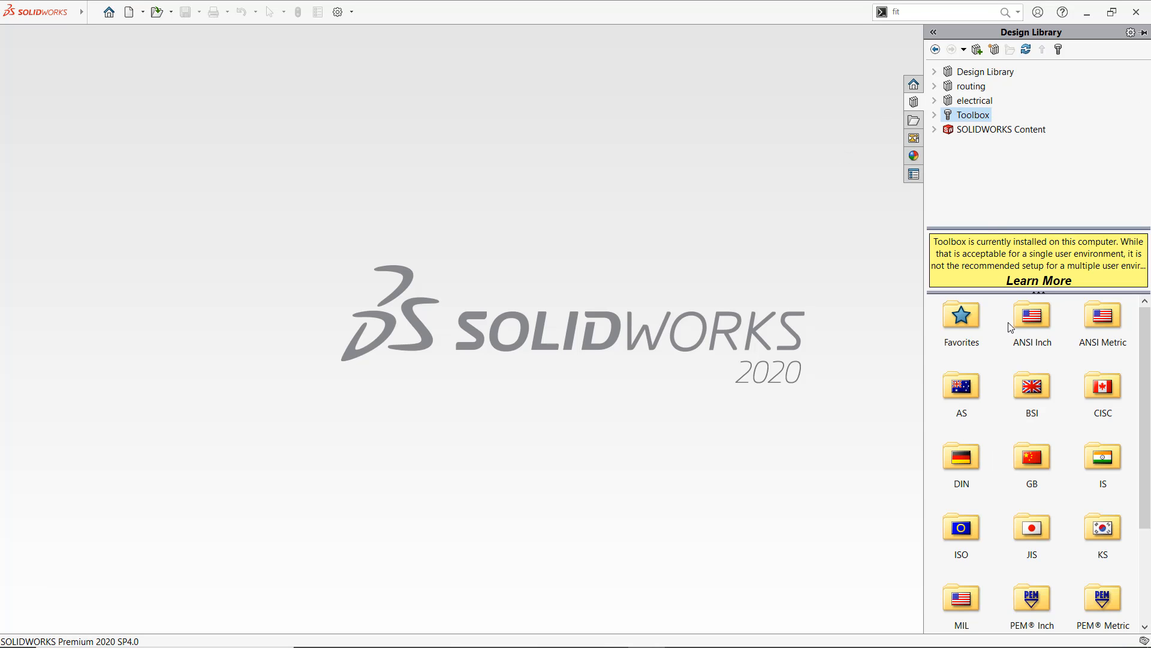